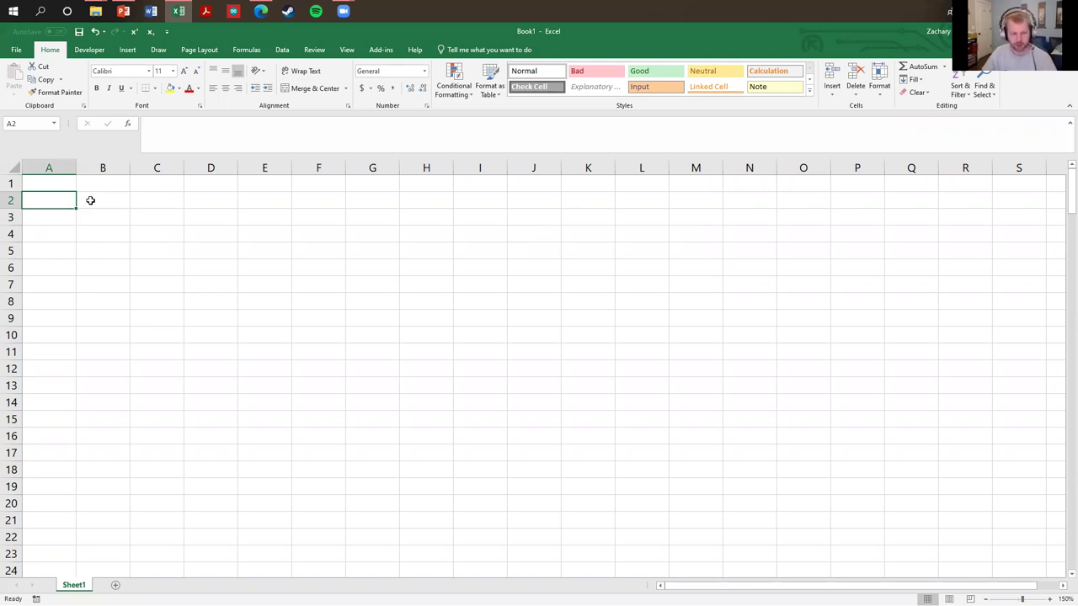
click(90, 201)
click(147, 218)
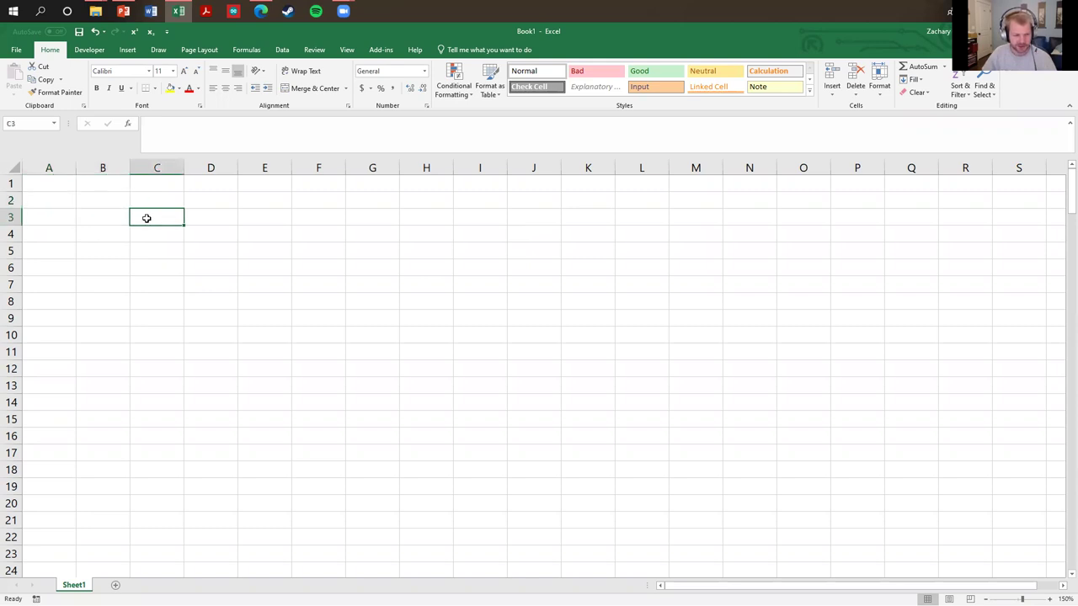
click(246, 228)
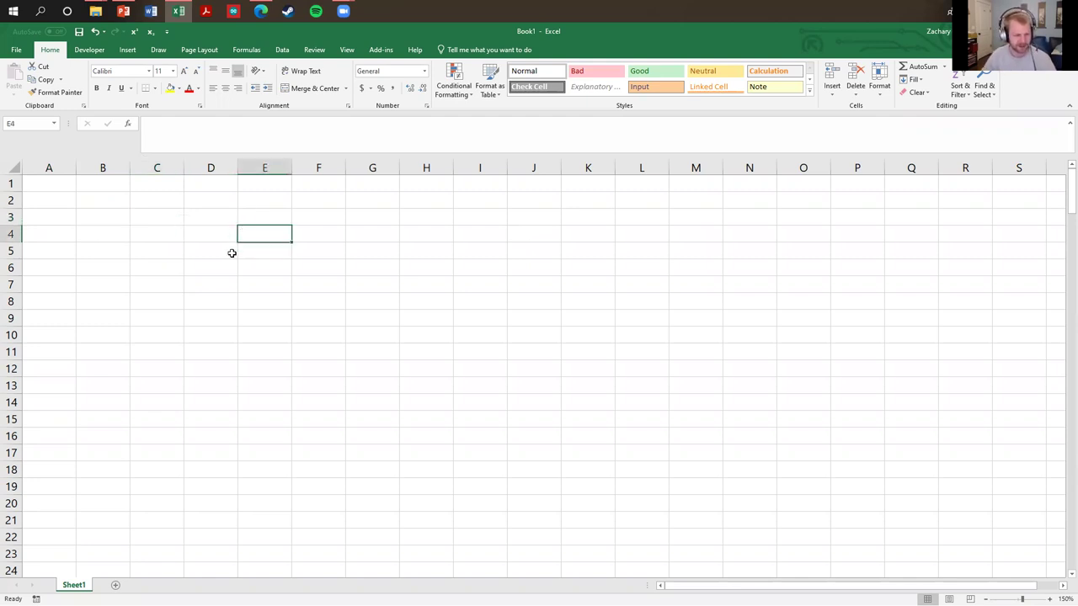
click(231, 254)
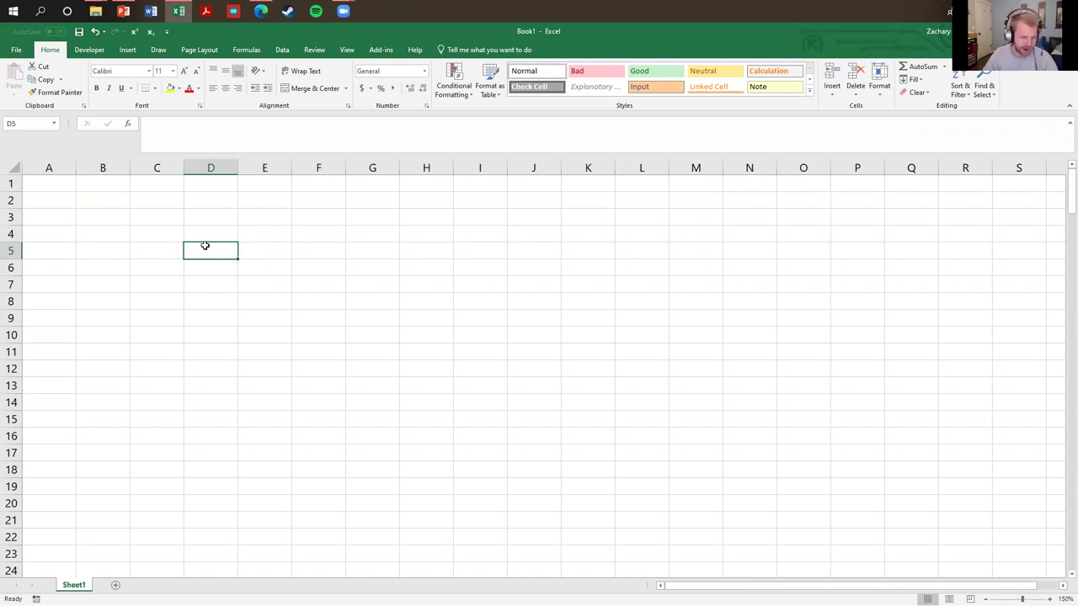
click(157, 236)
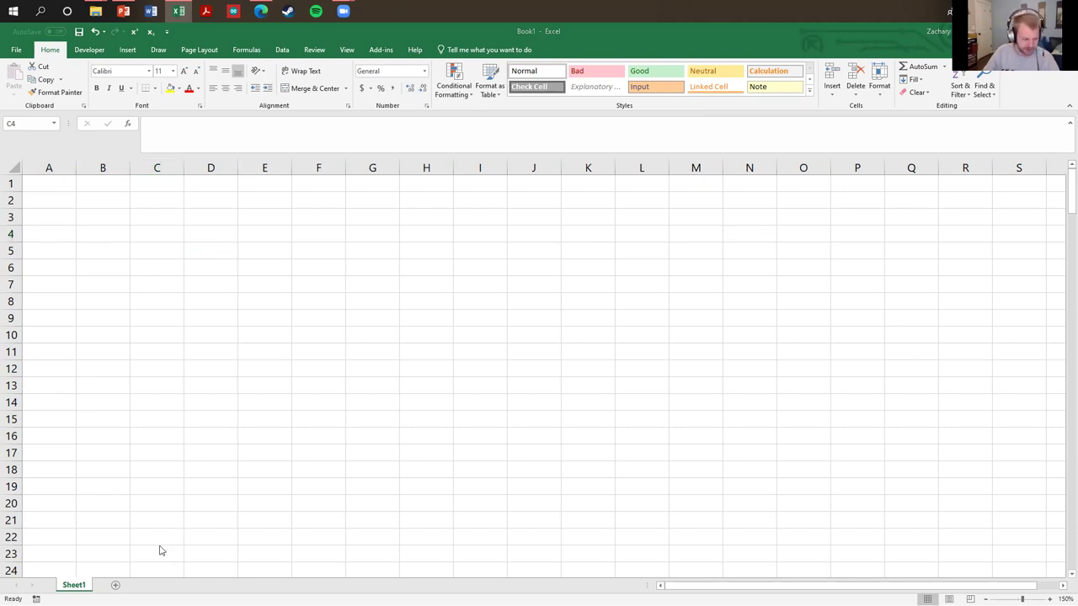
click(264, 301)
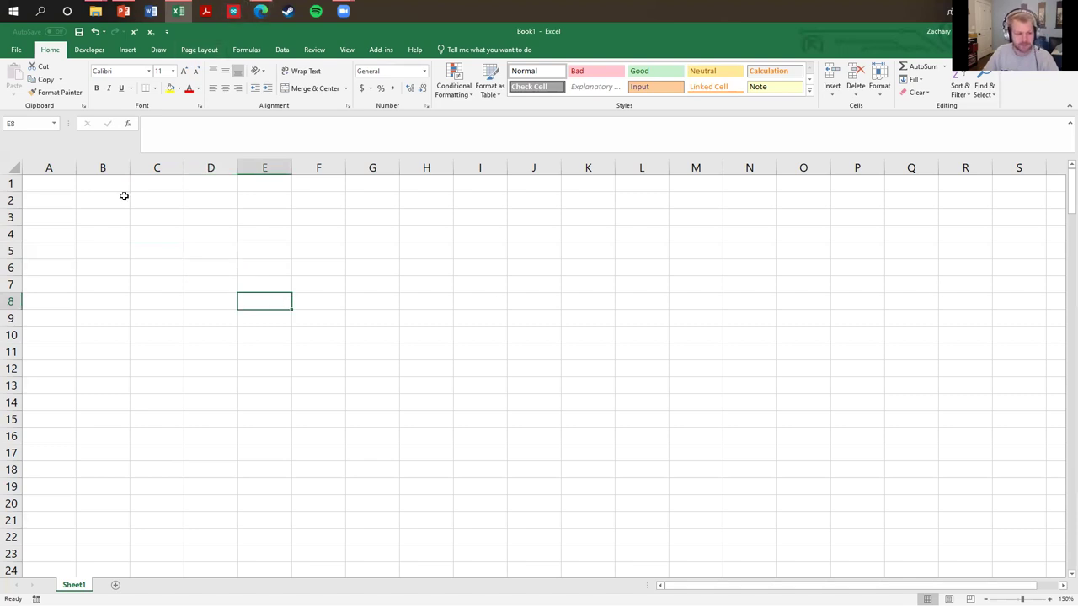
click(82, 180)
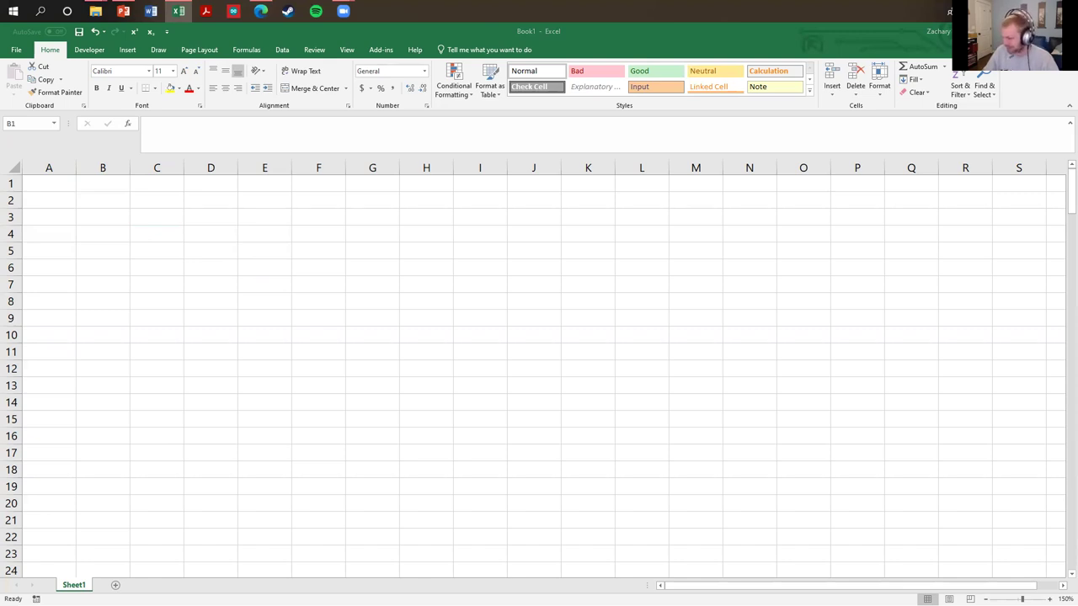
click(911, 402)
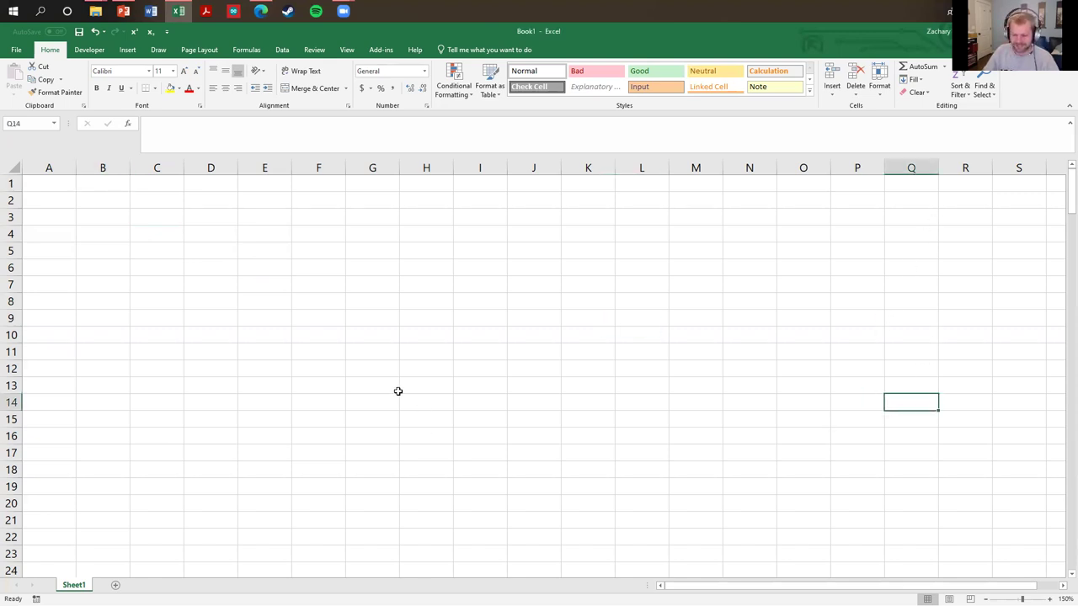
click(397, 390)
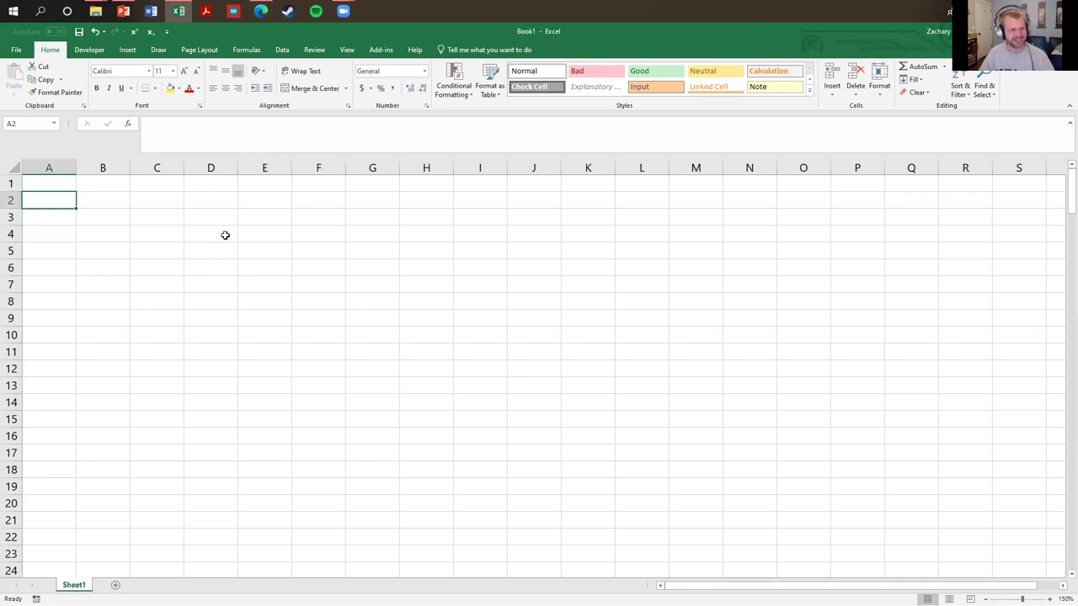
click(97, 215)
- Enter the header x in cell A1 and the values 0, 1 and 2 in A2 to A4
click(64, 189)
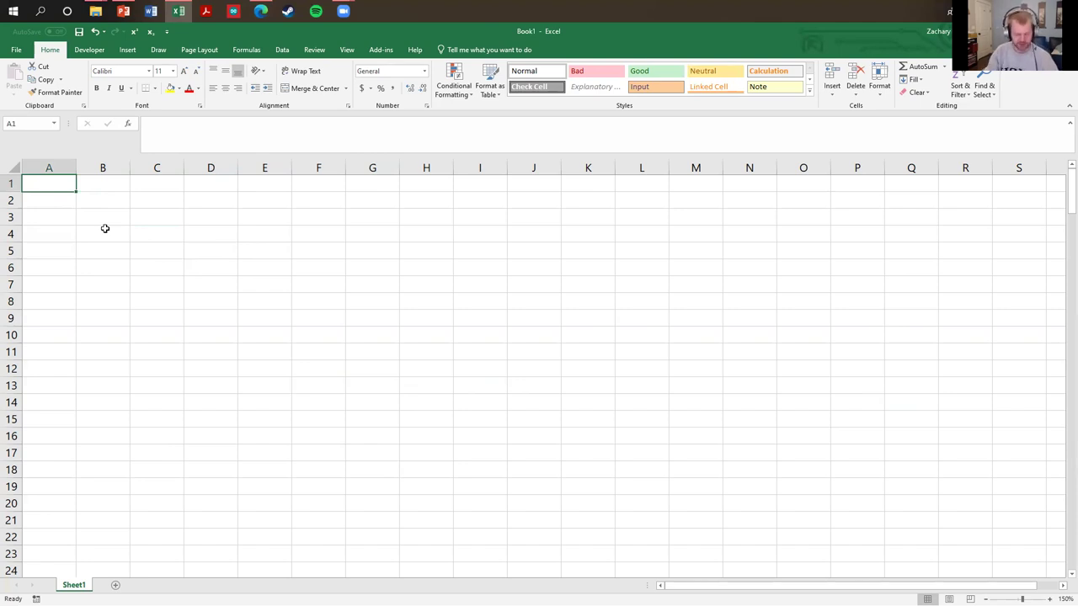
text(x)
key(Return)
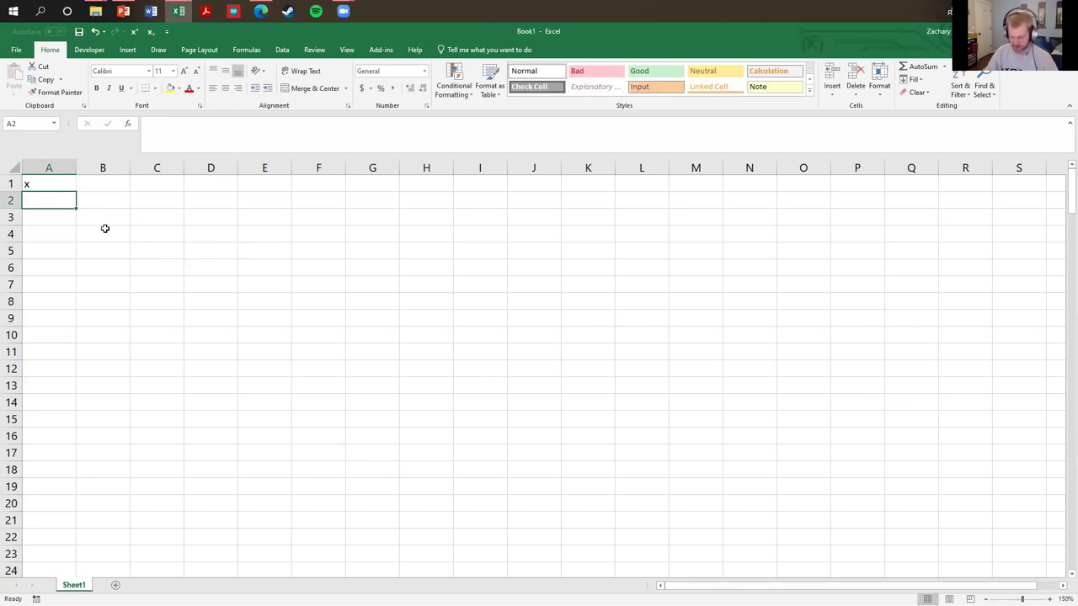
text(0)
key(Return)
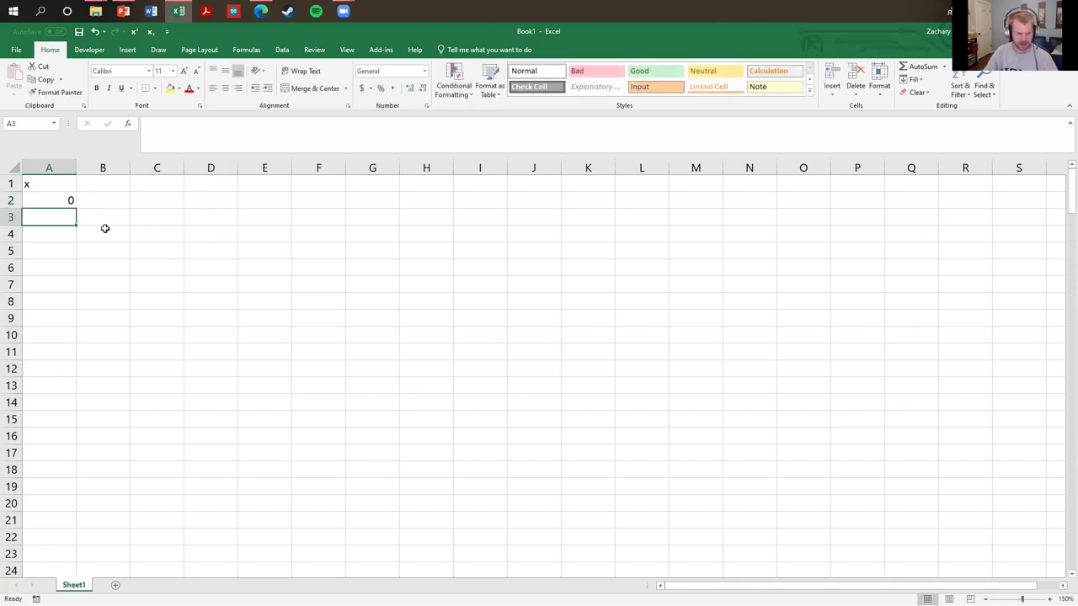
text(1)
key(Return)
text(2)
key(Return)
key(Up)
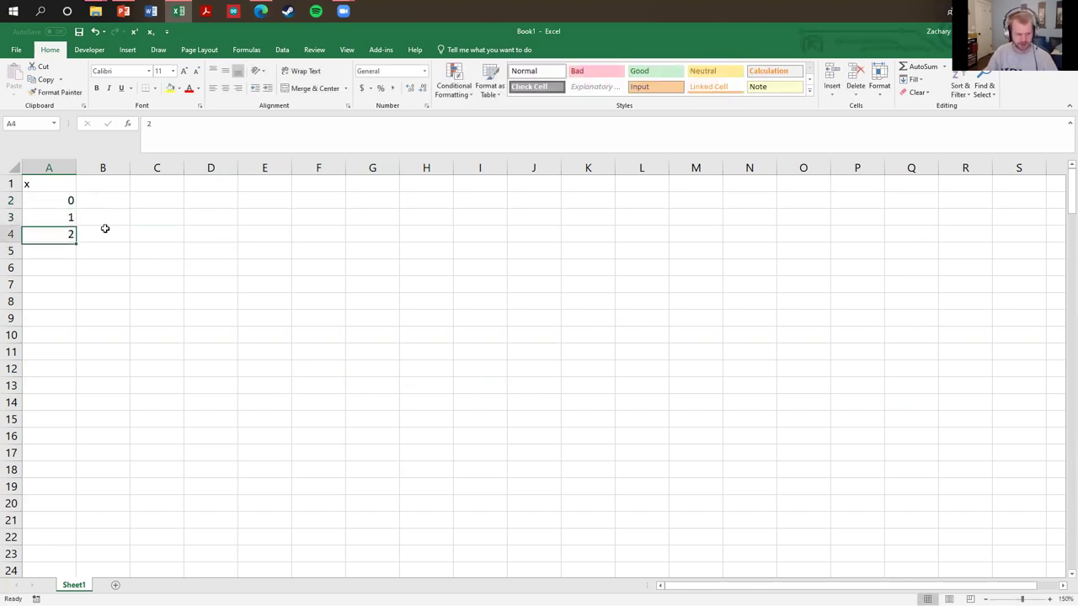
- Extend the number series in A2:A4 down column A to row 29, ending at 27
drag(58, 205, 58, 231)
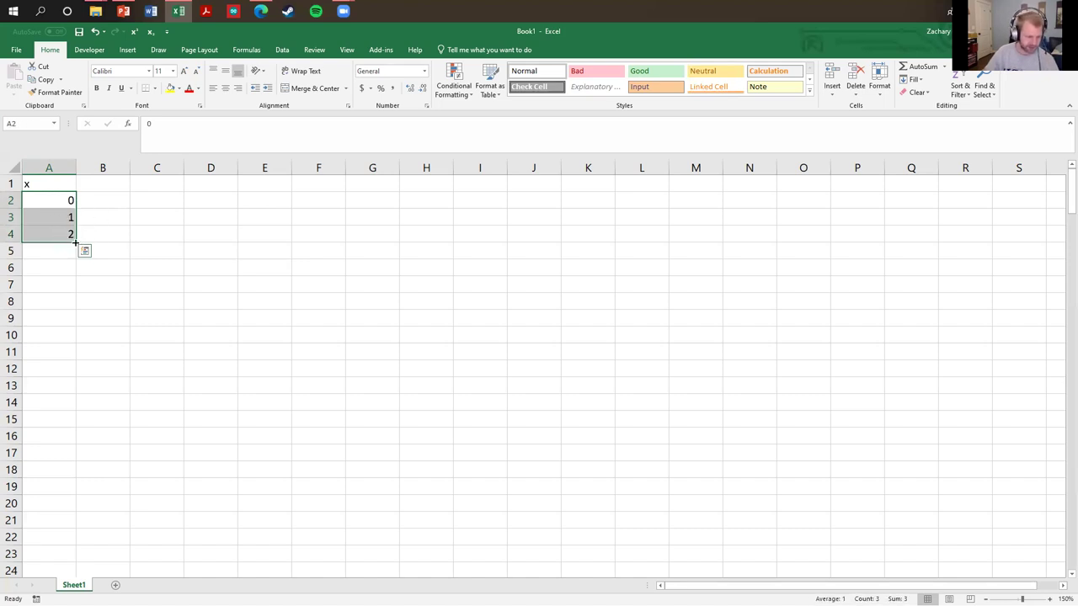
drag(76, 243, 60, 563)
scroll(115, 511, up, 2)
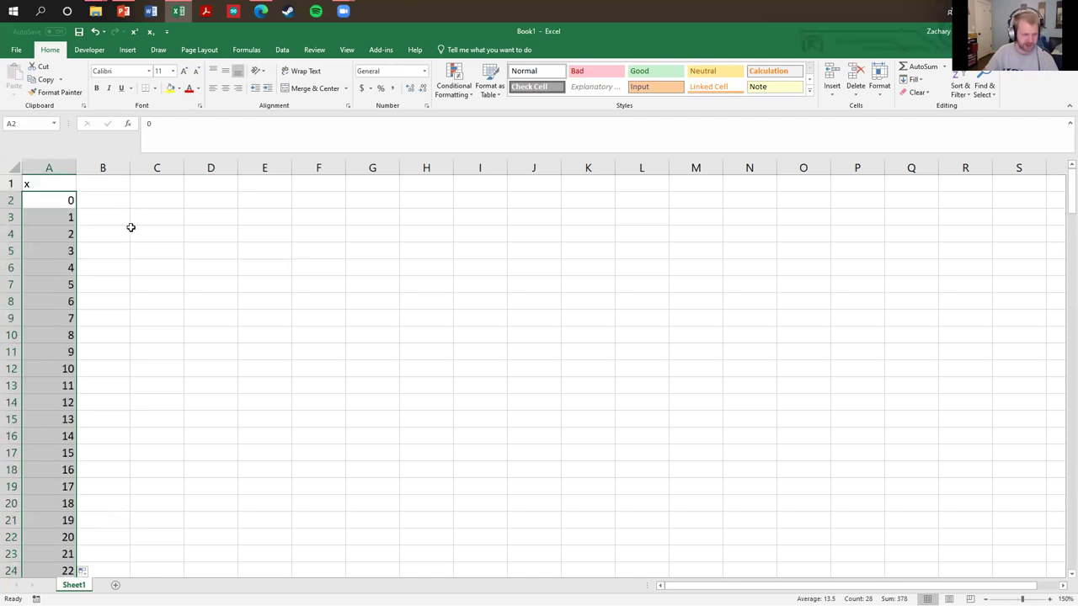
- Enter the header sin(x*pi) in cell B1
click(109, 187)
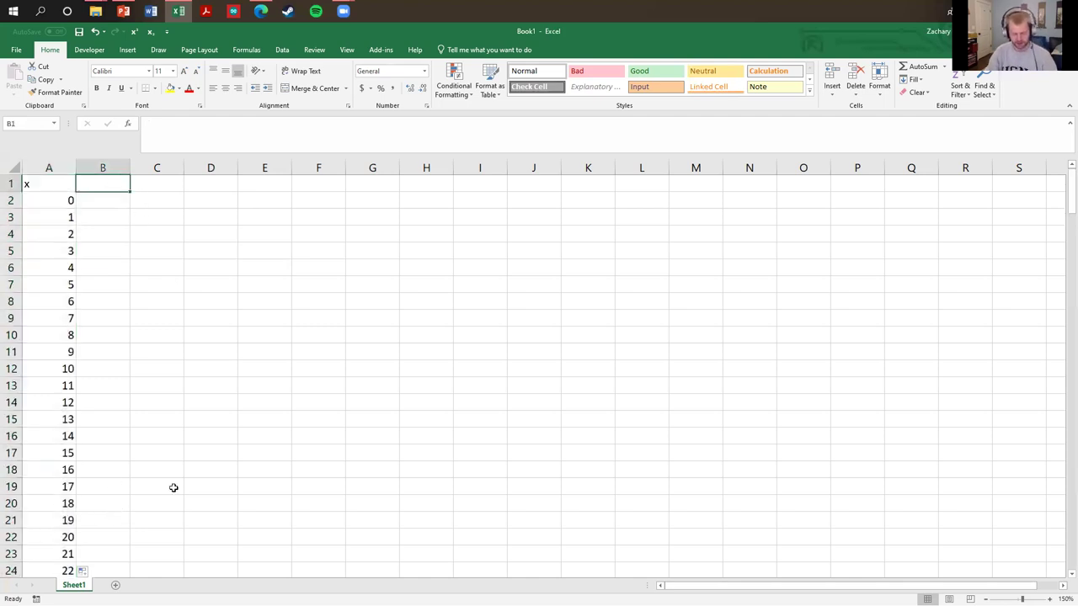
text(sin)
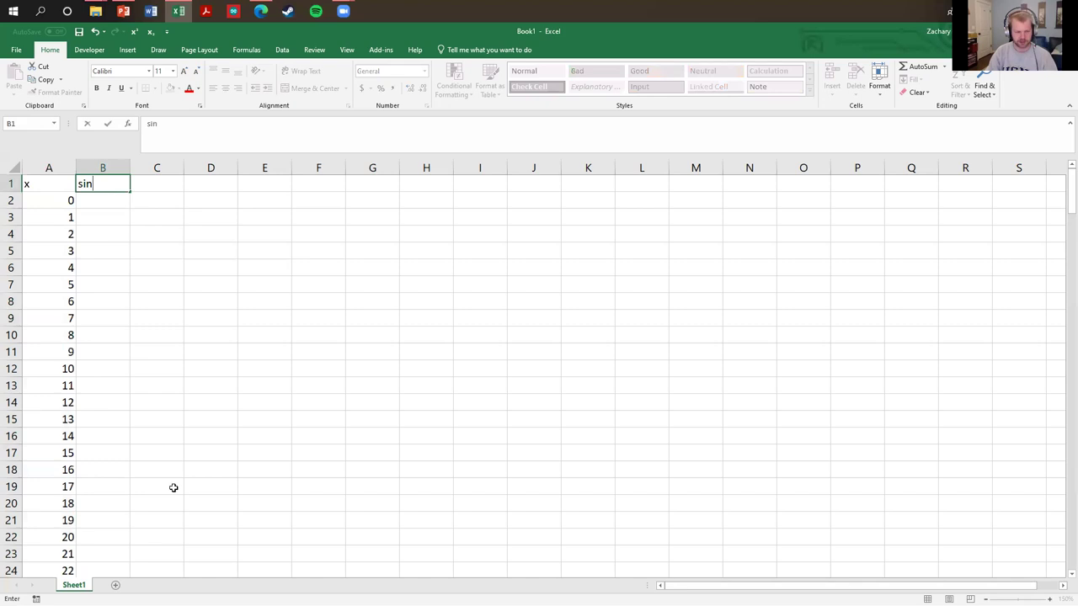
text((x*pi))
key(Return)
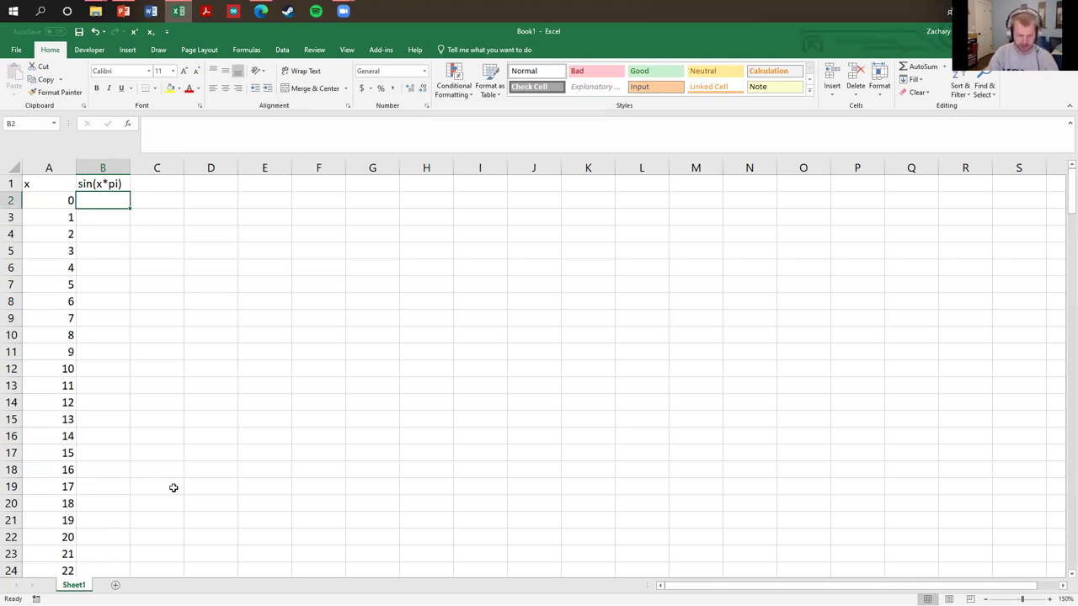
- Enter the formula =SIN(A2*PI()) in cell B2
text(=)
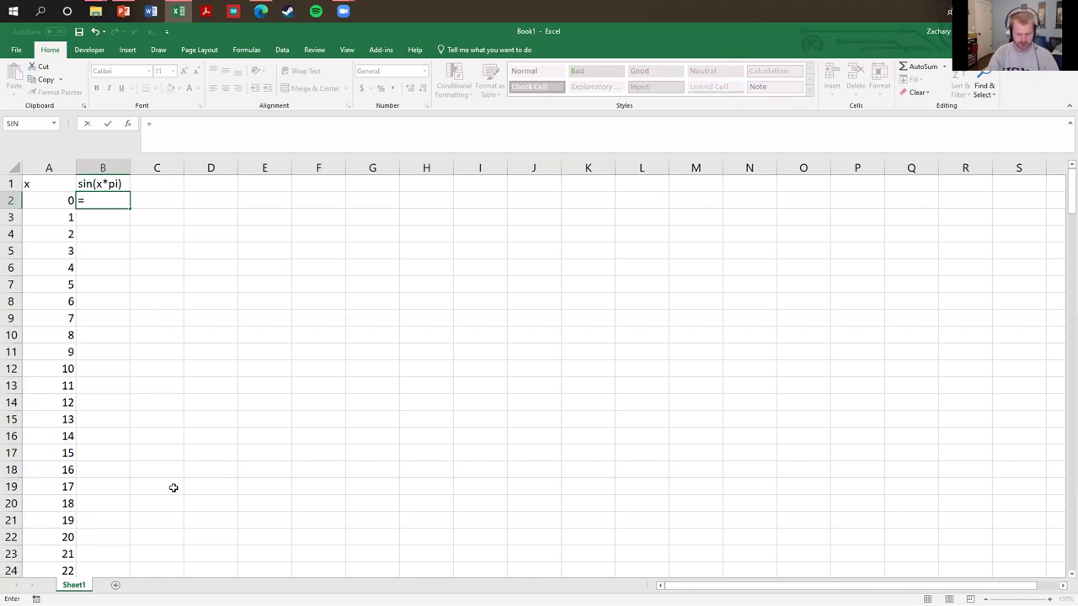
text(sin)
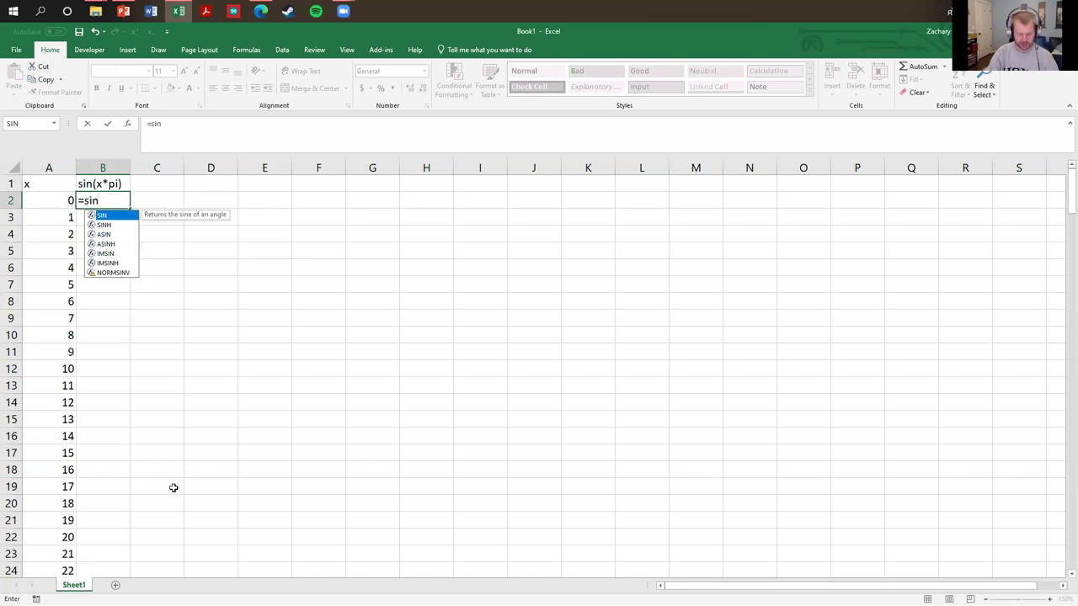
key(Tab)
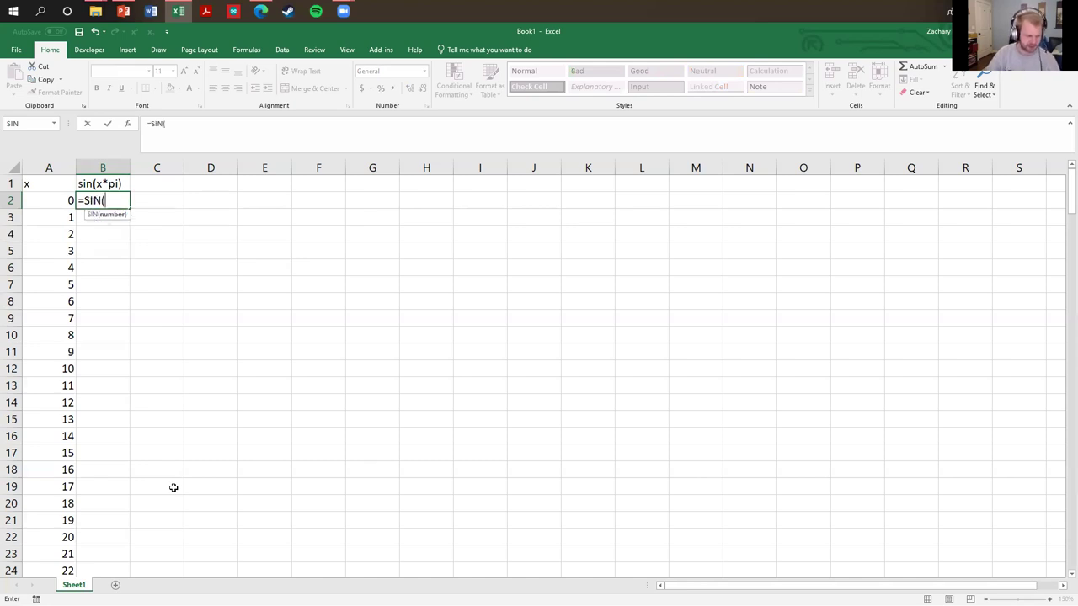
click(50, 201)
text(*)
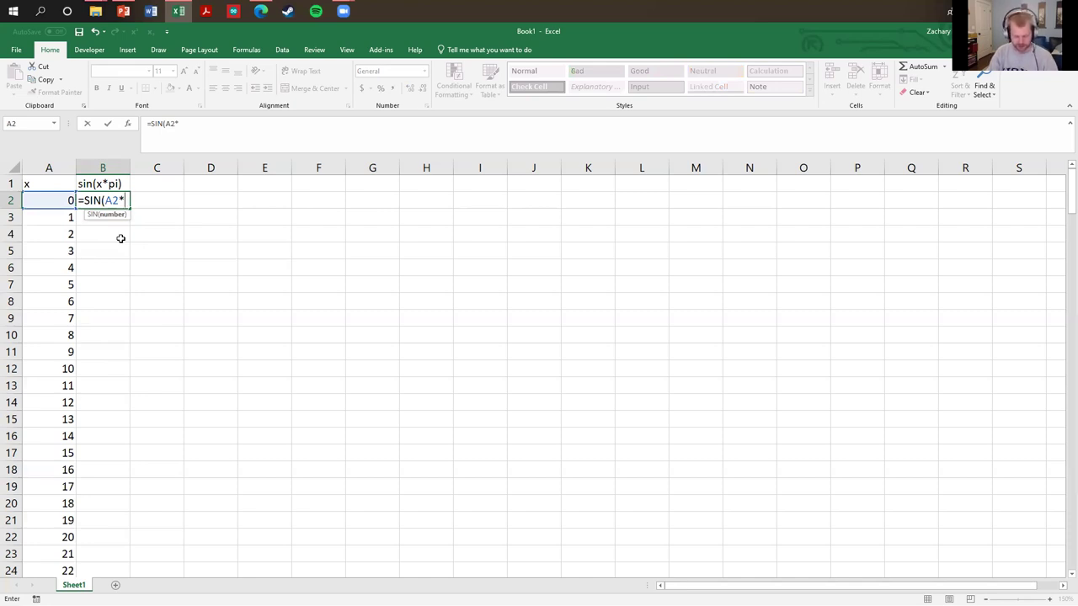
text(pi)
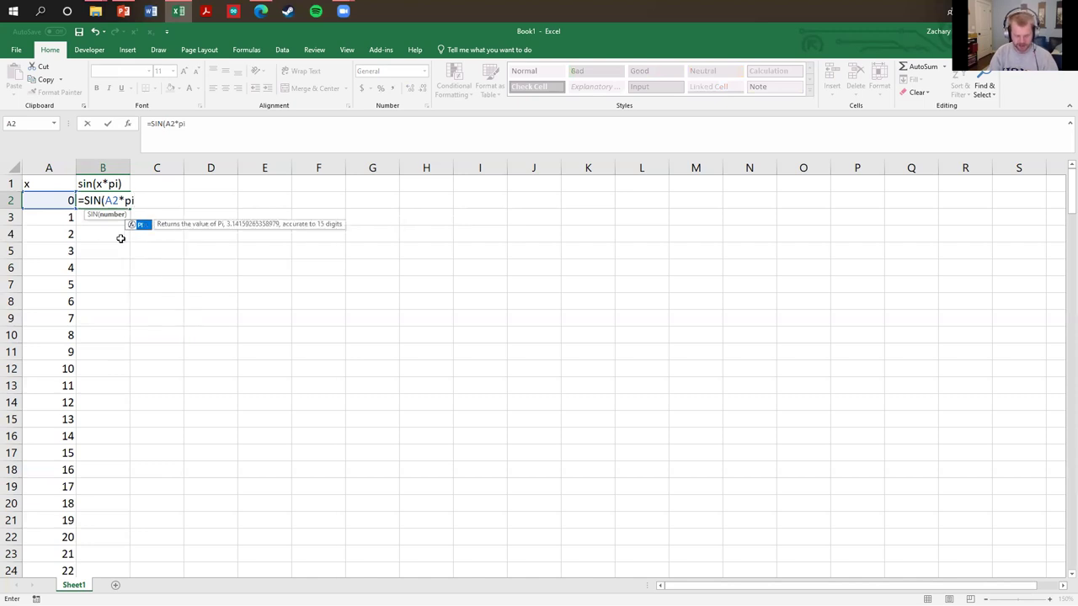
text(())
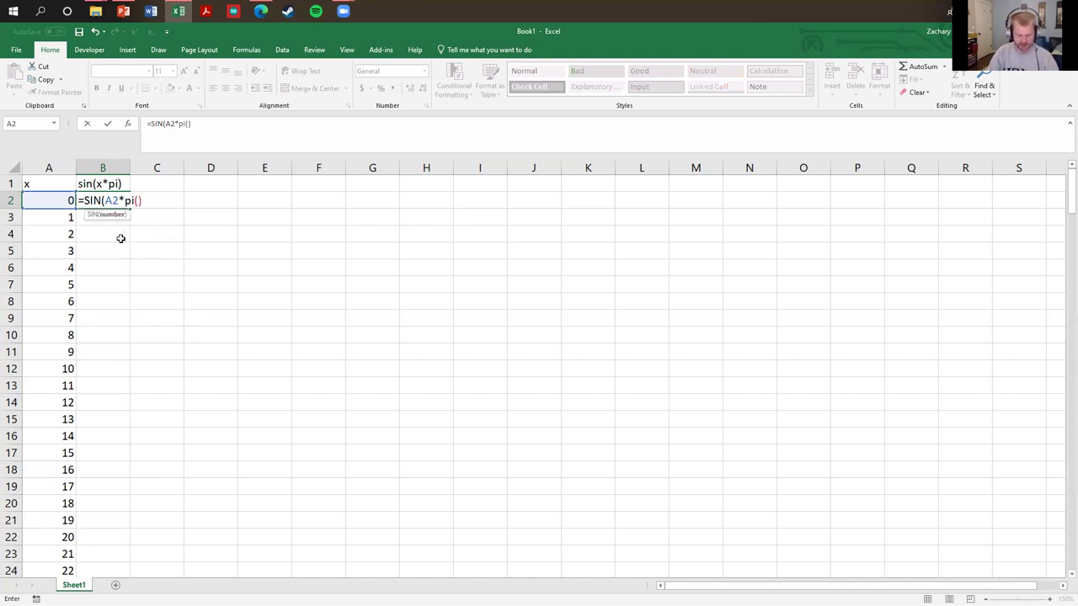
text())
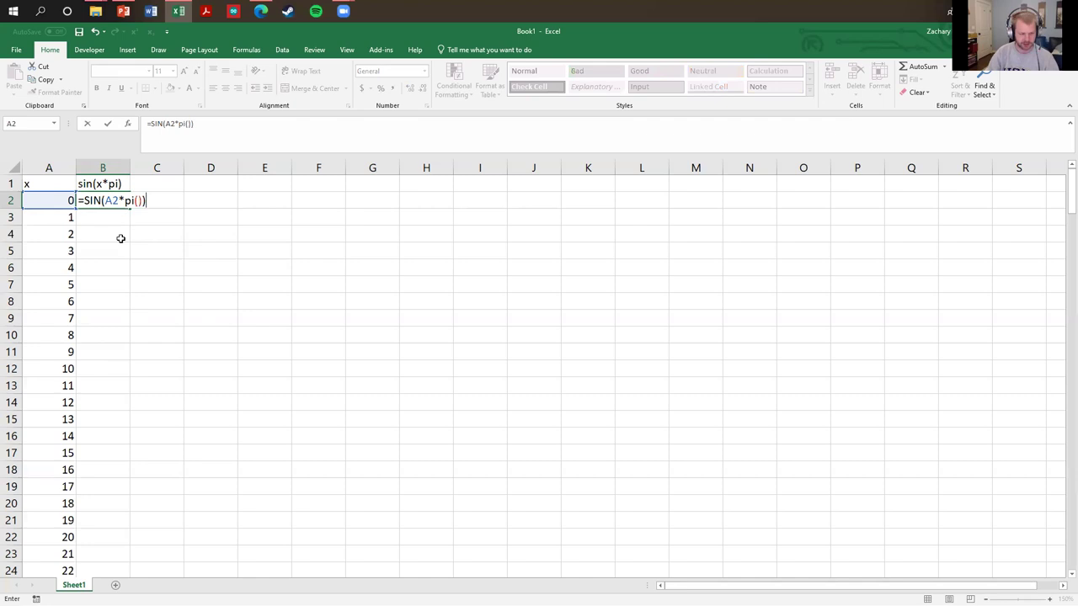
key(Return)
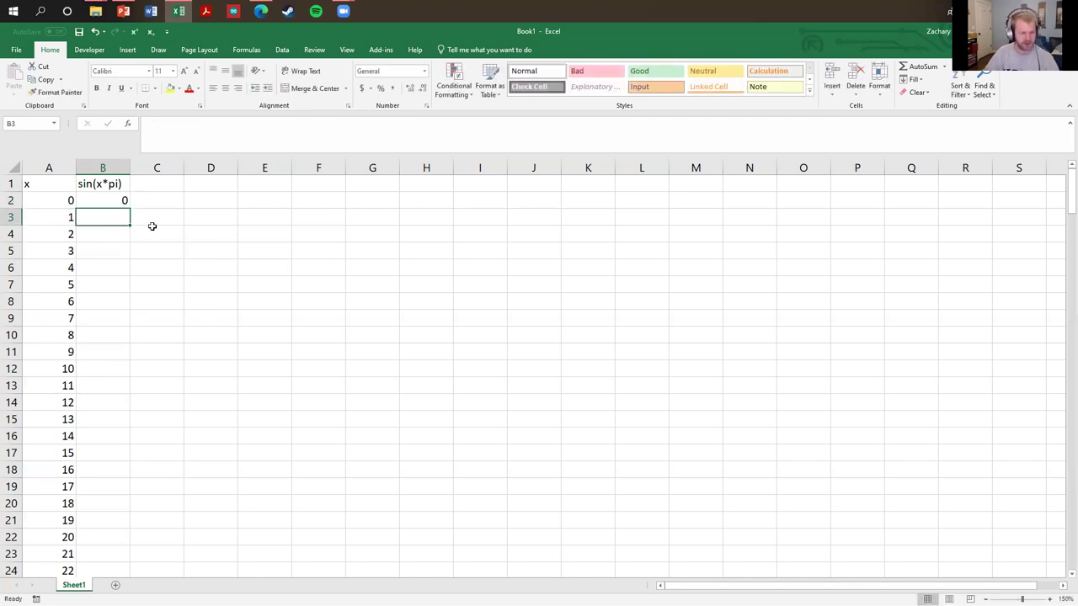
- Fill the sine formula from B2 down column B to row 29, and check the last row against the x values
click(96, 197)
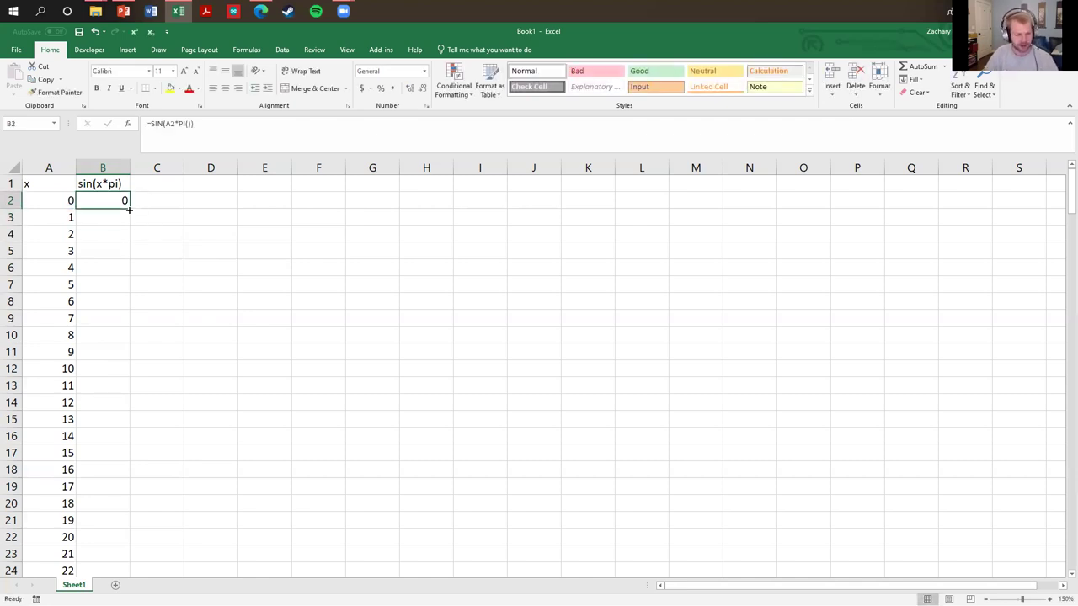
click(131, 211)
click(127, 207)
drag(129, 210, 127, 308)
click(186, 286)
click(123, 302)
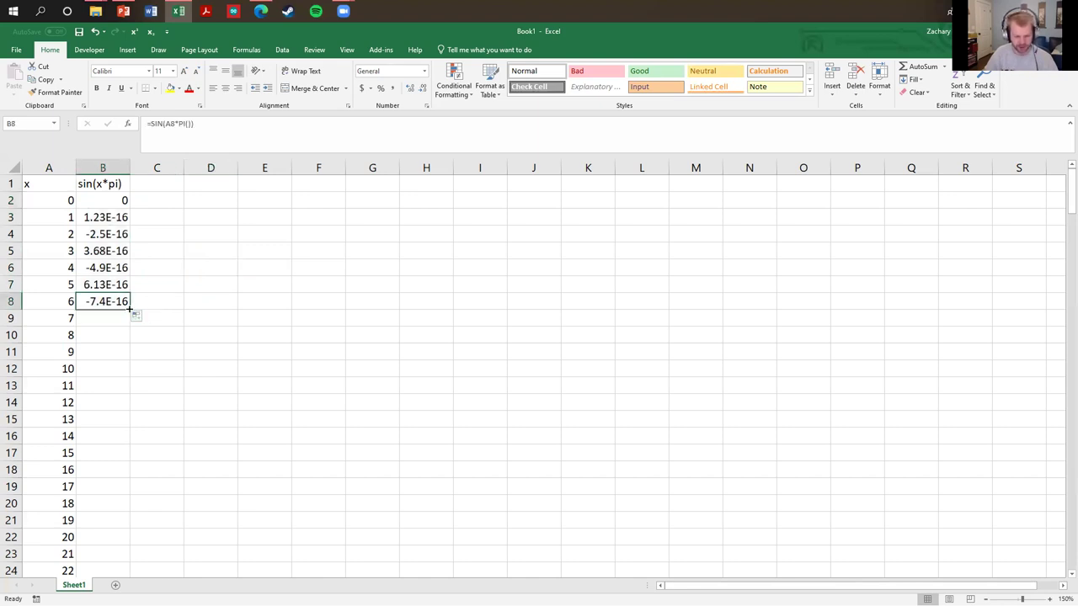
double_click(130, 309)
scroll(115, 444, down, 1)
scroll(115, 444, down, 2)
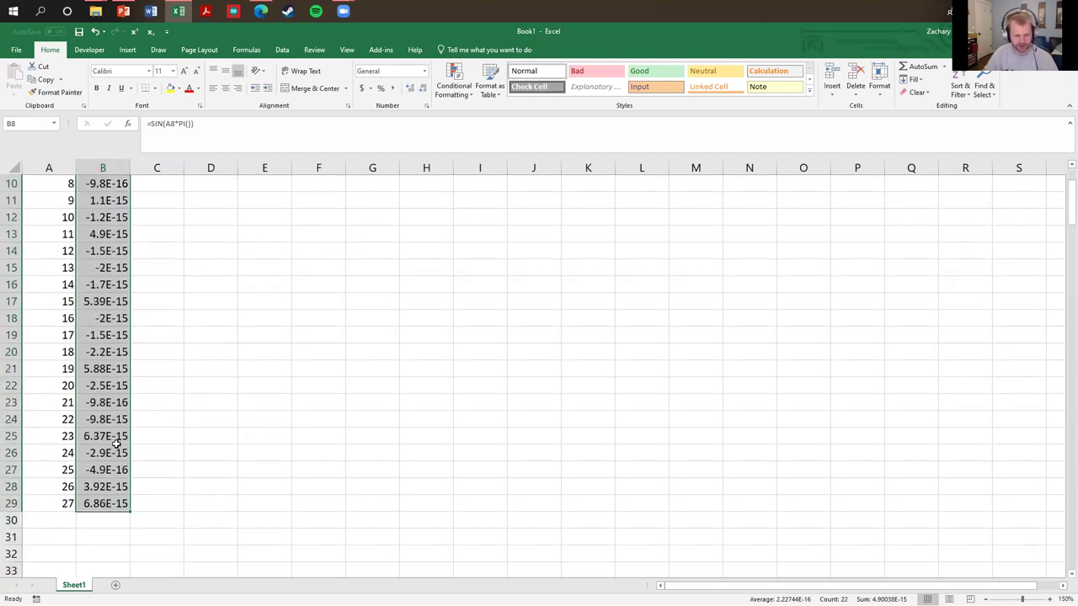
click(66, 505)
drag(69, 505, 79, 504)
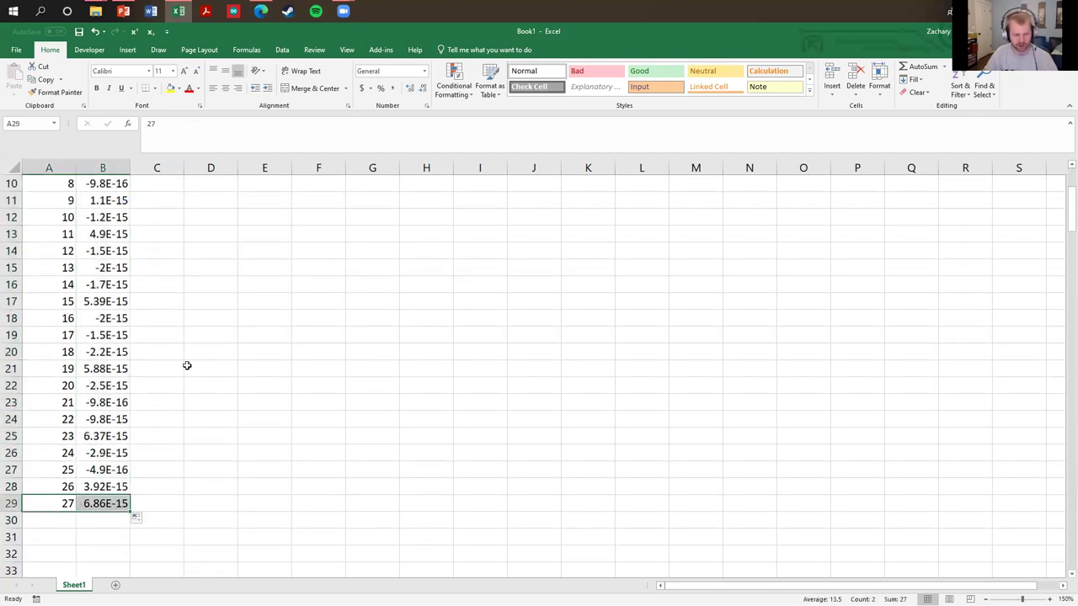
scroll(186, 354, up, 3)
click(148, 230)
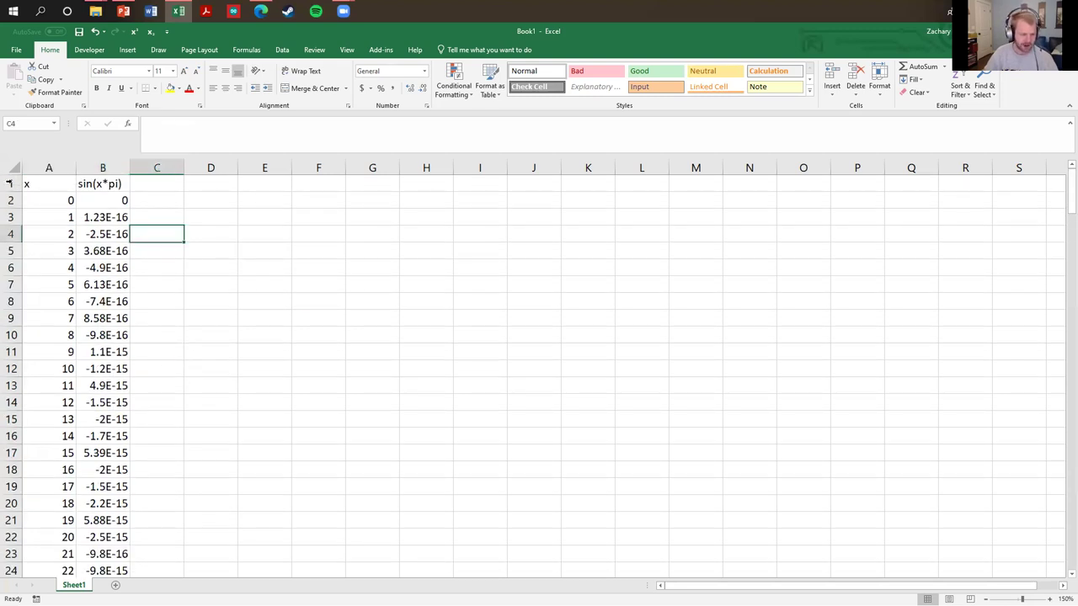
- Enter the trial formula =SIN(A2) in cell D2 and fill it down column D
click(220, 201)
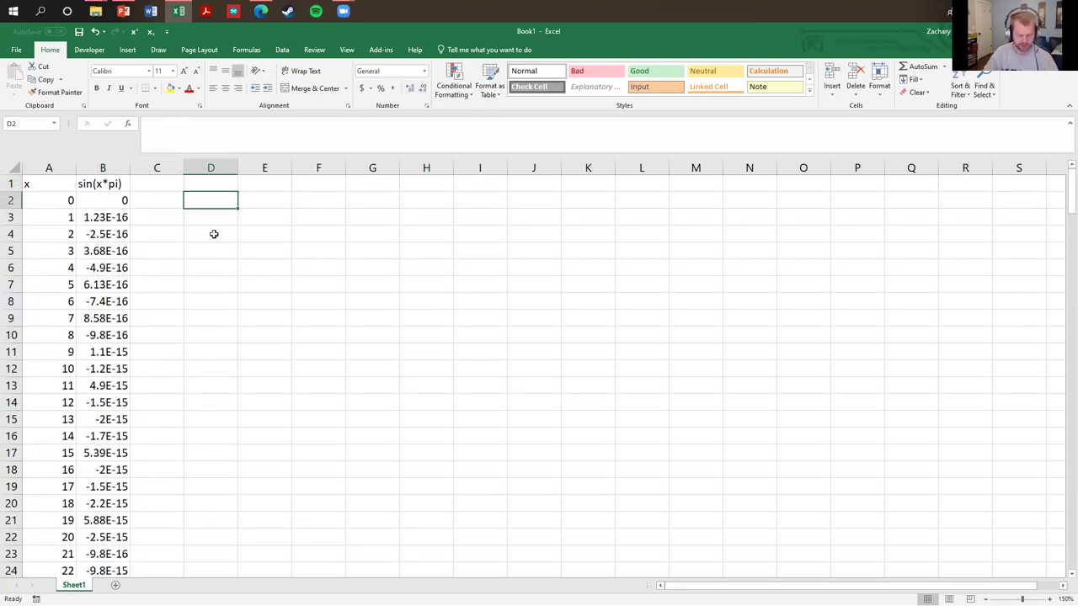
text(=sin)
key(Tab)
click(50, 216)
click(51, 201)
text())
key(Return)
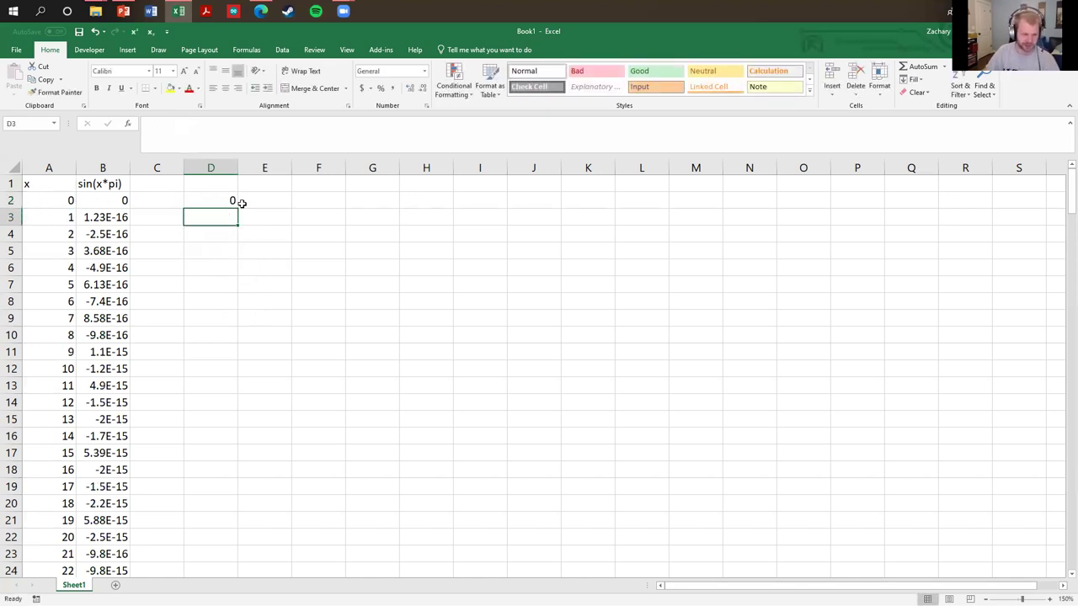
click(224, 202)
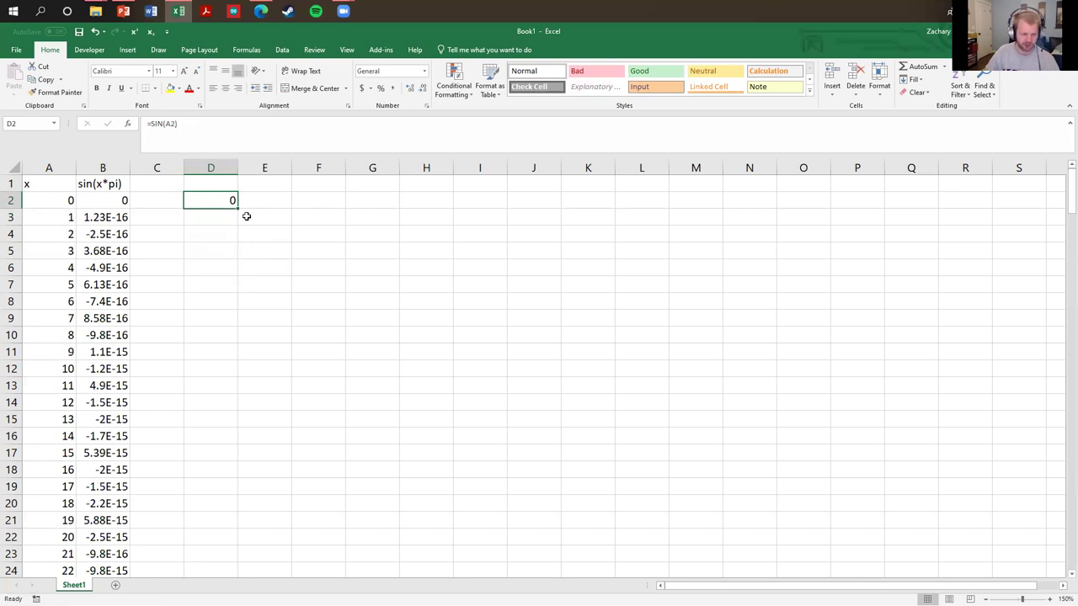
drag(238, 208, 231, 390)
- Delete the trial sine values from column D
drag(149, 193, 186, 304)
drag(206, 202, 235, 421)
key(Delete)
click(325, 286)
key(Delete)
- Insert an empty Scatter with Straight Lines and Markers chart and move it beside the data, starting at column E
click(303, 236)
click(126, 50)
click(445, 399)
click(252, 235)
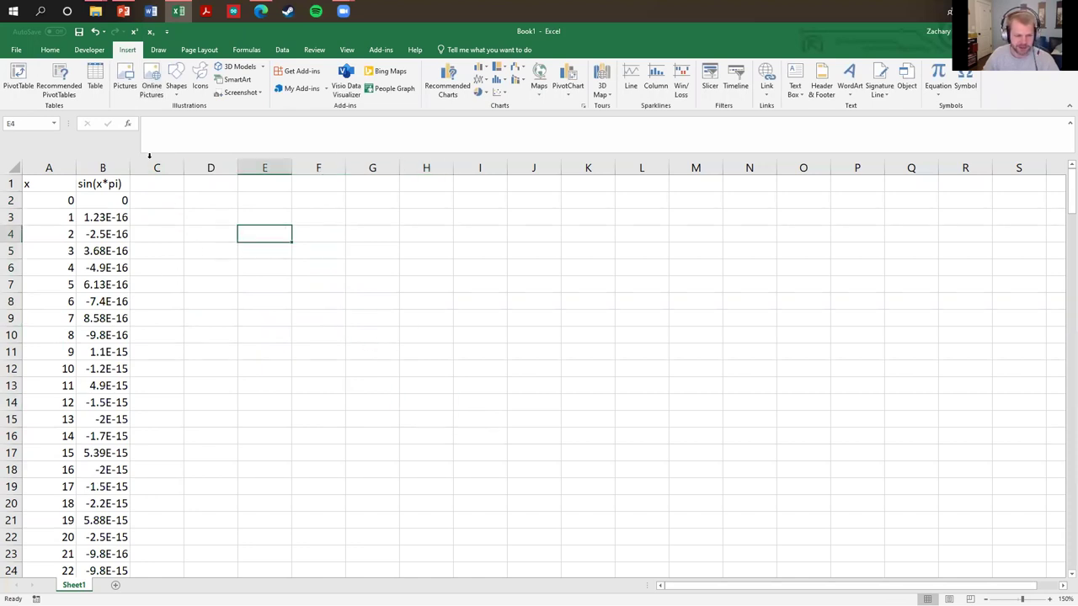
click(500, 92)
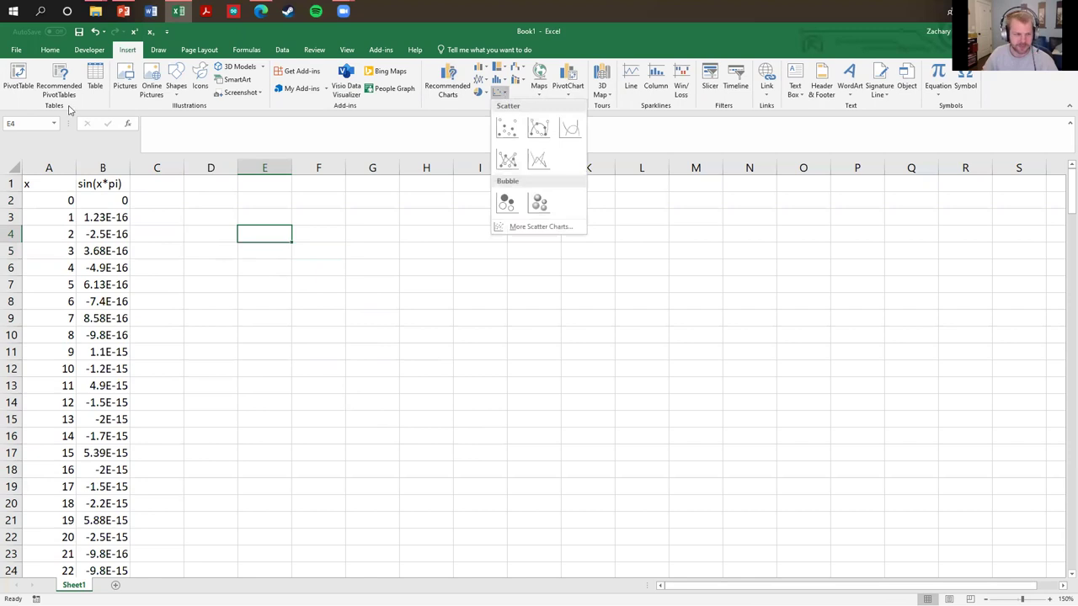
click(501, 95)
click(501, 95)
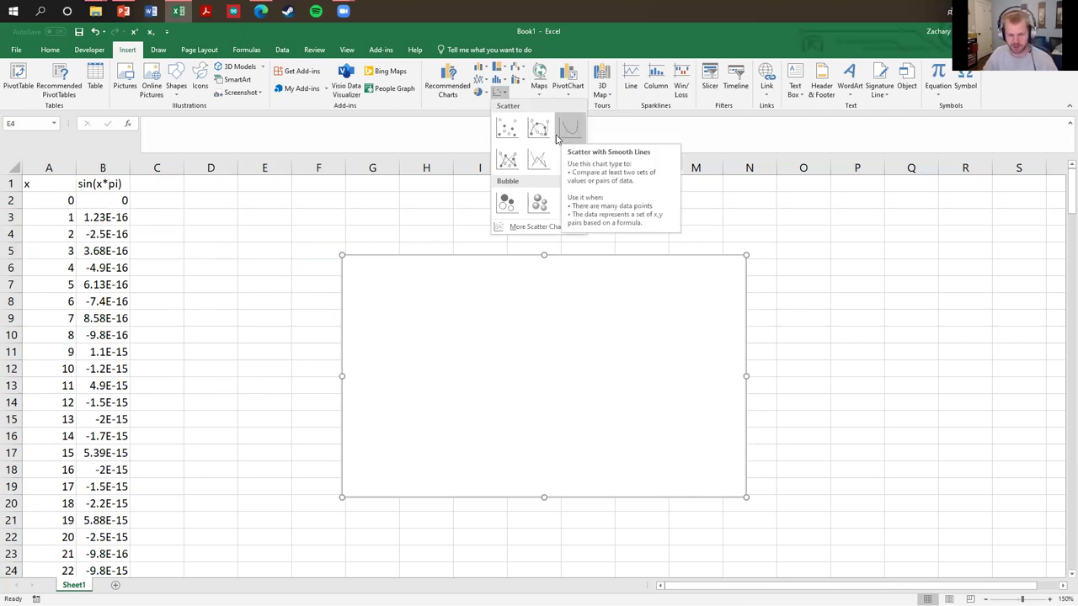
click(515, 169)
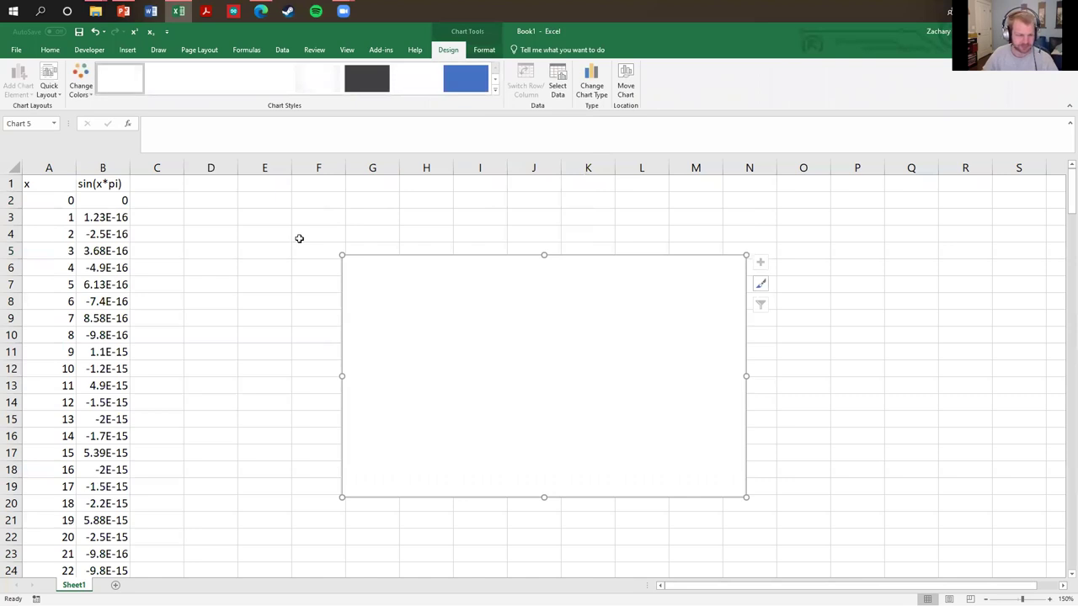
drag(412, 281, 340, 270)
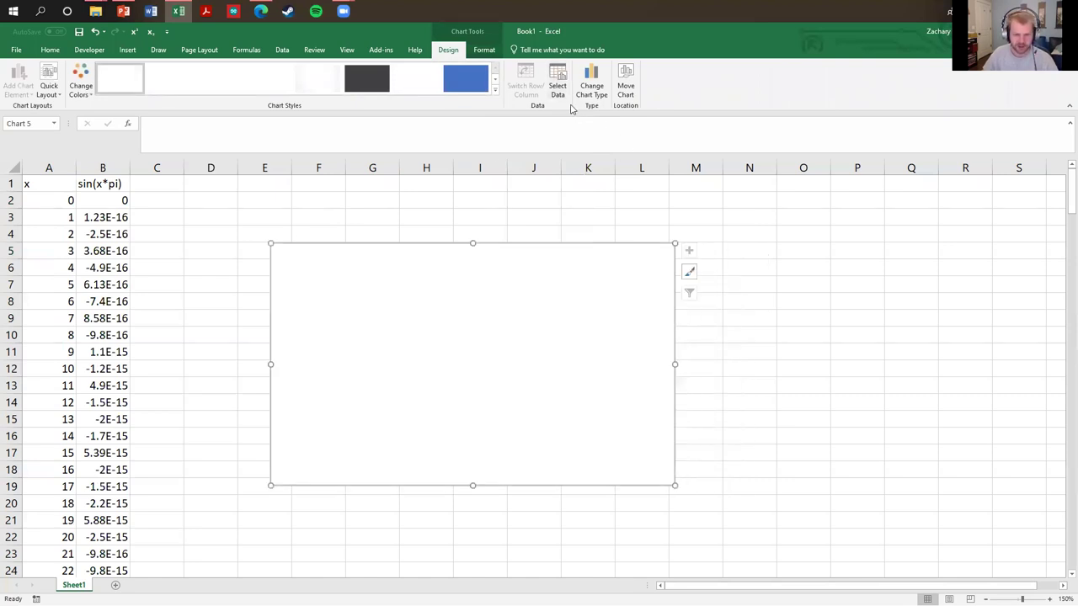
- Add a new data series to the empty chart, using A2:A29 as its X values
click(223, 255)
click(343, 268)
click(560, 88)
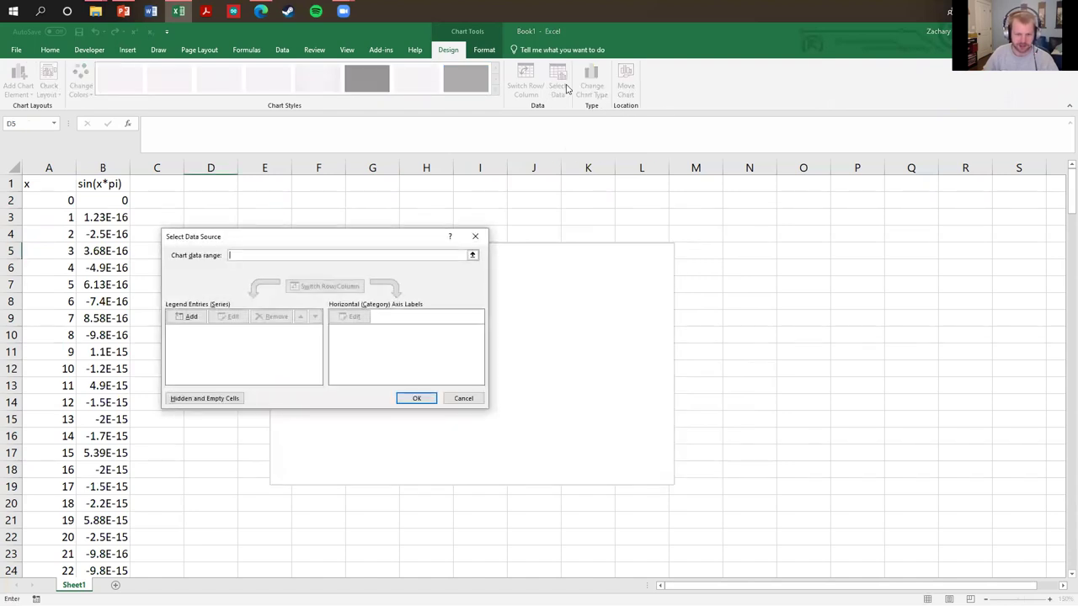
click(188, 317)
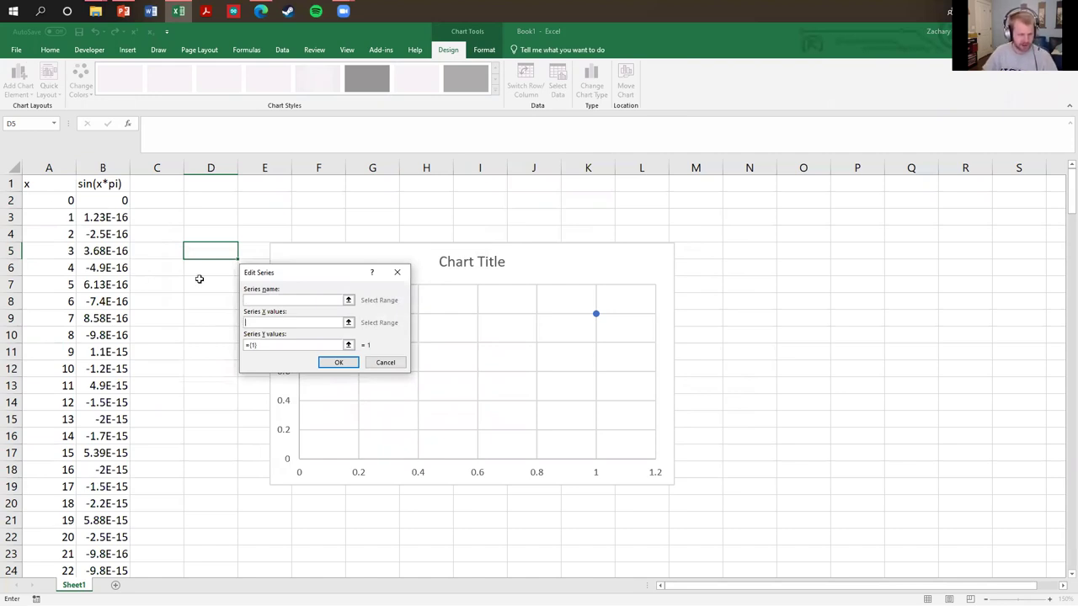
drag(73, 200, 53, 536)
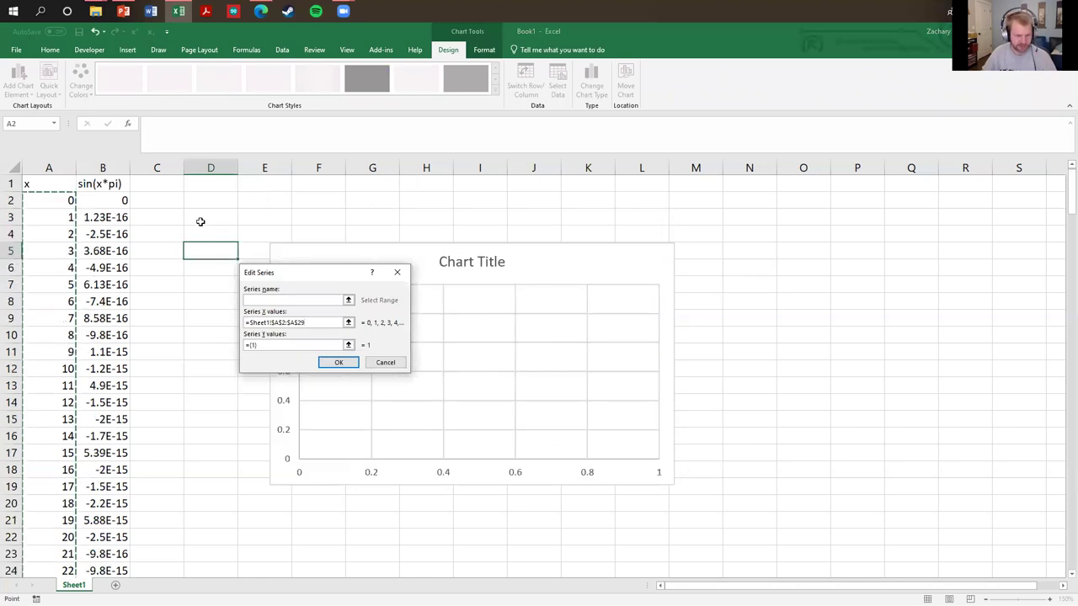
- Set the series Y values to B2:B29 and apply the data source to the chart
click(270, 345)
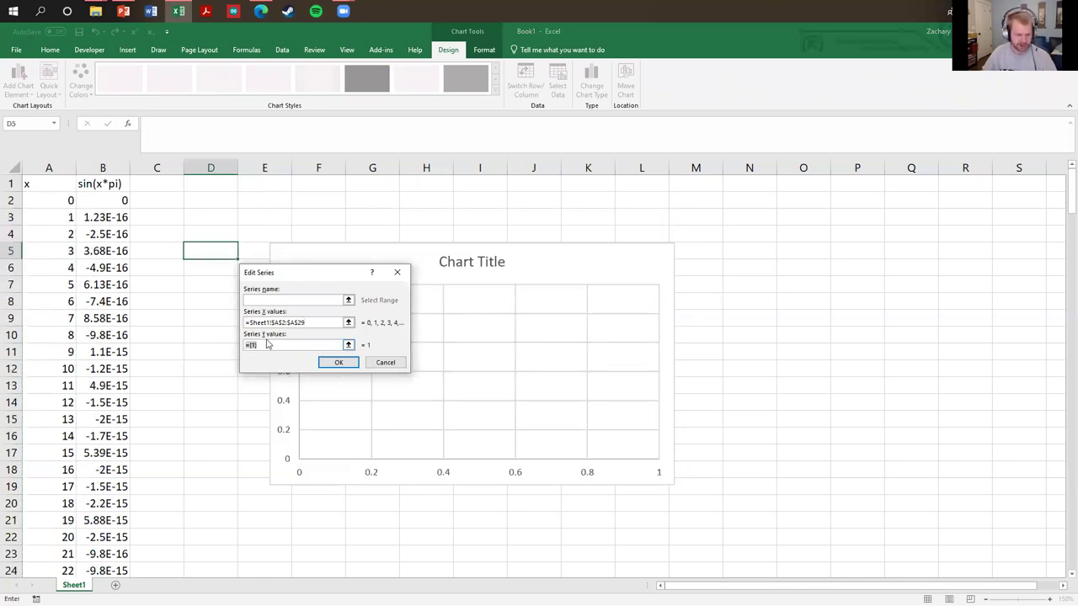
click(106, 199)
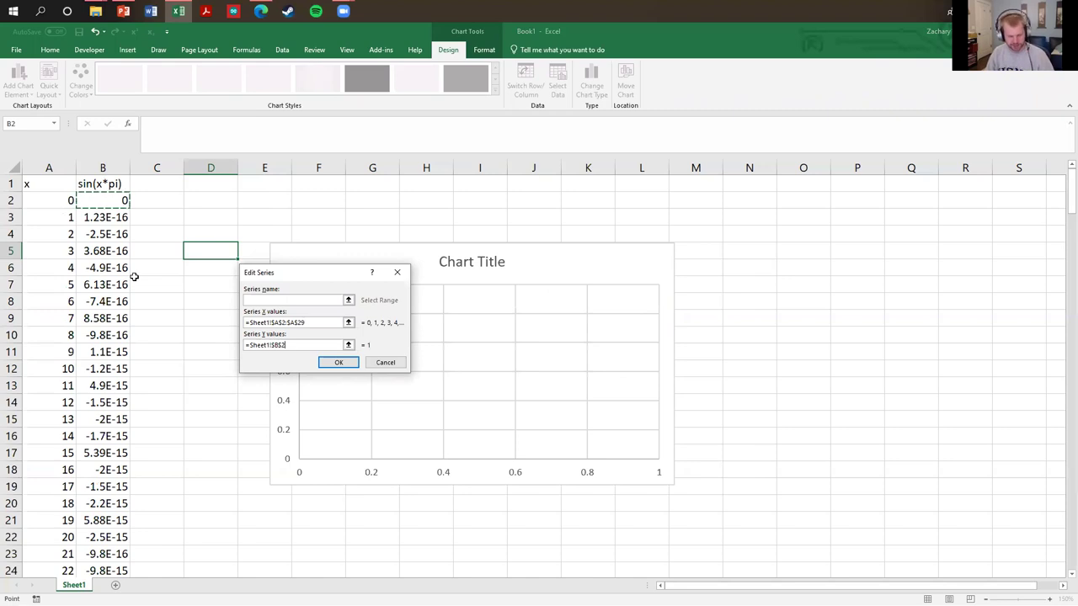
key(ctrl+shift+Down)
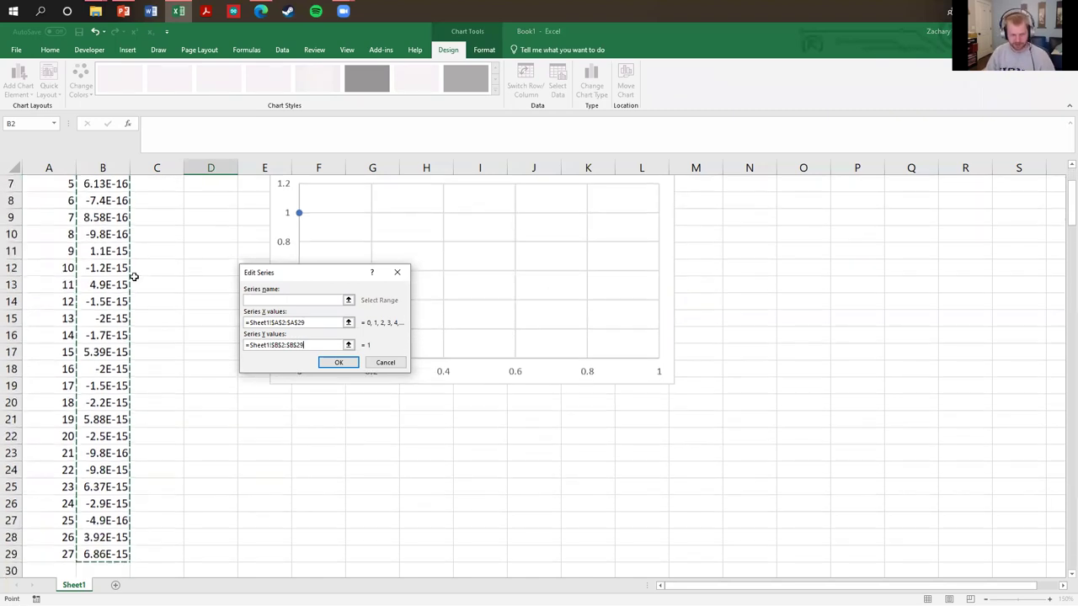
click(119, 555)
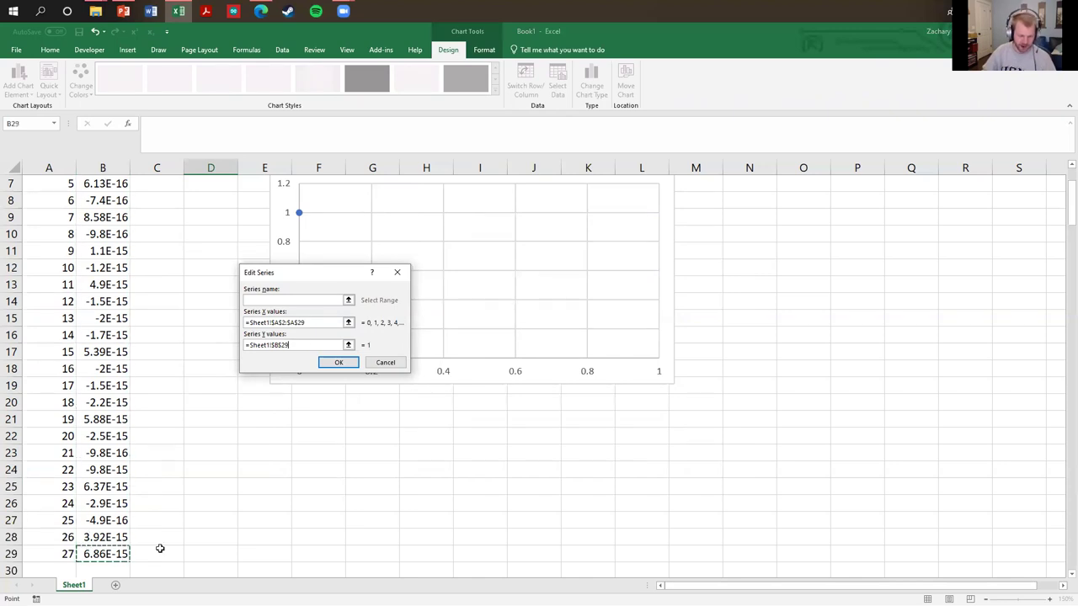
key(ctrl+shift+Up)
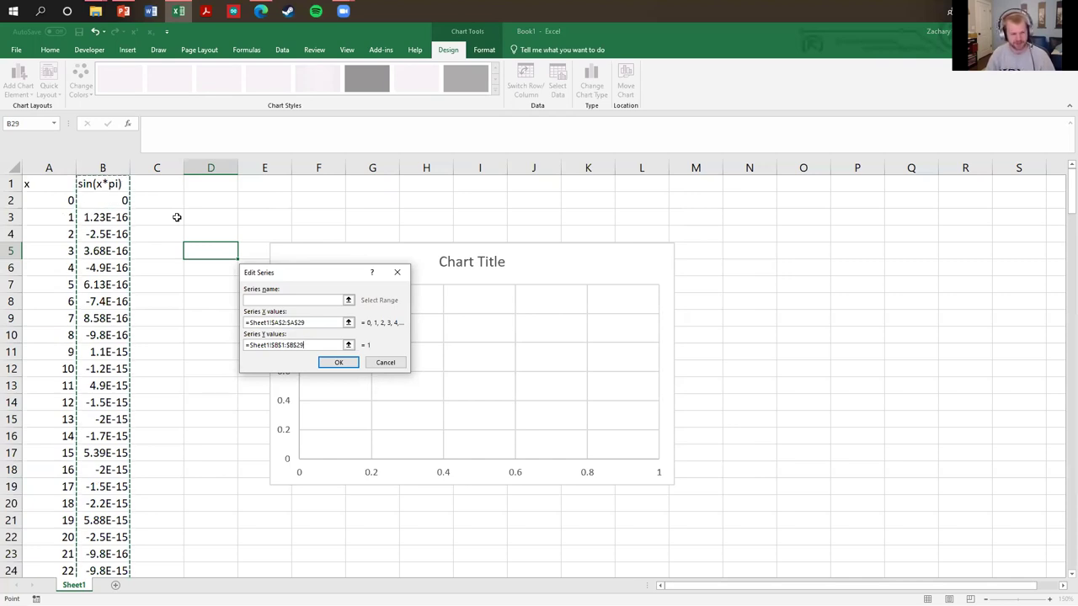
key(shift+Left)
key(shift+Right)
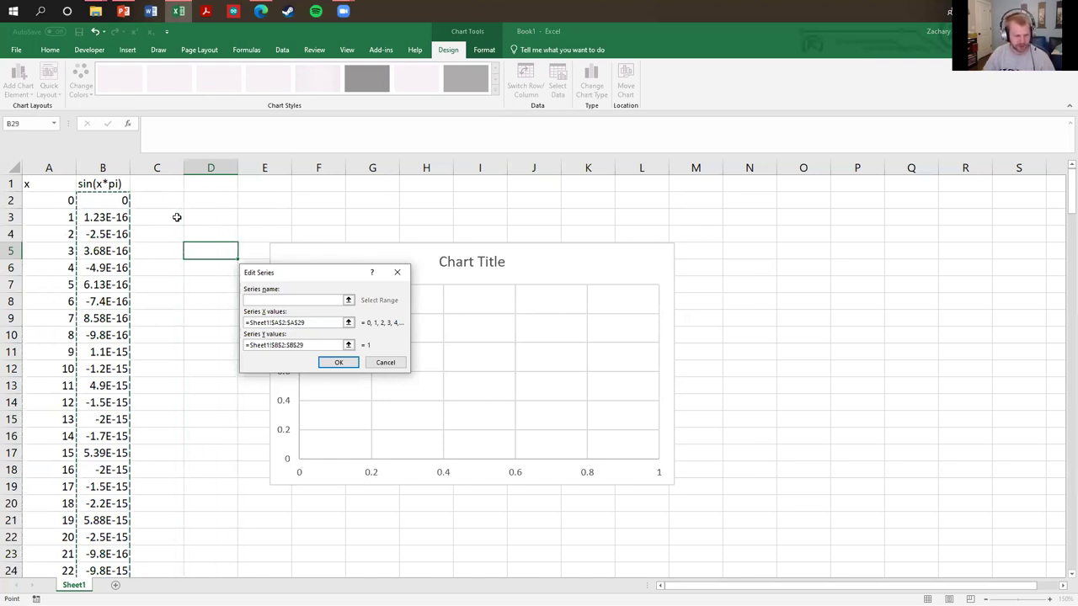
click(336, 364)
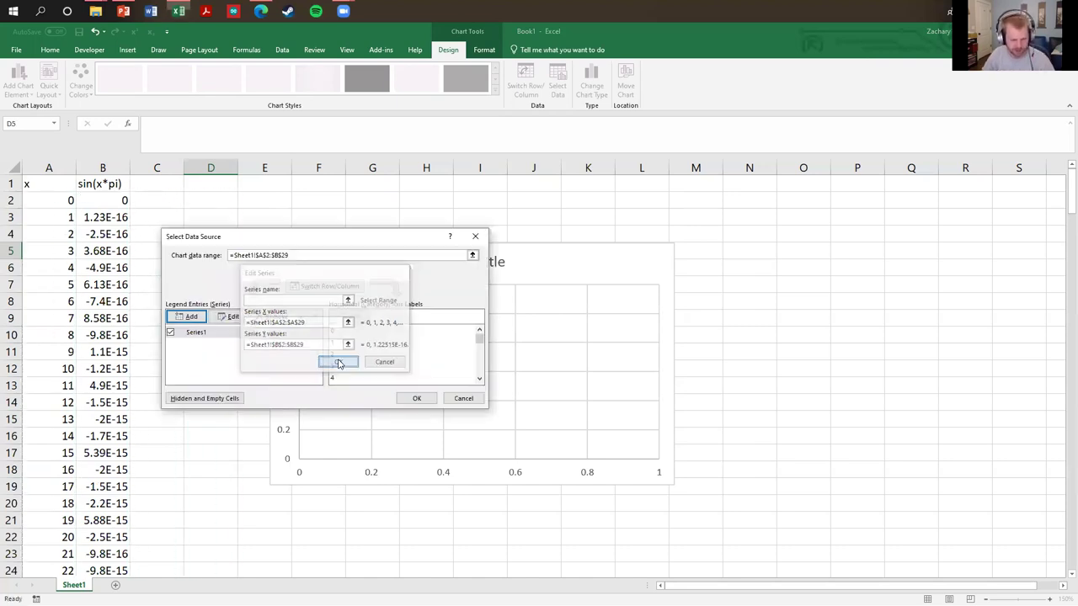
click(416, 399)
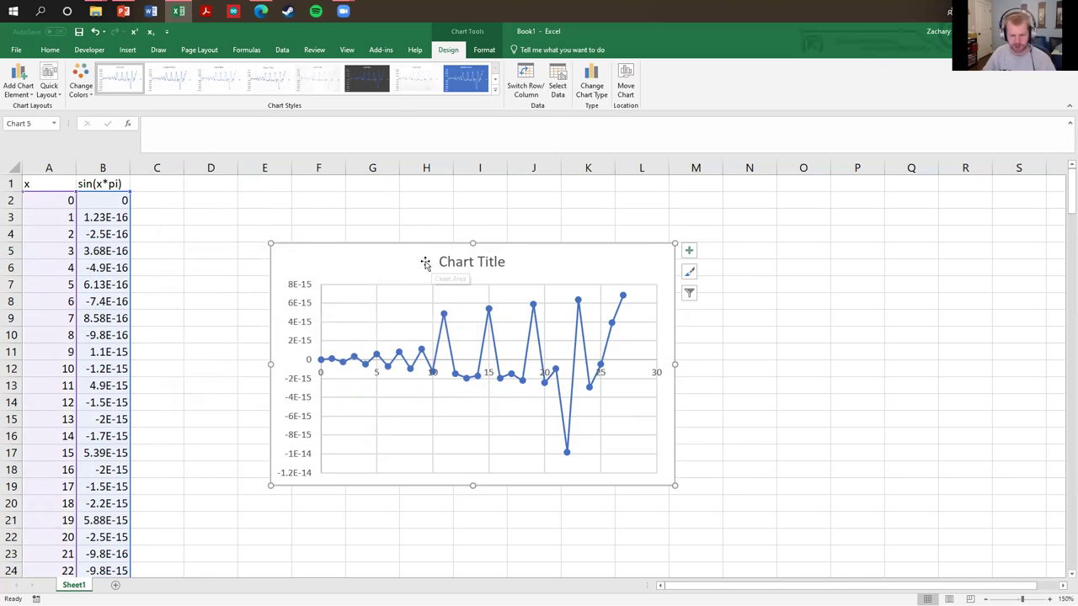
- Delete the chart title
click(217, 269)
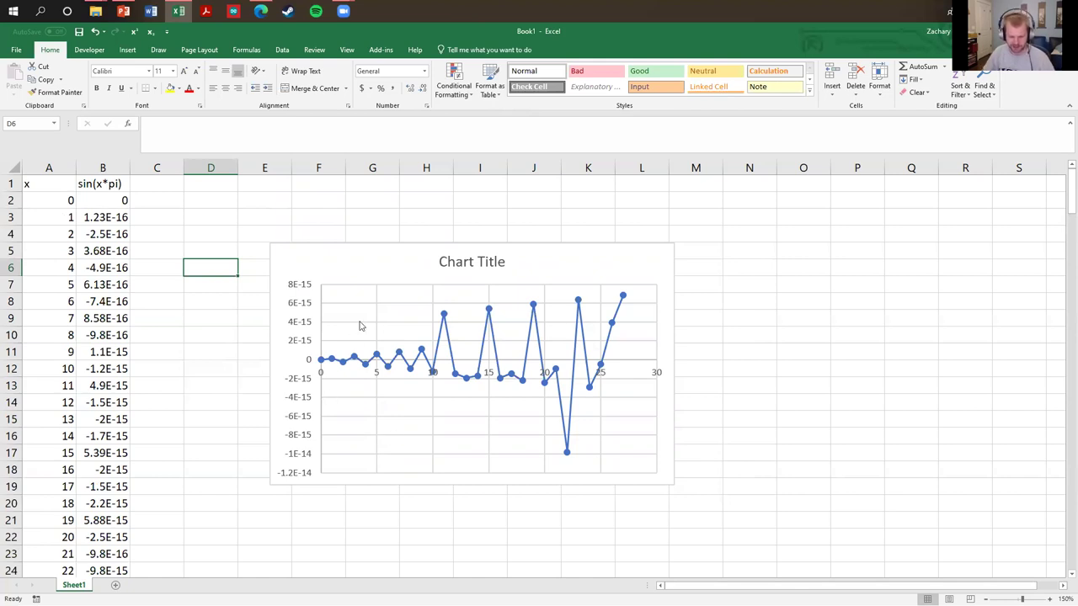
mouse_move(580, 330)
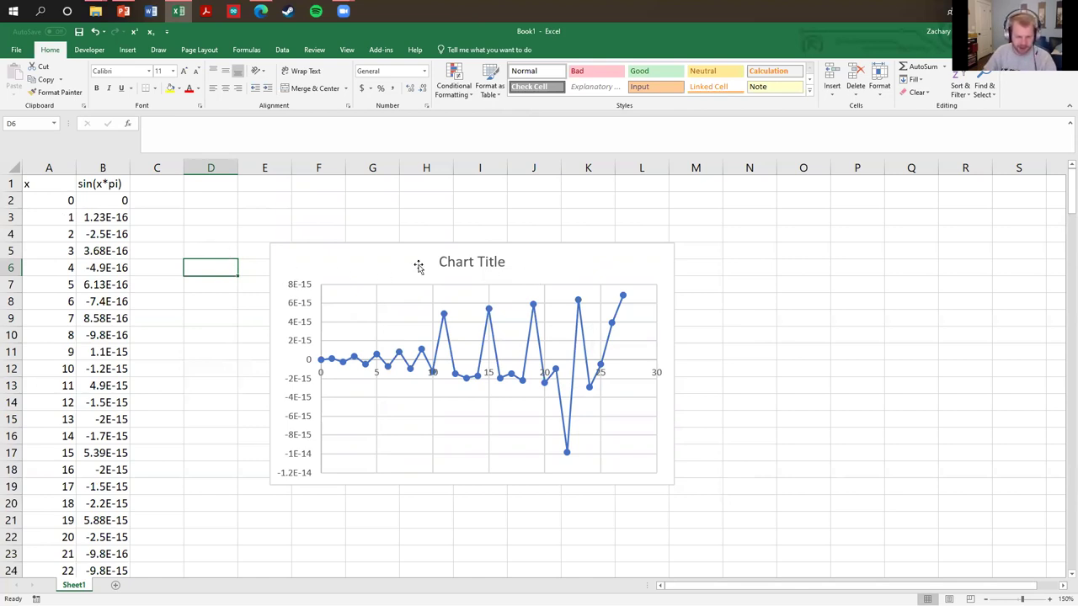
click(499, 263)
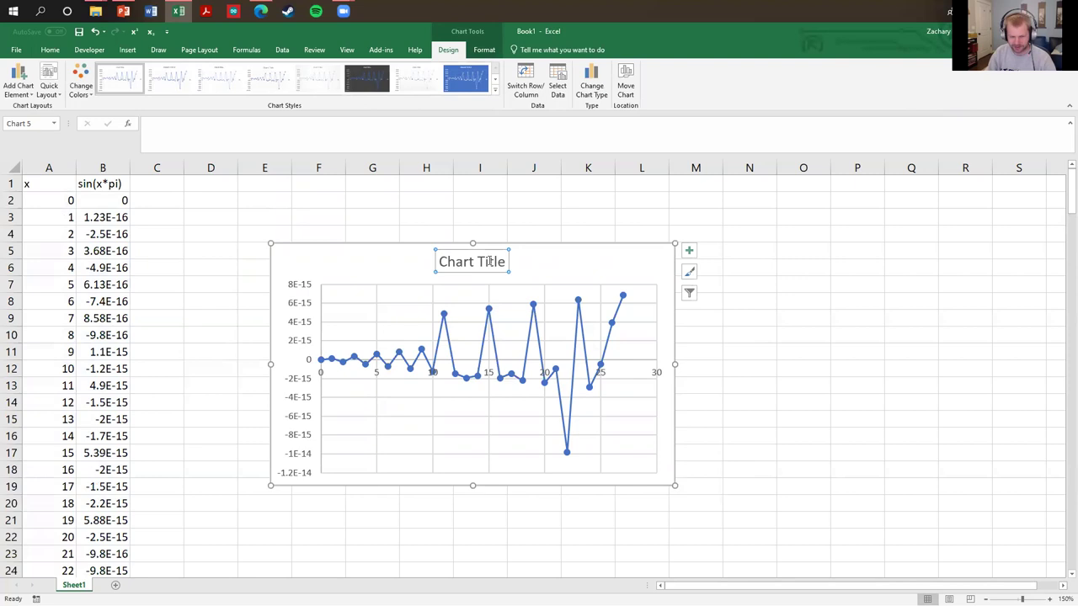
key(Delete)
click(346, 493)
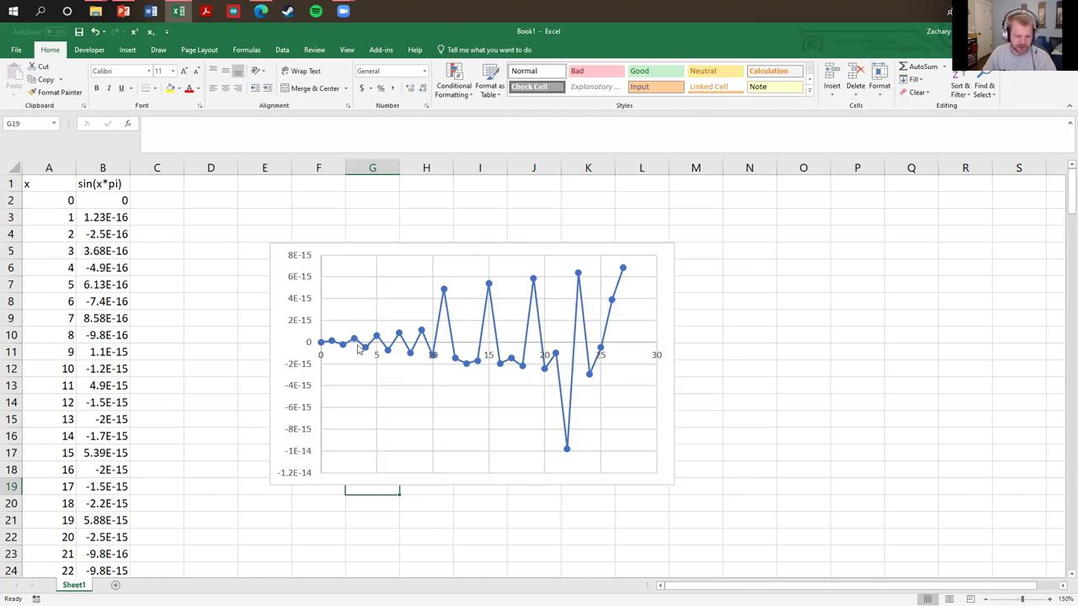
- Remove the horizontal and vertical gridlines from the chart
click(382, 305)
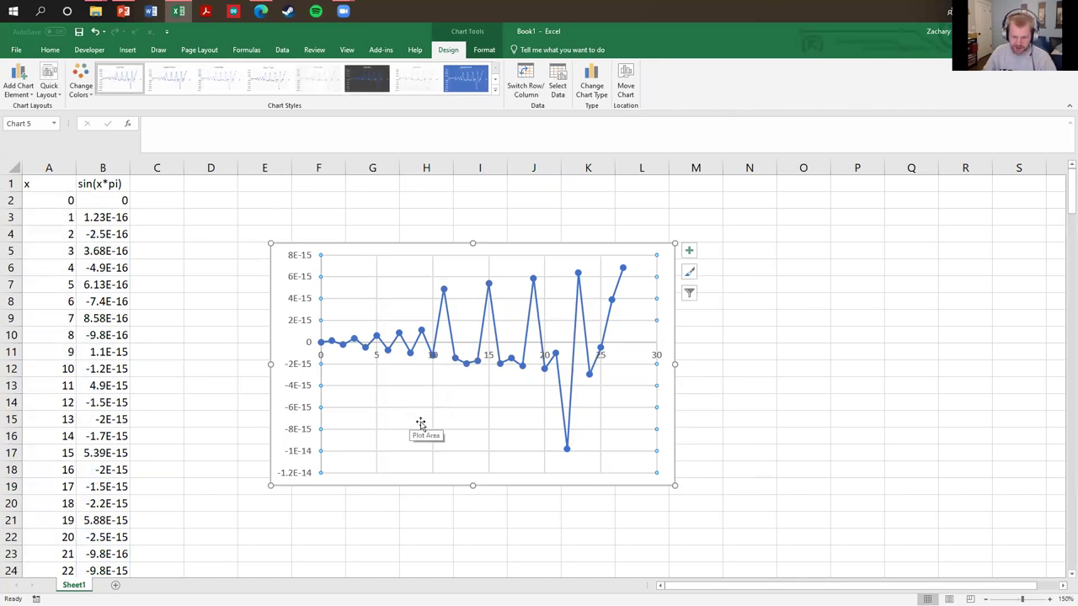
key(Escape)
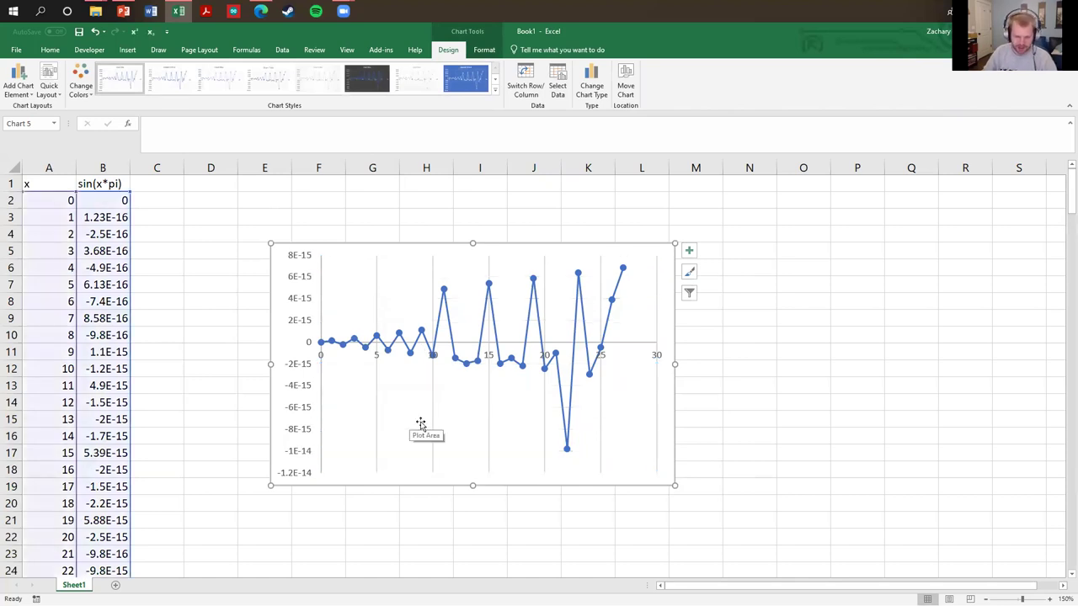
click(377, 394)
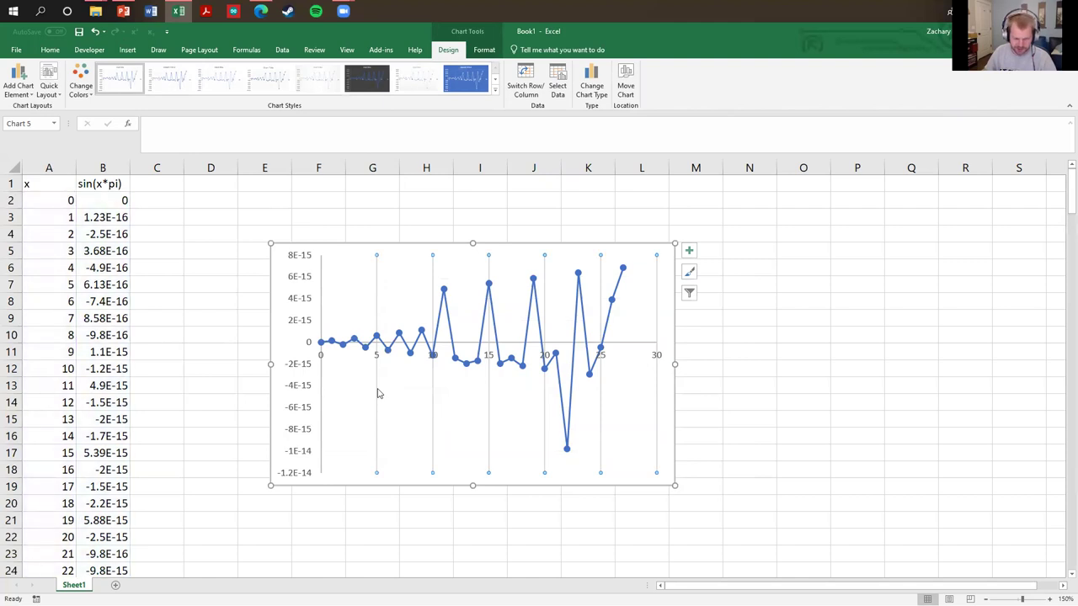
key(Delete)
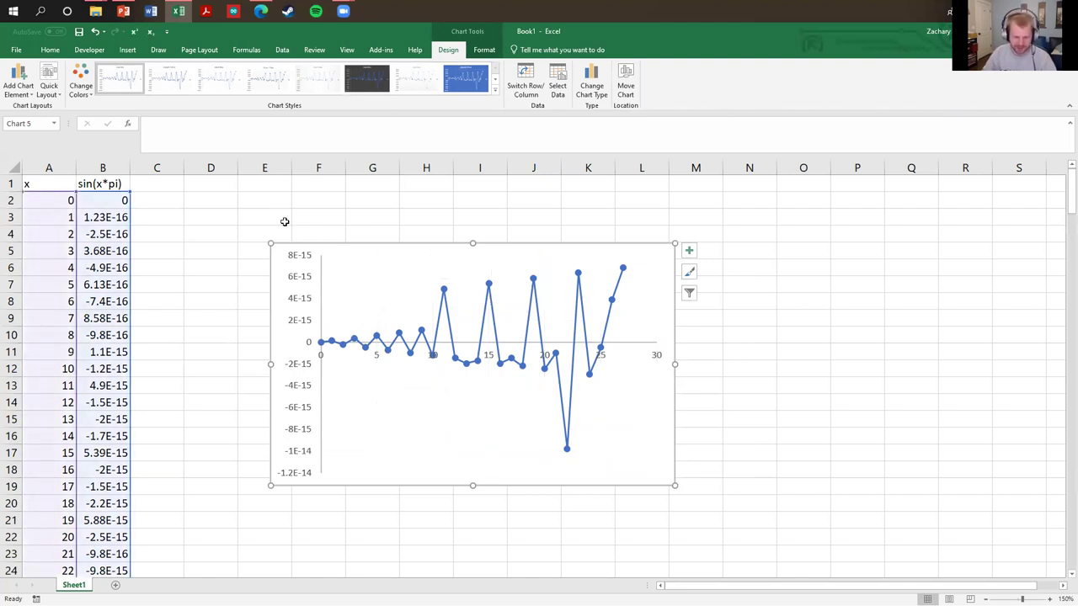
- Move the chart closer to the data columns, with its edge in column D, and deselect it
drag(349, 248, 313, 244)
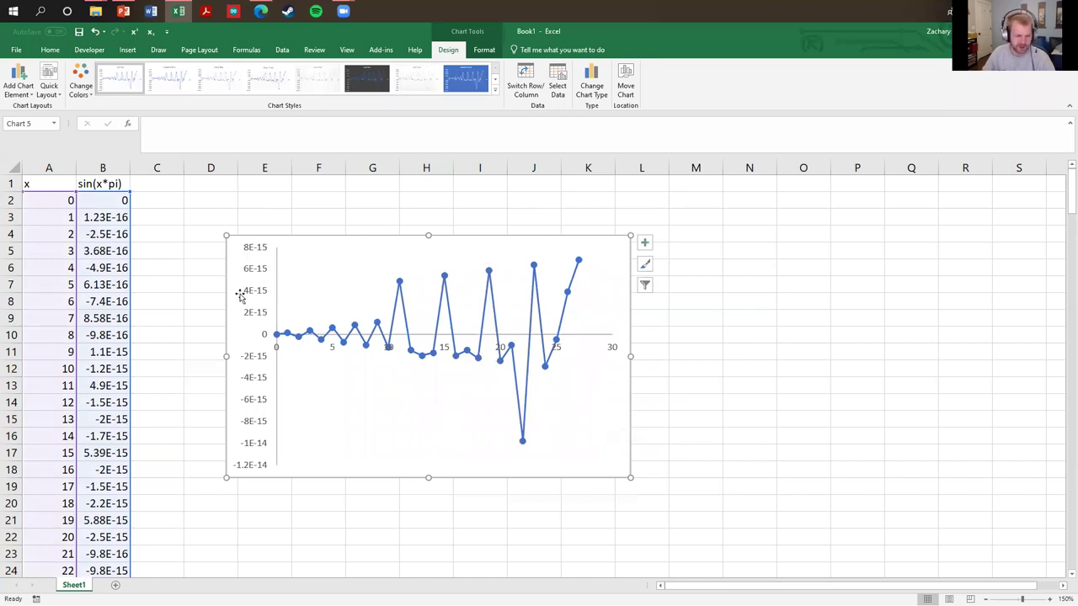
drag(241, 294, 232, 298)
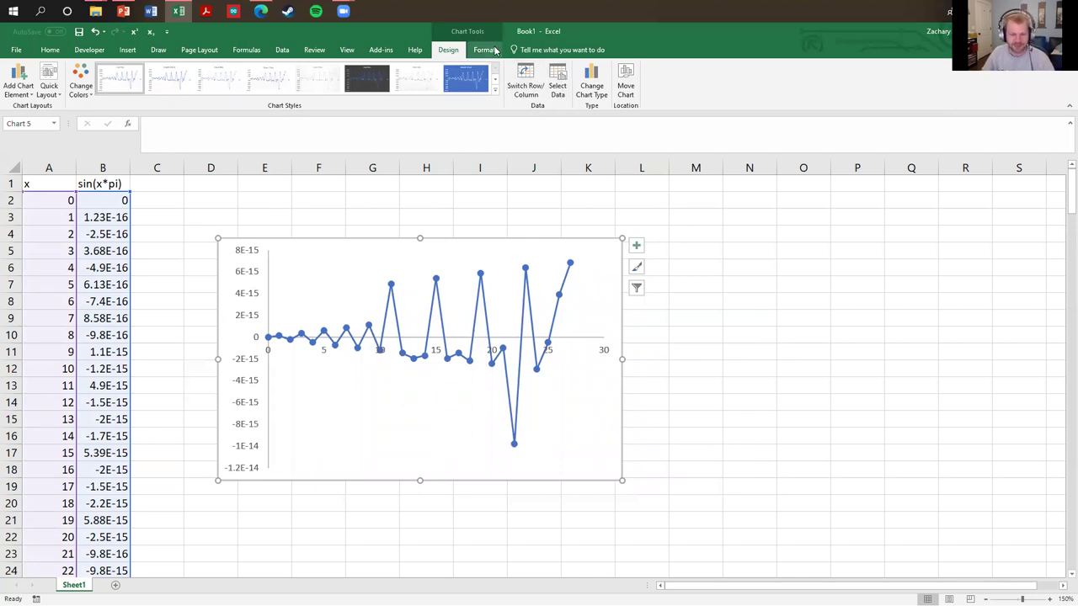
click(782, 313)
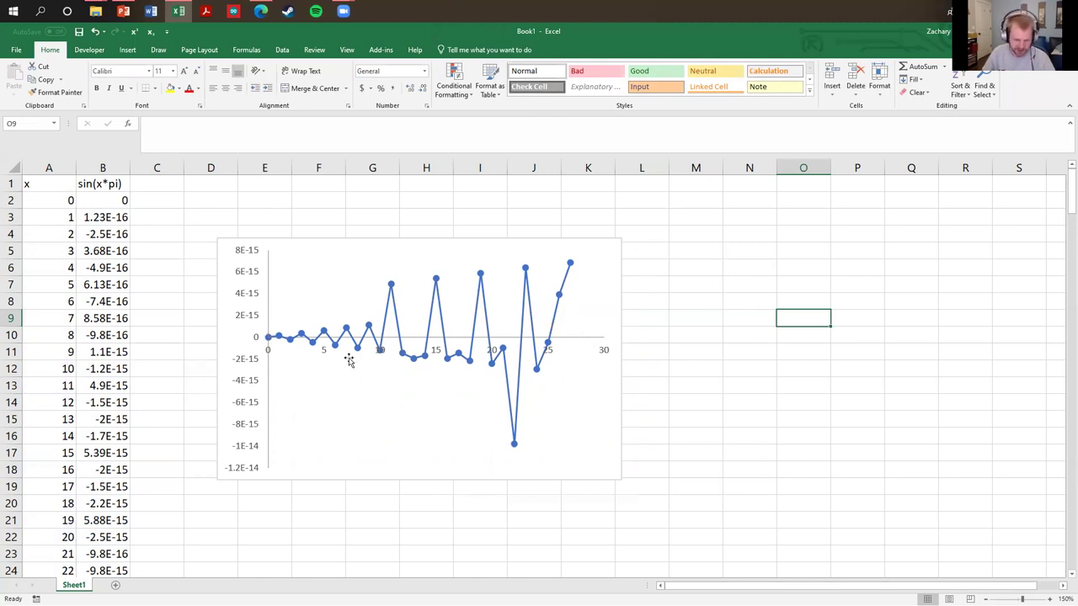
- Set the horizontal axis to cross the chart's vertical axis at the axis value -1000
click(295, 290)
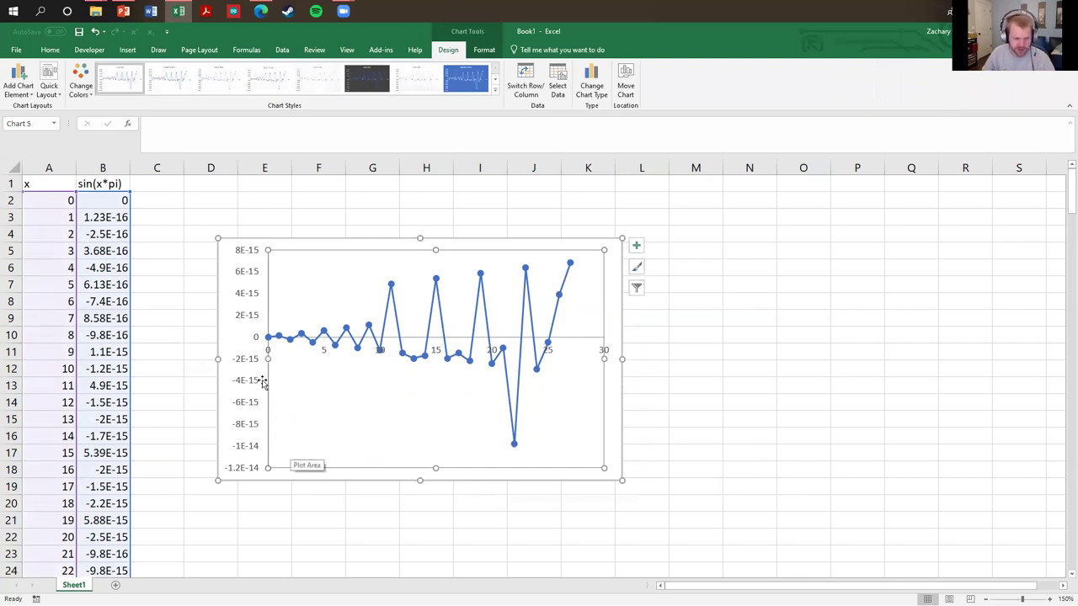
click(251, 363)
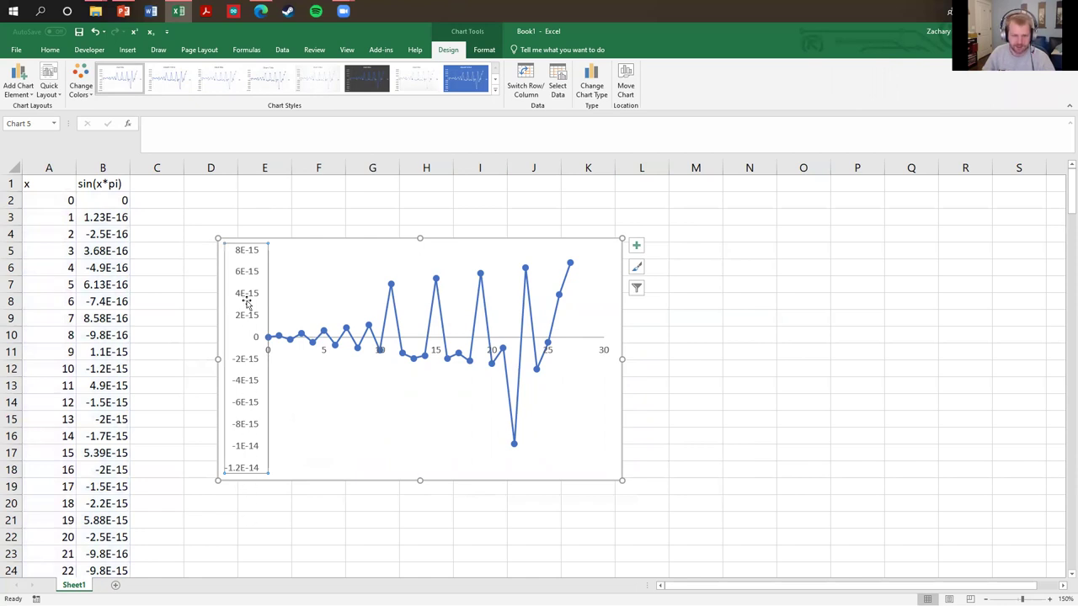
right_click(248, 385)
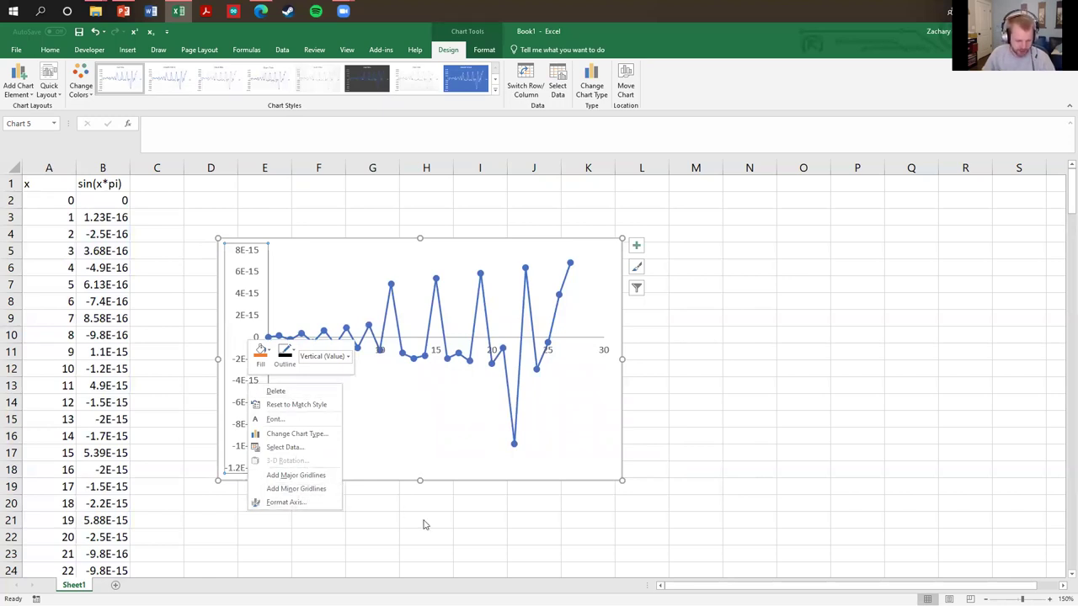
key(Escape)
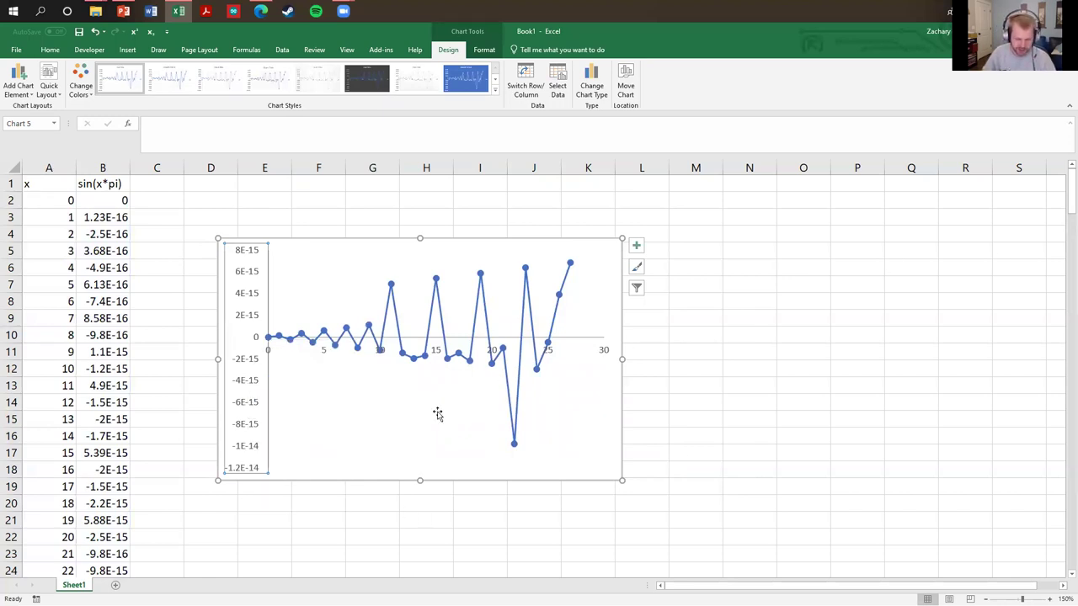
click(259, 406)
double_click(260, 406)
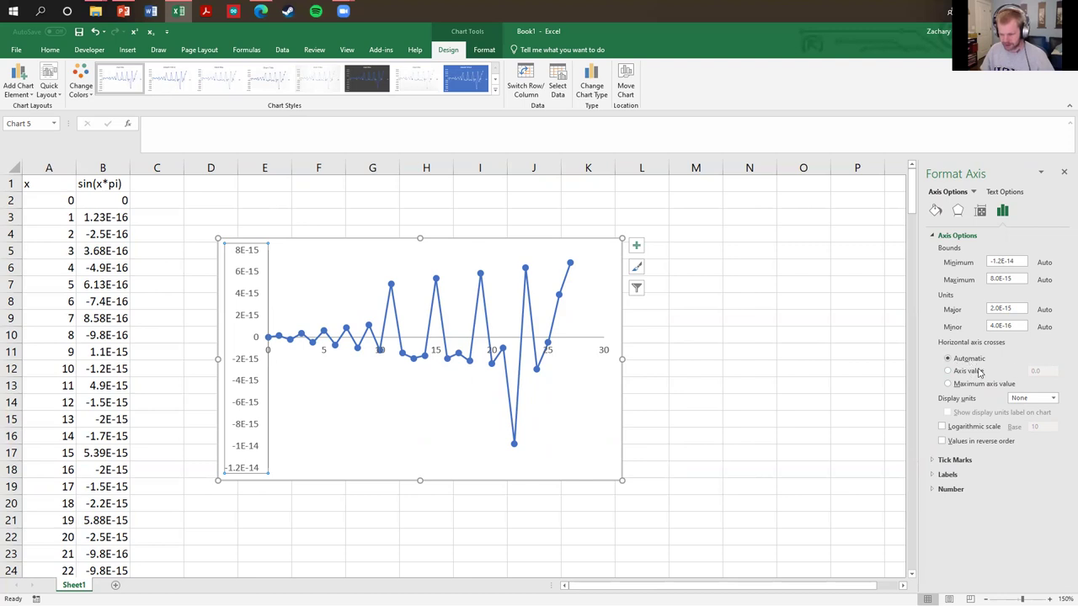
click(948, 384)
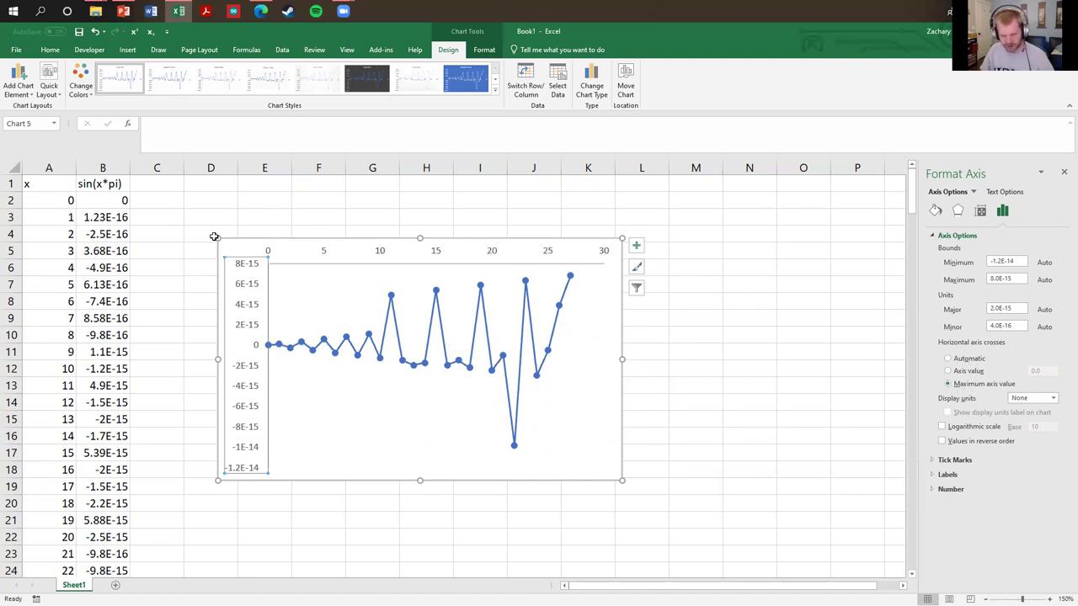
click(956, 374)
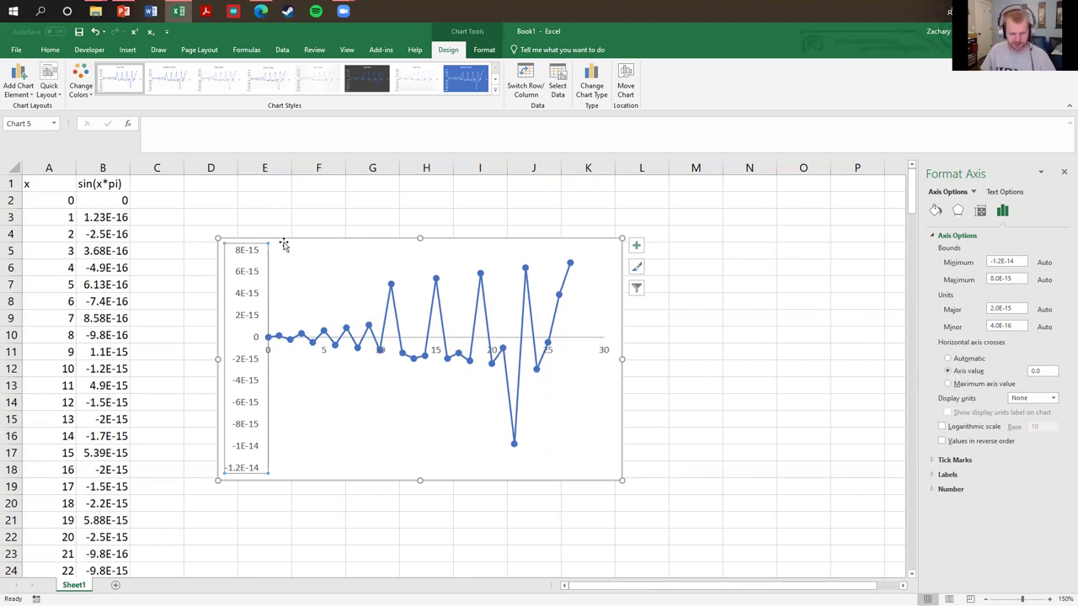
drag(1037, 369, 1004, 375)
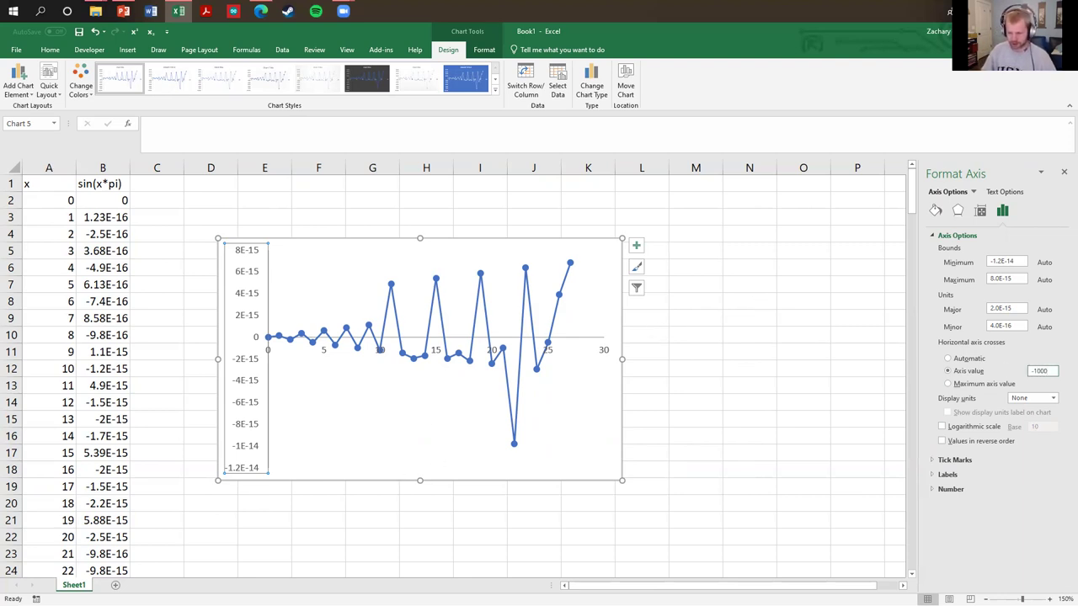
text(-1000)
key(Return)
click(678, 502)
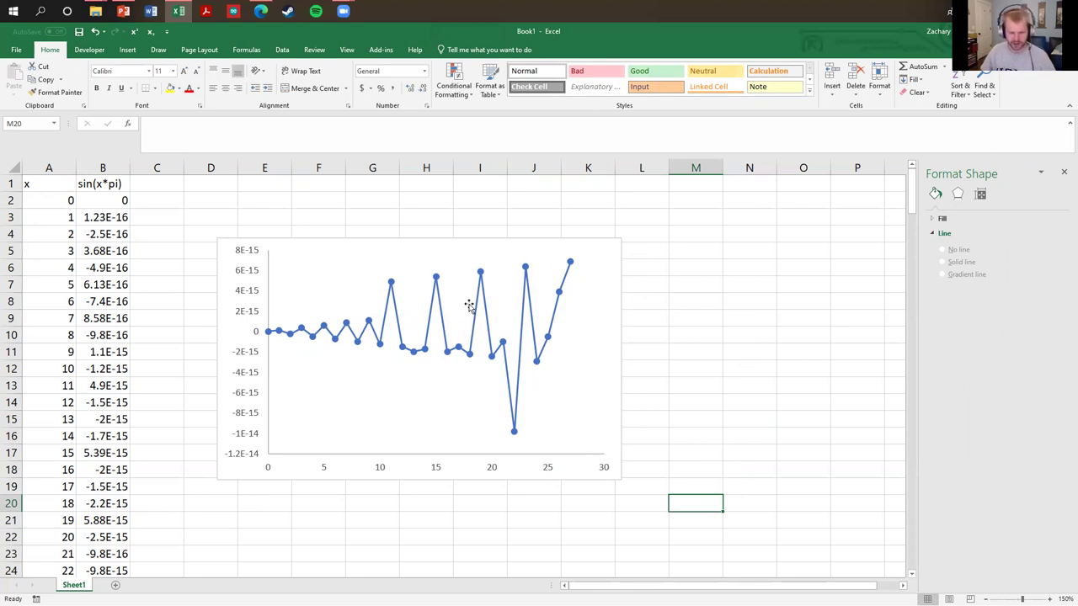
- Give the chart's plot area a solid line border
click(289, 384)
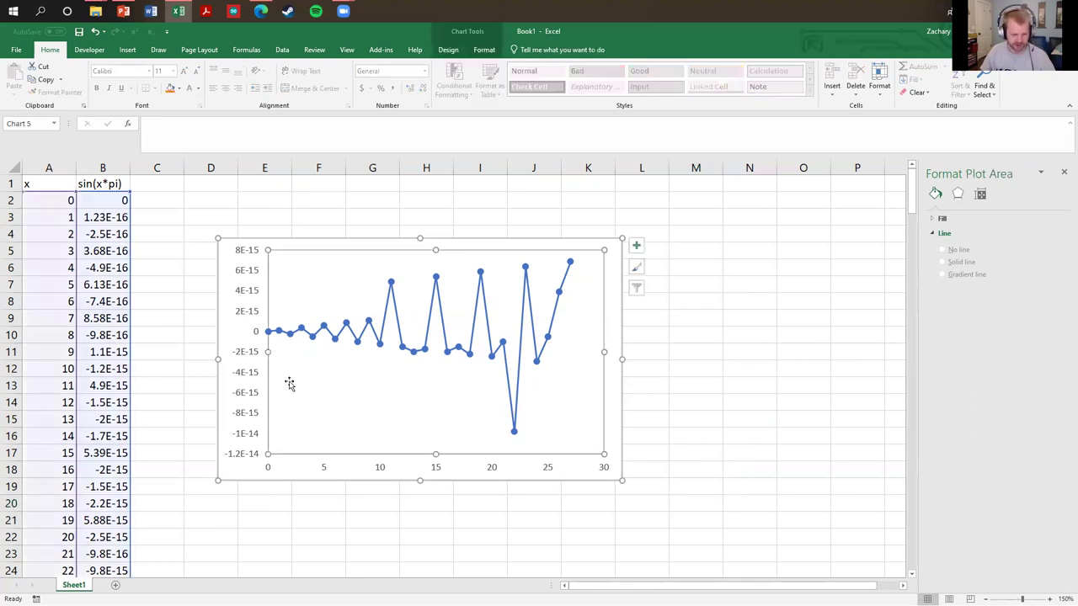
click(244, 321)
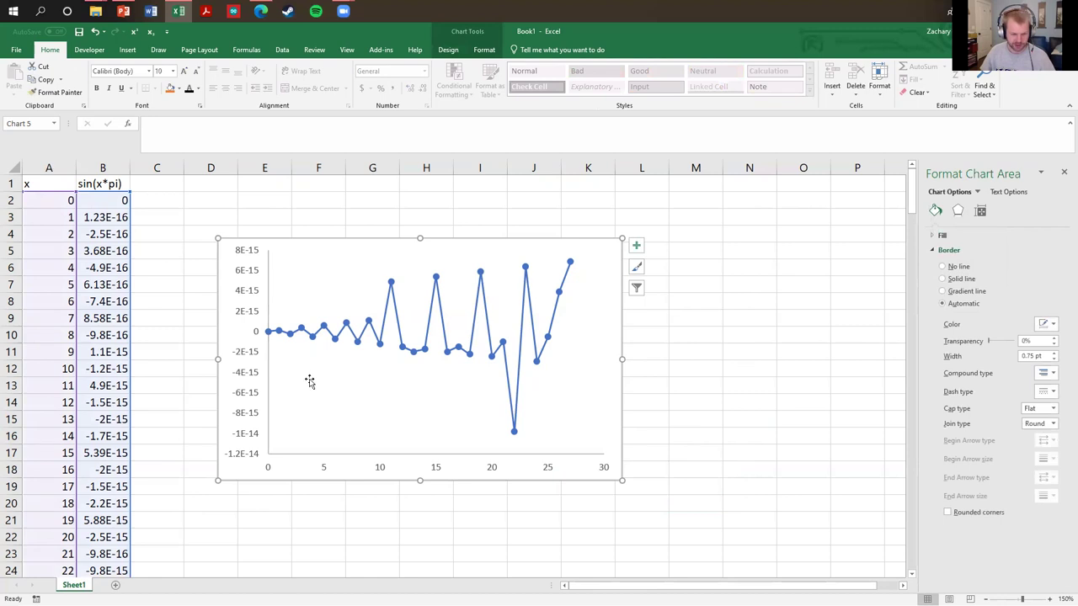
click(431, 326)
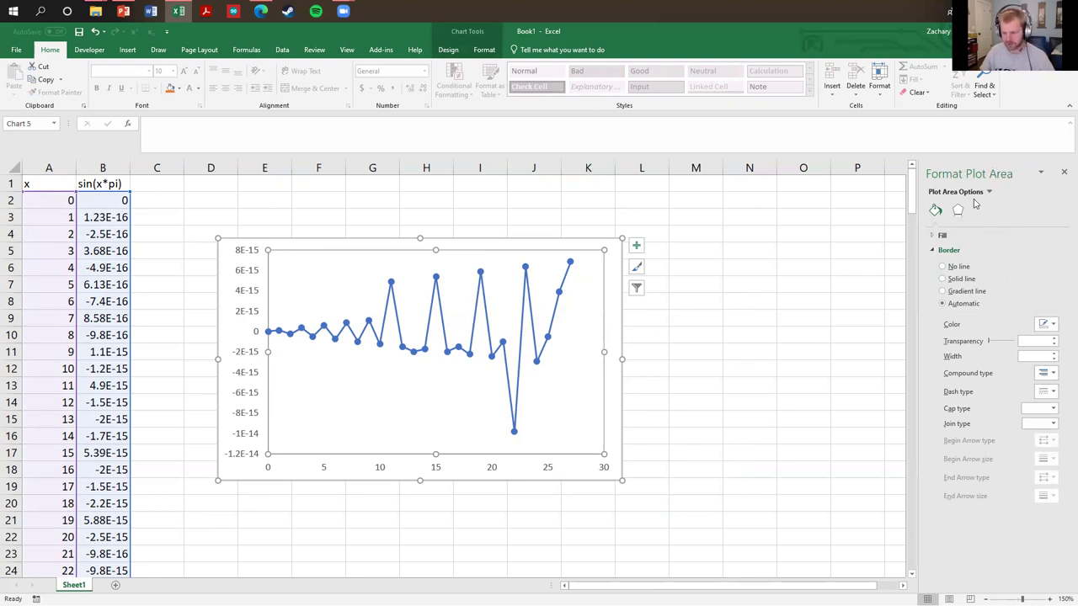
click(961, 279)
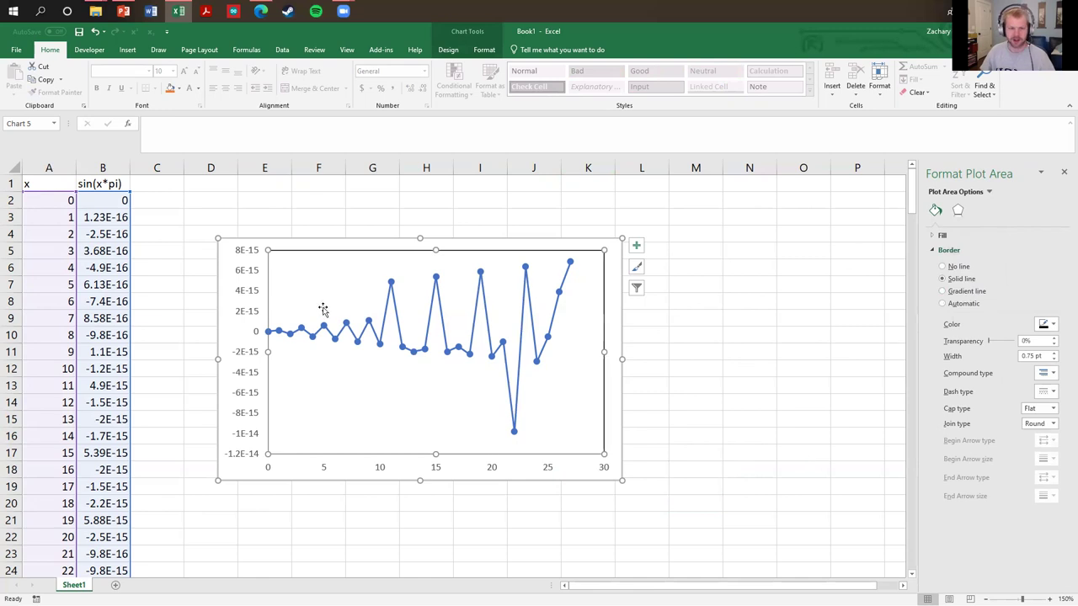
click(484, 50)
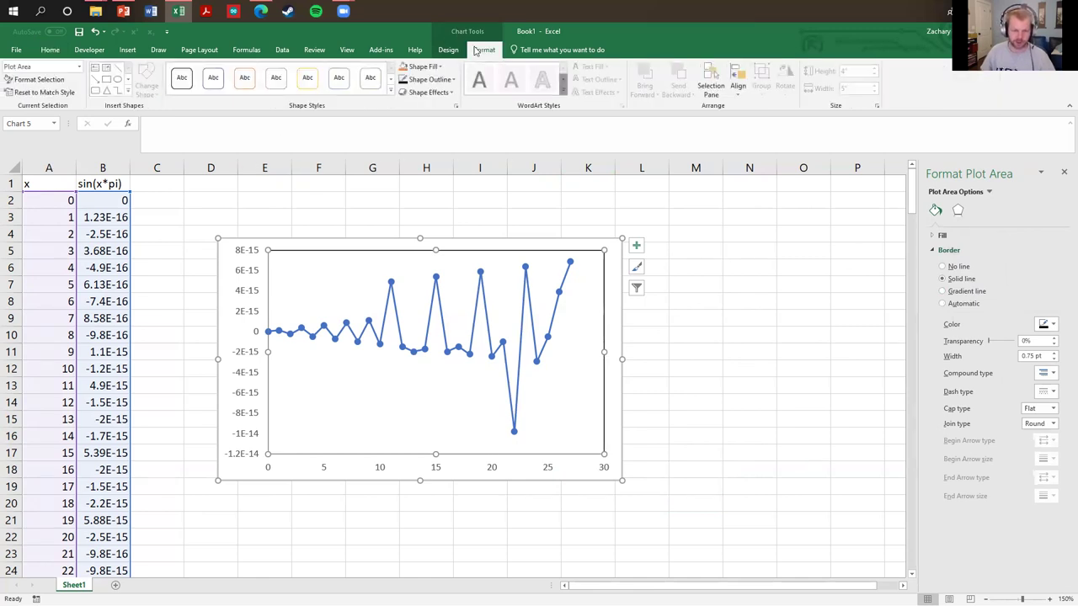
click(432, 81)
click(435, 85)
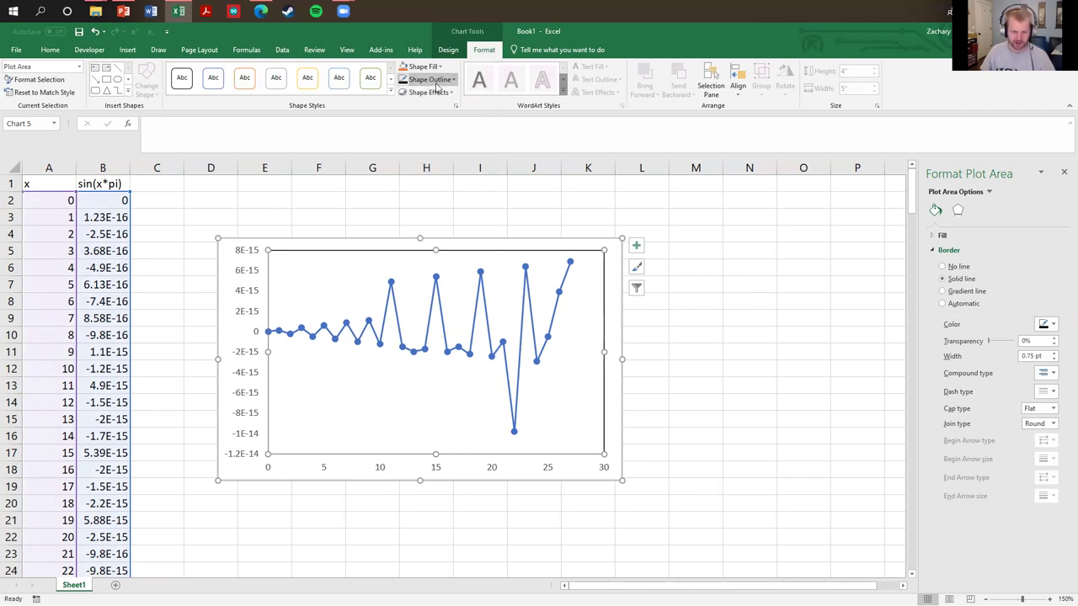
click(705, 381)
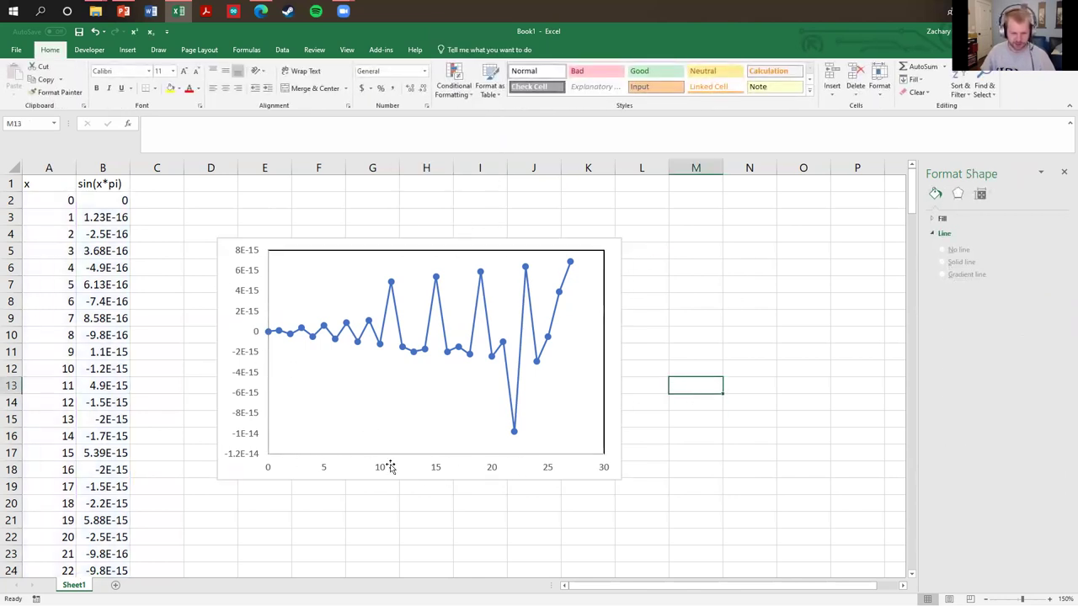
- Format the vertical axis with a solid line and colour the horizontal axis line black
click(249, 355)
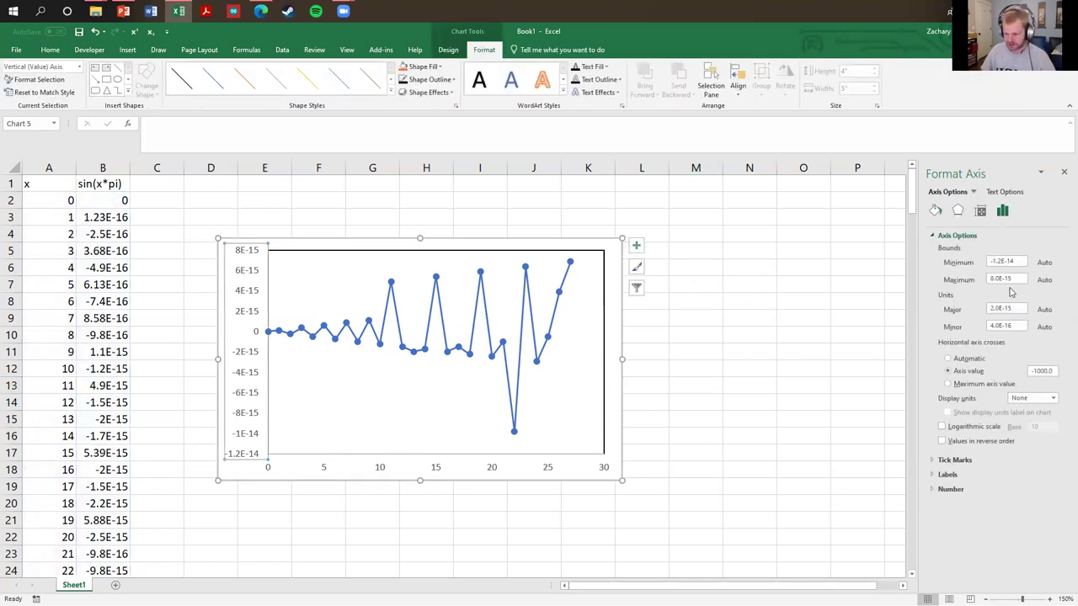
click(935, 211)
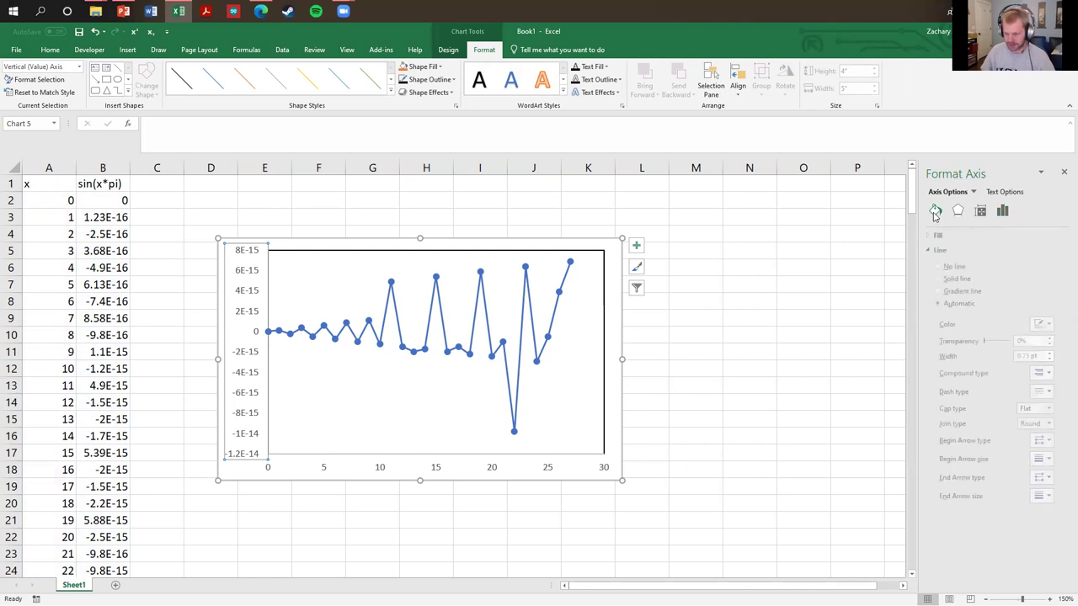
click(943, 279)
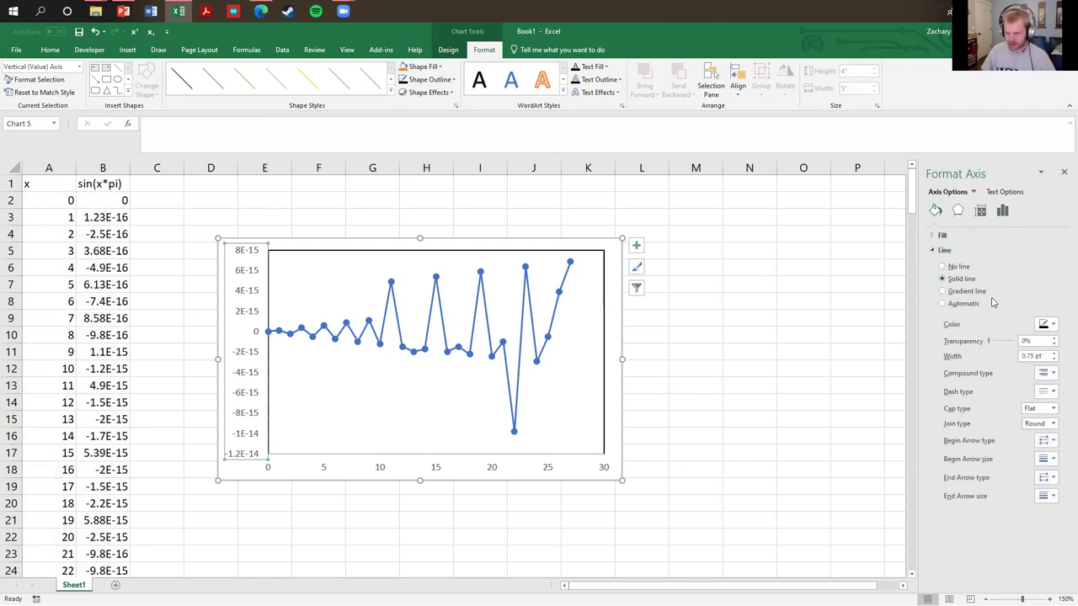
click(330, 469)
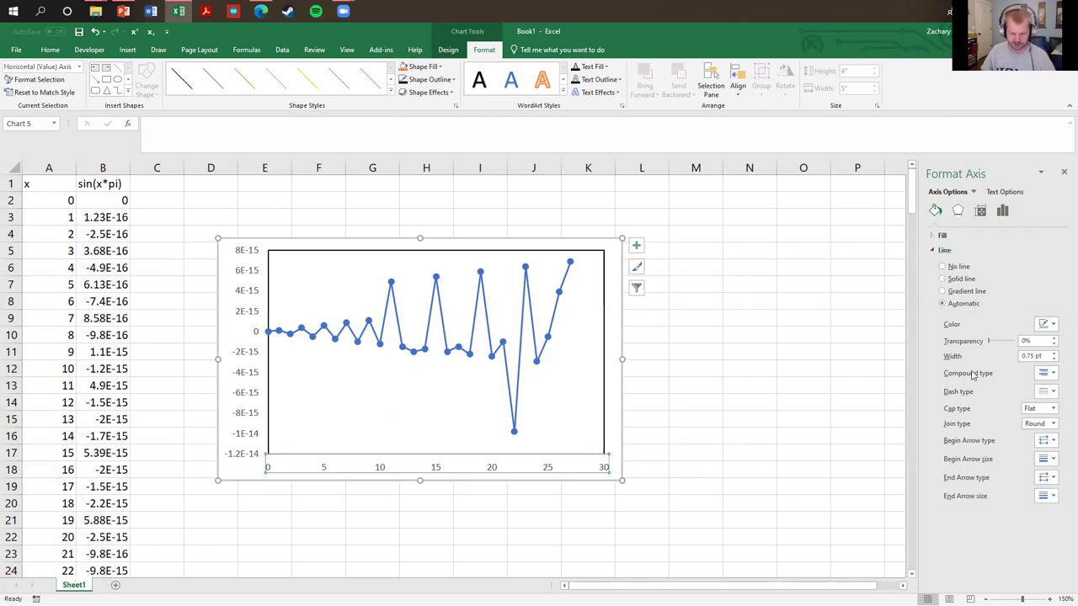
click(1045, 327)
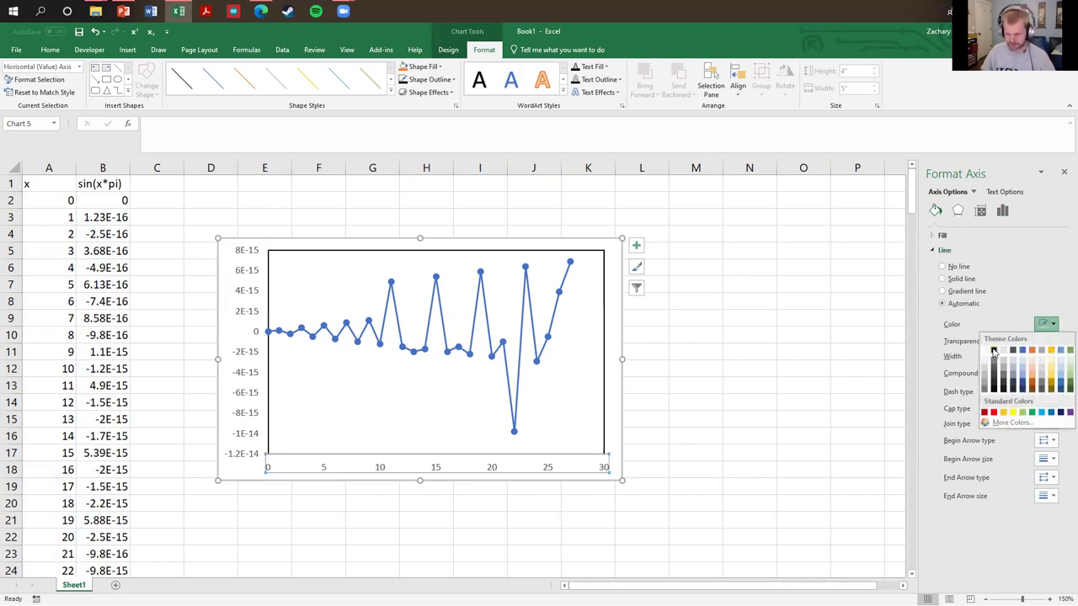
click(994, 350)
click(795, 419)
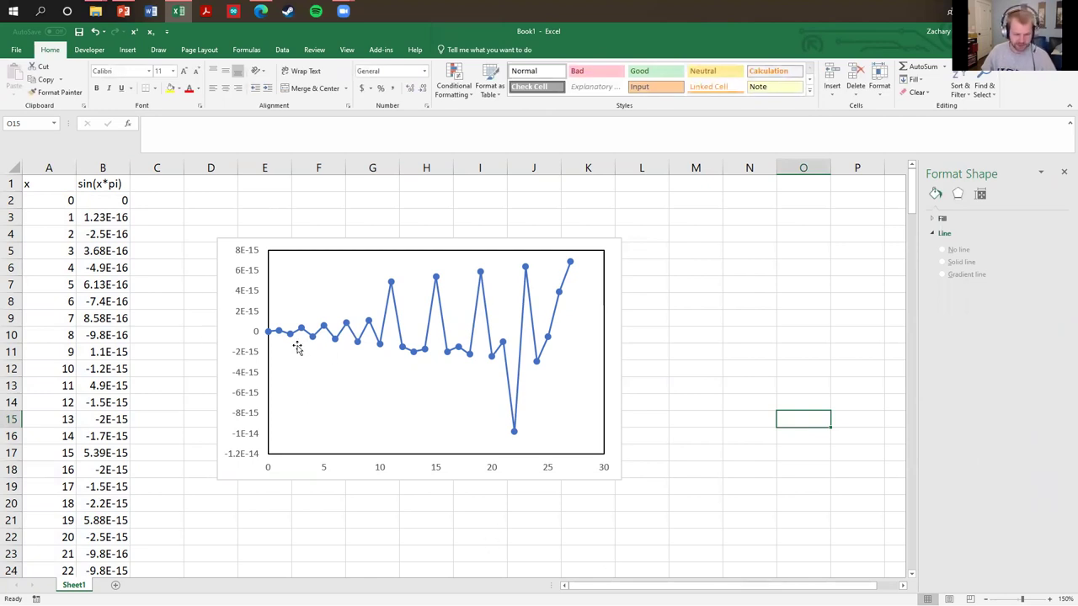
click(220, 333)
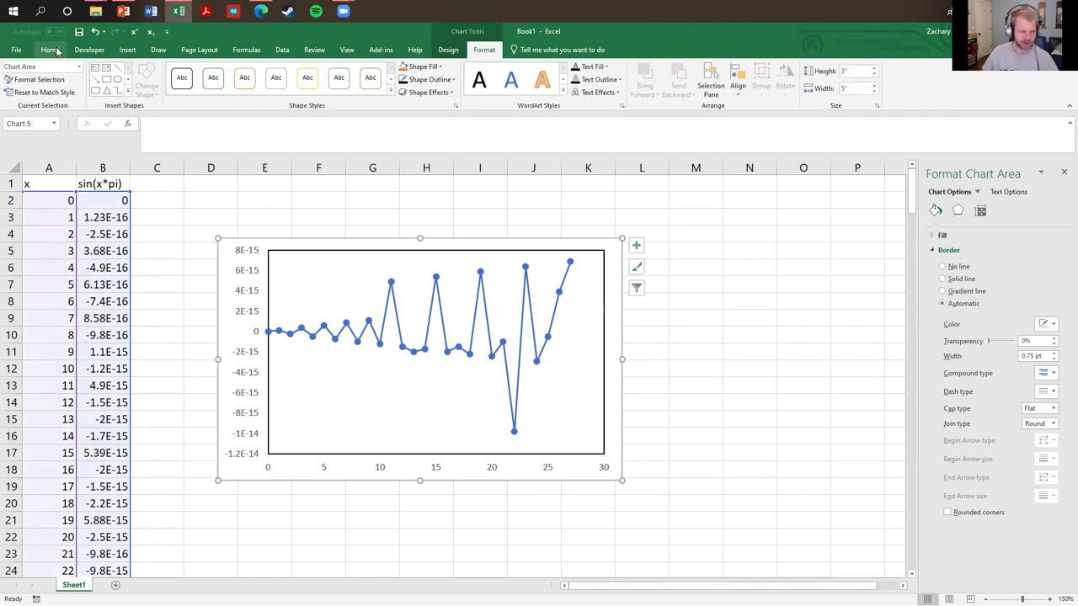
click(175, 313)
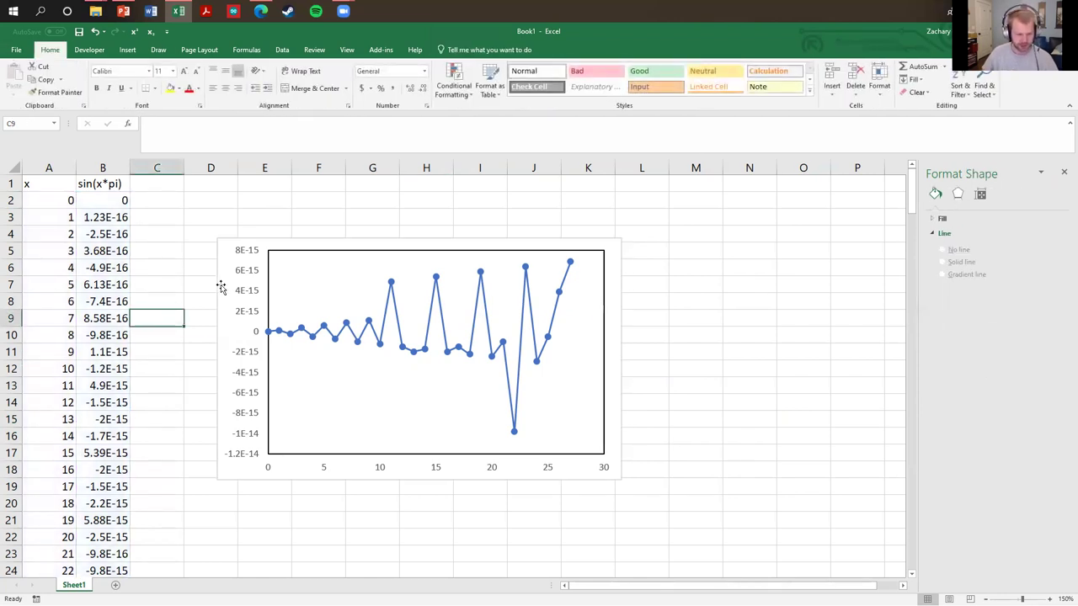
click(220, 287)
click(250, 274)
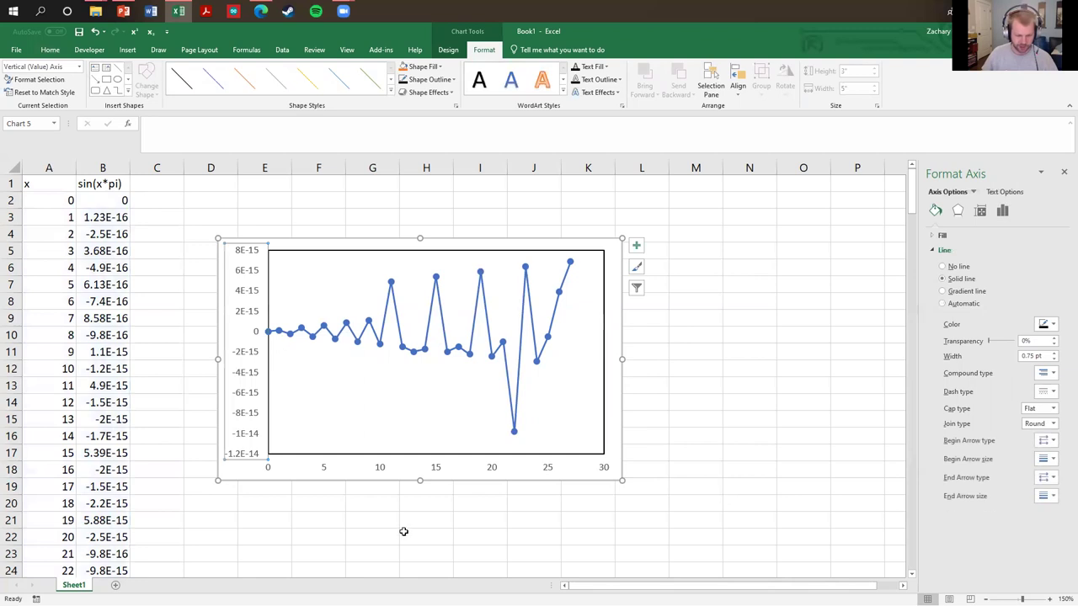
click(256, 519)
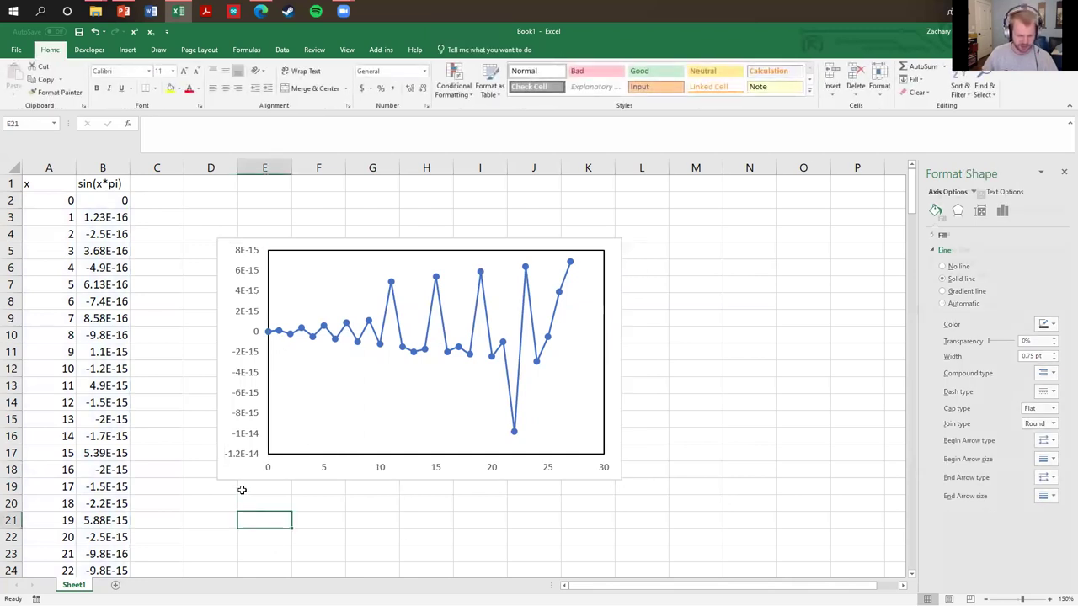
- Set all of the chart's text to font size 14 and black
click(221, 476)
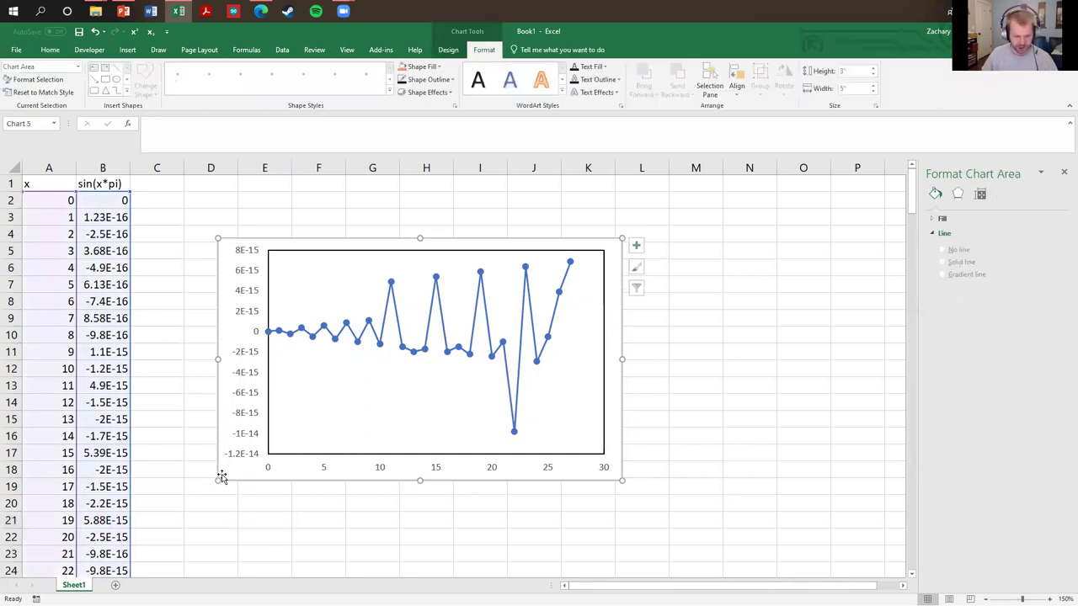
click(46, 49)
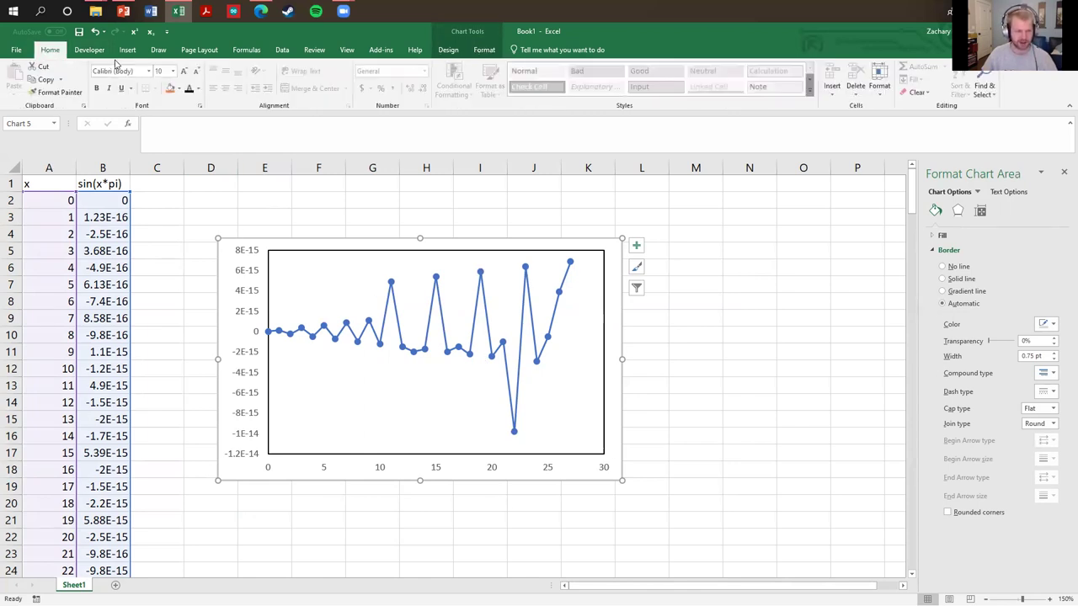
click(184, 71)
click(185, 72)
click(184, 73)
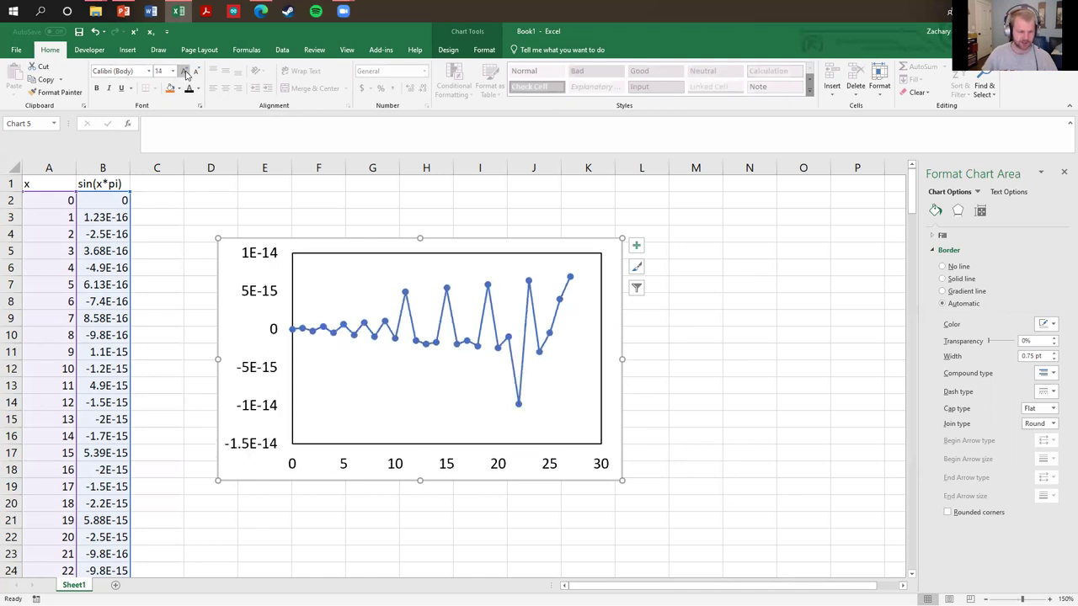
click(670, 389)
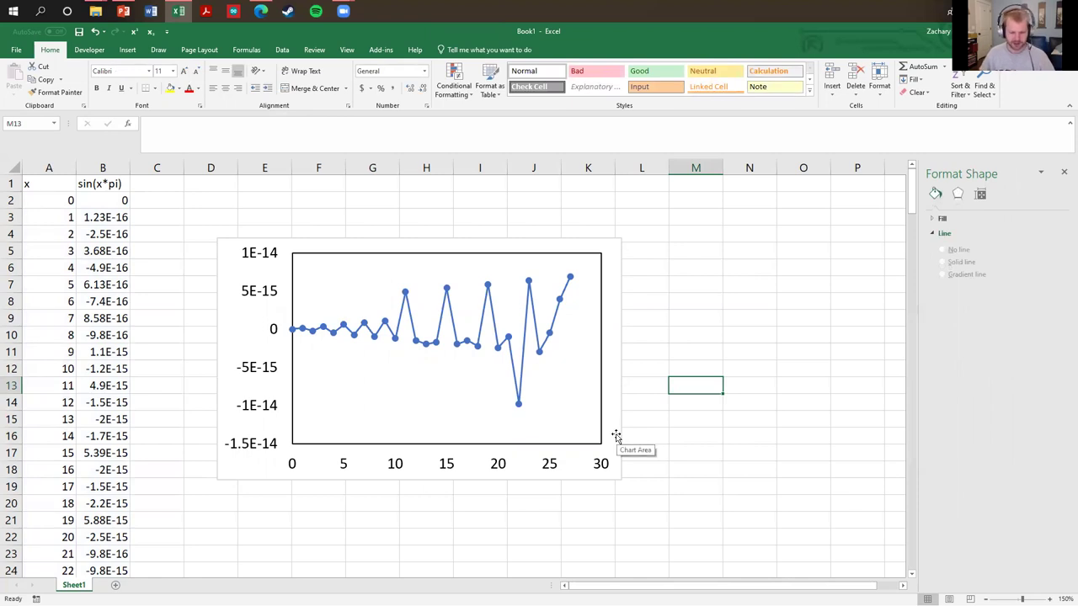
- Set both the major and minor tick marks of the chart's horizontal axis to Outside
click(549, 469)
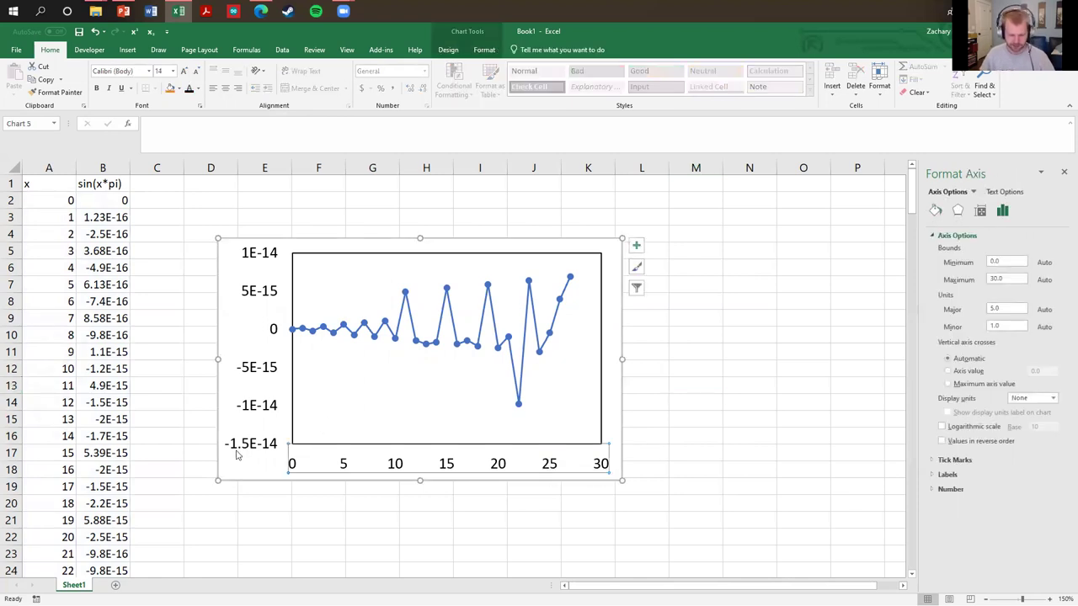
click(329, 396)
click(524, 474)
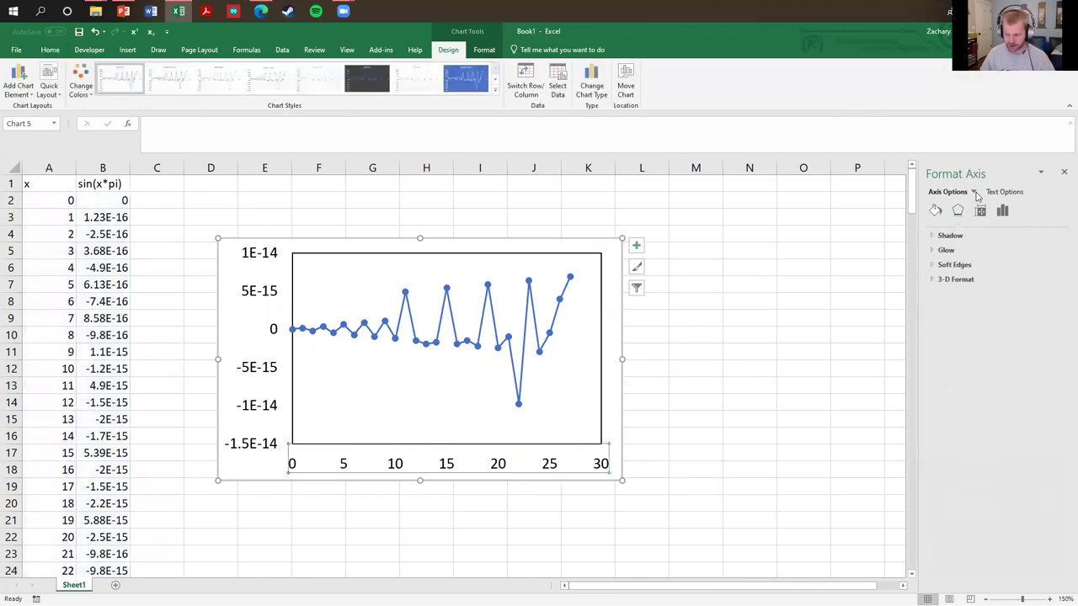
click(1004, 214)
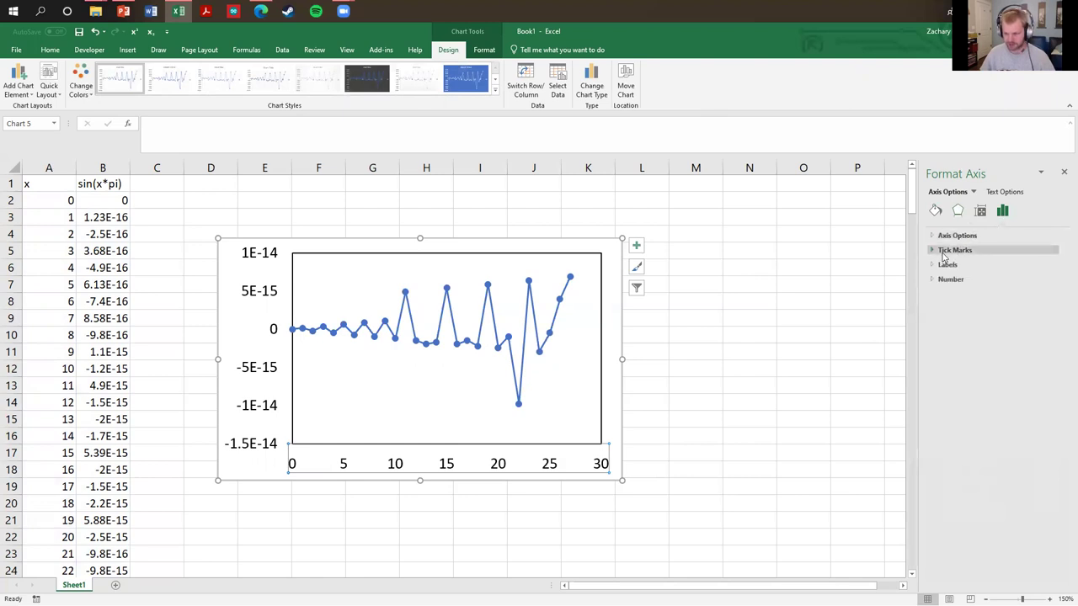
click(943, 253)
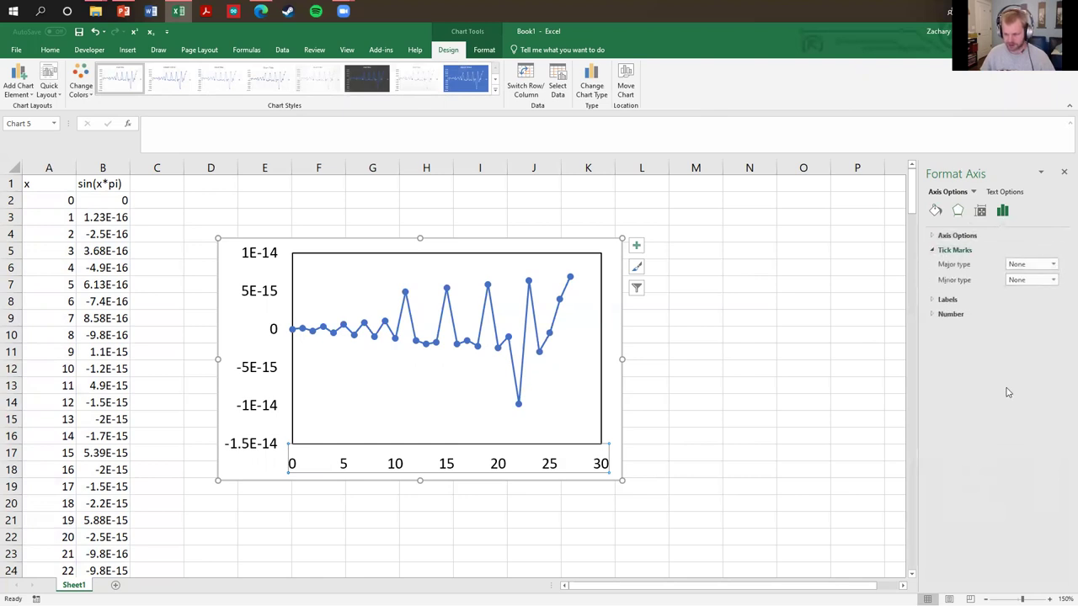
click(1053, 264)
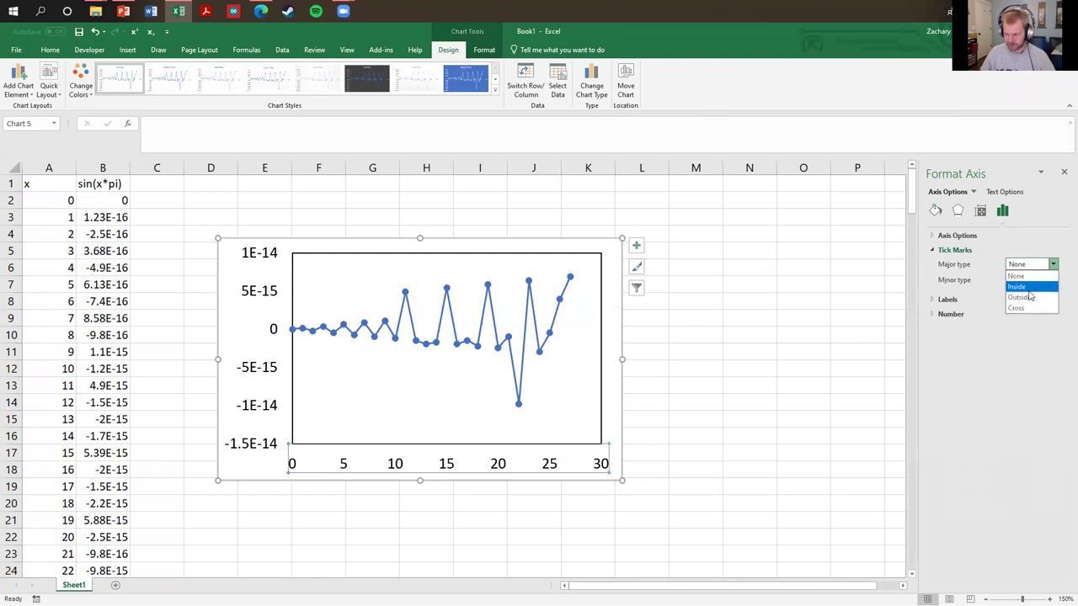
click(1026, 298)
click(1054, 280)
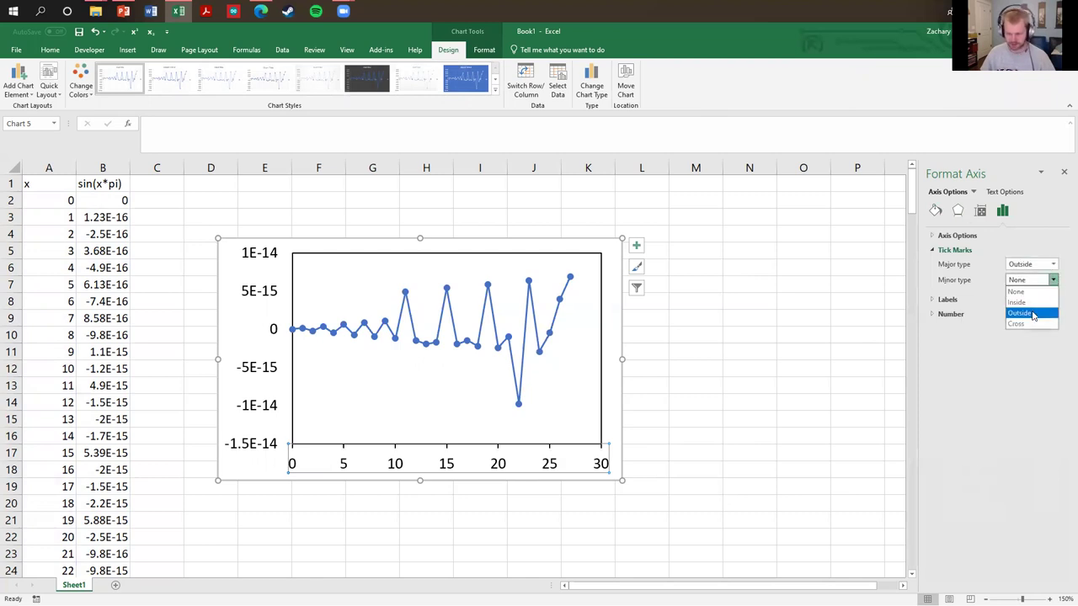
click(1034, 314)
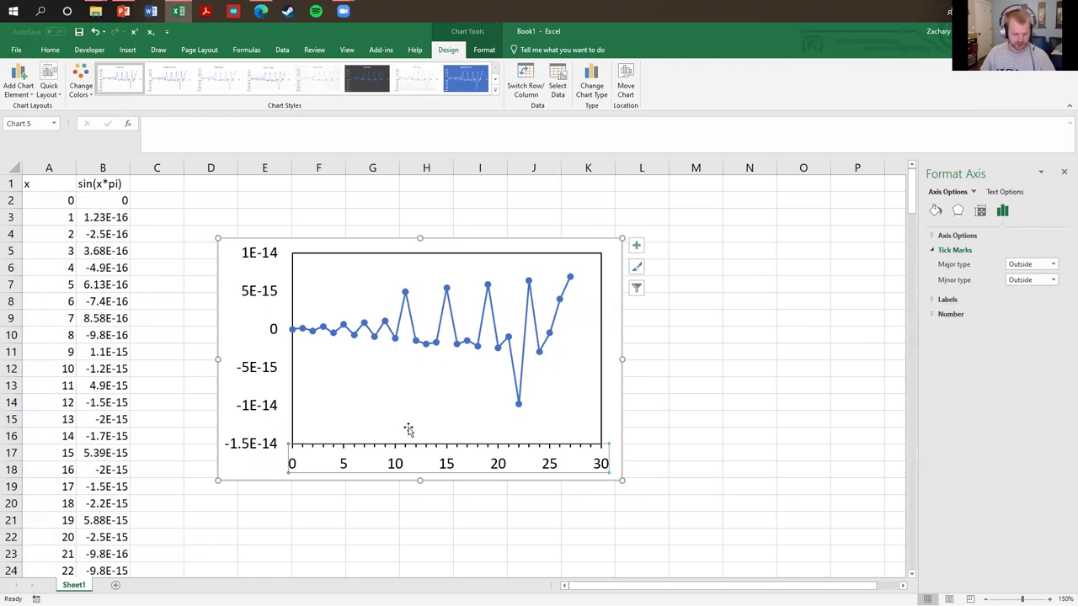
- Set the vertical axis's major tick marks to Outside and keep its minor tick marks at None
click(280, 408)
click(1053, 264)
click(1029, 297)
click(1049, 279)
click(1042, 290)
click(653, 330)
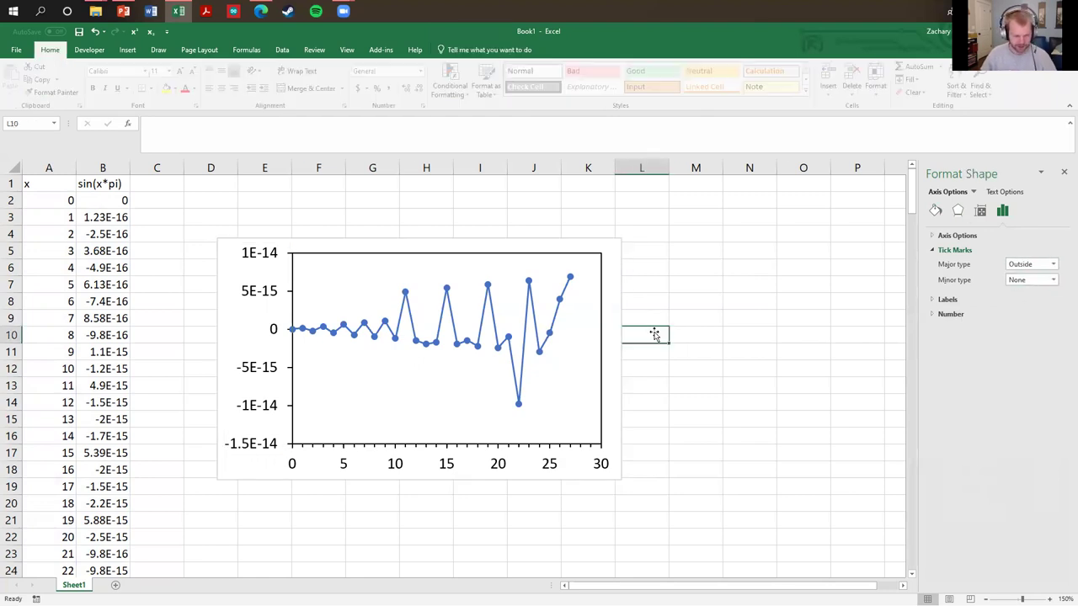
click(531, 502)
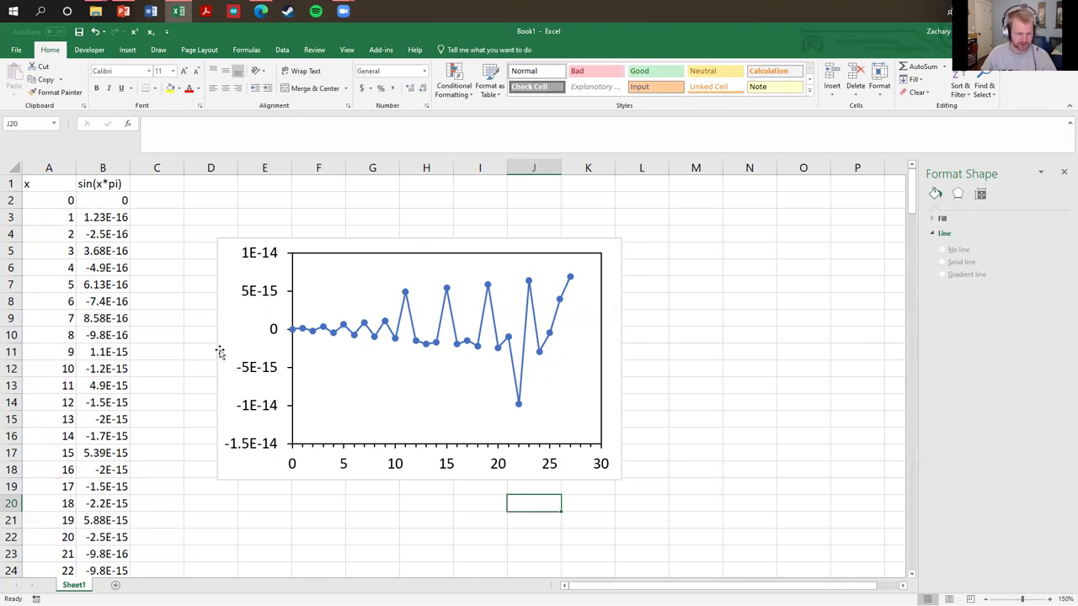
- Add primary horizontal and primary vertical axis titles to the chart
click(233, 327)
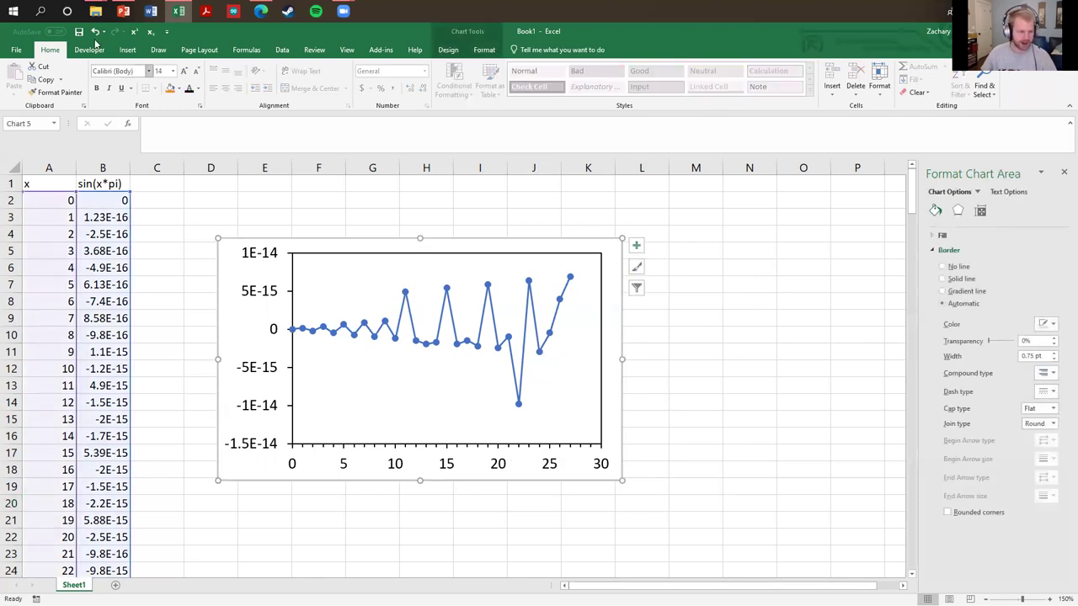
click(448, 50)
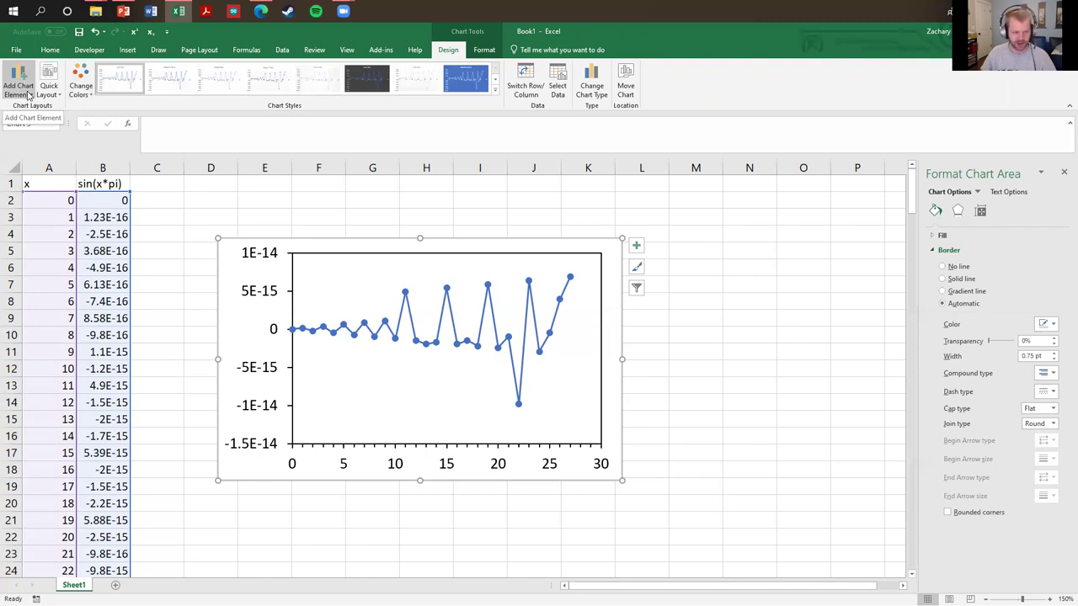
click(19, 87)
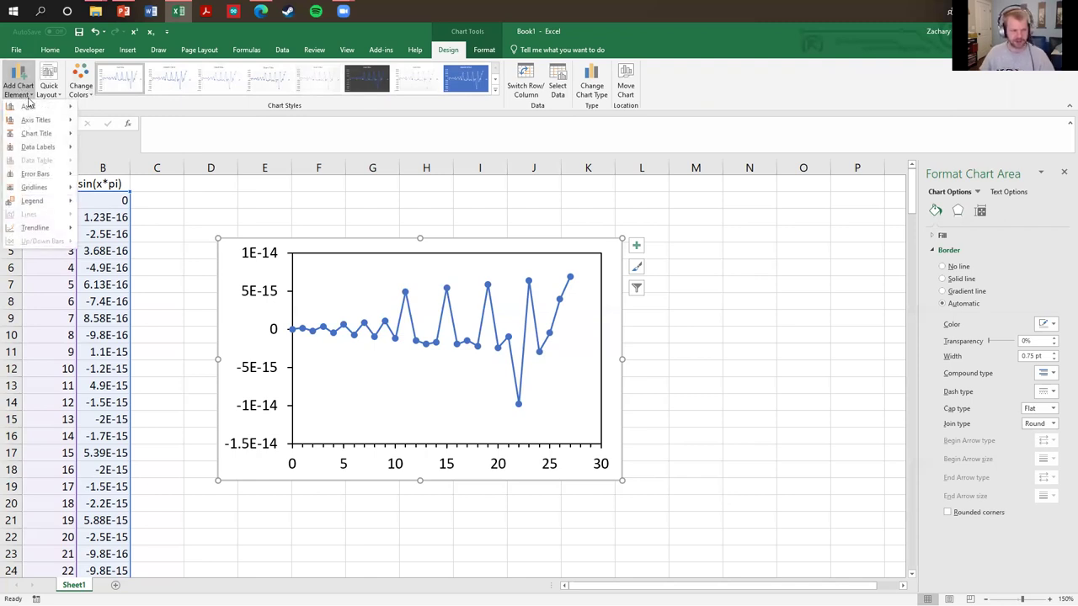
mouse_move(29, 107)
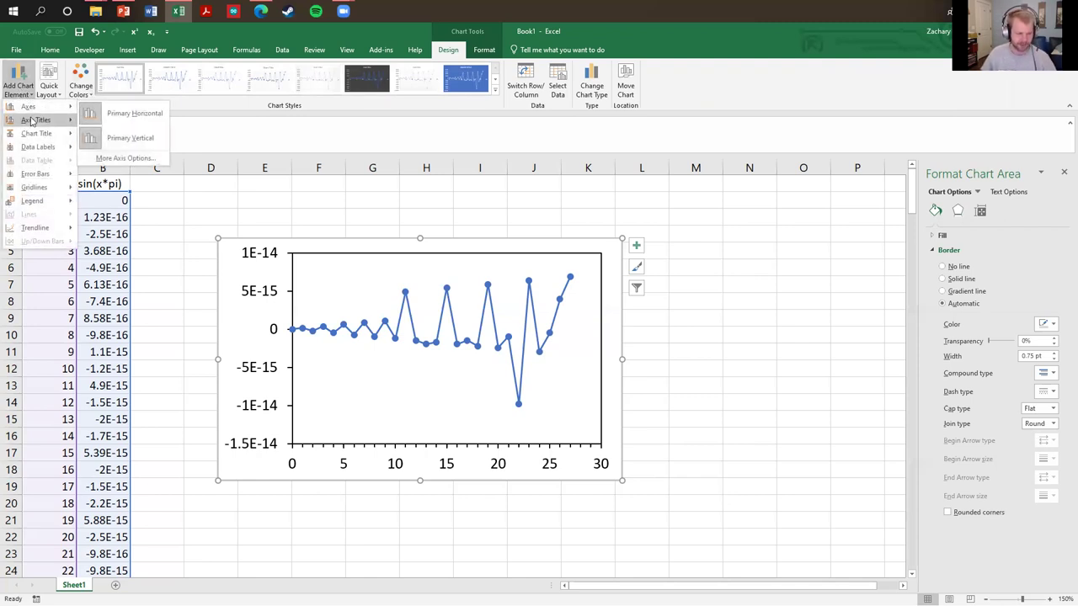
mouse_move(29, 148)
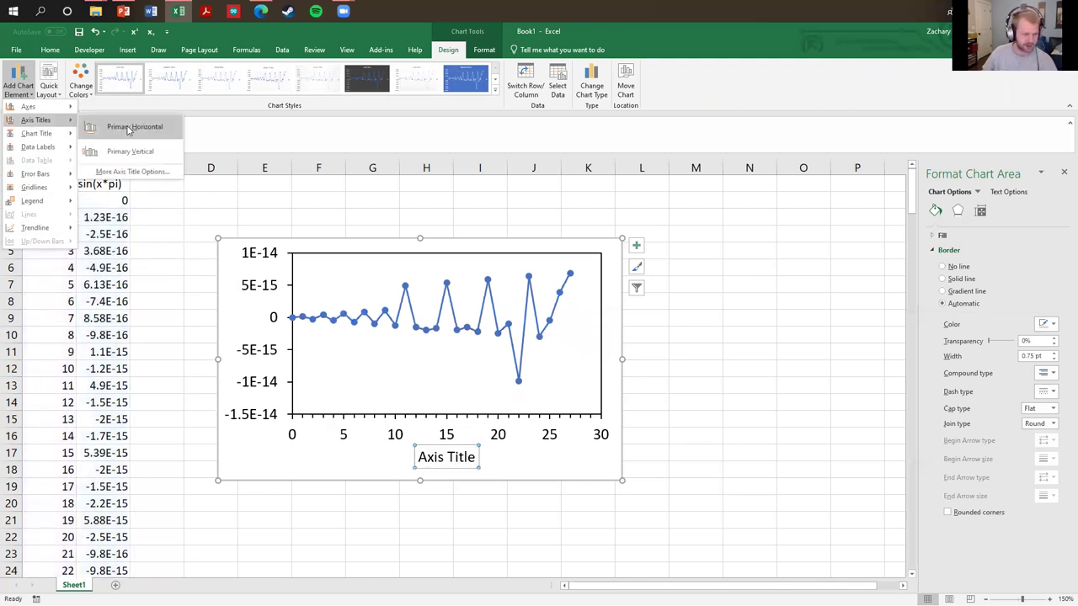
click(128, 128)
click(18, 85)
mouse_move(49, 122)
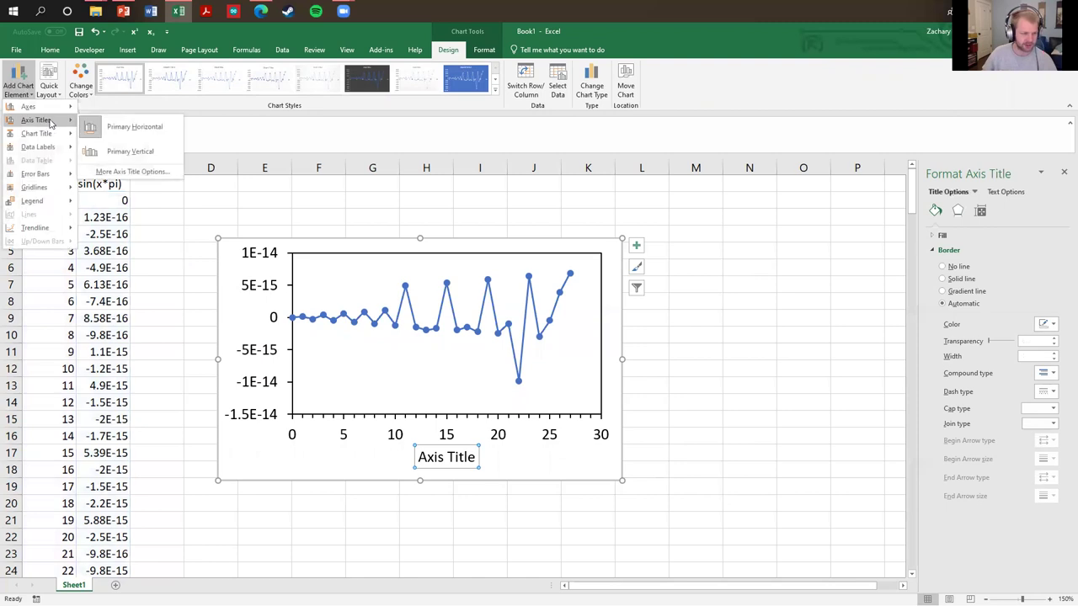
click(108, 155)
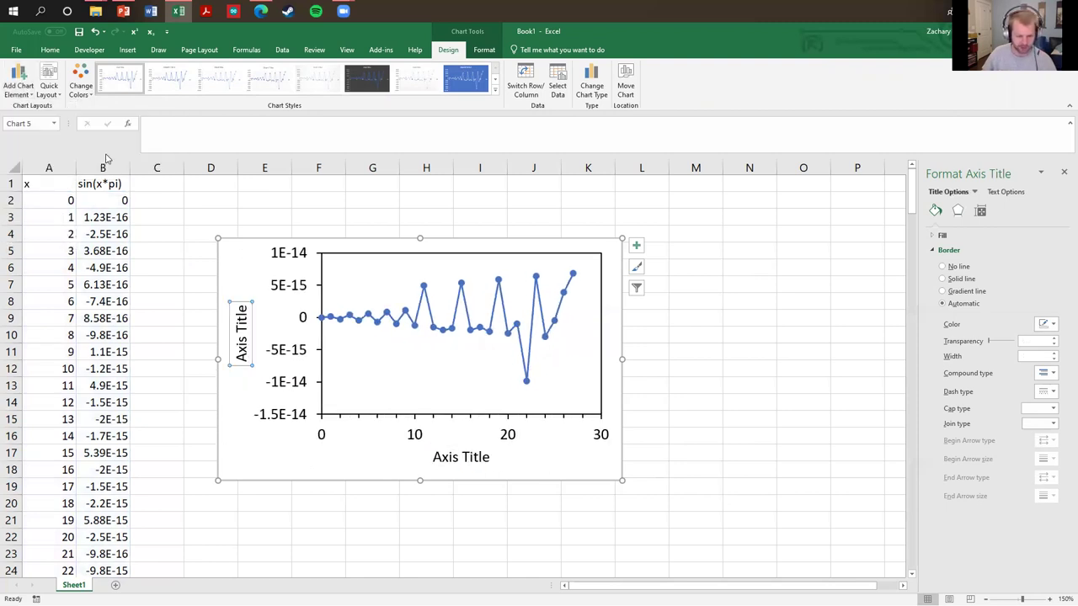
- Replace the horizontal axis title's placeholder text with "X ("
click(338, 487)
click(463, 463)
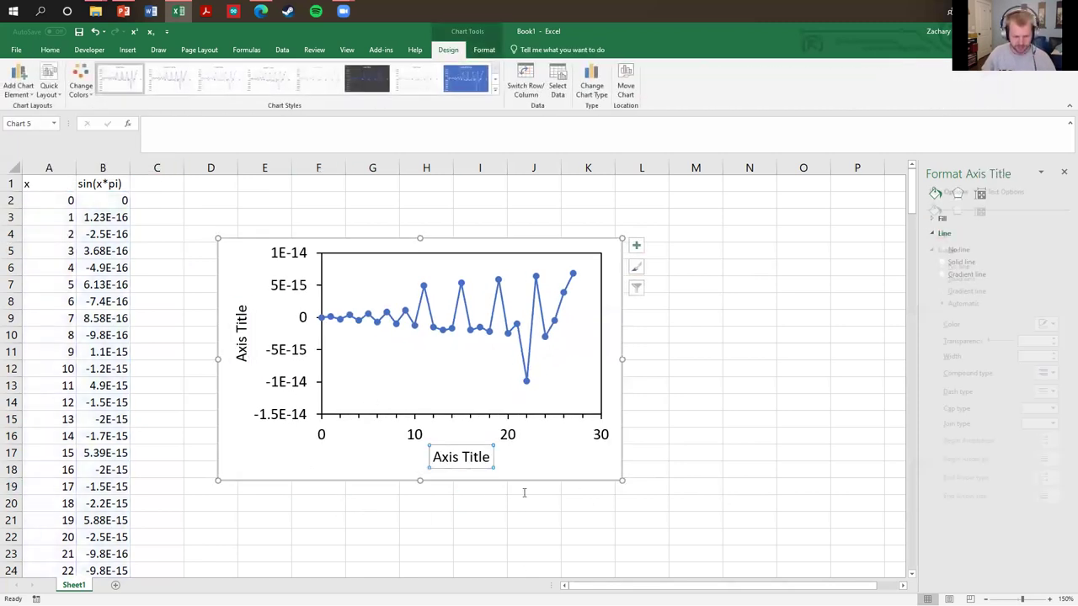
triple_click(434, 459)
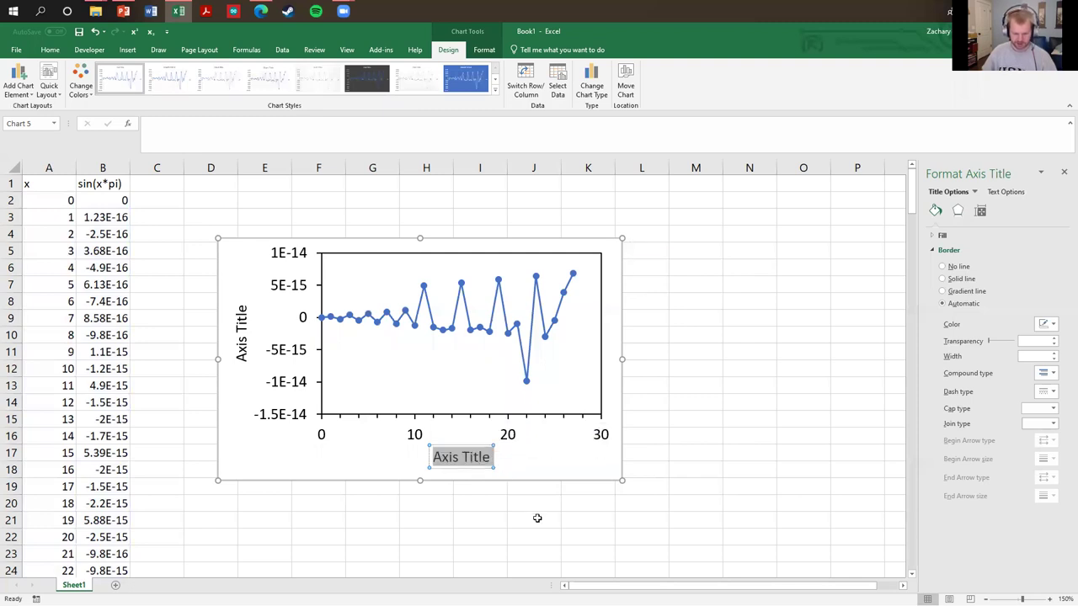
text(x ()
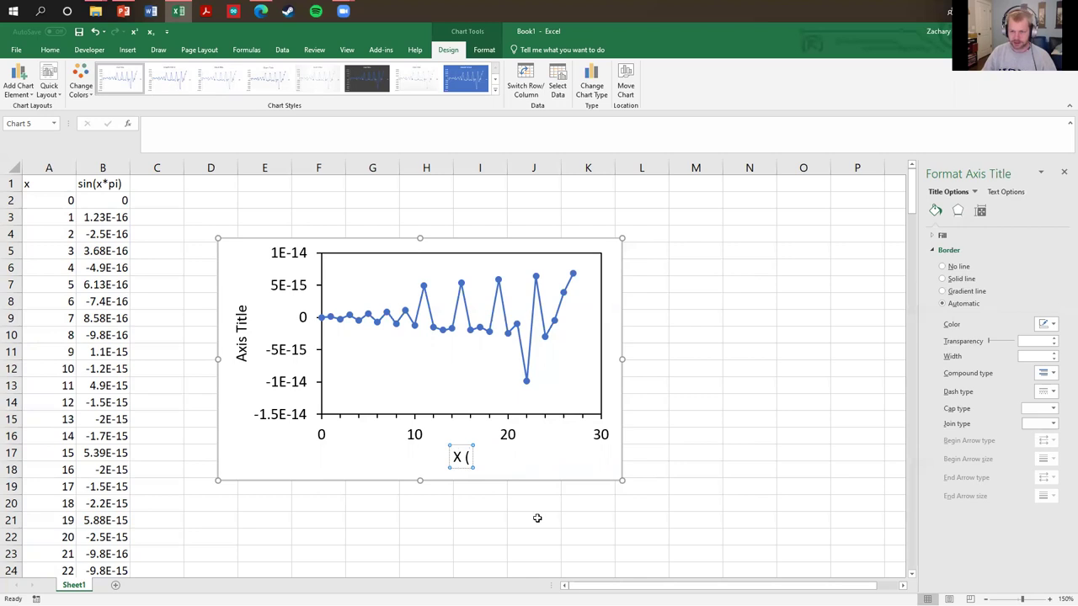
click(129, 49)
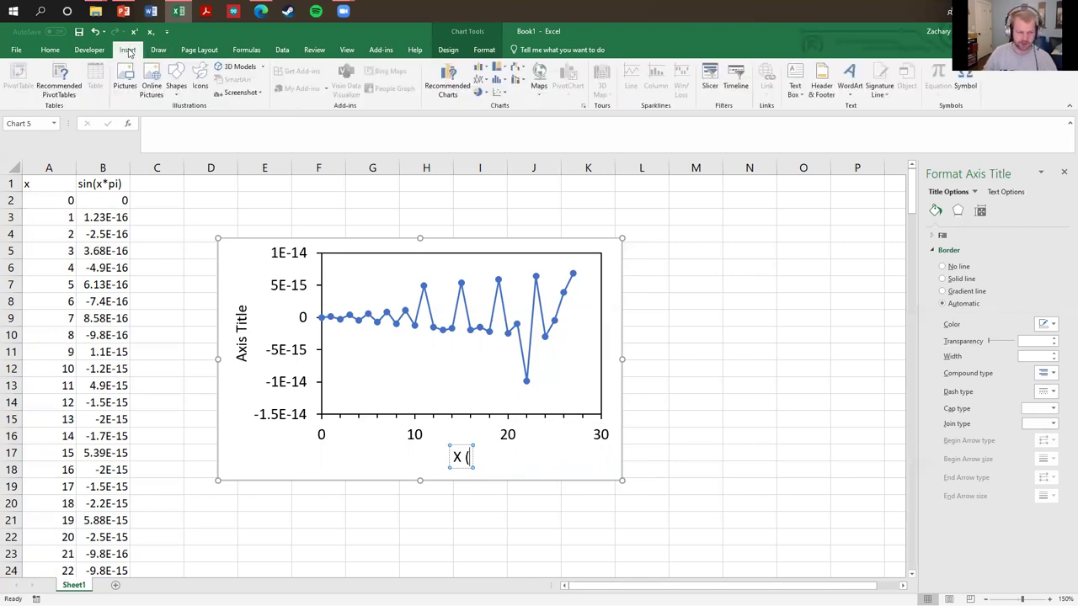
click(965, 82)
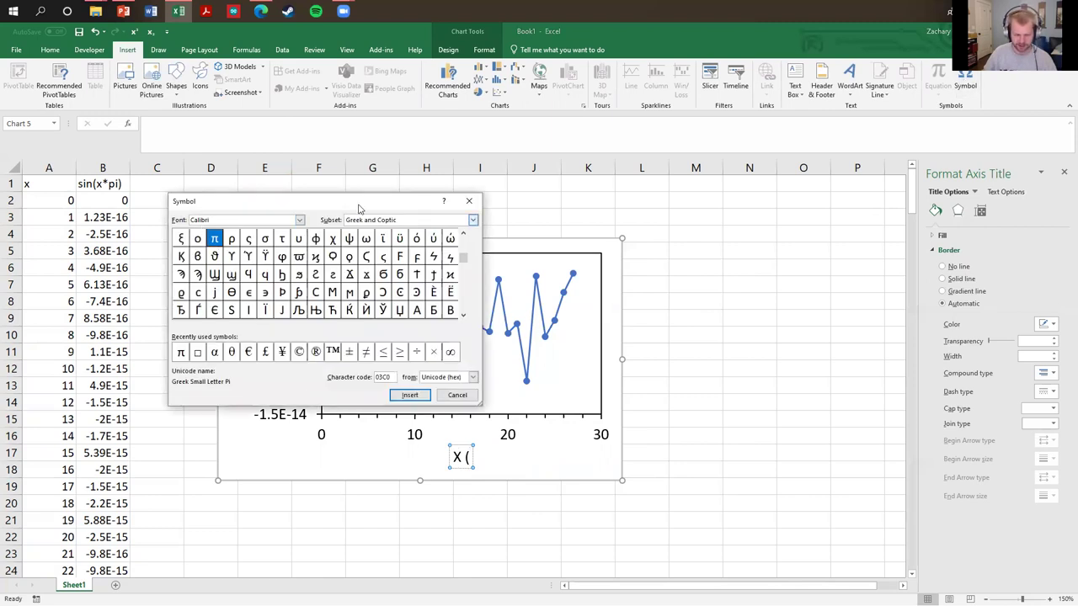
click(457, 396)
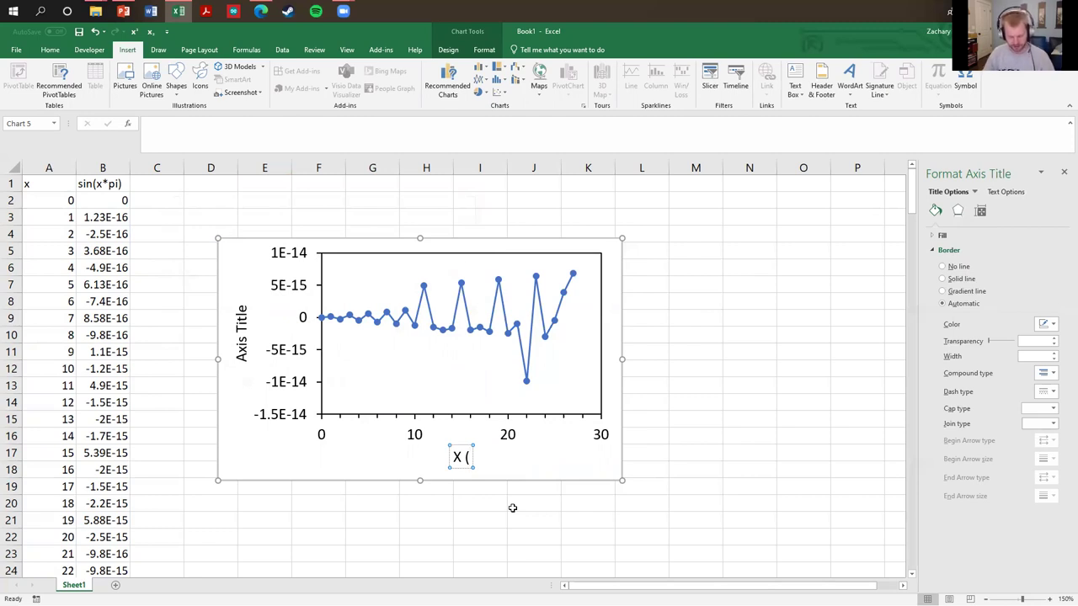
- Complete the horizontal axis title with a π symbol and closing parenthesis so it reads "X (π)"
key(alt)
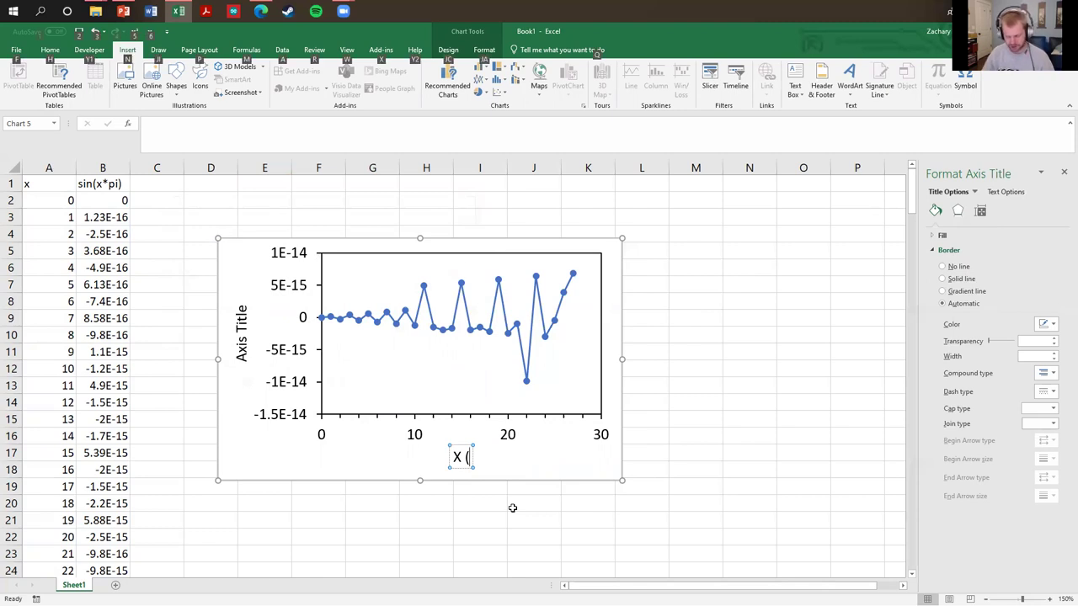
key(alt)
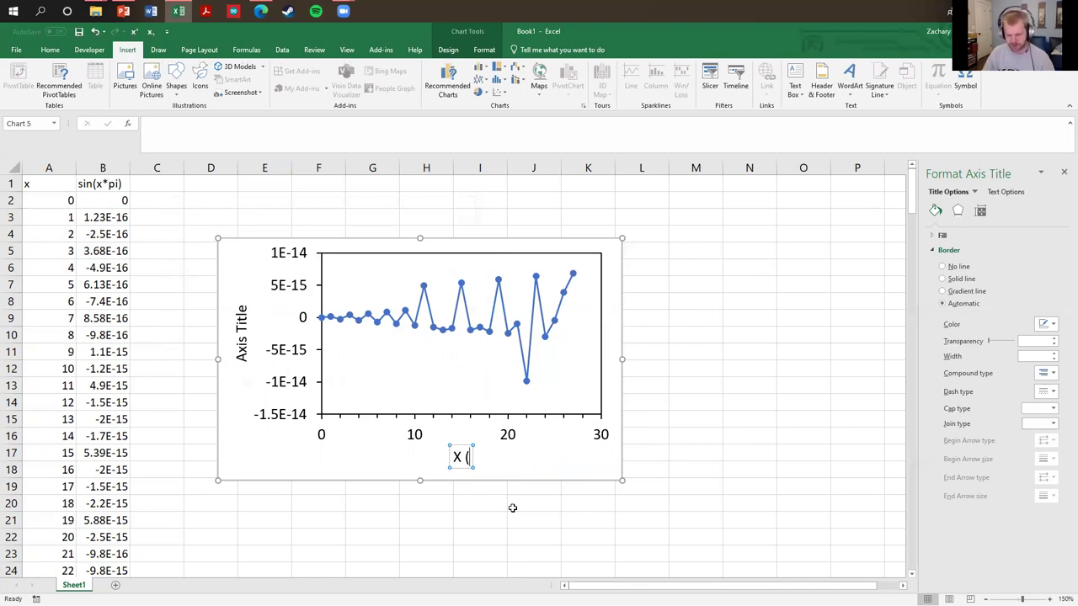
text(π)
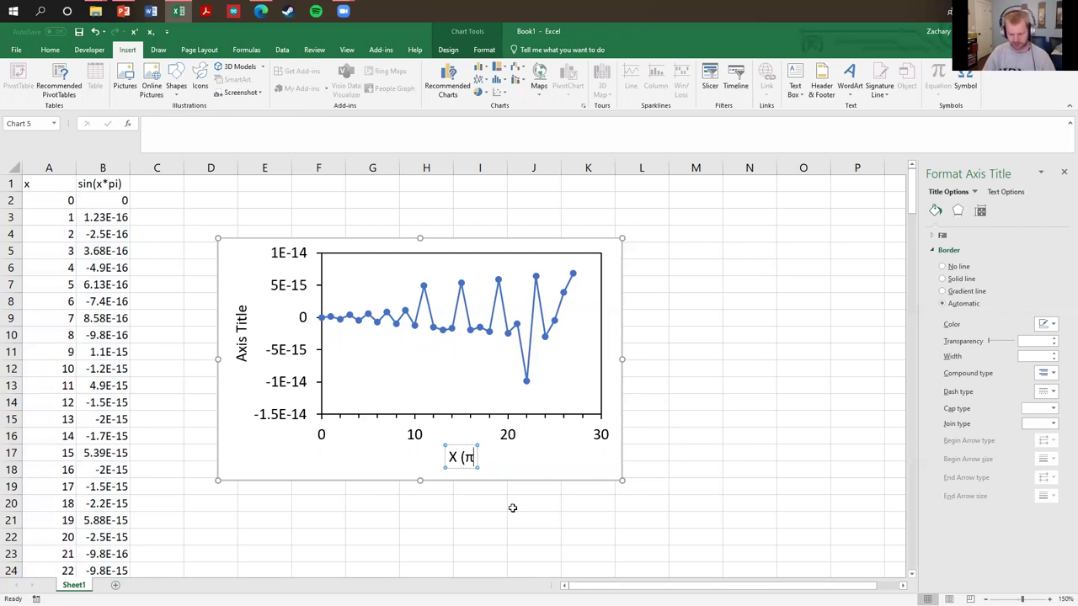
text())
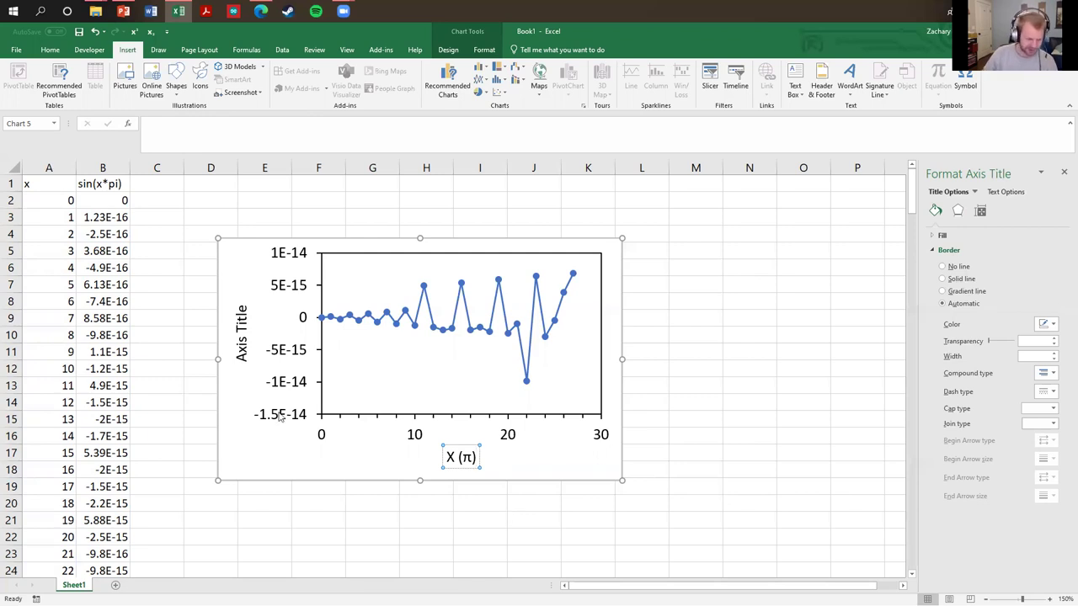
- Replace the vertical axis title's placeholder text with "Y"
click(245, 352)
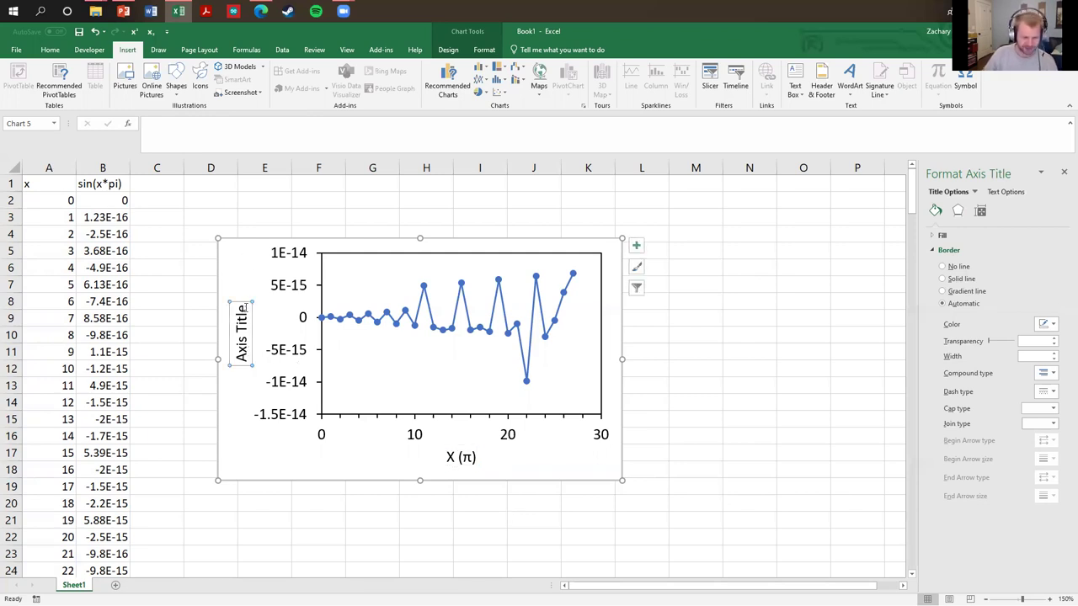
triple_click(246, 354)
text(Y)
click(705, 484)
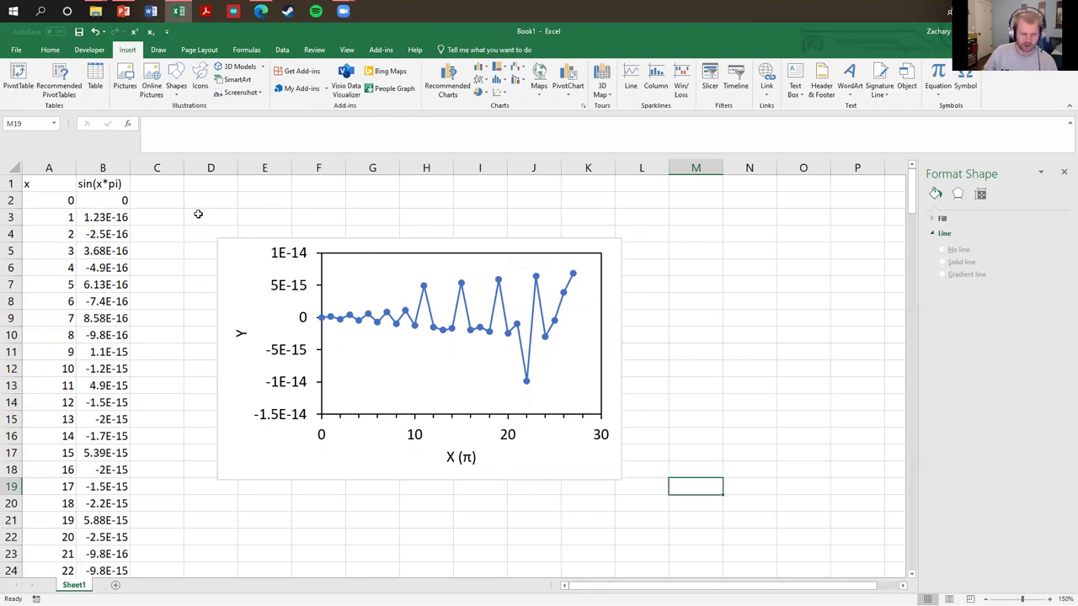
- Hide the worksheet gridlines and set the chart area's border to No line
click(347, 51)
click(137, 88)
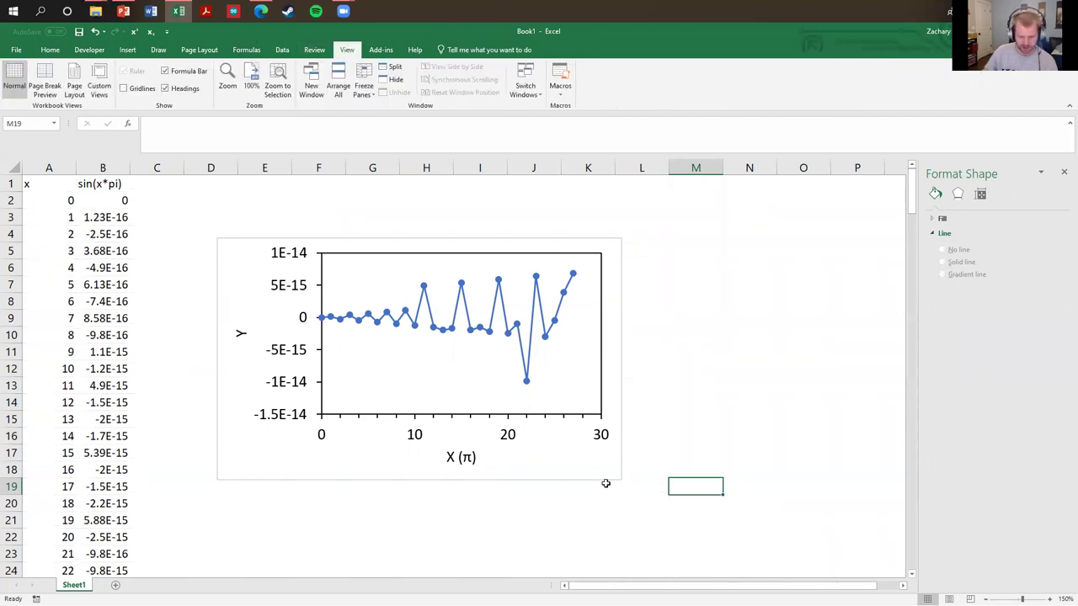
click(237, 268)
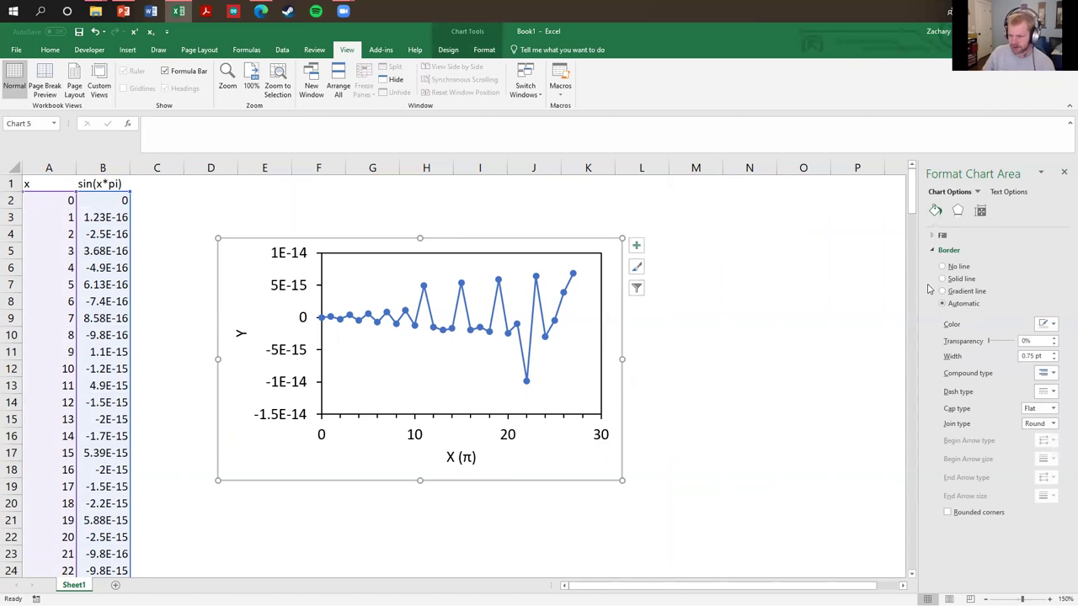
click(741, 251)
click(617, 265)
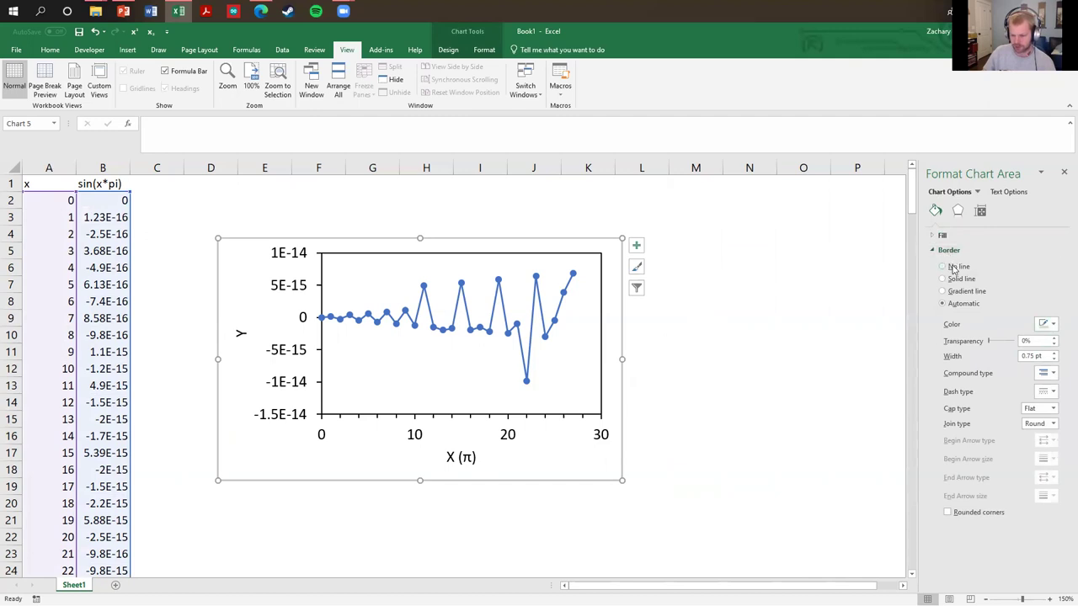
click(954, 268)
click(842, 300)
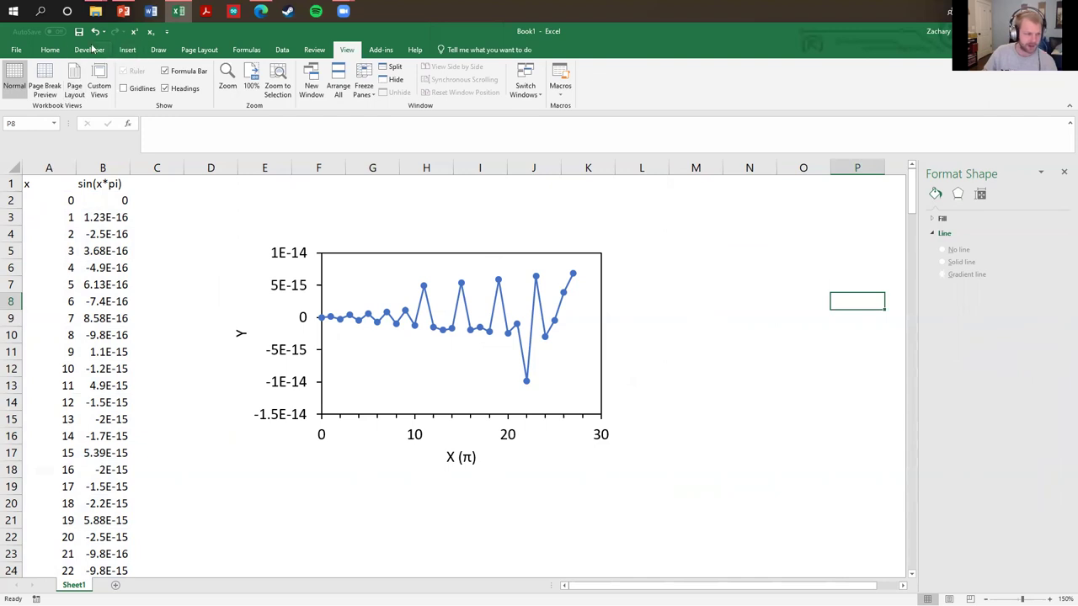
- Show the worksheet gridlines again and select the whole chart area
click(57, 52)
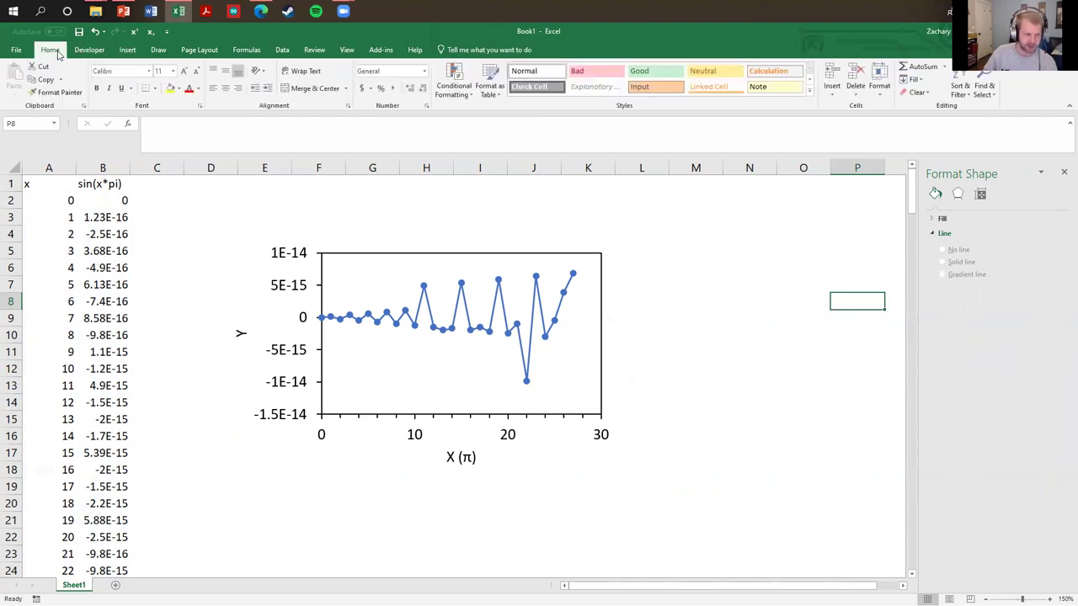
click(346, 50)
click(123, 87)
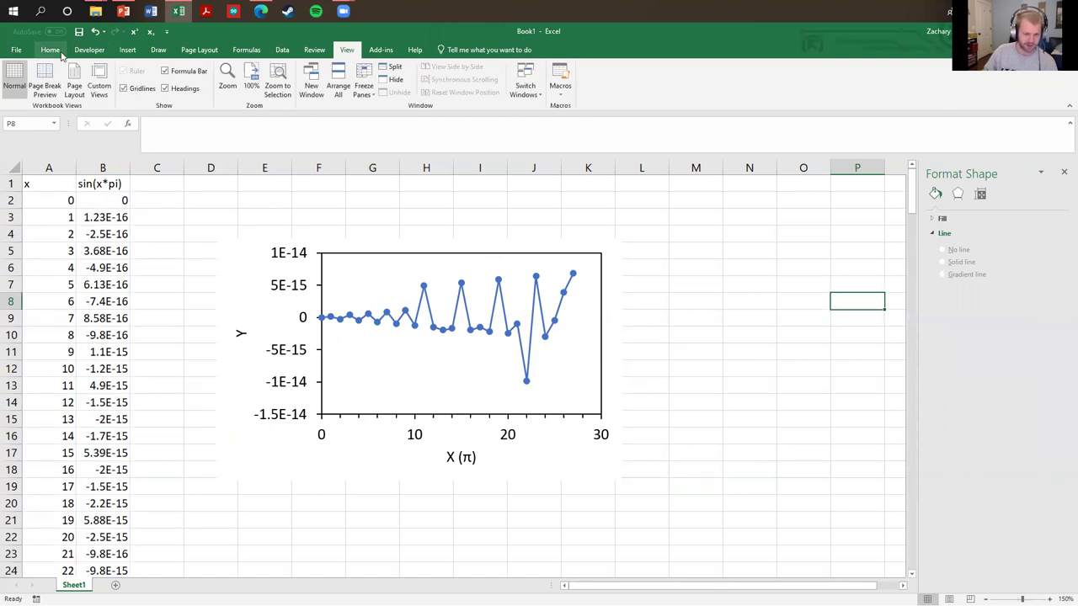
click(50, 50)
click(224, 255)
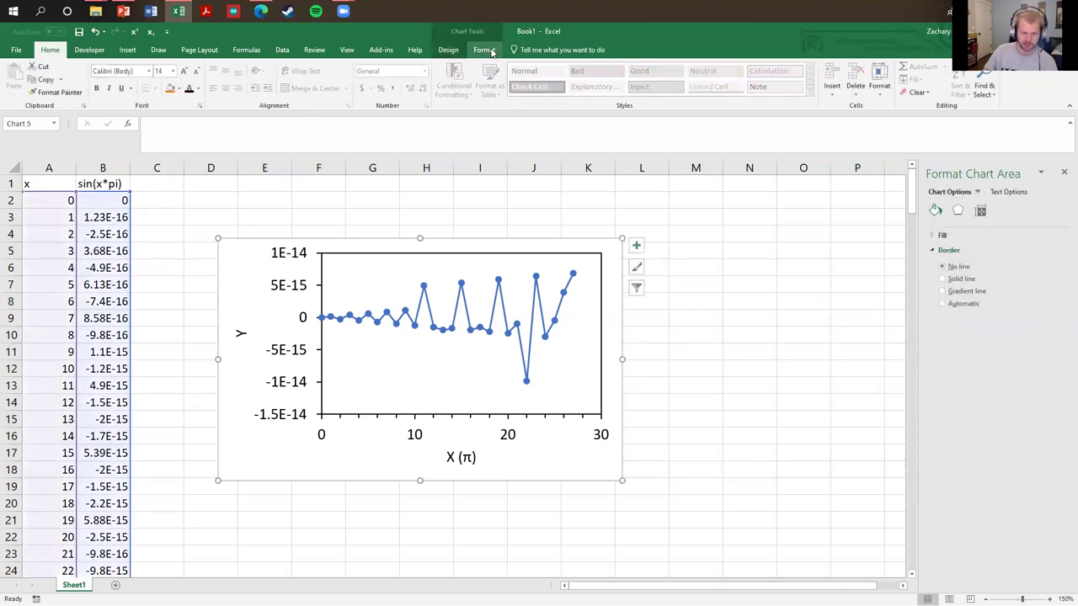
- Set the chart's height to 4 inches and shift the chart slightly toward the data columns
click(487, 50)
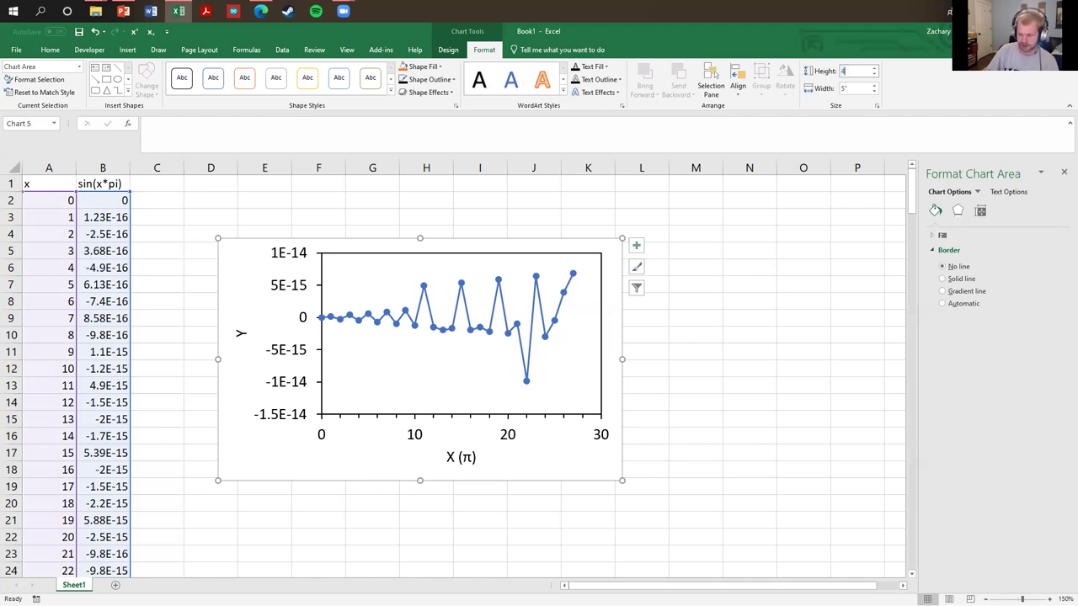
key(Return)
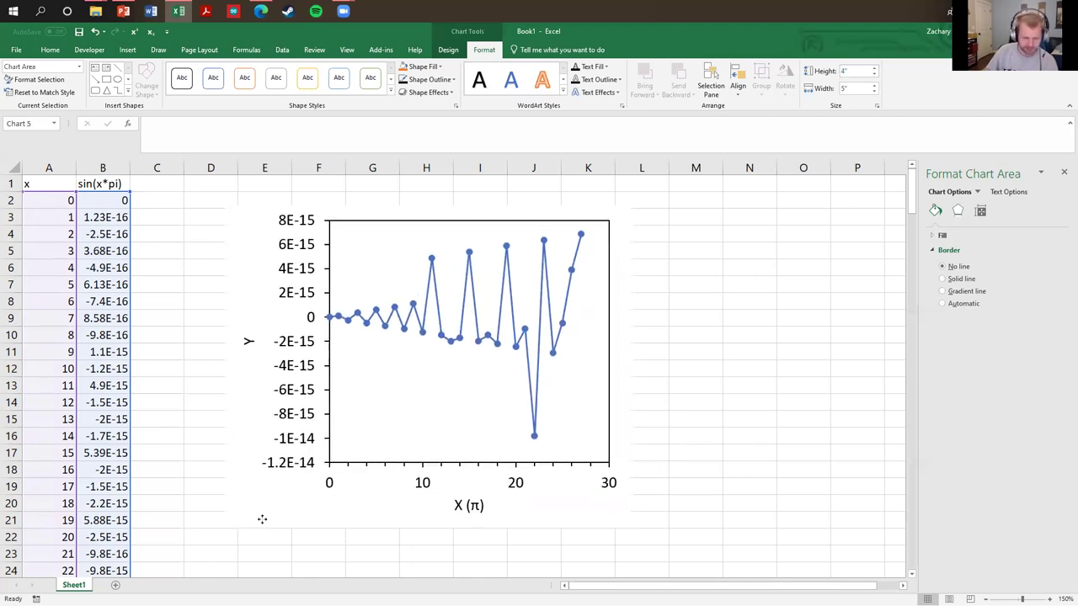
click(747, 388)
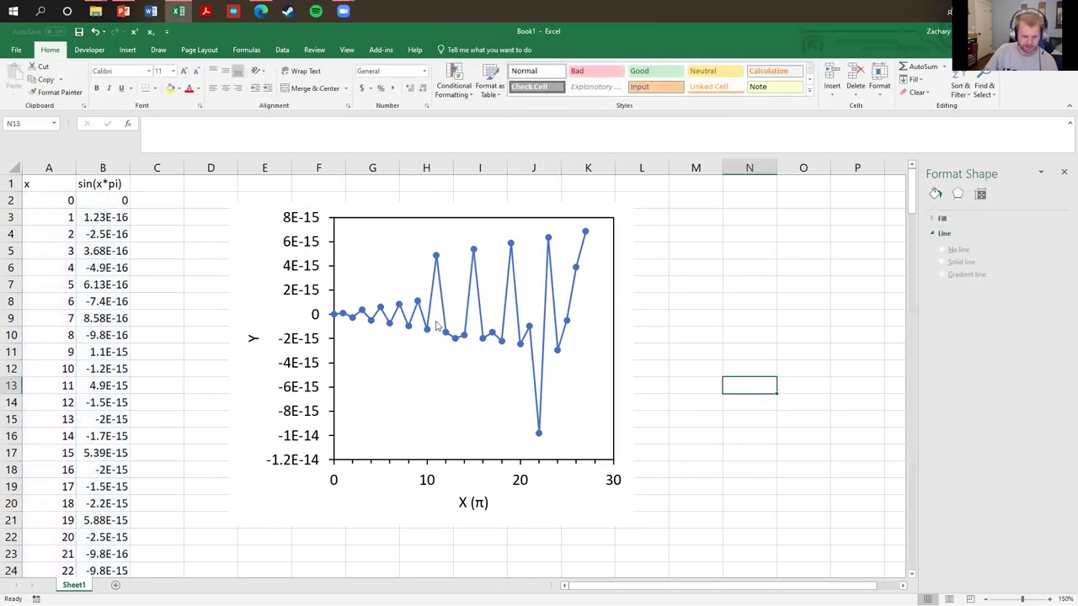
drag(254, 497, 248, 510)
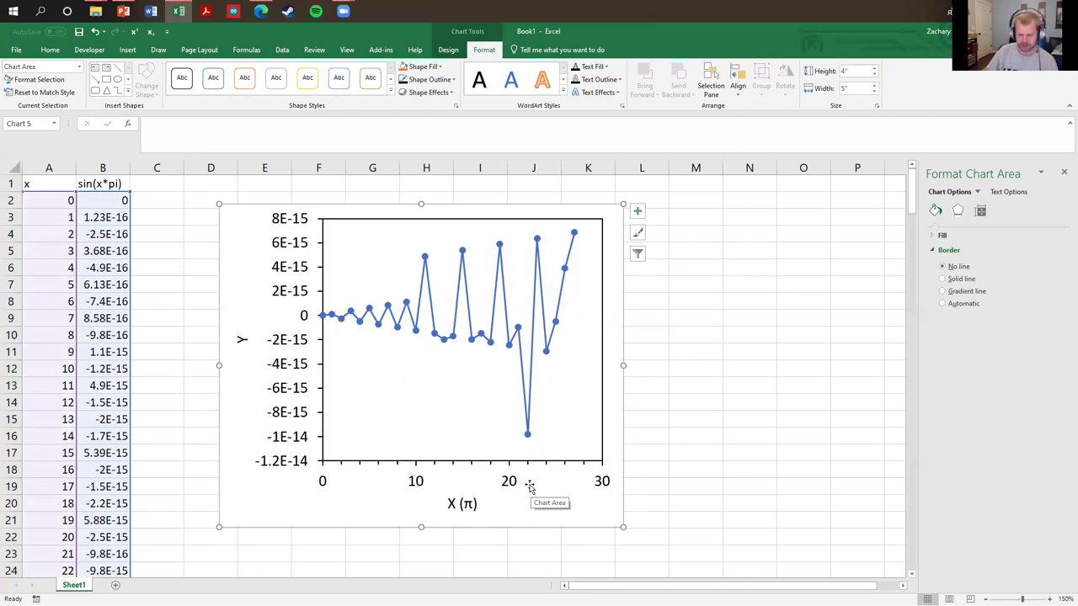
click(645, 469)
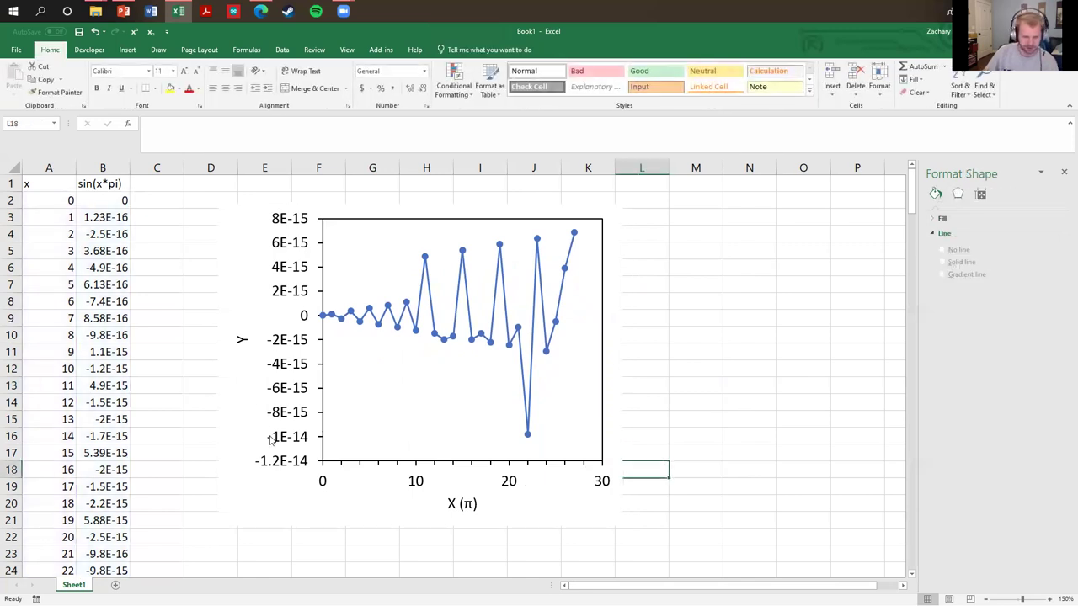
- Save the formatted chart as a chart template named Chart2
click(243, 383)
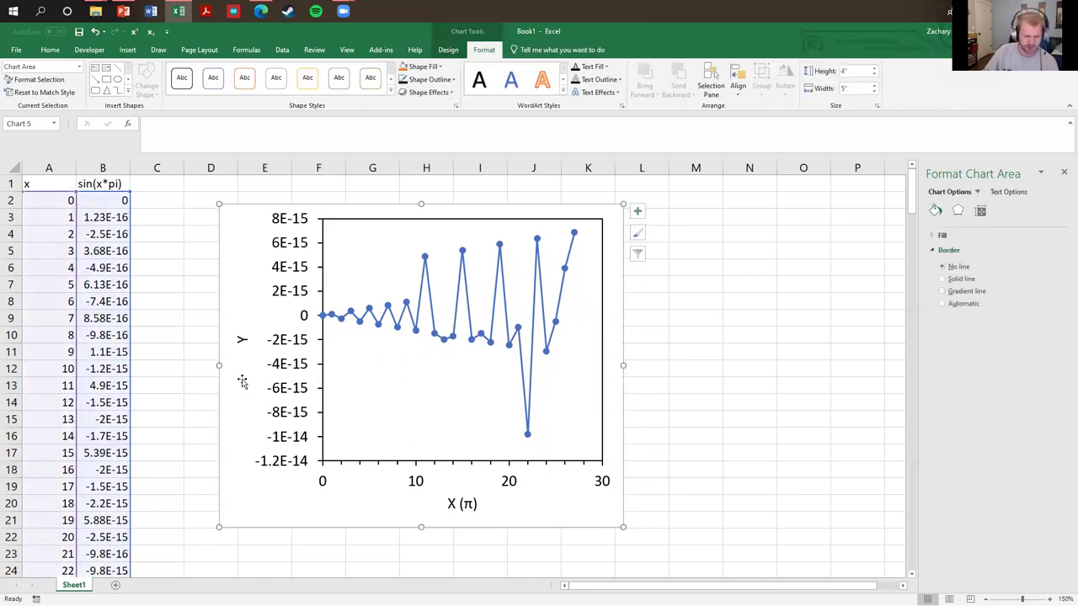
right_click(242, 249)
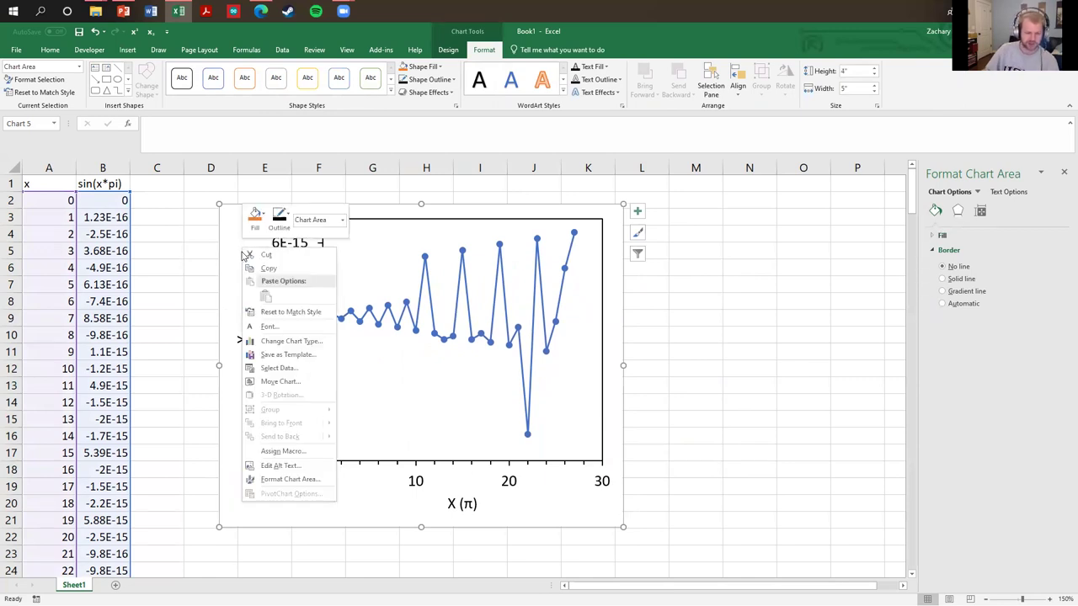
click(286, 355)
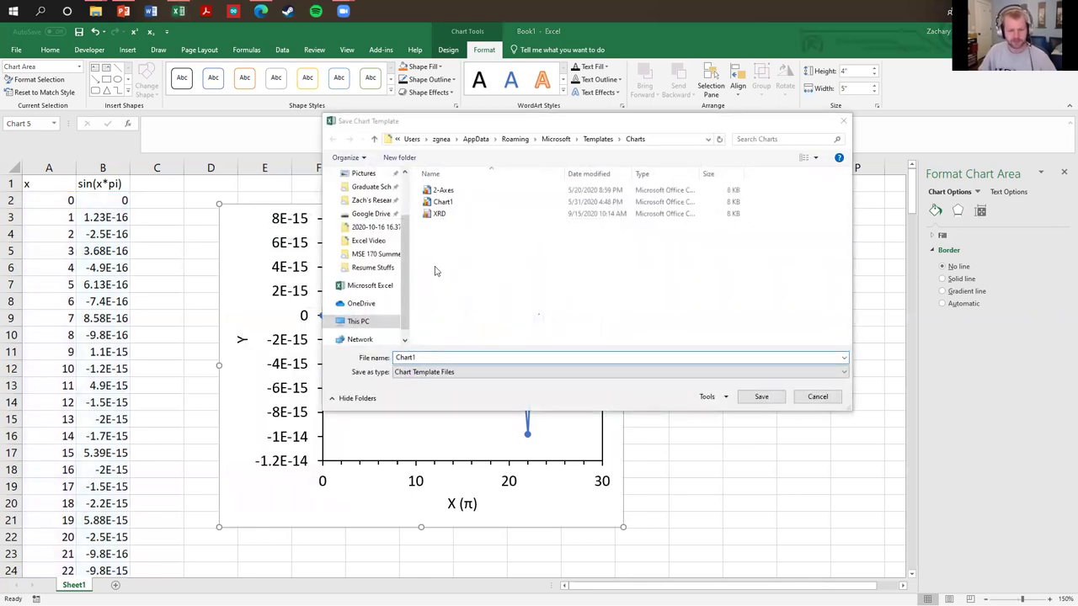
drag(548, 127, 537, 156)
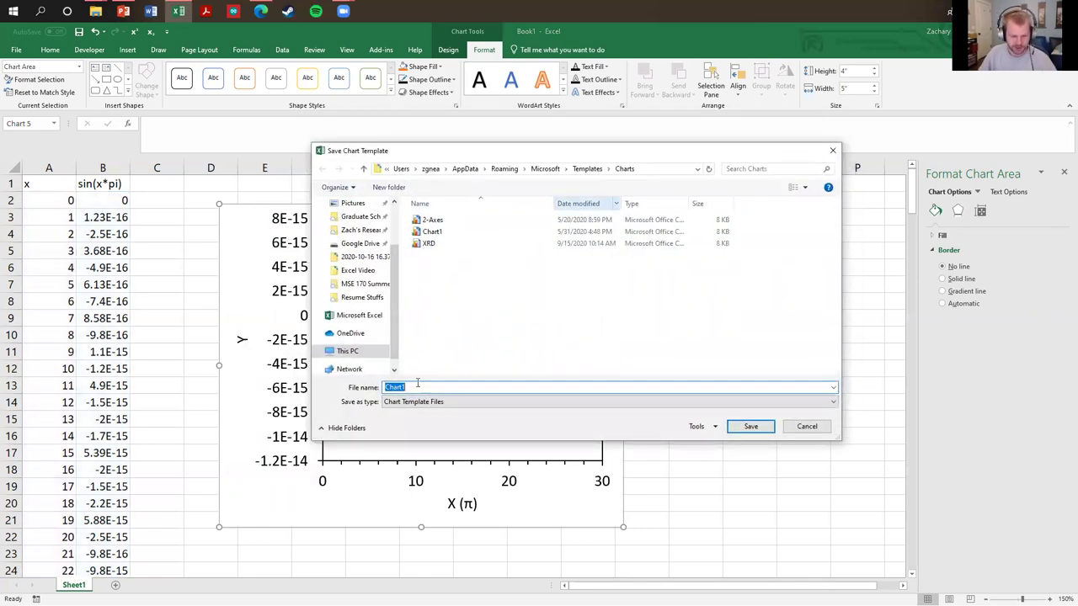
click(438, 391)
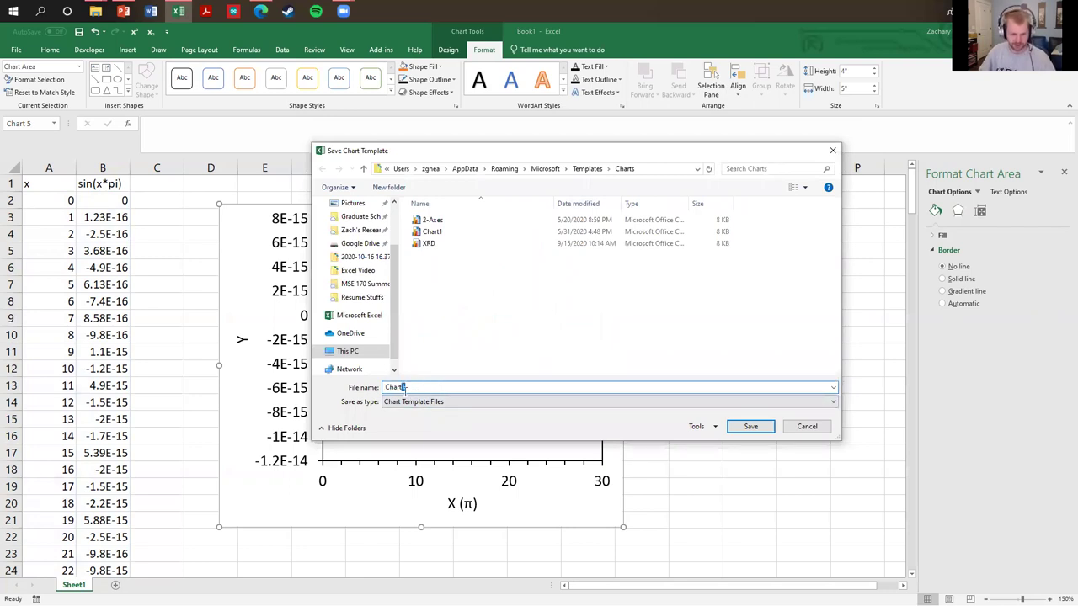
click(752, 427)
- Make room beside the formatted chart and insert an empty scatter chart with straight lines and markers there
click(659, 468)
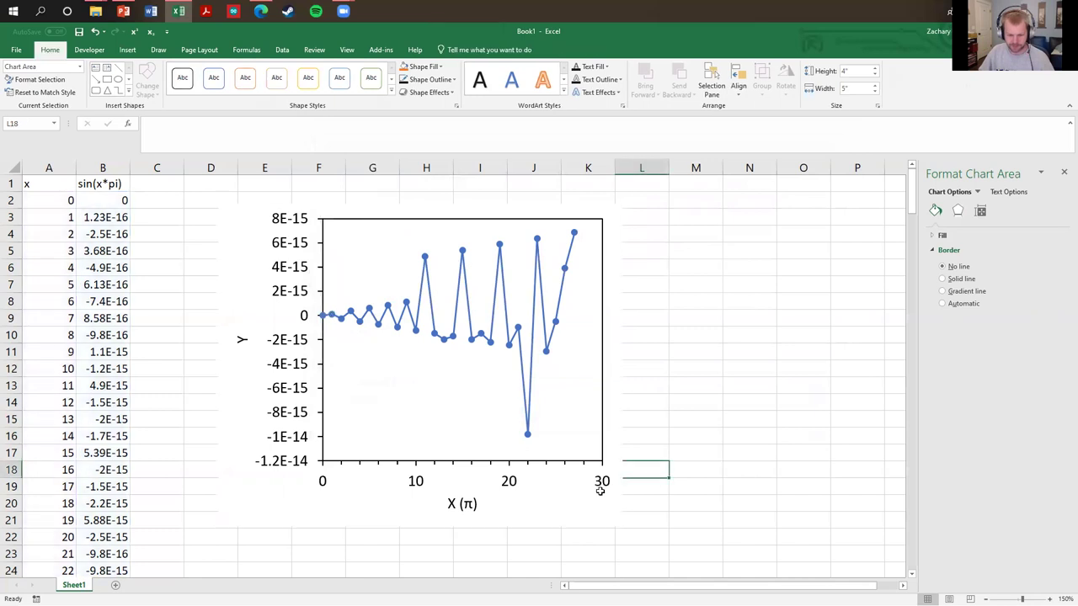
key(ctrl+z)
click(605, 219)
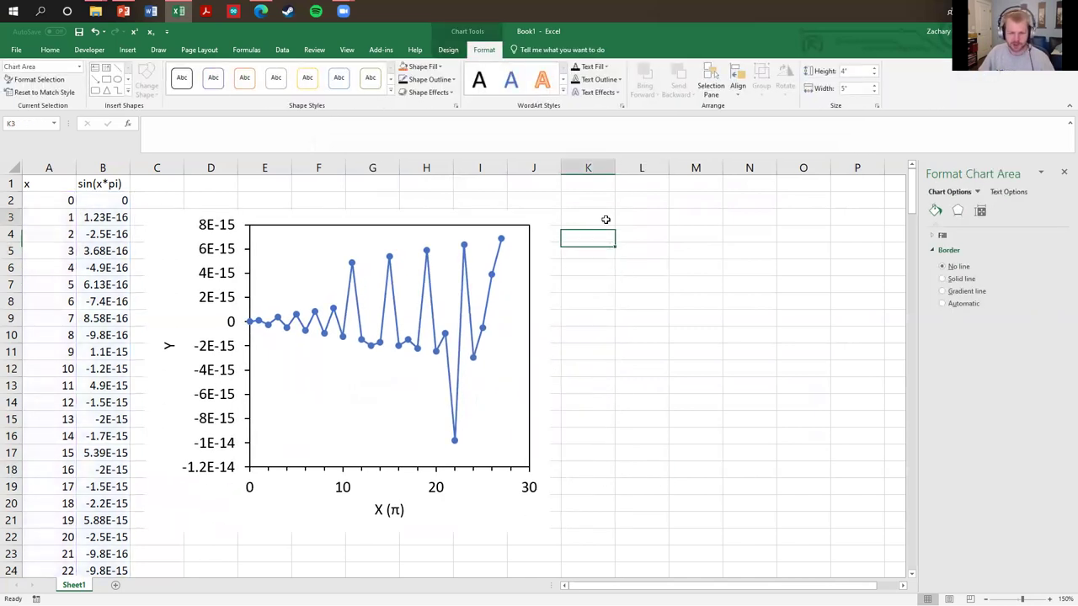
click(127, 49)
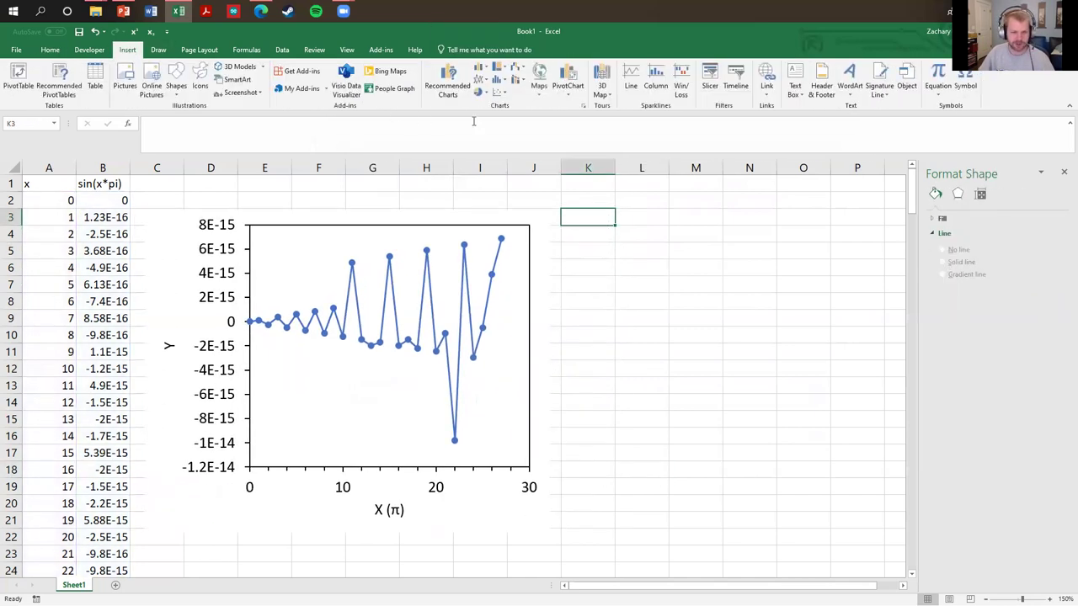
click(502, 94)
click(503, 128)
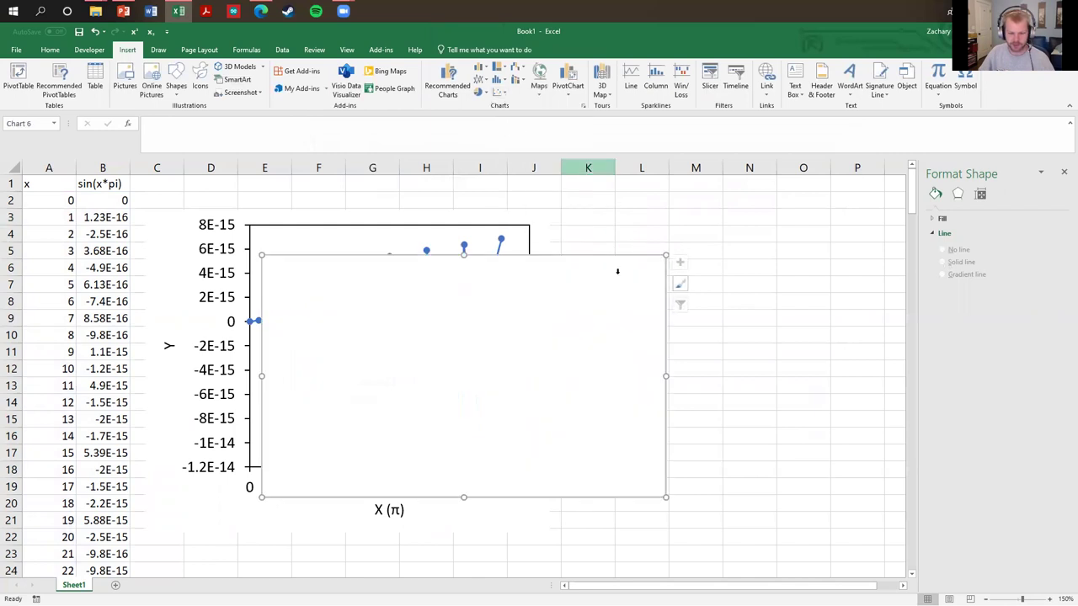
drag(559, 269, 762, 267)
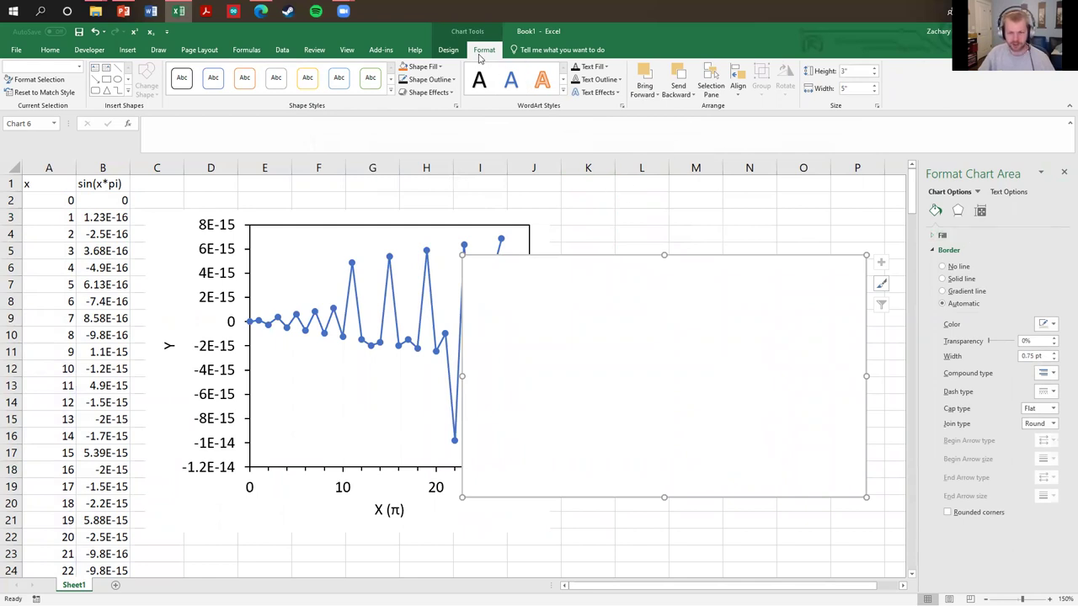
- Change the empty chart's type to the saved Chart2 template
click(449, 49)
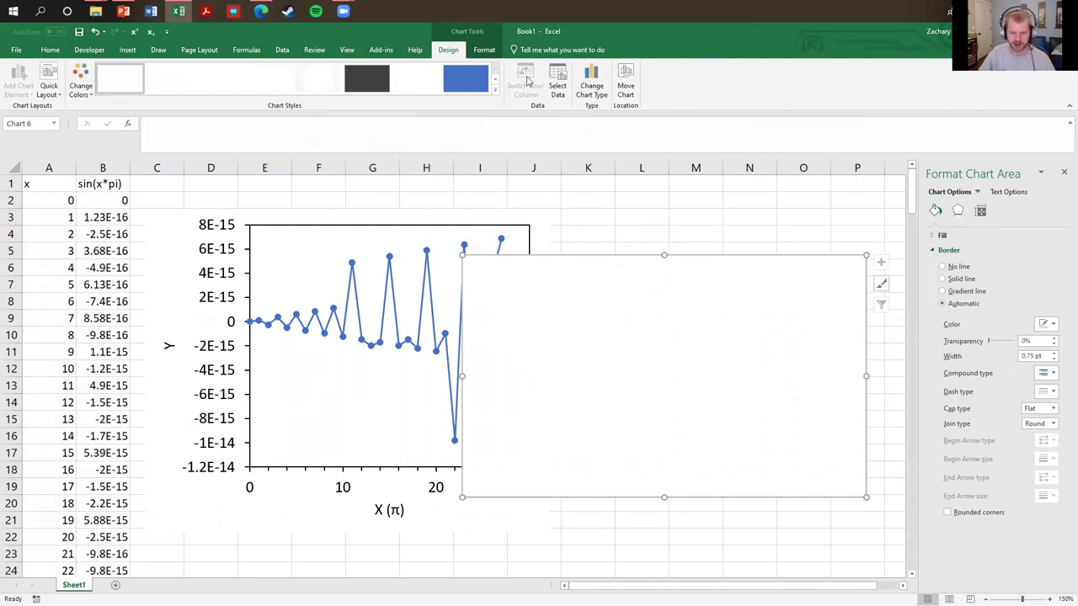
click(594, 91)
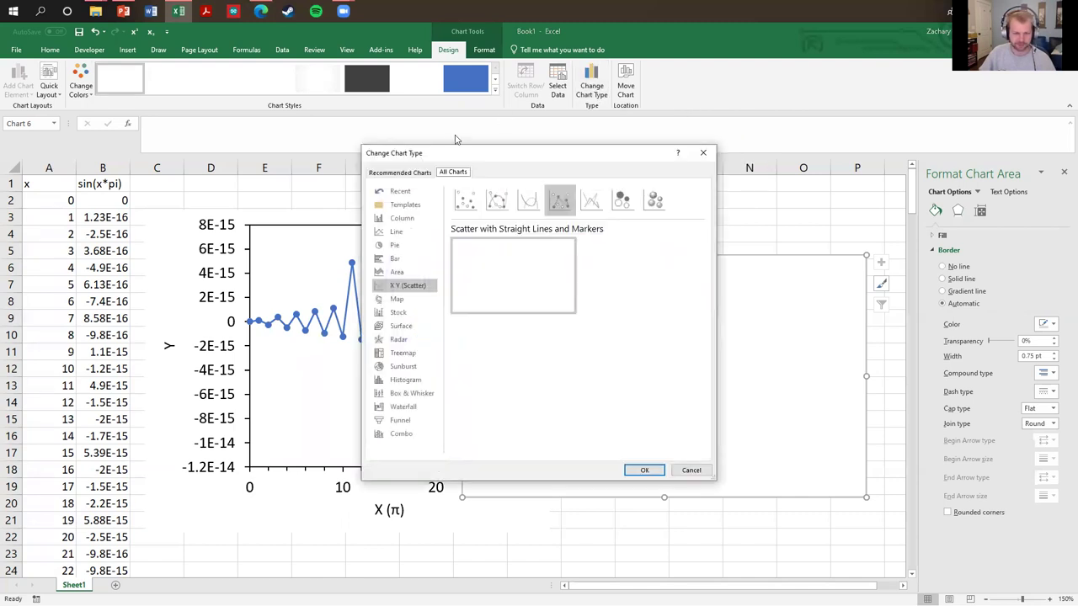
click(404, 204)
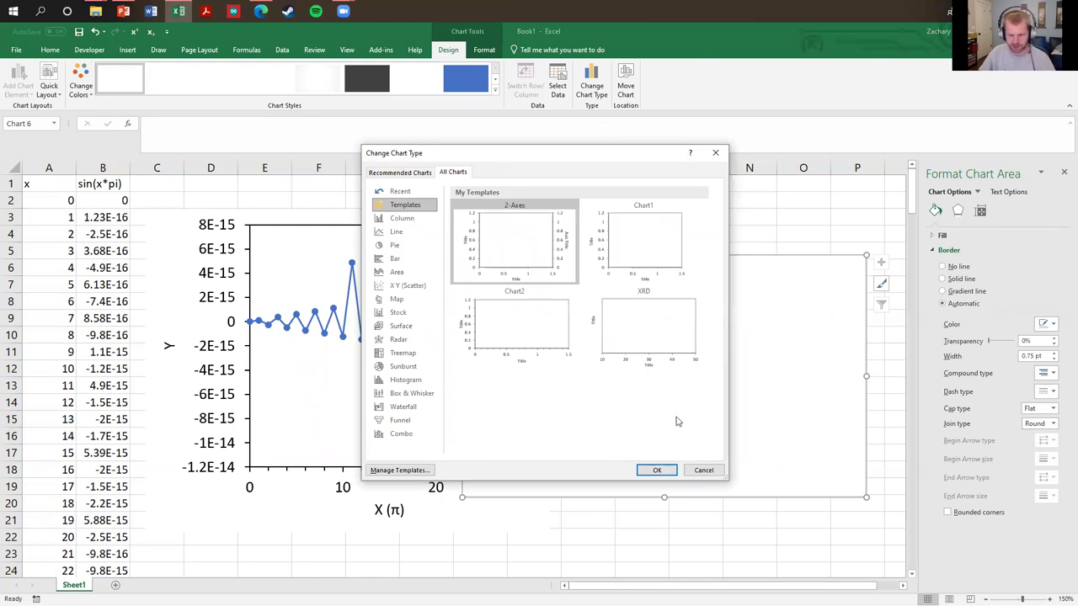
mouse_move(669, 240)
click(488, 334)
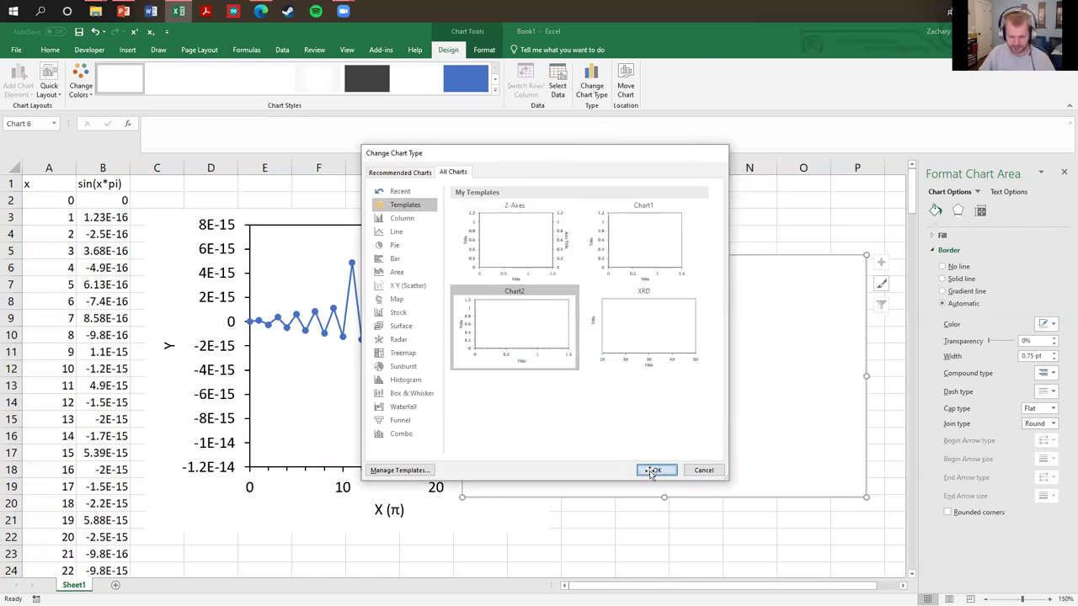
click(653, 470)
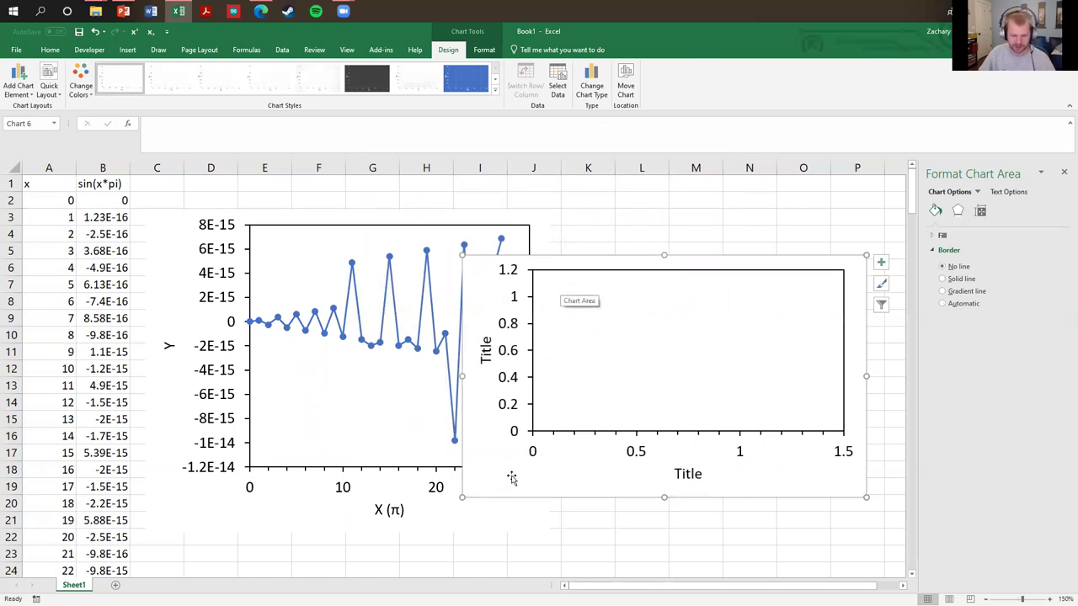
- Set the empty templated chart's height to 4 inches and place it alongside the original chart
drag(512, 477, 474, 486)
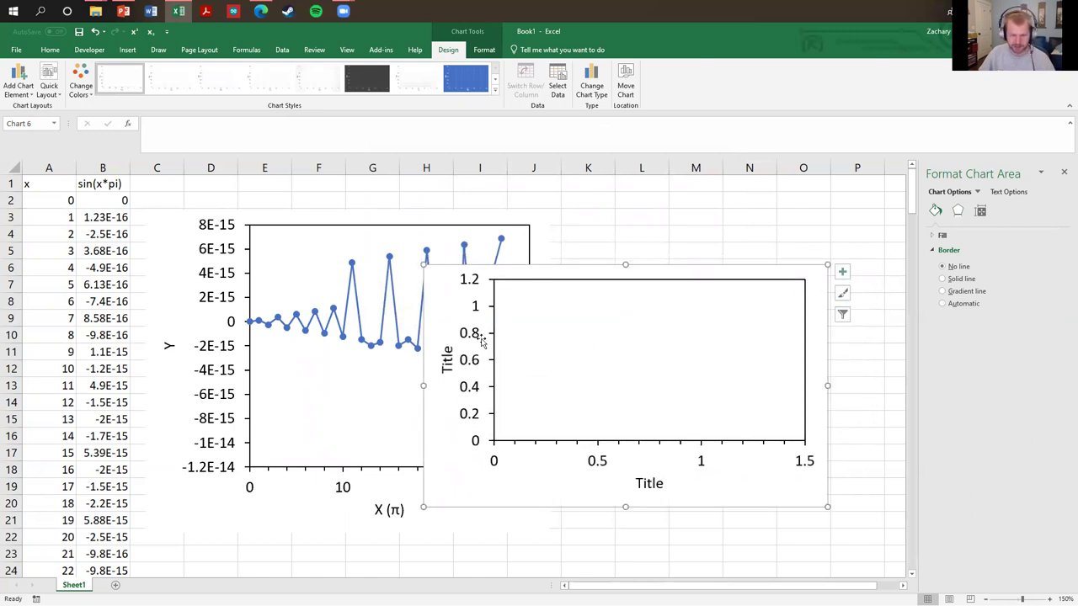
click(485, 50)
click(846, 71)
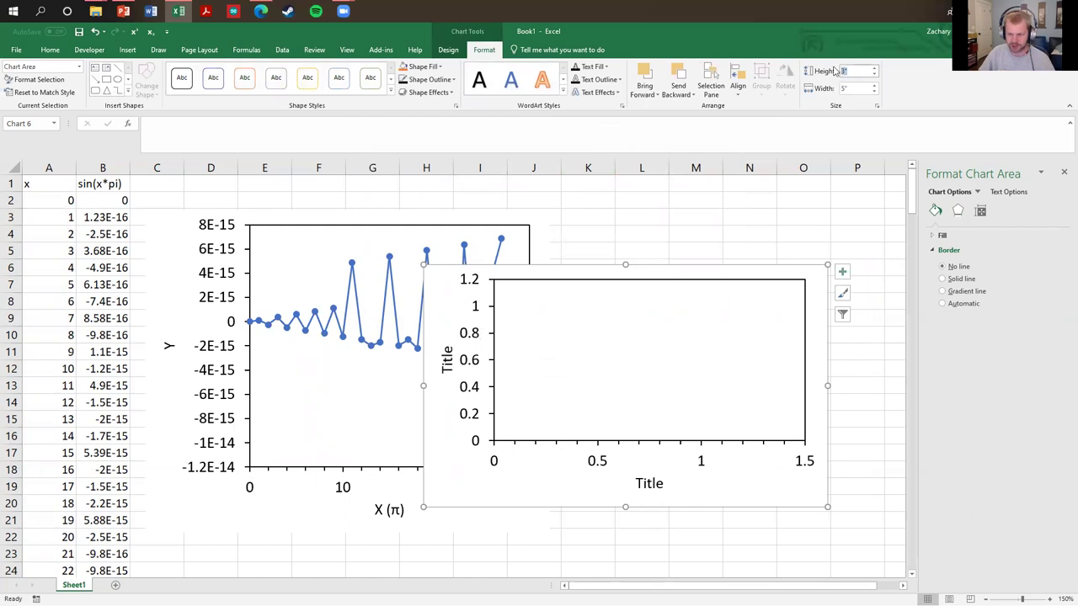
text(4)
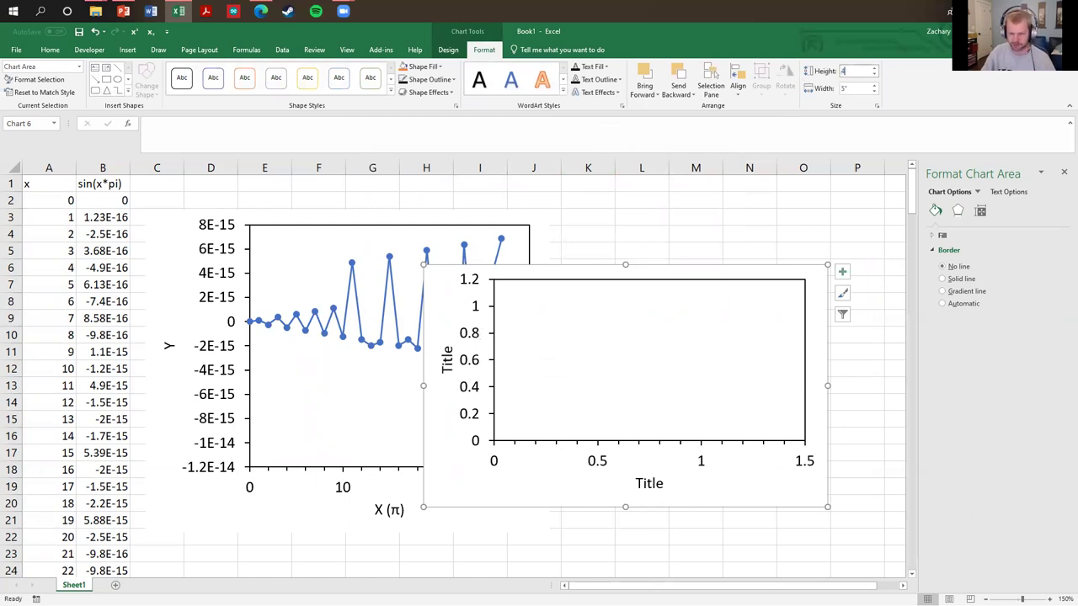
key(Return)
drag(446, 465, 536, 467)
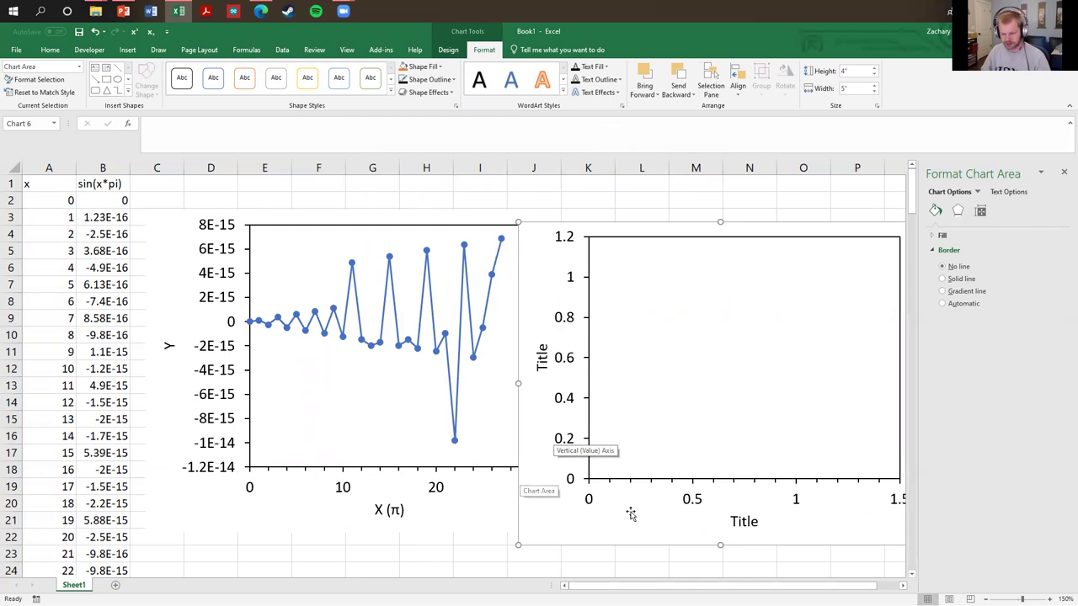
drag(592, 522, 590, 500)
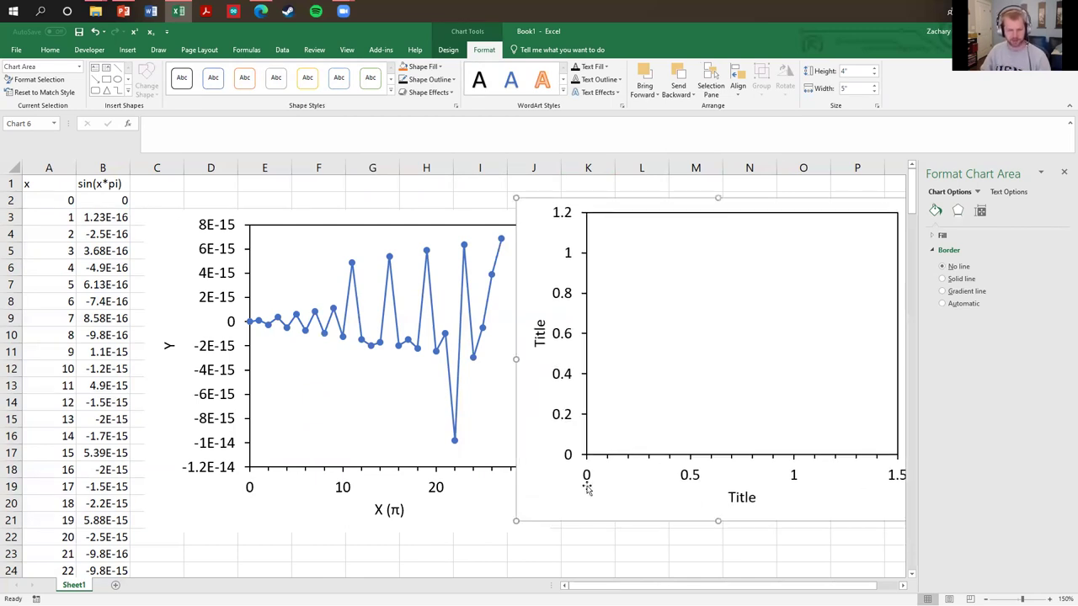
- Delete the empty templated chart and move the original chart over columns G to N, clear of the data
key(Delete)
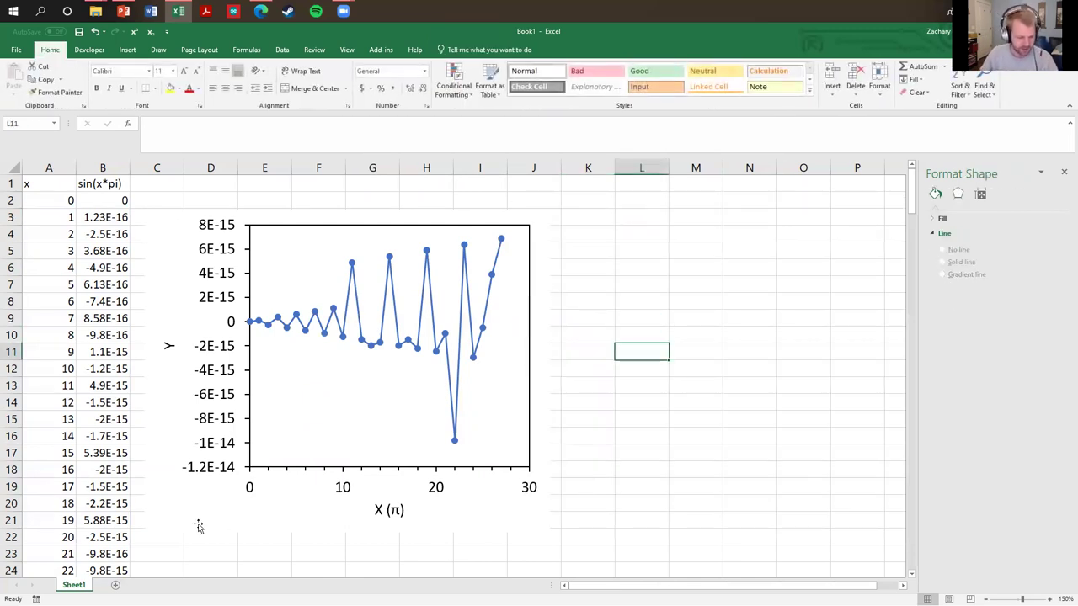
click(260, 508)
drag(267, 507, 453, 521)
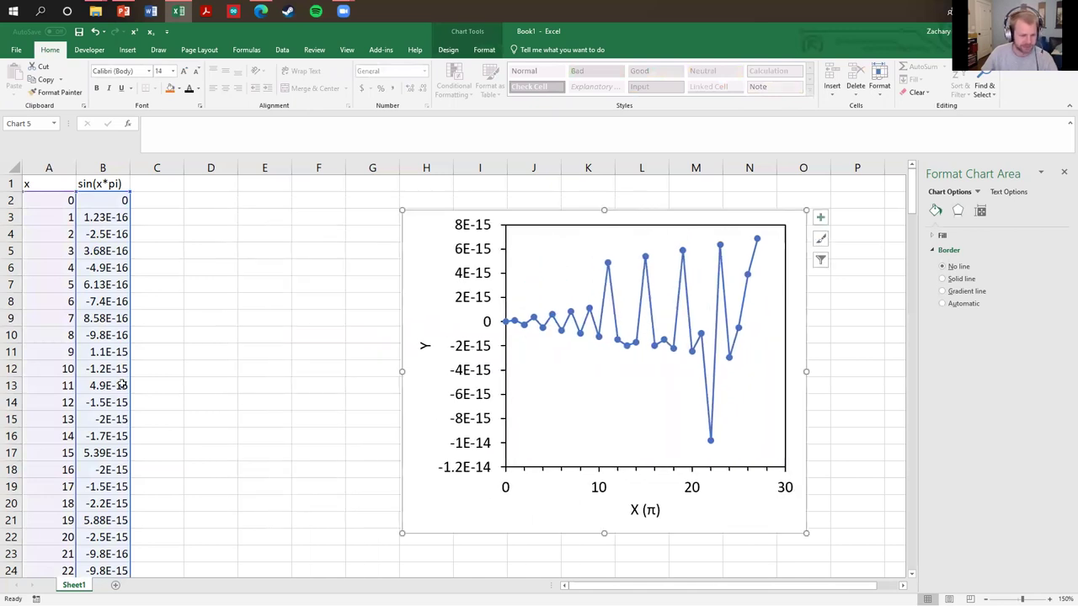
click(245, 313)
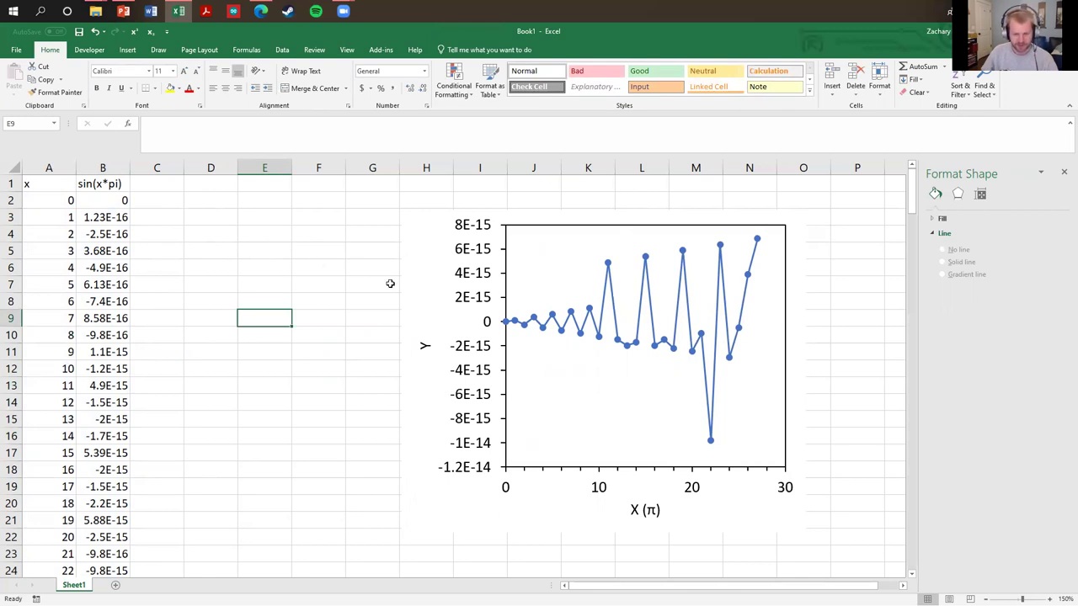
drag(439, 268, 402, 287)
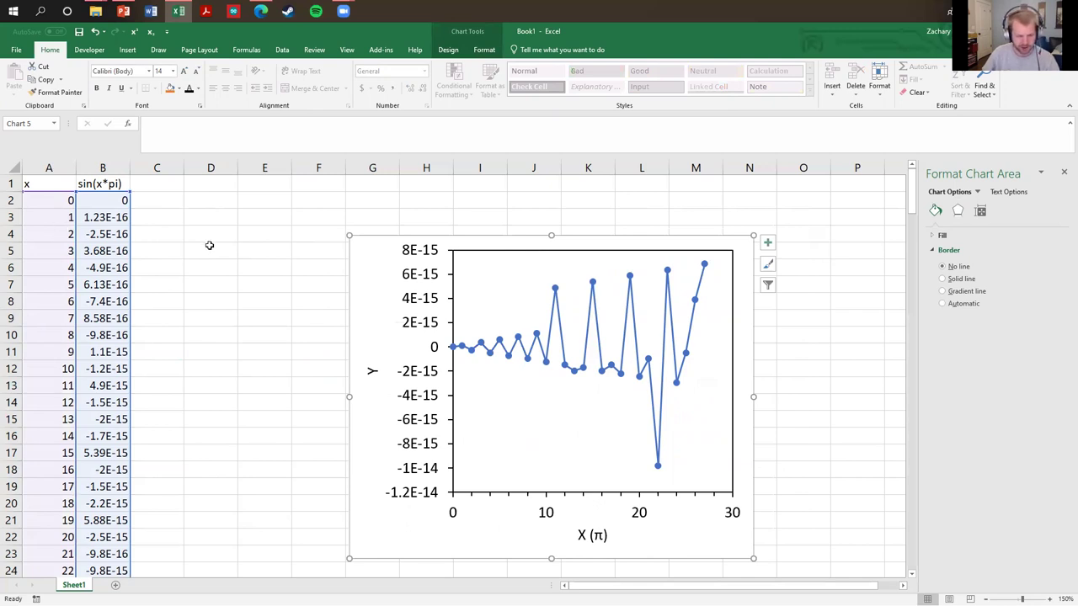
click(167, 235)
- Change the second x value, in cell A3, to 0.01
click(59, 201)
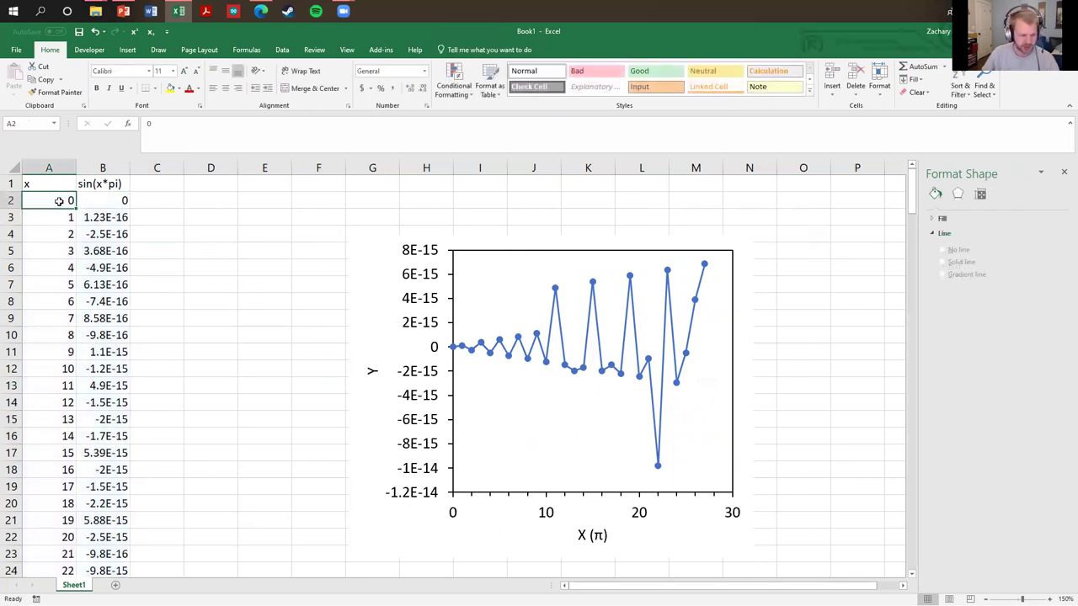
key(Return)
text(0.0)
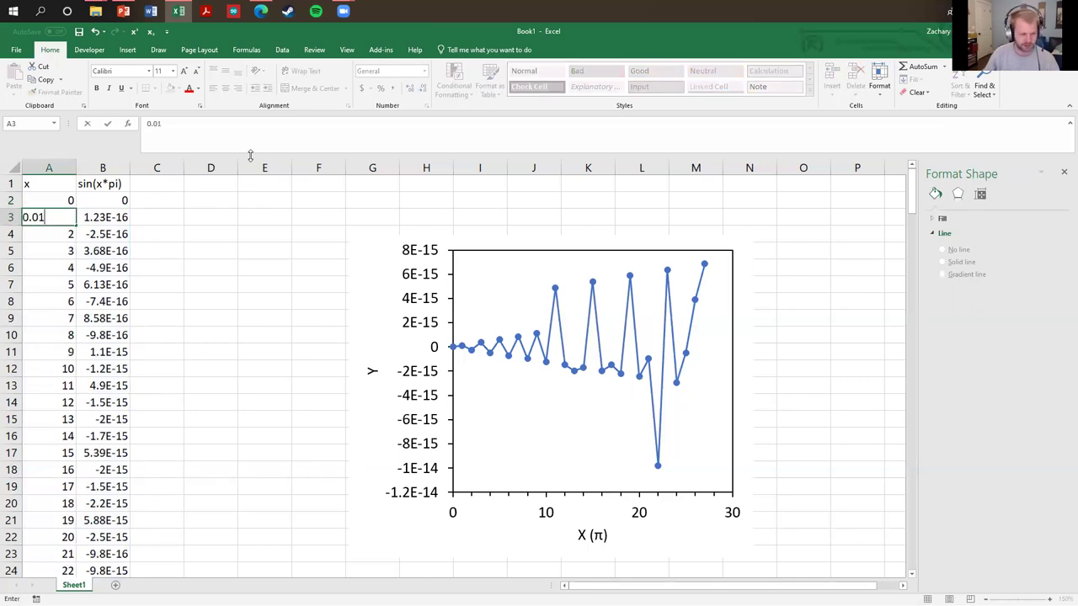
text(1)
key(Return)
- Fill the x column from A2:A3 down to row 29 so the values rise in steps of 0.01
click(59, 204)
drag(59, 215, 60, 218)
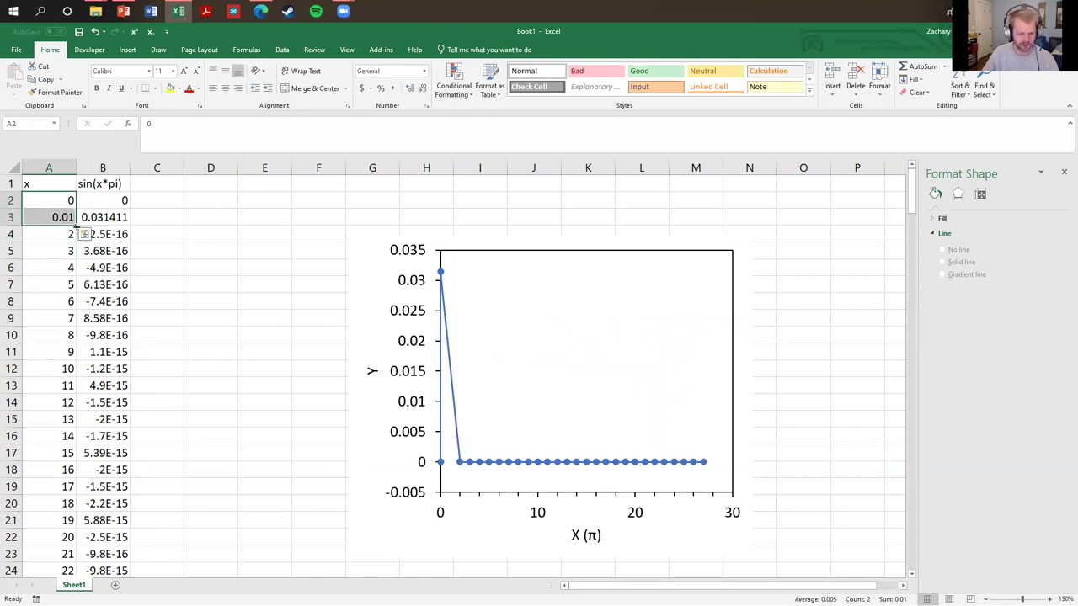
double_click(76, 226)
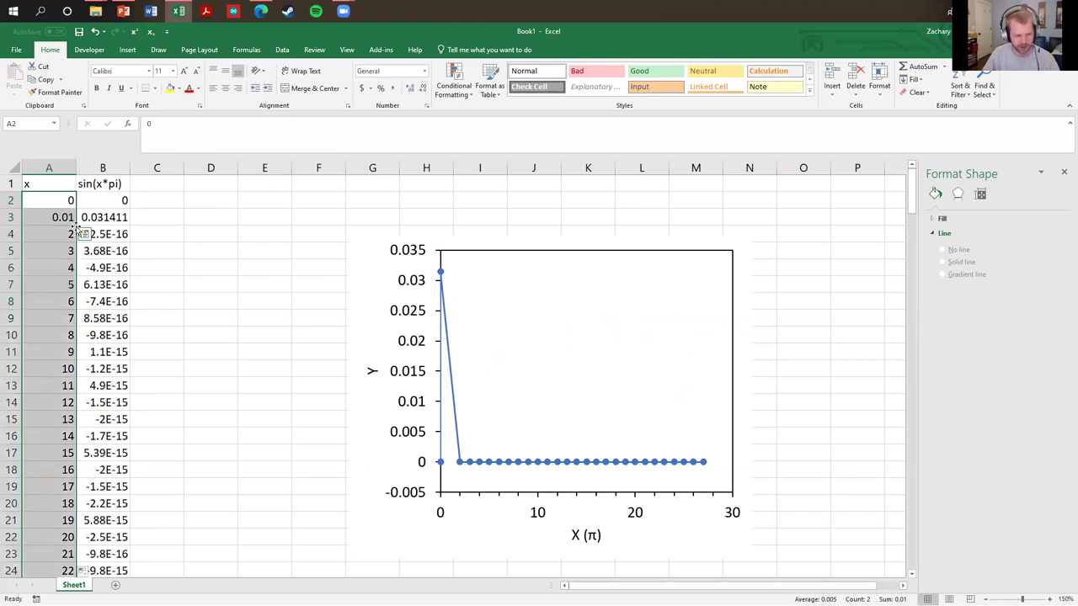
scroll(76, 379, down, 7)
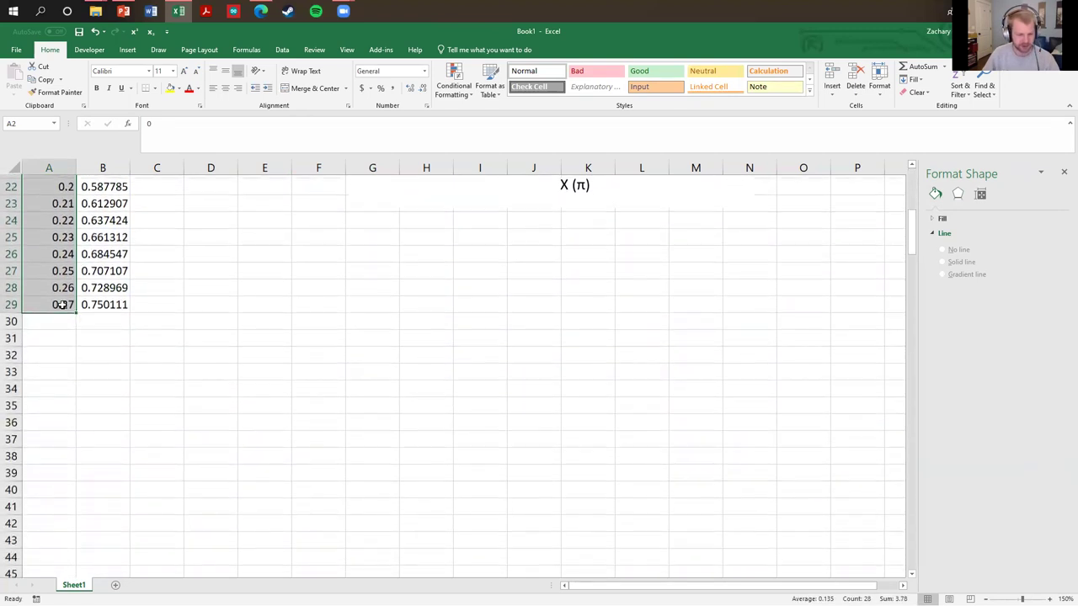
scroll(152, 388, up, 6)
click(236, 316)
scroll(253, 353, up, 1)
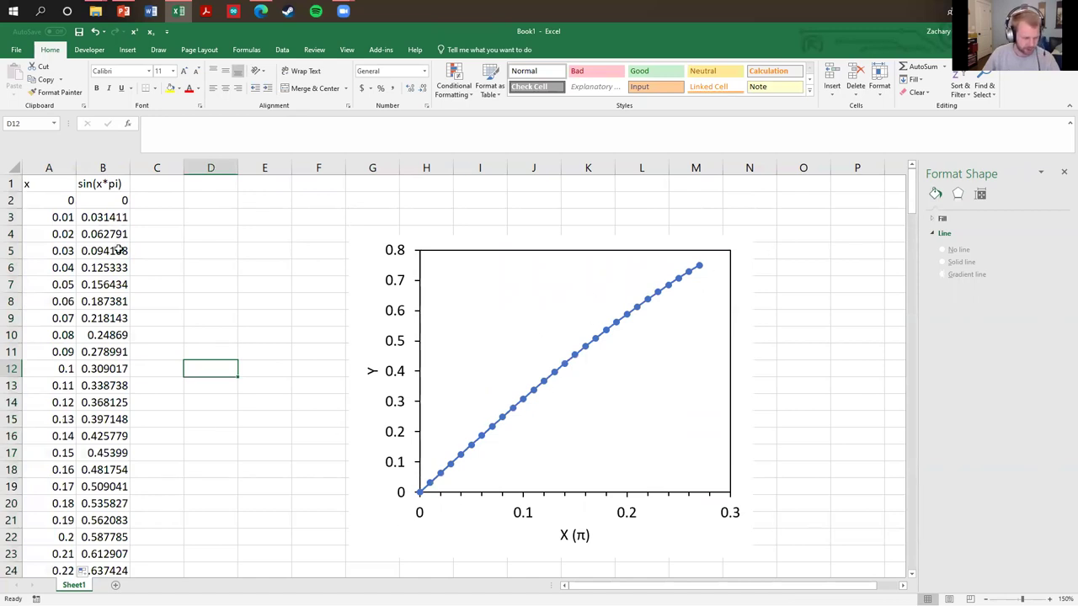
- Fill the last data row, A29:B29, down to row 201 so both columns extend further
scroll(33, 244, down, 3)
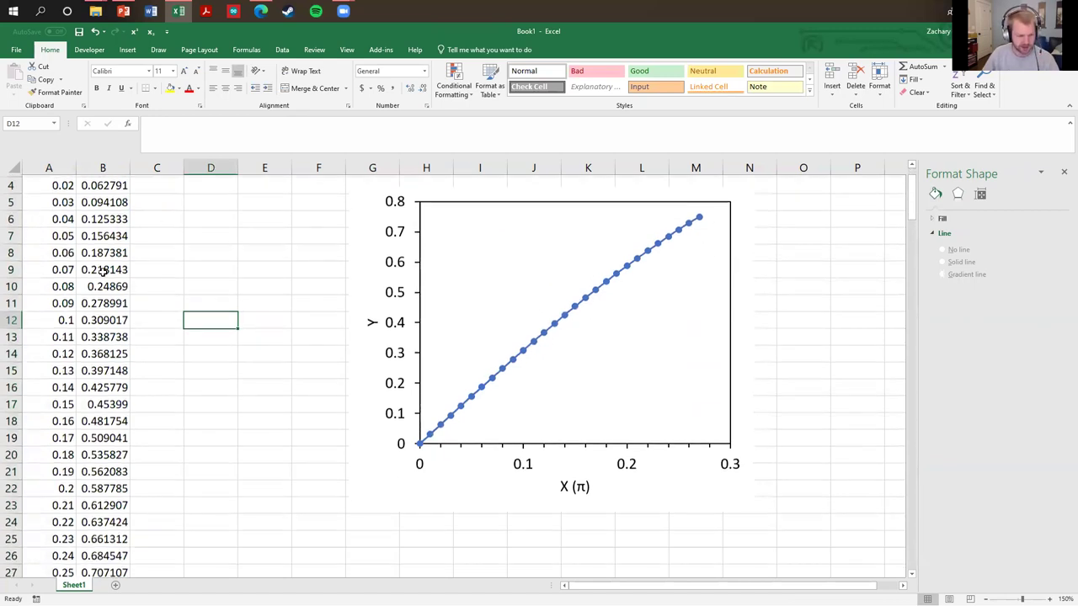
click(44, 509)
drag(95, 504, 113, 505)
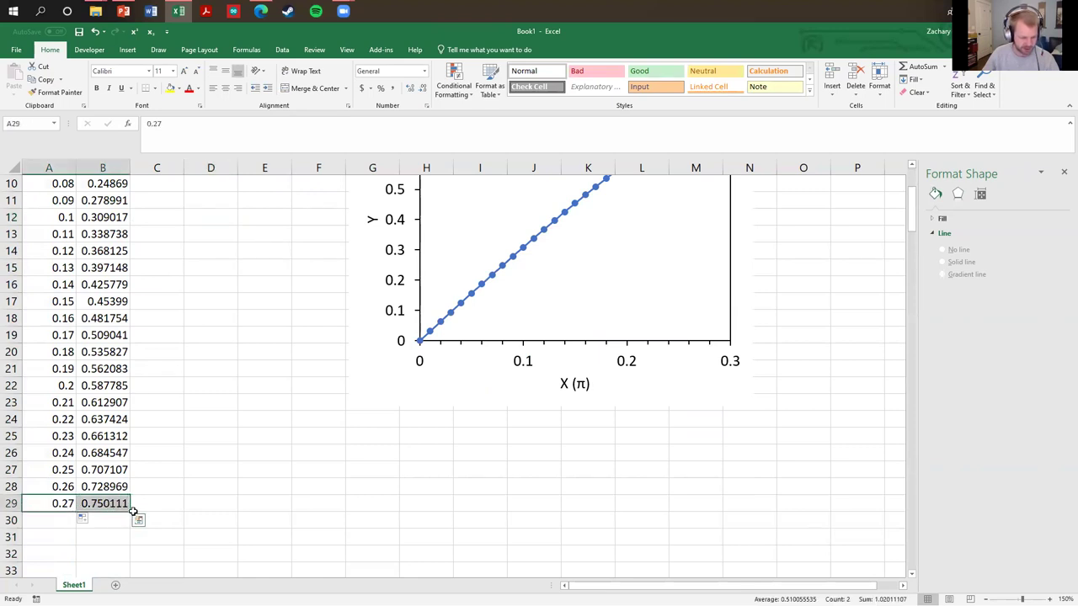
drag(130, 513, 130, 582)
mouse_move(125, 482)
mouse_down()
mouse_move(132, 582)
mouse_move(109, 464)
mouse_move(111, 478)
mouse_up()
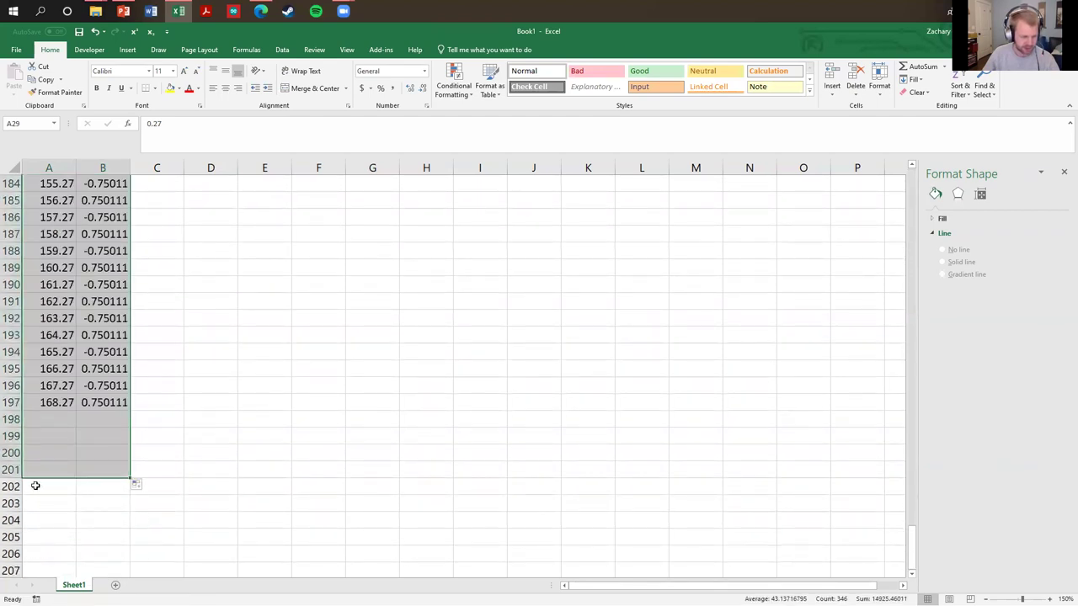
click(76, 469)
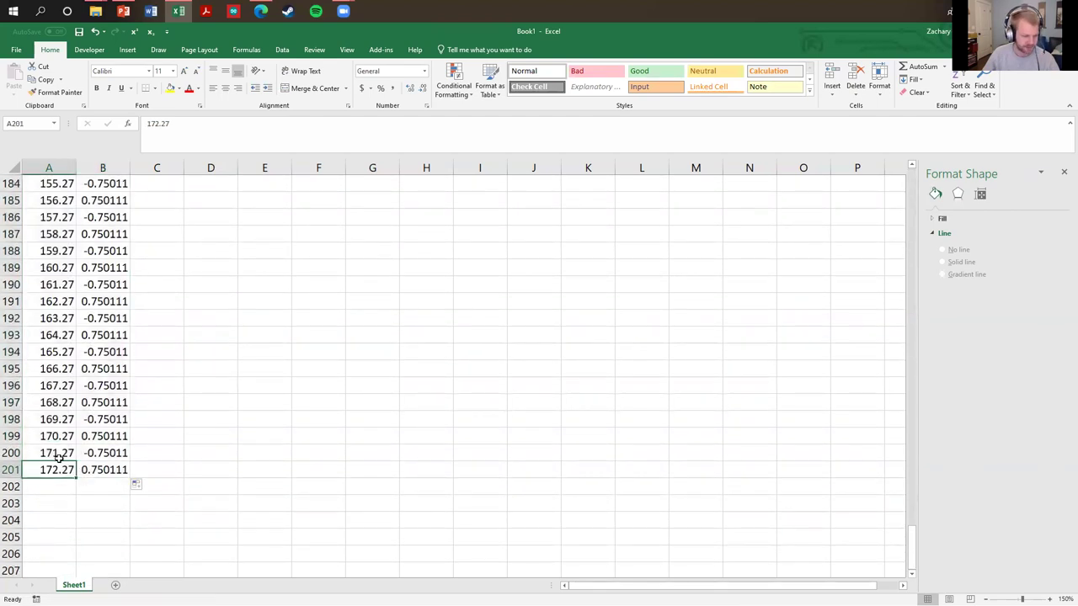
key(ctrl+Home)
click(206, 386)
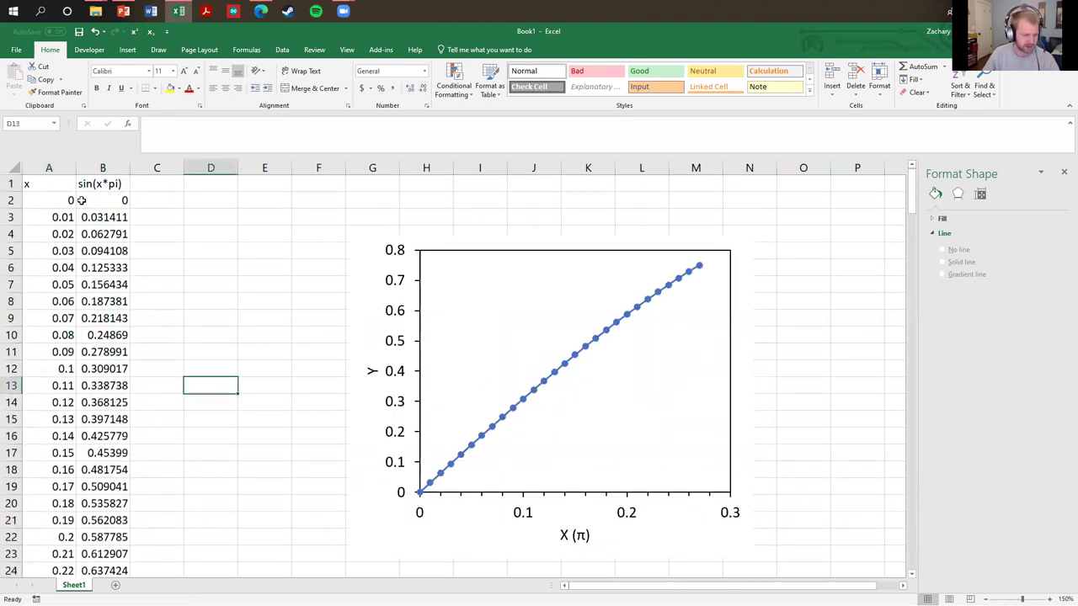
- Refill the x column from A2:A3 down to row 201 in steps of 0.01
click(59, 217)
drag(72, 202, 77, 221)
double_click(77, 225)
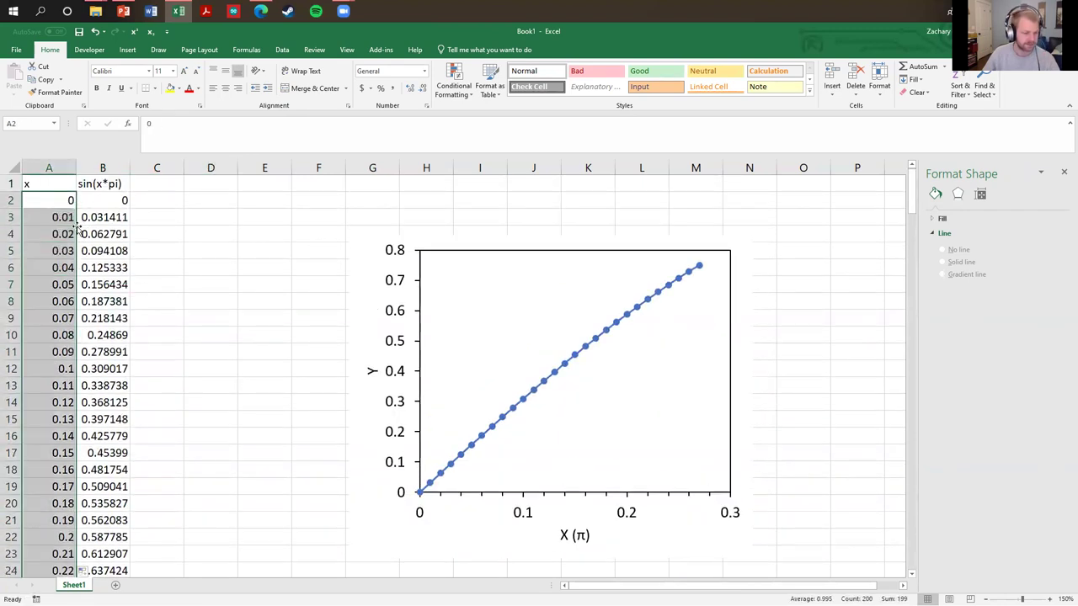
click(71, 284)
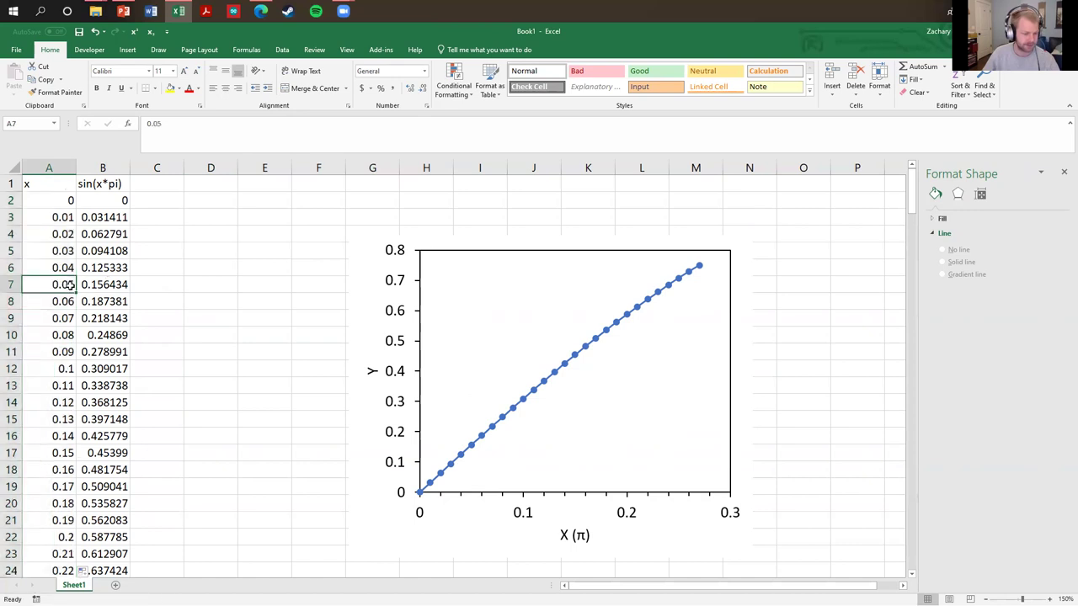
click(153, 274)
click(53, 287)
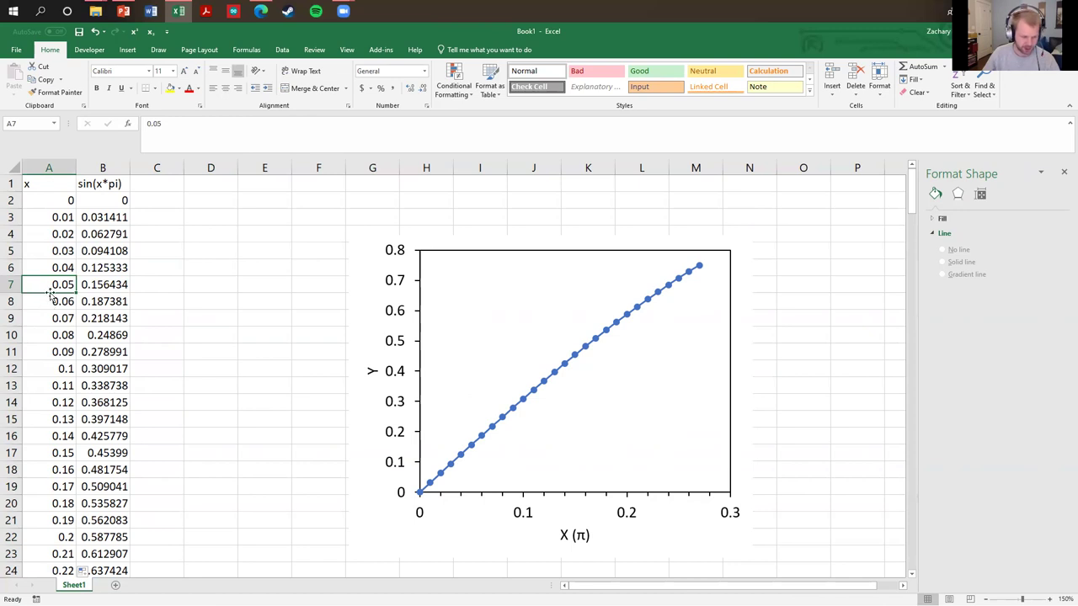
double_click(50, 292)
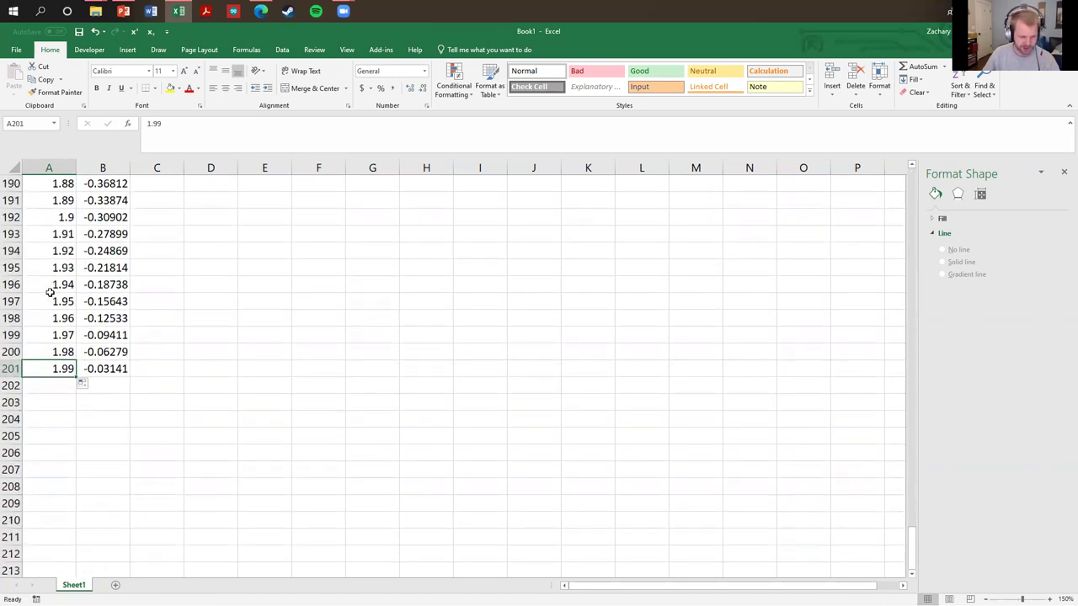
- Extend the x and sine columns by one row, to row 202, so x reaches 2
drag(67, 367, 126, 389)
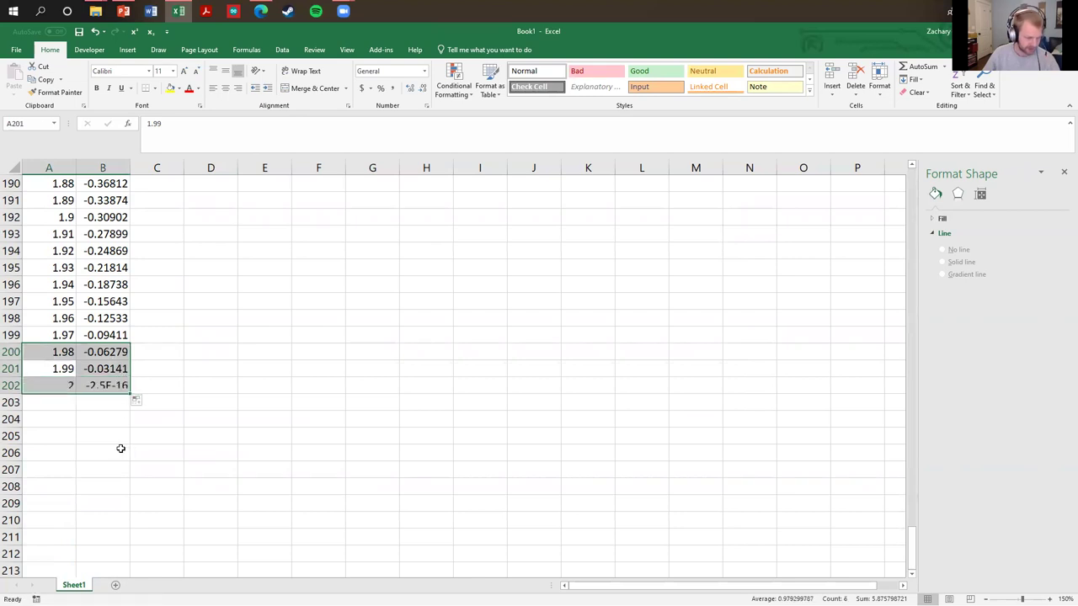
click(121, 448)
click(62, 382)
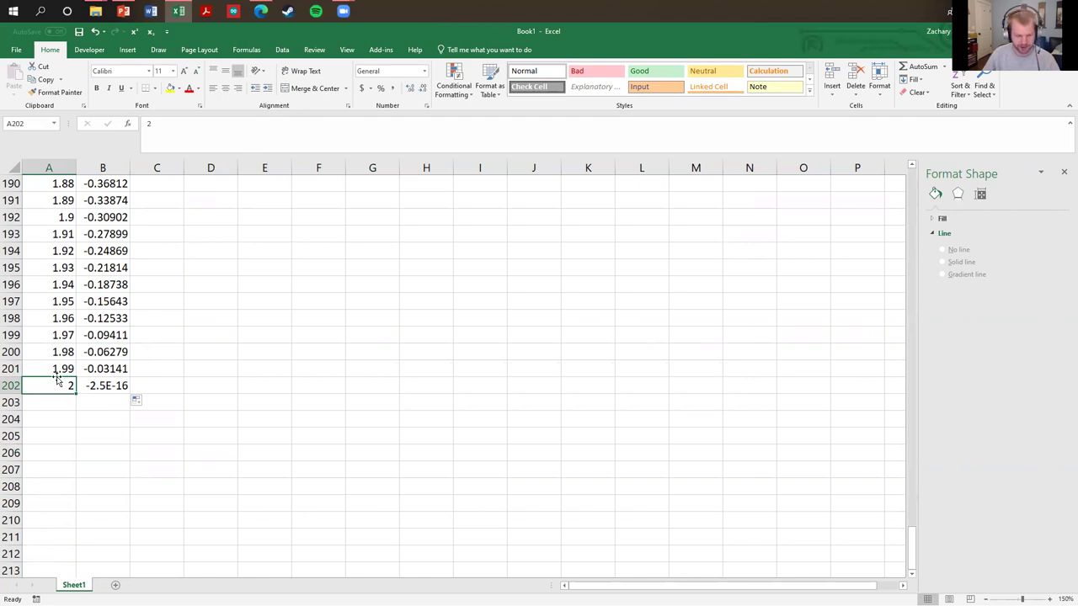
key(ctrl+Home)
click(309, 332)
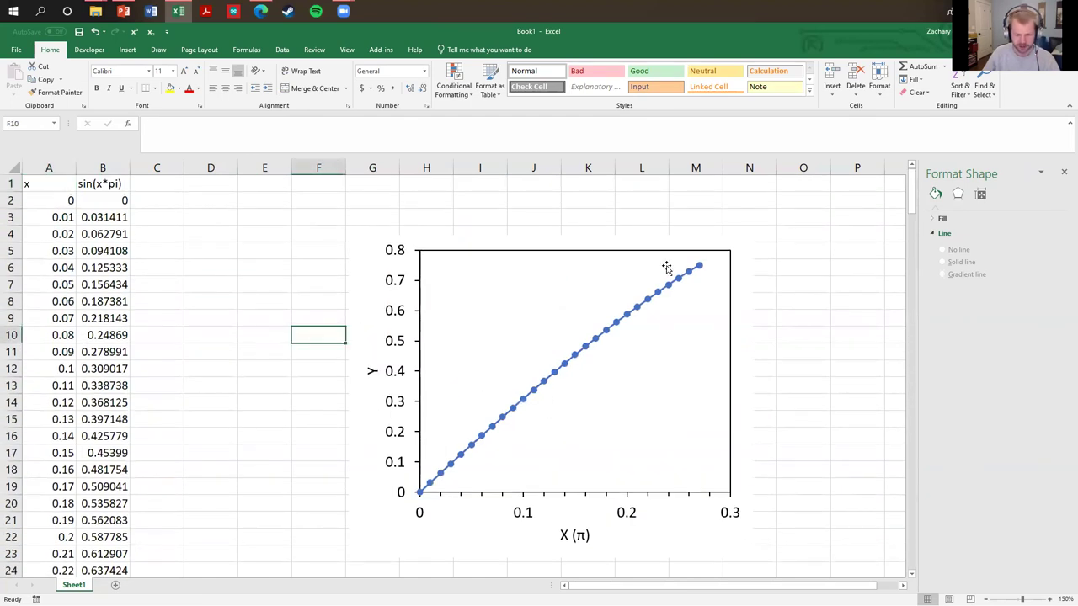
- Extend the chart's highlighted source range in columns A and B from row 29 down to row 34
click(618, 301)
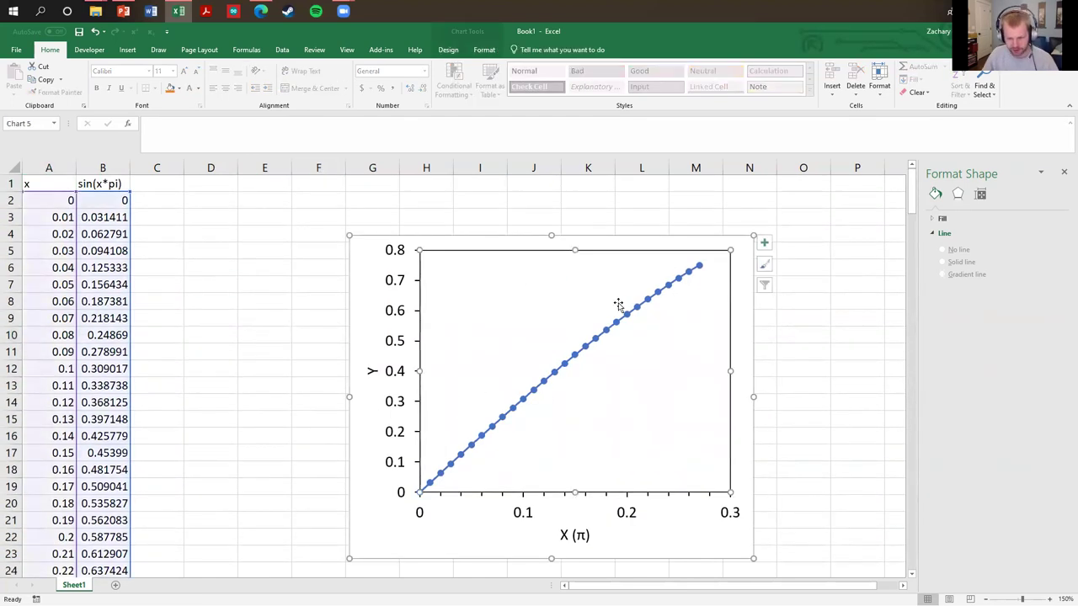
scroll(144, 334, down, 5)
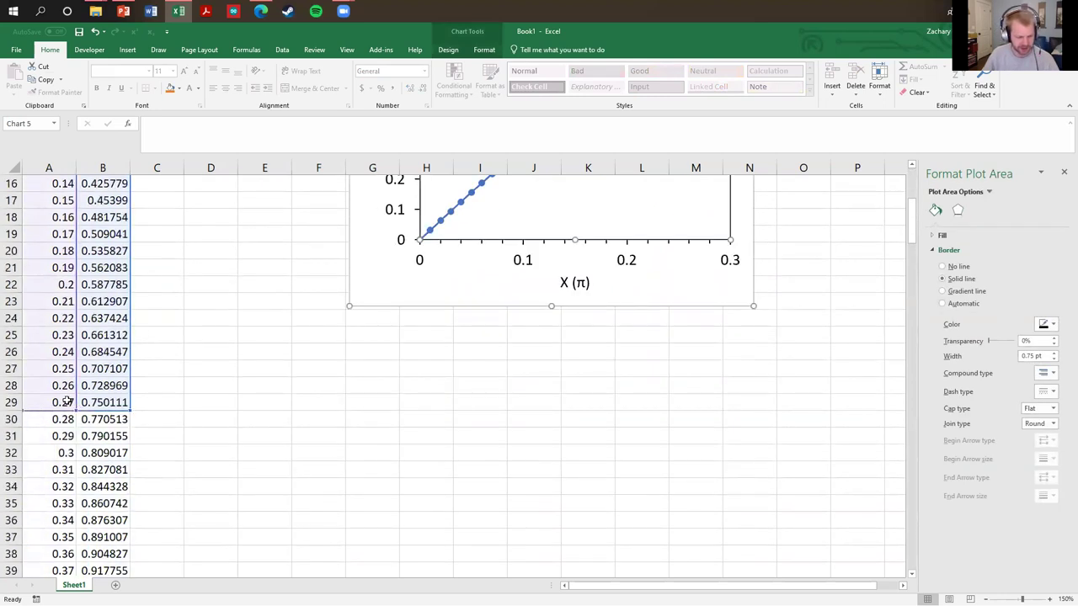
scroll(373, 480, up, 4)
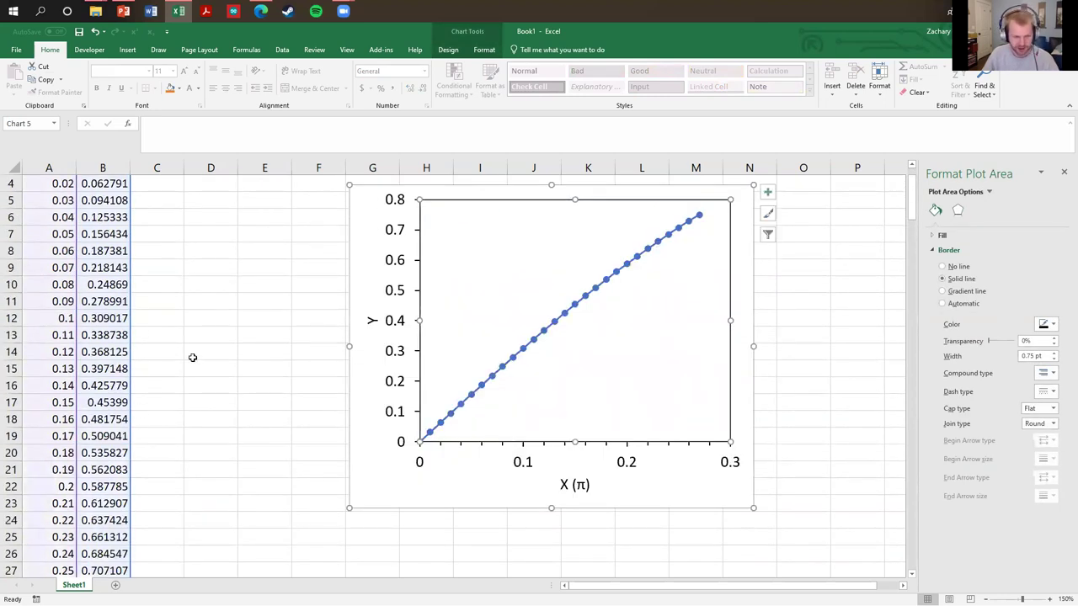
scroll(211, 421, down, 3)
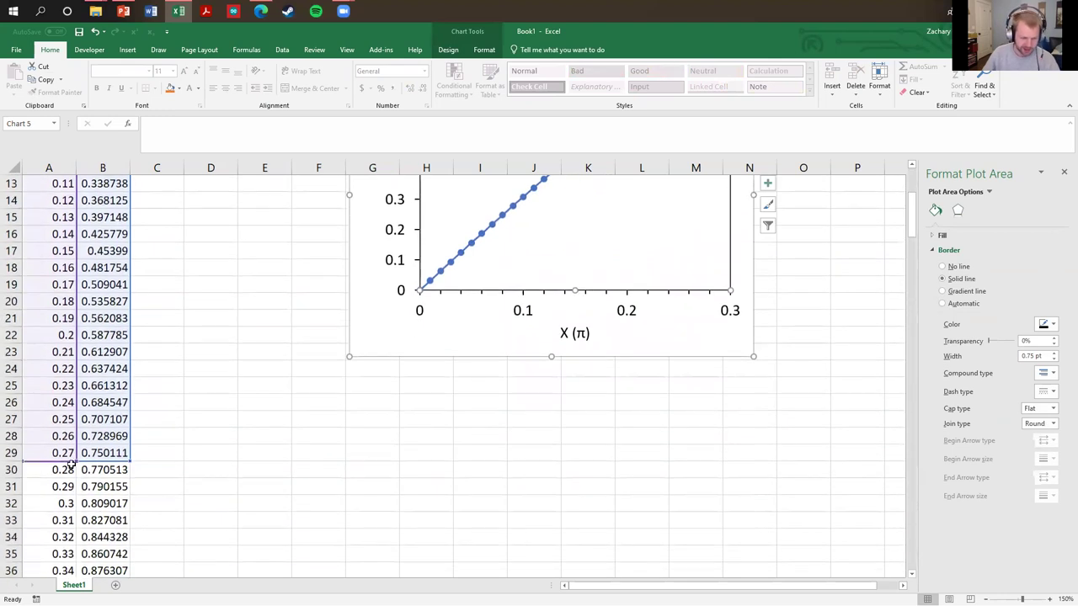
drag(75, 460, 77, 546)
scroll(442, 352, up, 4)
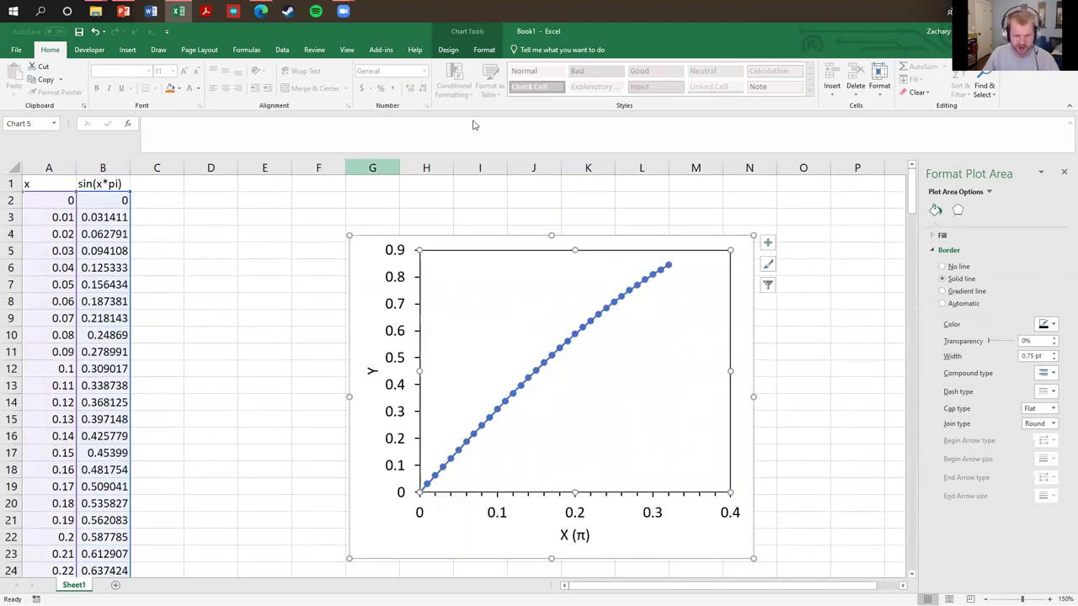
- Review the chart's data range in the data source settings and leave it as it is
click(459, 56)
click(555, 83)
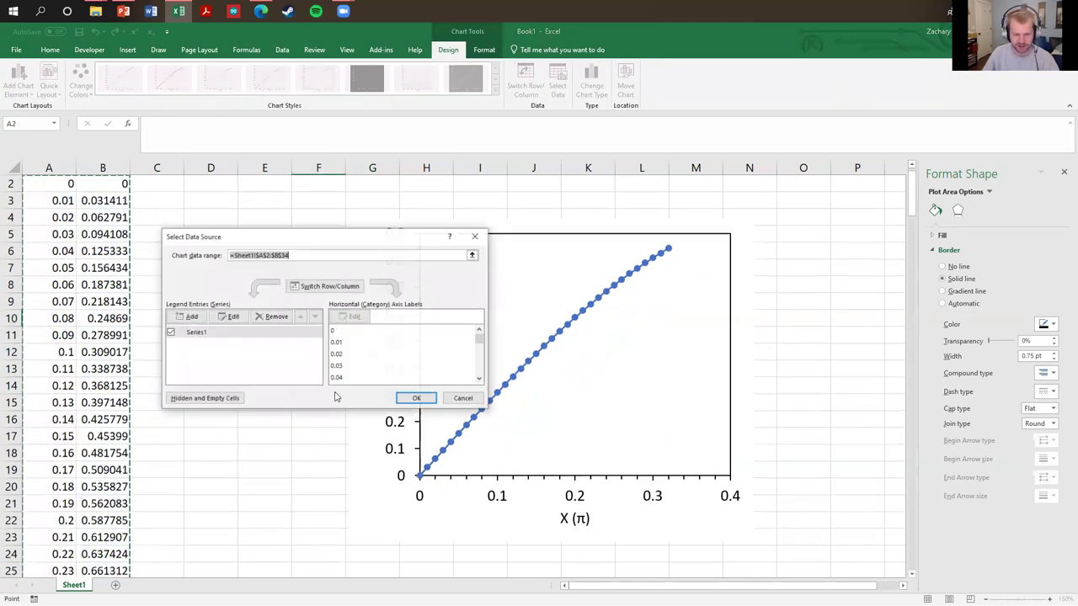
click(416, 398)
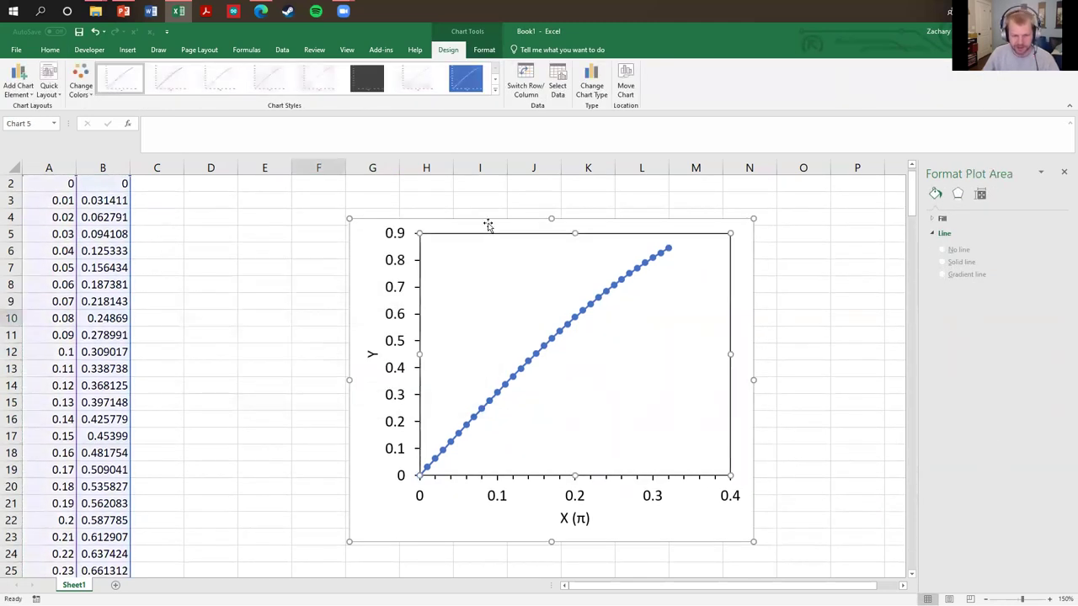
- Check at which row the sine data in column B ends and return to the chart
key(Escape)
key(Left)
key(Left)
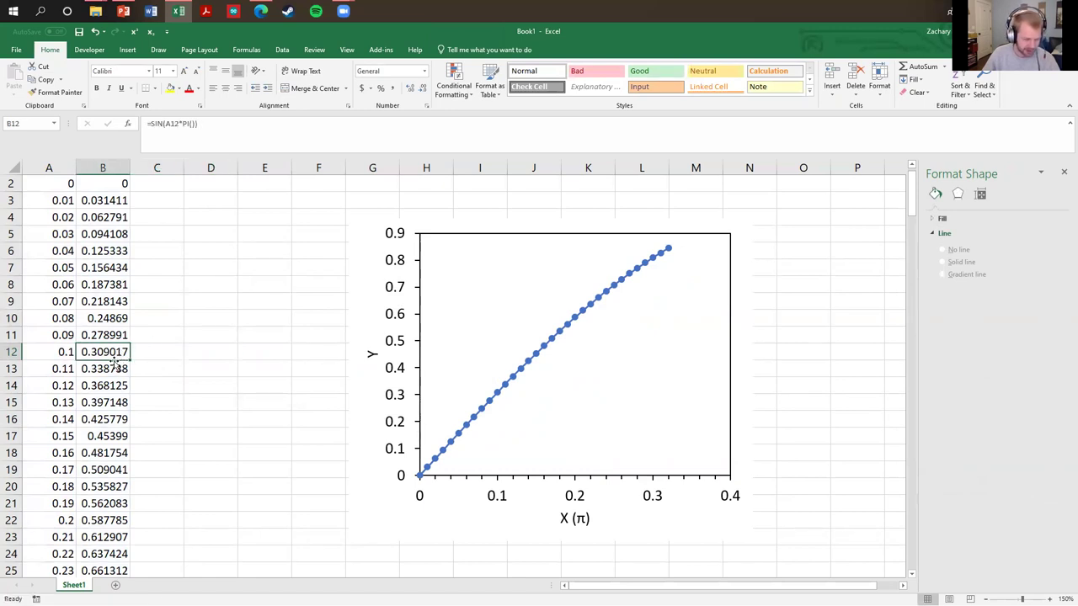
key(ctrl+Down)
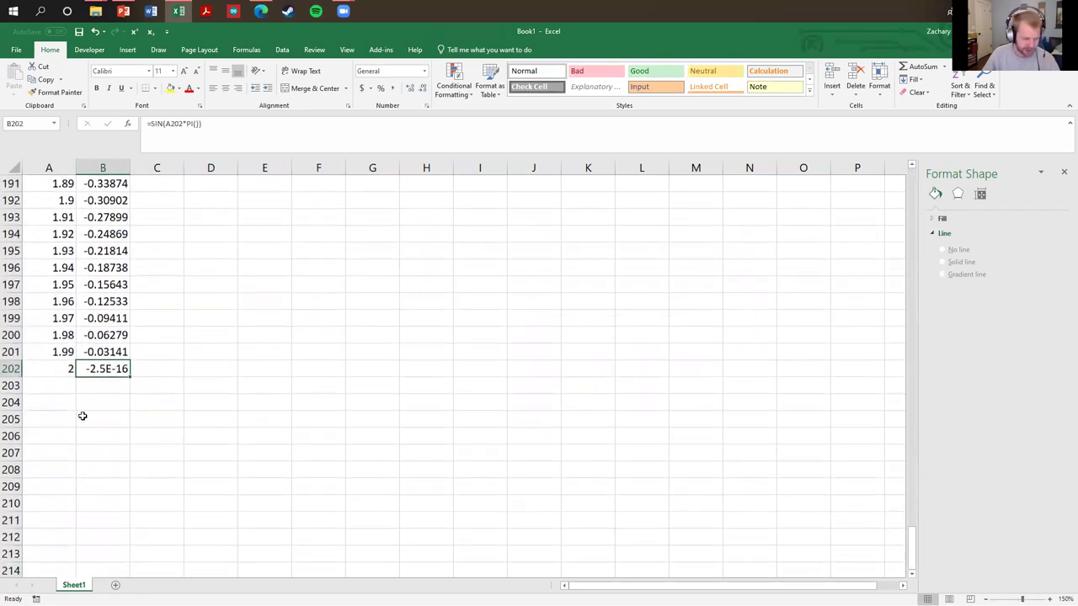
click(7, 369)
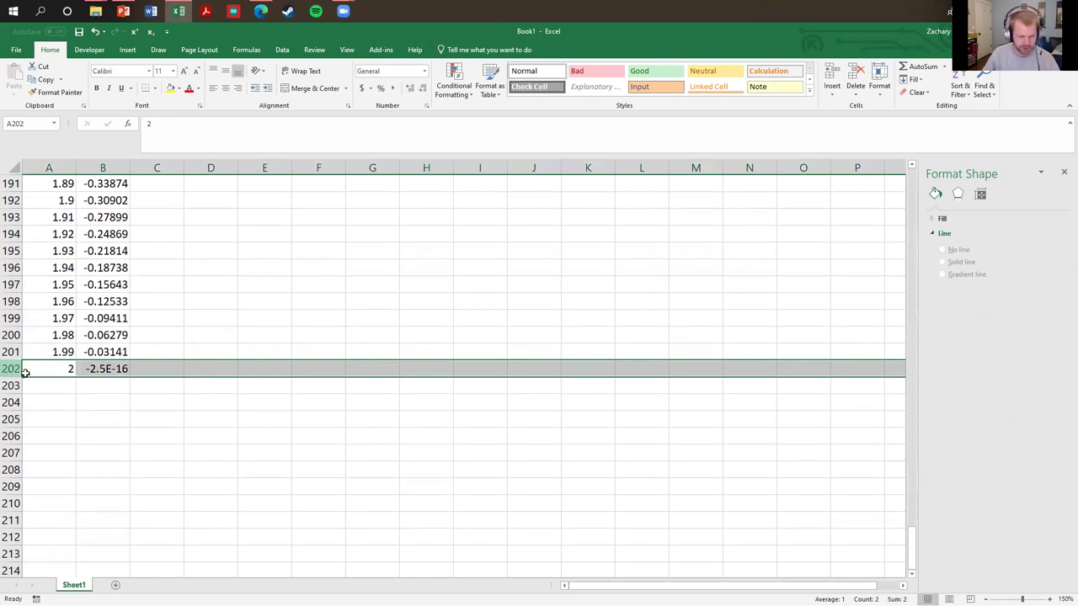
click(102, 368)
key(ctrl+Up)
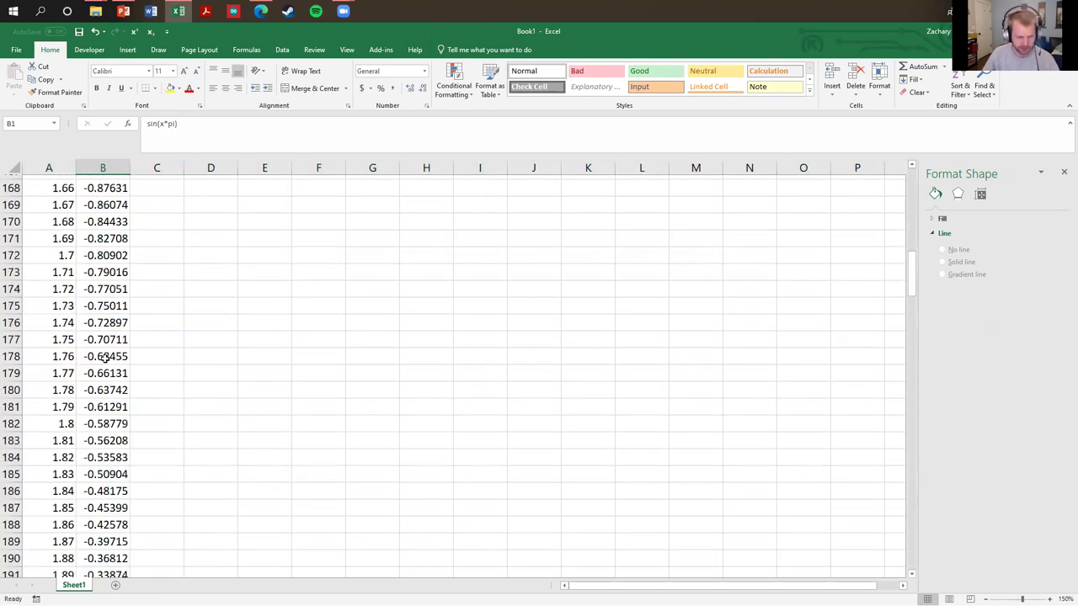
click(278, 233)
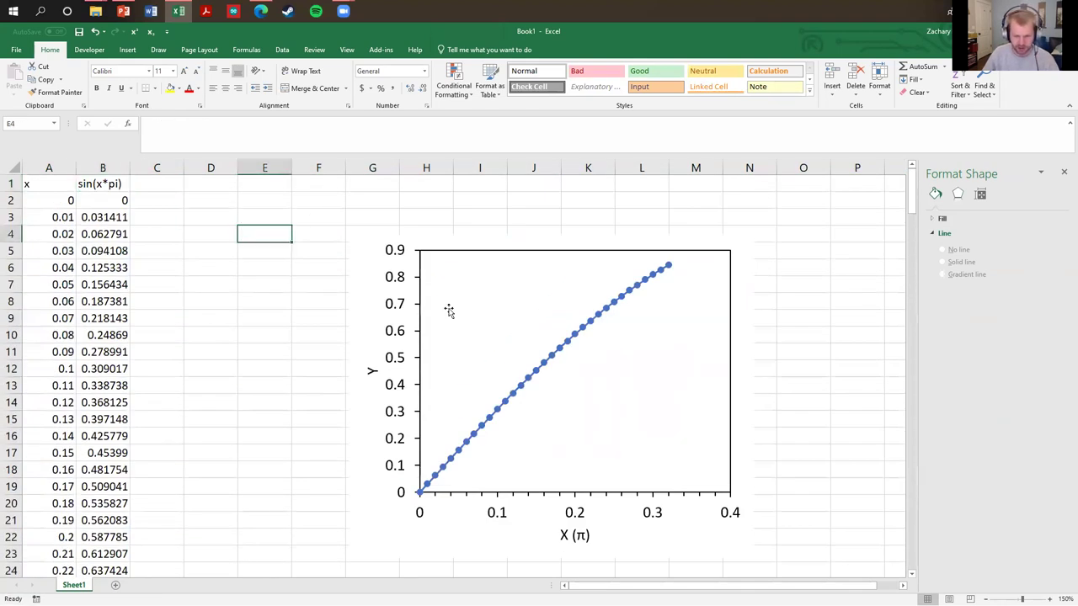
- Edit the chart's series formula so the x and y ranges run to $A$202 and $B$202
click(556, 358)
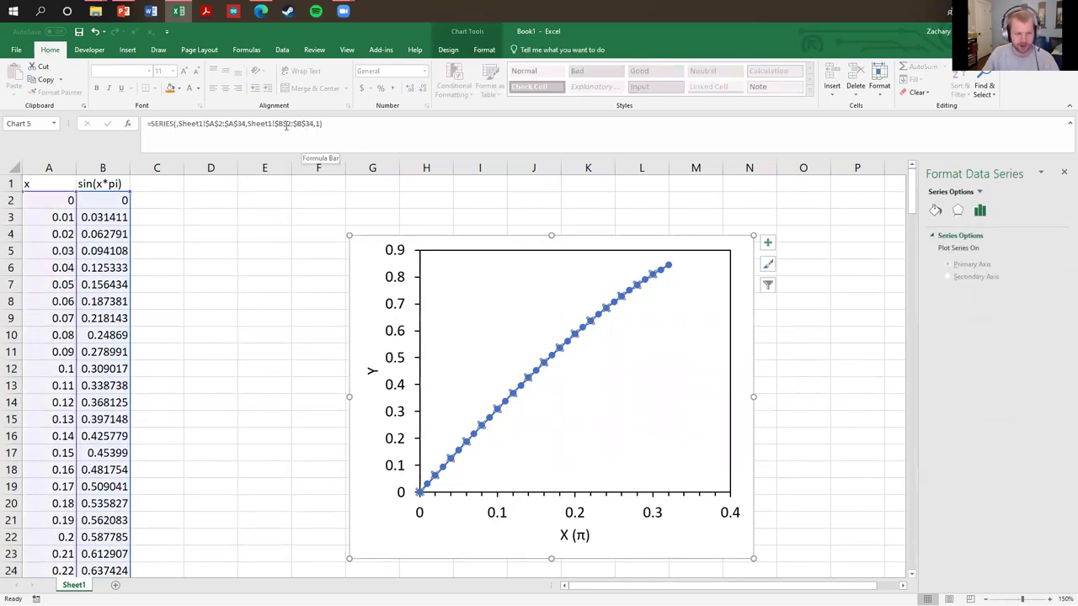
double_click(241, 124)
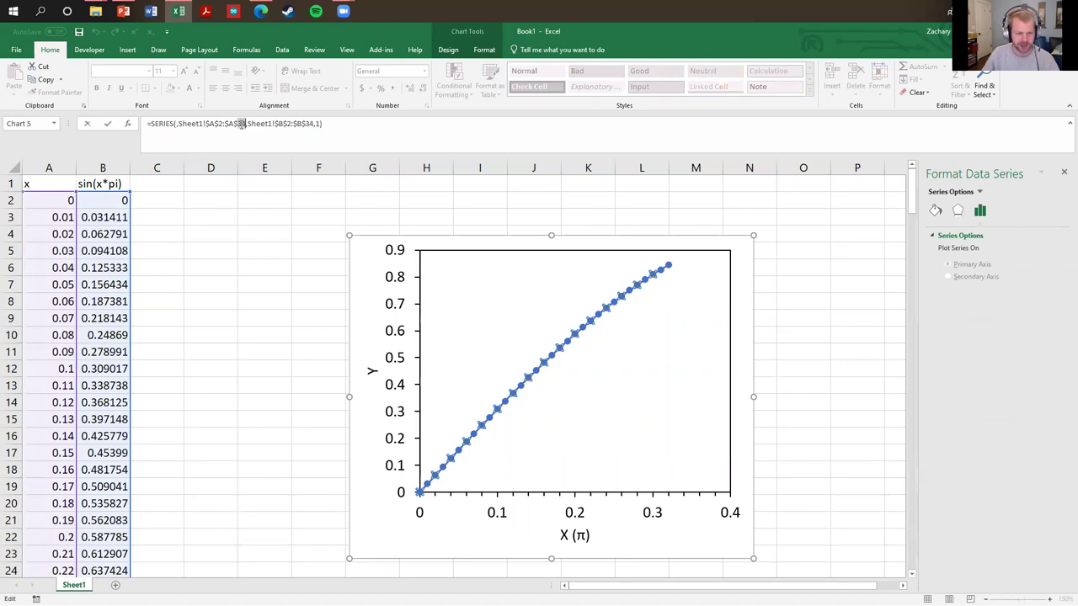
text(202)
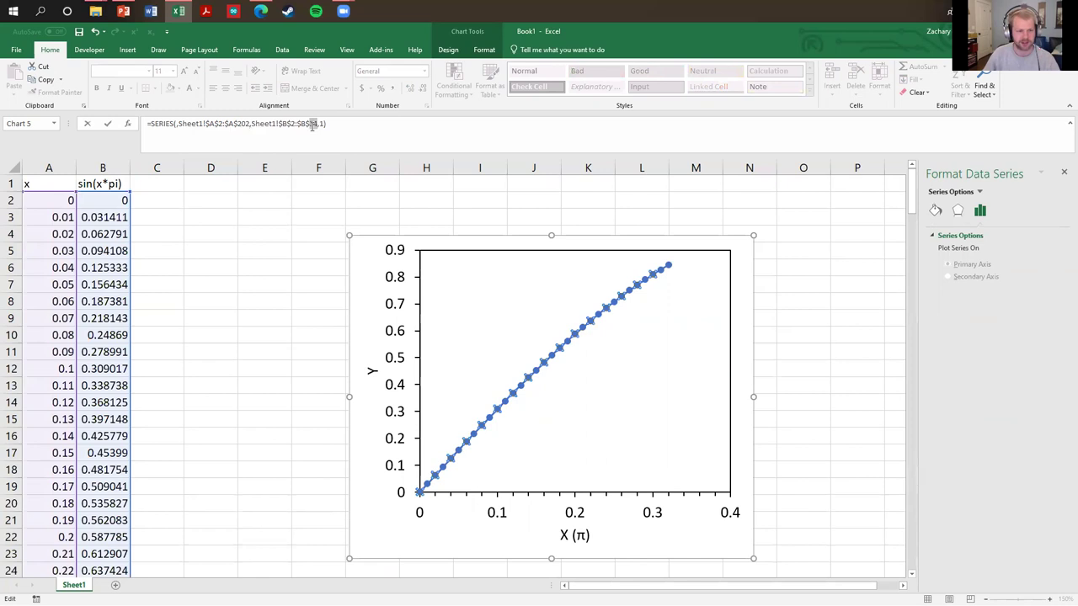
double_click(315, 124)
text(202)
key(Return)
click(323, 443)
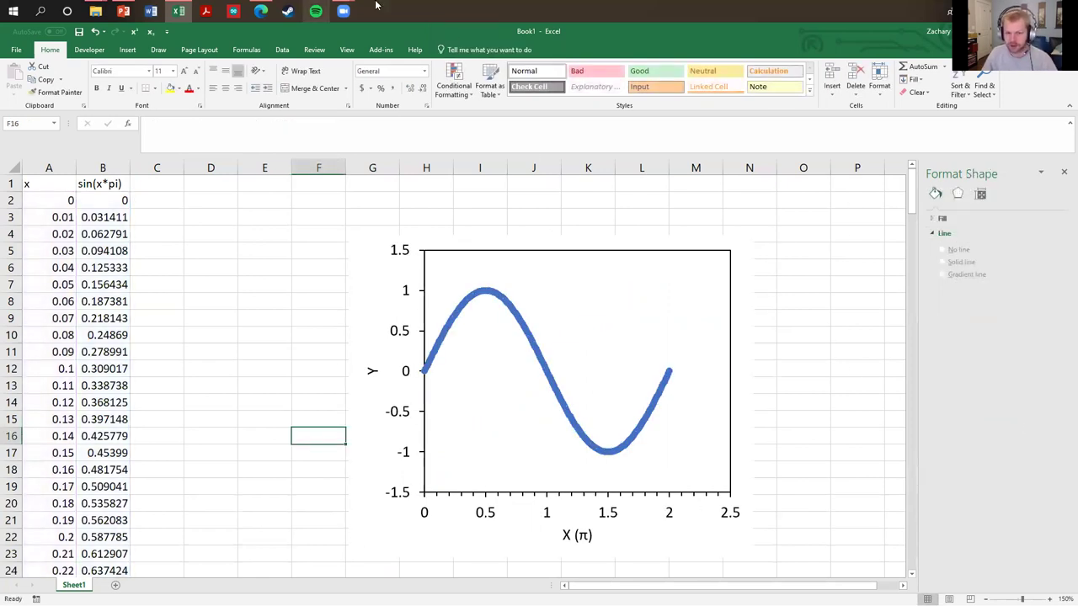
- Move the chart closer to the data, over columns D to K
drag(767, 524, 604, 498)
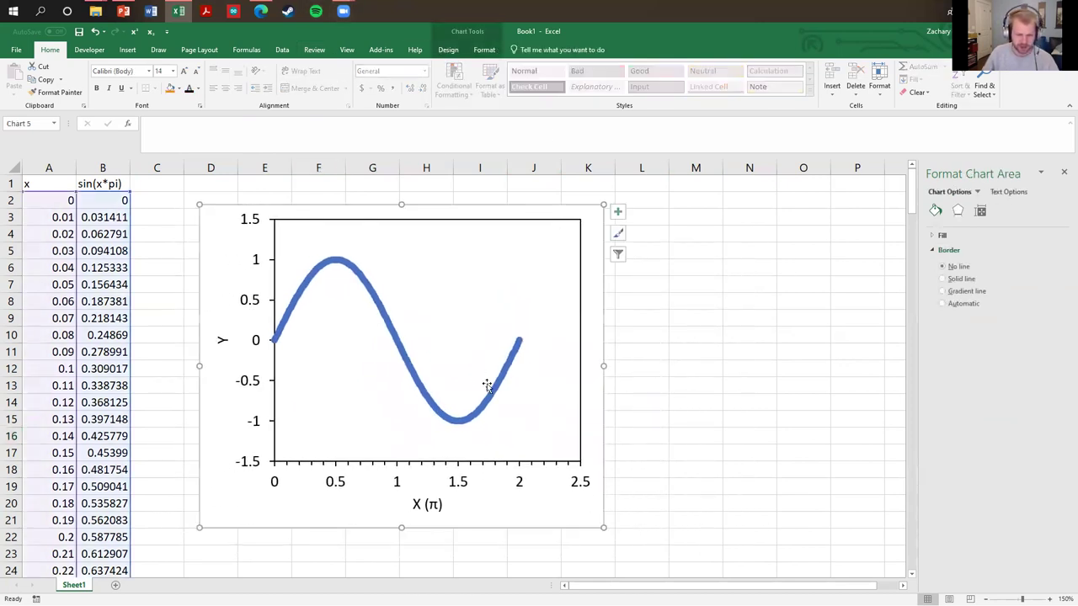
click(475, 52)
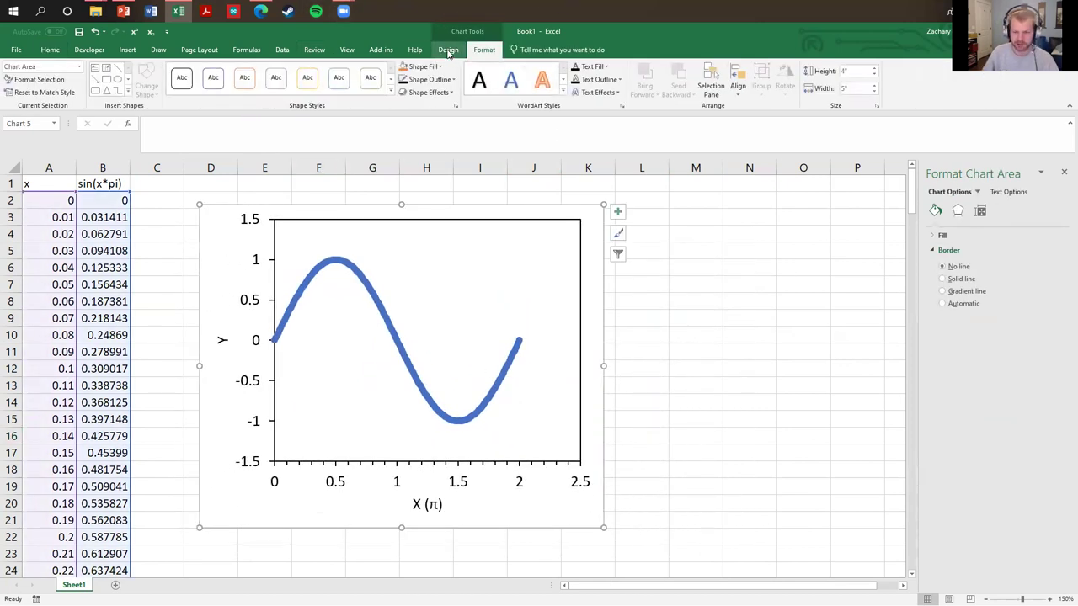
click(449, 52)
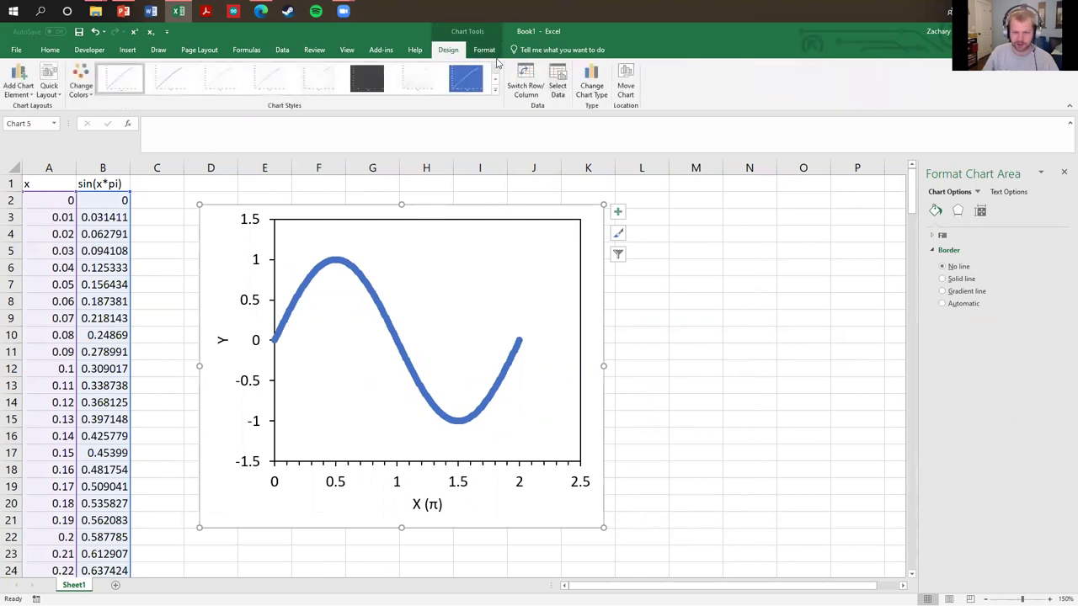
click(485, 50)
- Try the None marker option on the sine series and set the markers back to Automatic
click(372, 305)
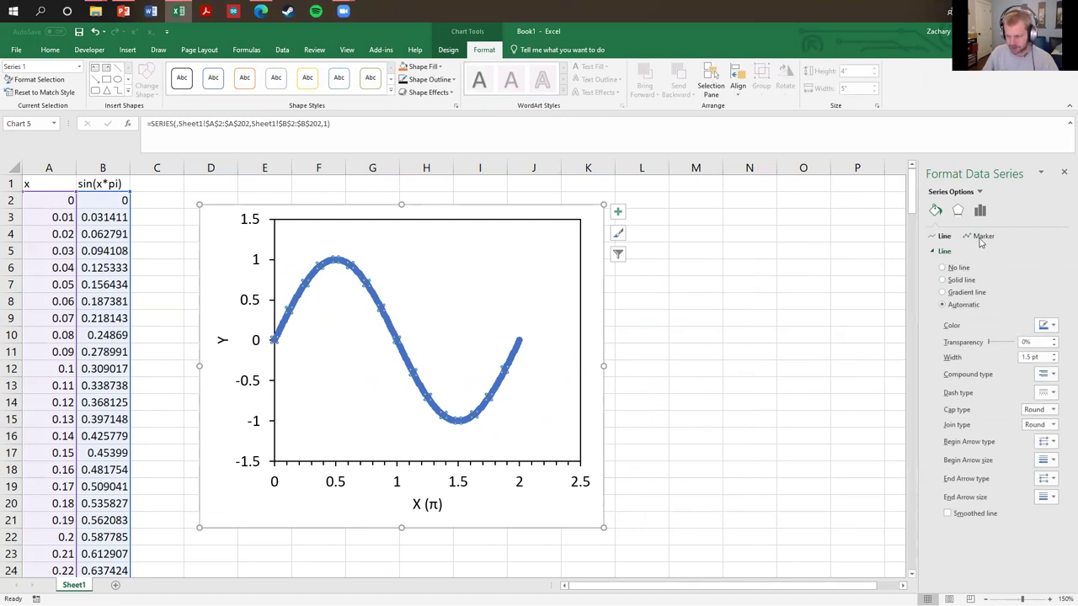
click(981, 237)
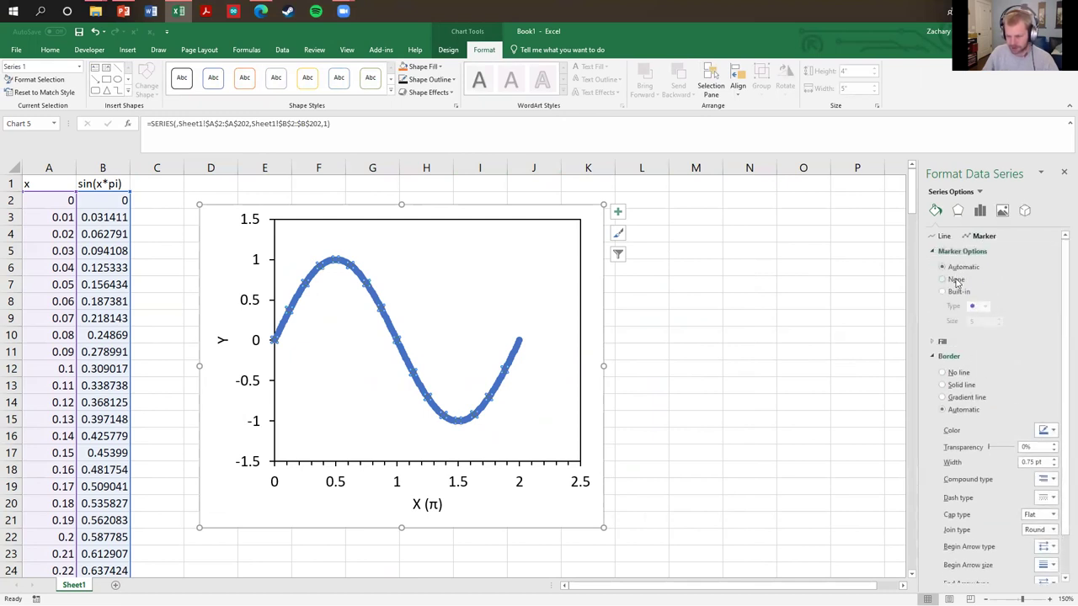
click(955, 280)
click(964, 267)
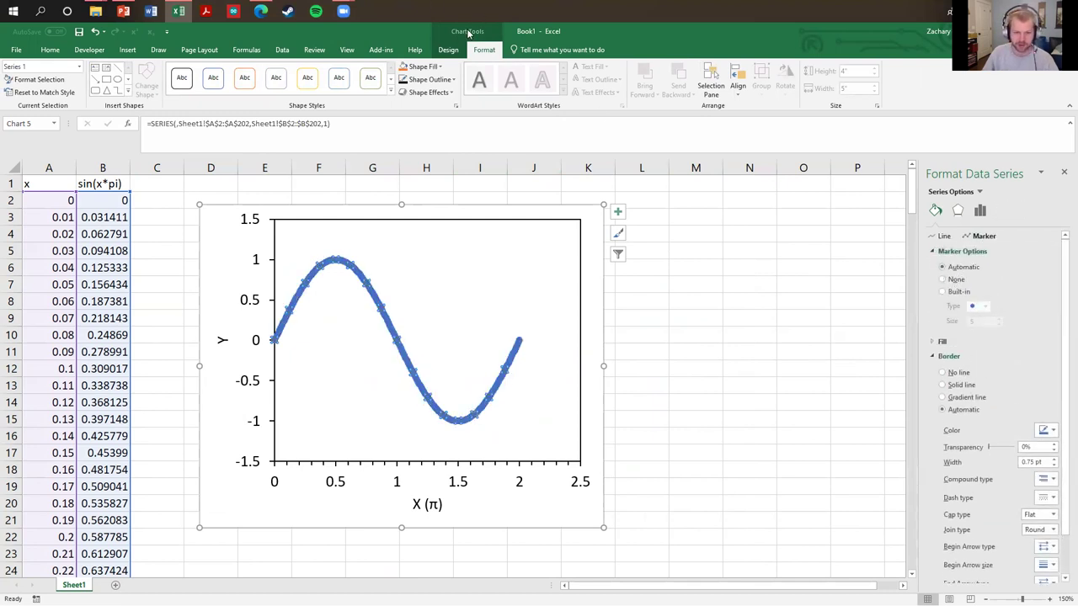
- Change the chart type to Scatter with Straight Lines
click(448, 49)
click(592, 84)
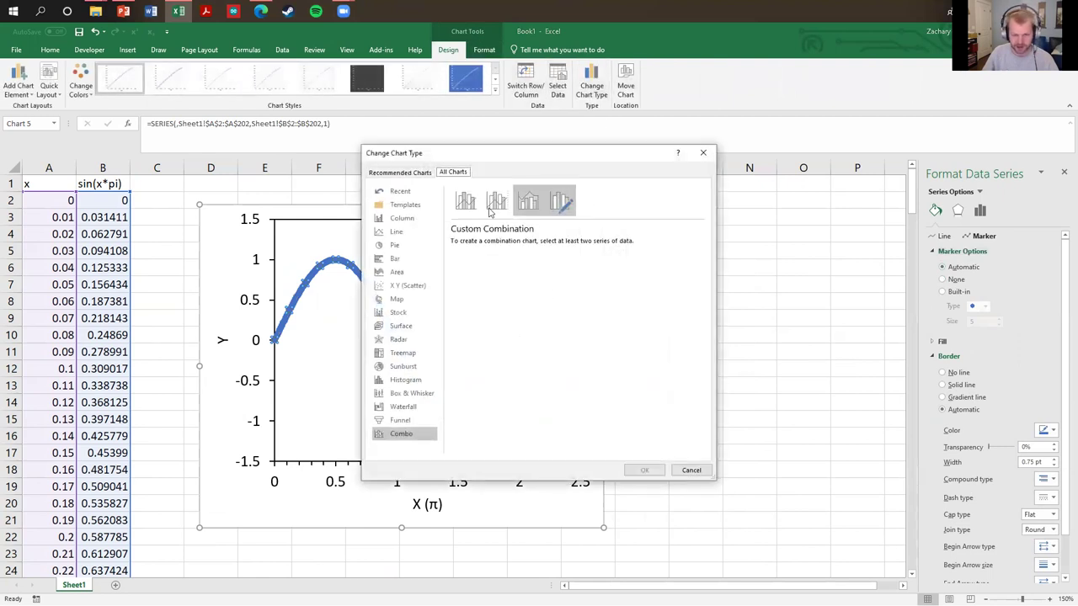
click(407, 286)
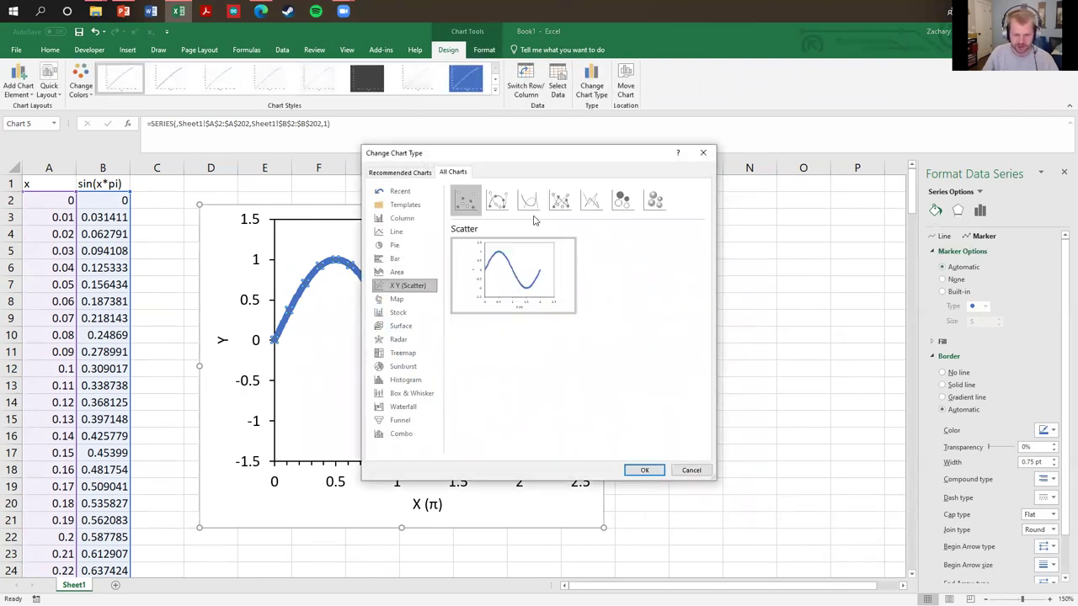
click(591, 200)
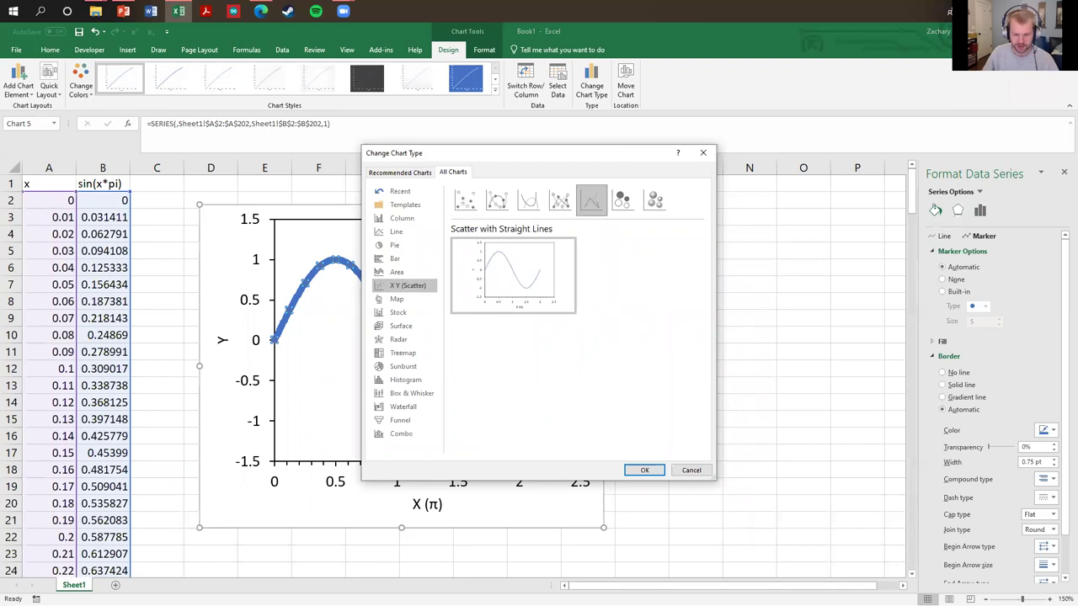
click(645, 469)
click(697, 456)
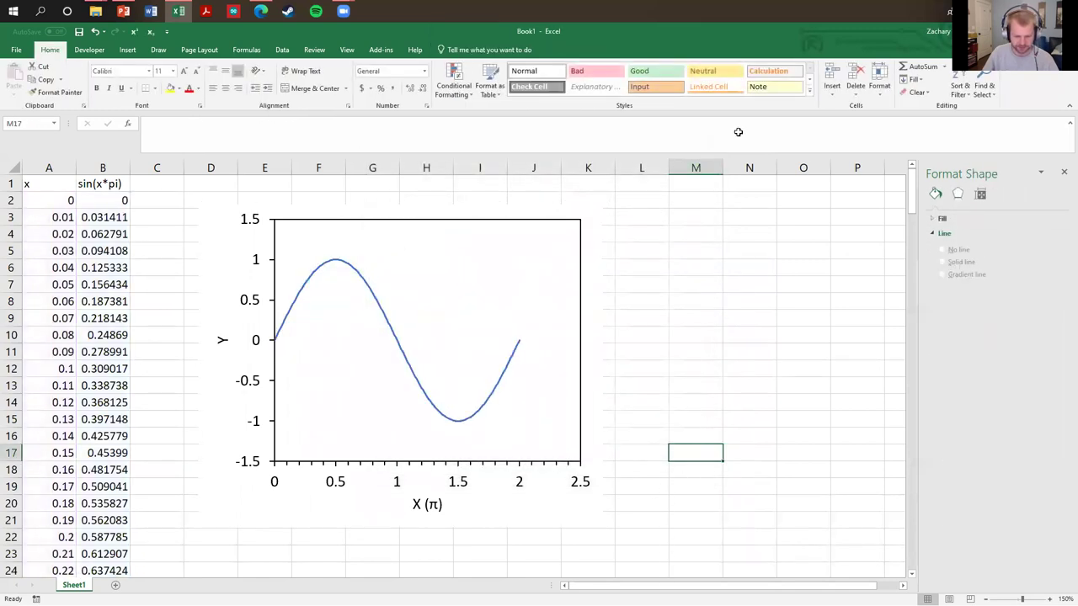
- Shift the chart over columns E to L and set the horizontal axis's minor unit to 0.25
drag(288, 508, 353, 512)
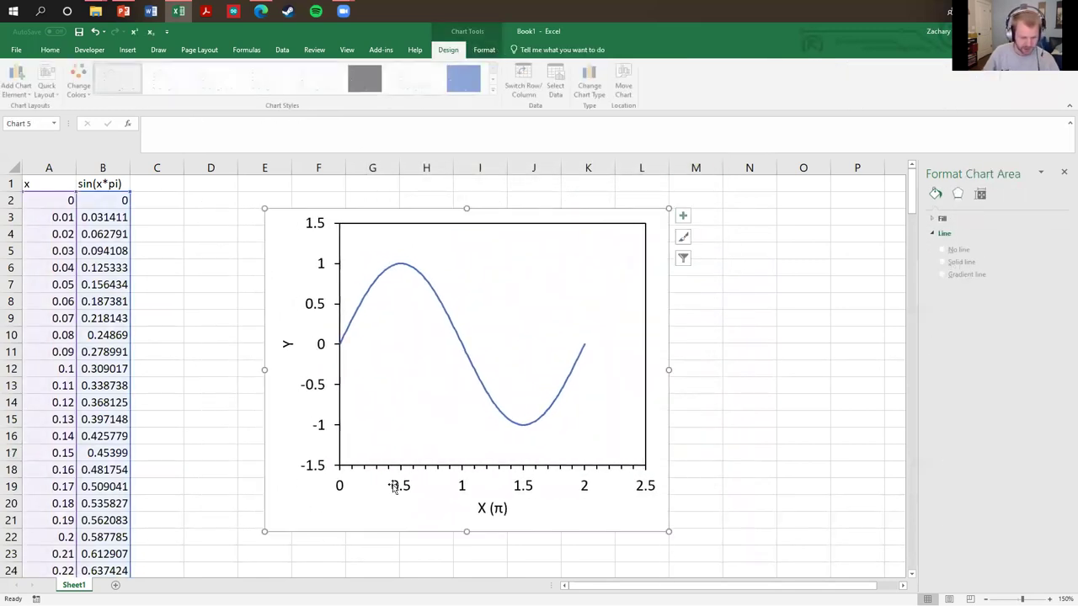
click(395, 486)
click(1002, 213)
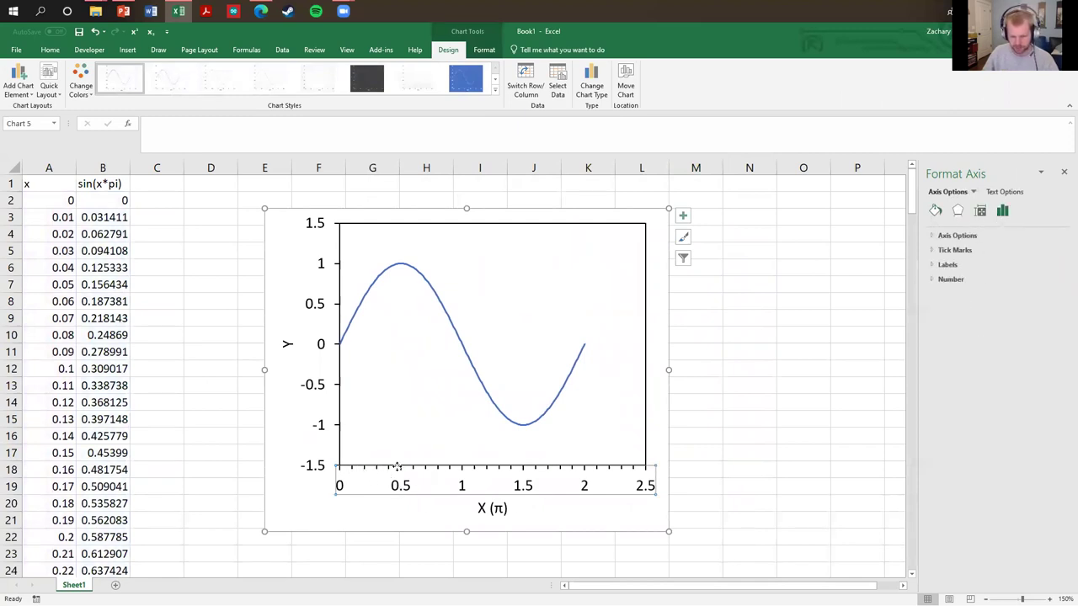
click(958, 236)
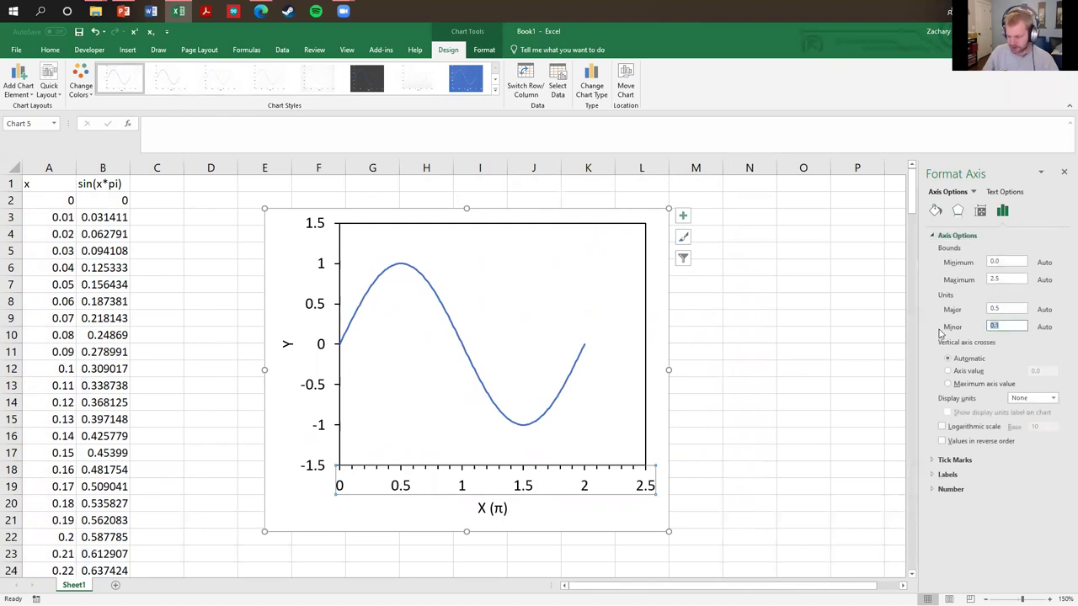
text(0.25)
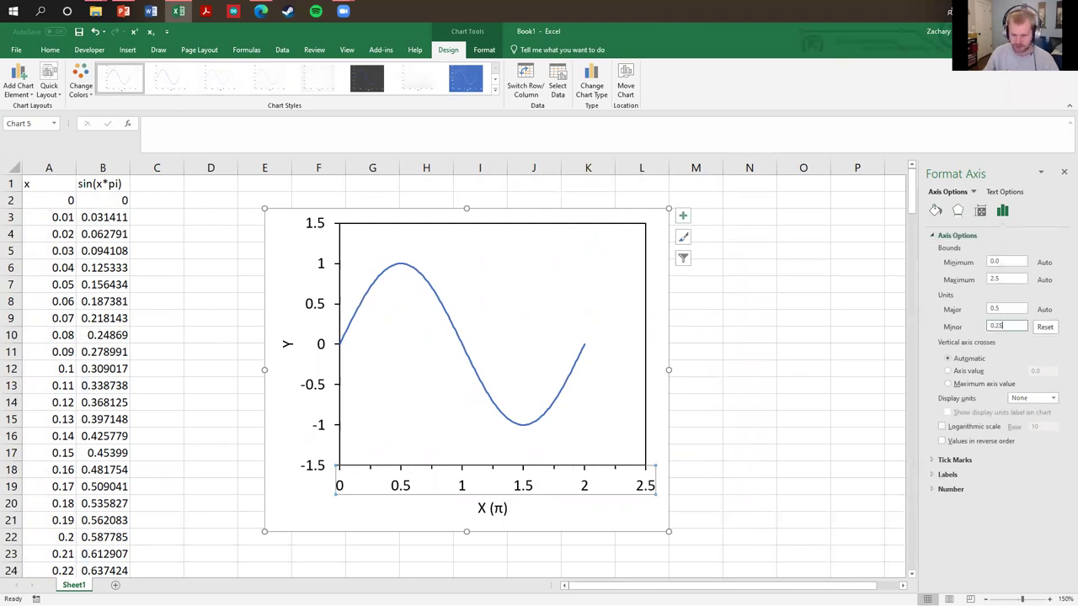
click(794, 480)
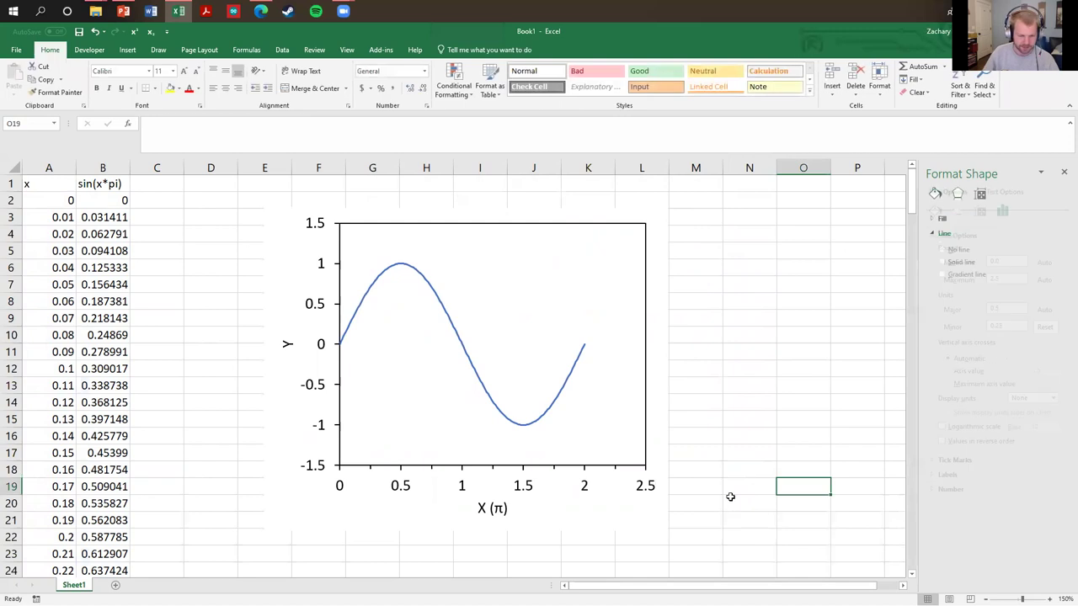
click(155, 291)
mouse_move(303, 262)
mouse_down()
mouse_move(282, 277)
mouse_move(292, 274)
mouse_up()
click(212, 230)
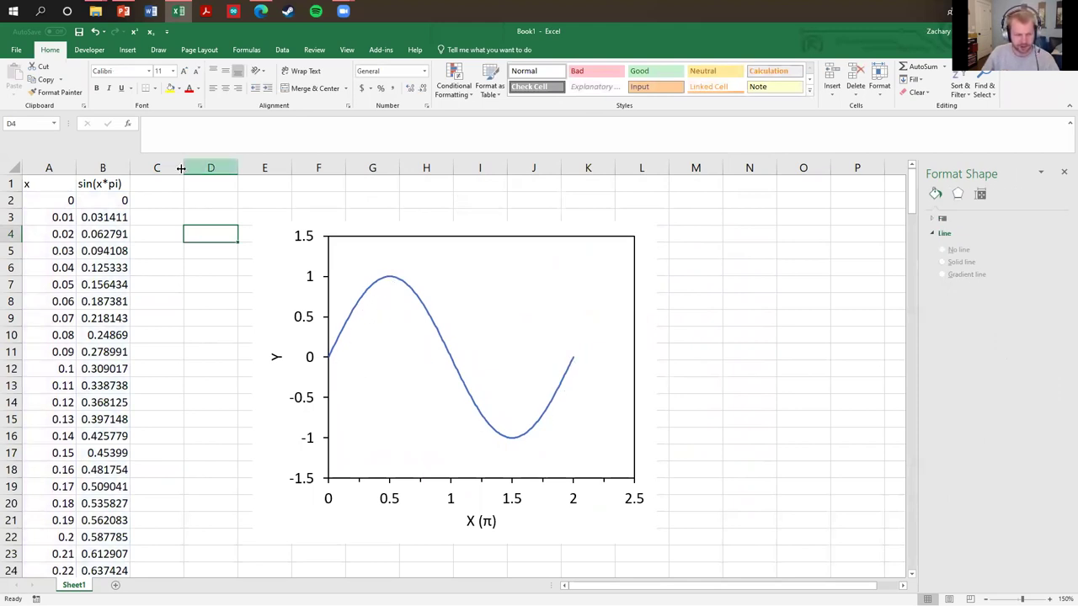
click(126, 51)
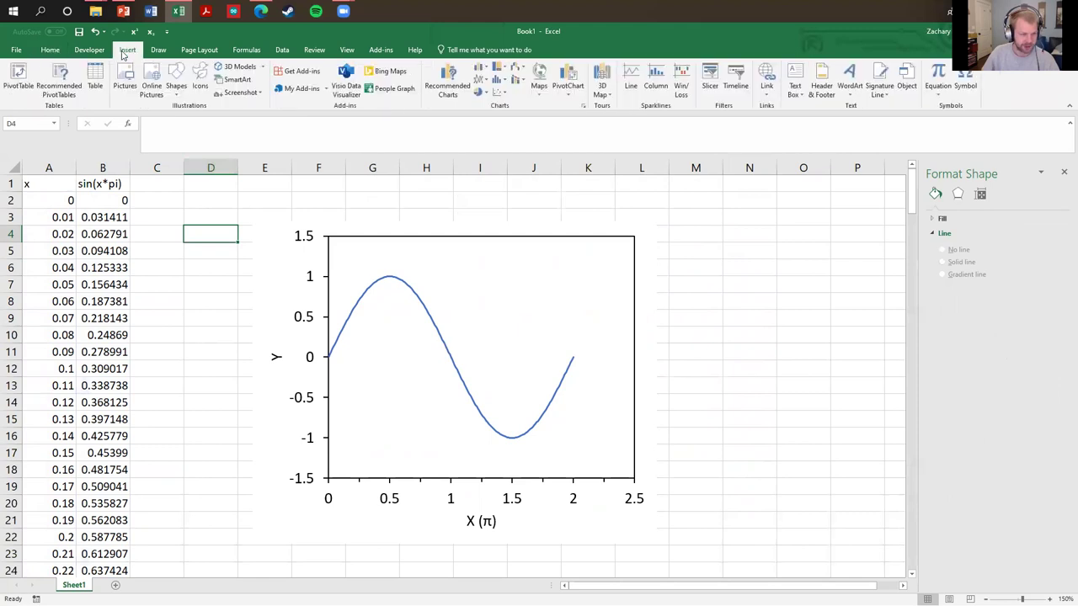
click(176, 91)
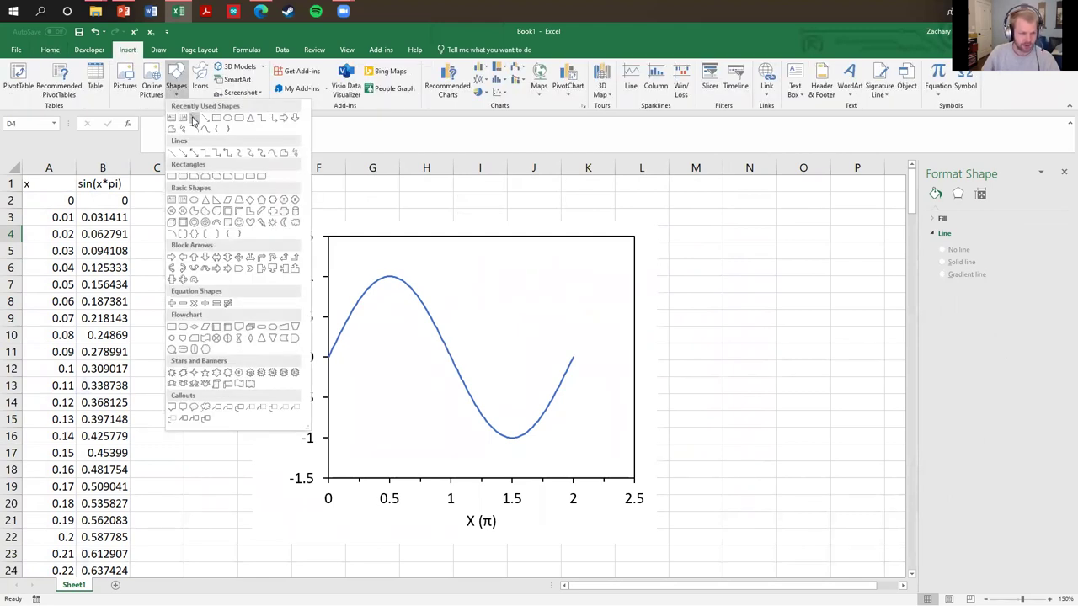
click(194, 119)
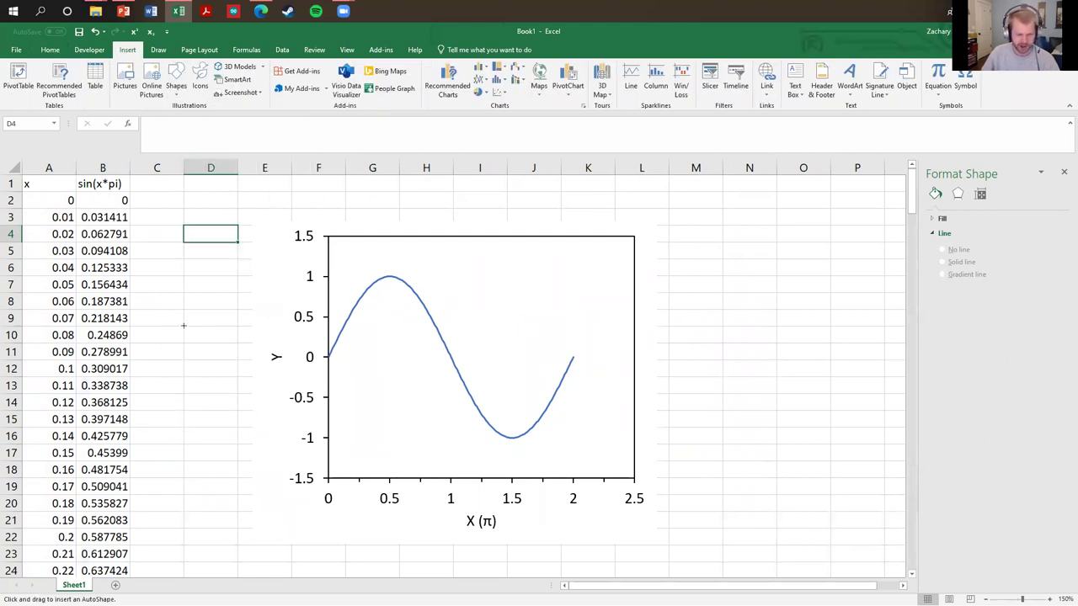
key(Escape)
drag(257, 286, 298, 286)
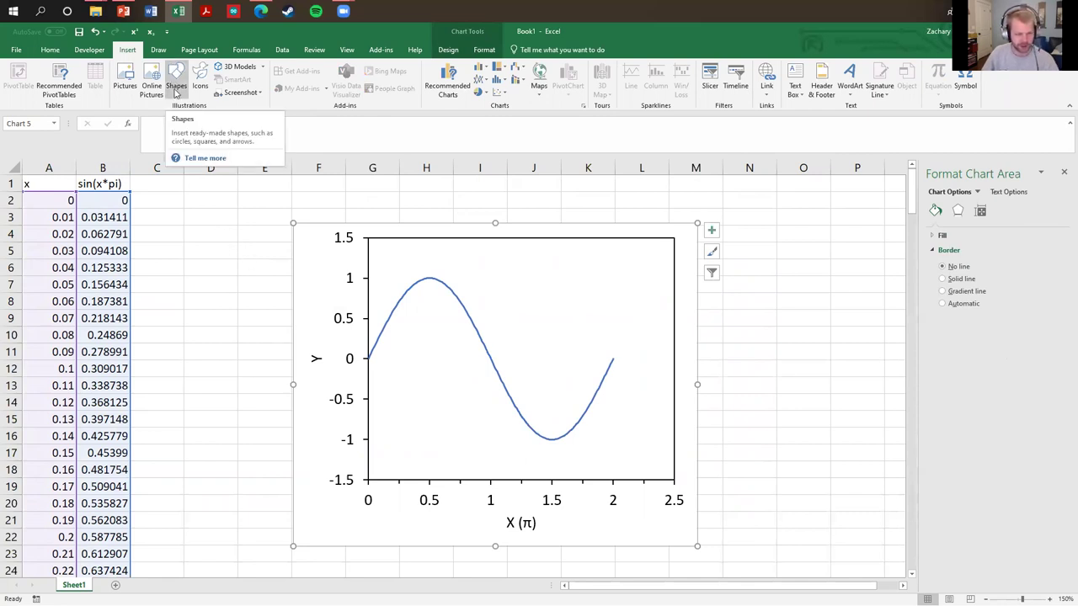
click(179, 91)
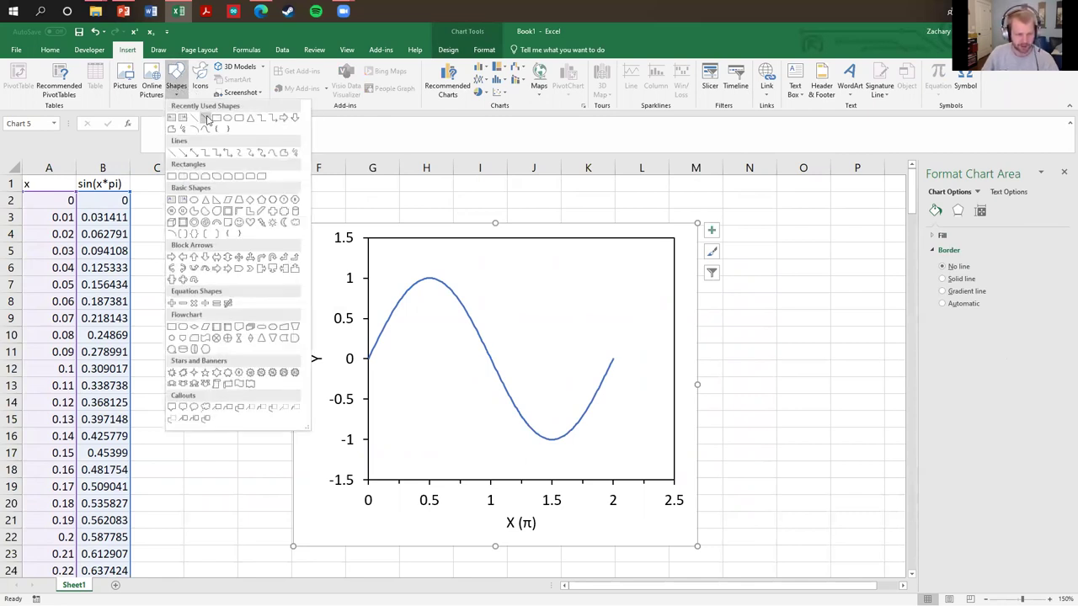
click(187, 87)
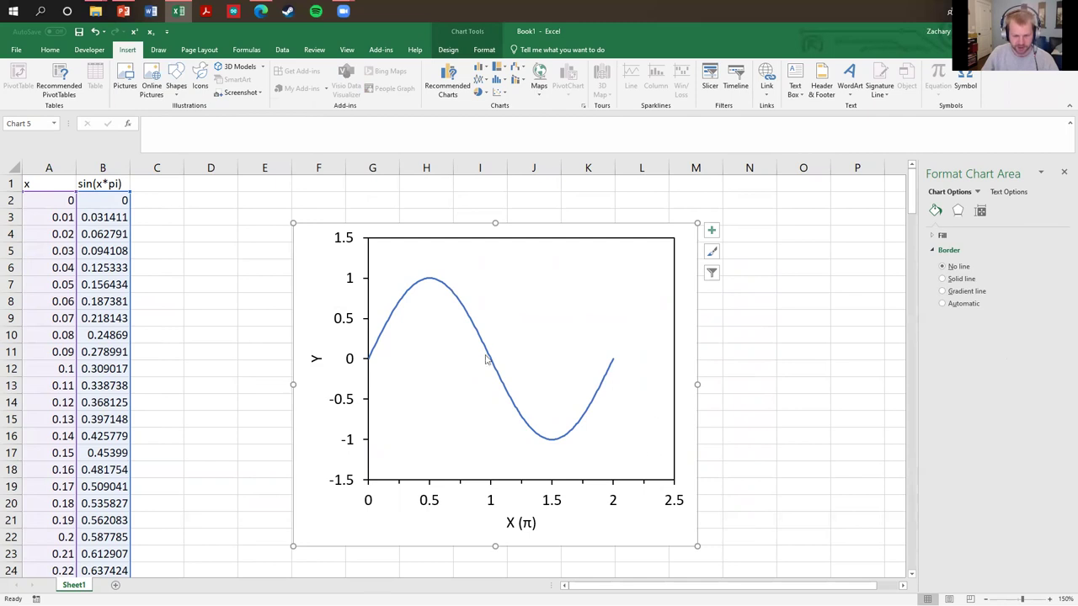
drag(310, 303, 303, 291)
key(Escape)
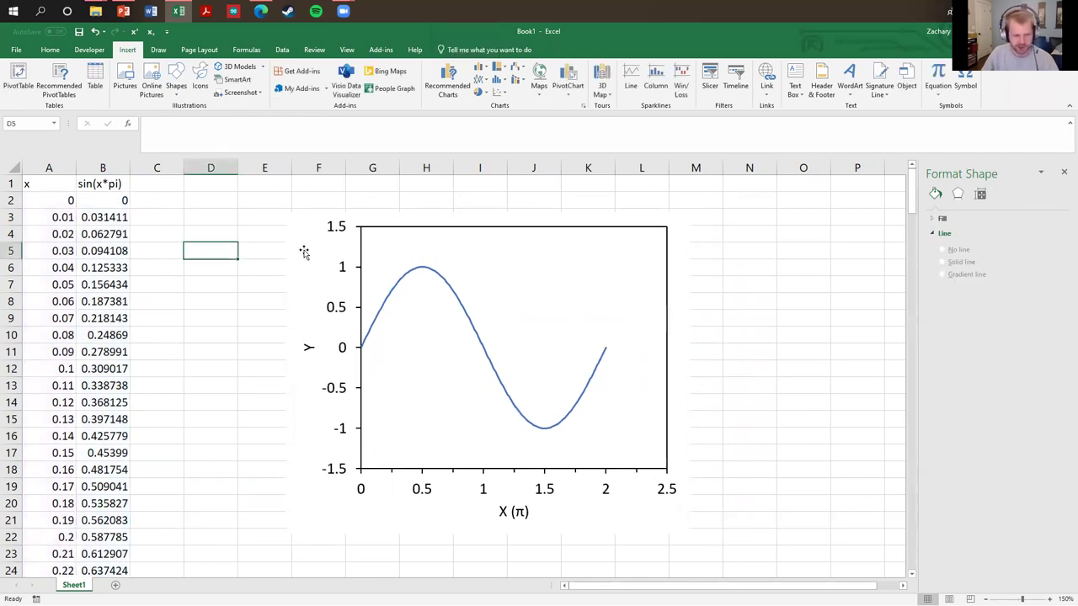
- With the chart selected, draw a straight line in it from the curve's start at (0, 0) to its peak at (0.5, 1)
click(304, 253)
click(176, 80)
click(198, 121)
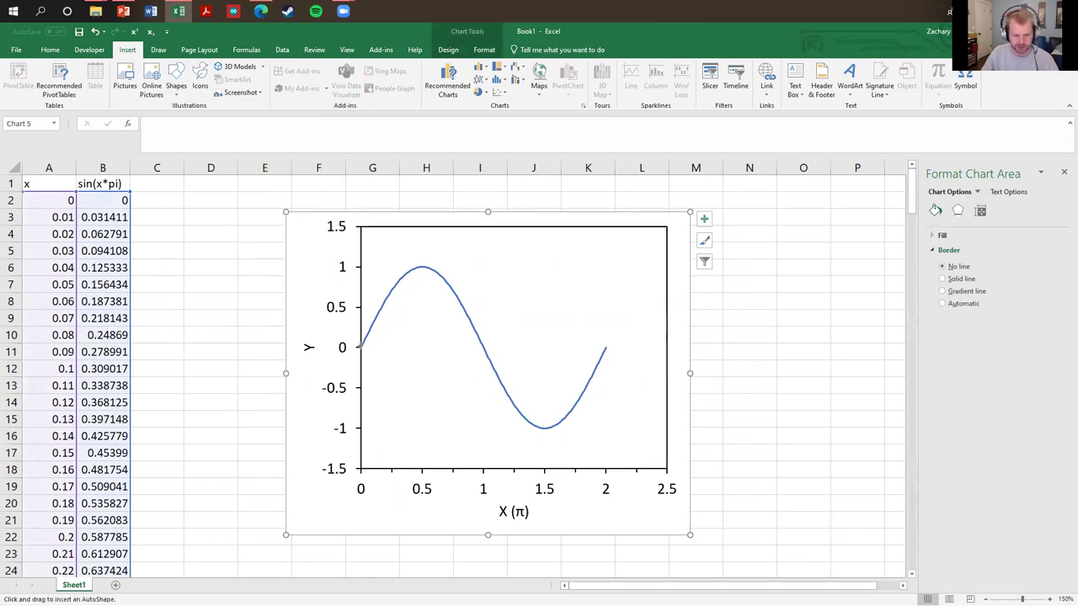
drag(420, 267, 421, 267)
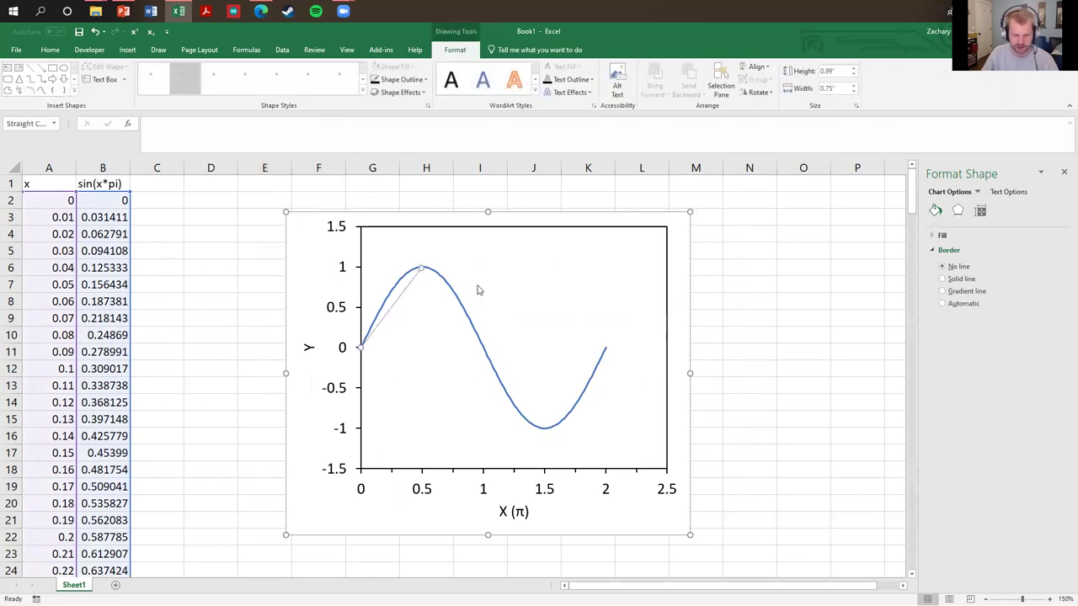
- Set the drawn line's outline weight to 2.25 pt and deselect it
click(403, 80)
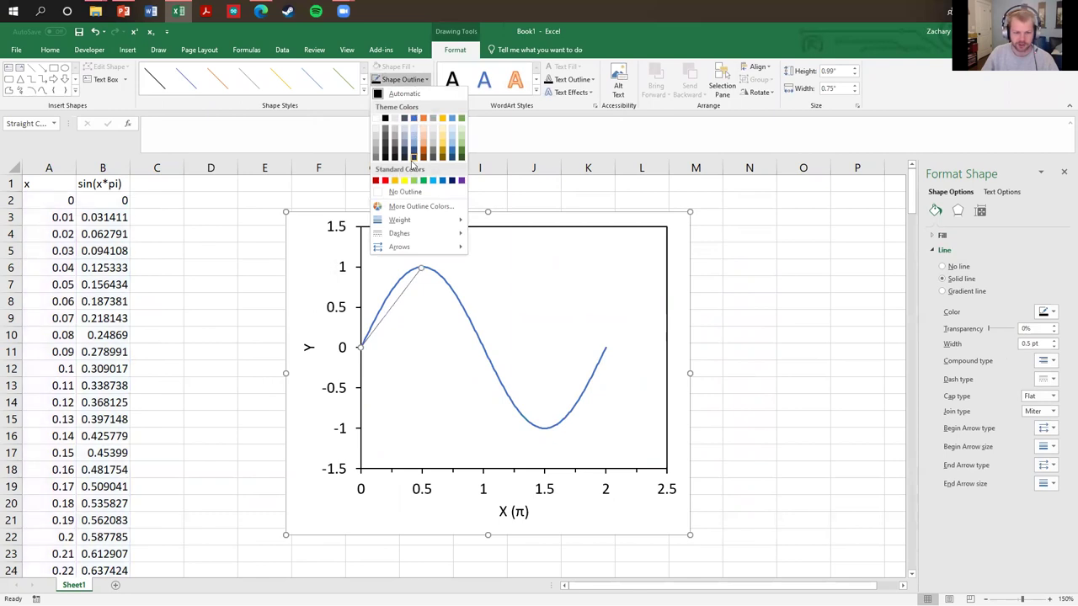
mouse_move(413, 219)
click(502, 284)
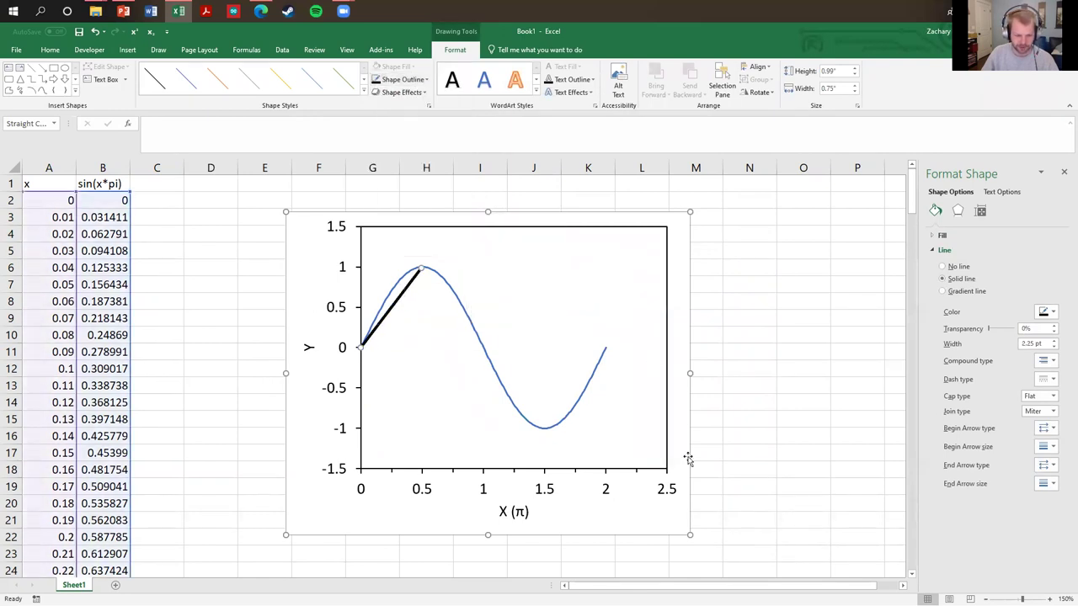
click(235, 378)
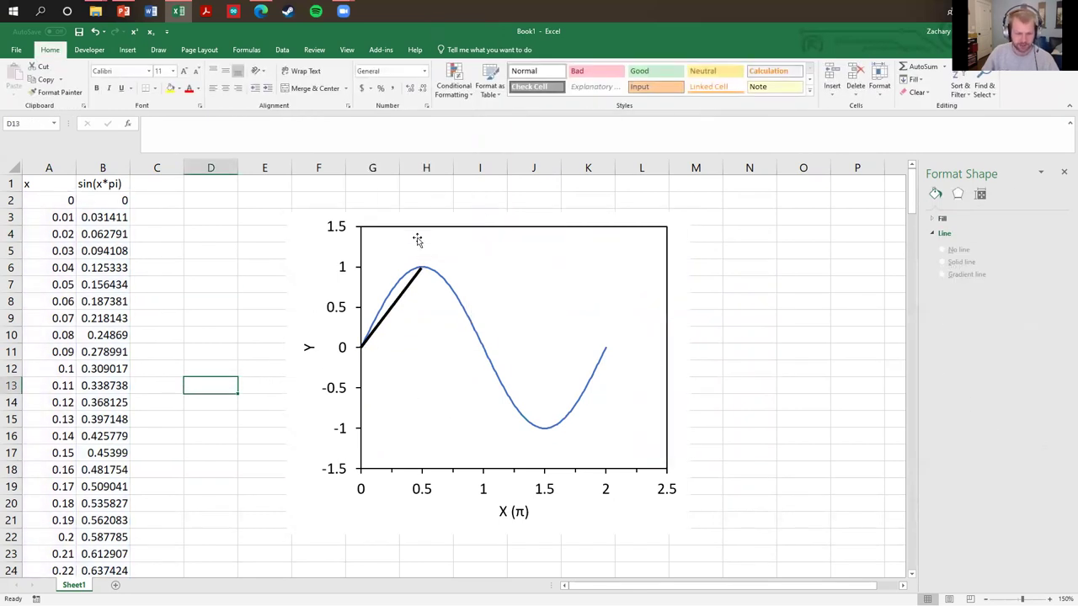
- Move the chart a little to check whether the drawn line moves along with it
drag(304, 259, 404, 280)
click(428, 290)
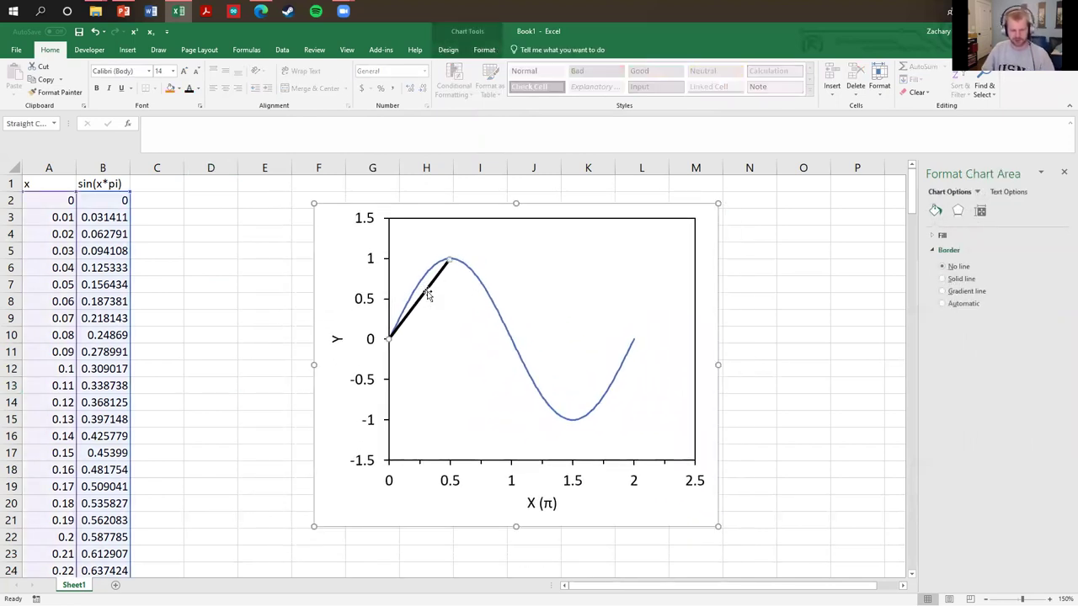
click(169, 233)
click(320, 258)
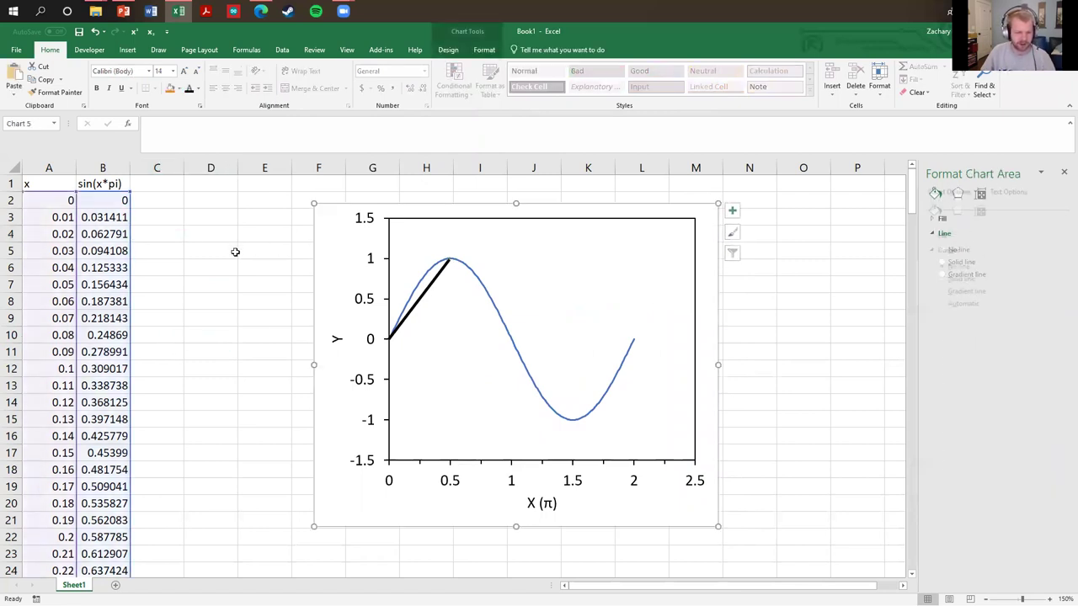
- With the chart deselected, draw a straight line over it from the curve's peak to about x = 1
click(226, 250)
click(127, 49)
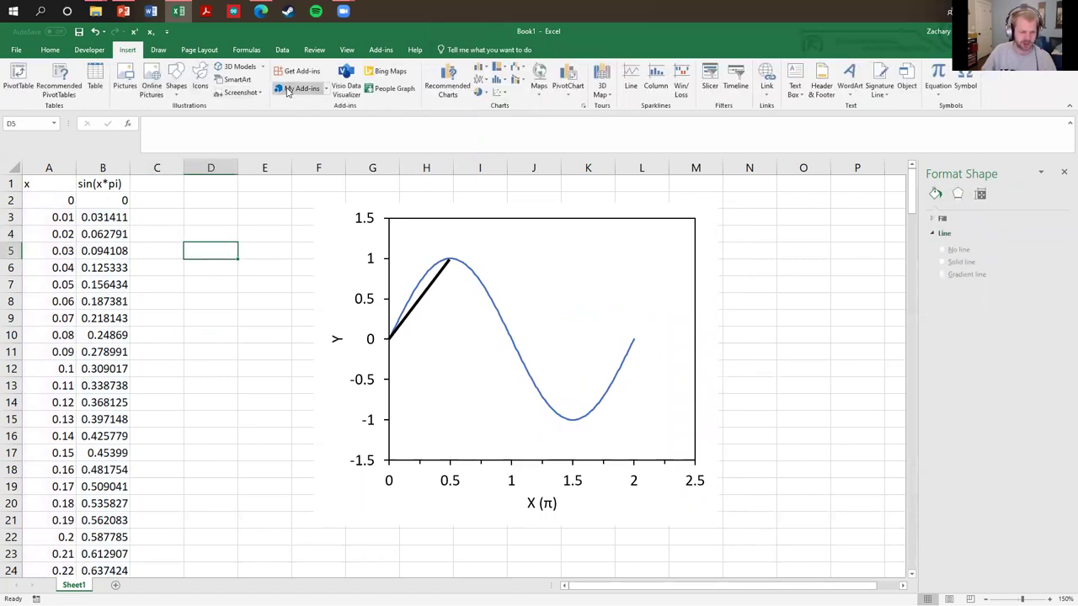
click(176, 82)
click(200, 120)
click(176, 82)
click(195, 119)
mouse_move(448, 261)
mouse_down()
mouse_move(517, 356)
mouse_move(511, 347)
mouse_up()
drag(160, 369, 160, 354)
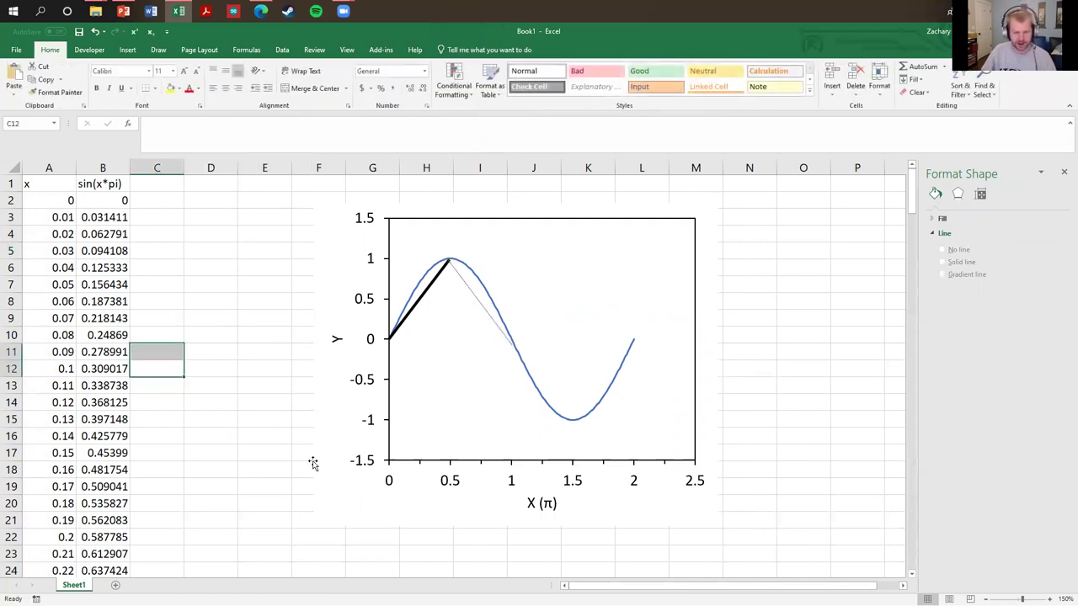
- Move the chart away from the thin loose line and delete that line
drag(331, 447, 253, 428)
click(471, 293)
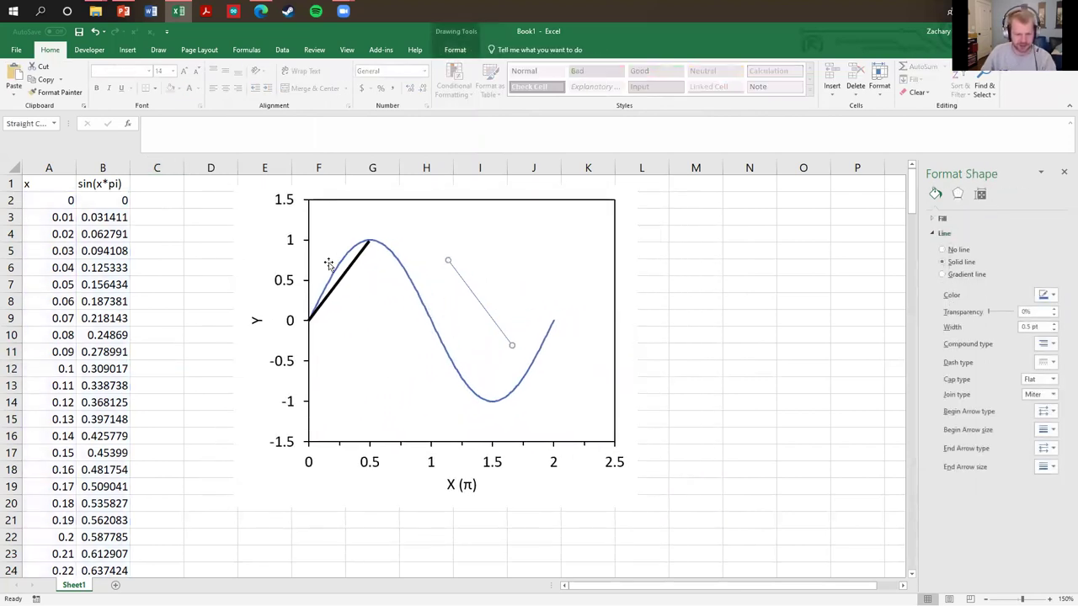
key(Delete)
- Duplicate the thick line inside the chart and fit the copy from the peak at (0.5, 1) to the trough at (1.5, -1)
click(144, 300)
click(157, 268)
click(371, 246)
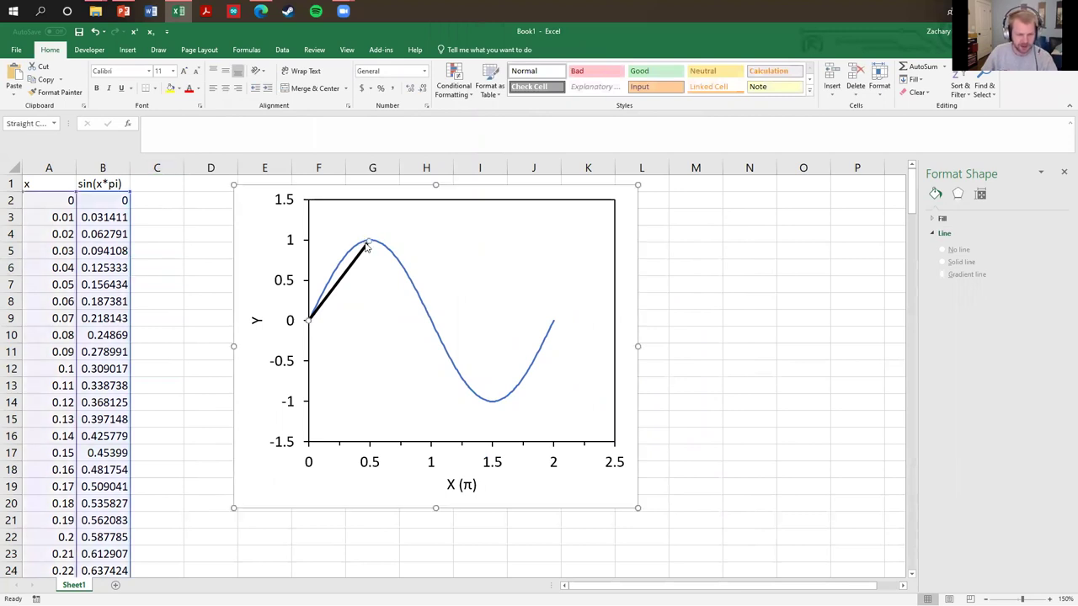
click(371, 252)
drag(370, 263, 371, 242)
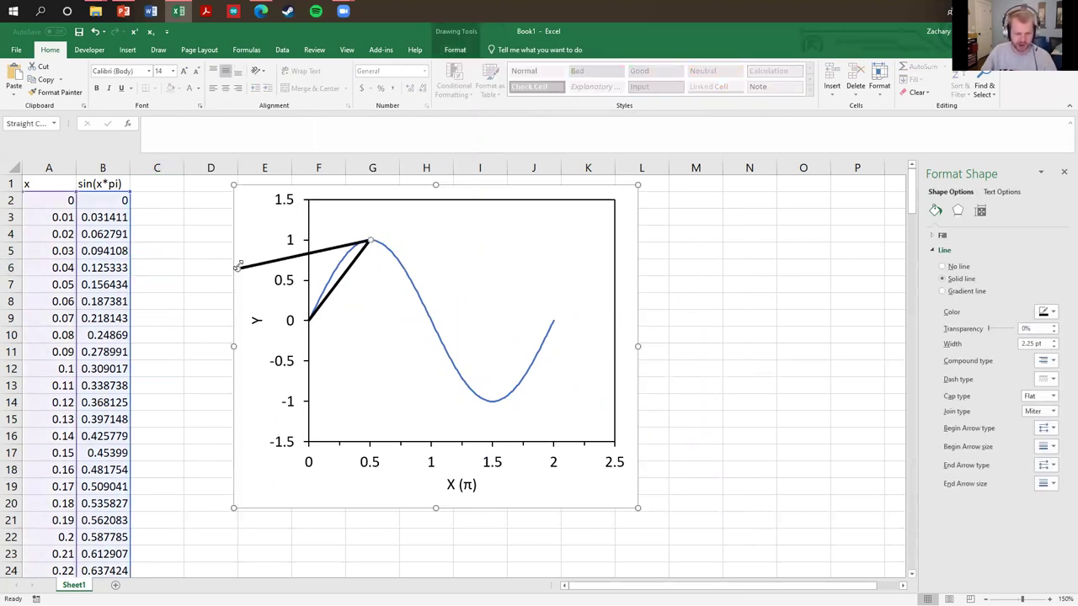
drag(237, 269, 491, 403)
- Paste another copy of the line, fit it from the trough to the curve's end at (2, 0), and move the chart over columns H to O
key(ctrl+v)
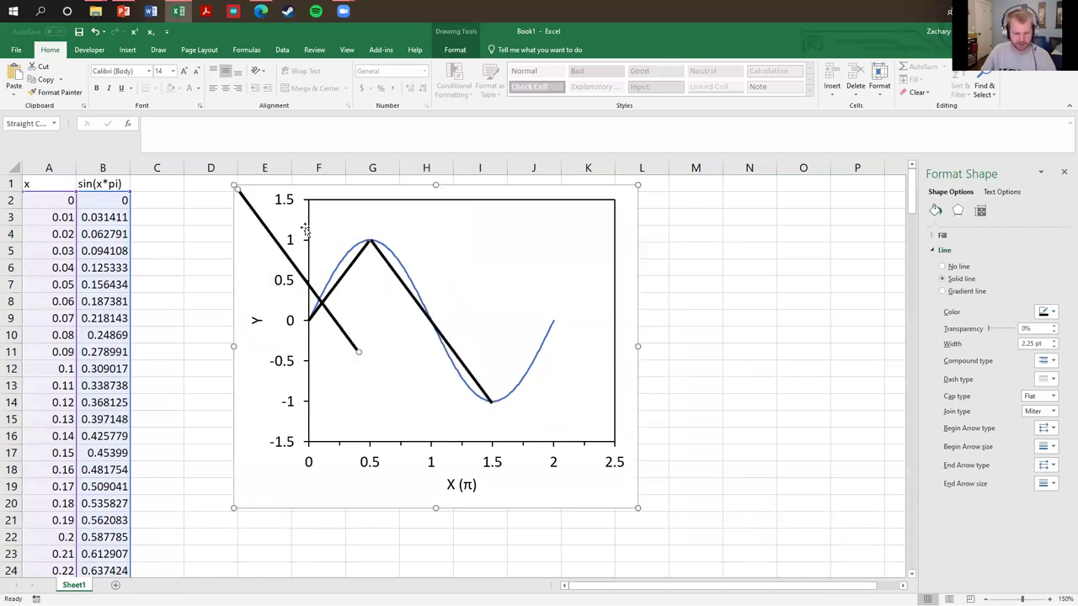
drag(284, 253, 418, 338)
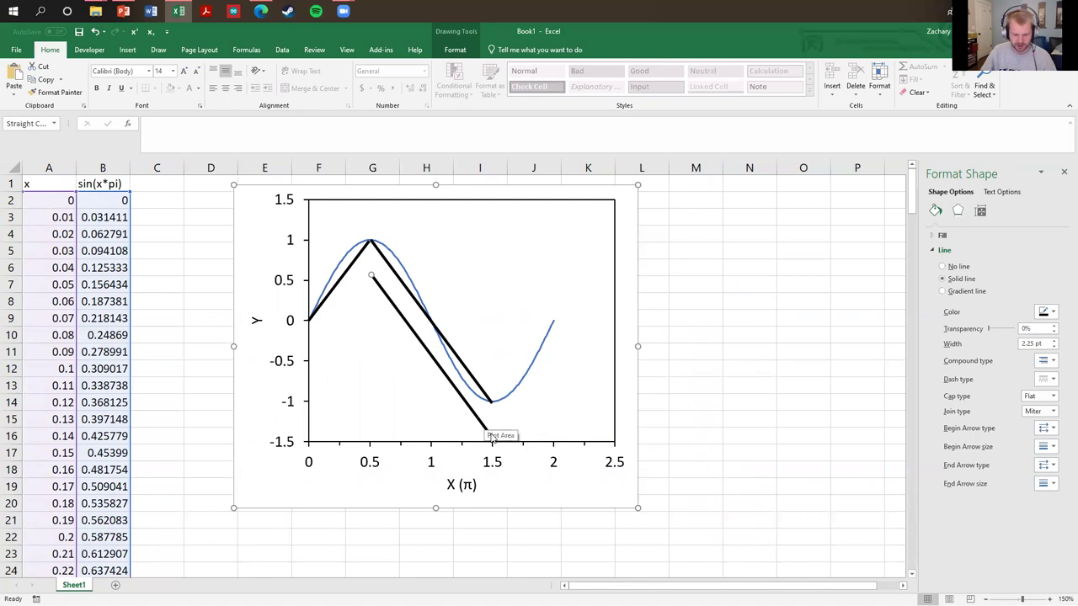
drag(491, 437, 491, 401)
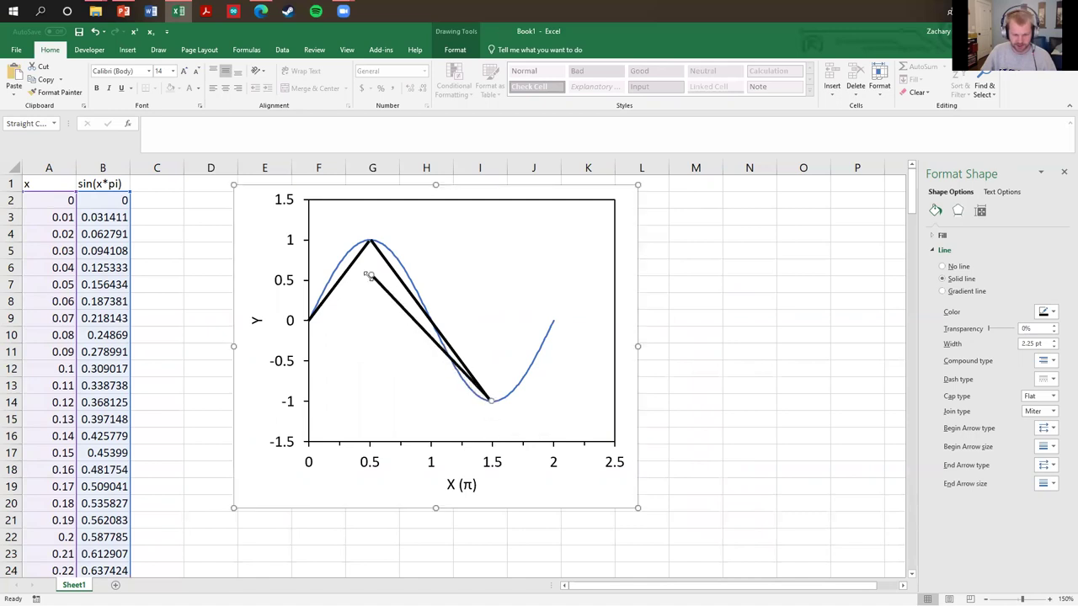
drag(371, 275, 554, 320)
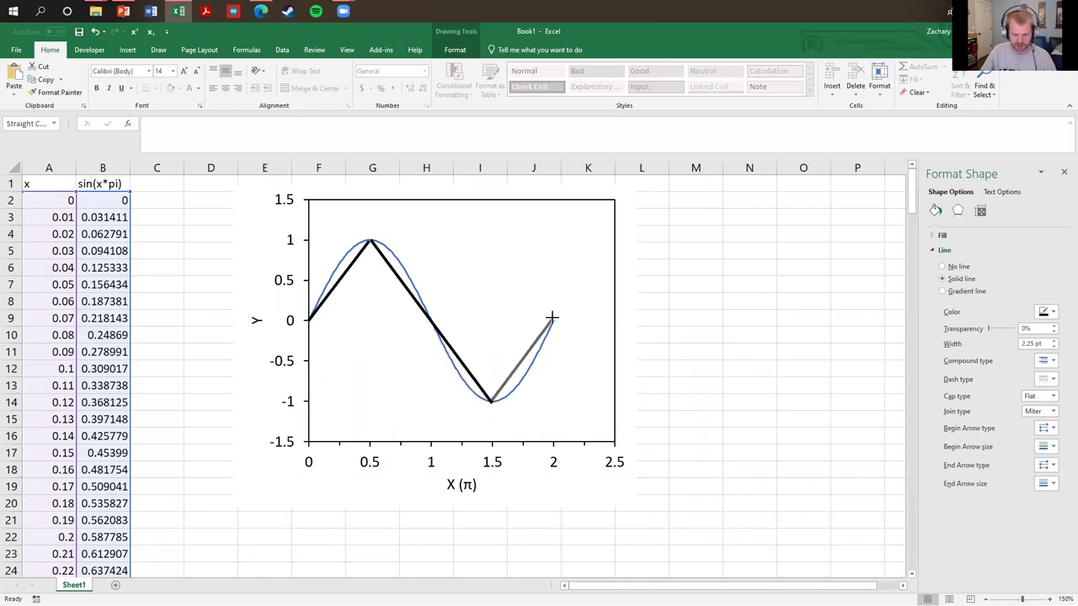
click(761, 352)
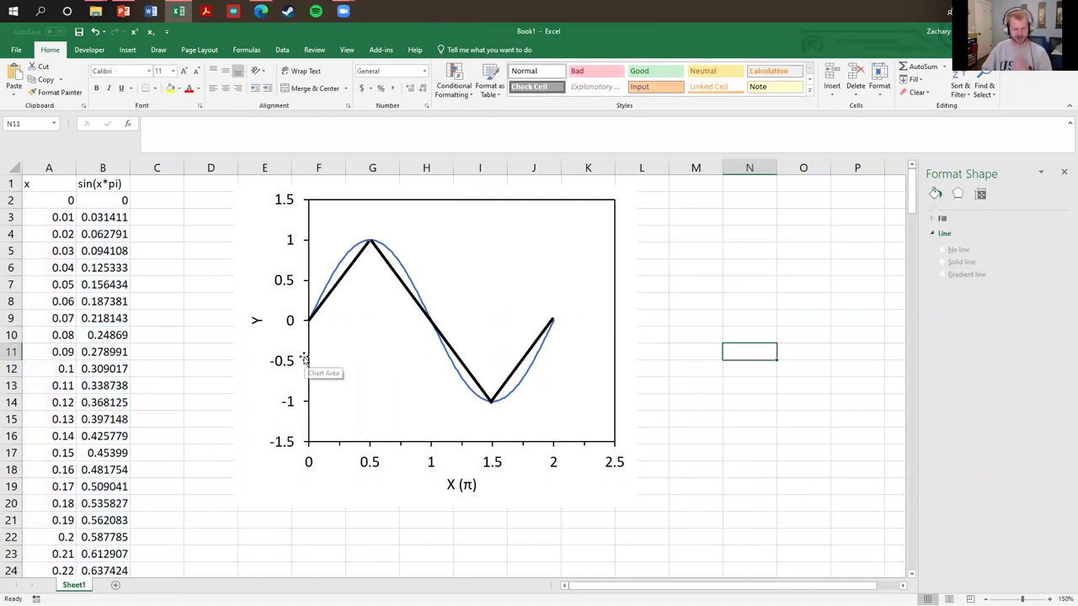
drag(286, 305, 455, 328)
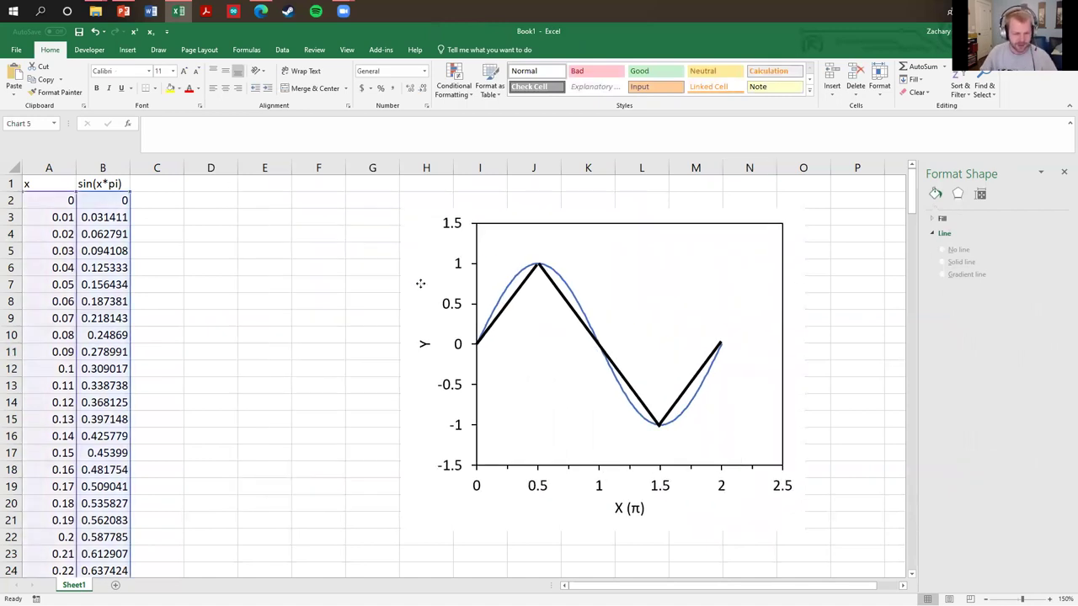
- Enter the header "y=mx+b" in cell C1
click(160, 229)
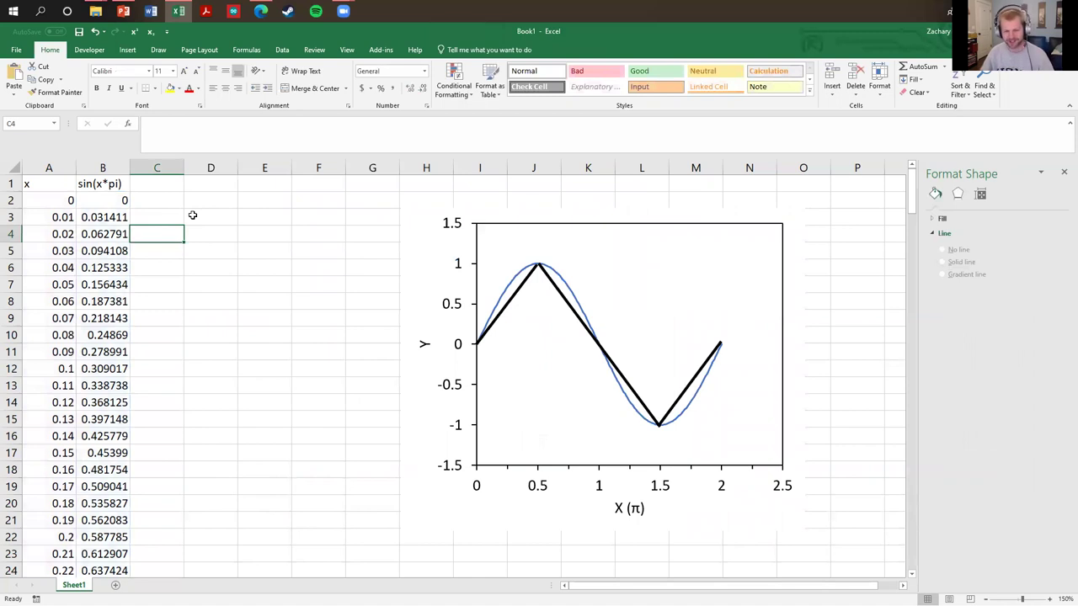
click(161, 178)
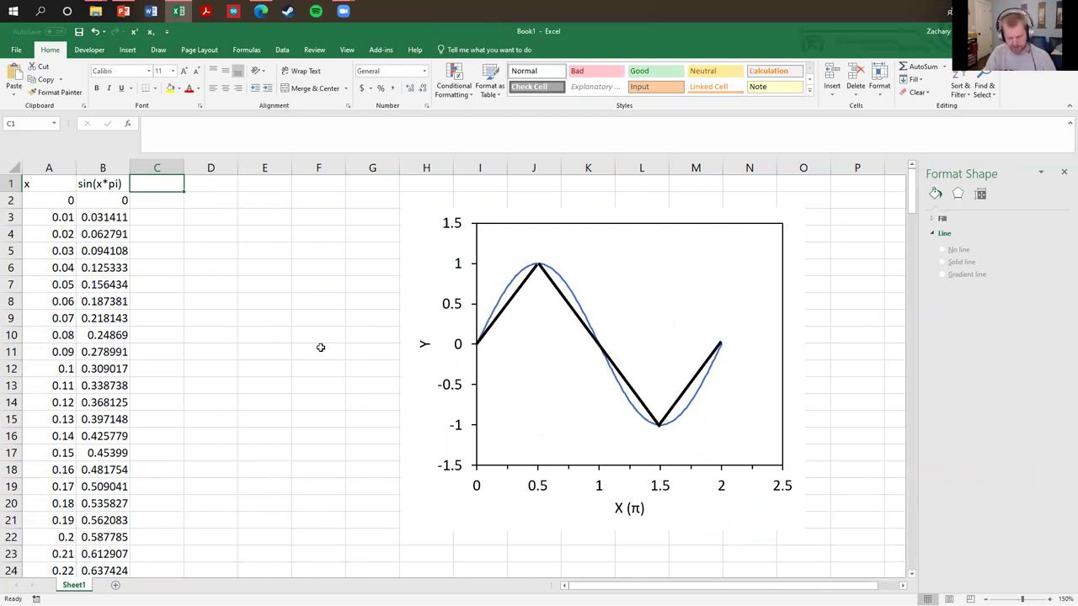
text(y=mx+)
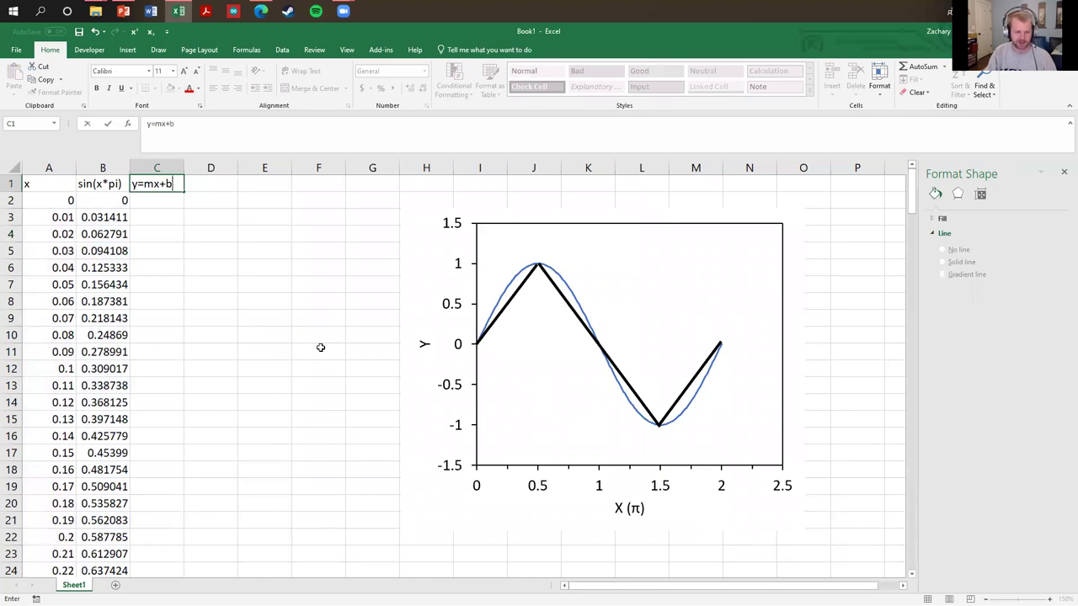
text(b)
key(Return)
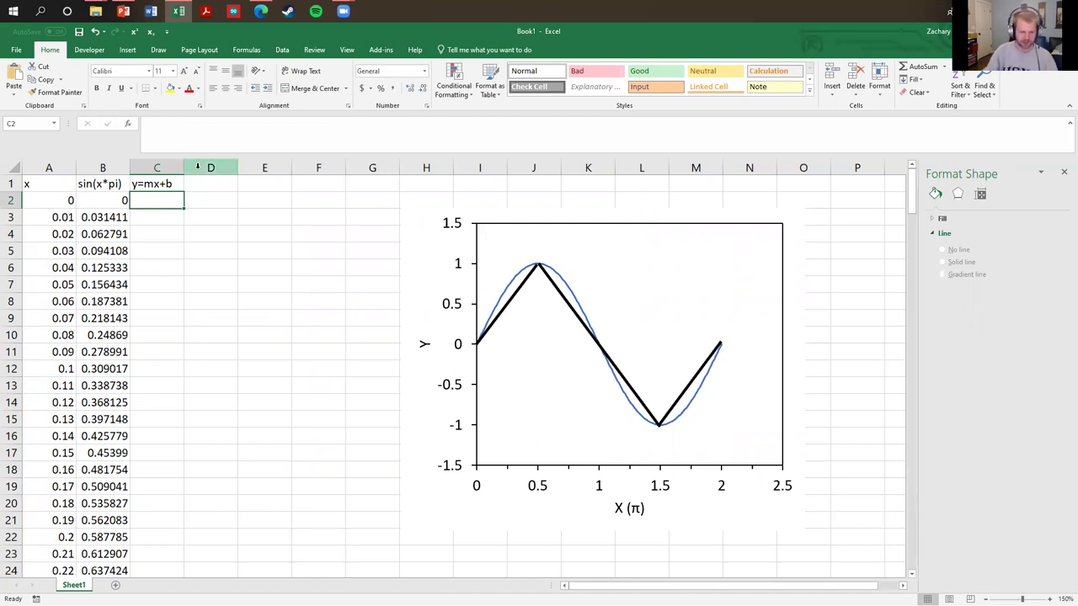
- Enter the formula =2*A2 in C2 and fill it down the column alongside the existing data
text(=2*)
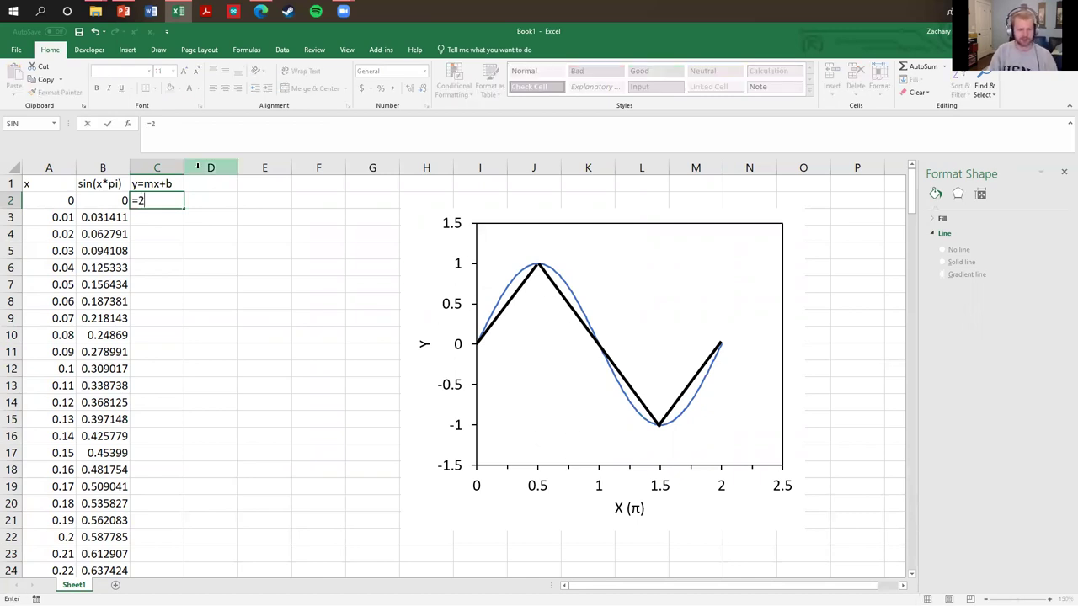
key(Left)
key(Left)
key(Return)
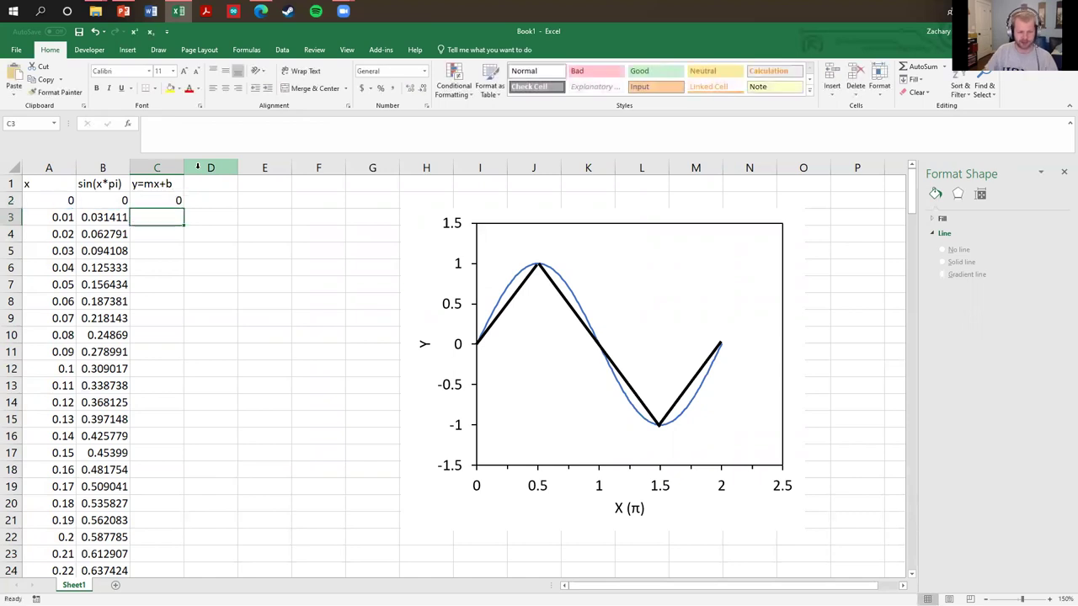
click(179, 200)
double_click(184, 207)
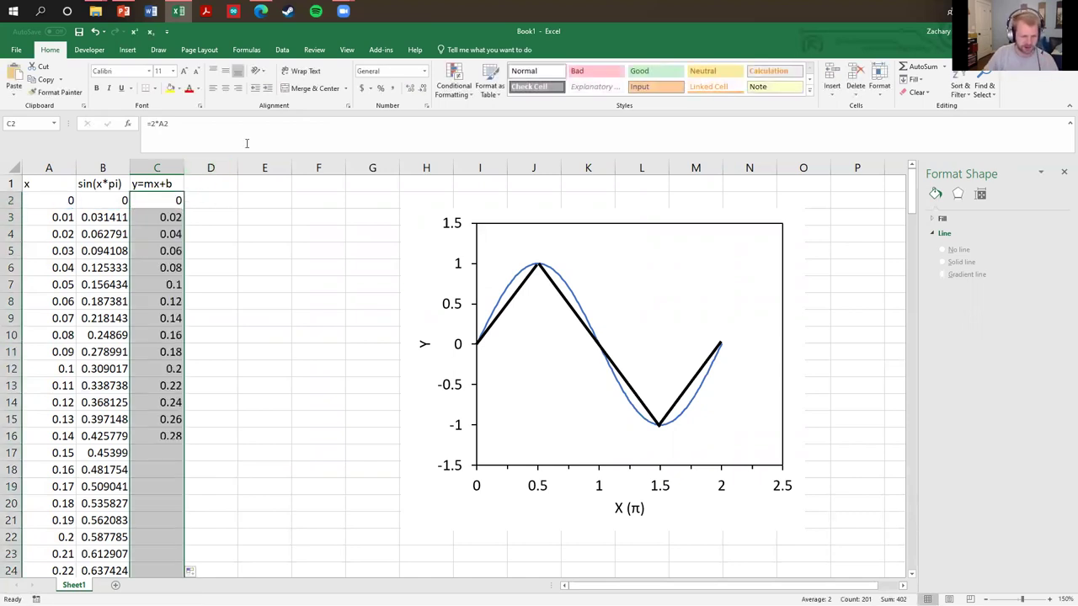
click(258, 337)
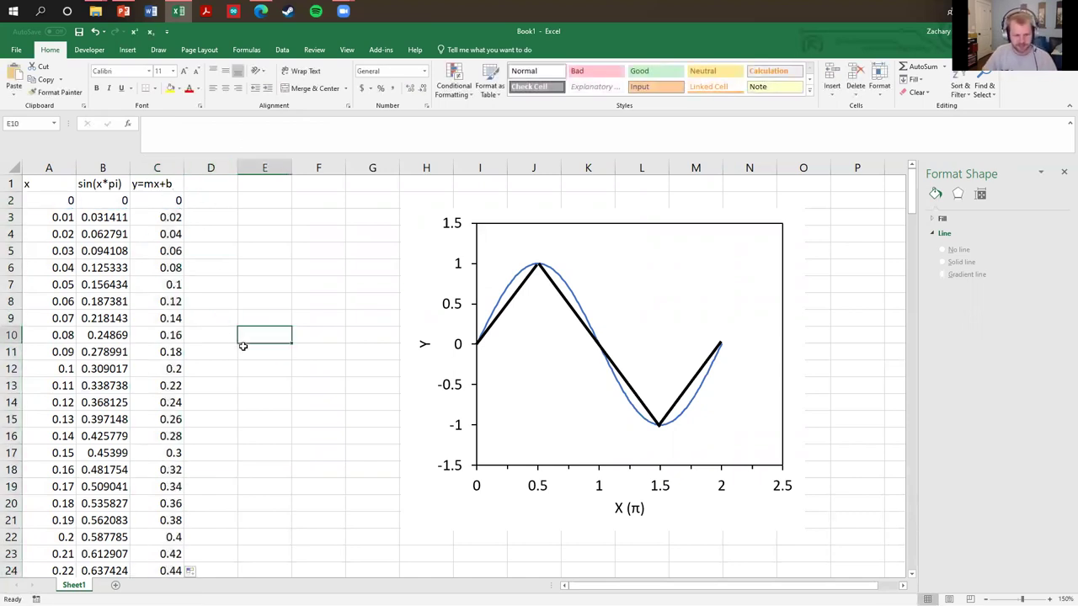
- Extend the chart's source data range to include the y=mx+b values in column C
click(434, 238)
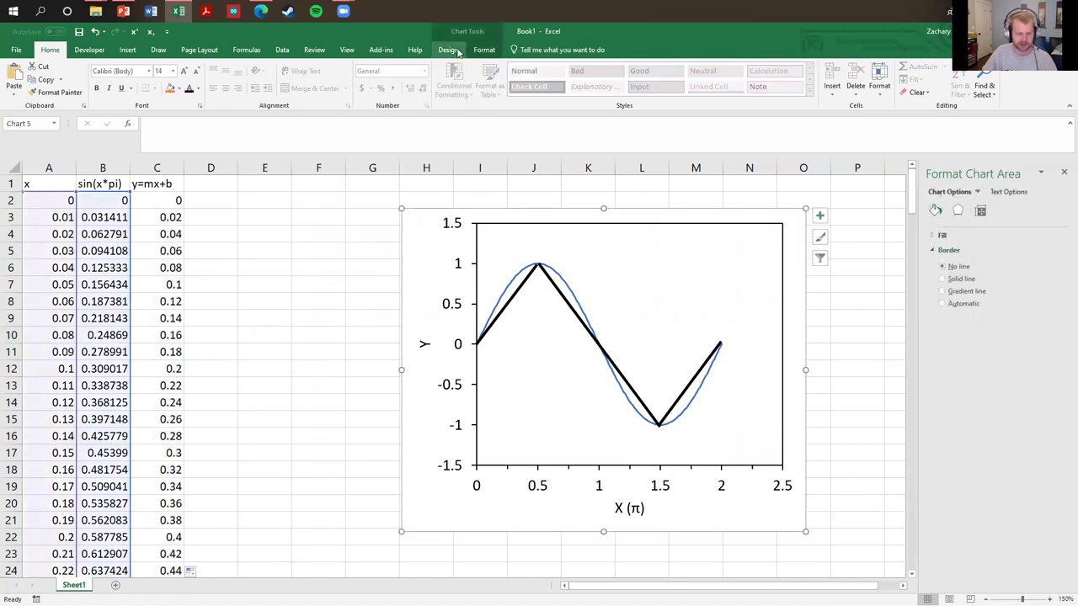
click(293, 354)
click(418, 251)
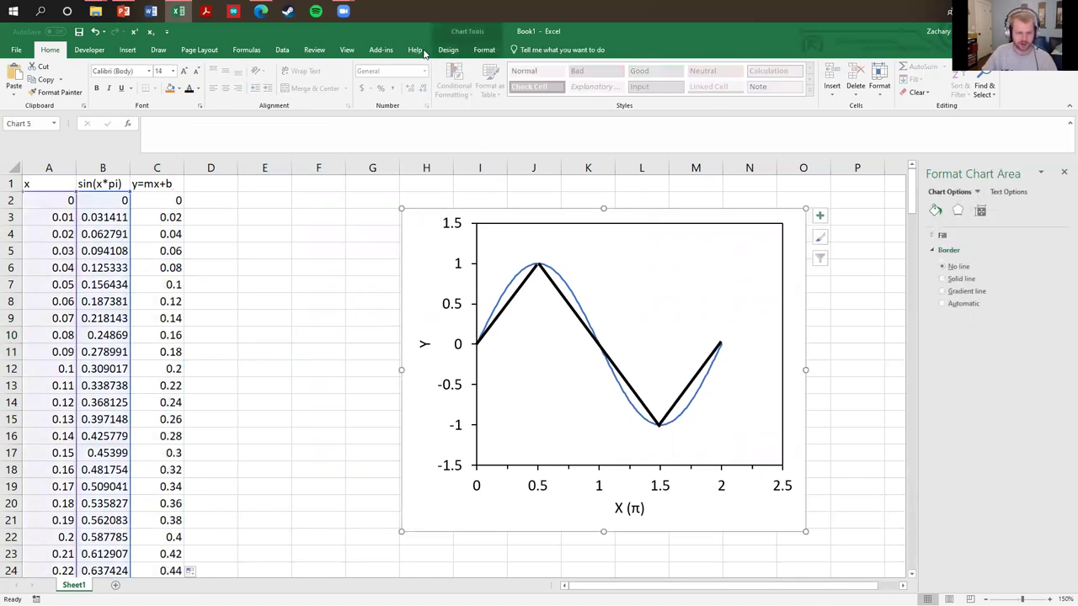
click(448, 49)
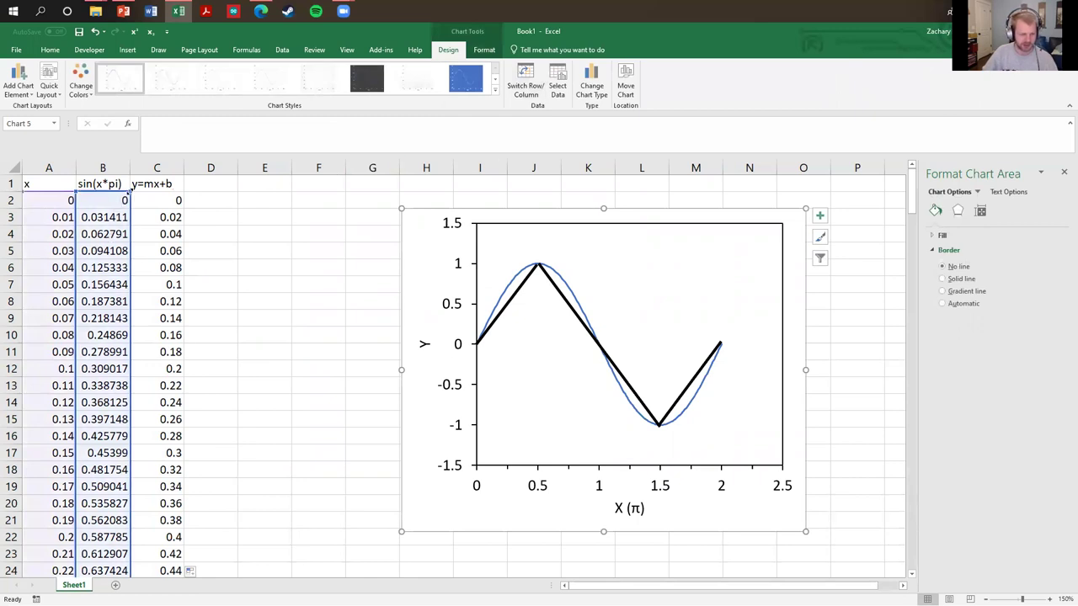
drag(133, 193, 182, 193)
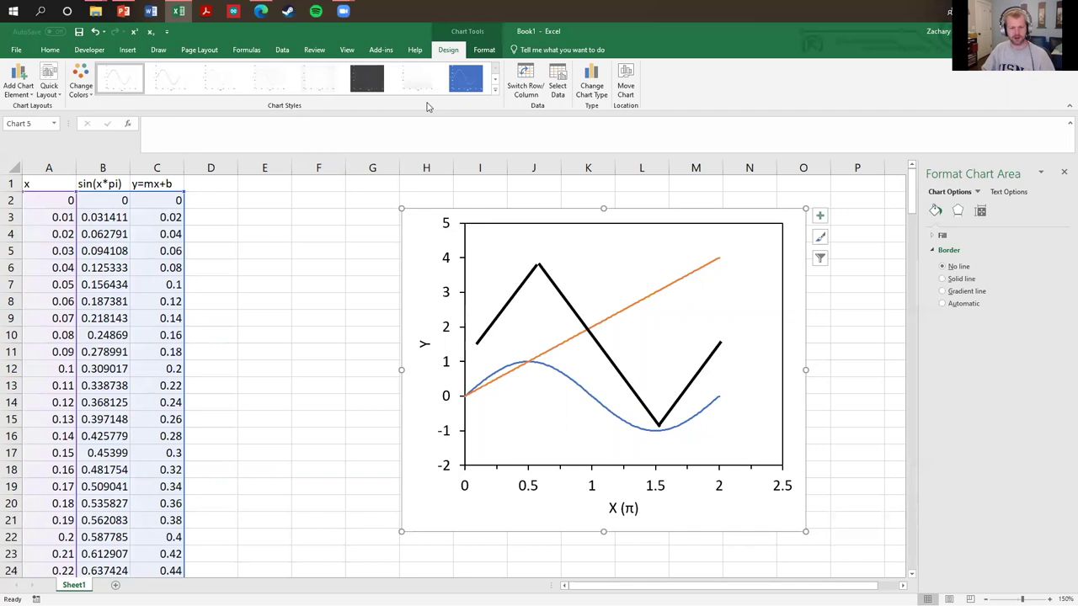
- Try switching the chart's rows and columns, undo the switch, and view the data source settings without changing them
click(524, 74)
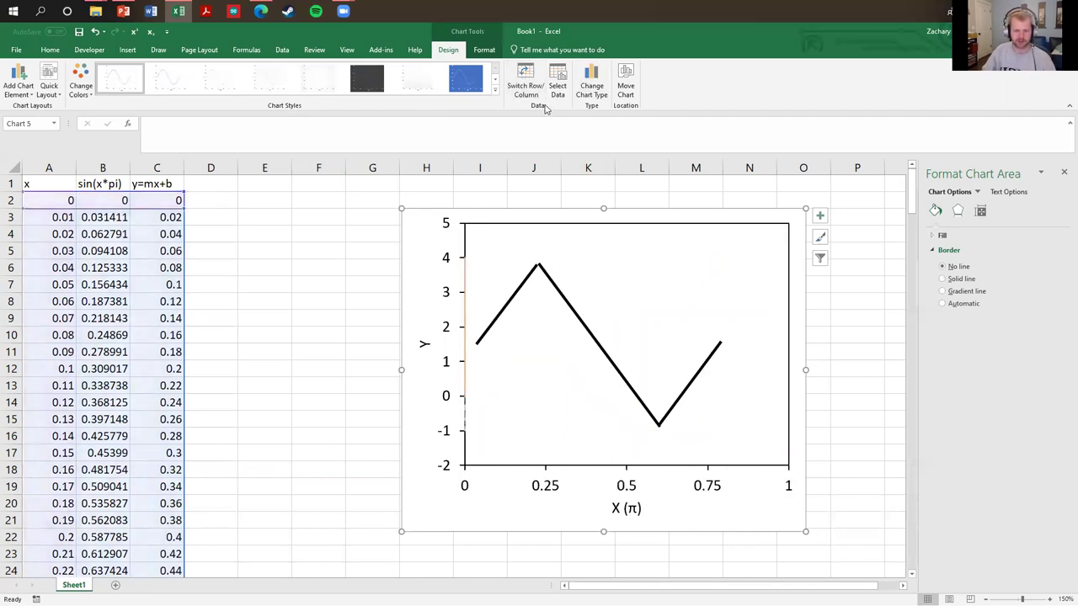
key(ctrl+z)
click(558, 87)
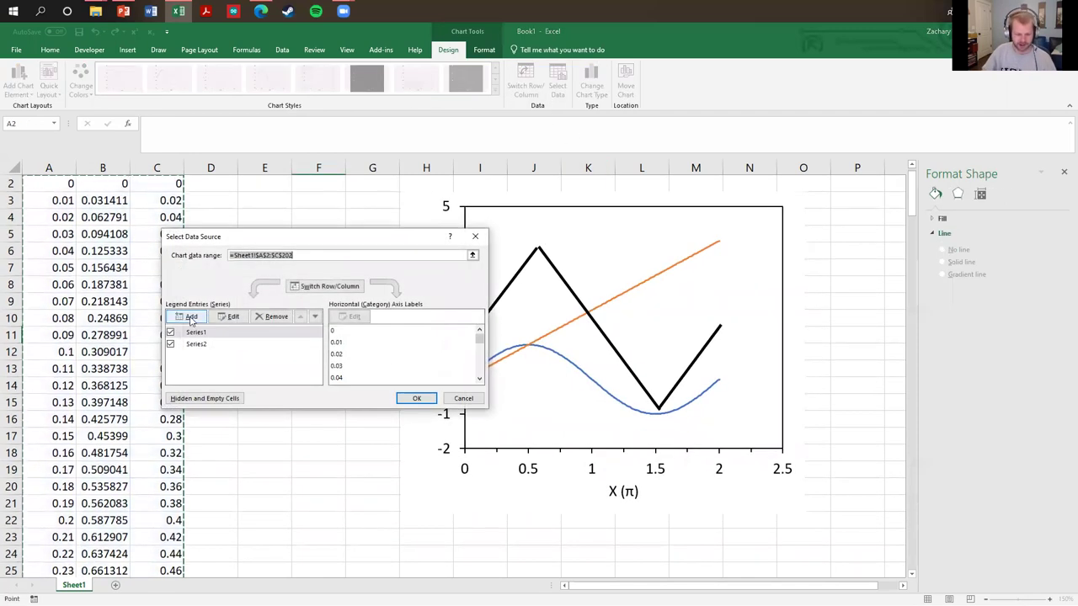
click(463, 398)
click(373, 419)
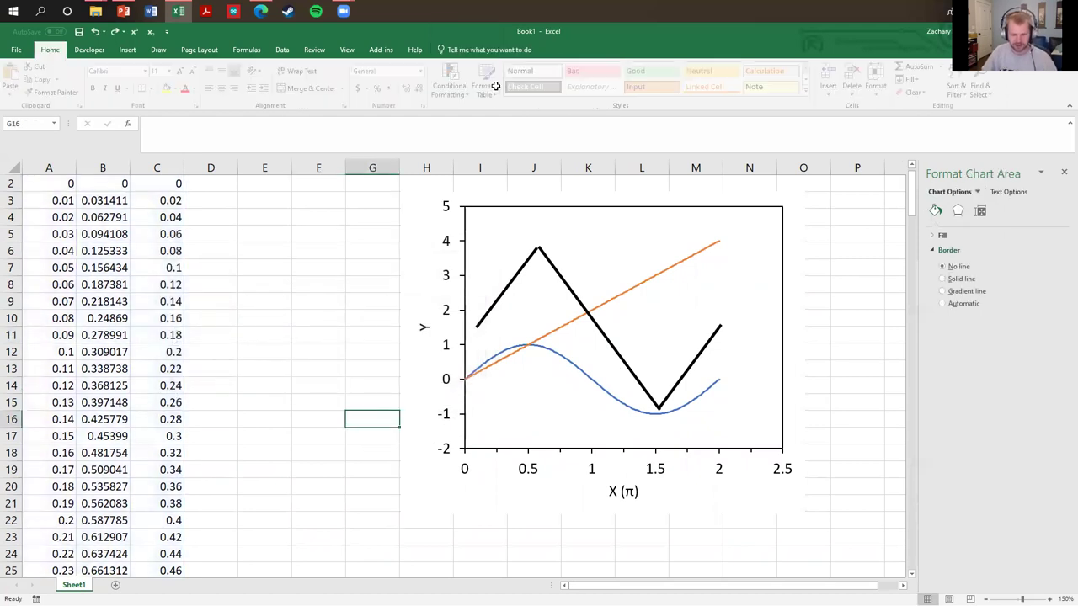
- Delete the three thick black line shapes from the chart
click(514, 275)
key(Delete)
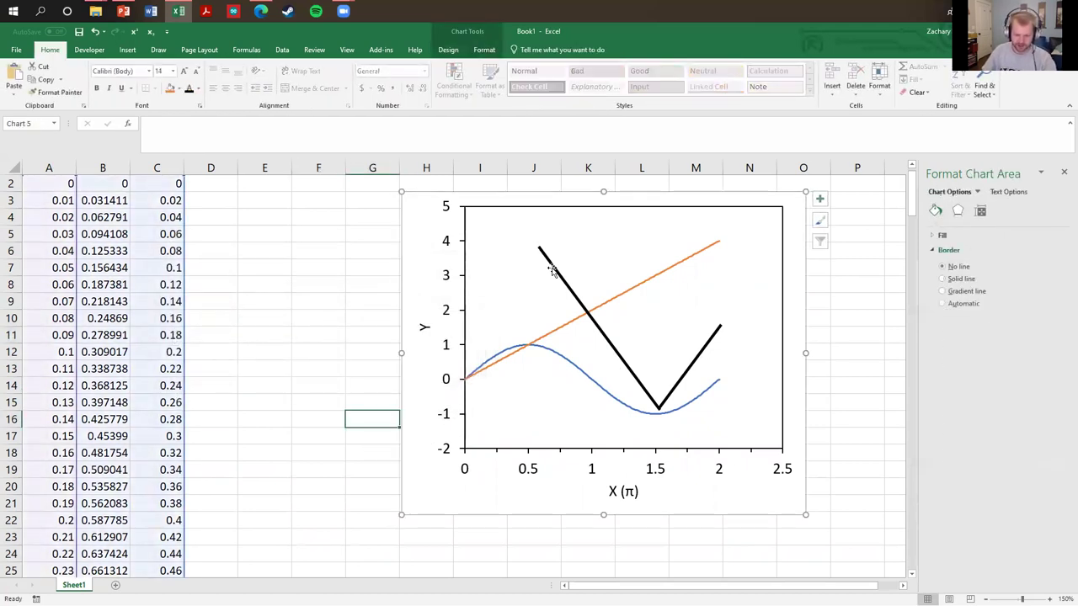
click(564, 267)
key(Delete)
click(686, 373)
key(Delete)
click(236, 275)
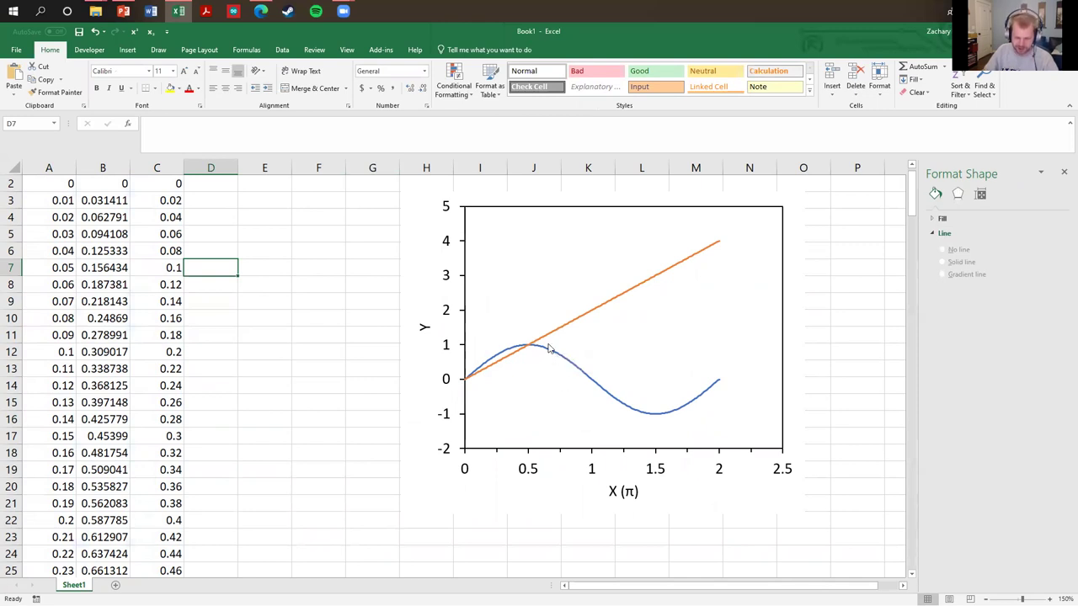
- Enter the header "m" in cell D1
click(225, 189)
scroll(272, 225, up, 1)
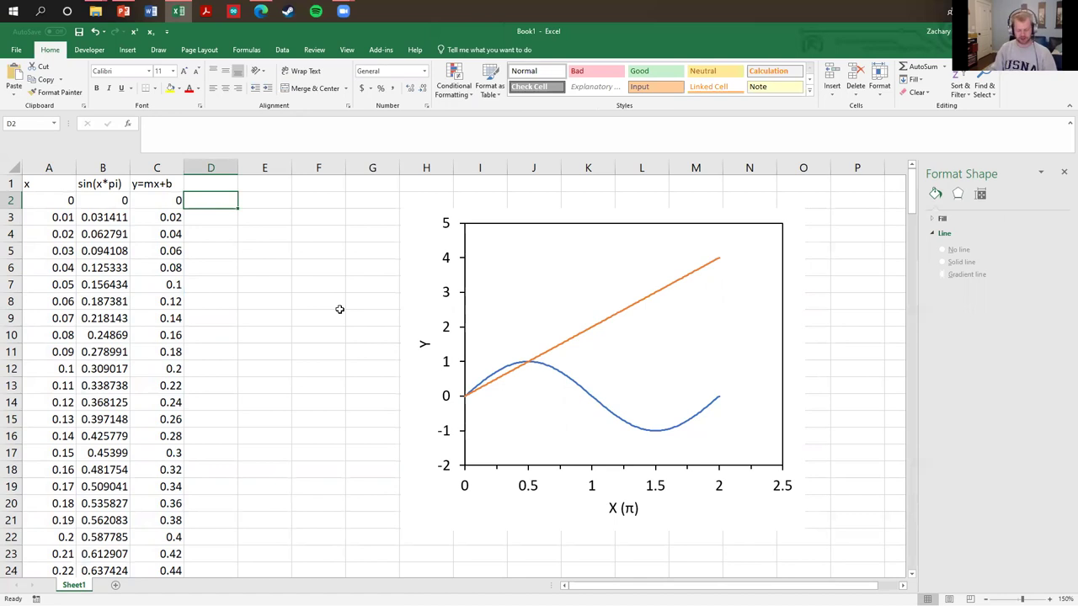
key(Up)
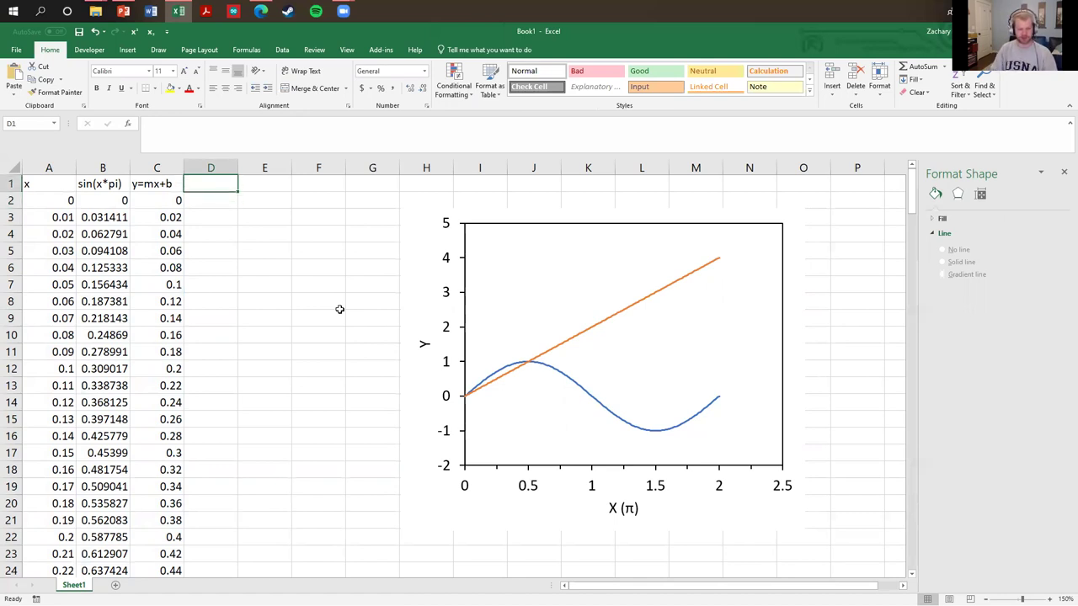
text(m)
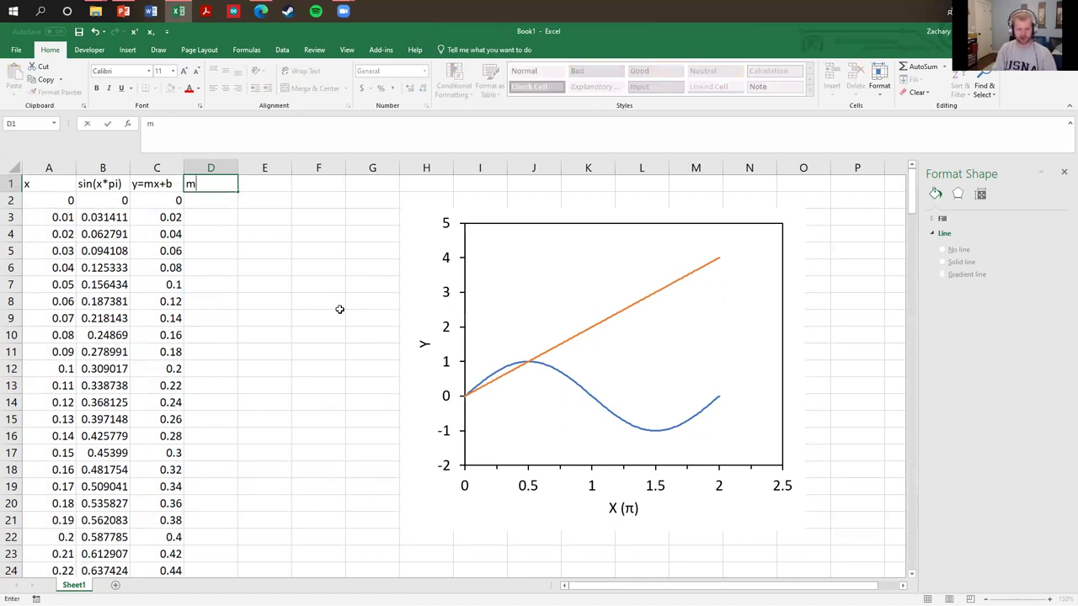
key(Return)
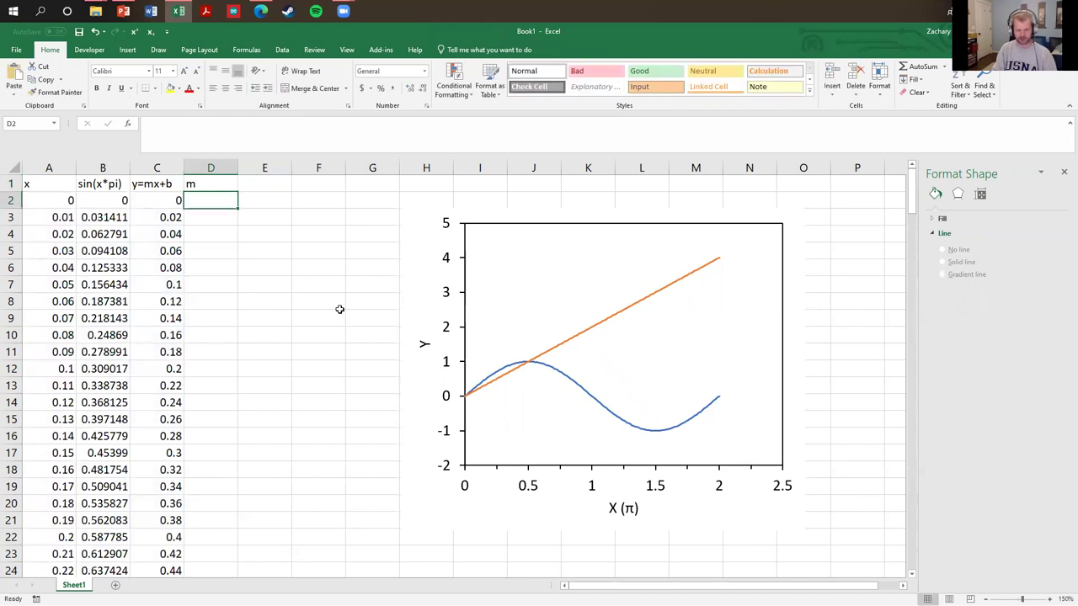
- Enter 2 in D2 and D3 and fill the slope value down column D alongside the data
text(2)
key(Return)
text(2)
key(Return)
drag(217, 193, 230, 216)
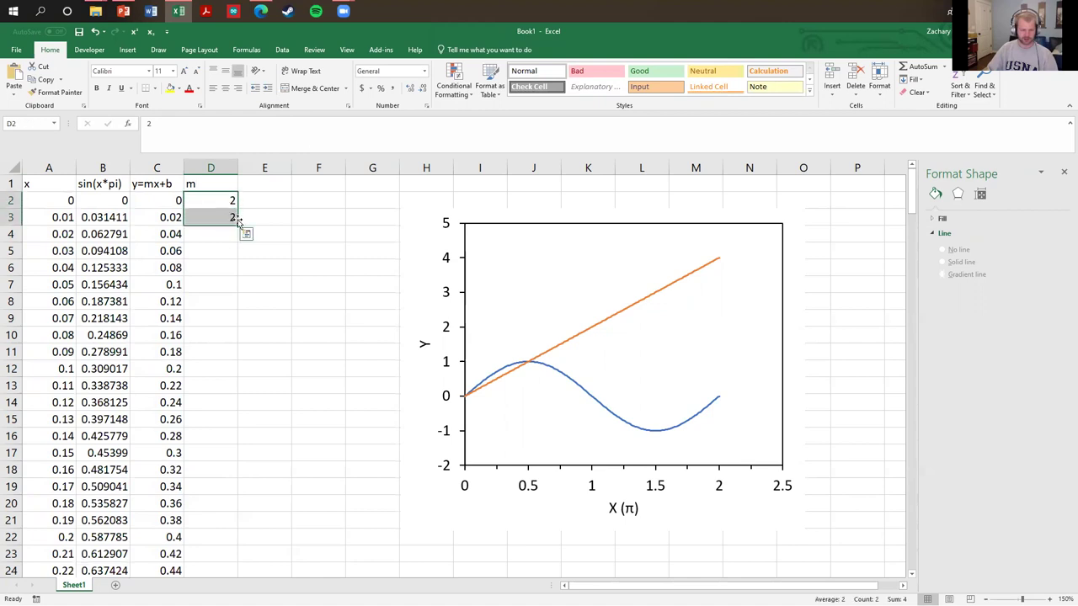
double_click(237, 221)
click(264, 216)
- Replace the formula in C2 with =D2*A2 and fill it down the y=mx+b column
click(168, 203)
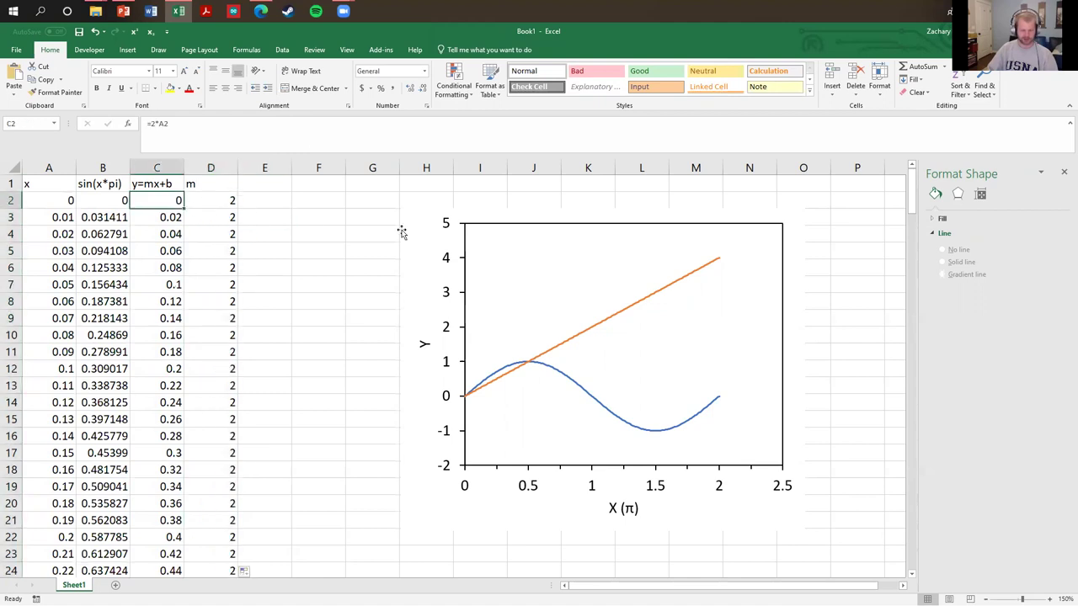
text(=)
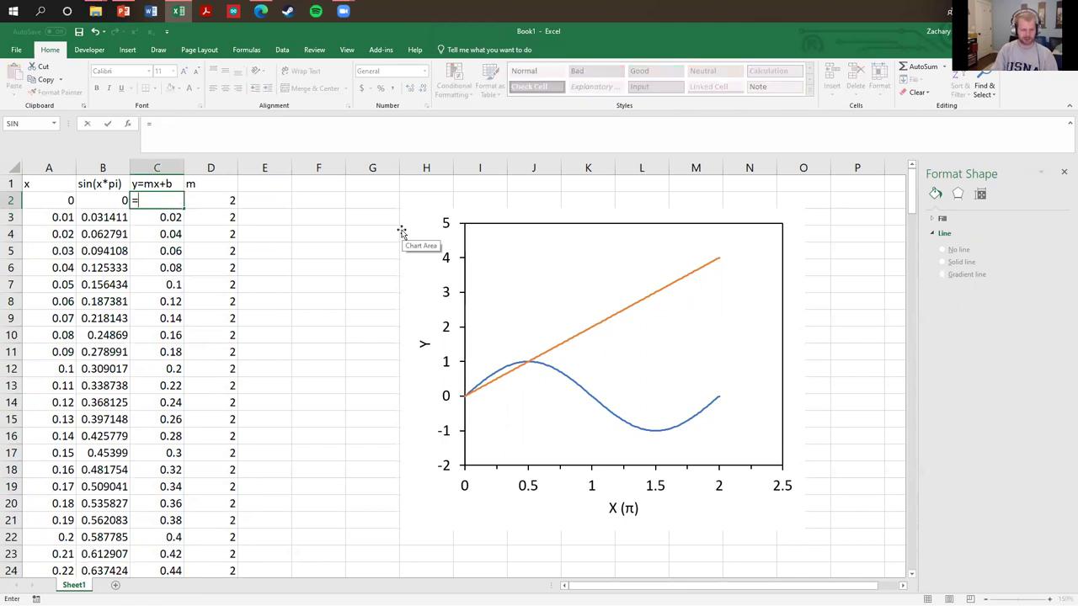
click(221, 202)
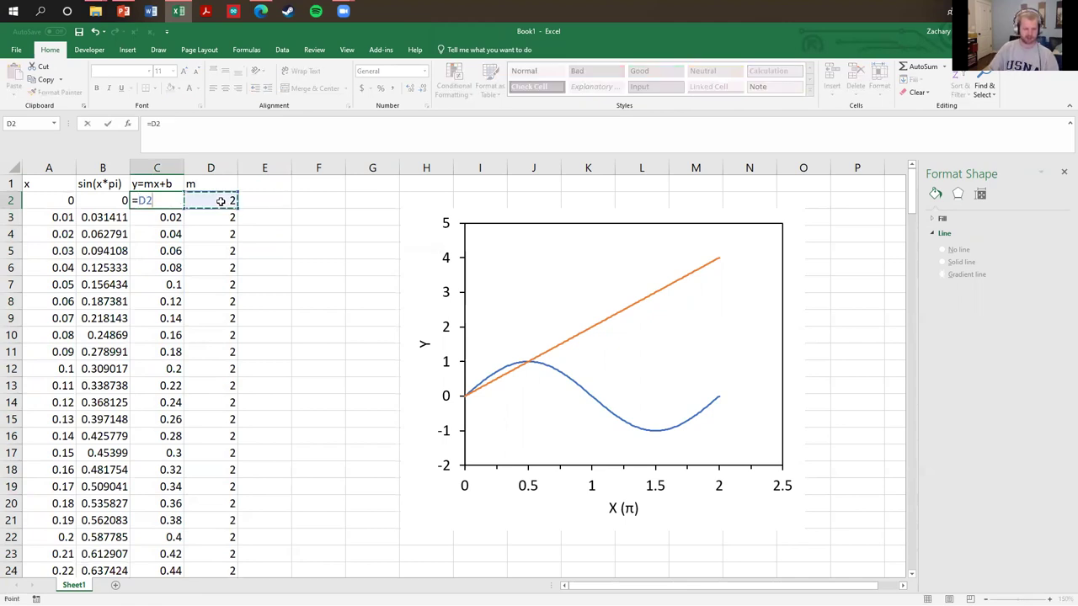
text(*)
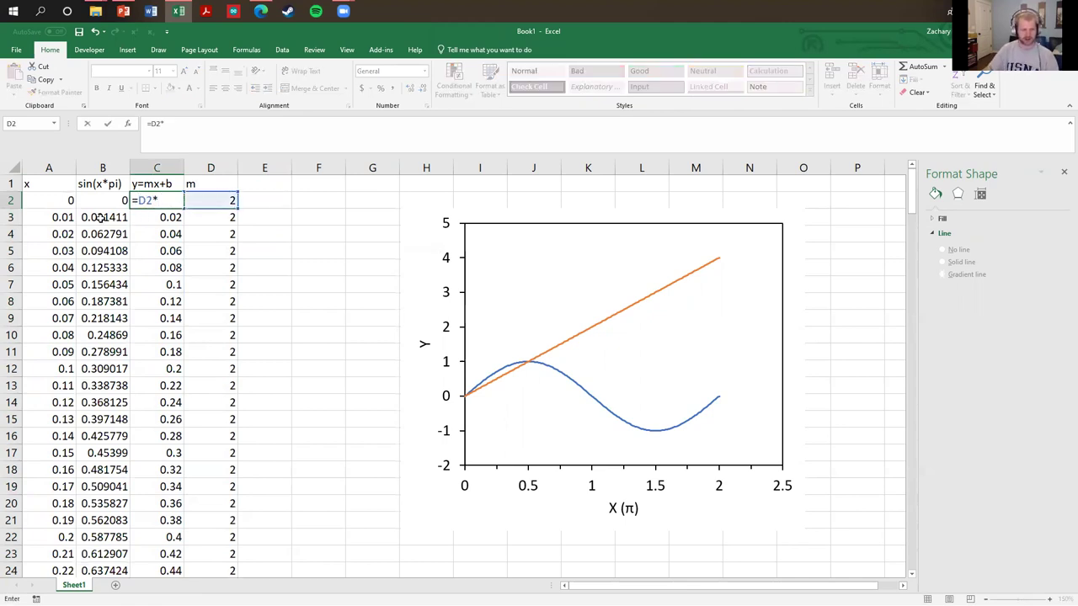
click(58, 195)
key(Return)
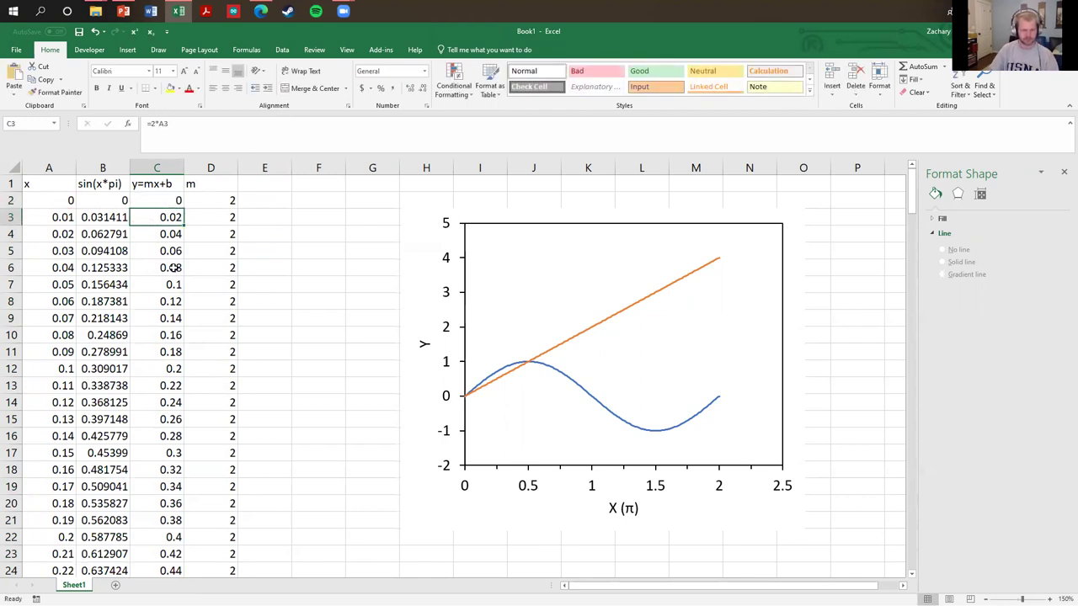
click(175, 202)
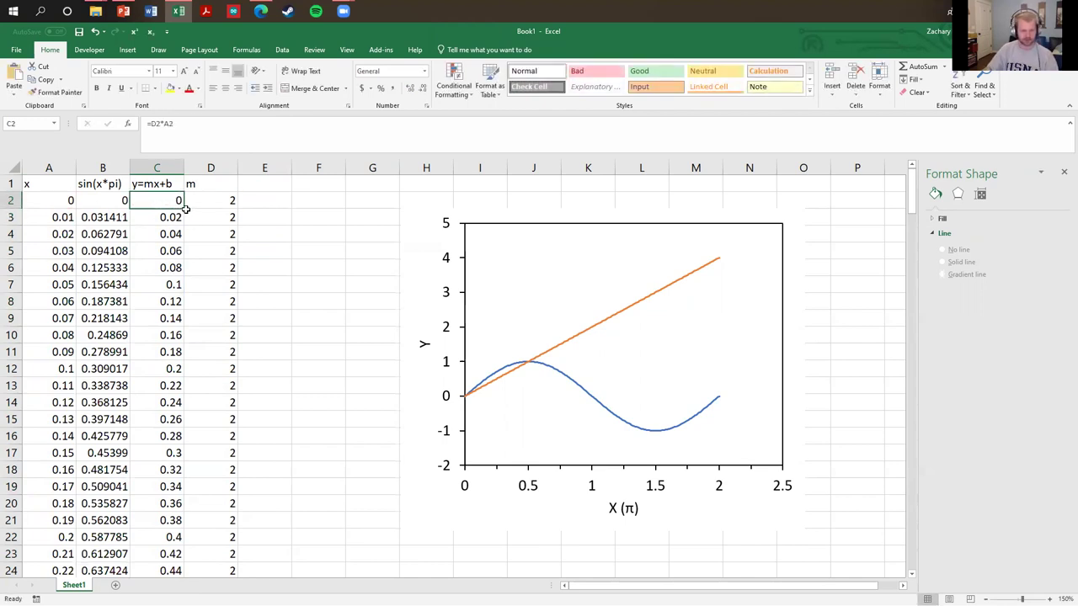
double_click(183, 208)
click(357, 263)
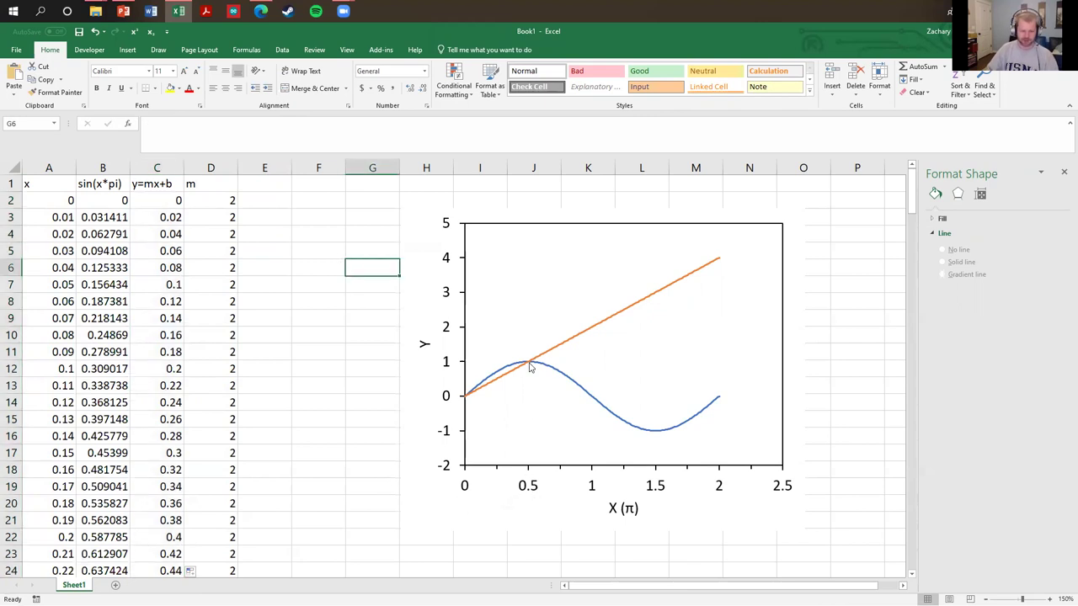
- Start an IF formula in D3 for the slope value
mouse_move(528, 367)
mouse_move(204, 202)
mouse_down()
mouse_move(209, 215)
mouse_move(211, 201)
mouse_up()
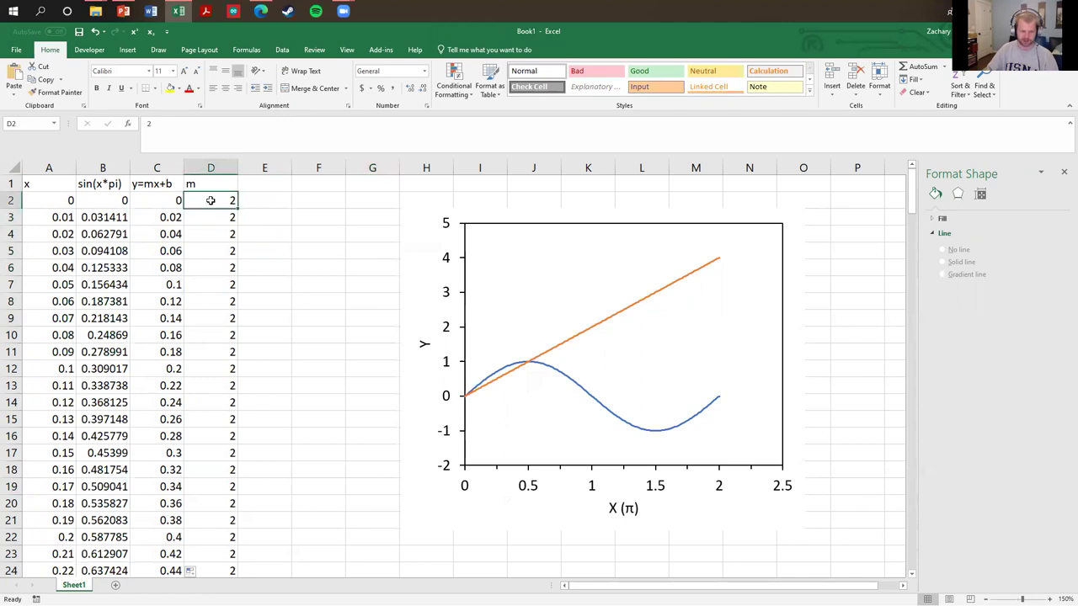
click(278, 246)
click(214, 217)
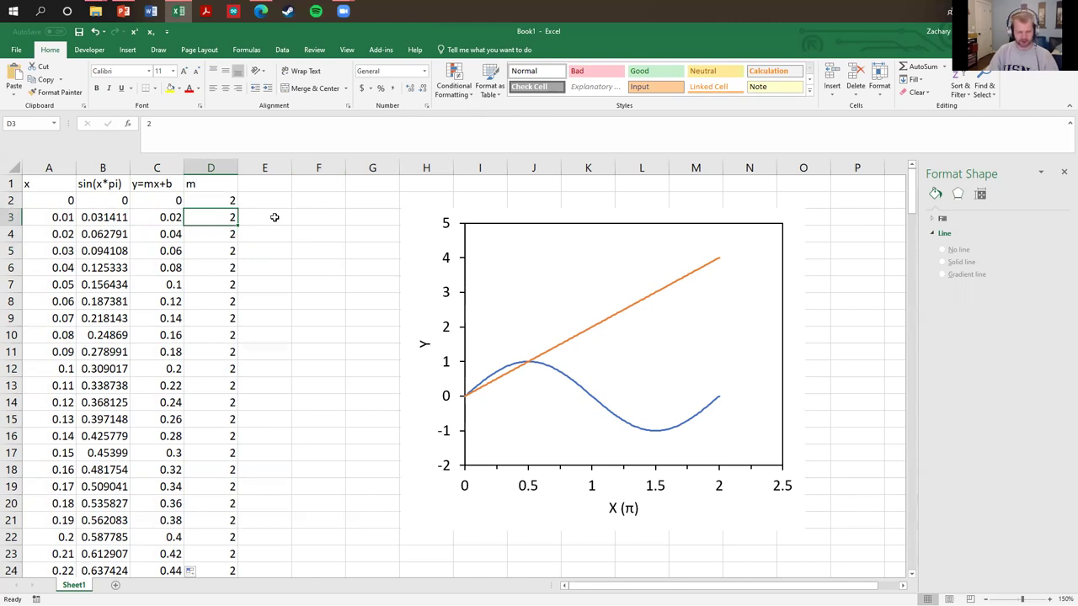
text(=)
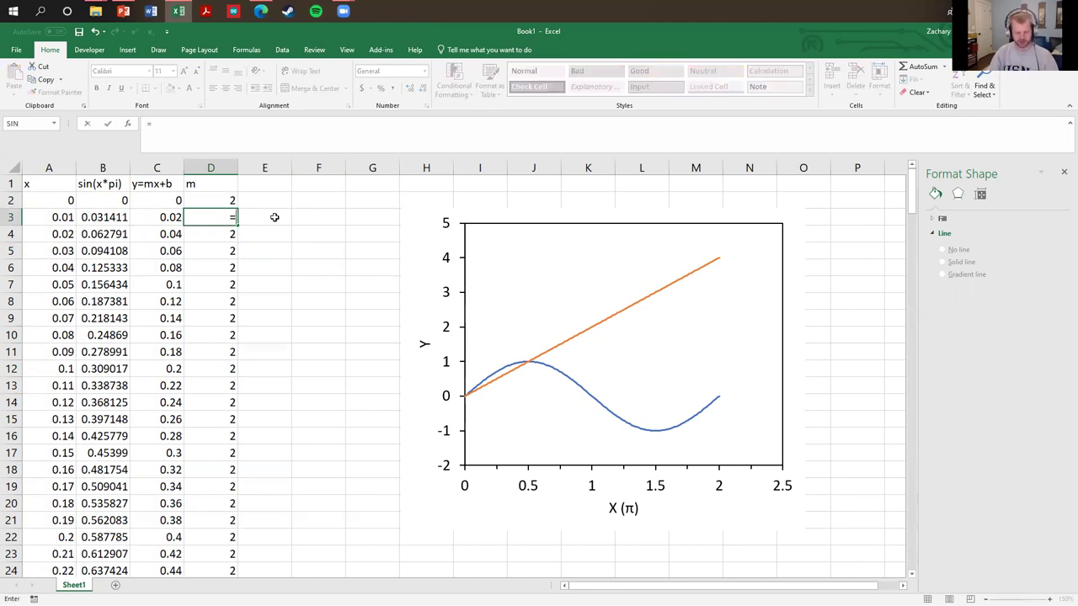
text(if()
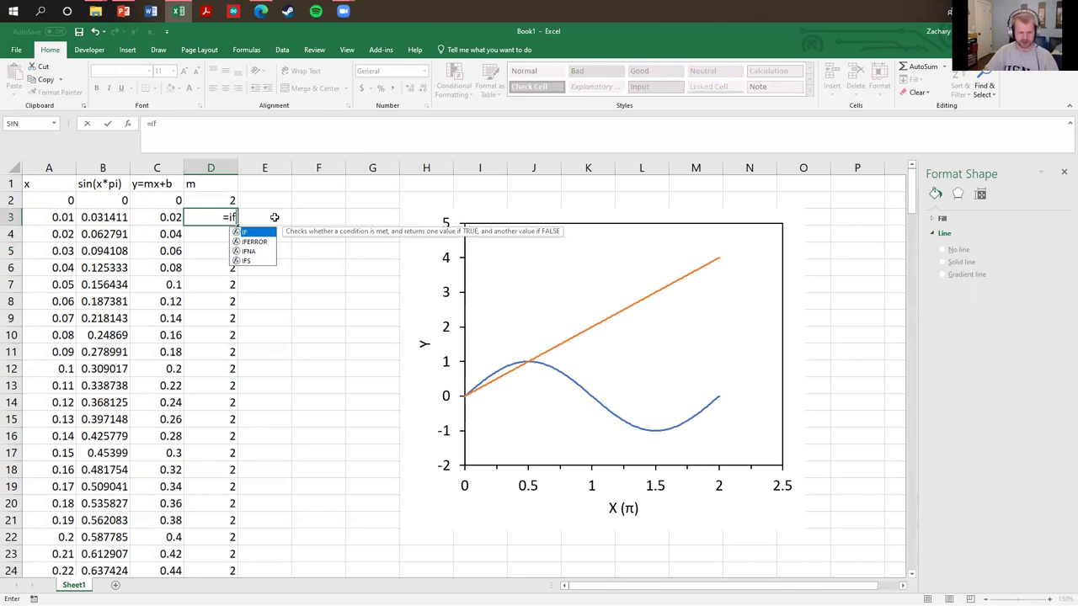
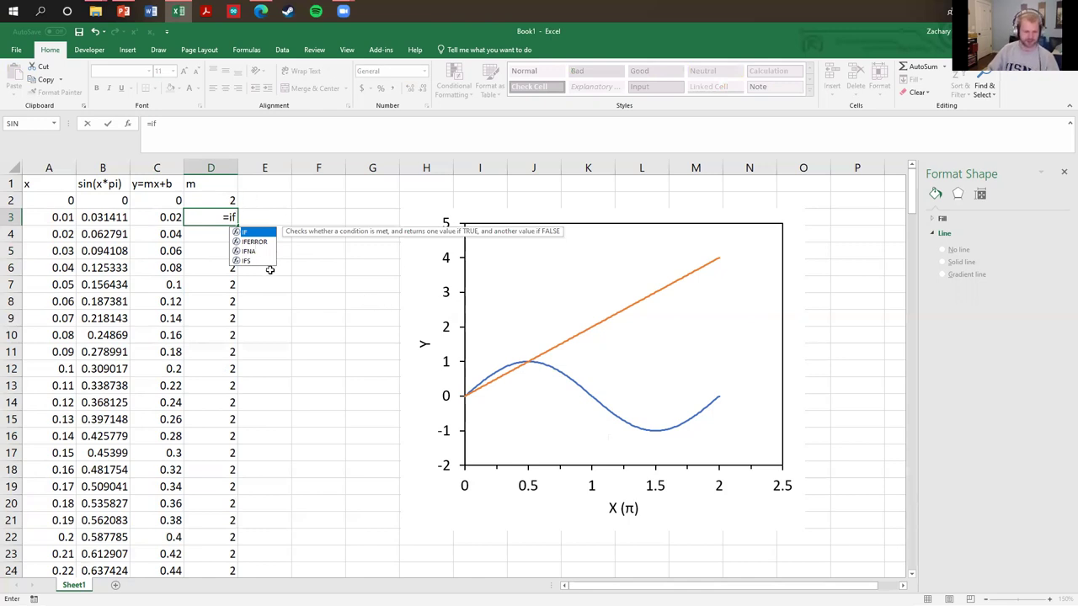
text(()
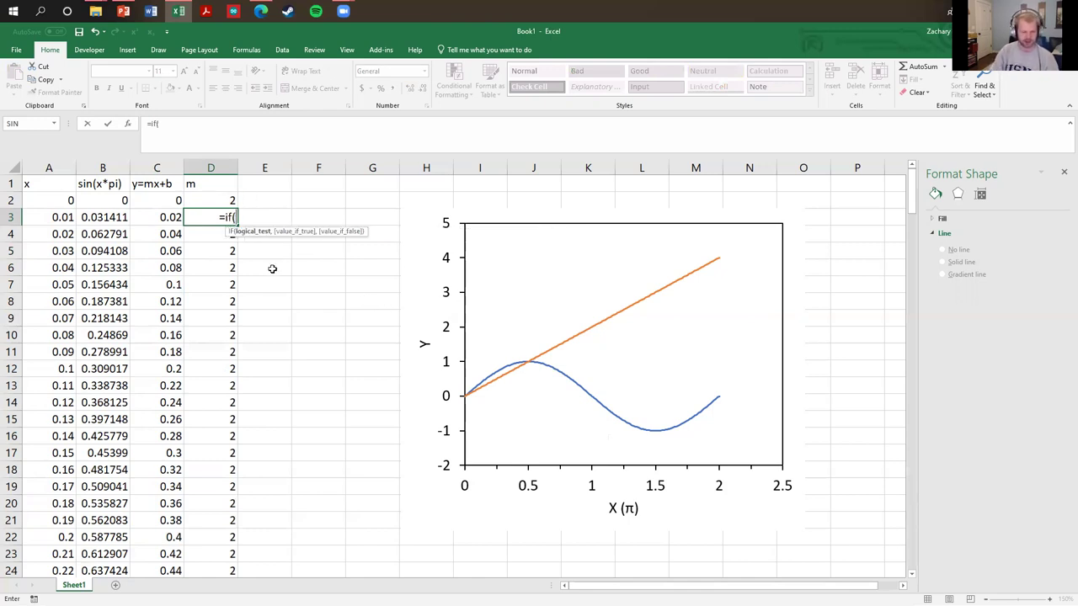
click(104, 215)
text(+)
key(BackSpace)
key(BackSpace)
key(BackSpace)
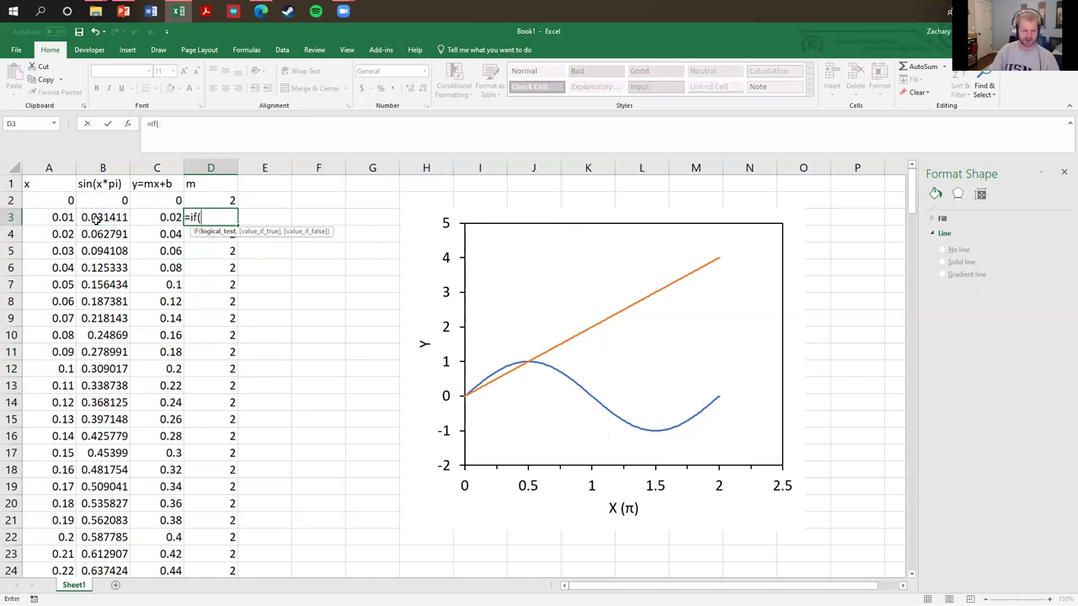
- Give the IF formula in D3 the logical test (B3-B2)>0
text(()
click(107, 217)
text(-)
click(107, 200)
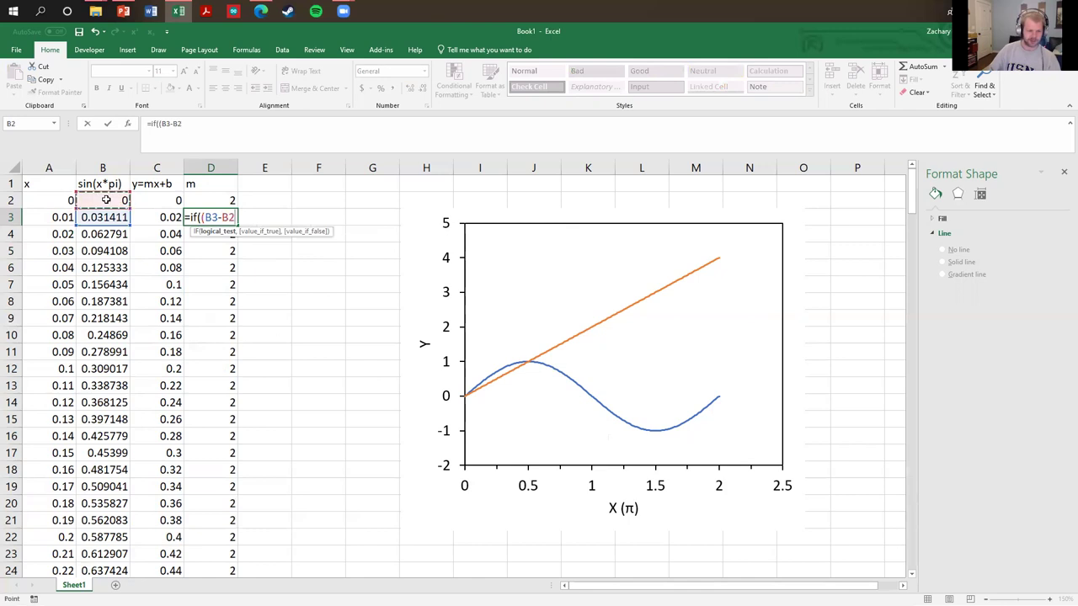
text()>0)
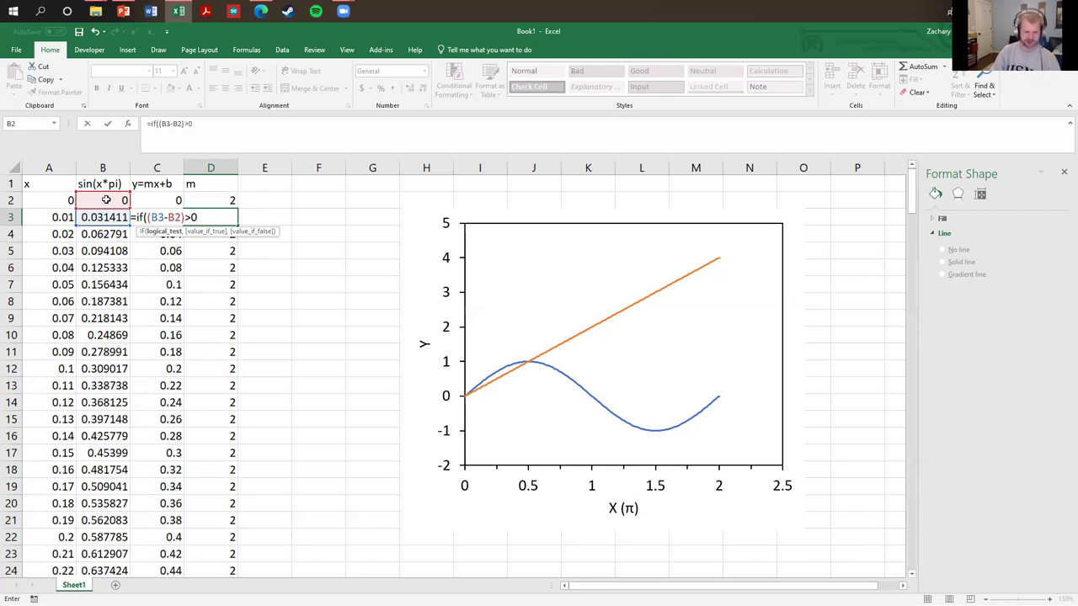
text(,)
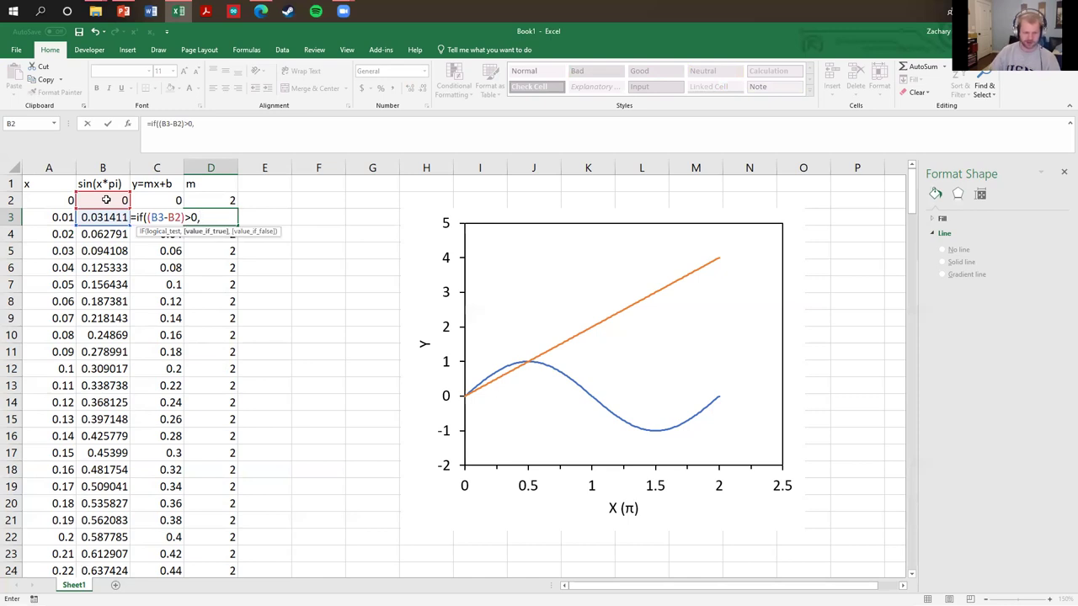
click(224, 202)
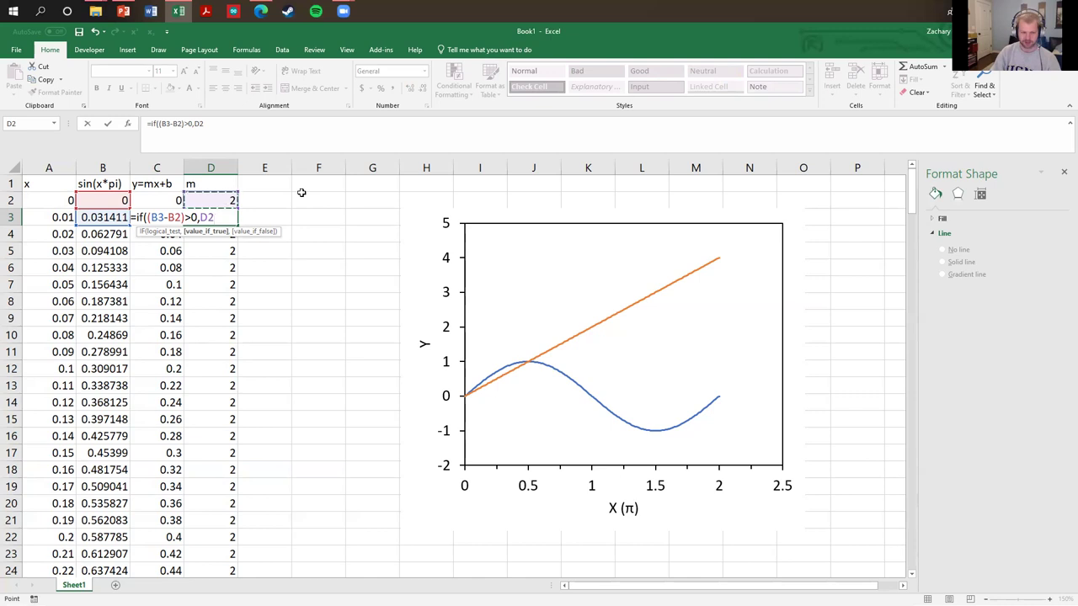
key(BackSpace)
key(BackSpace)
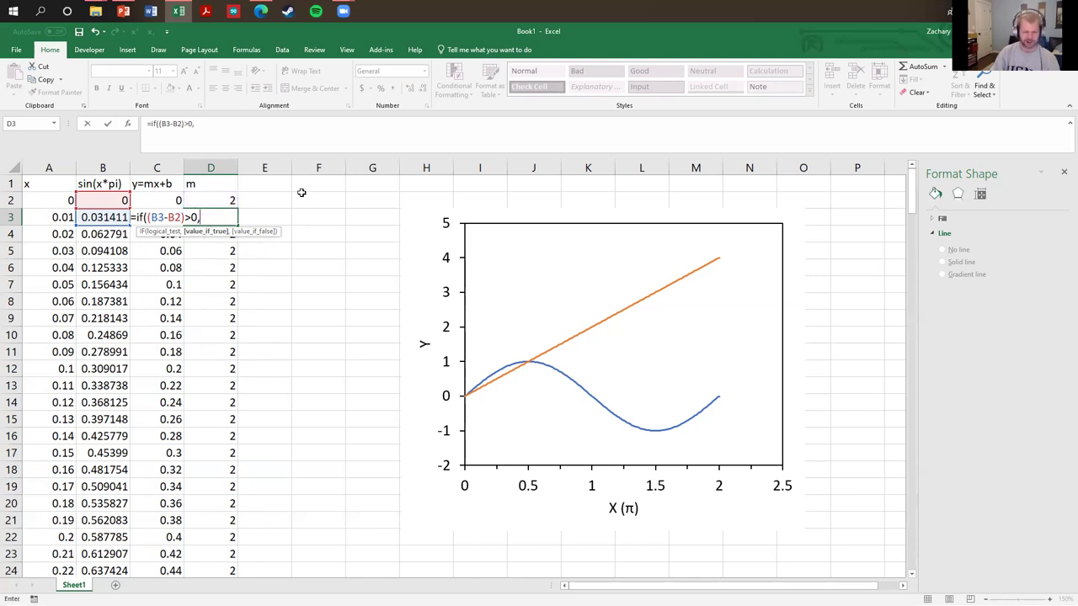
- Complete the D3 formula as =IF((B3-B2)>0,2,-2) and fill it down the m column
text(,)
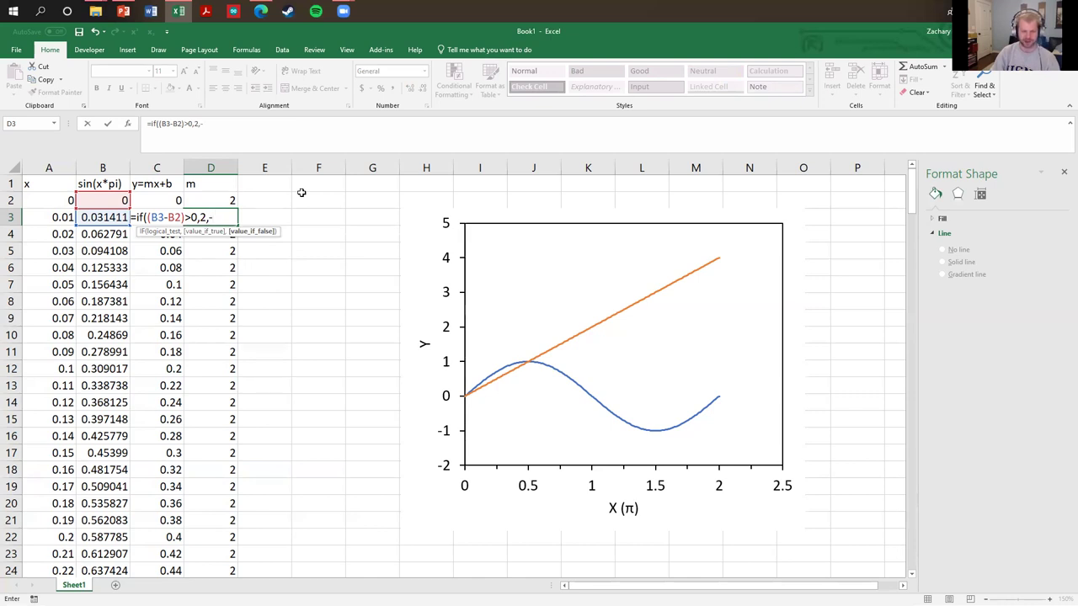
text(-2))
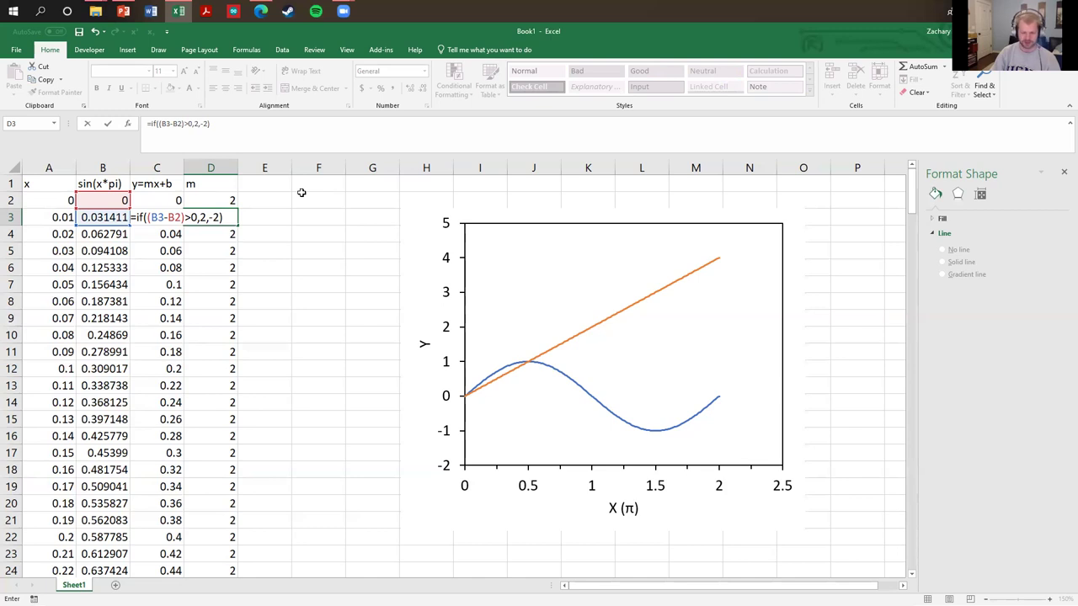
click(225, 218)
key(ctrl+c)
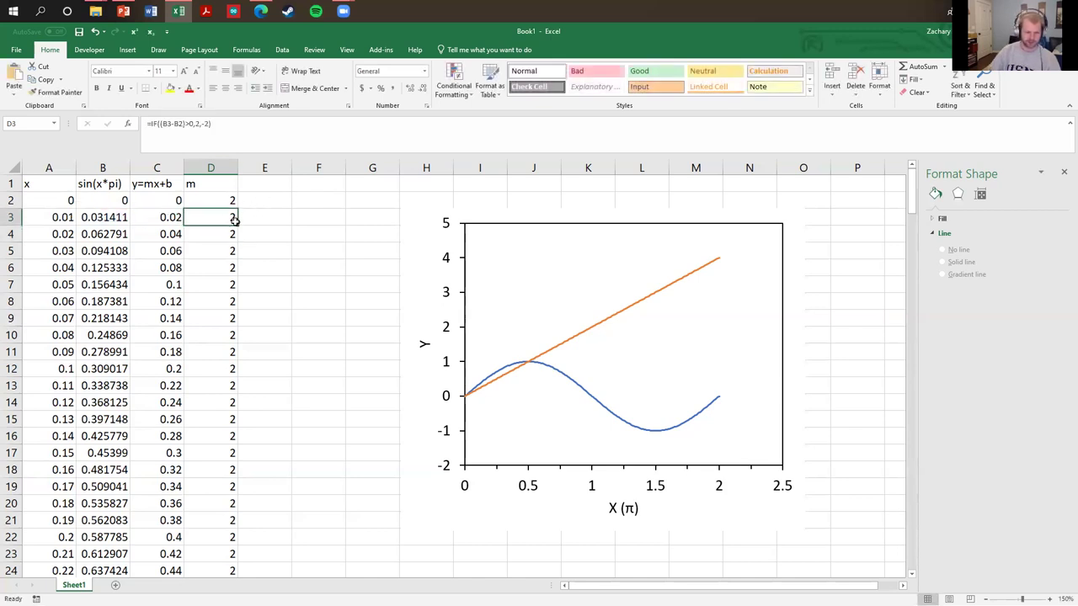
double_click(236, 224)
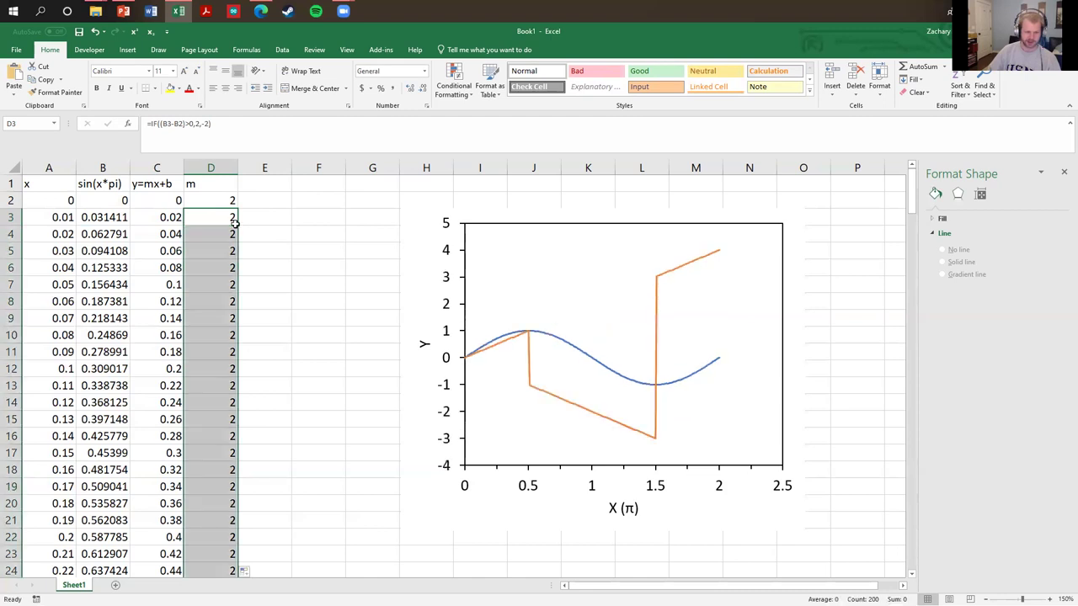
click(283, 246)
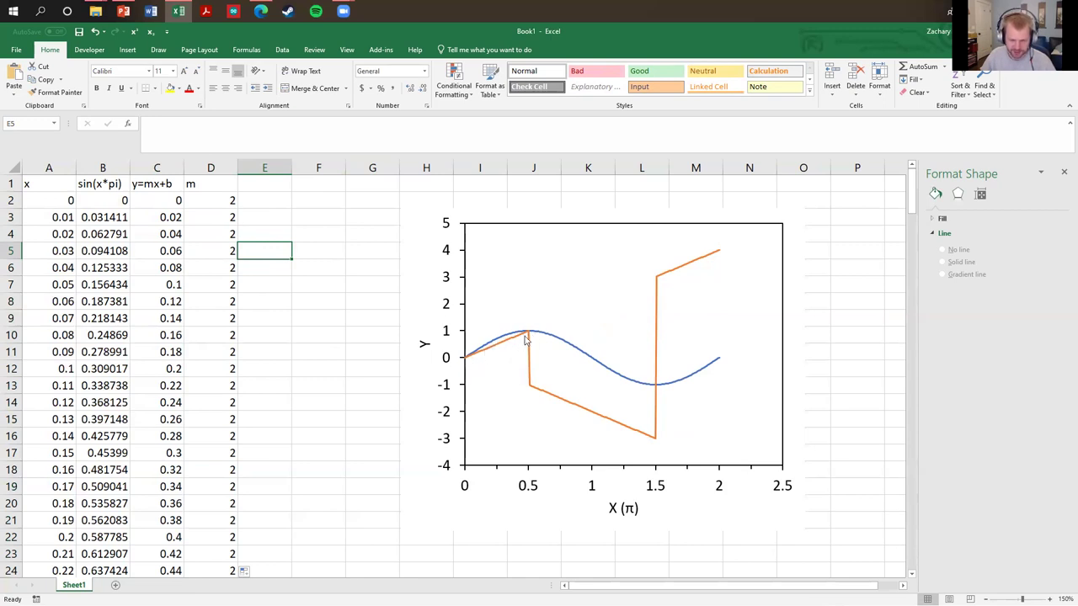
- Change the header in C1 to y=m(x-k)
mouse_move(533, 335)
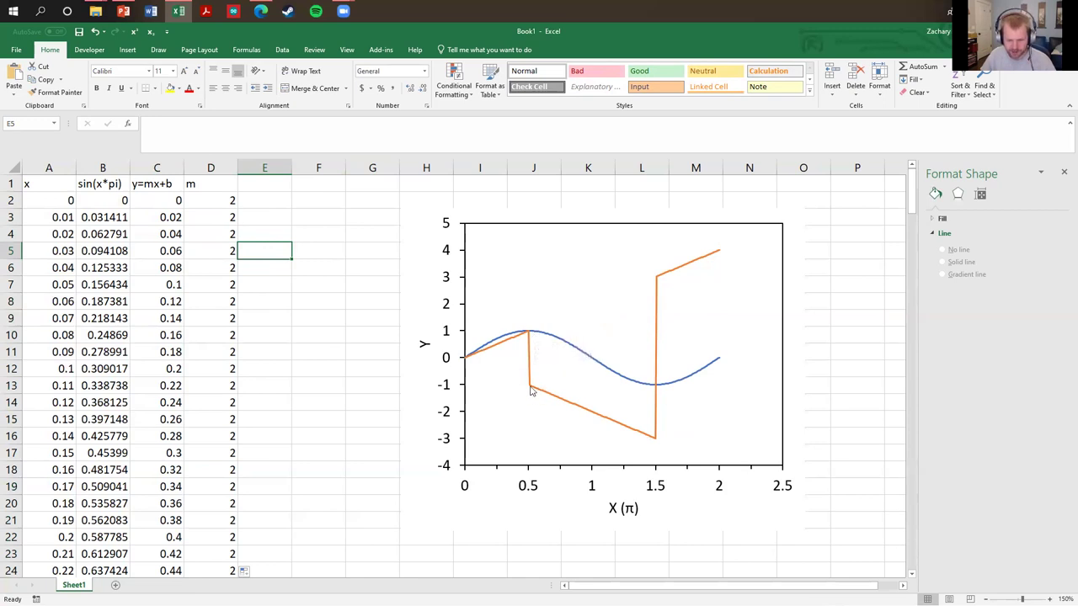
mouse_move(532, 391)
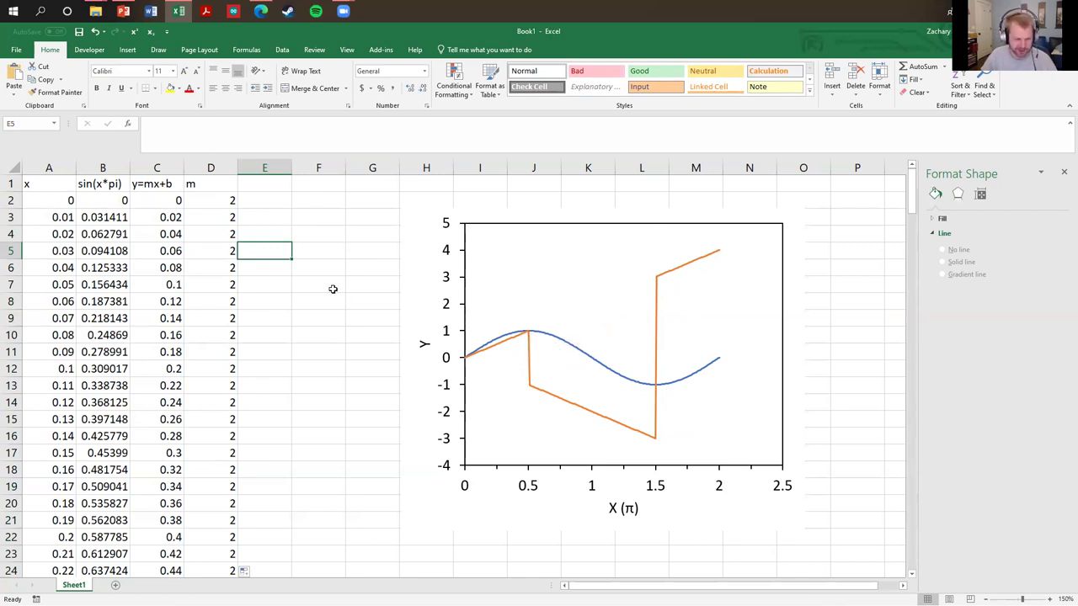
click(306, 256)
click(245, 188)
click(251, 210)
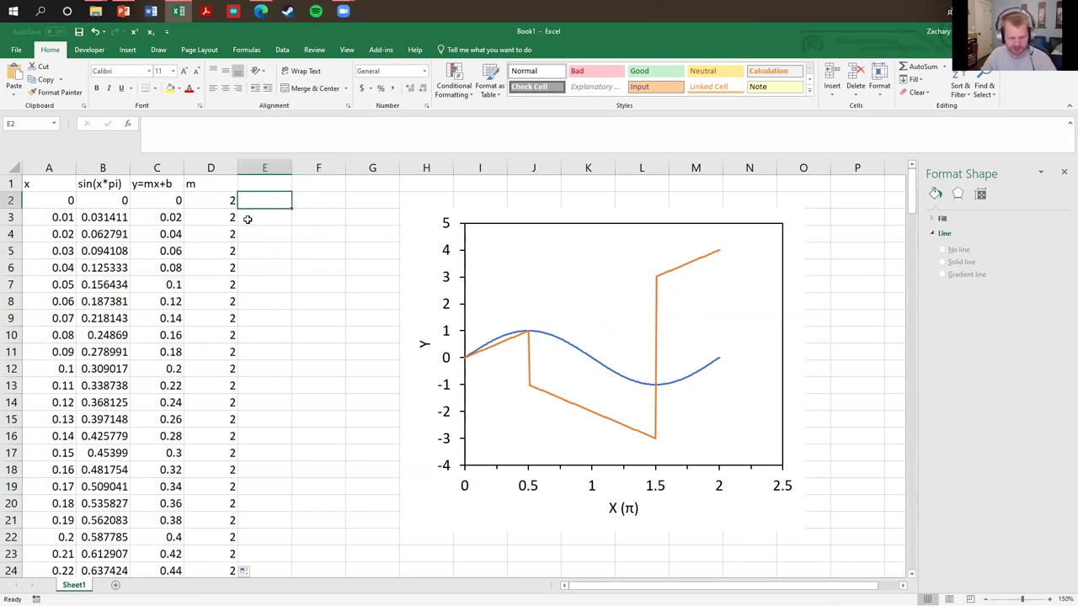
key(Up)
key(Left)
key(Left)
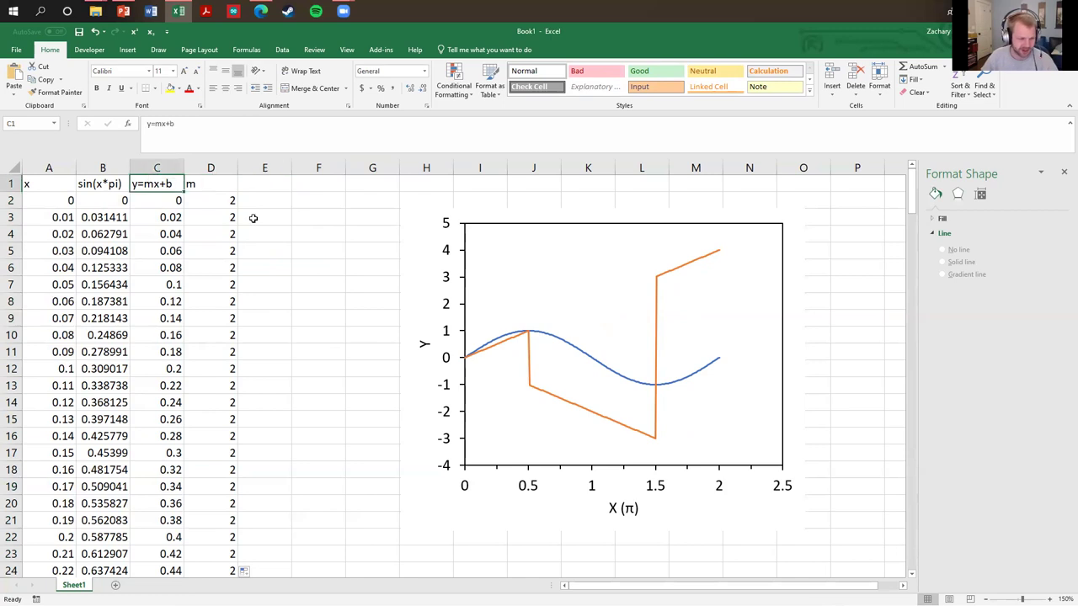
click(170, 134)
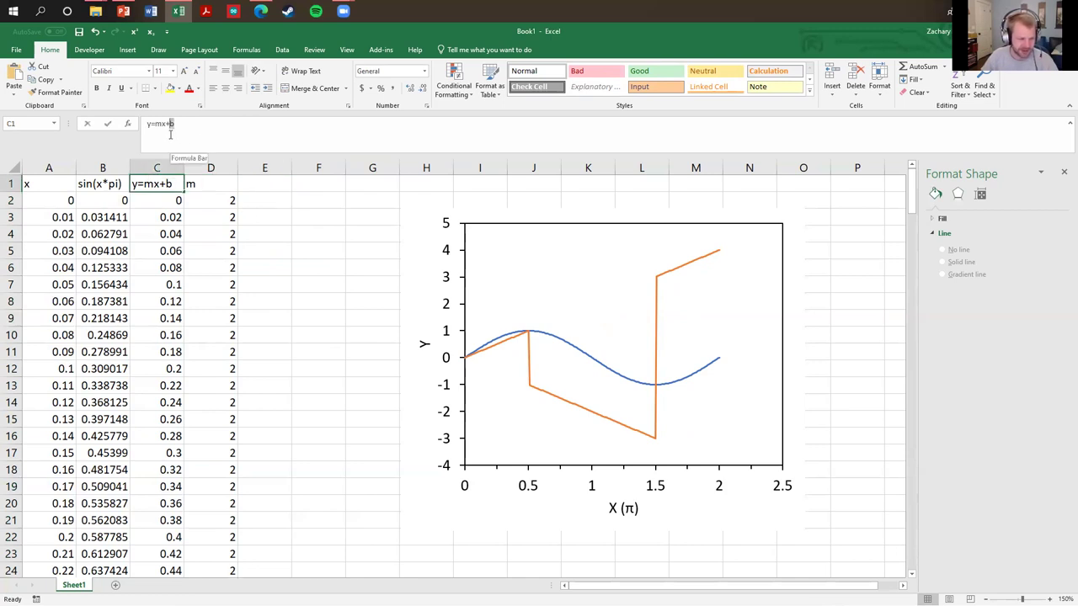
click(172, 125)
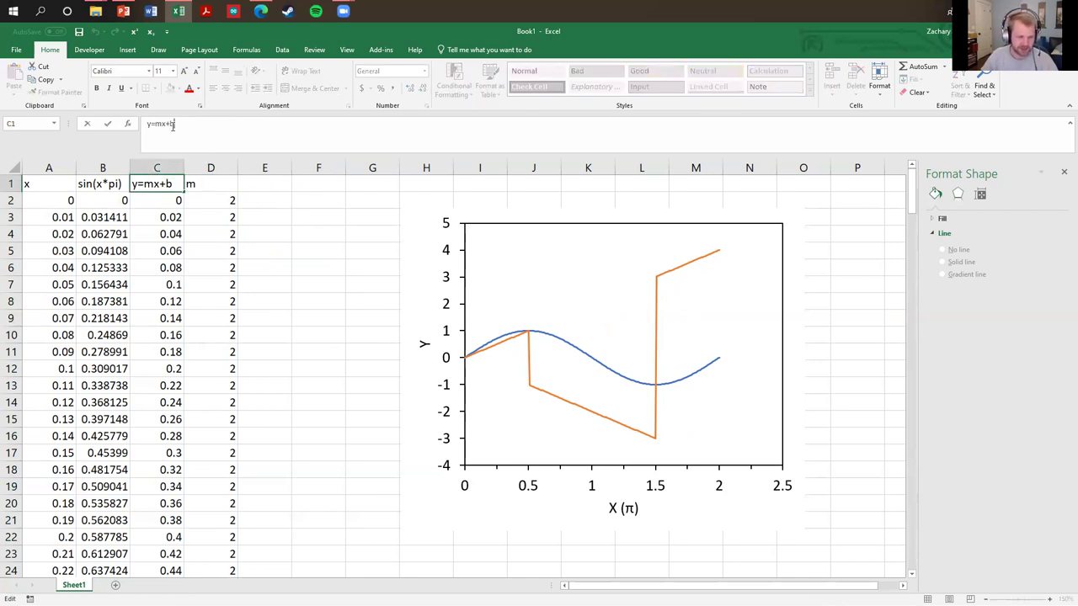
drag(166, 129, 162, 128)
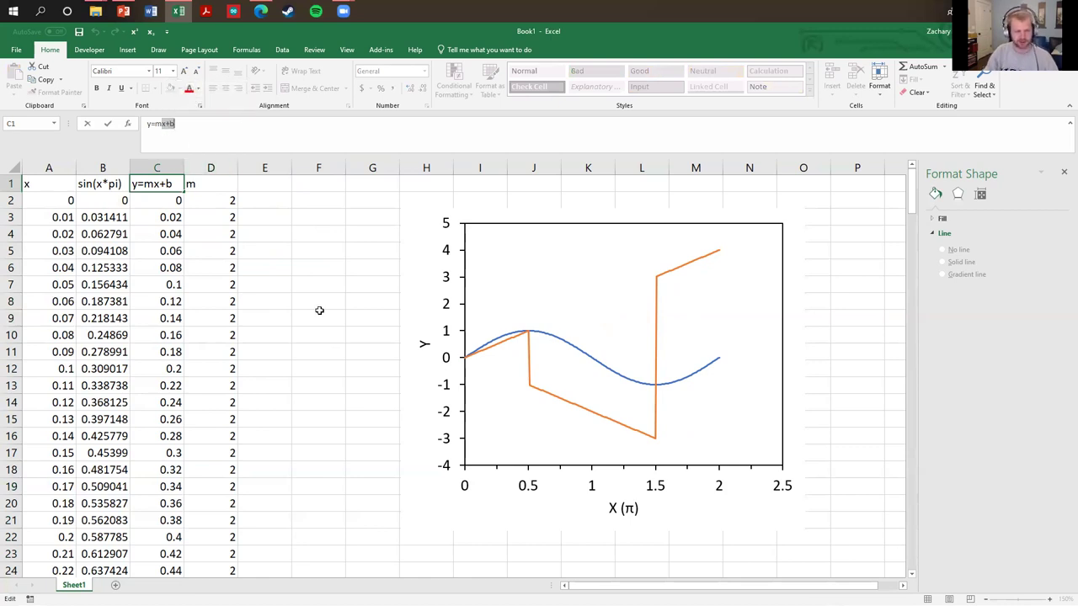
text((x-k)
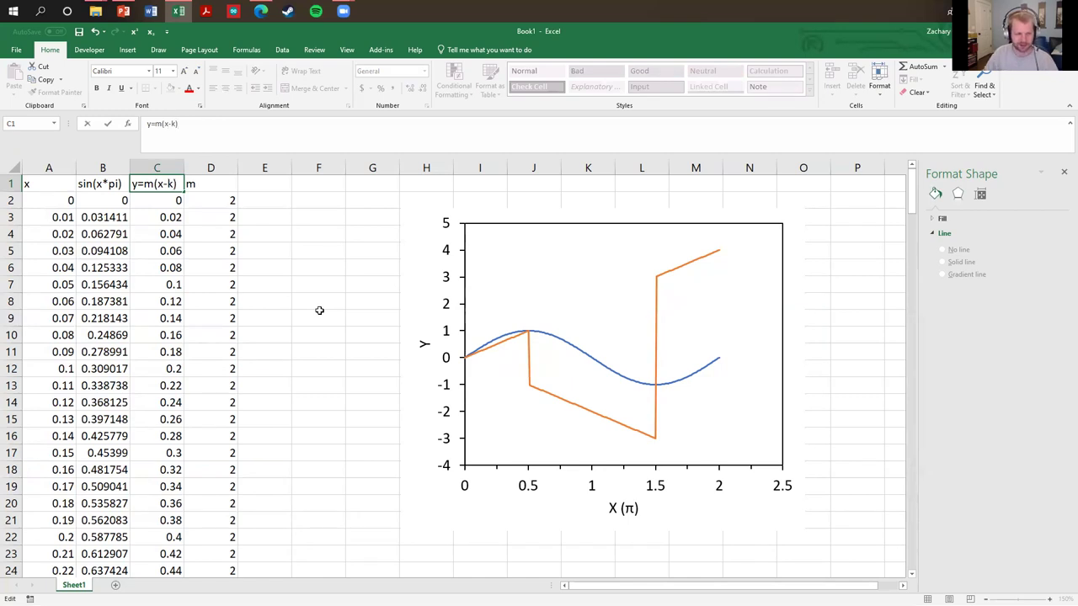
click(319, 312)
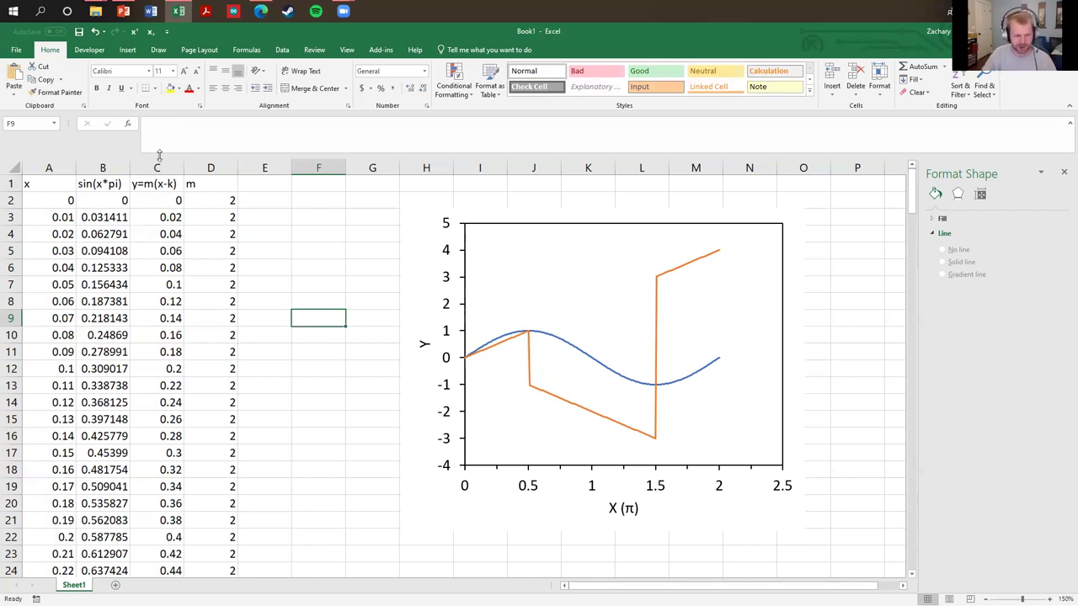
- Enter the header "k" in cell E1
click(279, 183)
text(k)
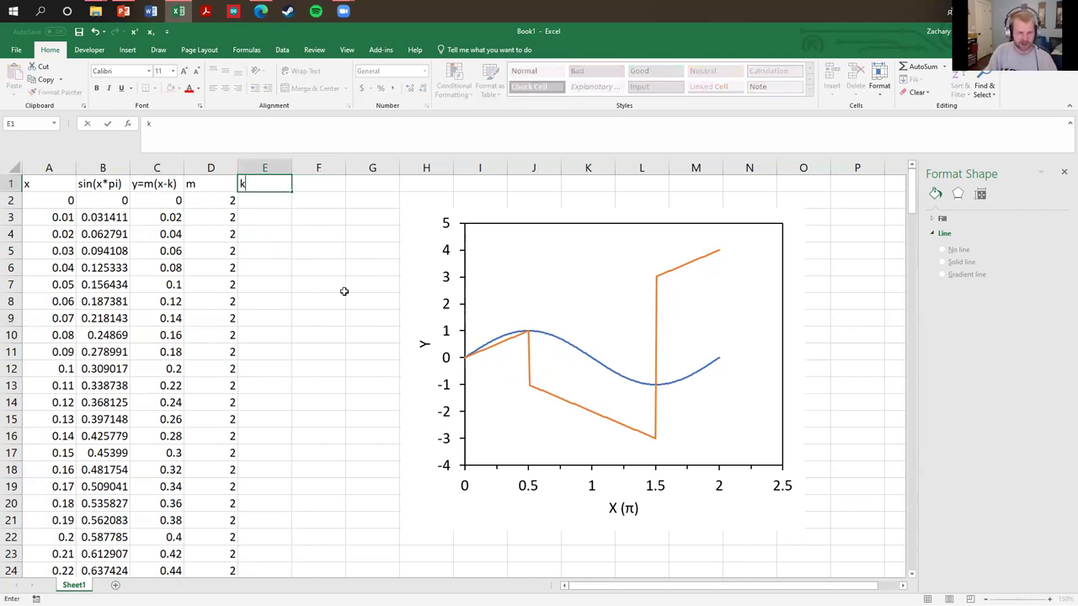
key(Return)
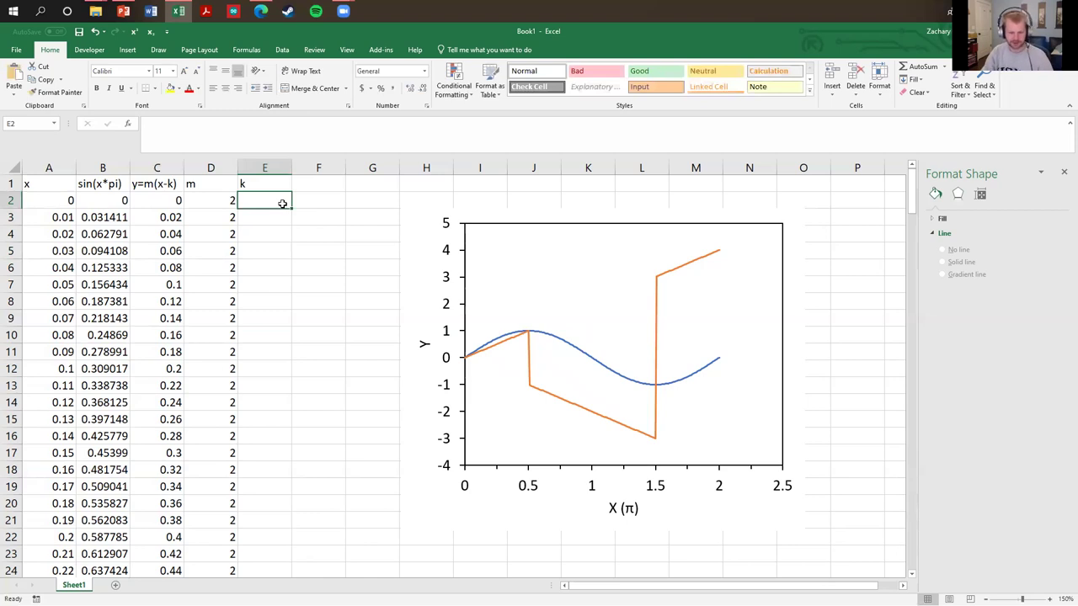
text(=)
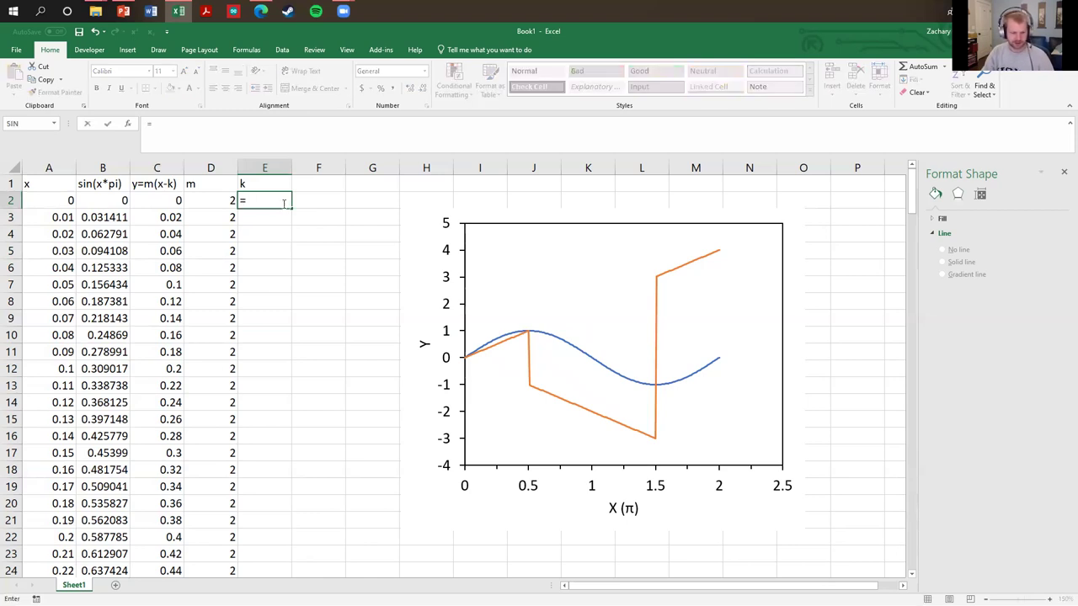
key(Escape)
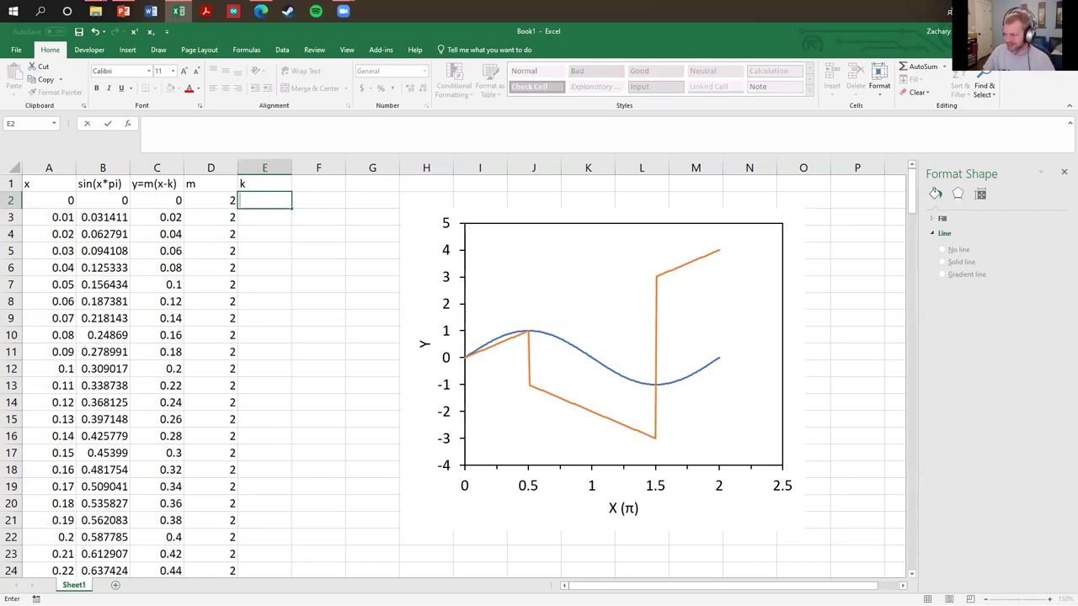
key(Escape)
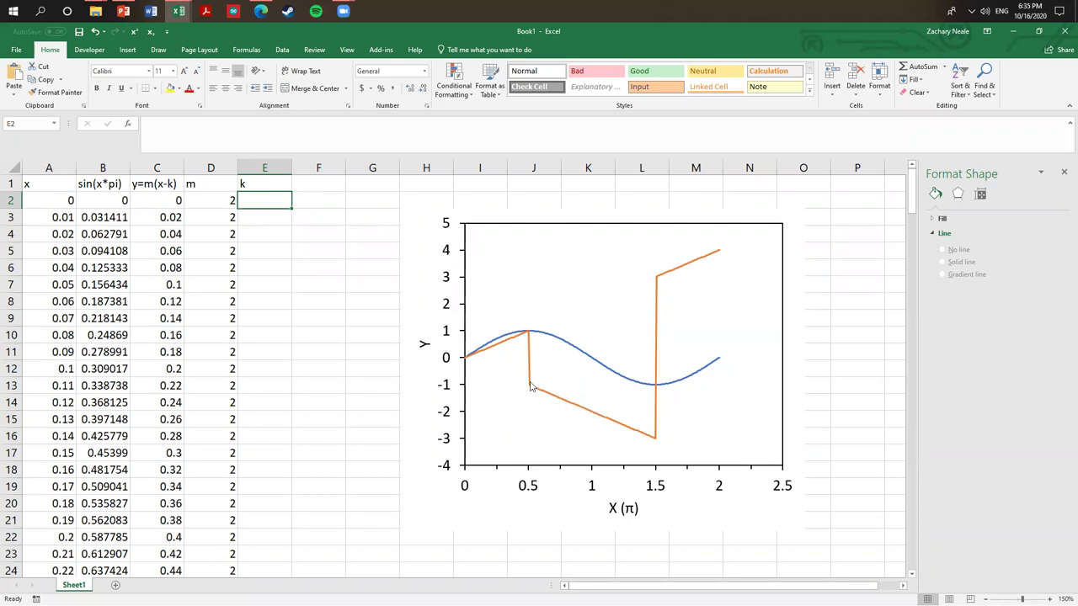
- Change the minus sign in the C1 header to a plus so it reads y=m(x+k)
mouse_move(532, 392)
click(168, 185)
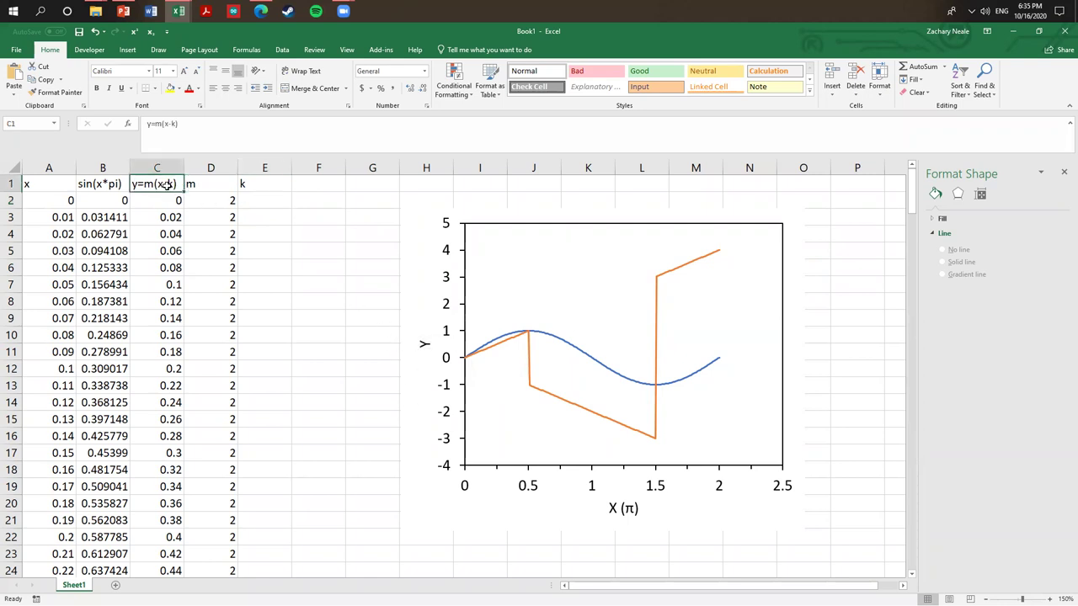
double_click(168, 183)
key(BackSpace)
text(+)
click(295, 215)
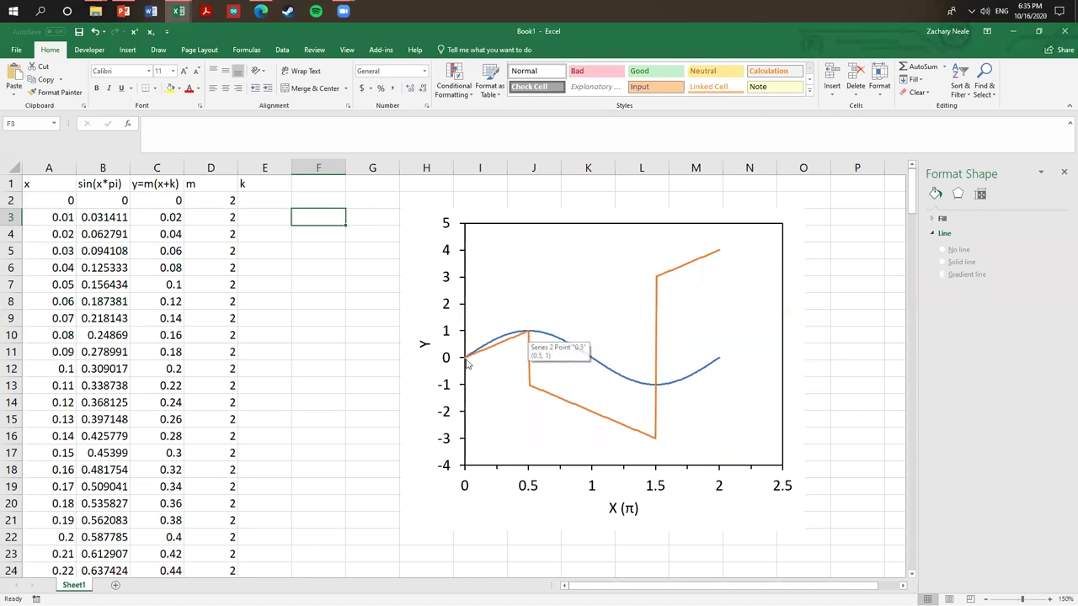
- Enter 0 in E2 as the first k value
click(260, 199)
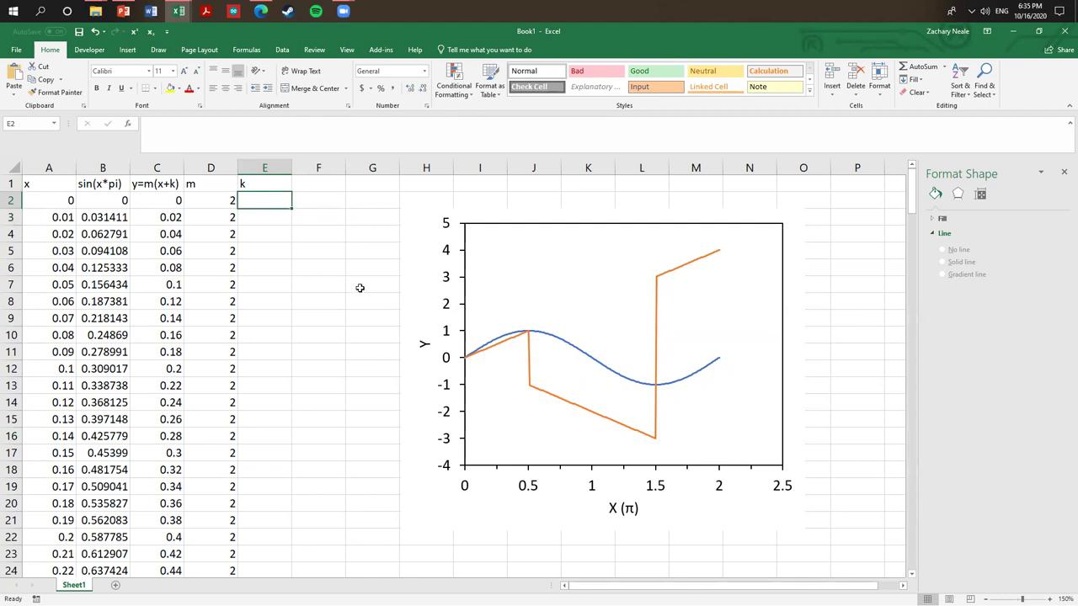
key(Return)
key(Up)
text(0)
key(Return)
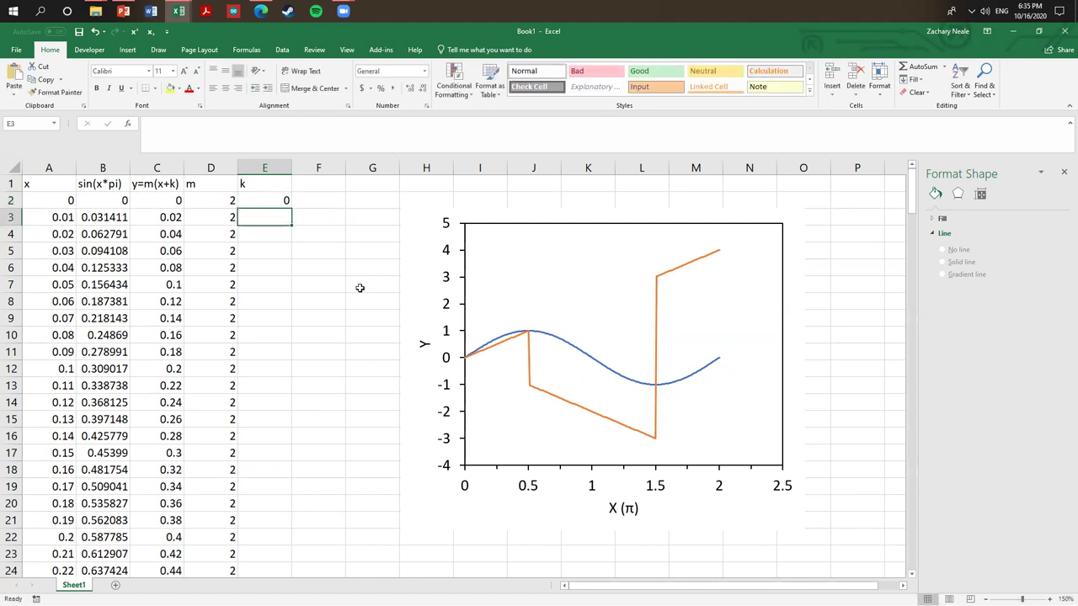
- Enter the formula =IF(D3=D2,E2,E2+PI()) in cell E3 so k shifts by pi whenever the slope changes
text(=IF()
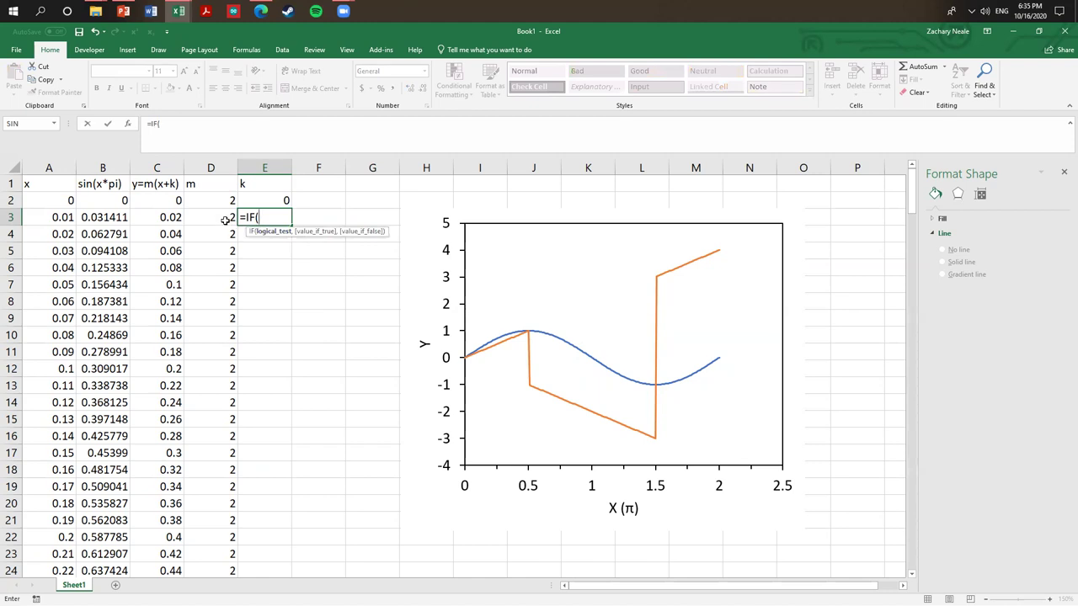
mouse_move(530, 335)
click(214, 215)
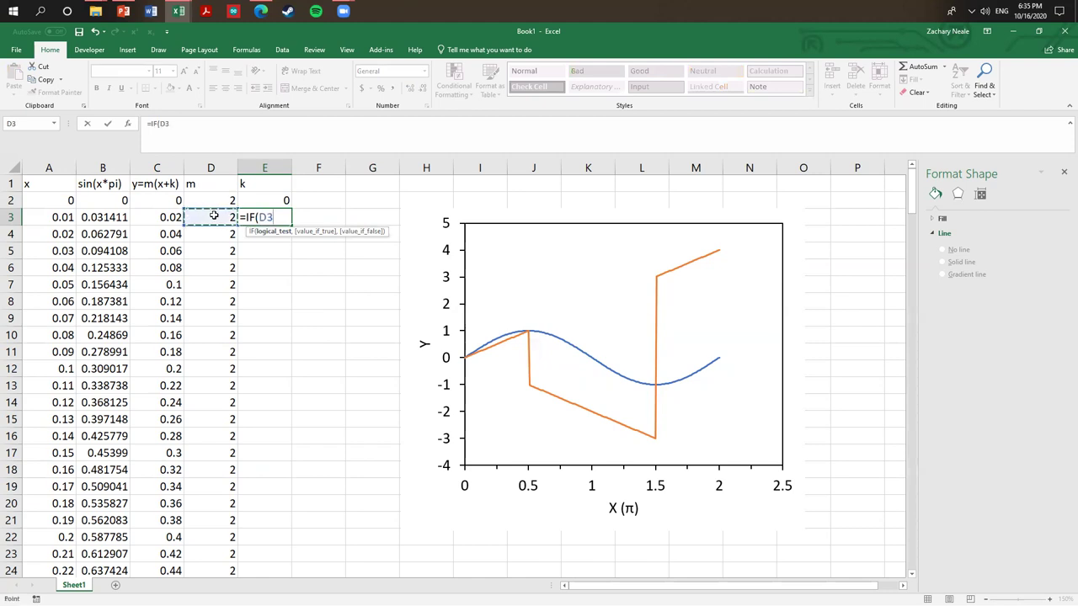
text(=)
click(222, 200)
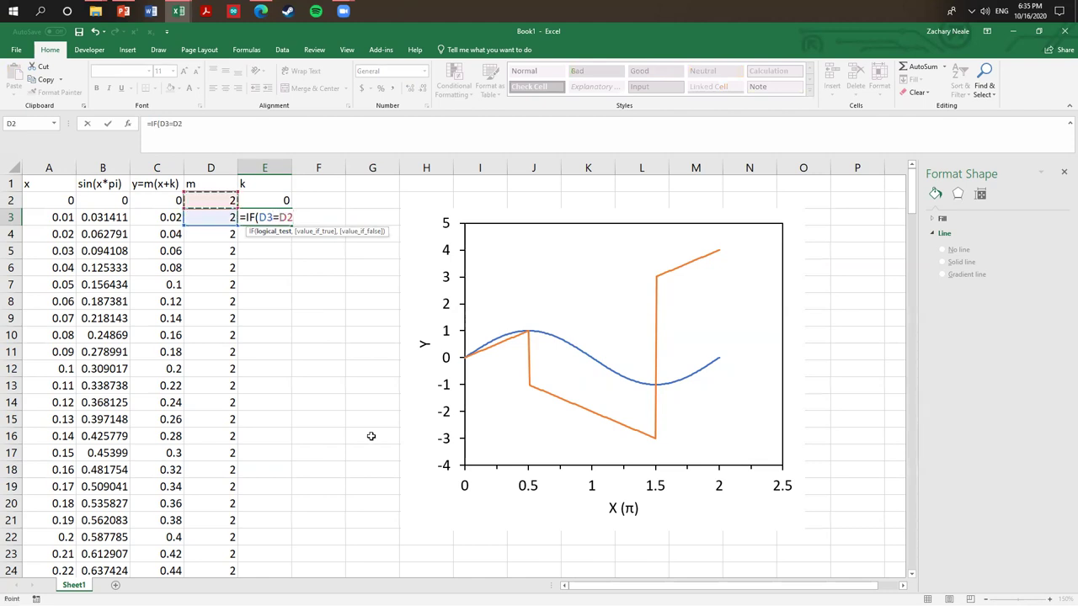
text(,)
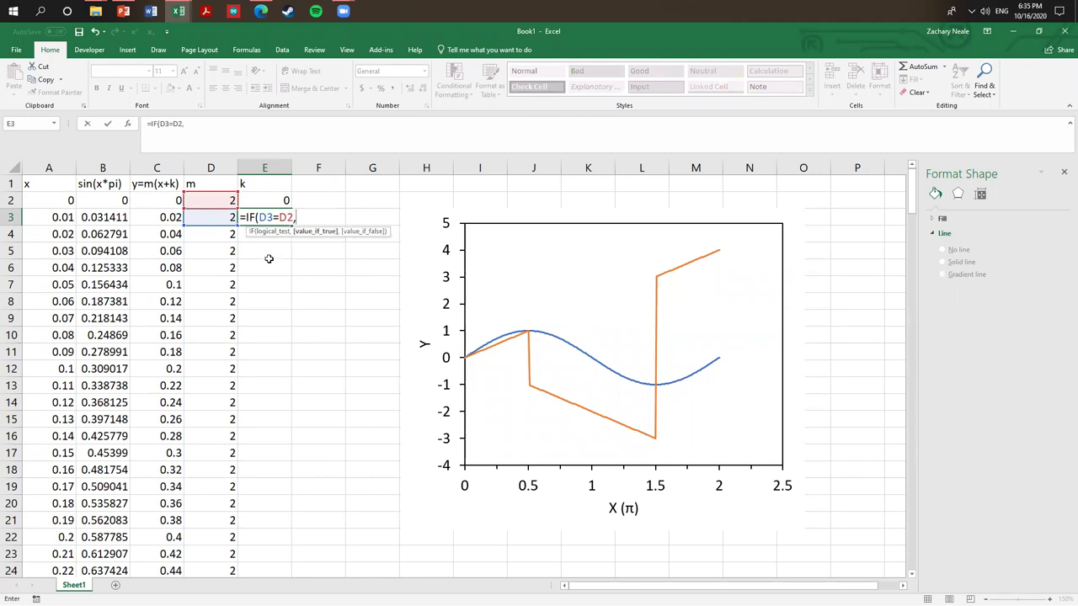
click(267, 205)
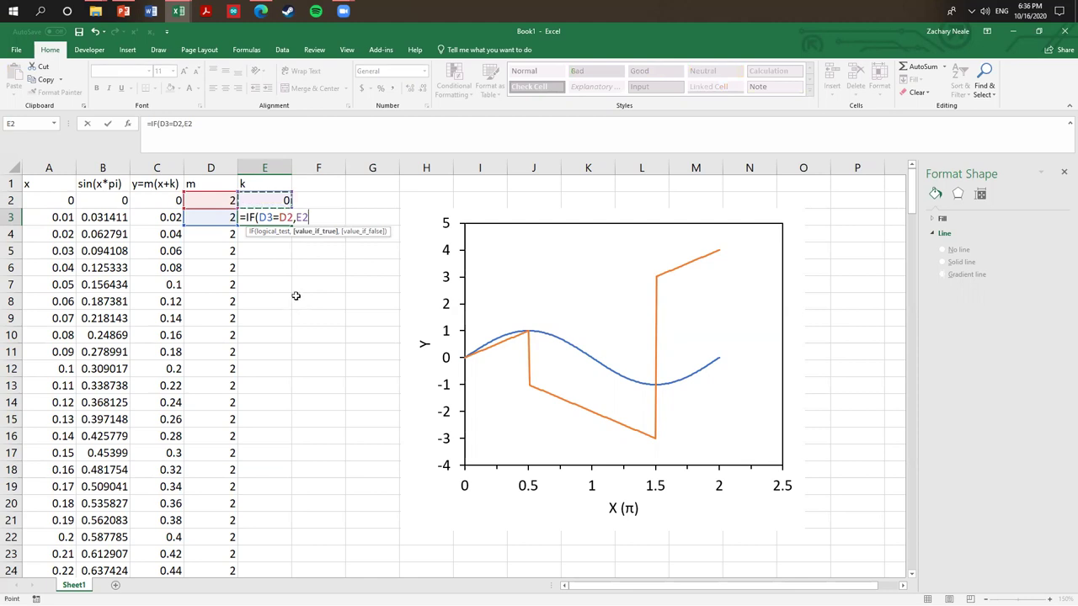
text(,)
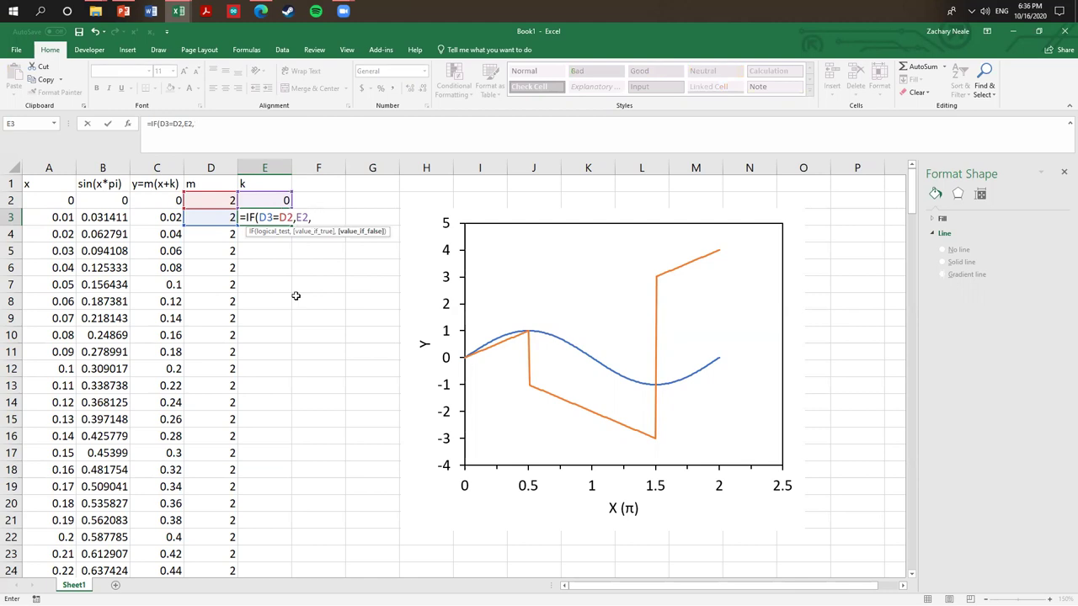
text(p)
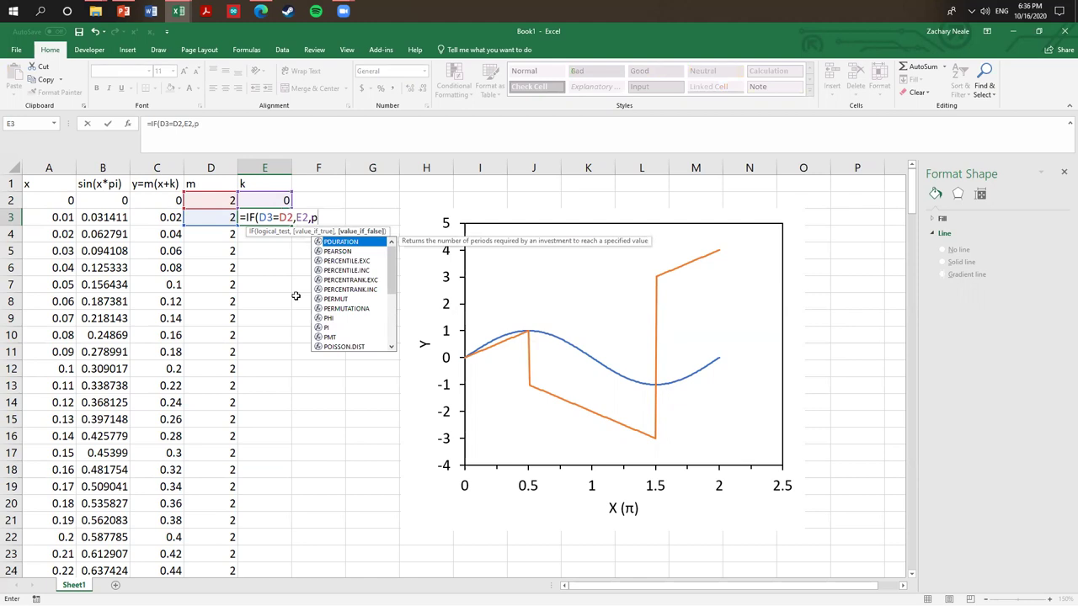
key(BackSpace)
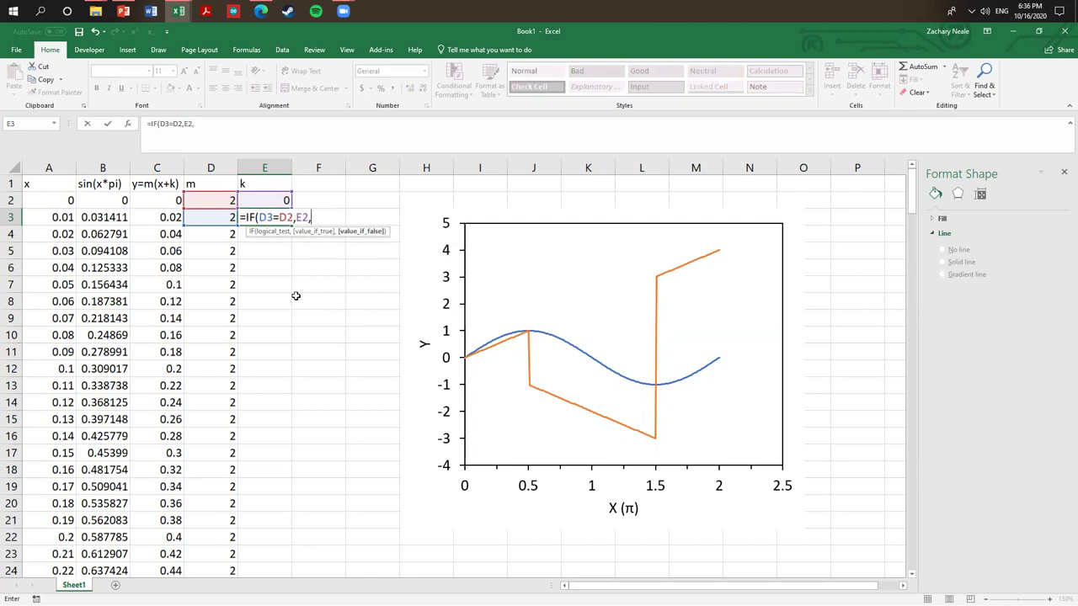
click(270, 198)
text(+pi()))
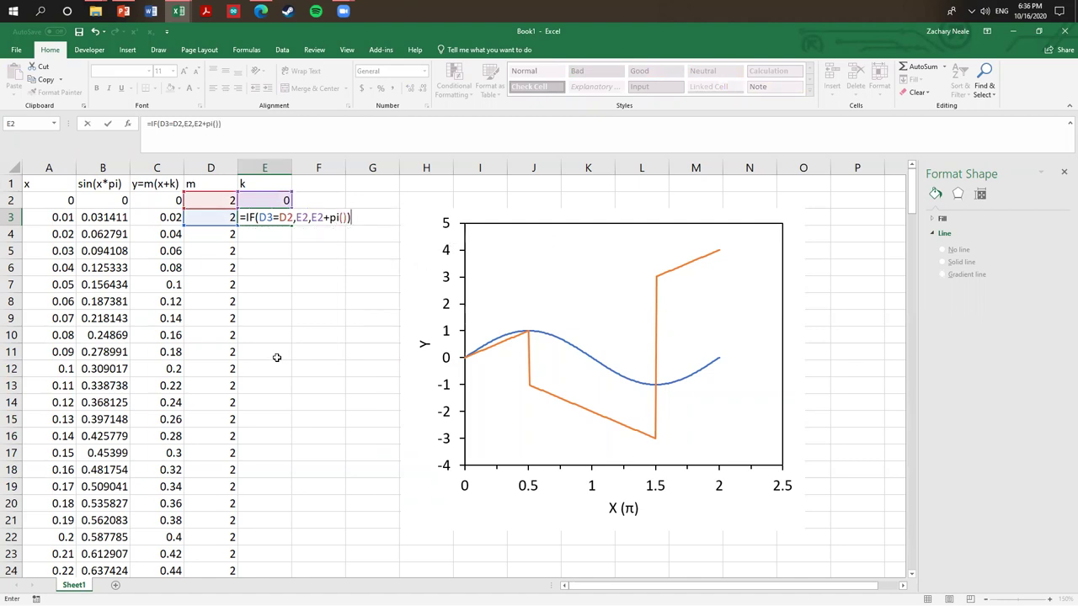
key(Return)
- Fill the E3 formula down the rest of the k column
click(286, 221)
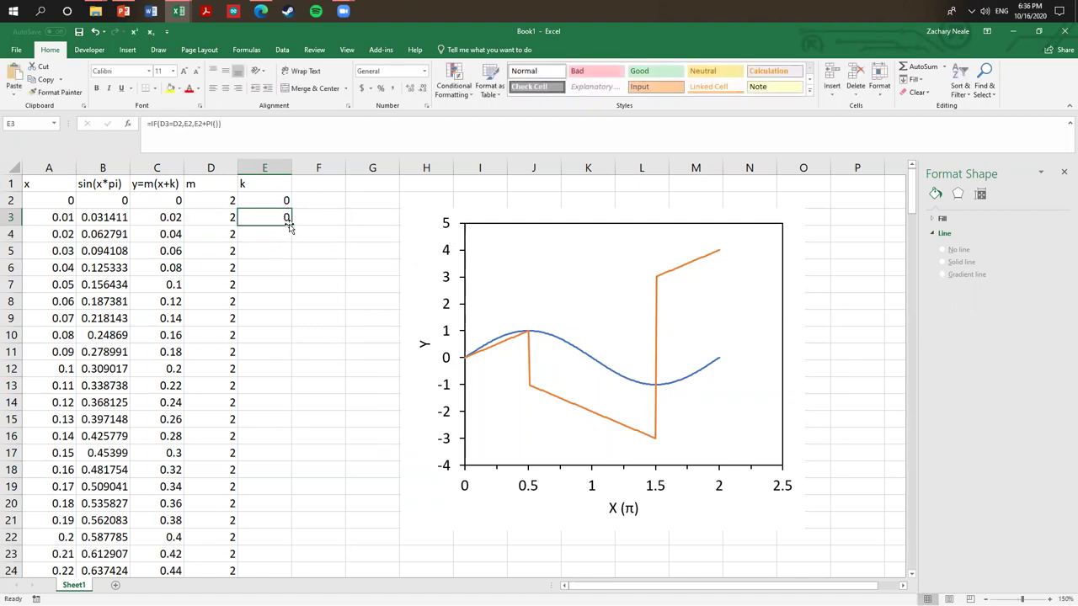
double_click(292, 226)
click(333, 285)
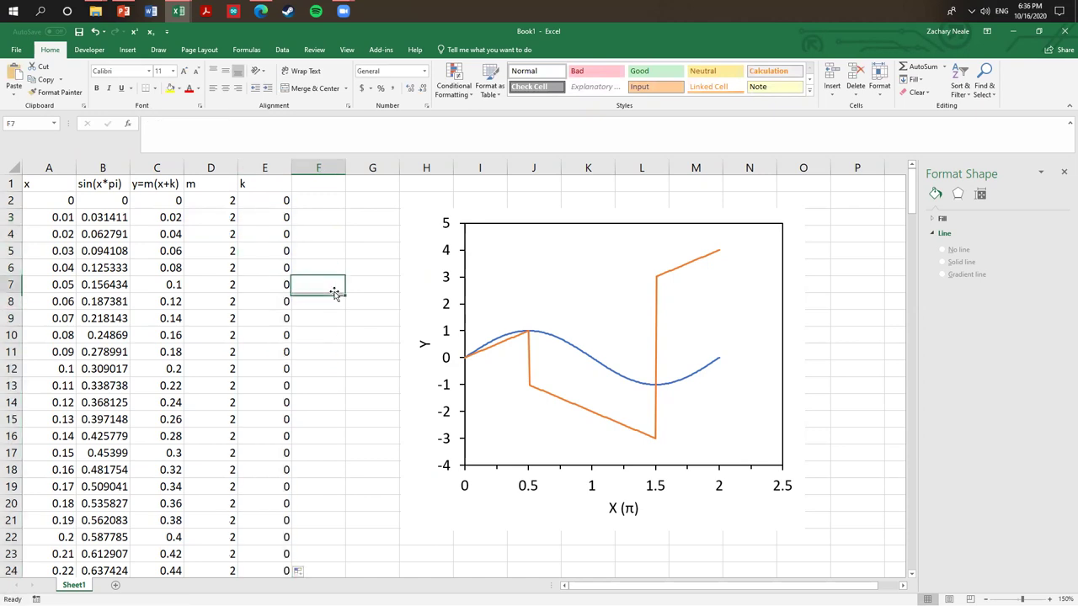
- Change the C3 formula to =D3*(A3+E3) and fill it down the rest of the y=m(x+k) column
click(168, 200)
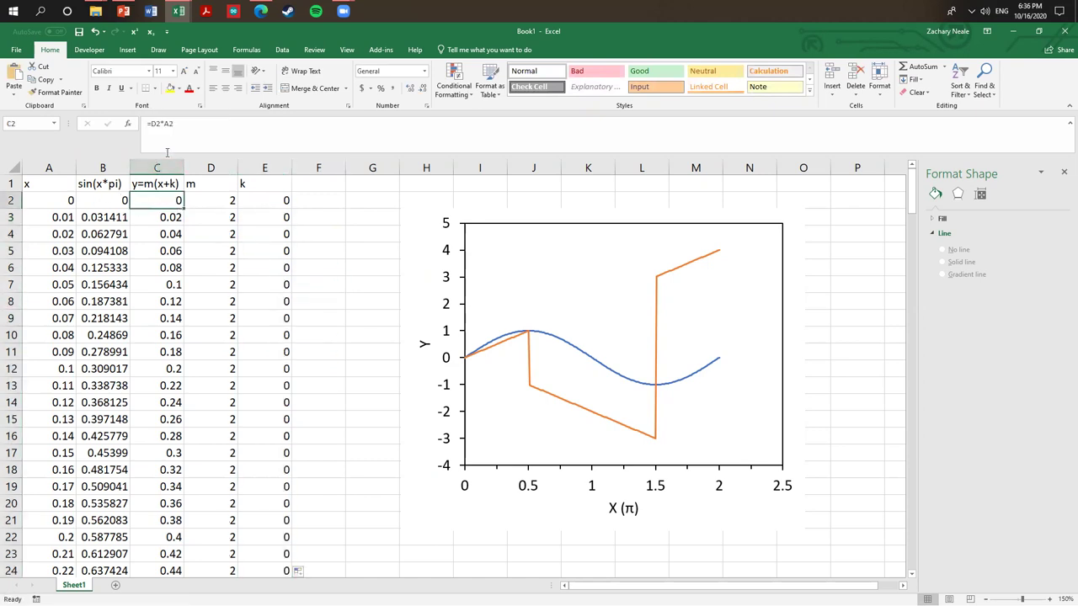
click(171, 216)
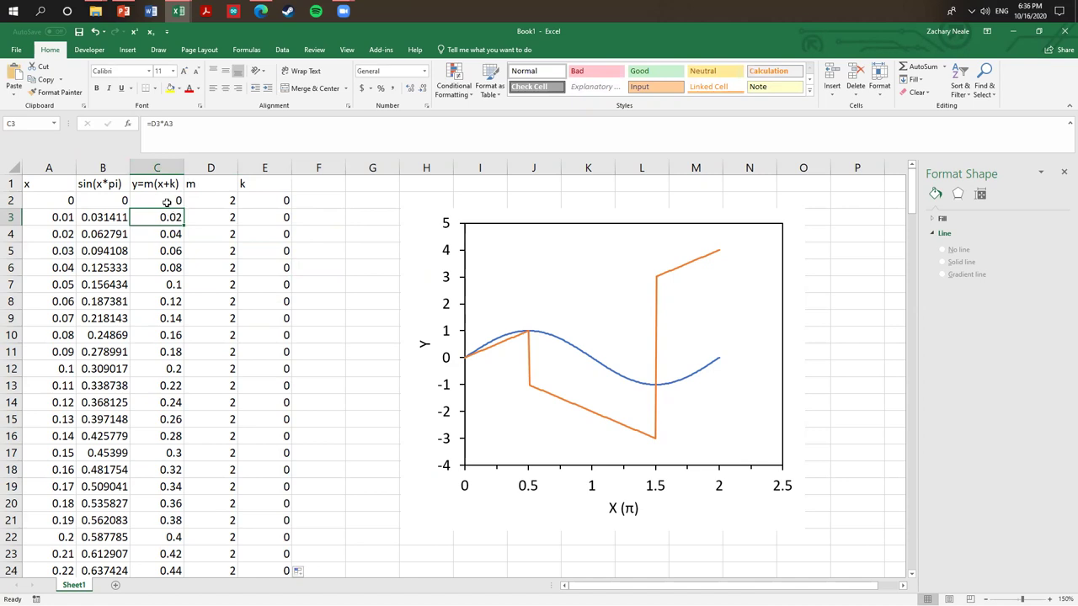
click(164, 128)
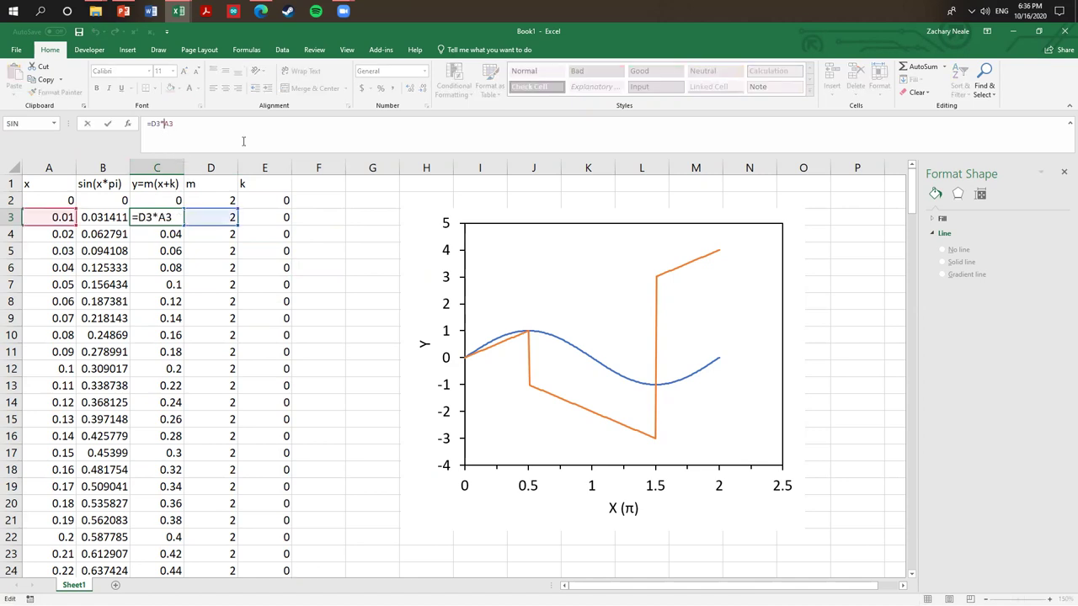
text((A3+)
click(266, 218)
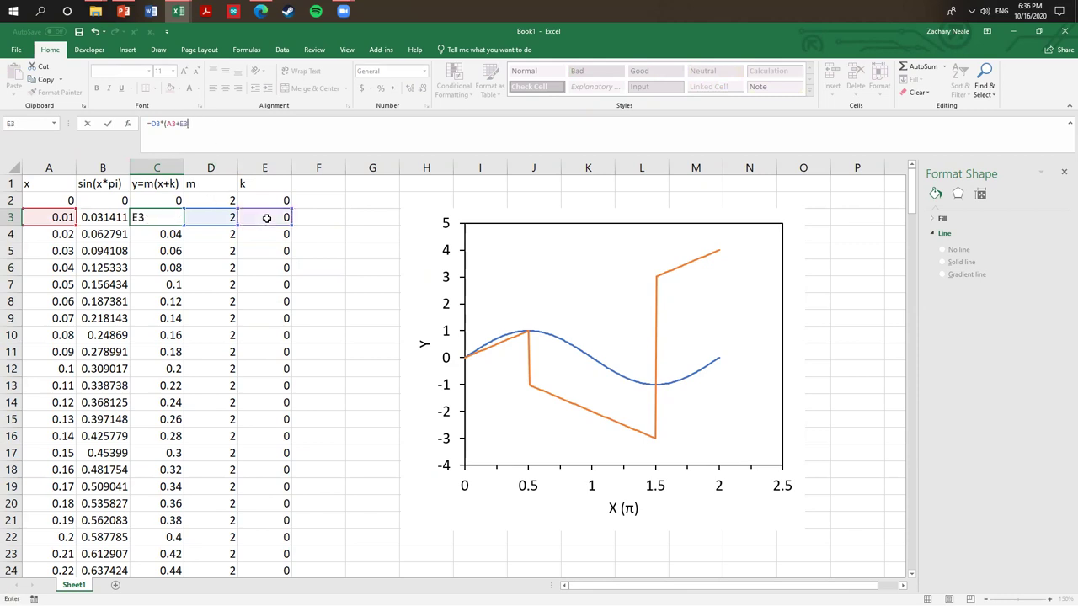
key(Return)
click(174, 219)
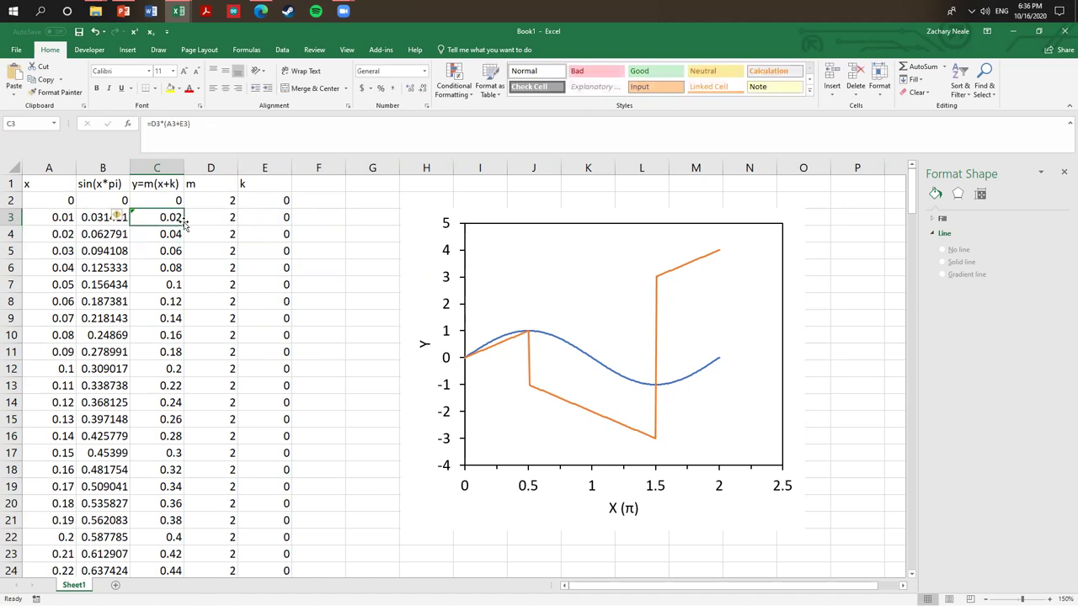
double_click(184, 224)
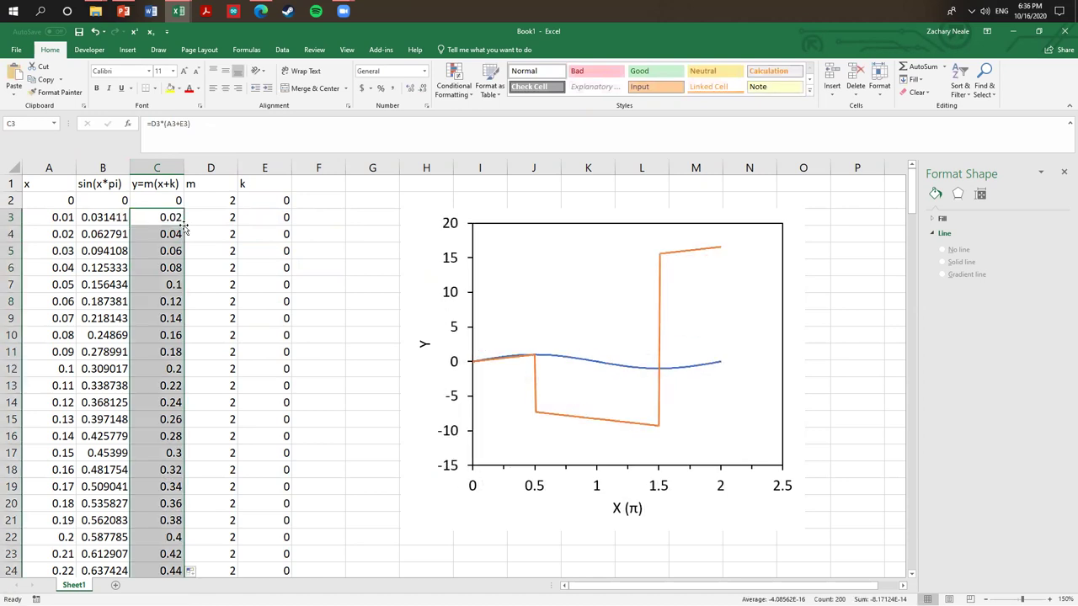
- Change the plus before PI() in the E3 formula to a minus and fill the formula down the k column
click(263, 218)
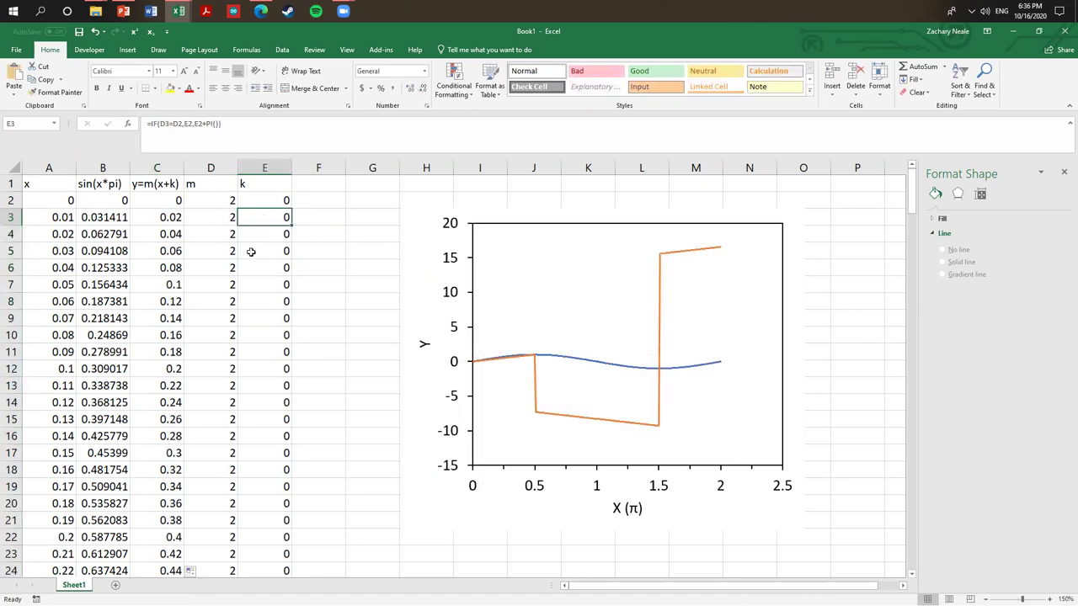
click(204, 124)
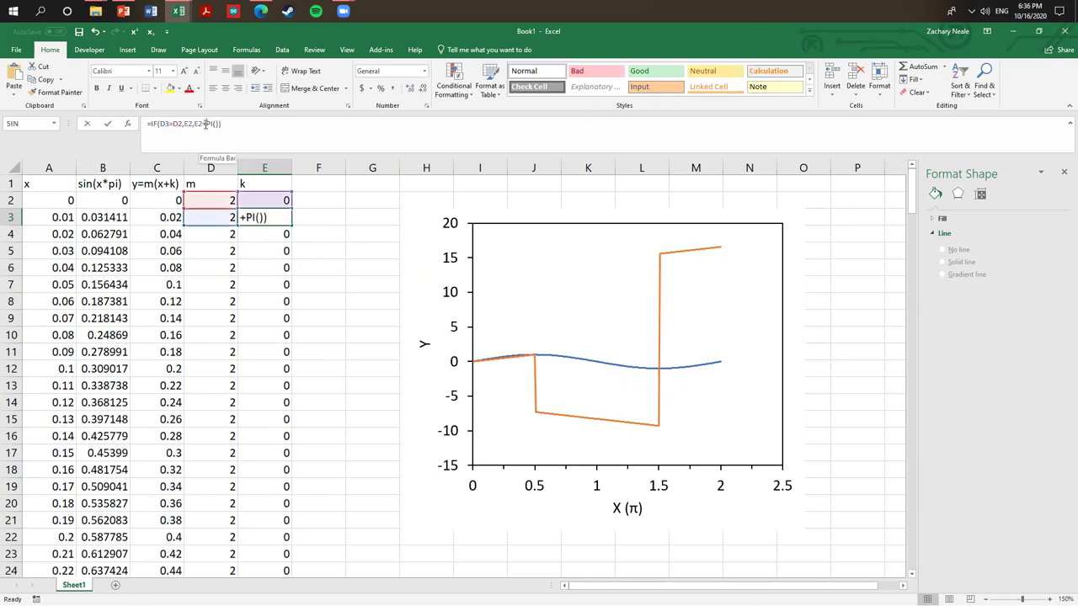
key(Delete)
text(-)
key(Return)
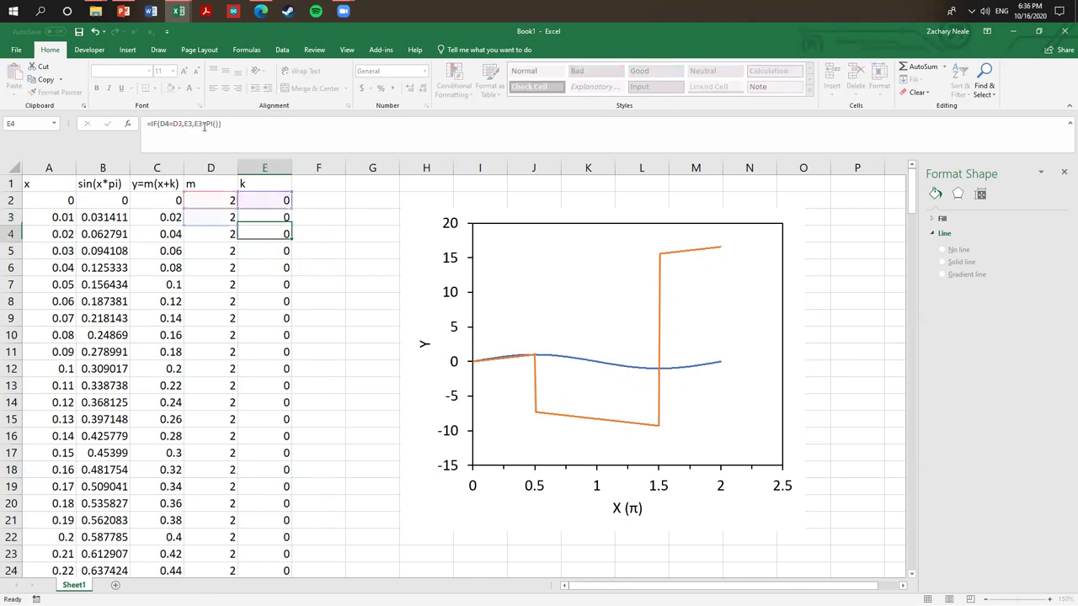
click(279, 225)
double_click(291, 233)
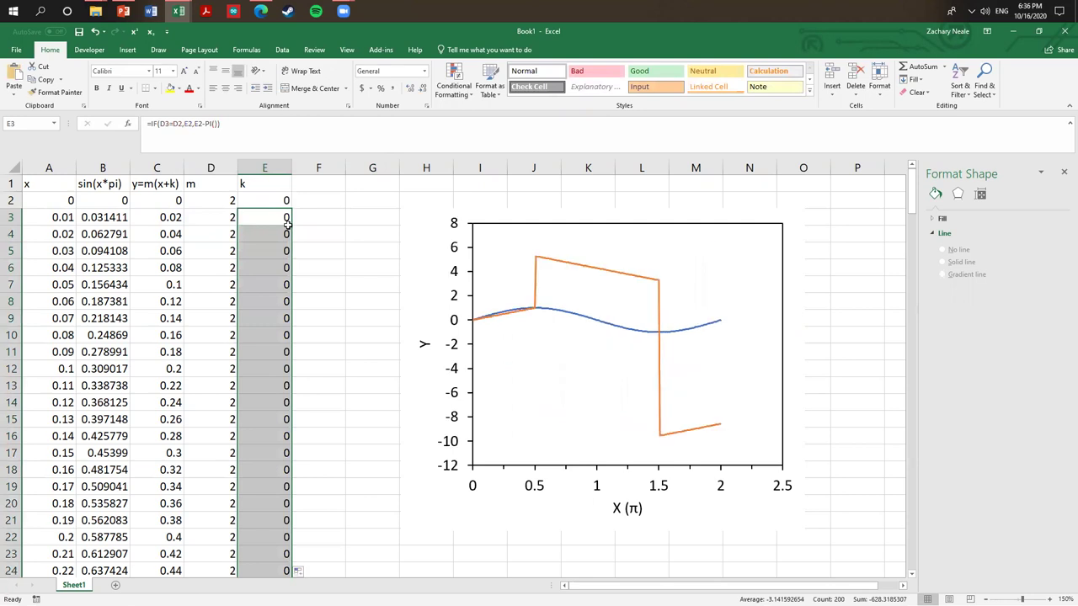
click(358, 244)
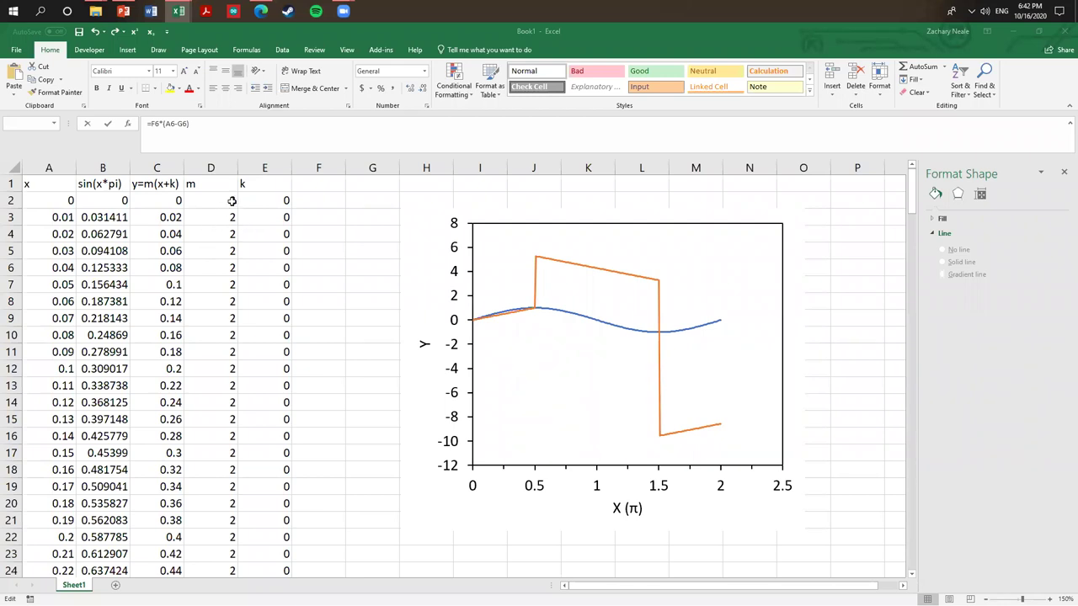
- Replace PI() with 1 in the E3 formula so it subtracts 1 from E2 when the slope changes
key(Escape)
click(167, 182)
click(285, 201)
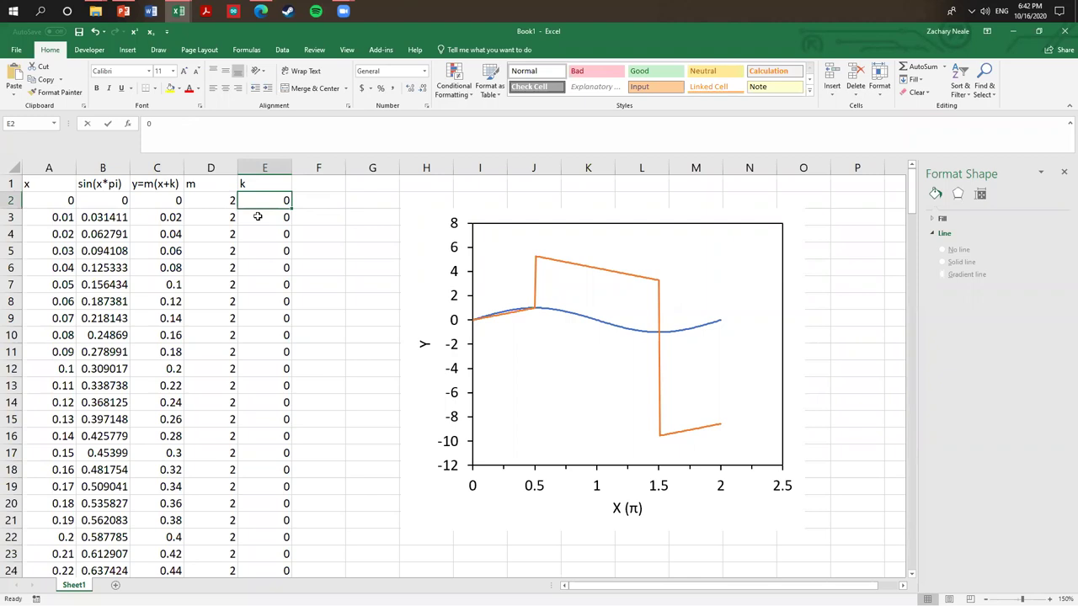
click(265, 220)
click(204, 128)
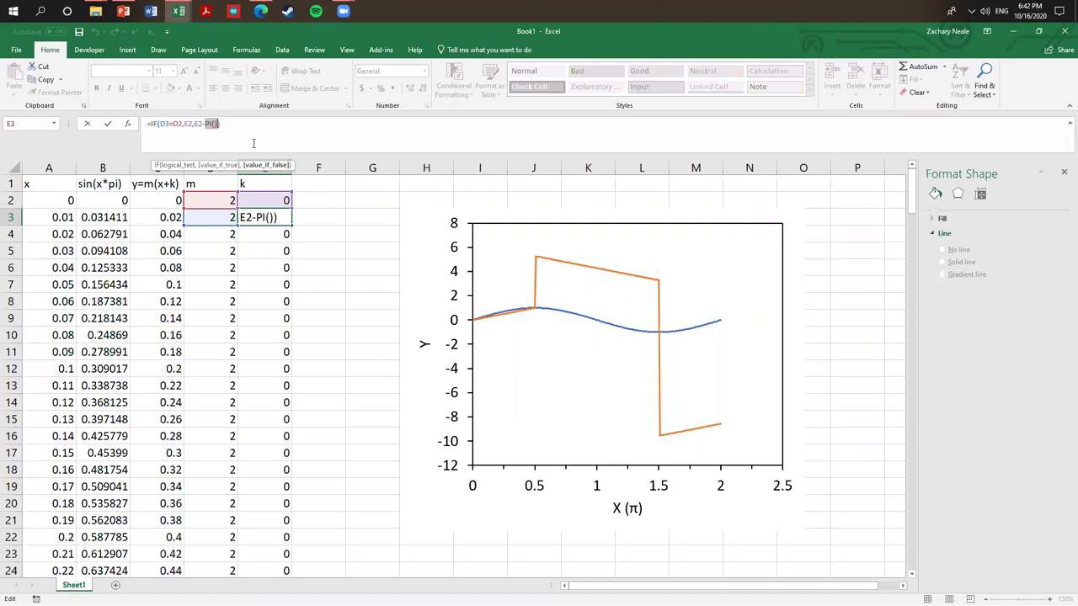
key(BackSpace)
text(1)
key(Return)
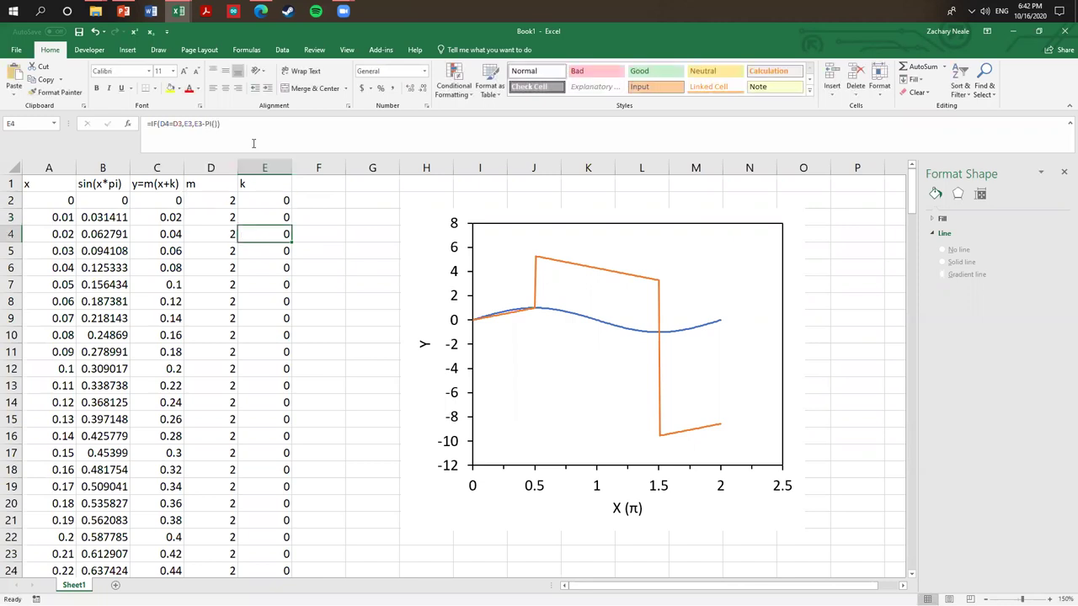
- Fill the k formula from cell E3 down the rest of column E
click(287, 217)
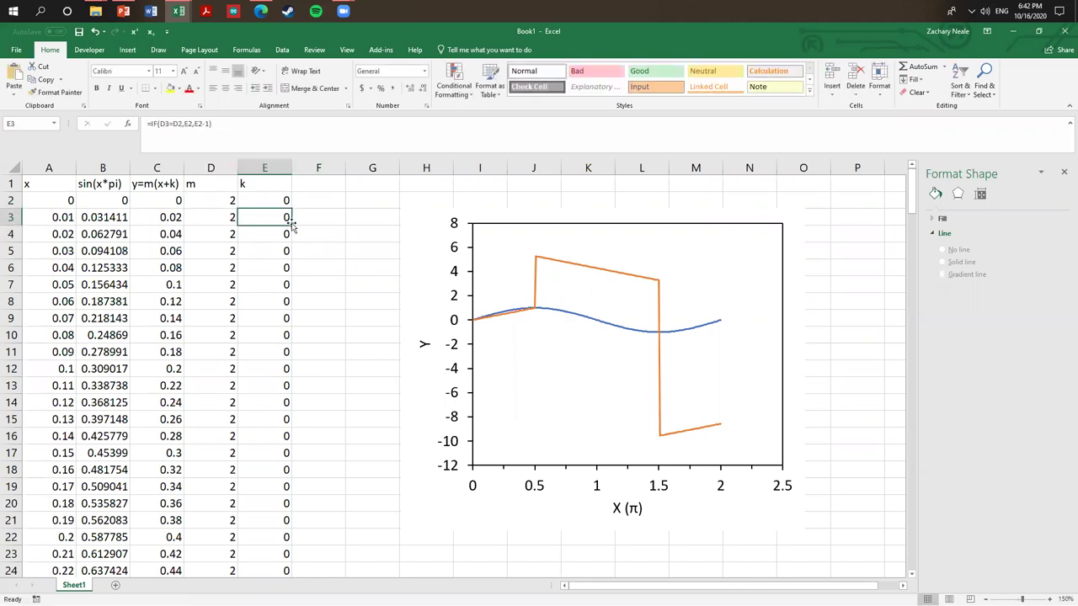
double_click(292, 224)
click(402, 238)
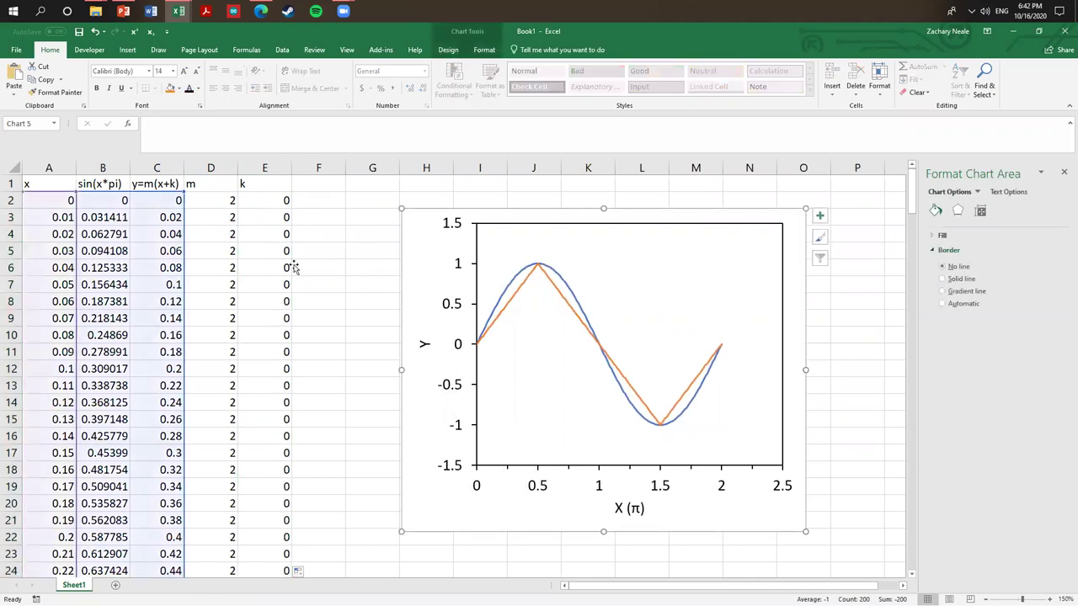
click(248, 245)
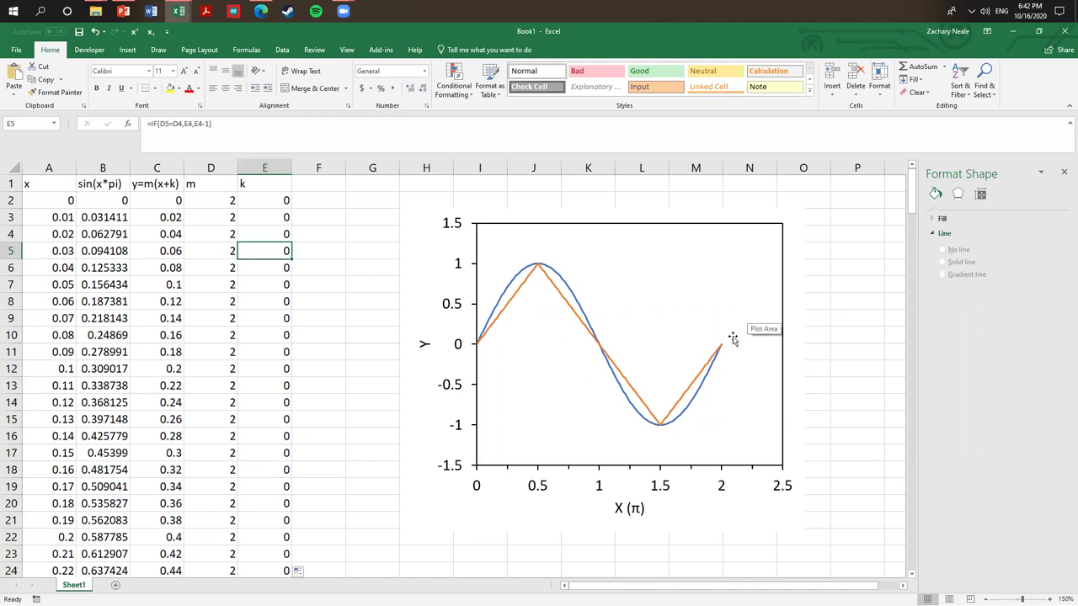
- Examine the y formula in cell C3 and the IF formula for m in cell D3
click(211, 216)
click(177, 217)
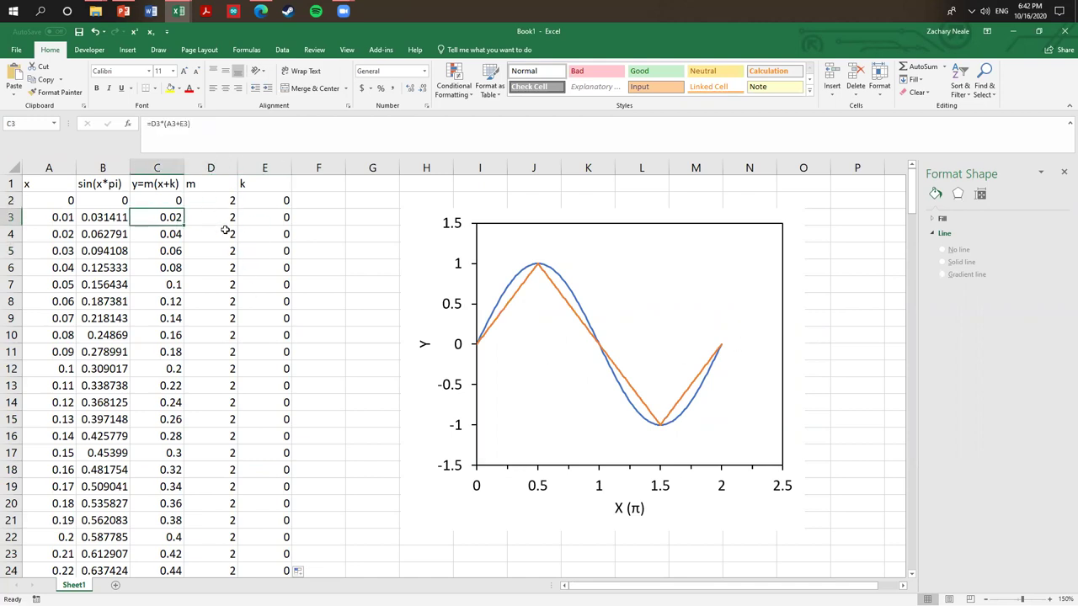
click(220, 219)
key(F2)
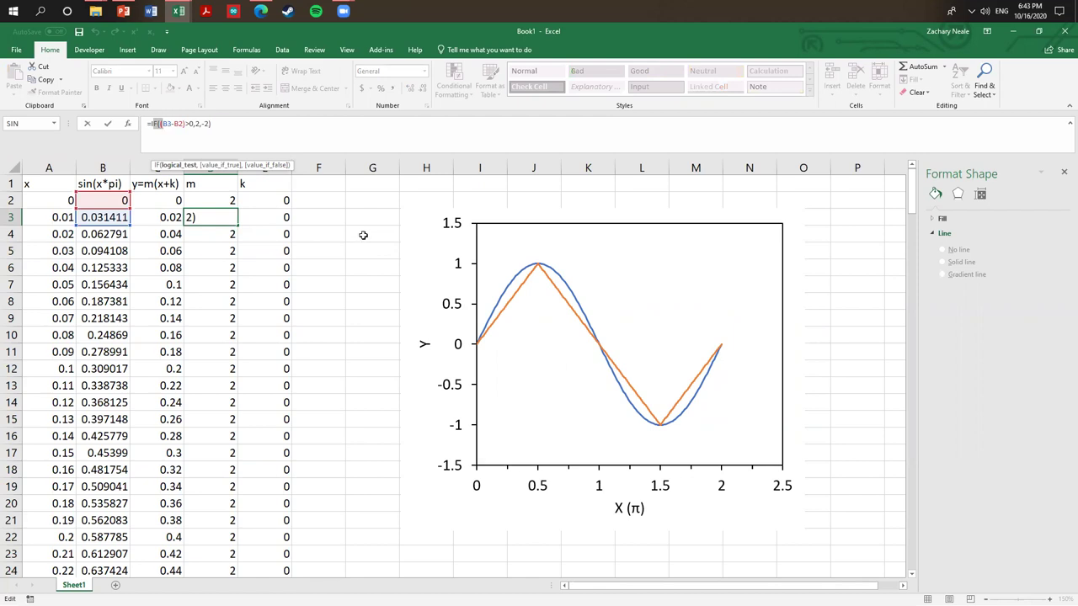
key(ctrl+Return)
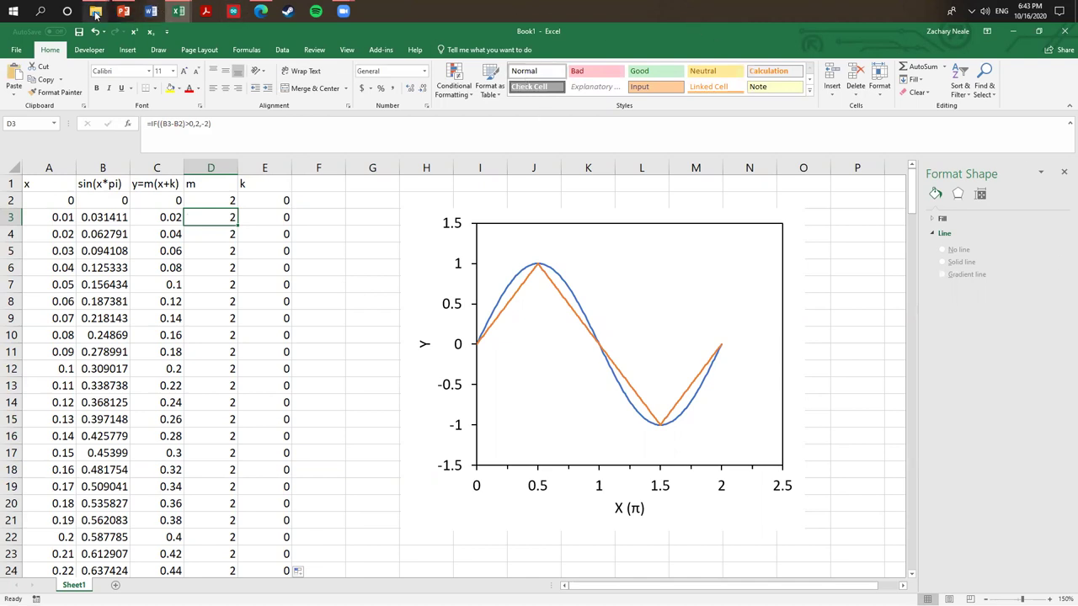
- Open the recently used text file XRD Example Data from the Desktop's Excel Video folder
mouse_move(97, 15)
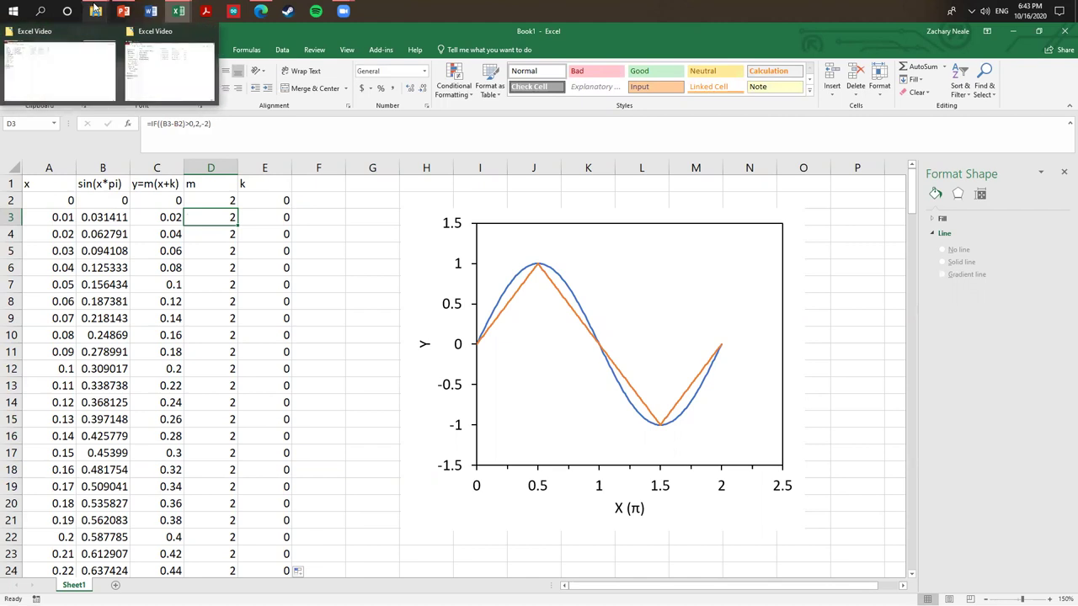
click(362, 236)
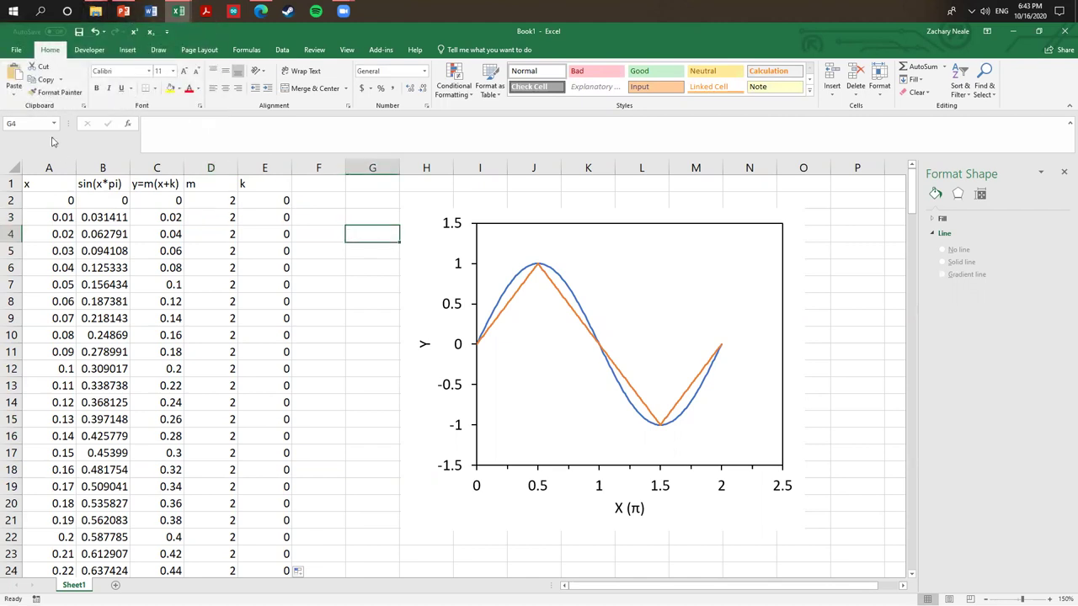
click(15, 50)
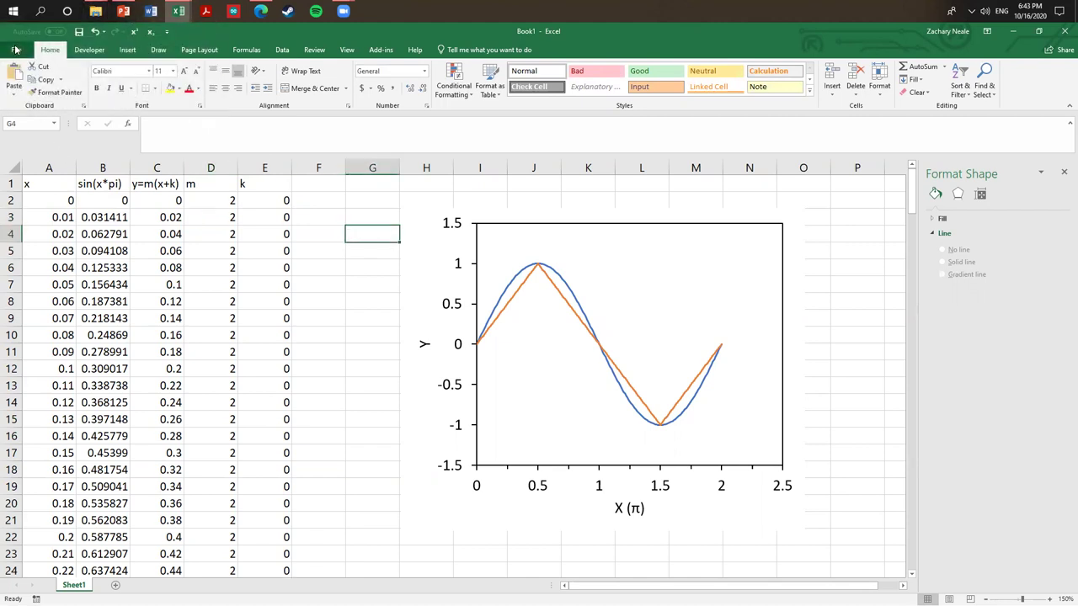
click(31, 120)
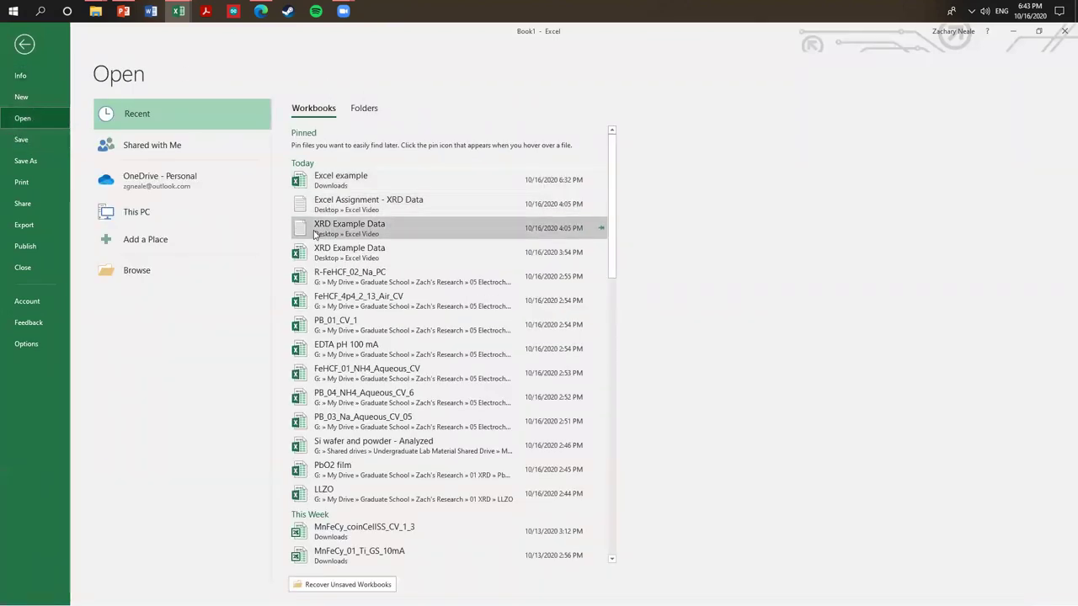
click(380, 229)
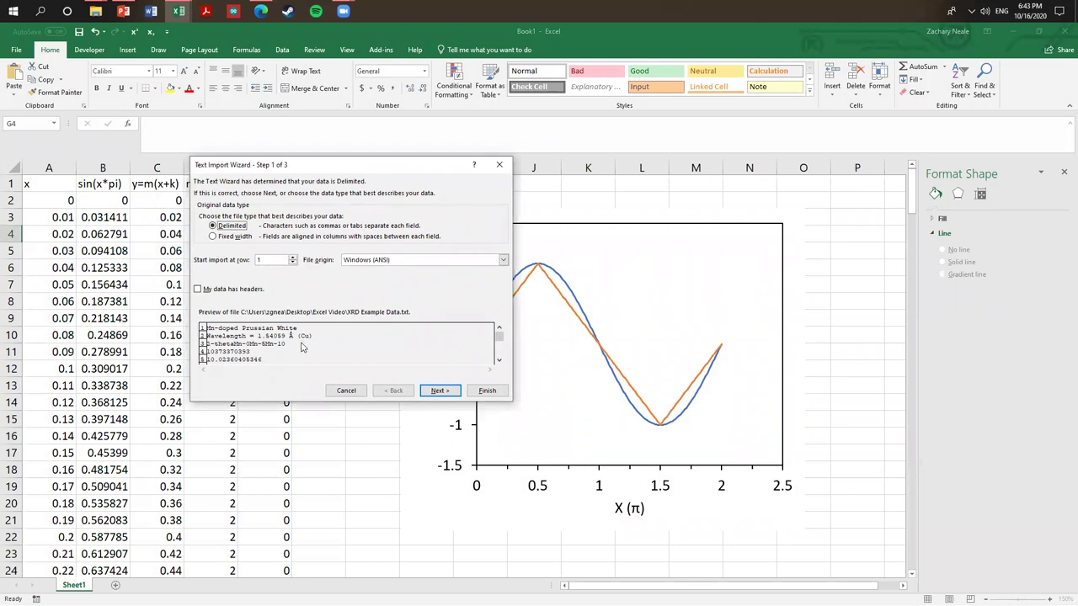
- Check the file preview and import the text as tab-delimited data with the General column format
click(499, 360)
click(499, 359)
click(499, 360)
click(499, 359)
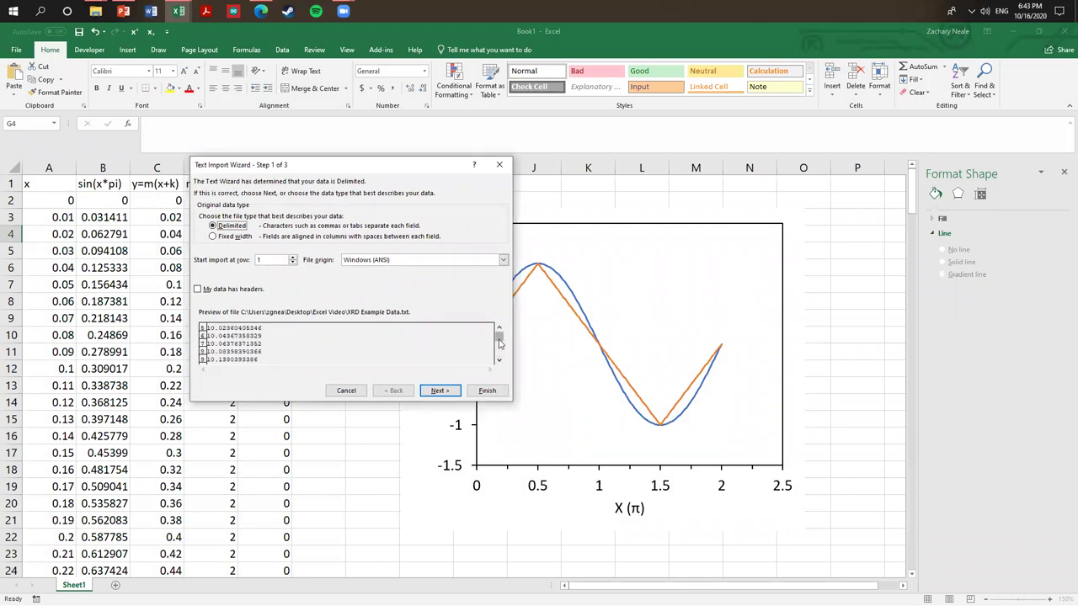
click(440, 391)
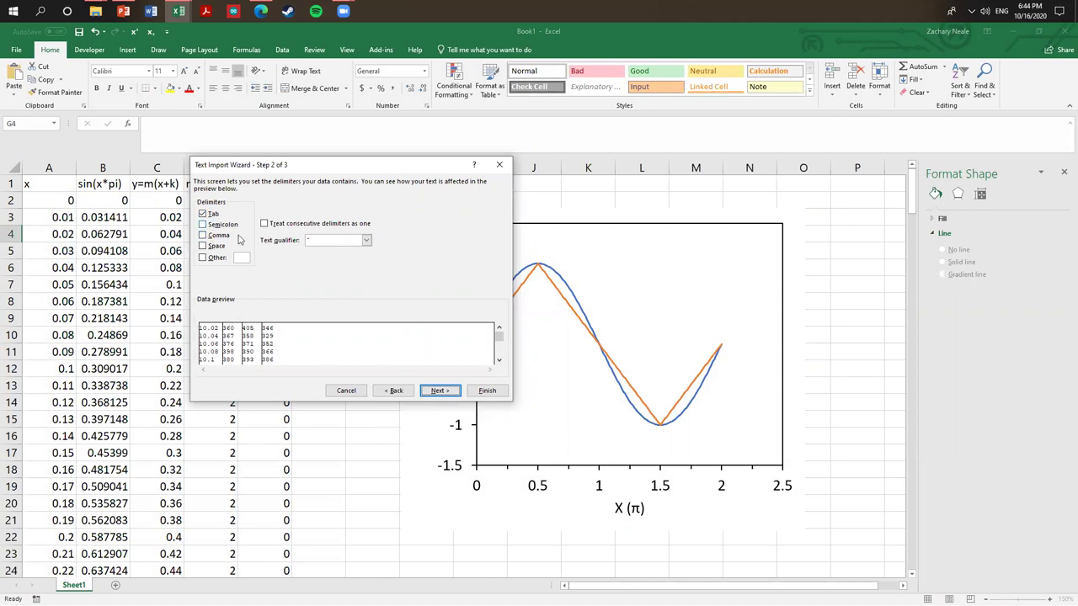
click(452, 392)
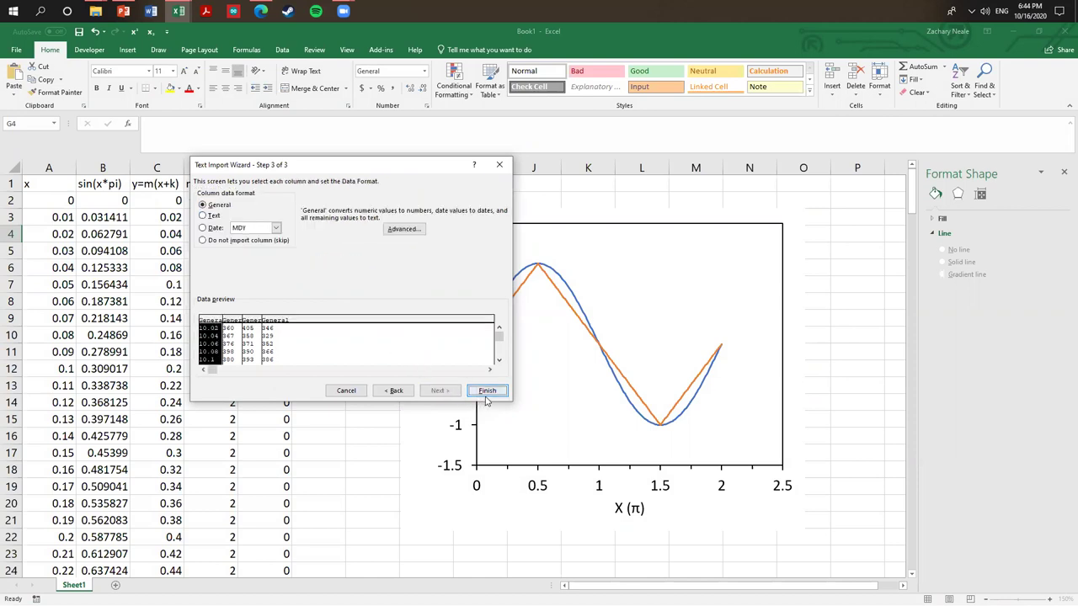
click(487, 392)
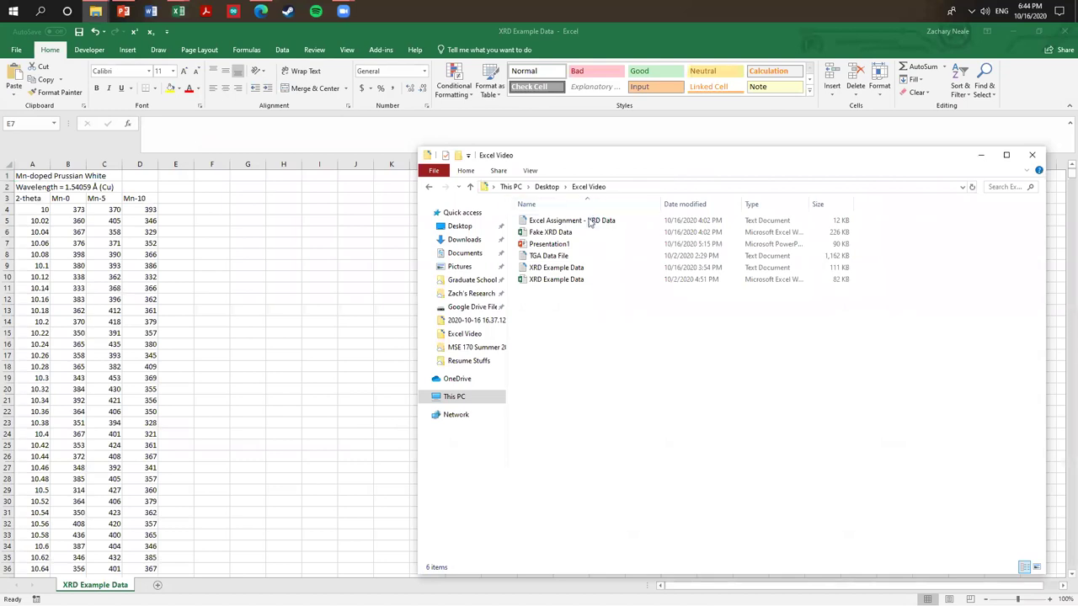
click(553, 268)
drag(566, 272, 301, 302)
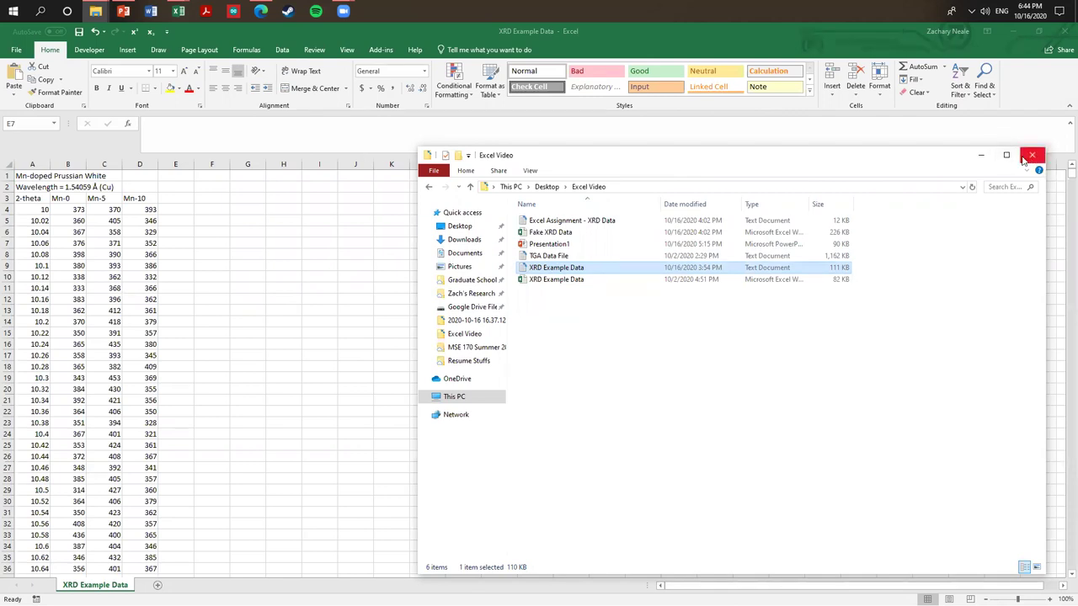
click(980, 155)
click(422, 284)
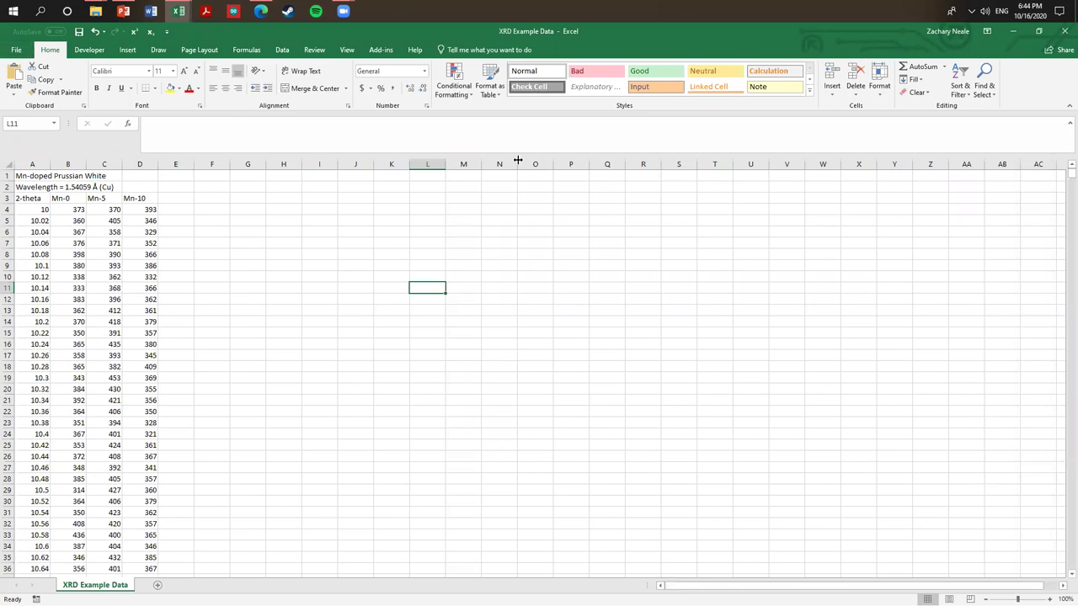
click(246, 266)
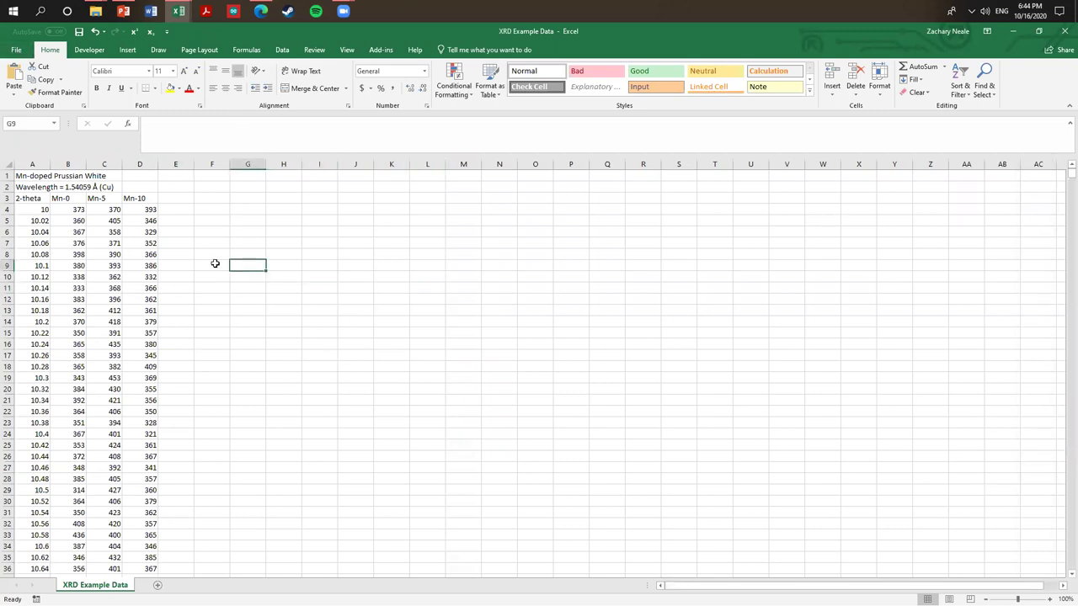
- Save the imported data in the Excel Video folder as Excel Workbook (*.xlsx) XRD Example Data, replacing the existing file
click(17, 51)
key(Escape)
click(17, 51)
click(41, 161)
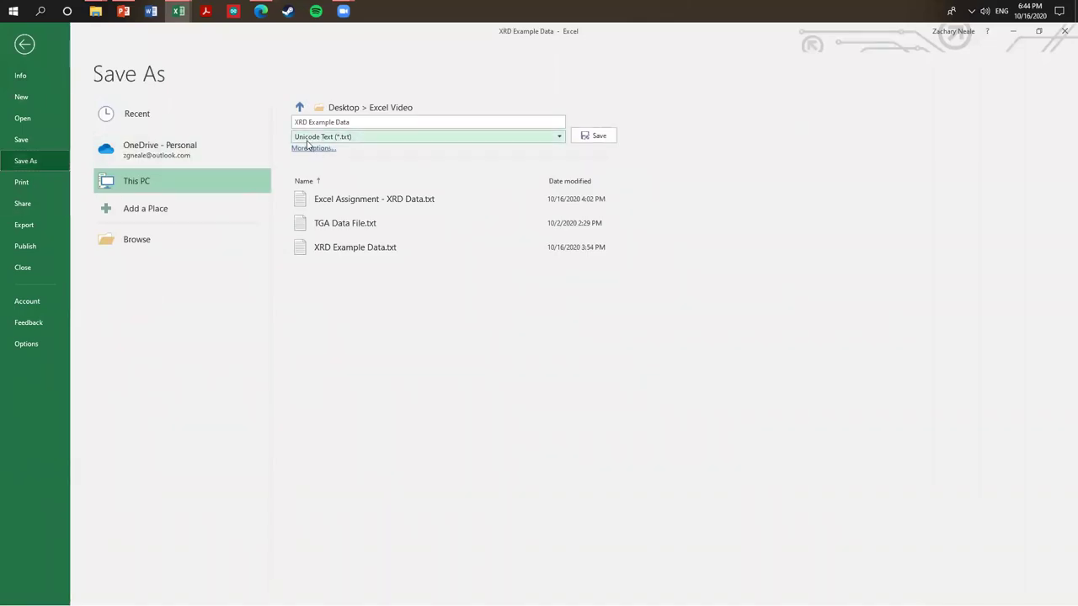
click(360, 139)
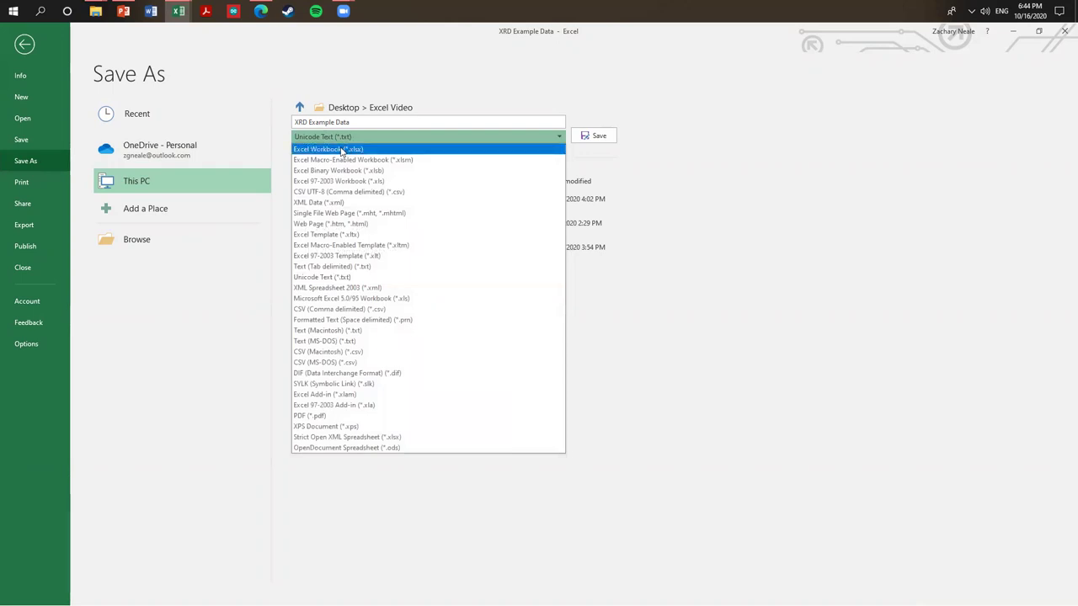
click(342, 150)
click(585, 139)
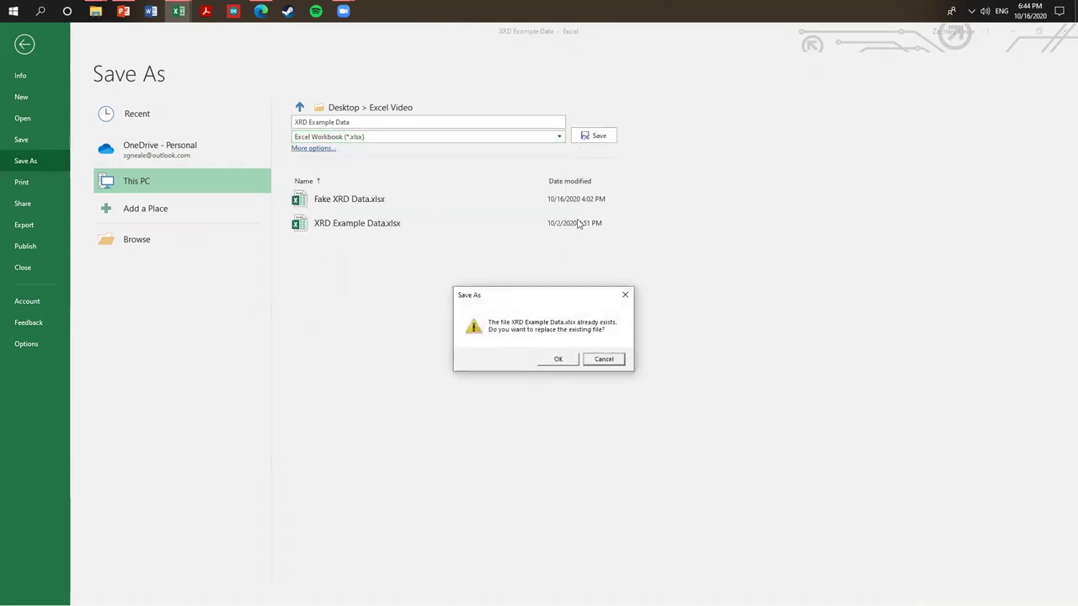
click(564, 360)
click(299, 242)
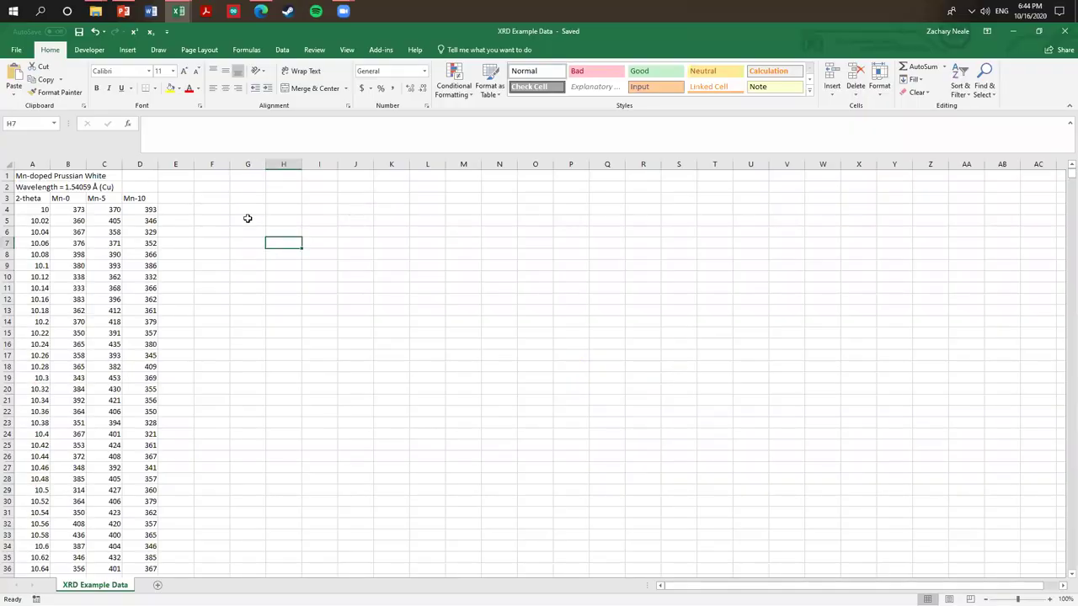
- Examine the sample title, wavelength line, 2-theta and Mn column headers, and the first data row
click(215, 221)
click(17, 179)
click(233, 268)
click(47, 210)
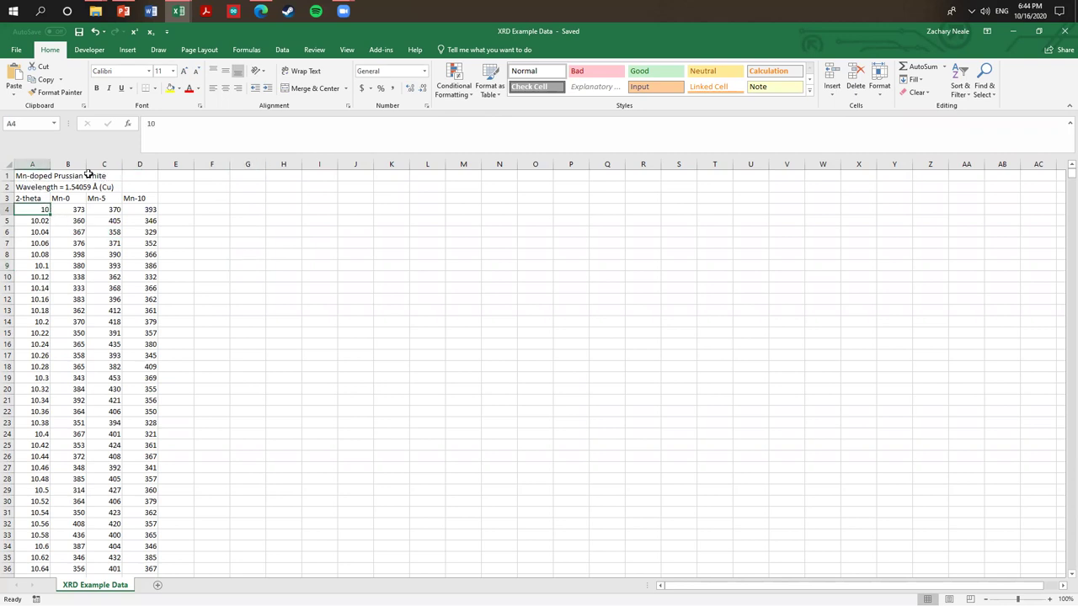
click(189, 175)
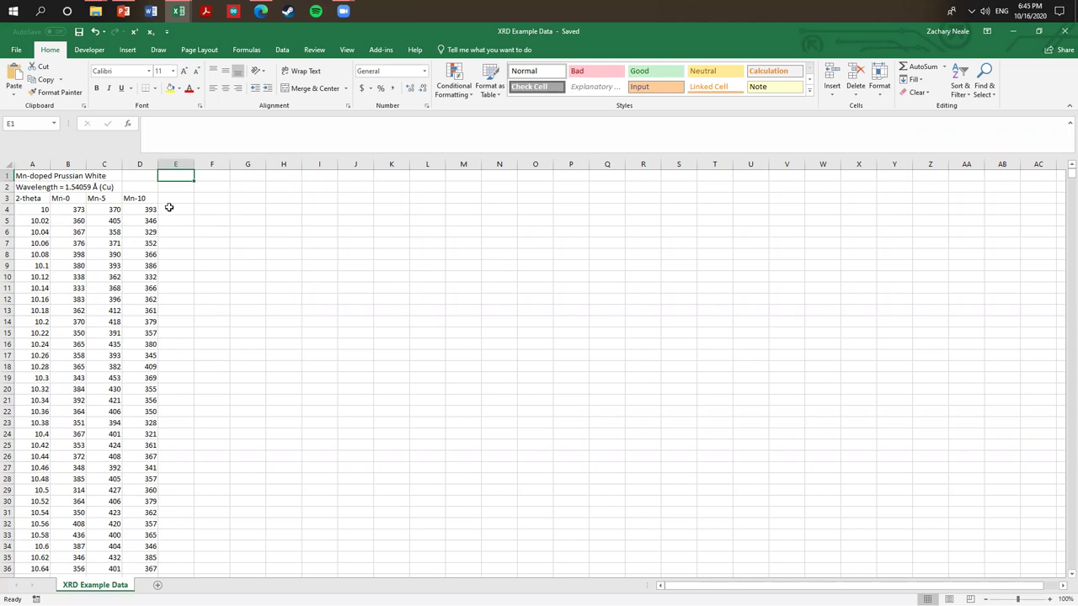
click(82, 201)
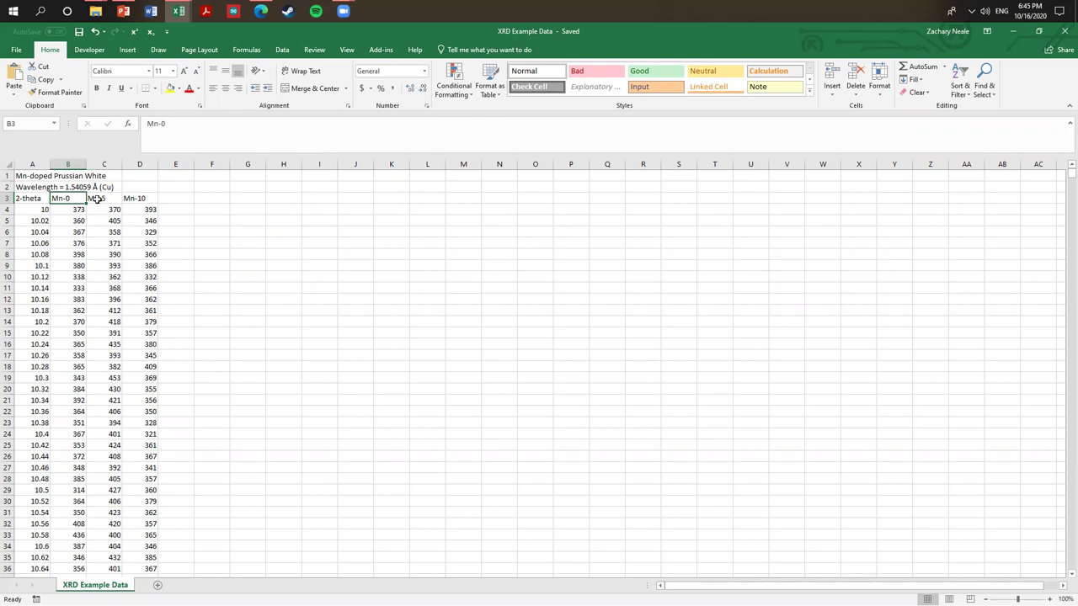
click(105, 197)
click(140, 197)
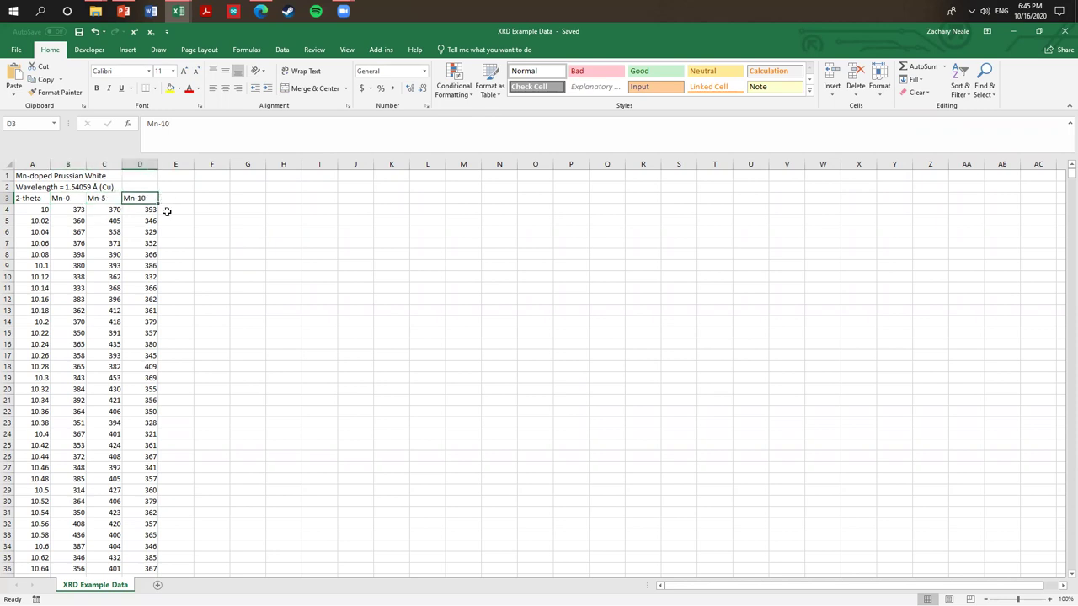
click(172, 219)
click(225, 231)
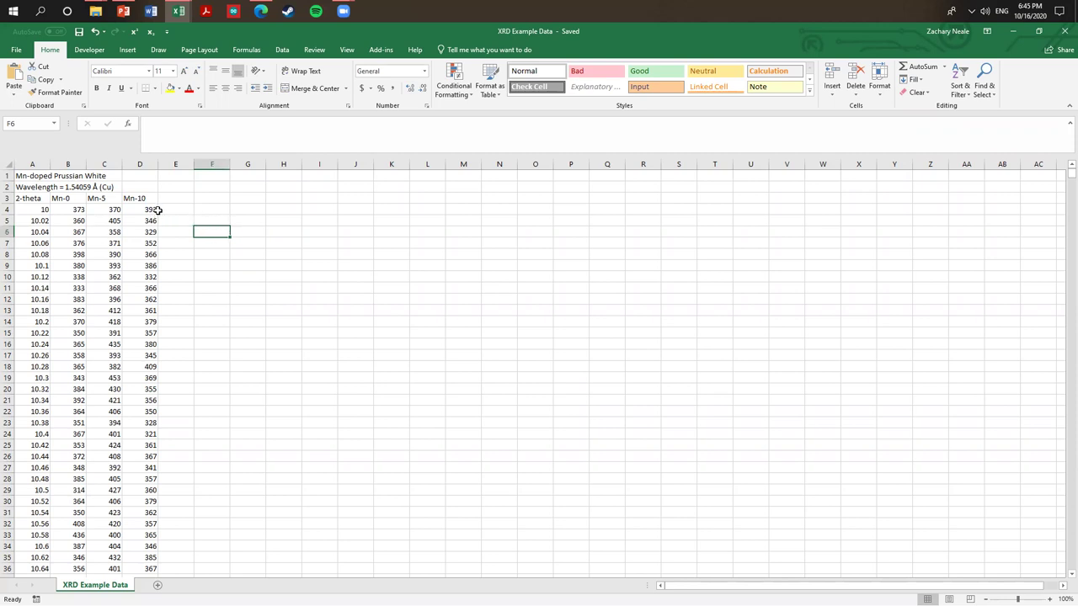
click(53, 209)
click(139, 209)
drag(80, 209, 135, 209)
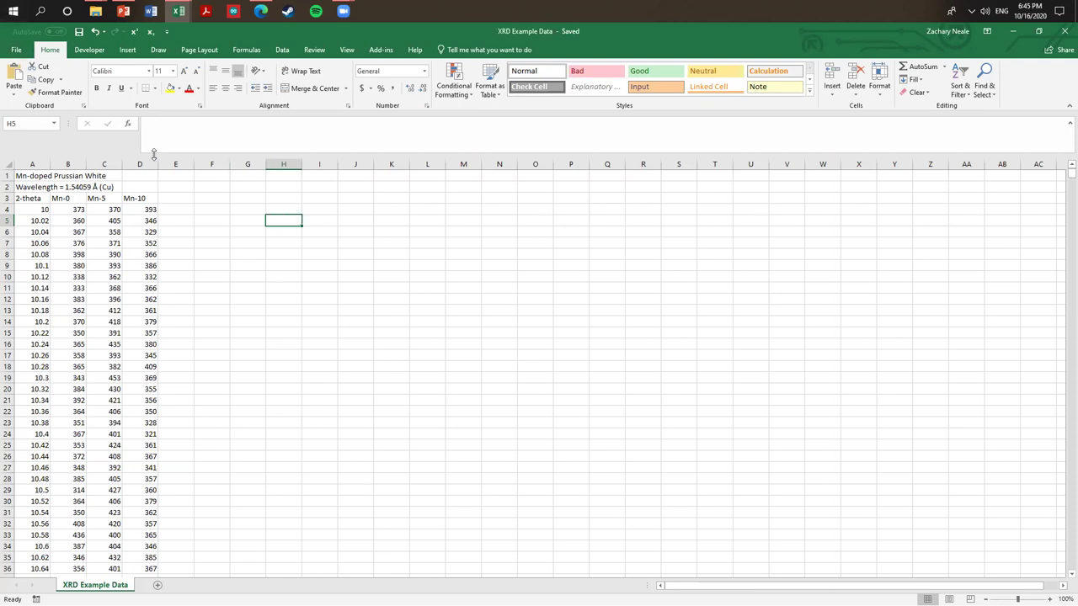
- Insert an empty scatter chart with straight lines, starting from a blank cell beside the XRD data
click(248, 210)
click(118, 46)
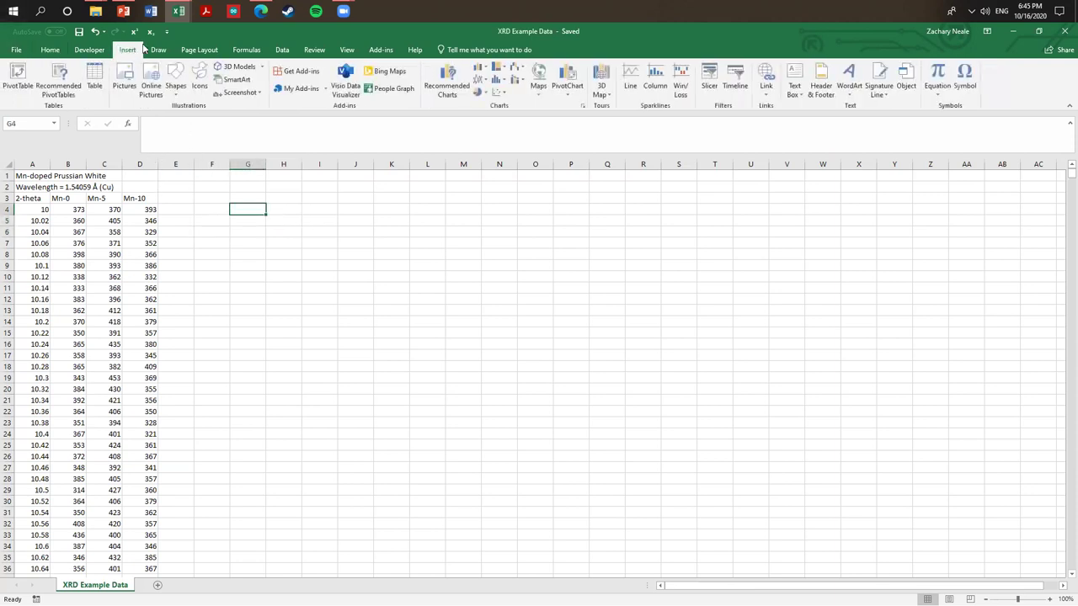
click(498, 92)
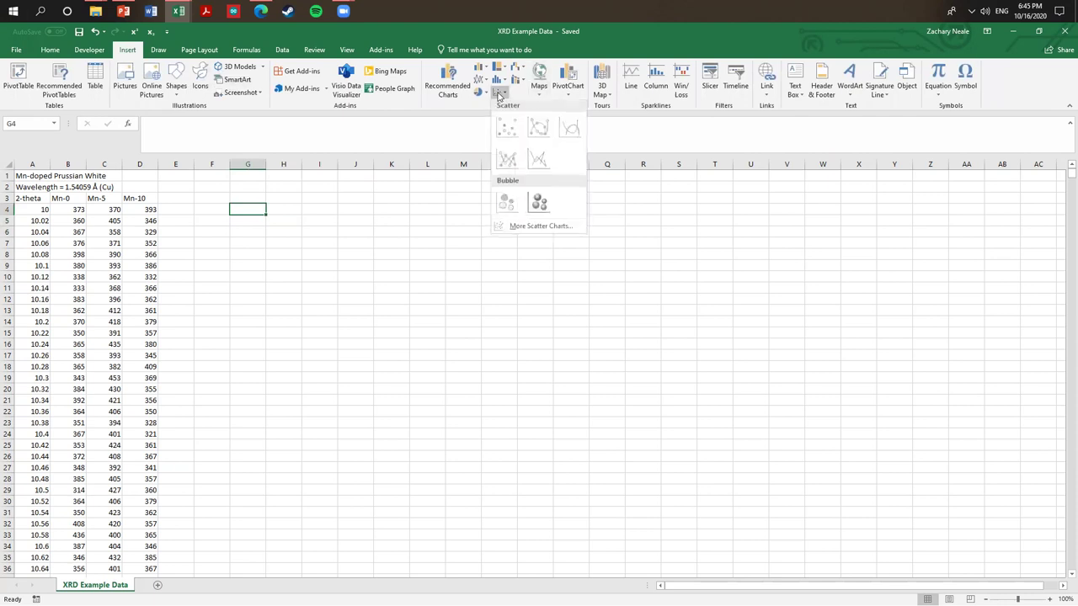
click(539, 162)
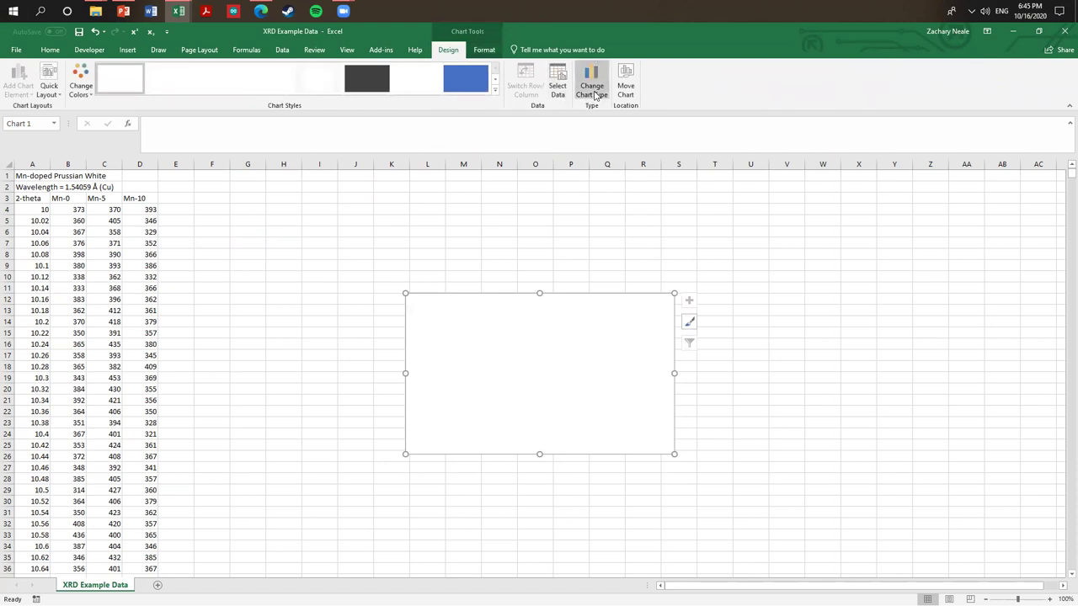
- Change the empty chart's type to the third saved custom template, with one x-axis and one y-axis
click(592, 89)
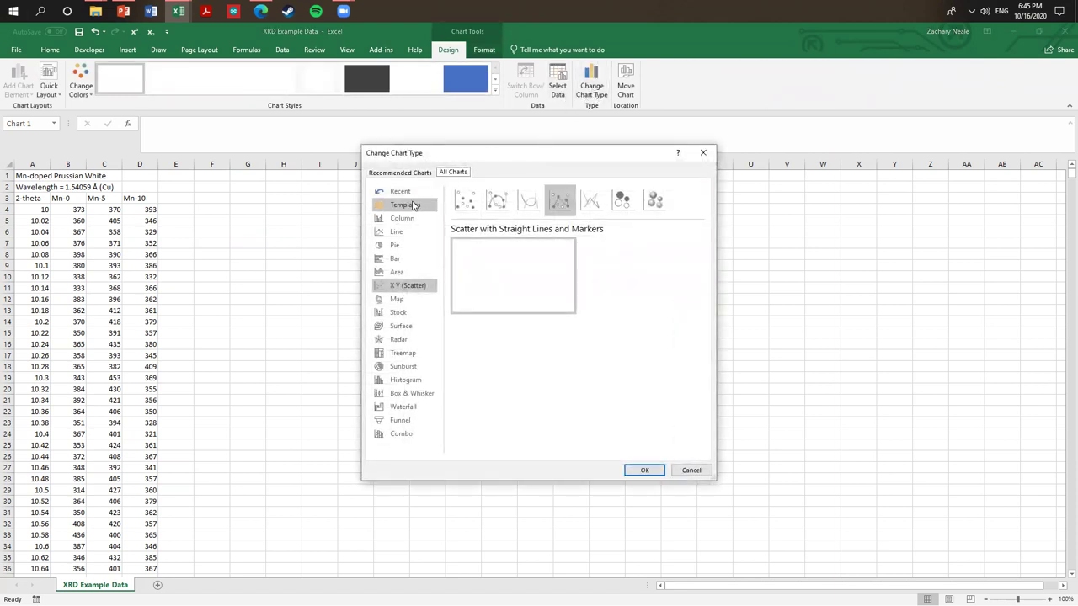
click(402, 205)
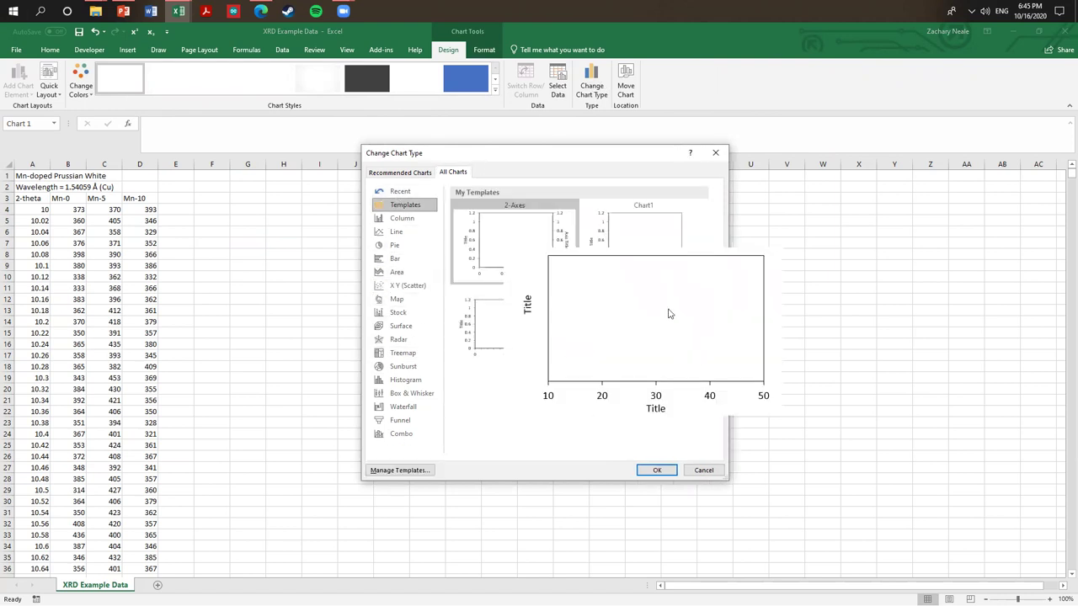
click(527, 356)
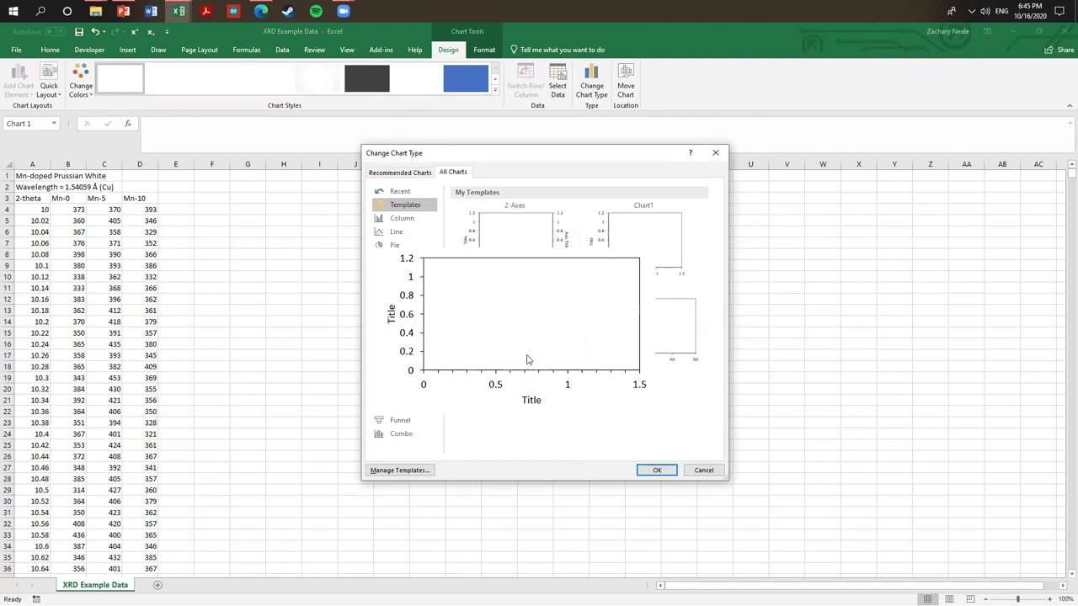
click(657, 470)
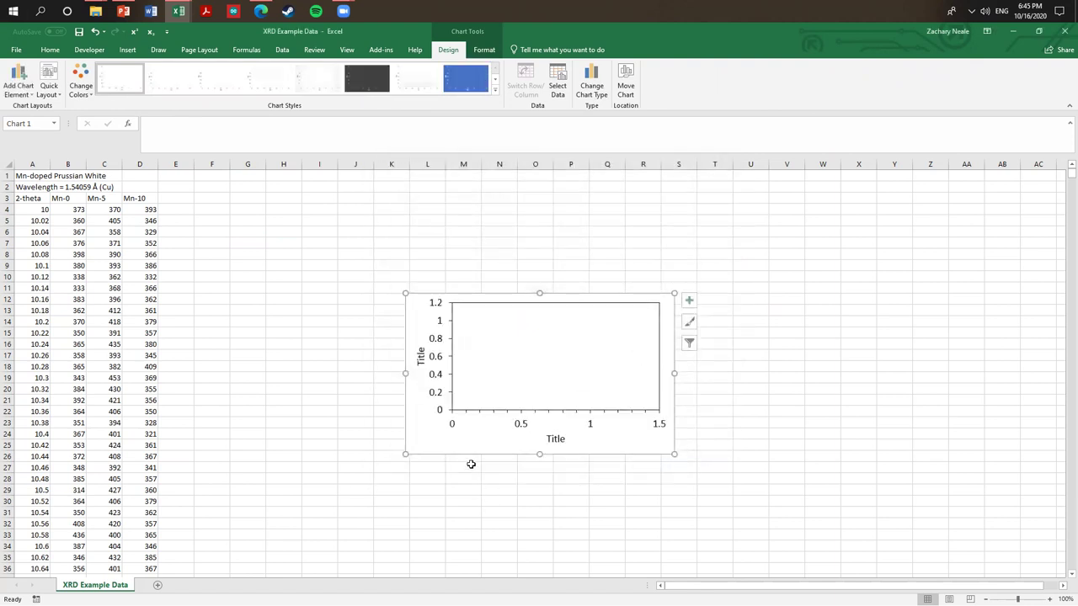
- Set the chart's height to 4 inches and move the chart up, closer to the XRD data columns
click(484, 49)
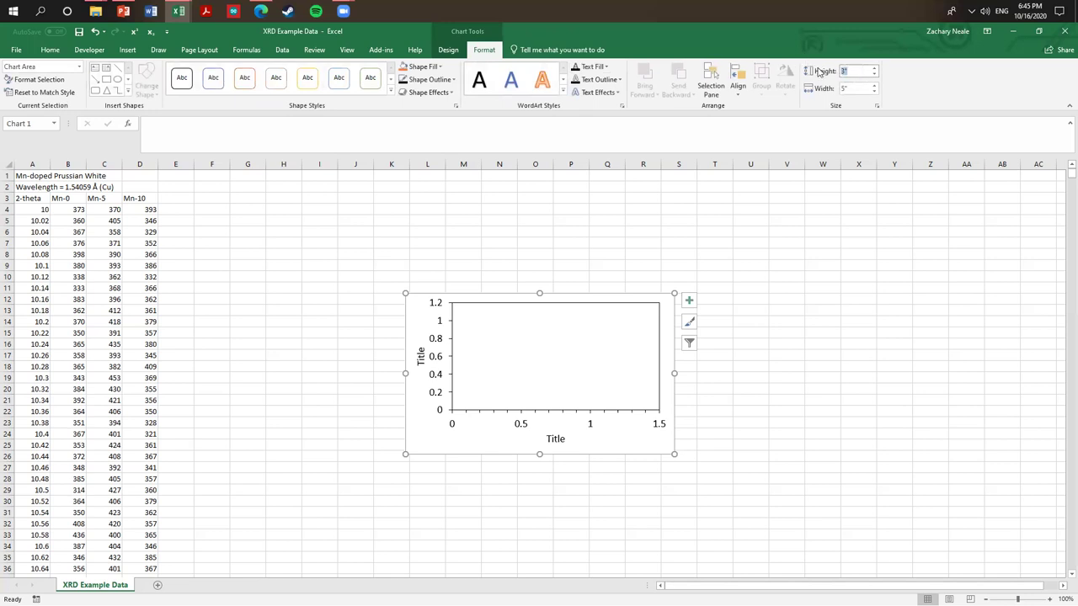
text(4)
key(Return)
drag(472, 514, 318, 409)
click(643, 468)
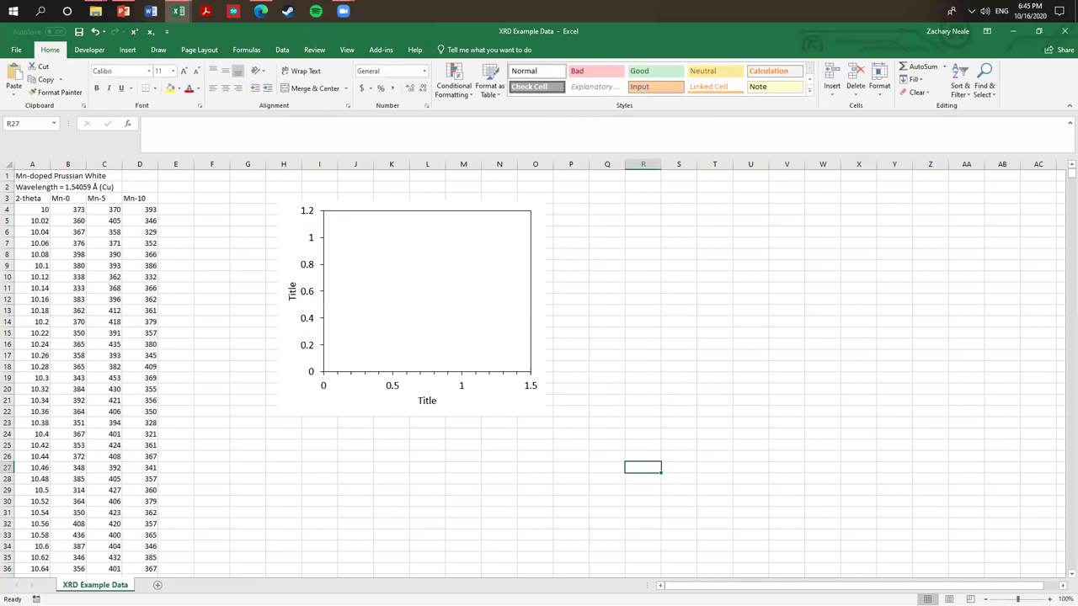
- Zoom the worksheet to 150% and reposition the chart just beside the data
click(1066, 599)
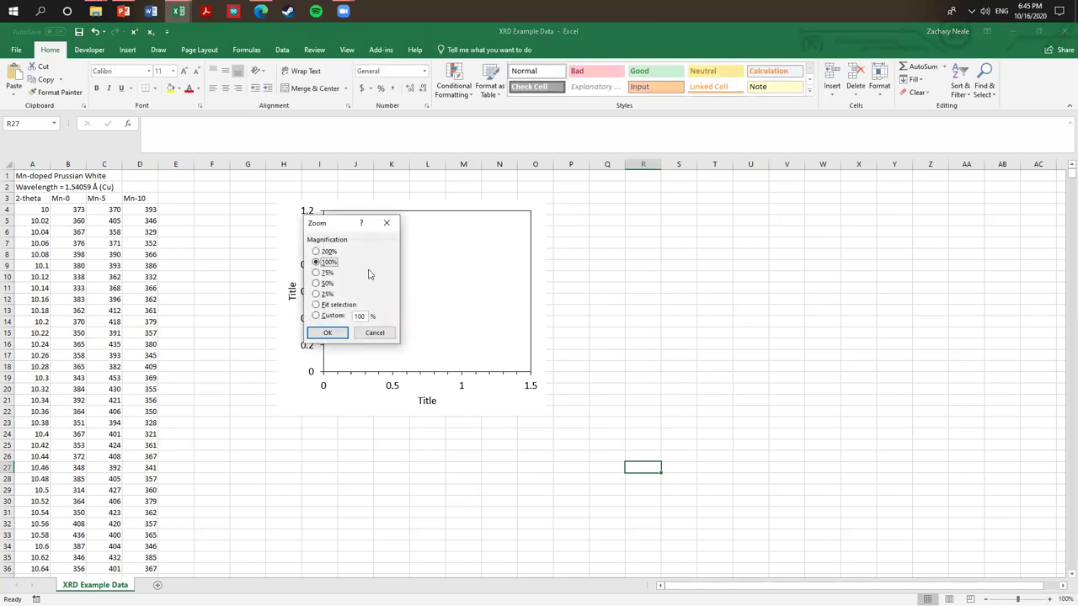
click(330, 317)
key(Return)
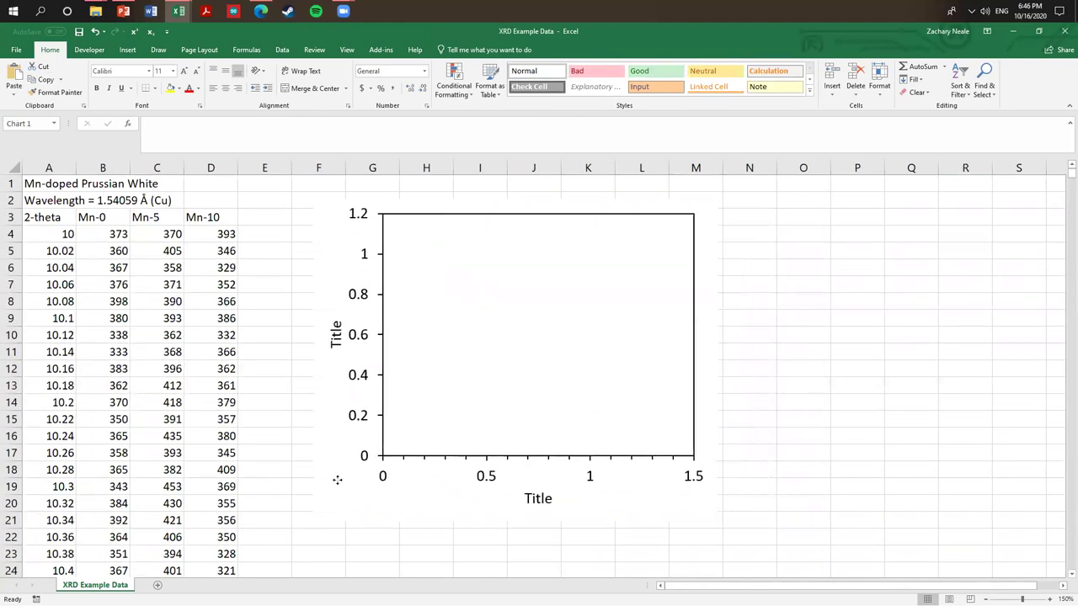
click(720, 298)
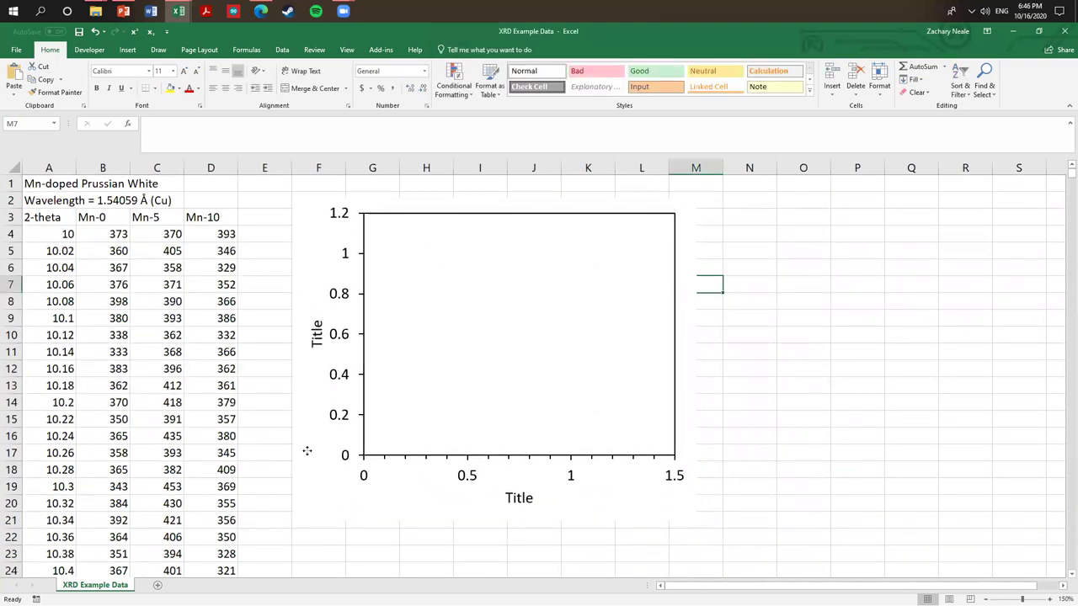
click(274, 238)
click(331, 244)
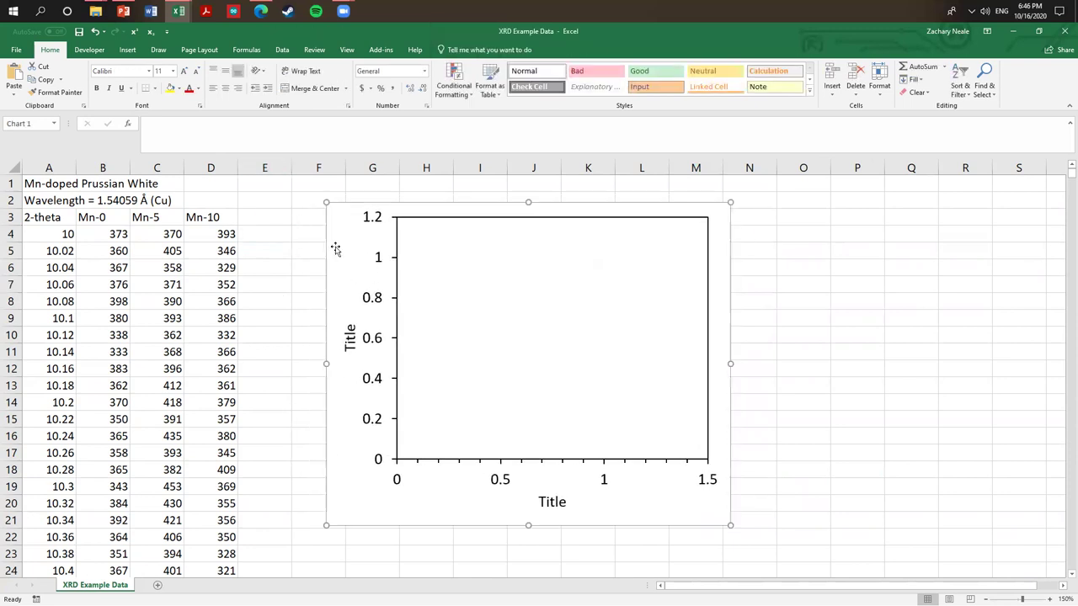
- Edit the chart's data series and take its name from the Mn-0 header in cell B3
click(448, 50)
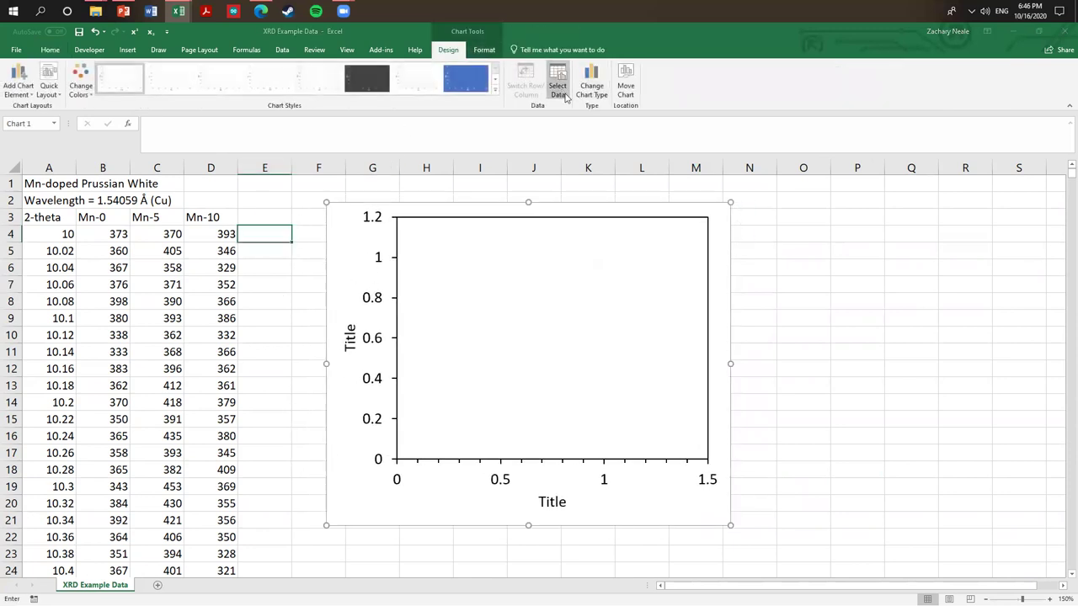
click(556, 85)
click(255, 296)
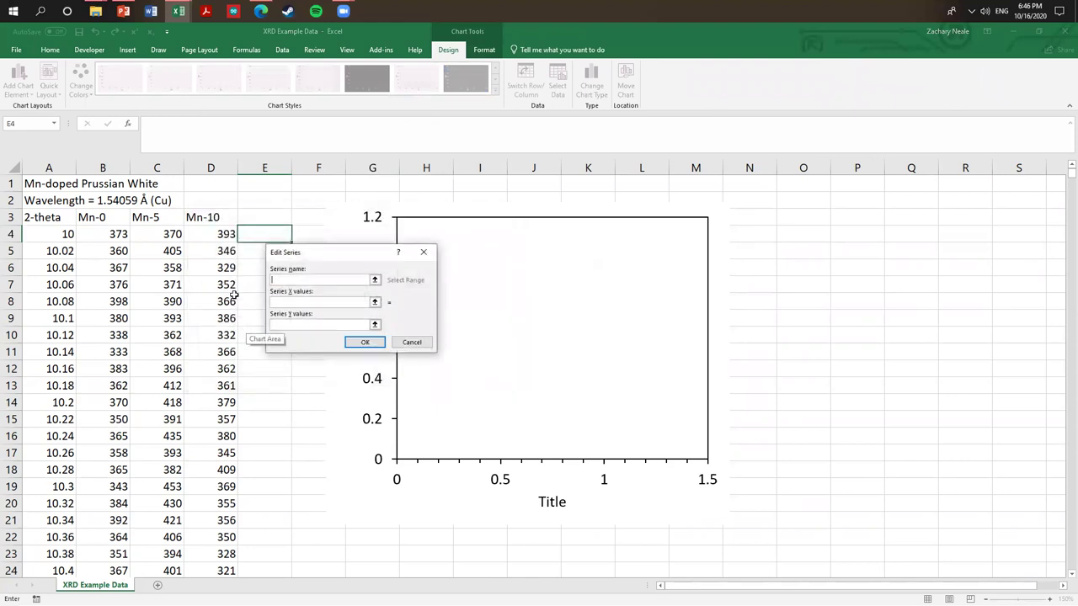
click(110, 218)
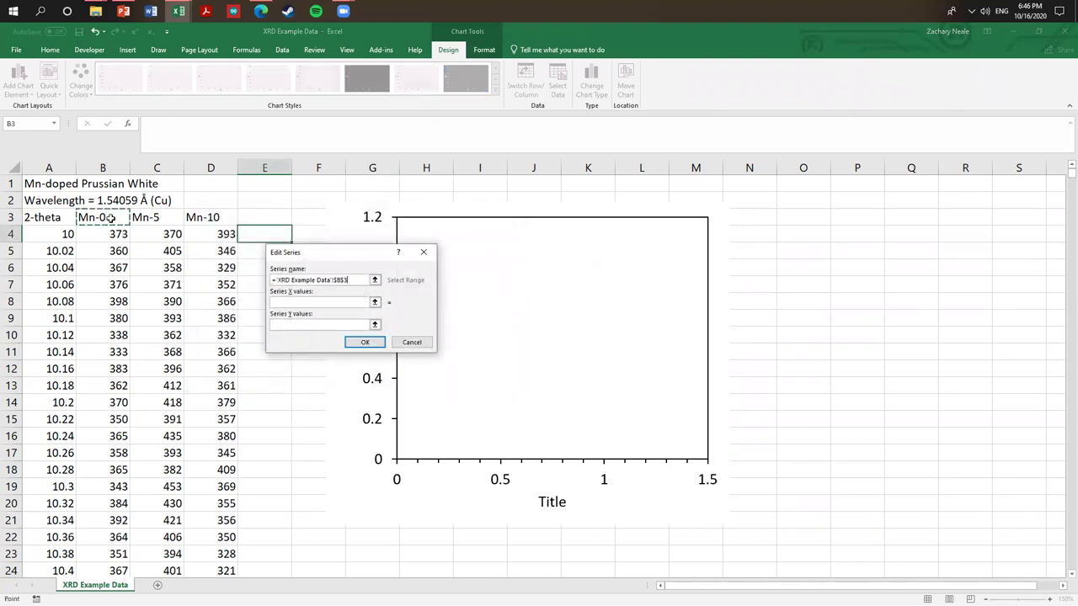
key(Tab)
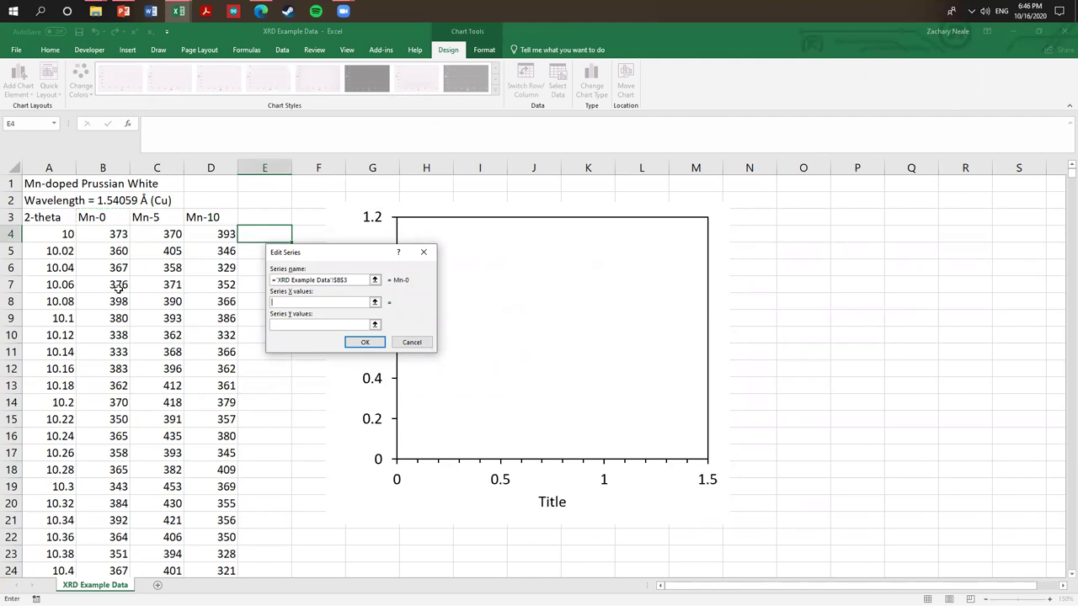
- Set the Mn-0 series X values to A4:A3004 and Y values to B4:B3004, and apply the data source
click(49, 234)
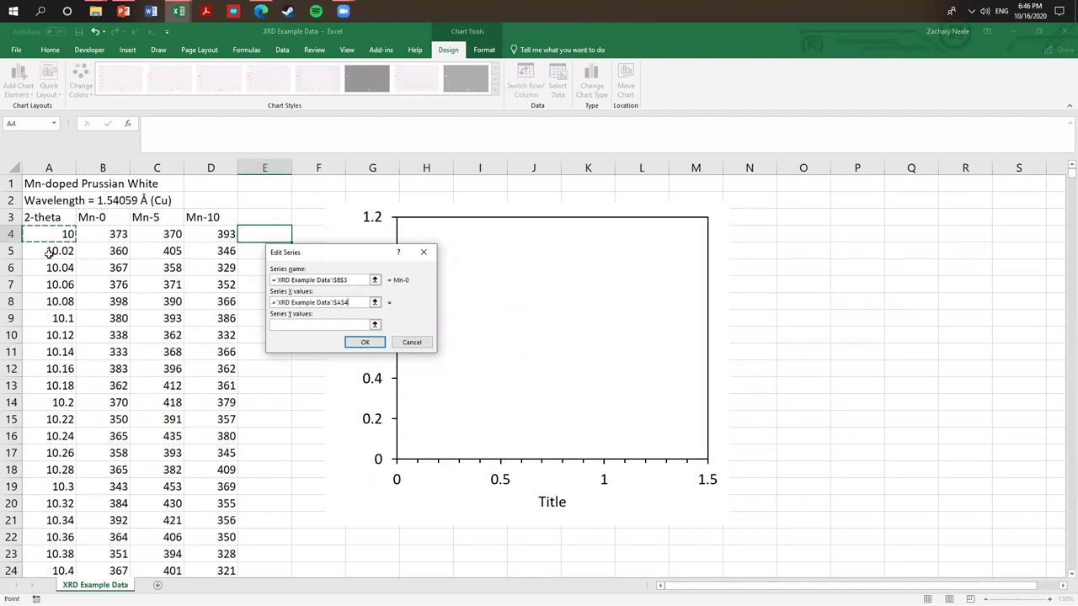
key(ctrl+shift+Down)
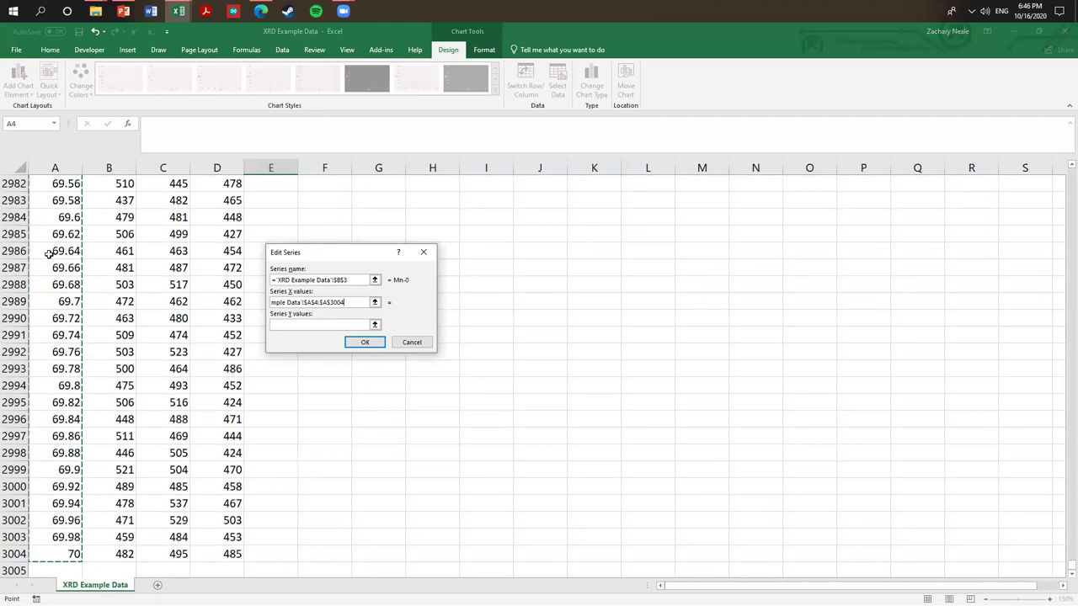
key(Tab)
click(118, 548)
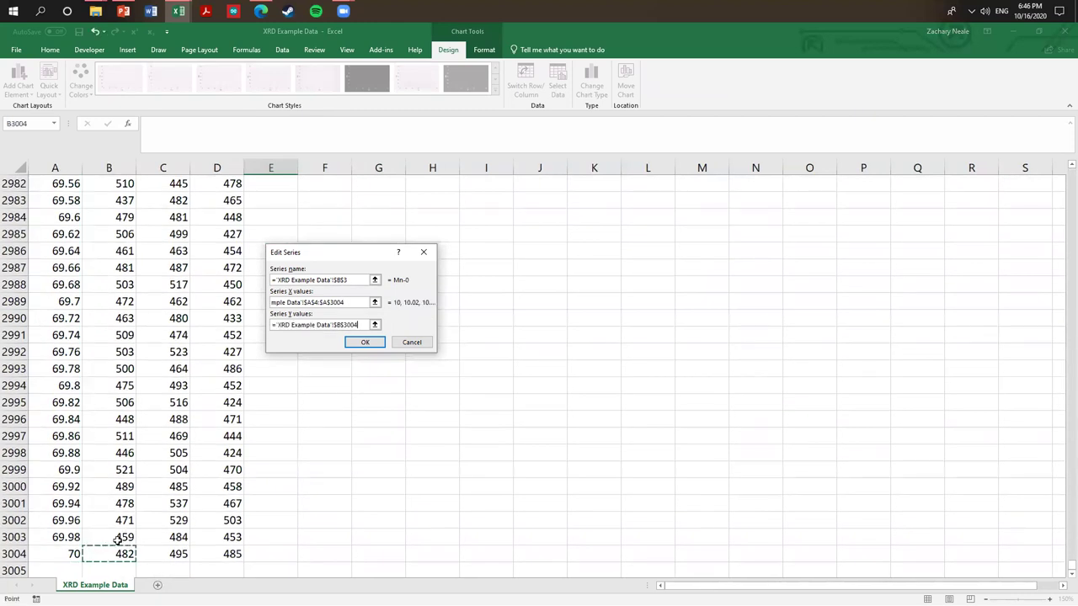
key(ctrl+shift+Up)
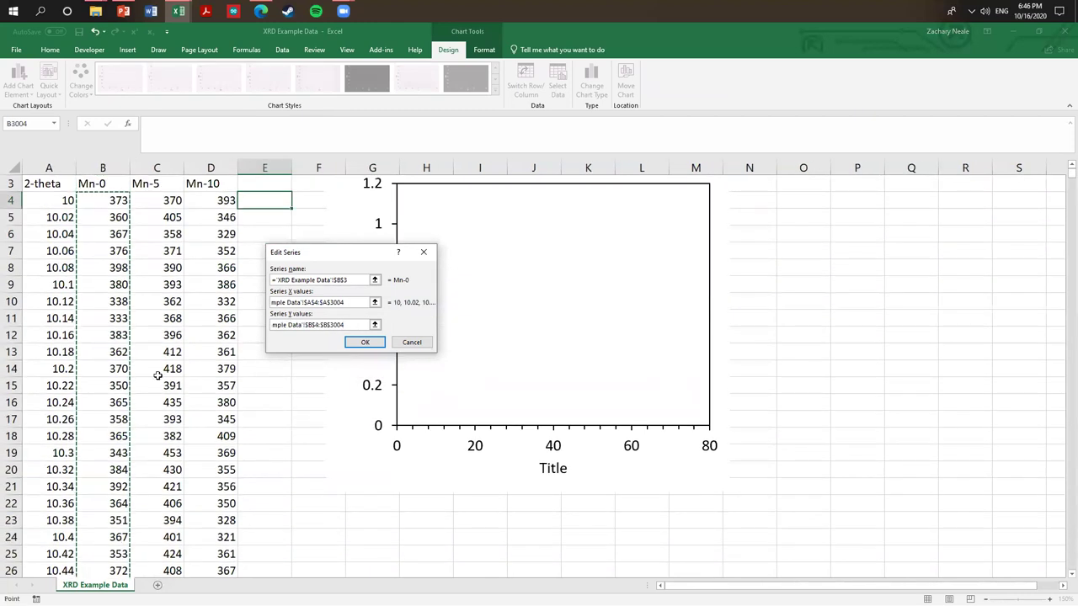
click(364, 342)
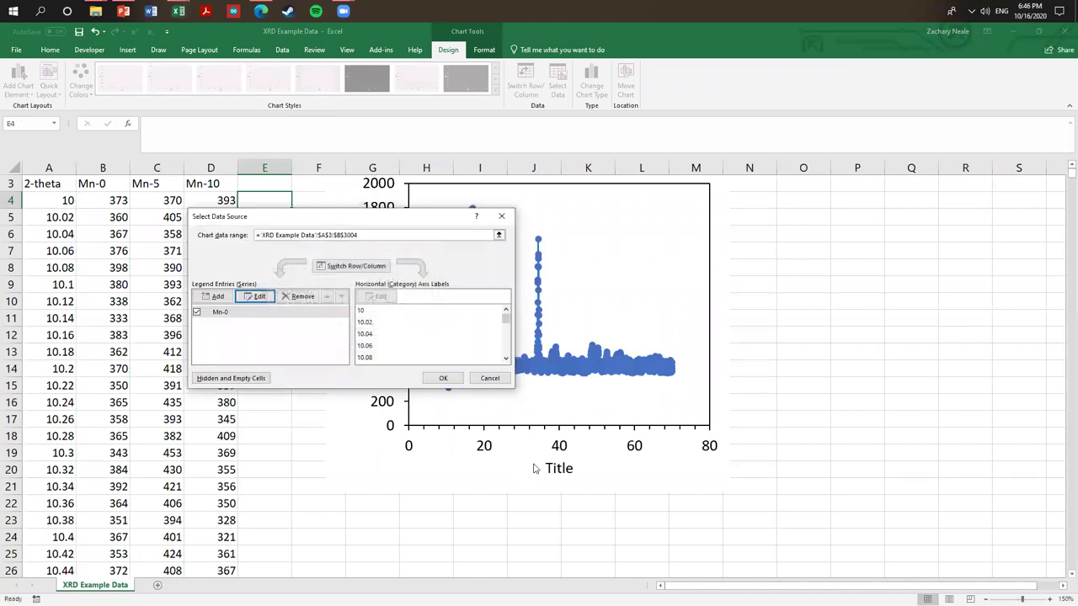
click(443, 378)
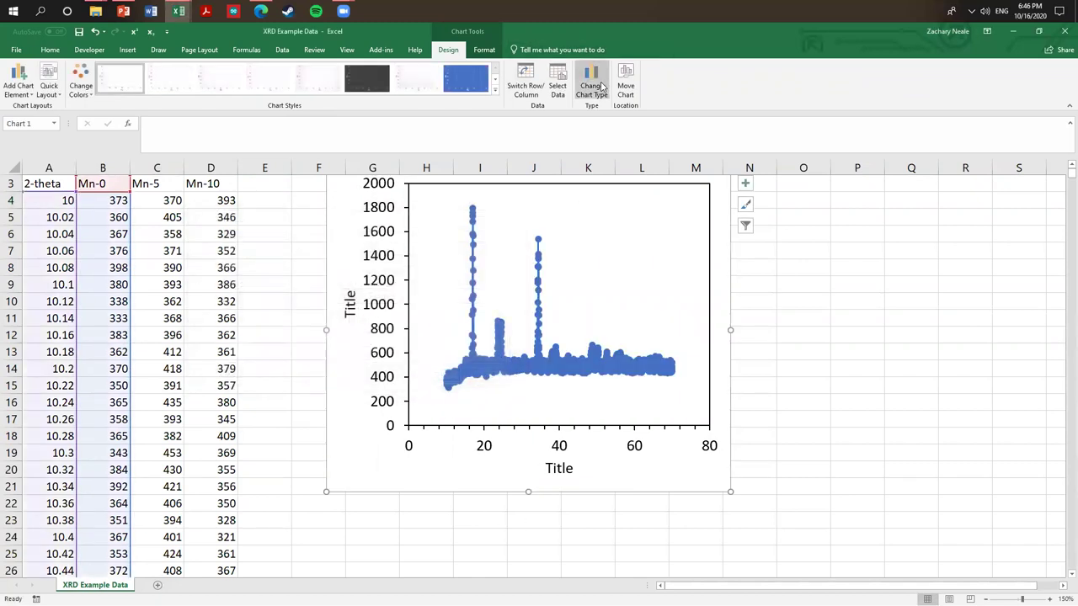
- Change the chart type to Scatter with Straight Lines without markers and move the chart slightly down and away from the data
click(600, 87)
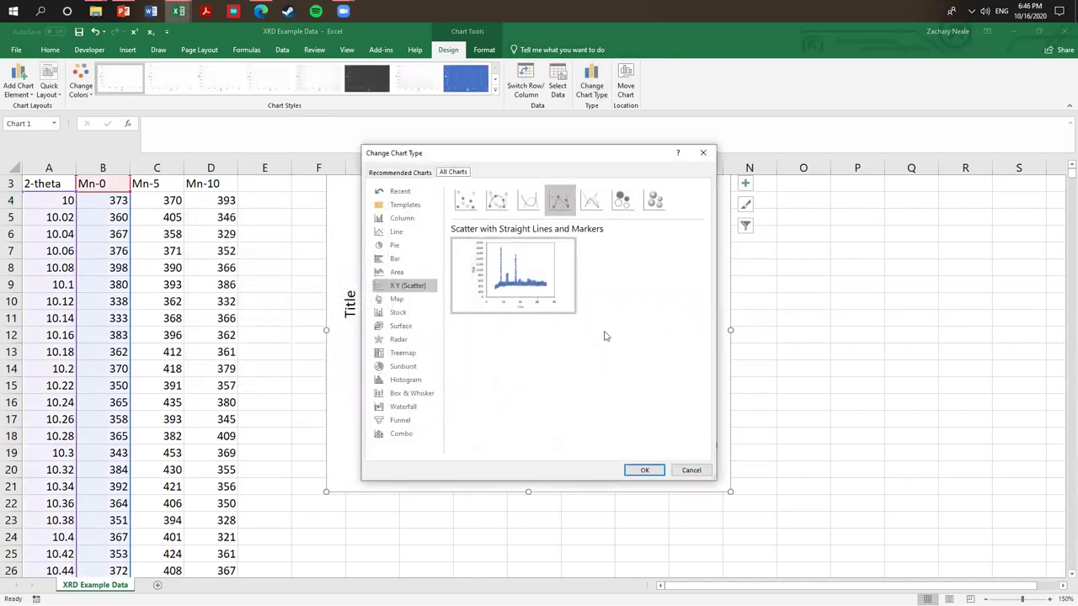
click(592, 200)
click(644, 470)
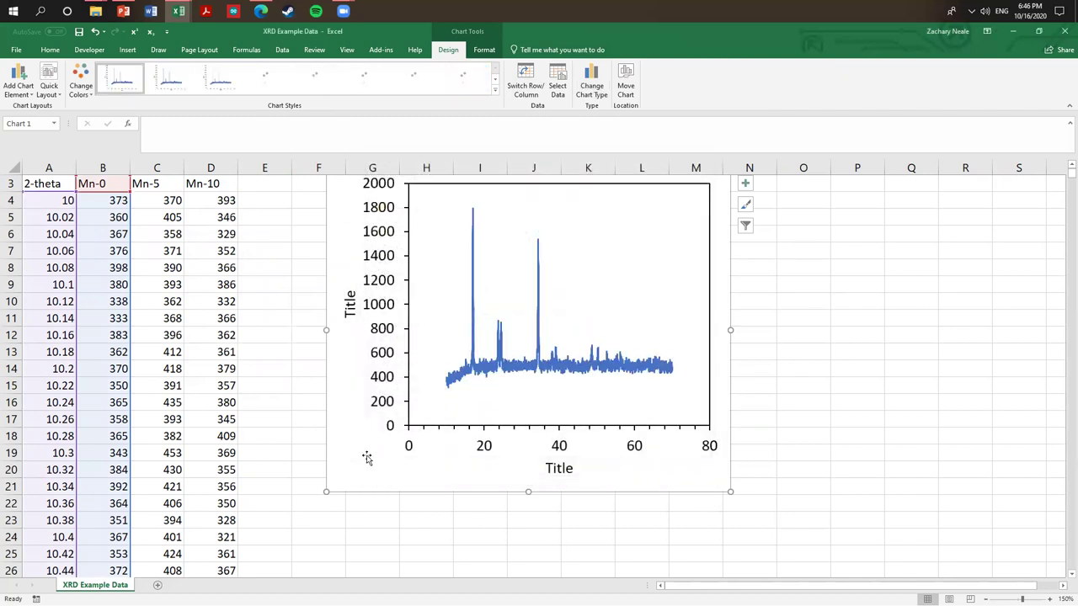
drag(354, 437, 384, 486)
scroll(296, 383, up, 1)
scroll(296, 386, down, 1)
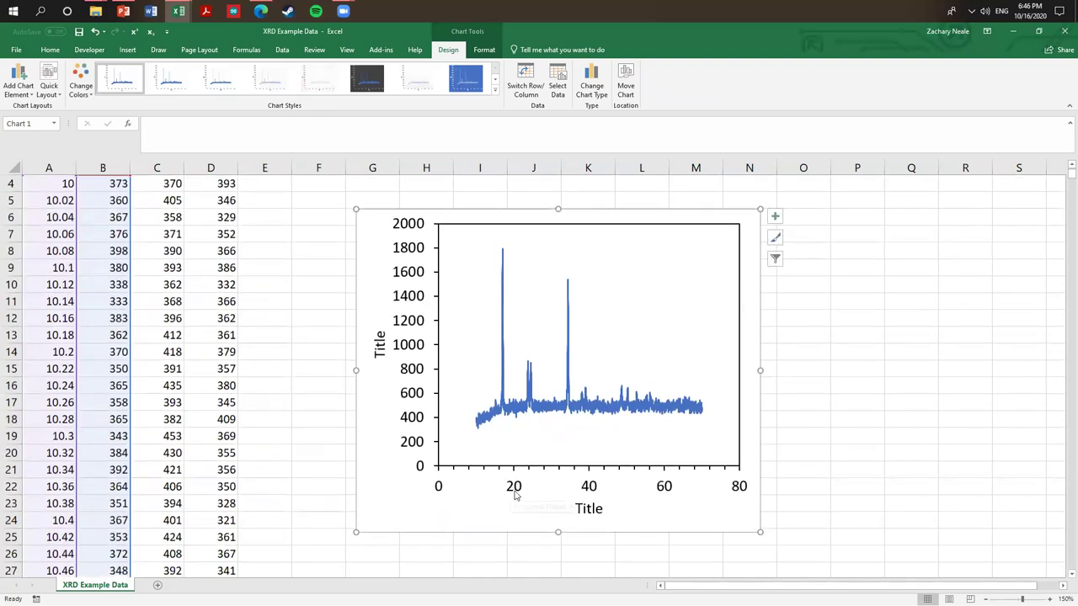
scroll(138, 296, up, 1)
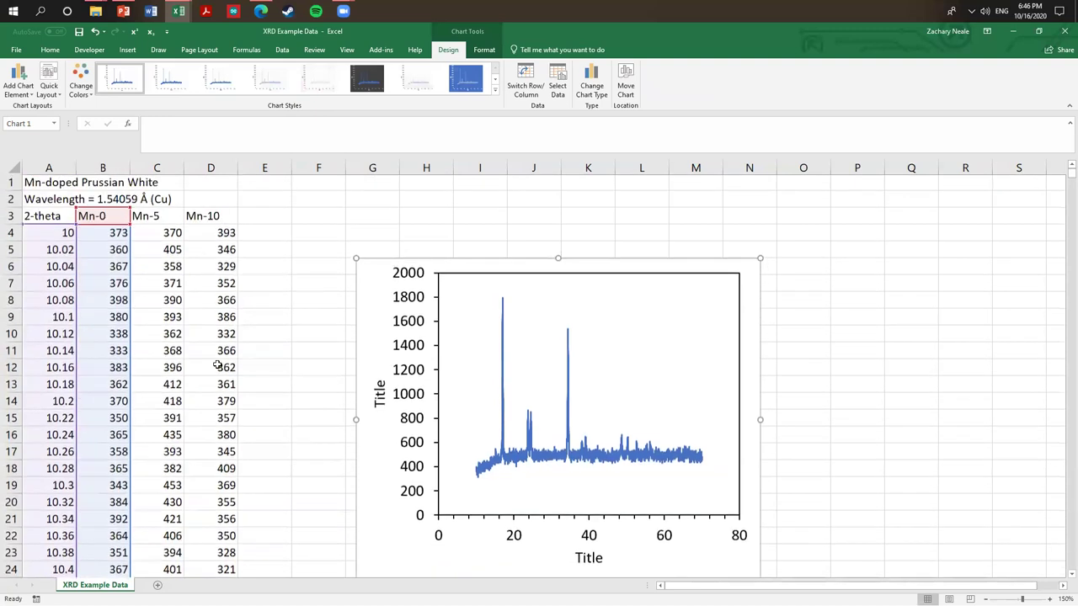
scroll(699, 512, down, 1)
- Set the x-axis bounds to a minimum of 10 and a maximum of 70
double_click(741, 469)
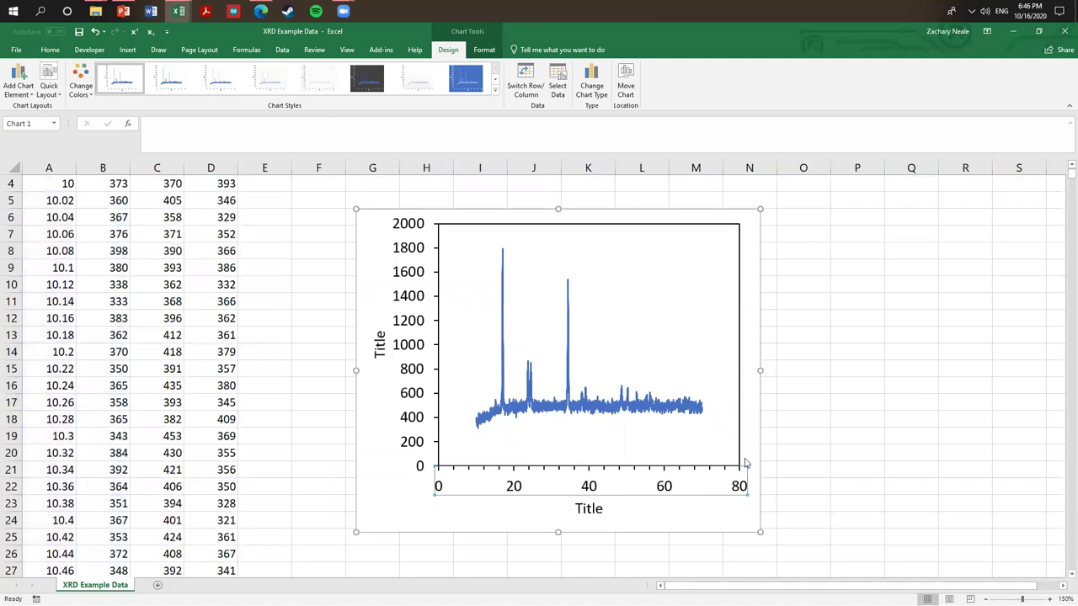
double_click(1007, 262)
text(1)
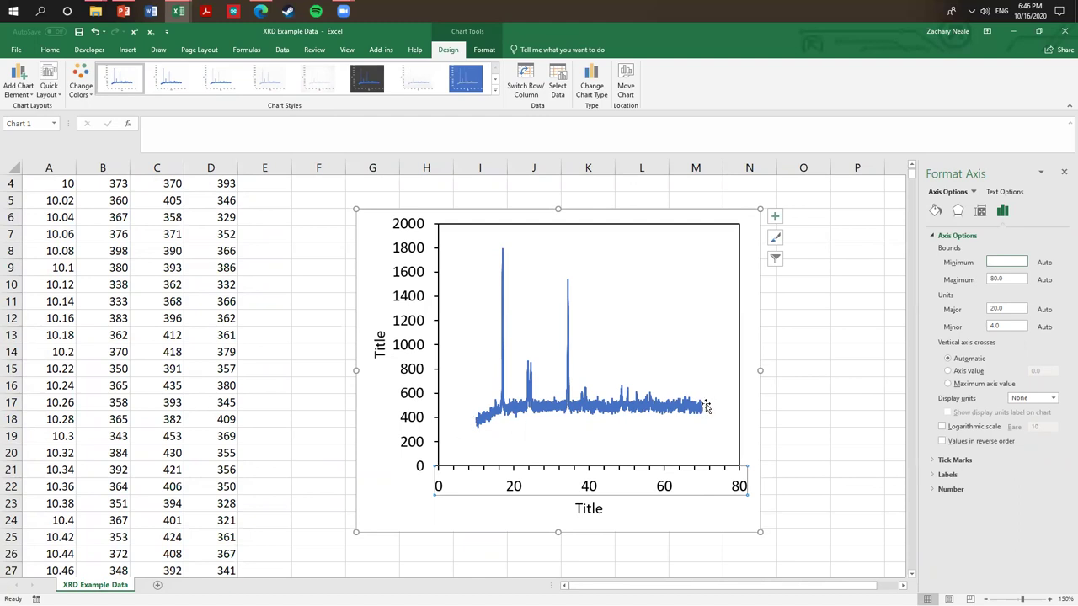
text(0)
double_click(1007, 279)
text(70)
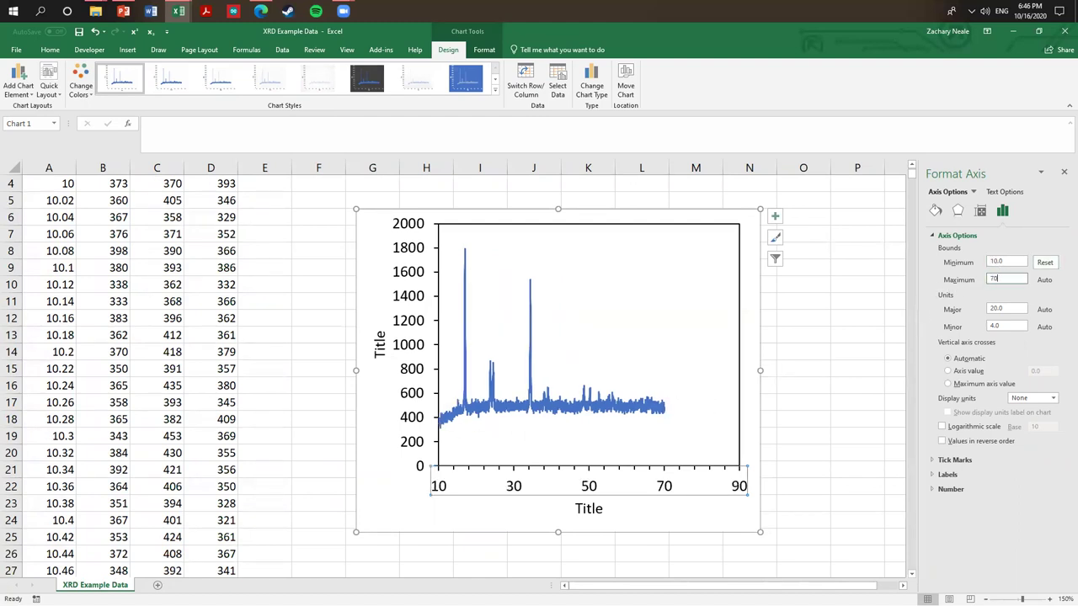
key(Return)
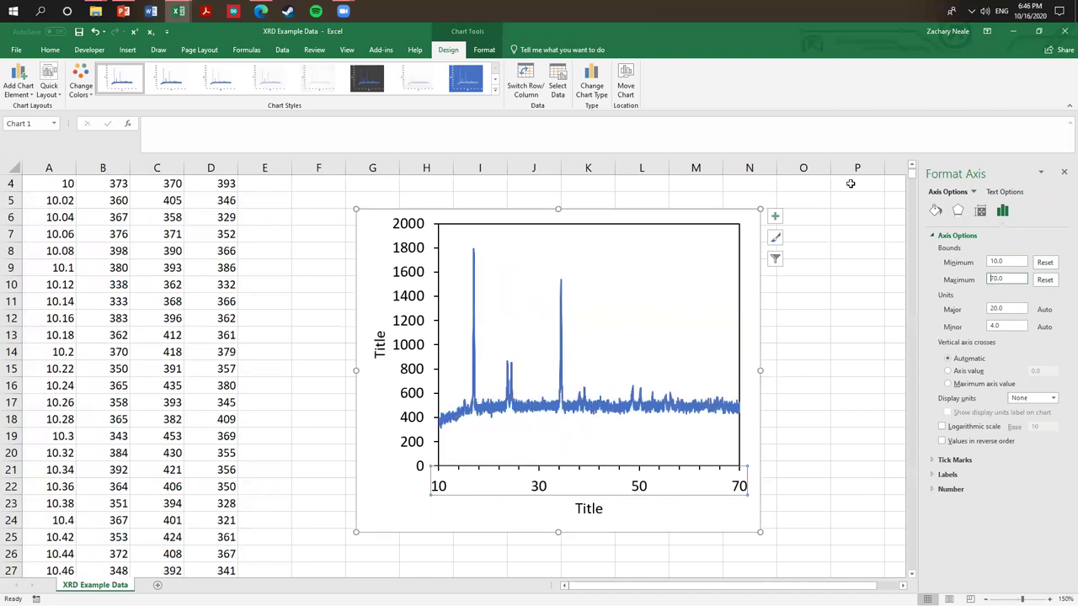
- Replace the x-axis title with "2-Theta (deg.)"
click(589, 509)
double_click(589, 509)
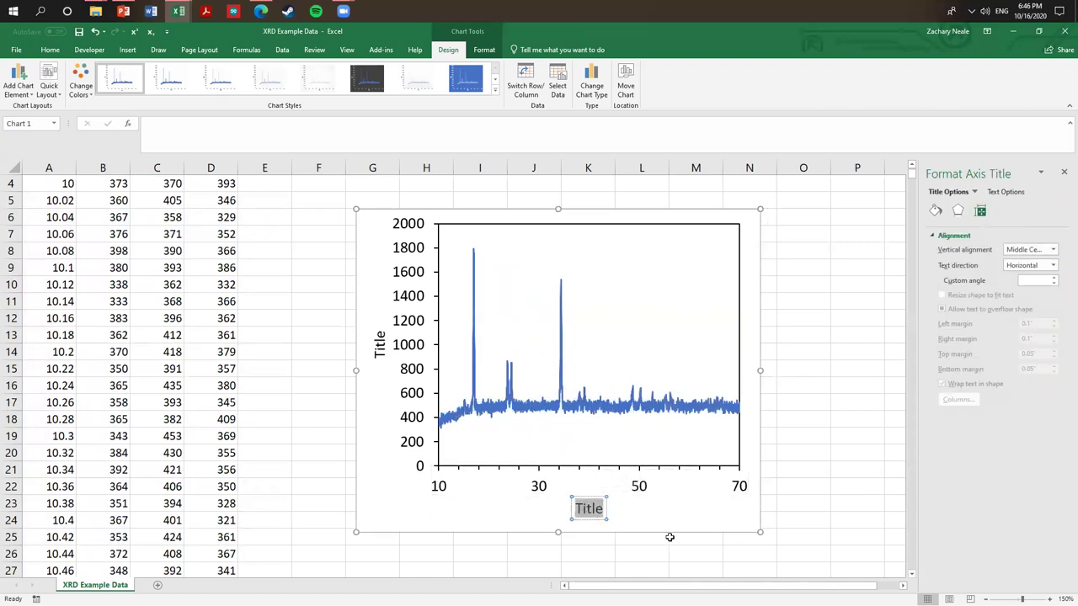
text(2-Theta ()
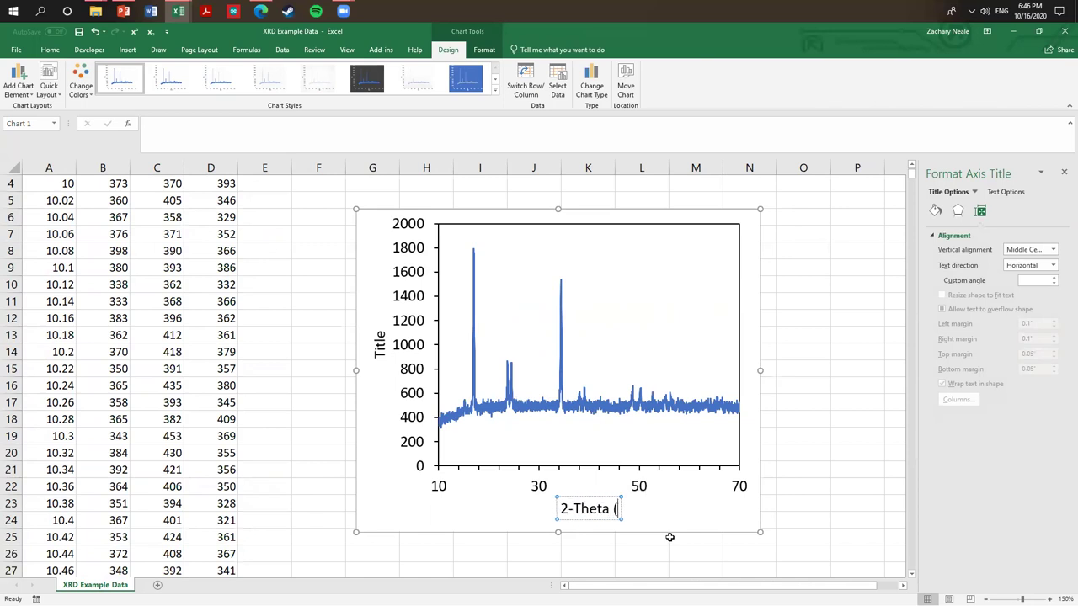
text(deg.)
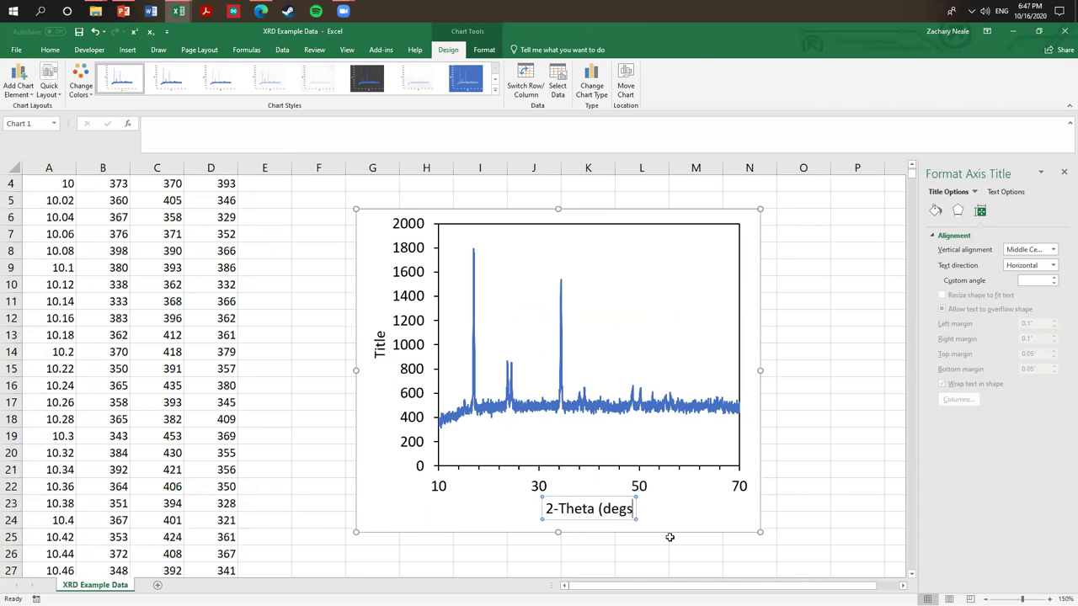
text())
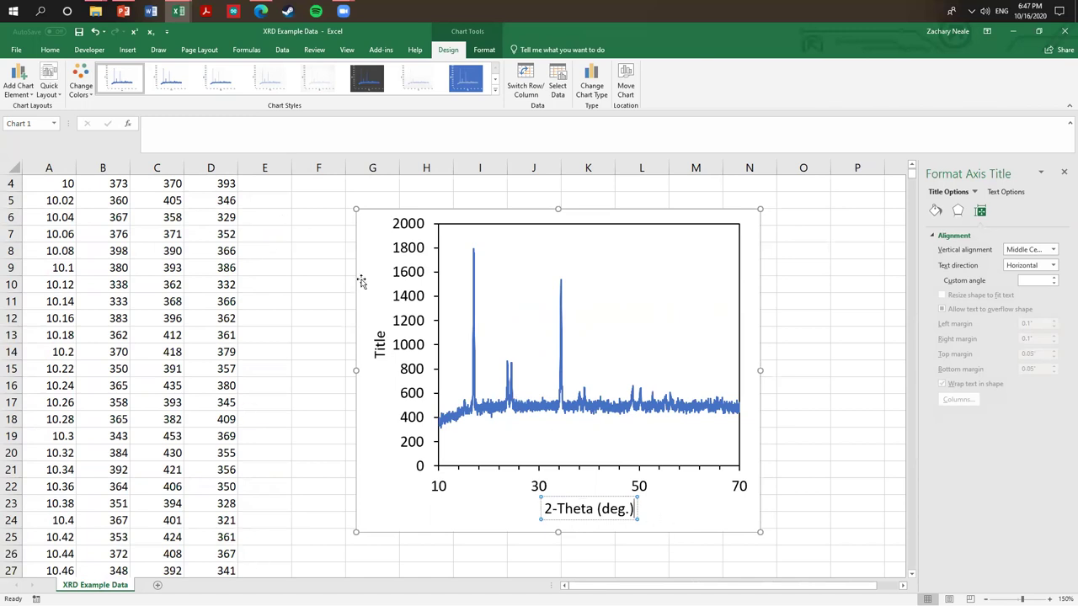
click(389, 376)
- Set the x-axis minor unit to 10 in the axis options
click(535, 486)
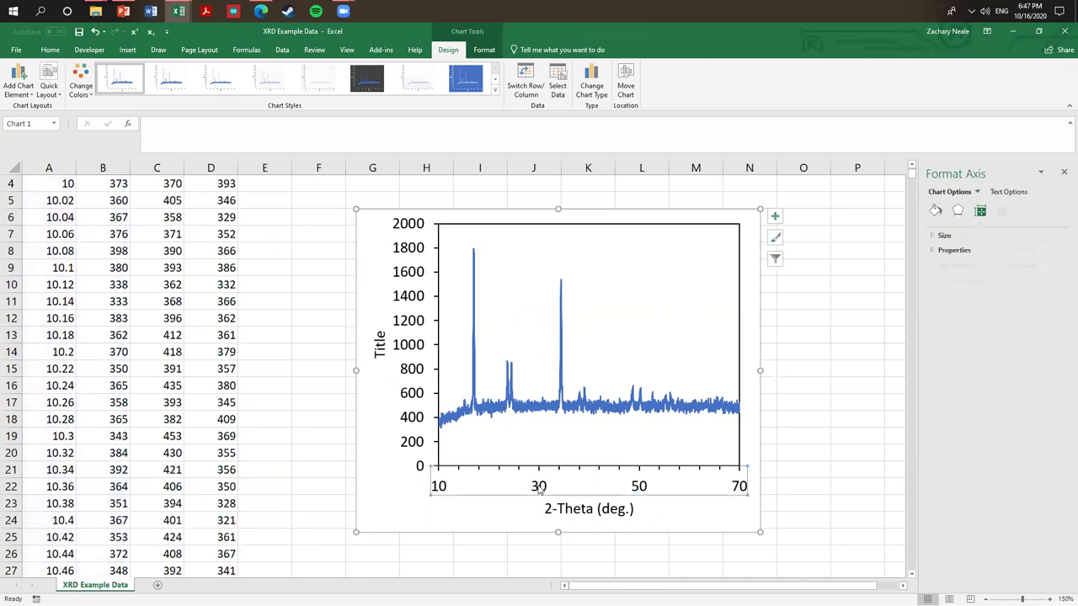
click(1002, 210)
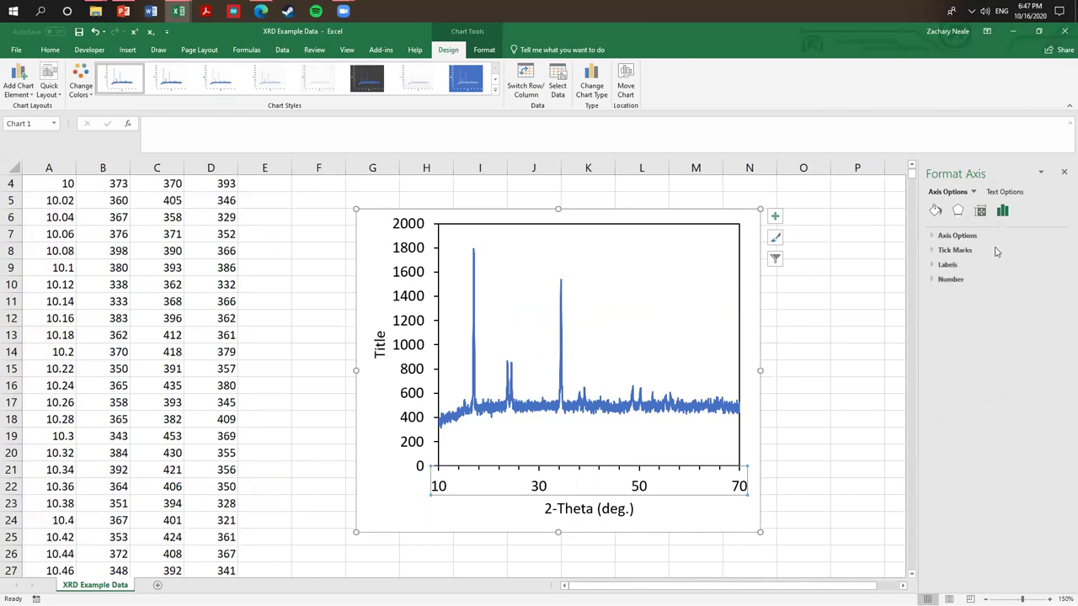
click(960, 279)
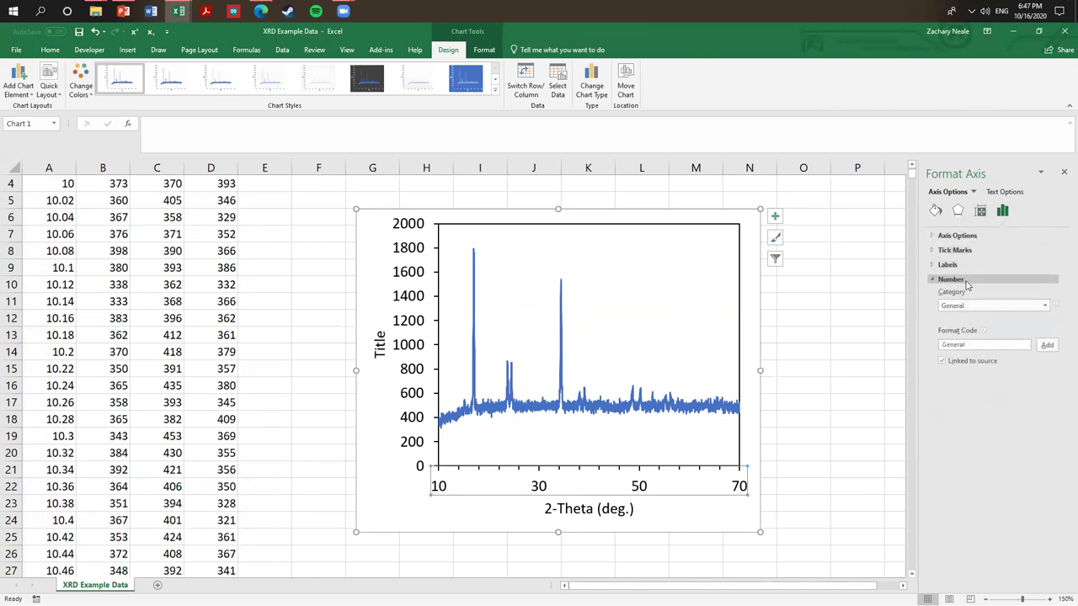
click(967, 236)
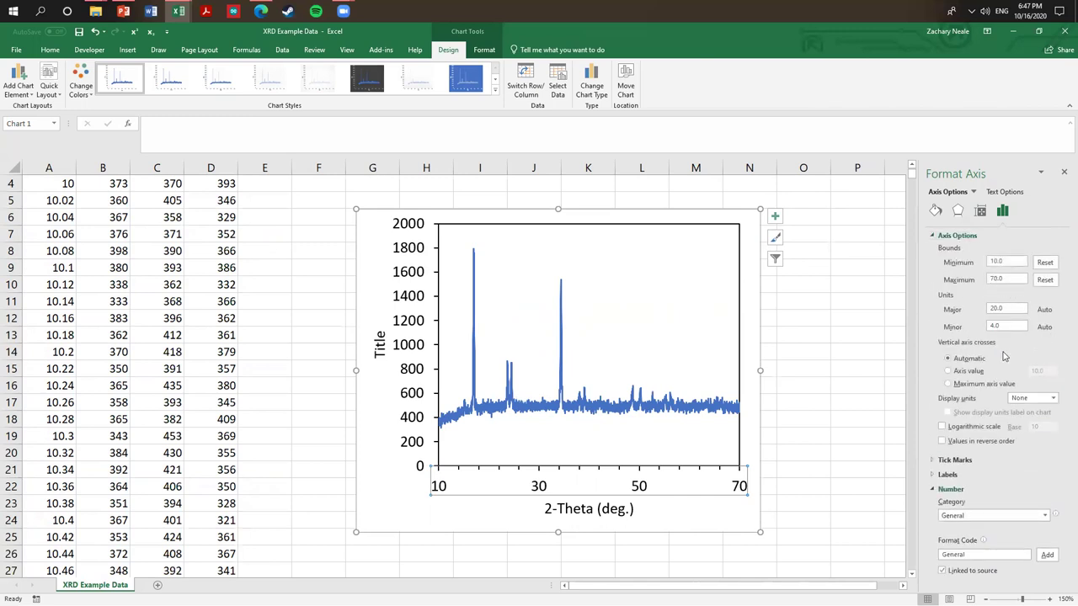
click(1006, 327)
text(1)
key(Return)
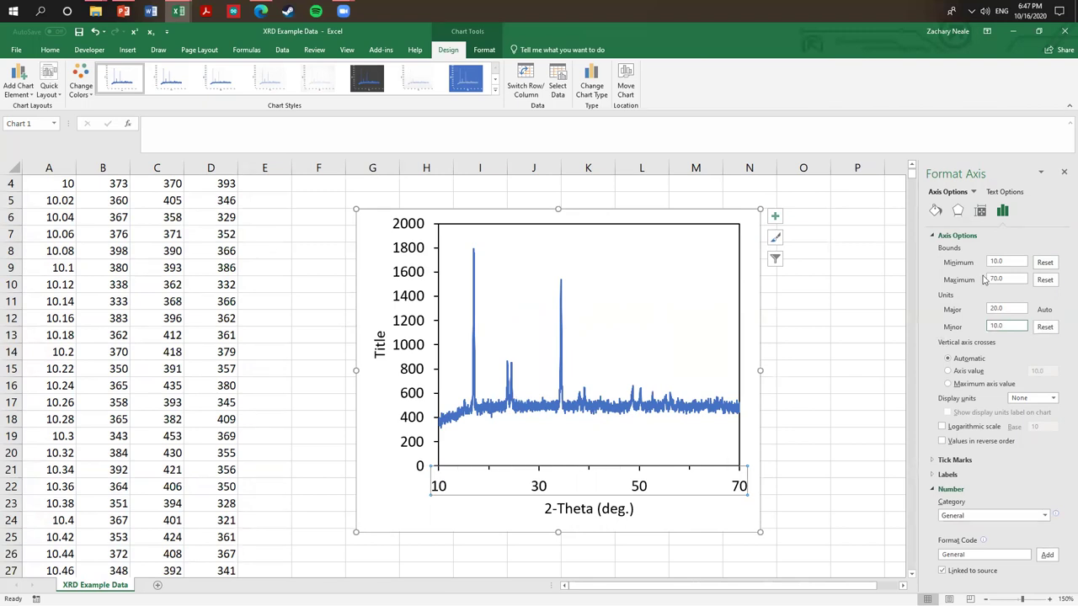
- Replace the y-axis title with "Intensity (a.u.)"
click(380, 345)
double_click(380, 353)
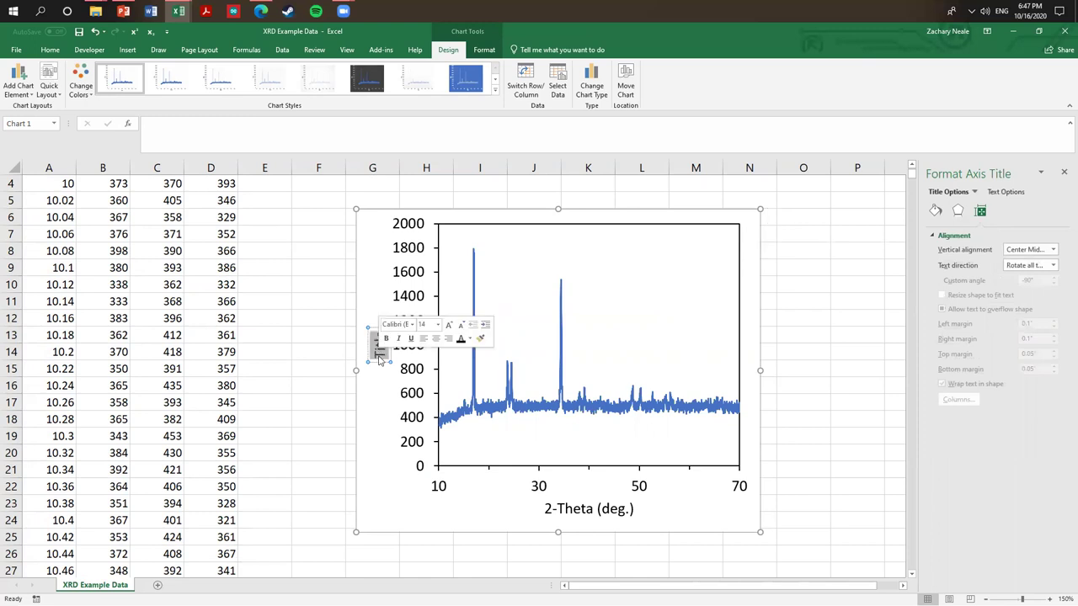
key(BackSpace)
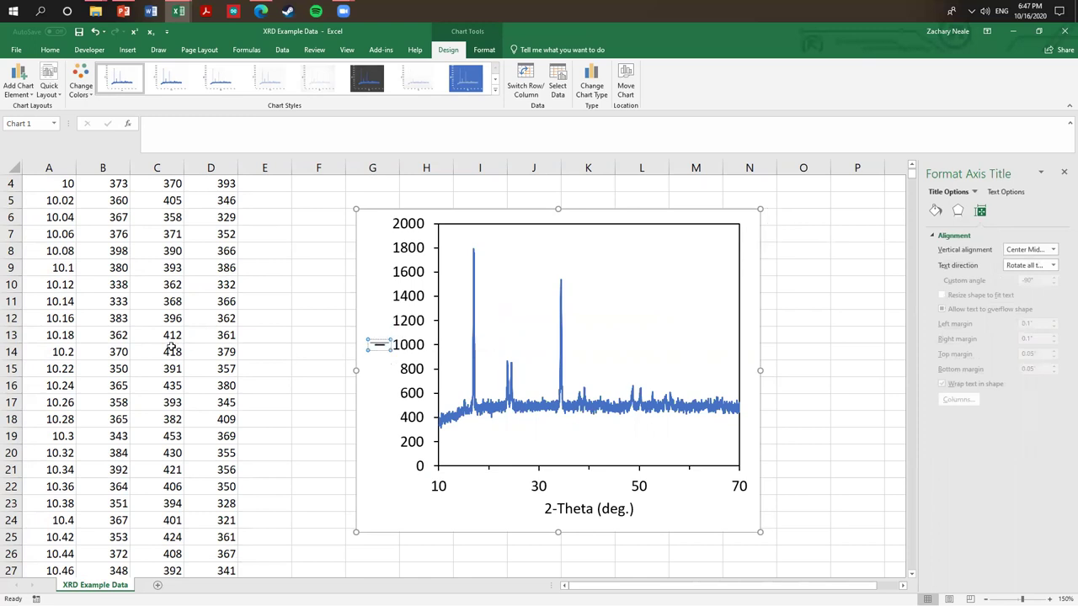
text(Intensity)
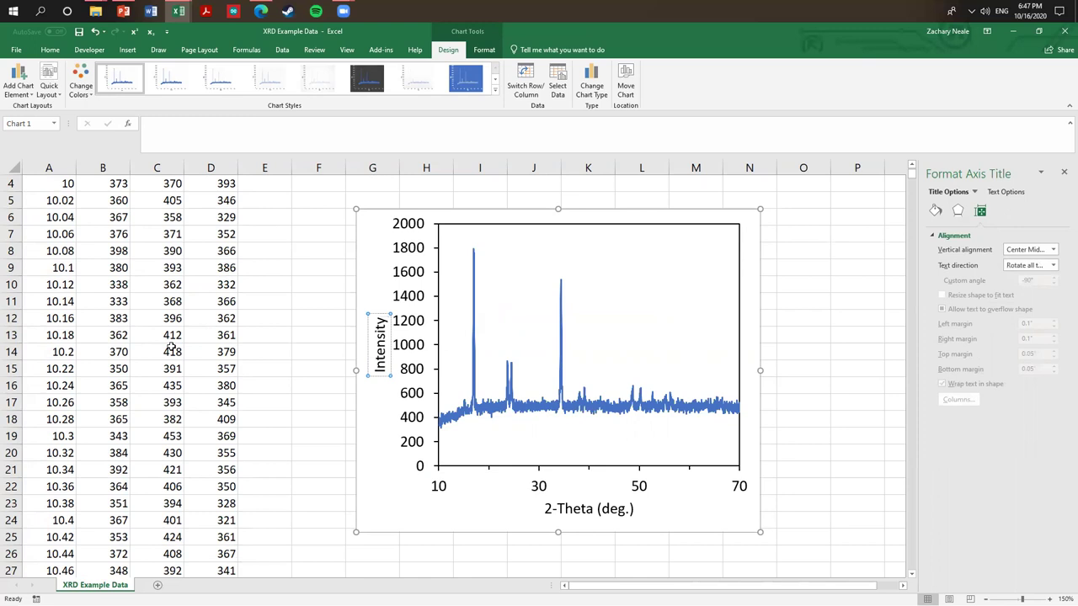
text((a)
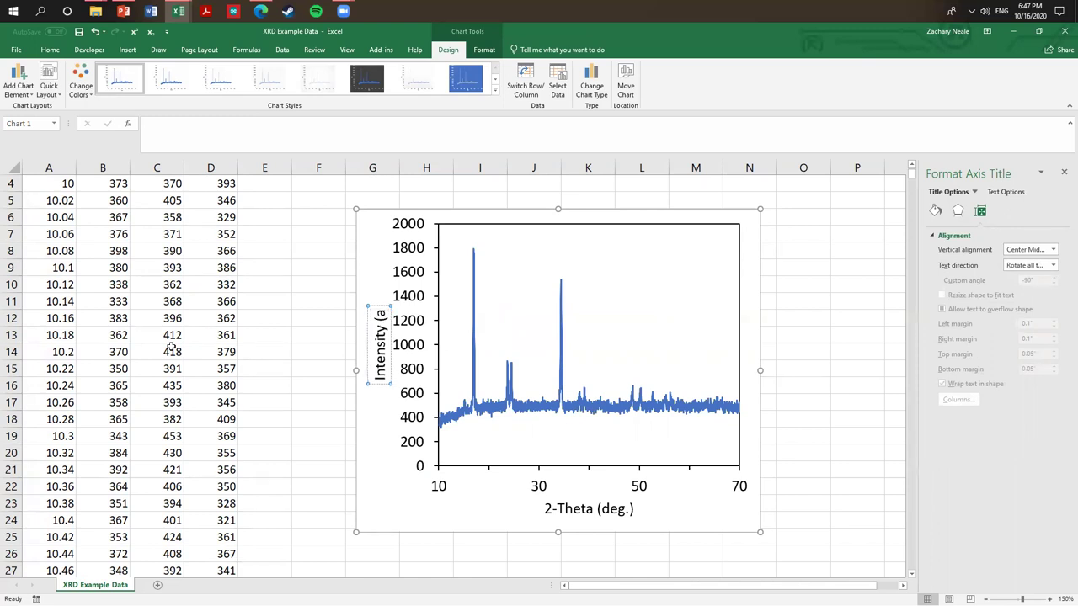
text(.b)
key(BackSpace)
text(u.))
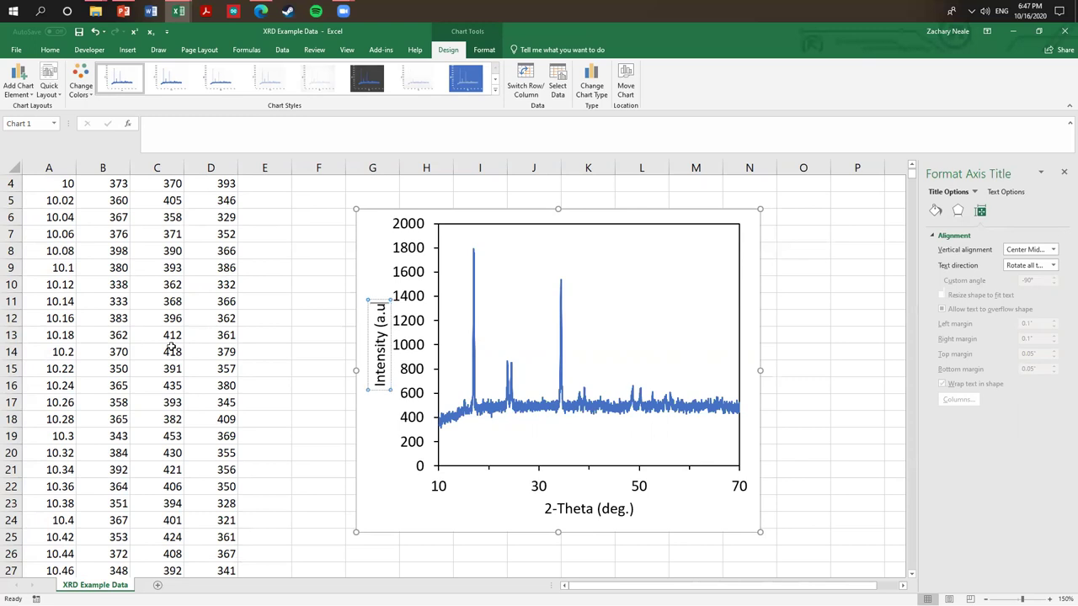
click(319, 318)
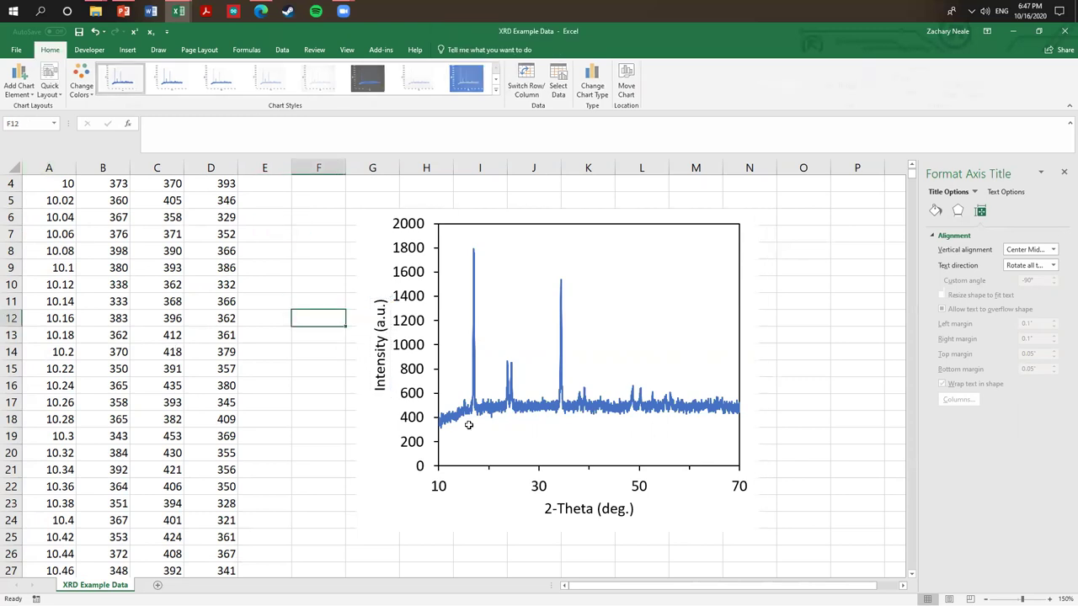
- Delete the chart's vertical axis numbering, keeping the axis title, and move the chart slightly up and closer to the data
click(414, 354)
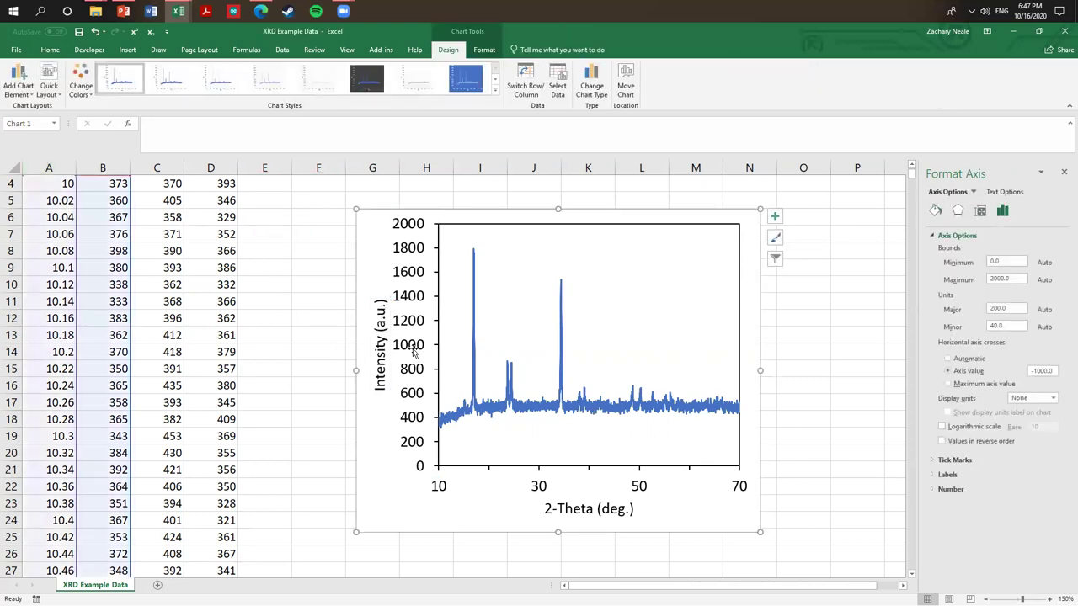
key(Delete)
click(372, 360)
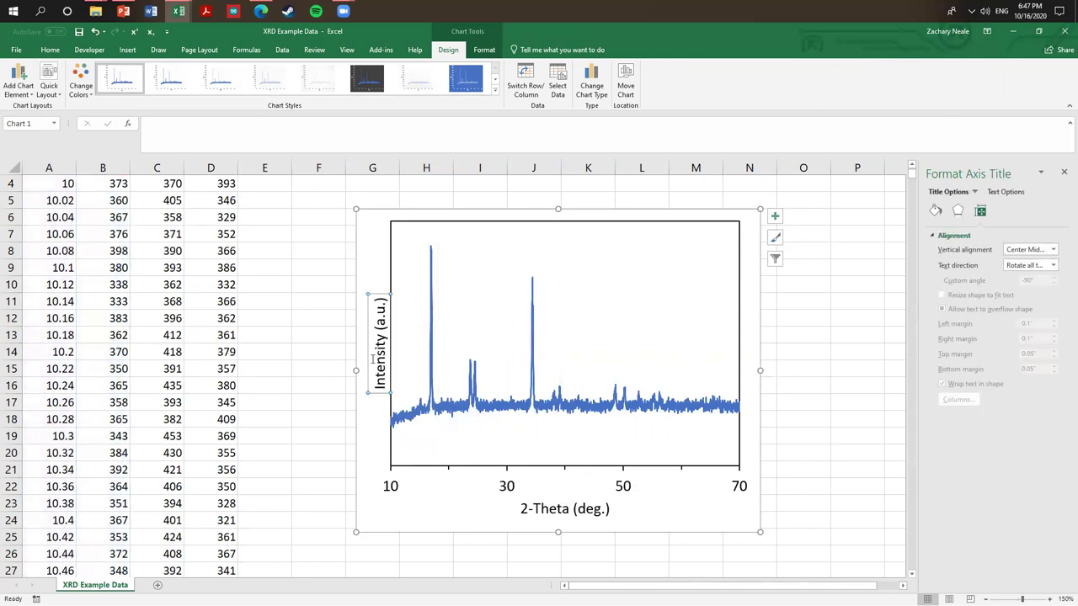
click(333, 354)
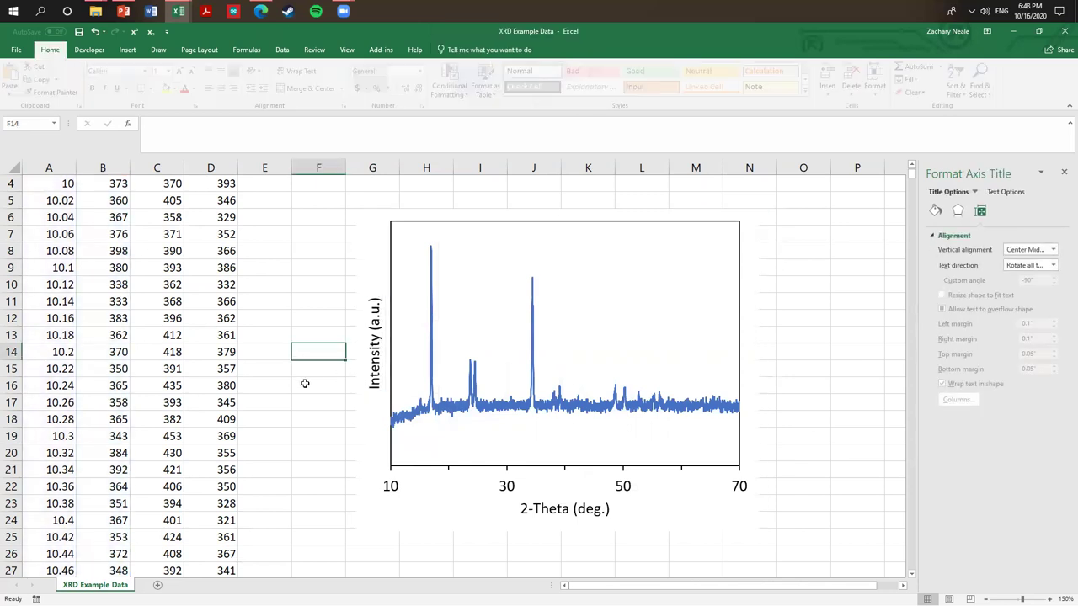
scroll(265, 390, up, 1)
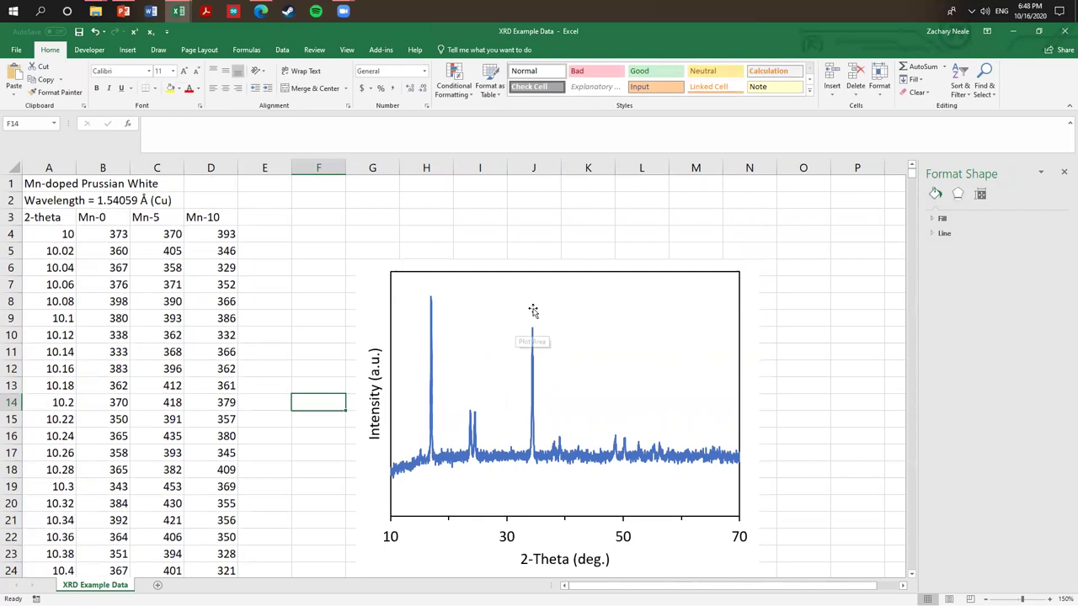
drag(370, 479, 344, 448)
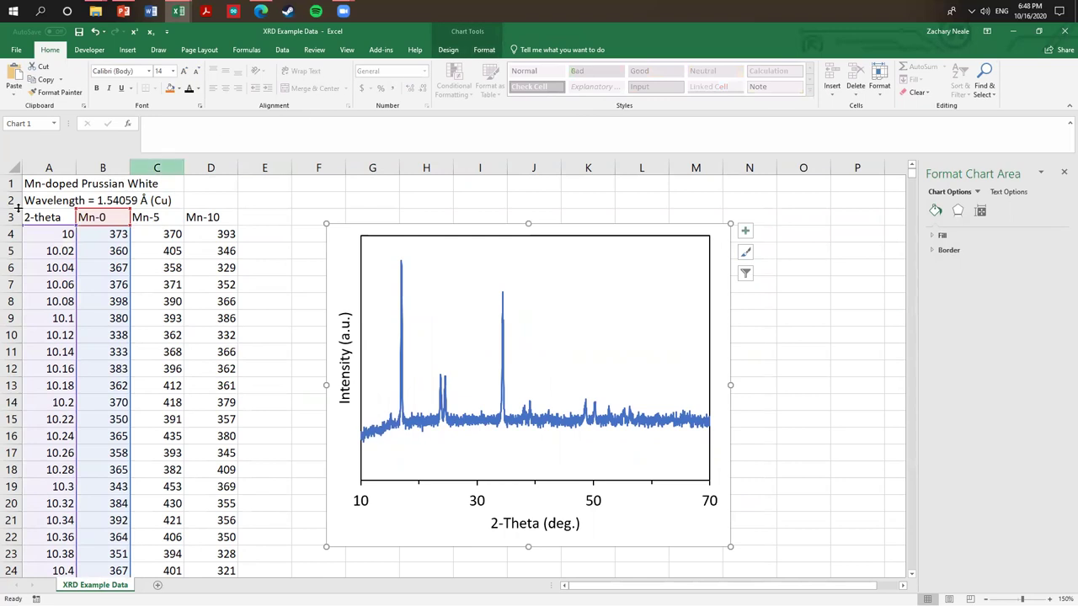
- Add a new data series to the chart and take its name from the Mn-5 header in C3
click(447, 50)
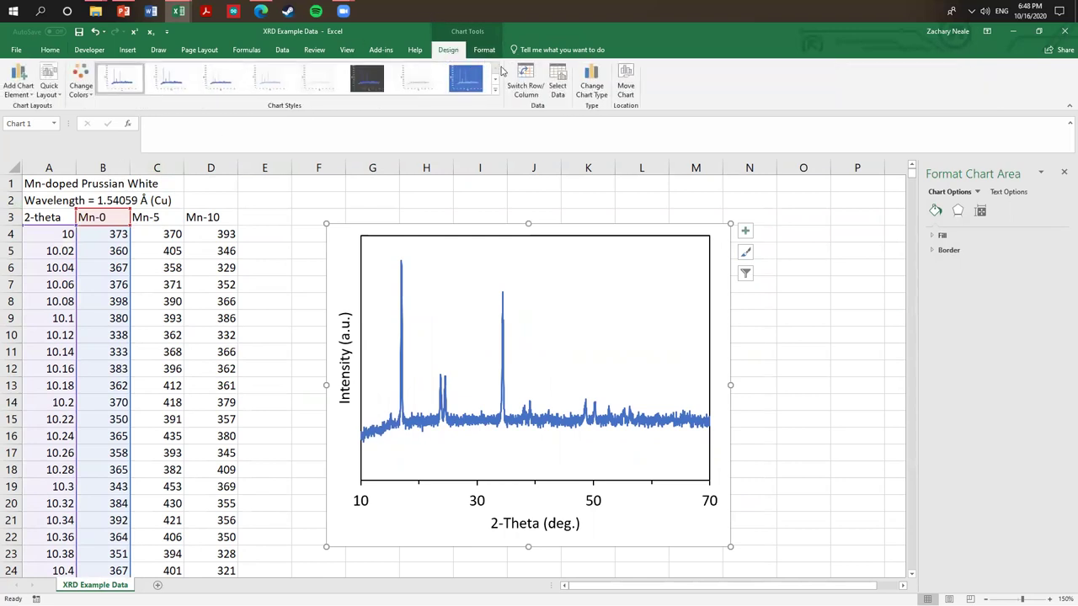
click(558, 85)
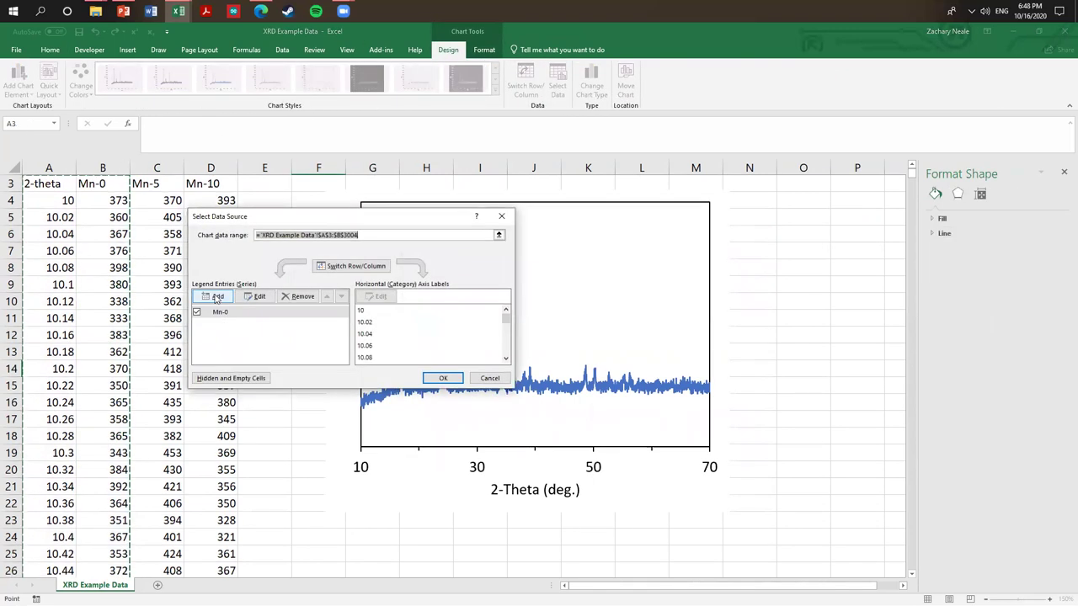
click(216, 298)
scroll(160, 219, up, 1)
click(162, 222)
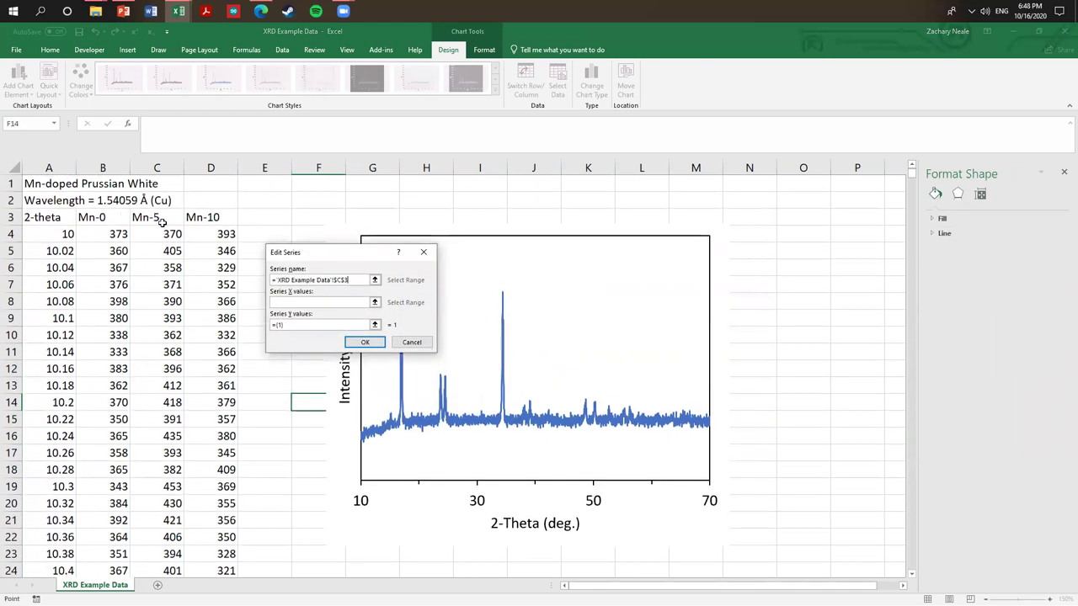
key(Tab)
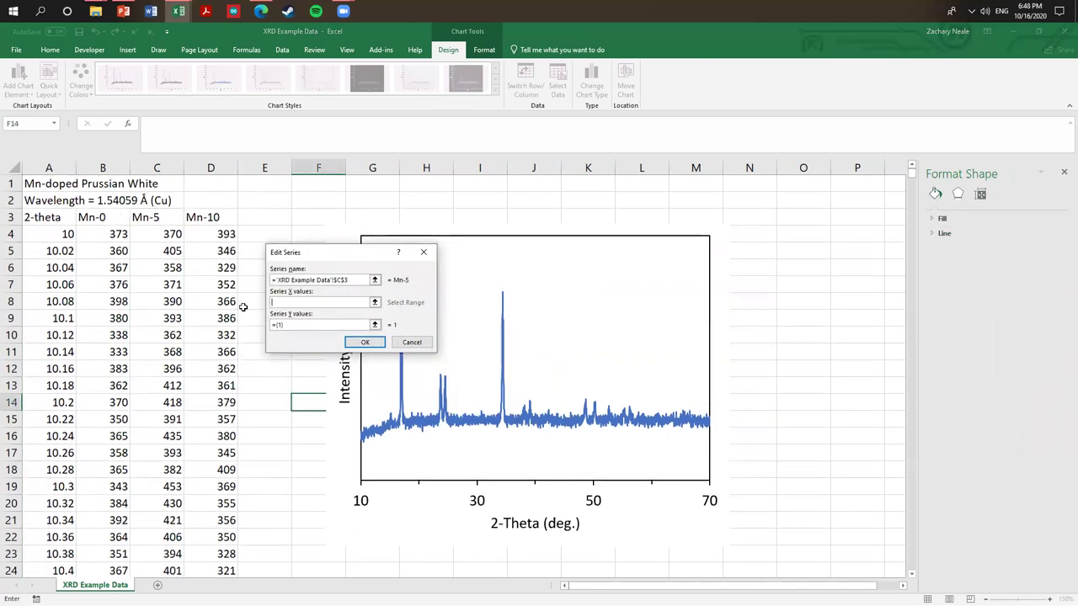
- Set the Mn-5 series' X values to A4:A3004 and its Y values to C4:C3004
click(45, 230)
key(ctrl+shift+Down)
key(Tab)
click(180, 555)
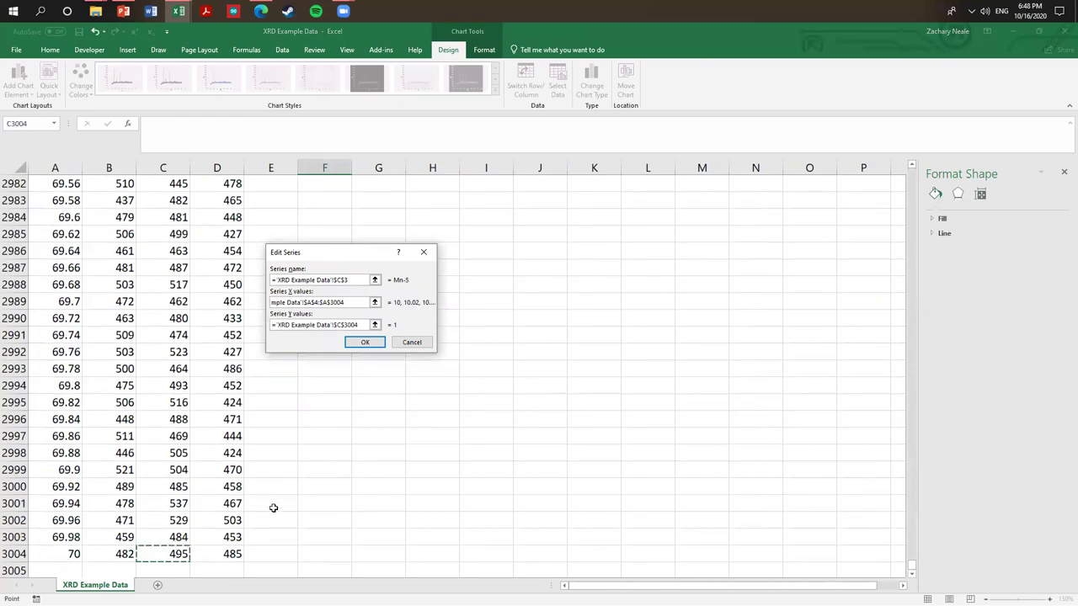
key(ctrl+shift+Up)
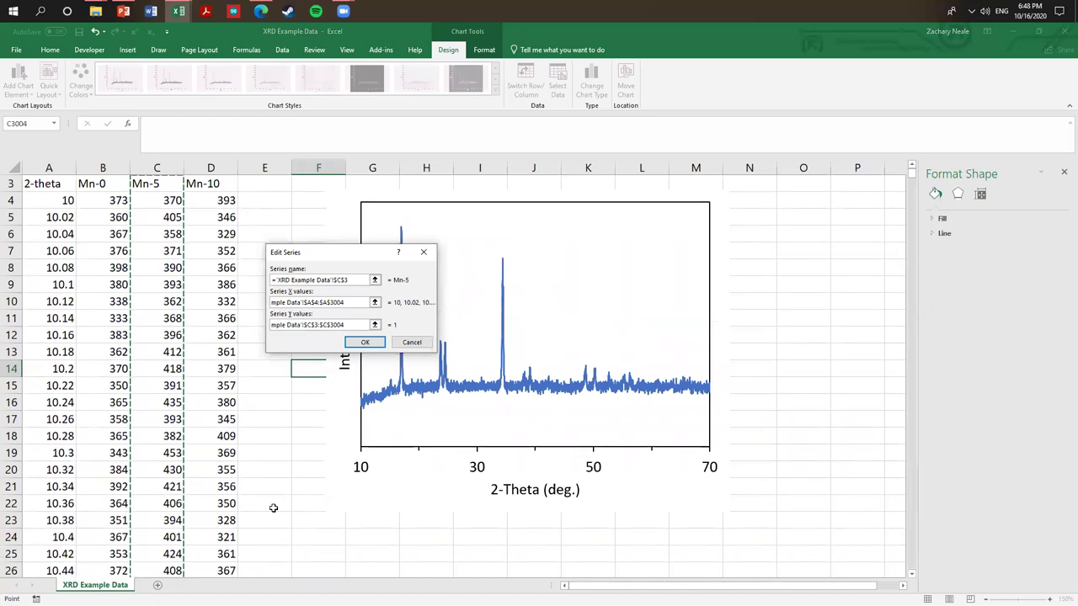
key(shift+Down)
click(364, 343)
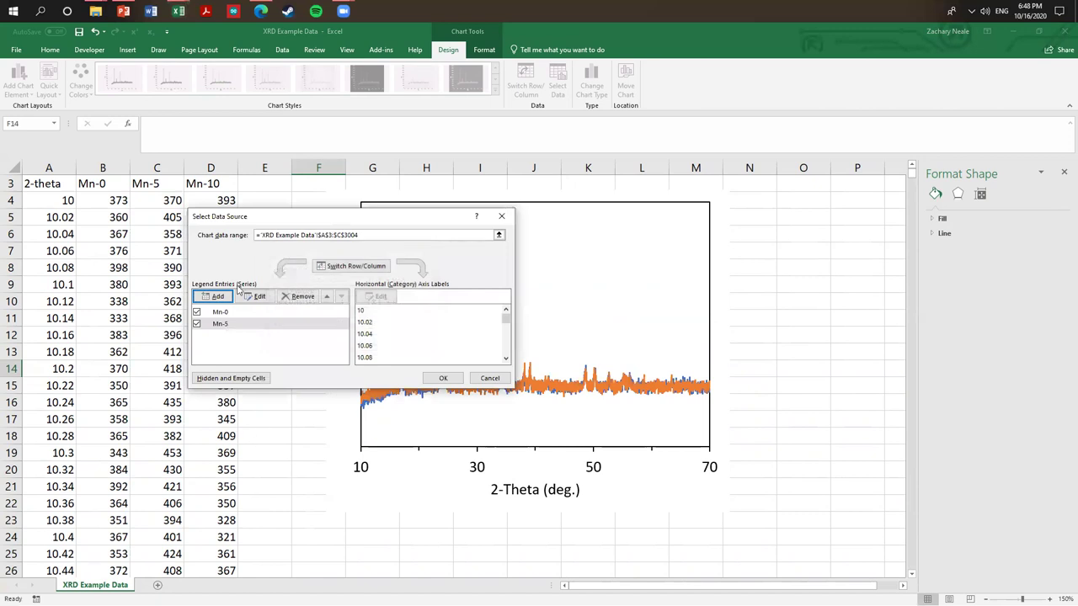
- Add a third series named from D3 (Mn-10) with X values A4:A3004 and Y values D4:D3004, and apply the data source changes
click(213, 297)
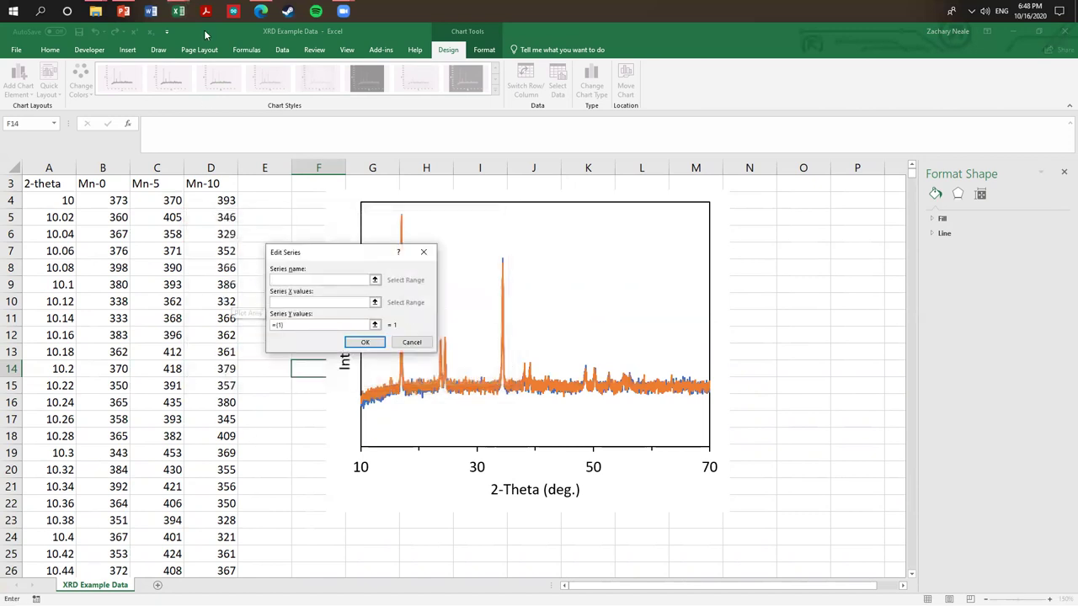
click(205, 186)
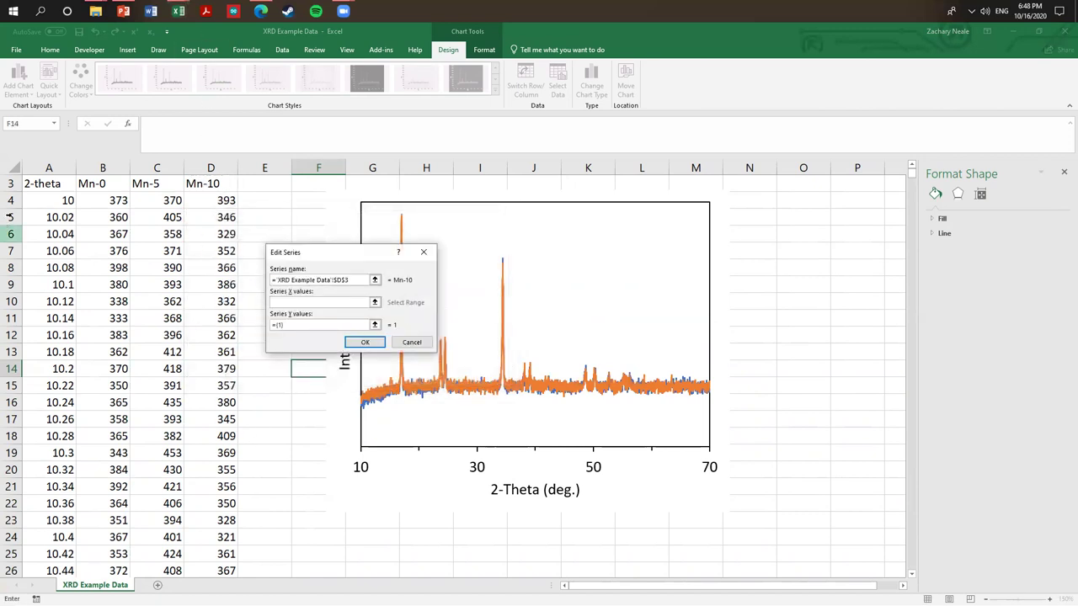
click(30, 199)
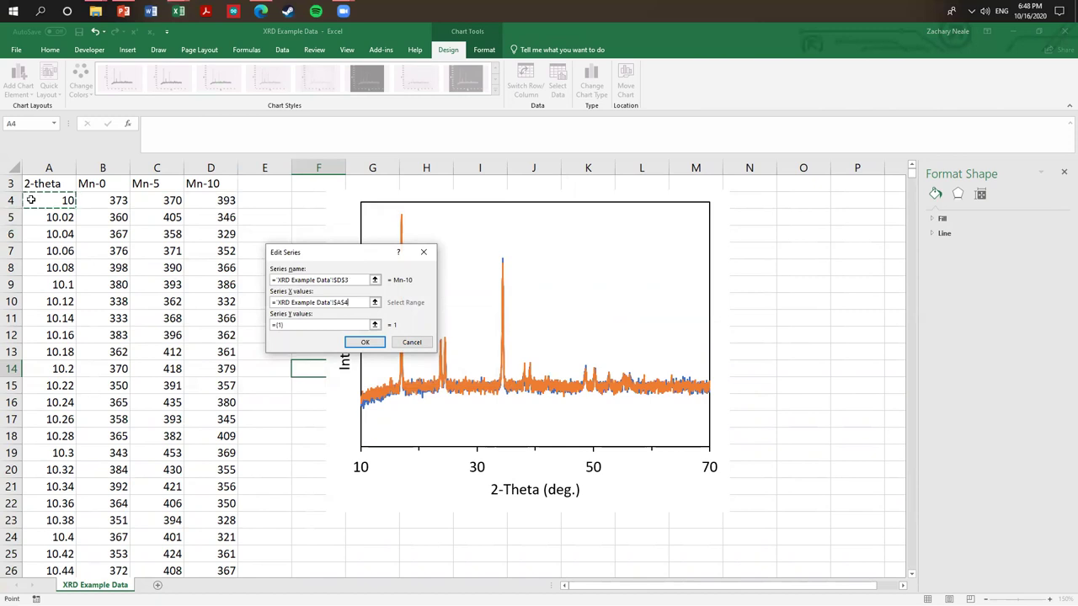
key(ctrl+shift+Down)
click(223, 555)
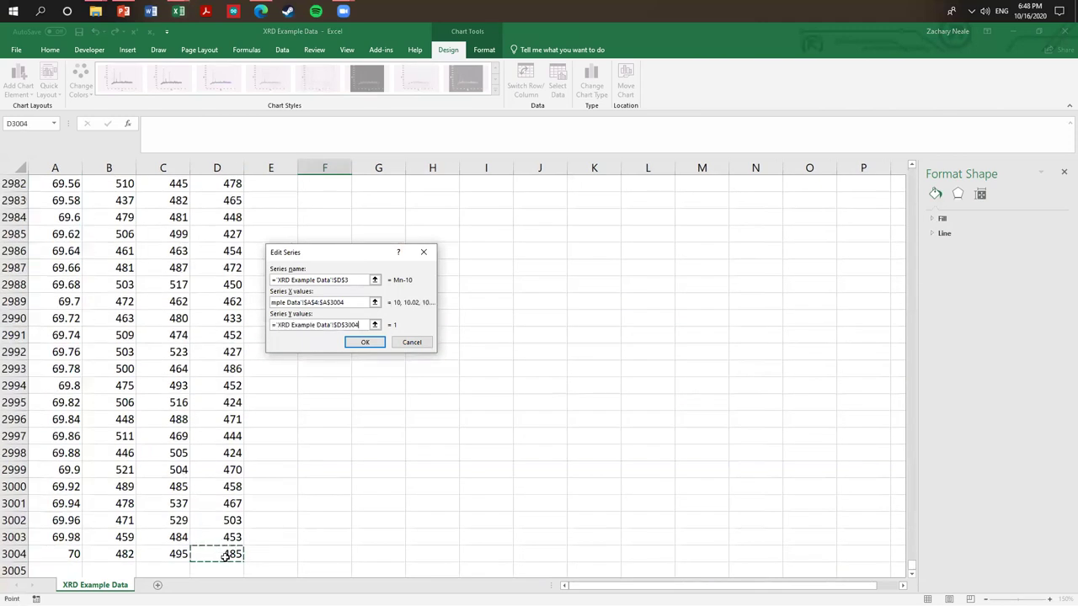
key(ctrl+shift+Up)
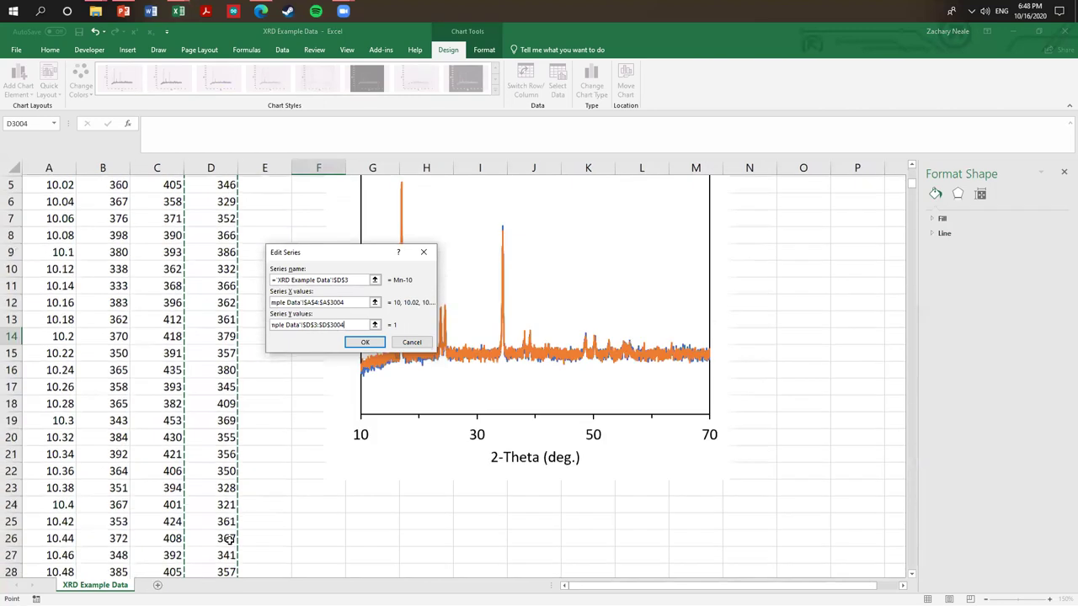
key(shift+Down)
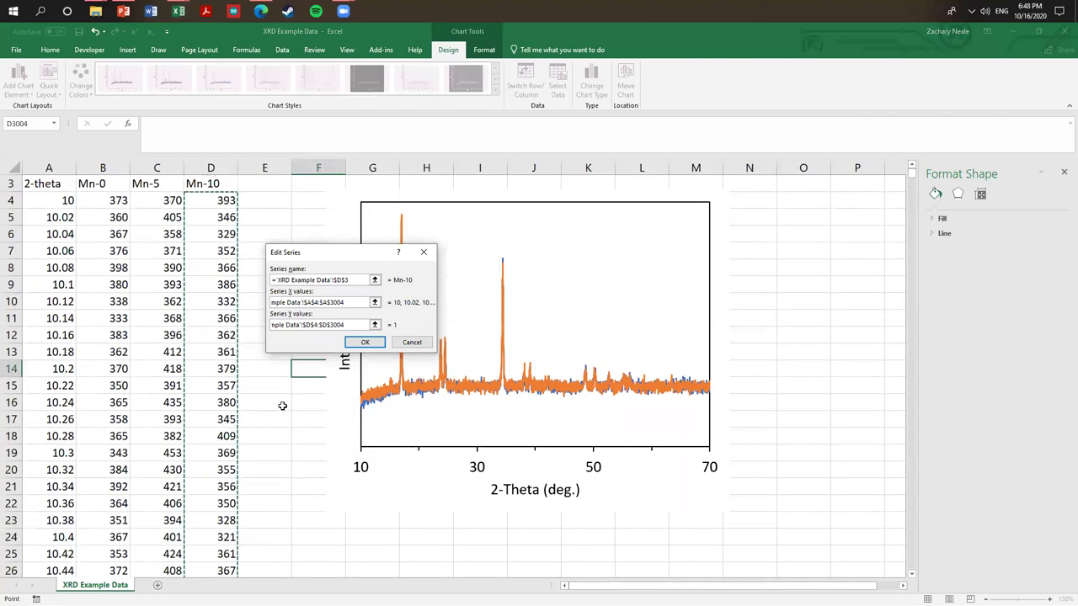
click(365, 342)
click(442, 378)
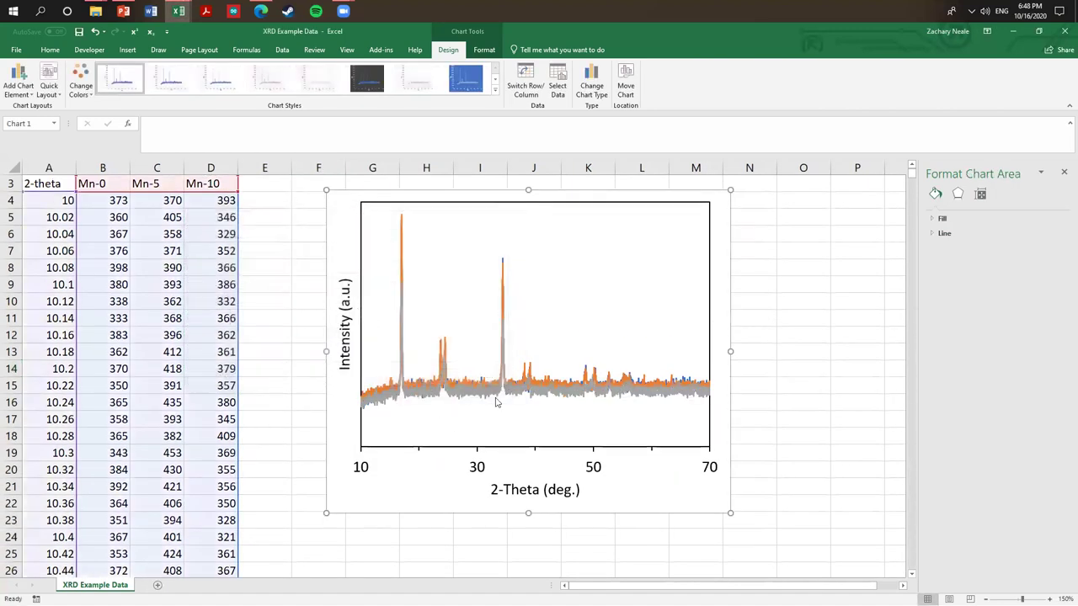
- Move the chart away from the data so that columns E to G are free
drag(339, 404, 412, 434)
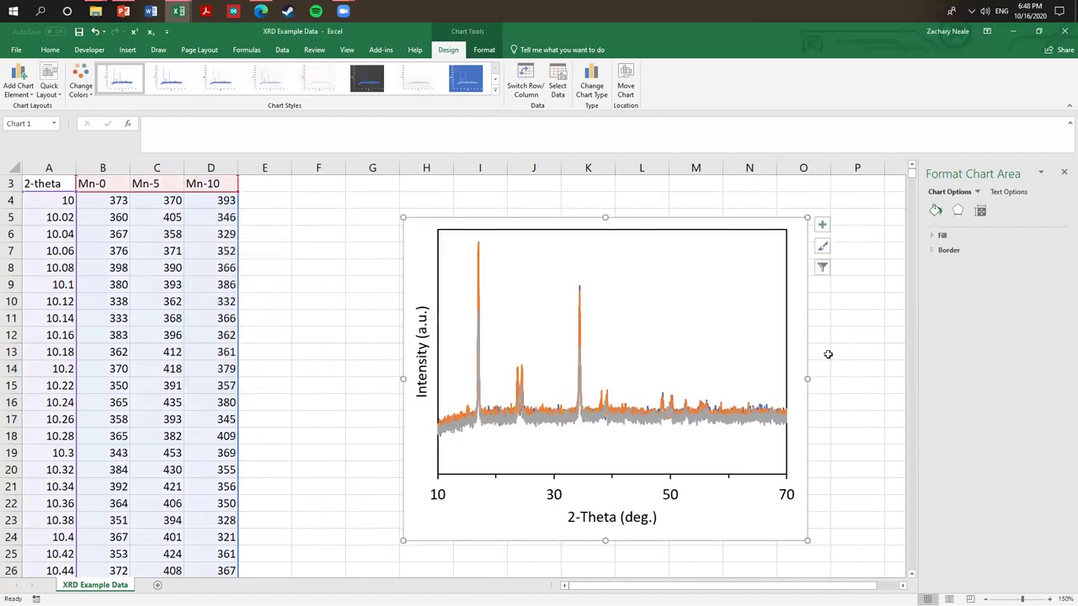
scroll(280, 270, up, 1)
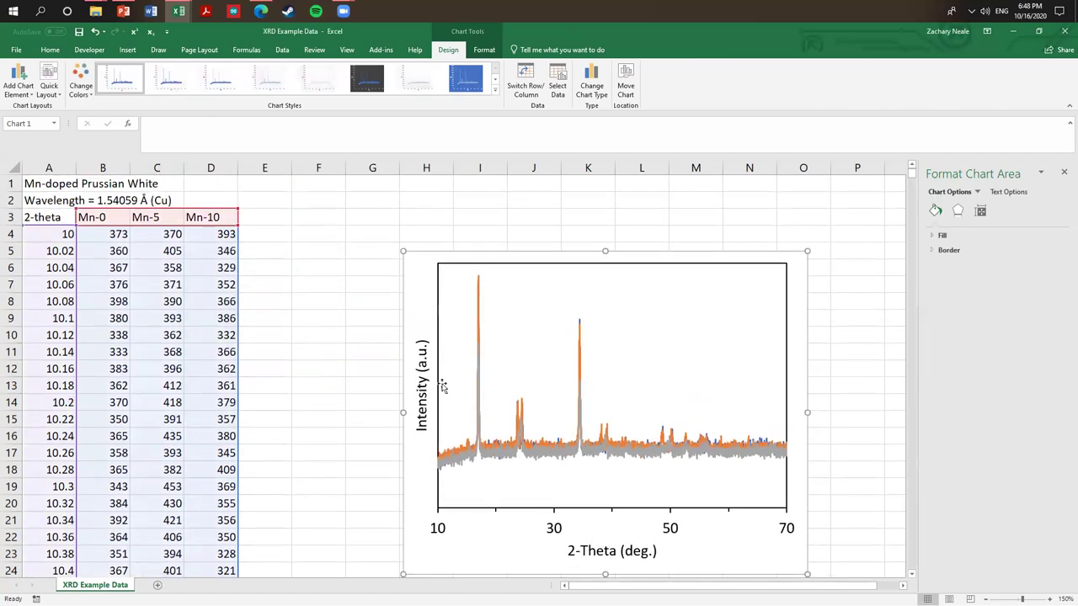
drag(396, 293, 341, 265)
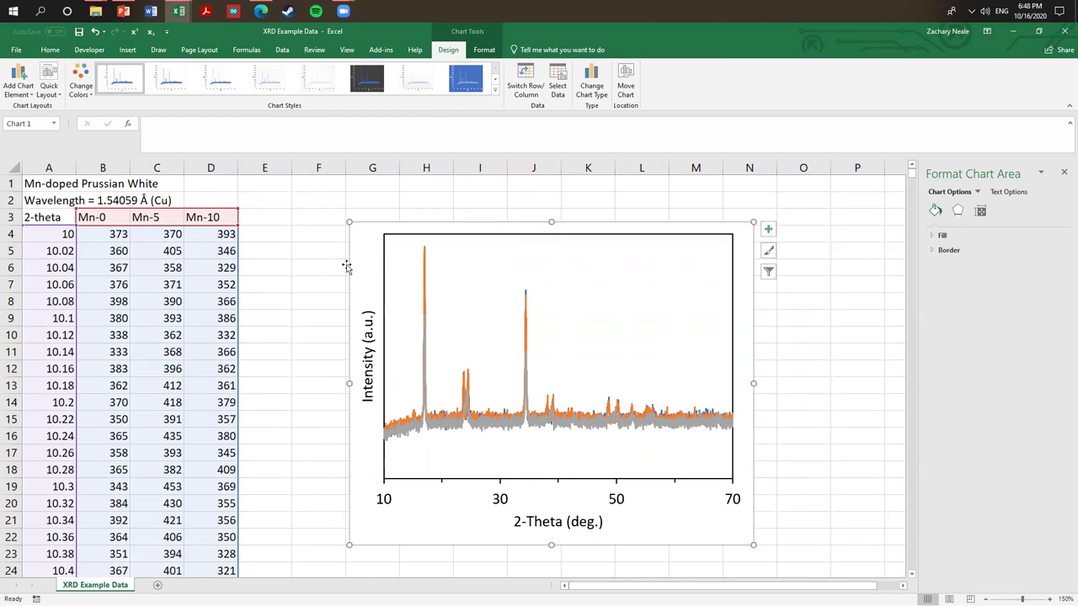
drag(350, 257, 448, 262)
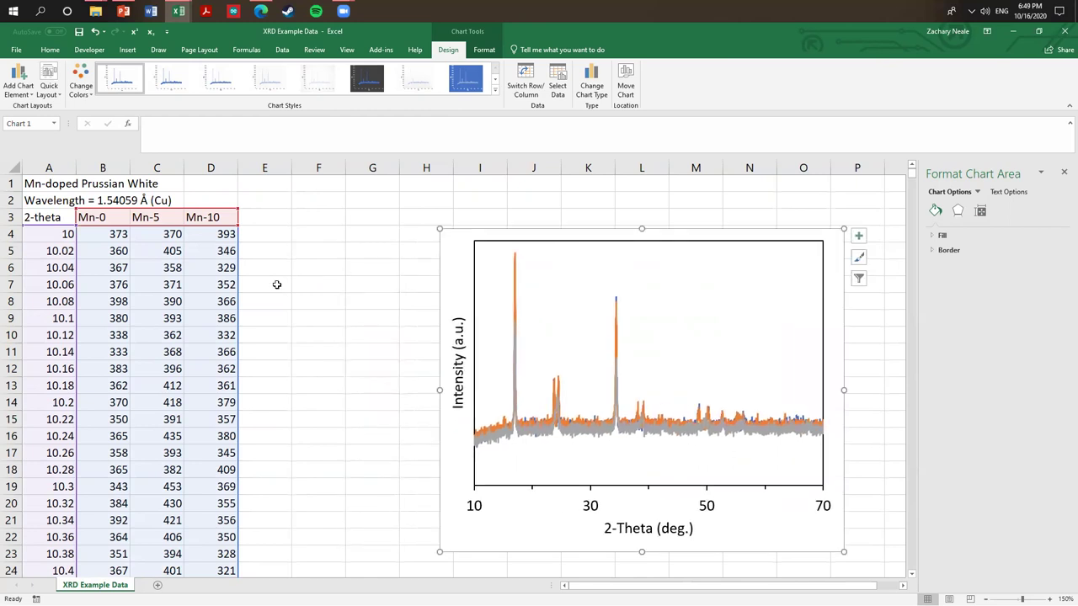
- Enter the heading "Normal" in E2 and the column header "Mn-0" below it in E3
click(275, 285)
click(269, 220)
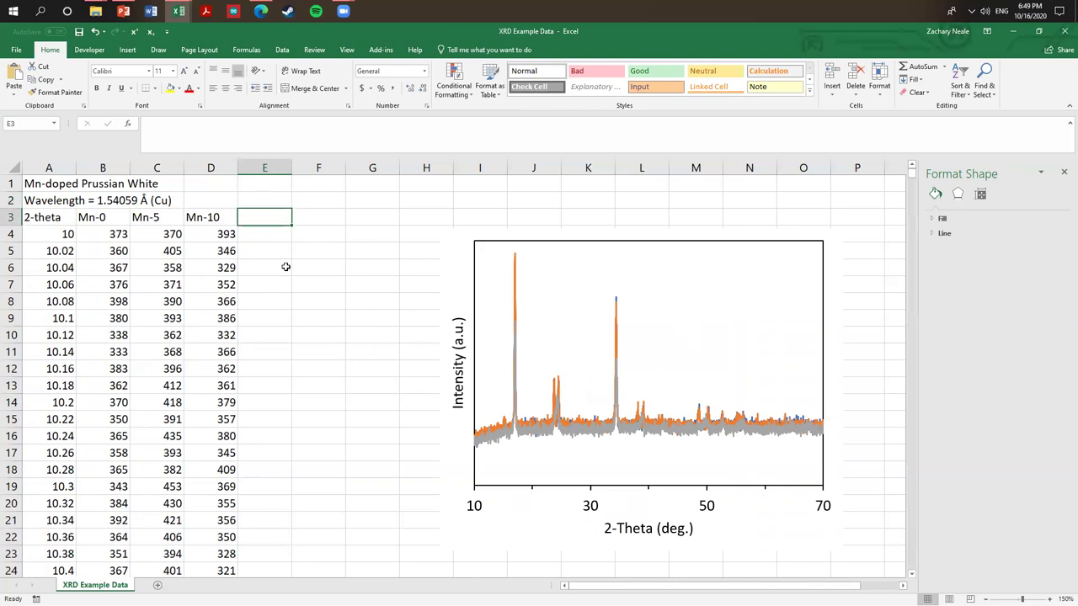
text(Normal)
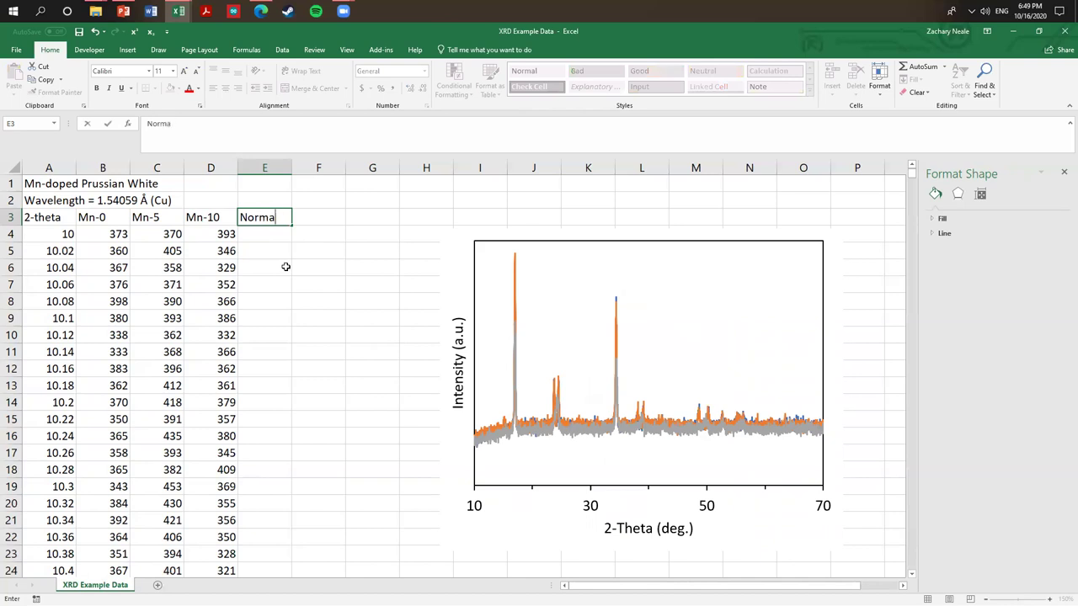
key(Up)
key(Down)
text(Mn-0)
key(Up)
text(Normal)
key(Down)
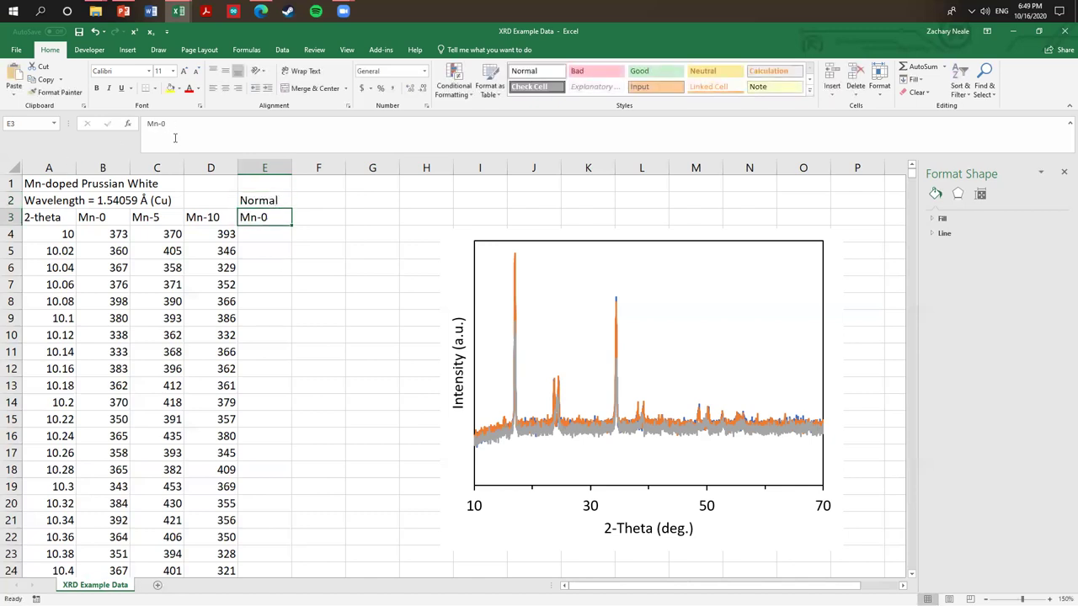
- Merge and center the Normal heading across E2:G2, and copy the sample headers from B3:D3 into E3:G3
drag(280, 199, 356, 203)
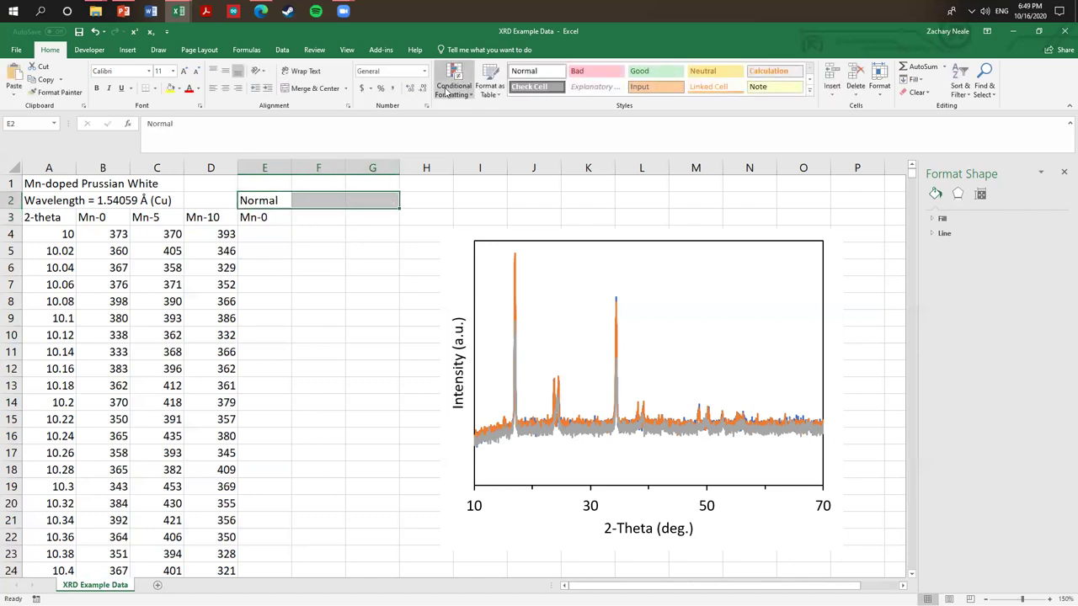
click(312, 88)
drag(96, 224, 215, 217)
key(ctrl+c)
click(278, 218)
key(ctrl+v)
click(323, 290)
- Insert a blank column before column E to separate the raw data from the Normal block
click(265, 167)
right_click(265, 168)
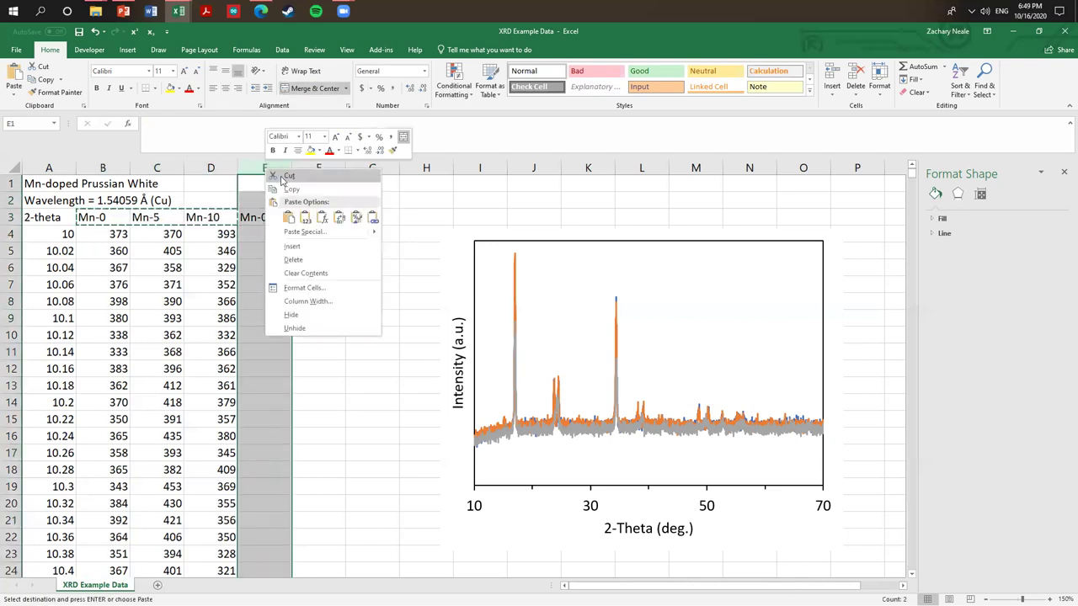
click(291, 246)
drag(372, 352, 372, 335)
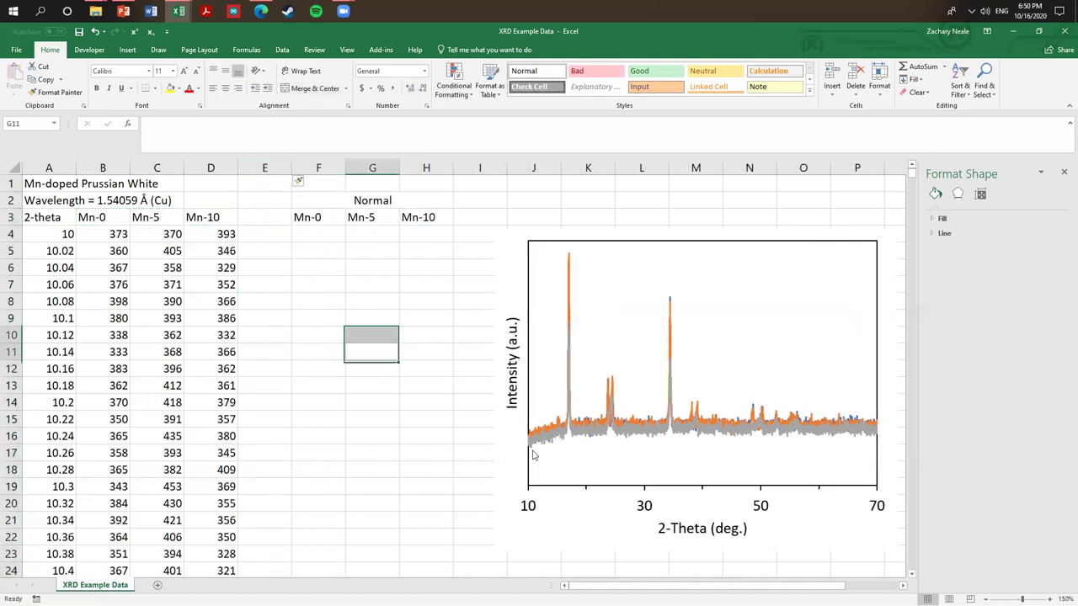
- Draw a rectangle about 1.38 in high and 4.54 in wide over the upper part of the chart
click(308, 241)
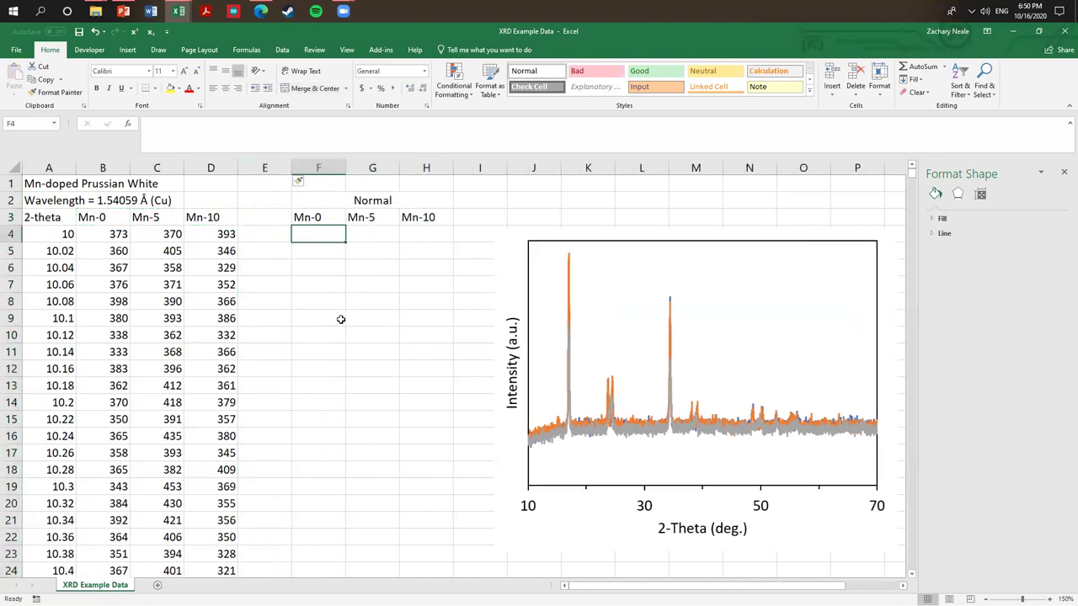
click(361, 316)
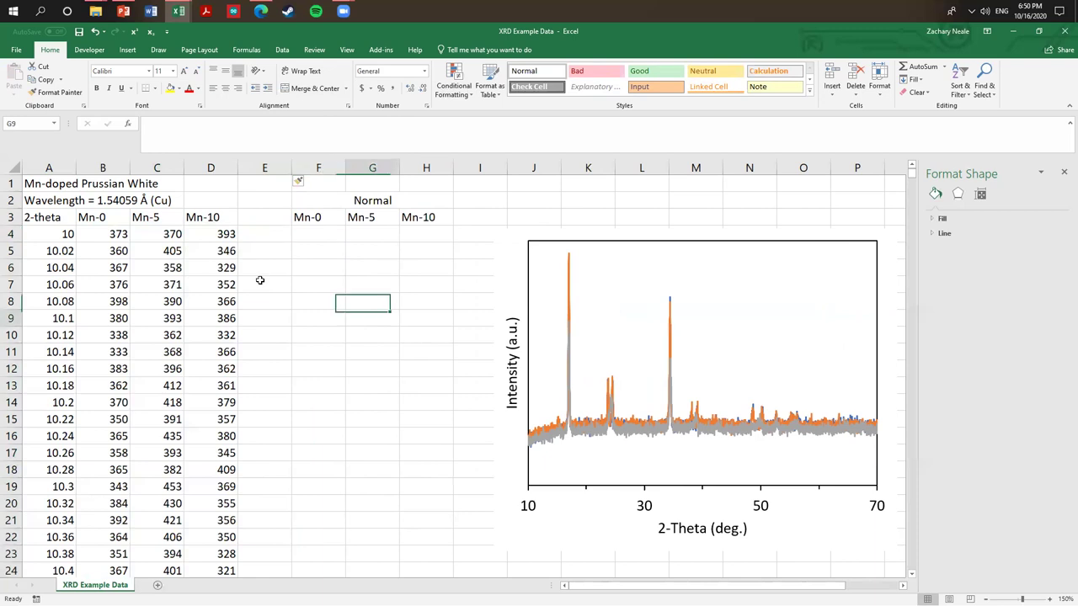
click(133, 49)
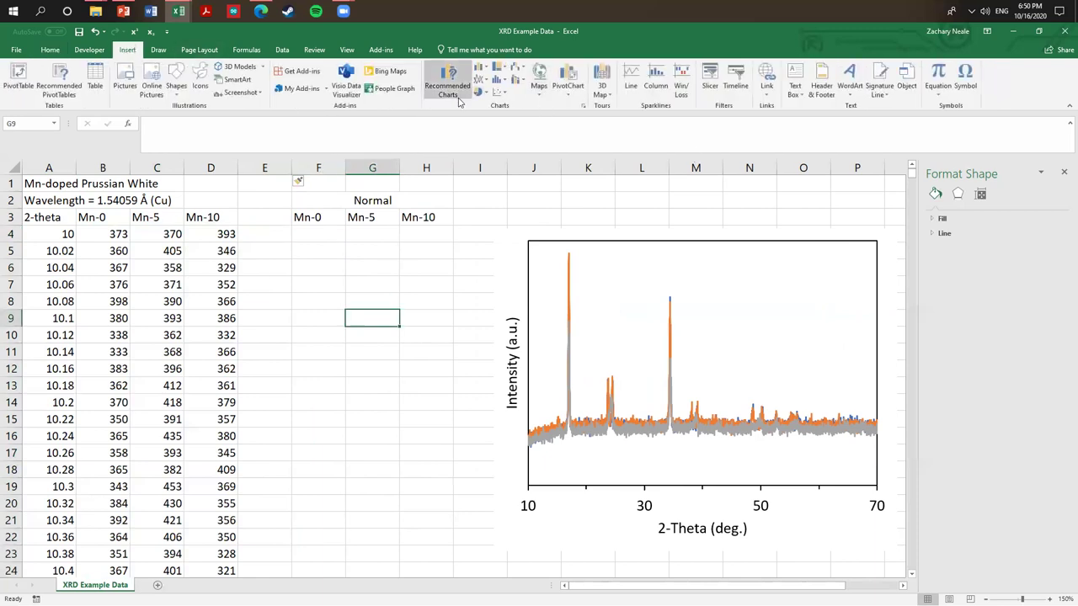
click(176, 84)
click(216, 118)
drag(474, 192, 841, 304)
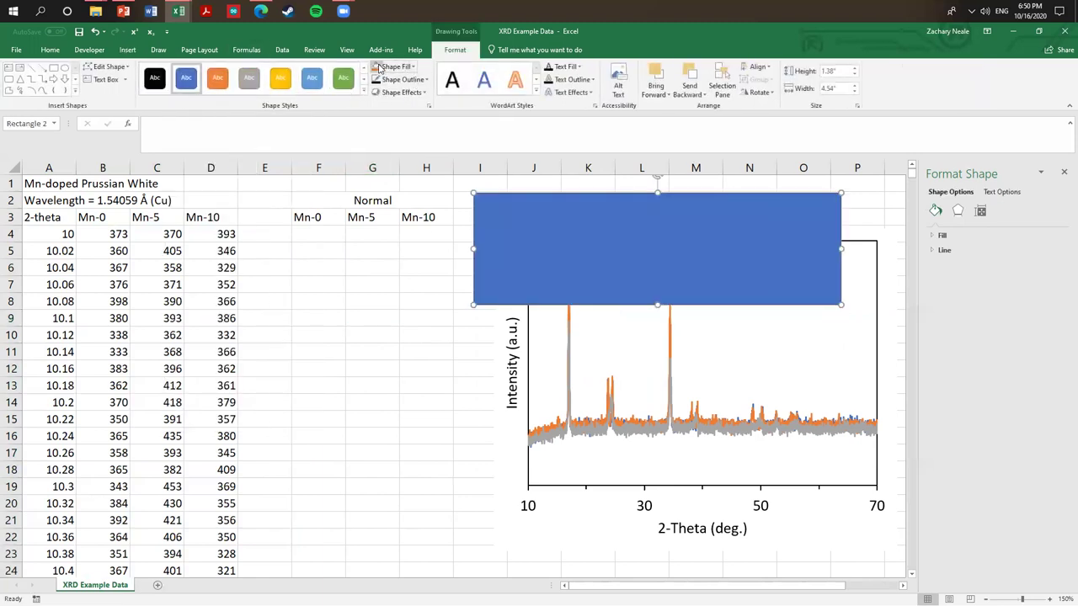
- Give the rectangle a light gold fill and a black outline
click(397, 67)
click(443, 114)
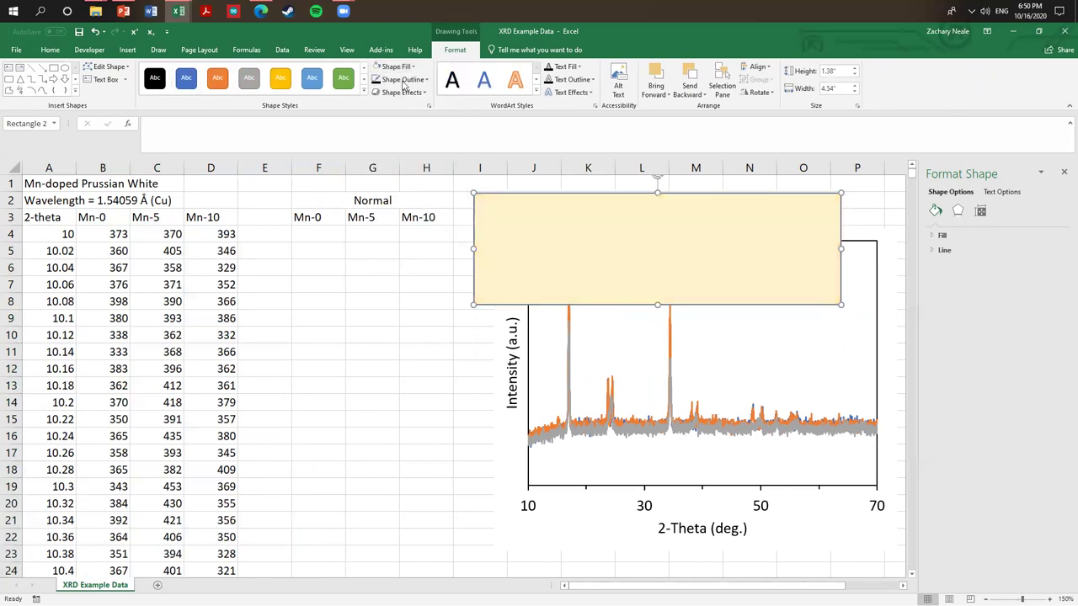
click(401, 79)
click(403, 93)
- Set the font size of the rectangle's text to 20
click(49, 50)
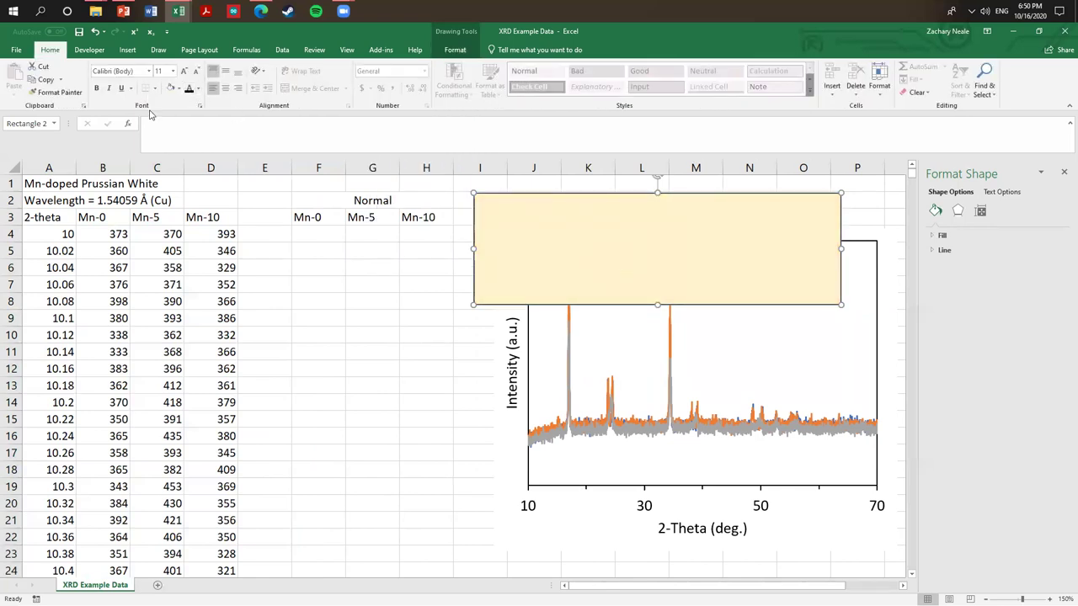
click(174, 71)
text(20)
key(Return)
- Insert an equation inside the rectangle reading X' = X − X_min, with min as a subscript
right_click(550, 244)
click(585, 293)
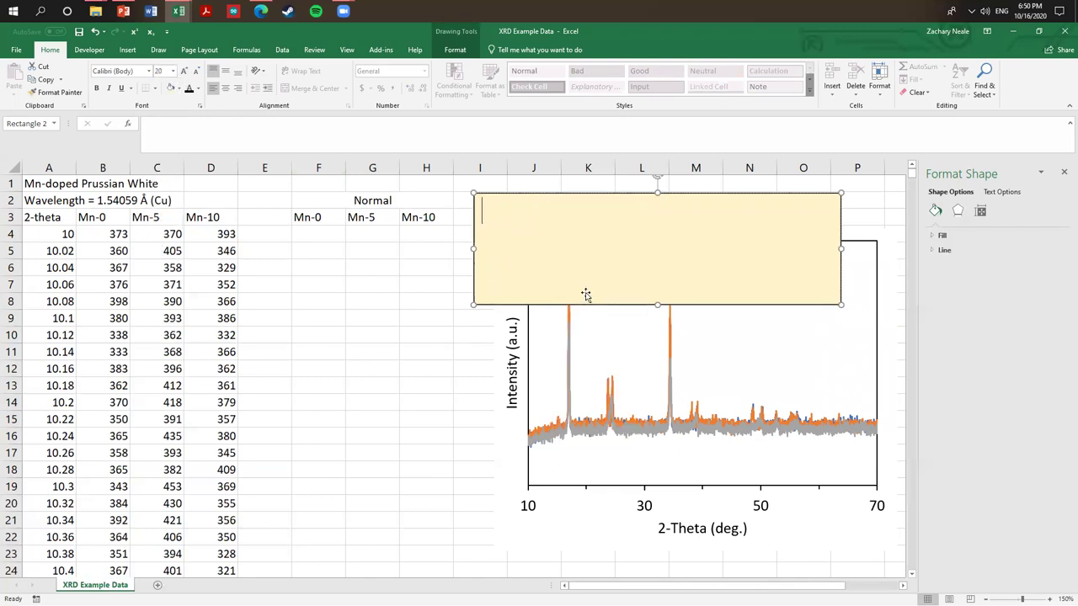
key(alt+equal)
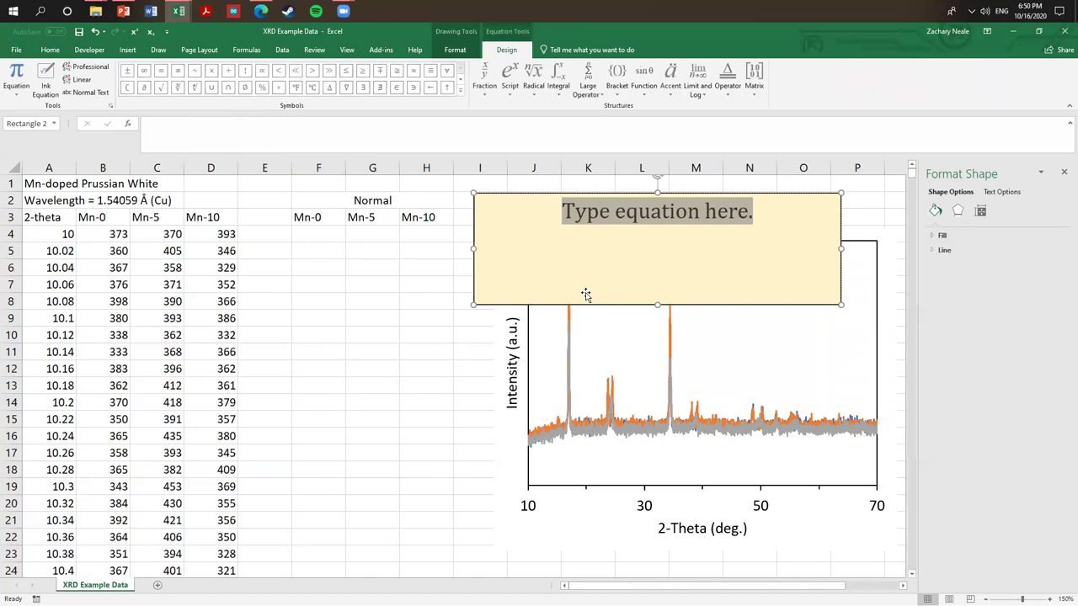
text(X)
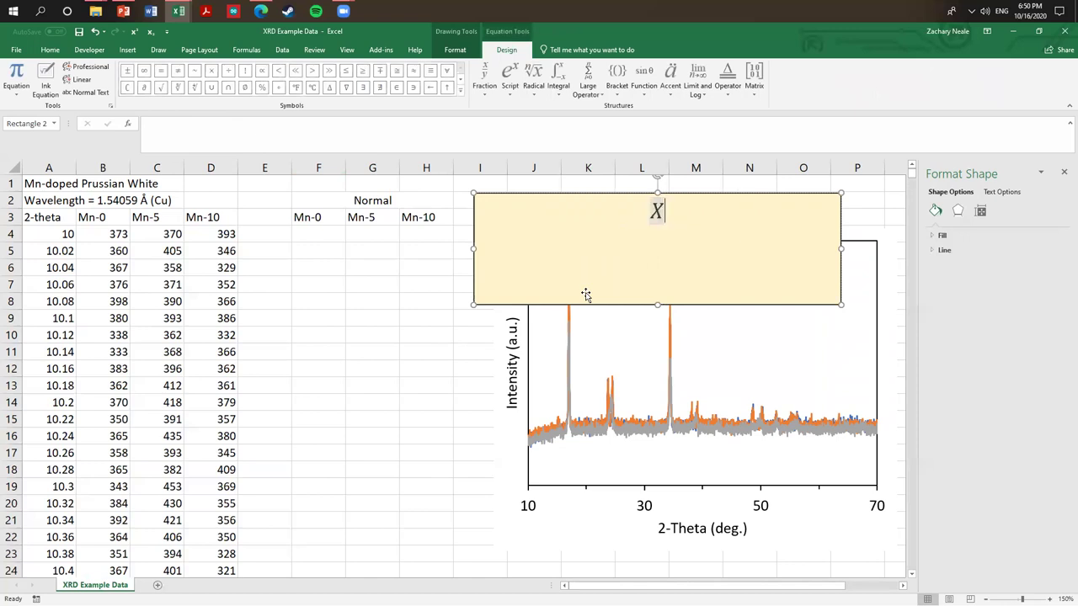
text('=)
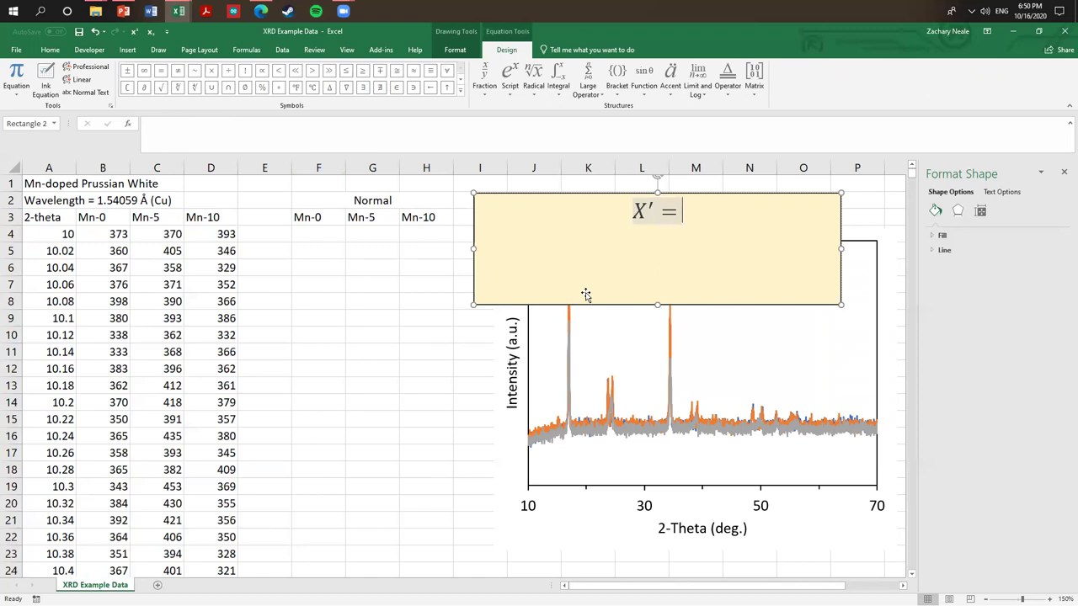
text(X)
text(-)
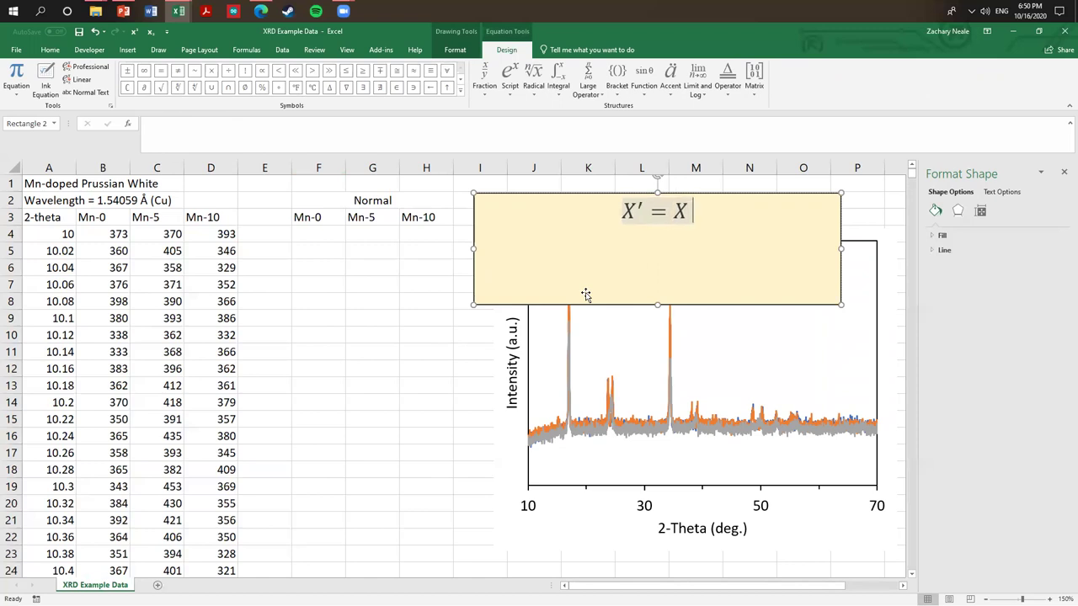
text(X_+)
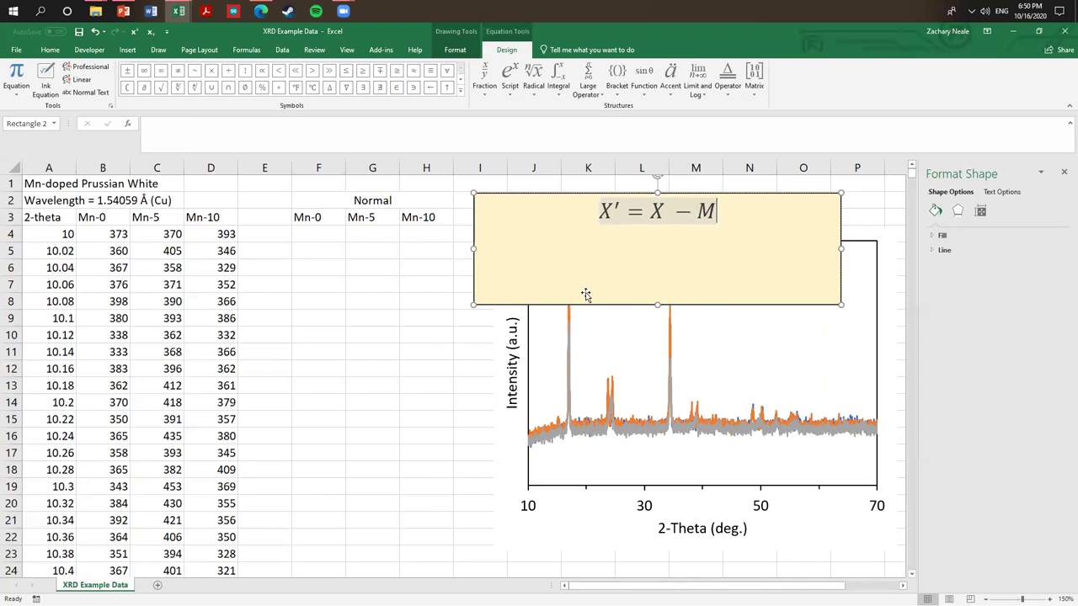
key(BackSpace)
text(min)
key(BackSpace)
key(BackSpace)
key(BackSpace)
key(space)
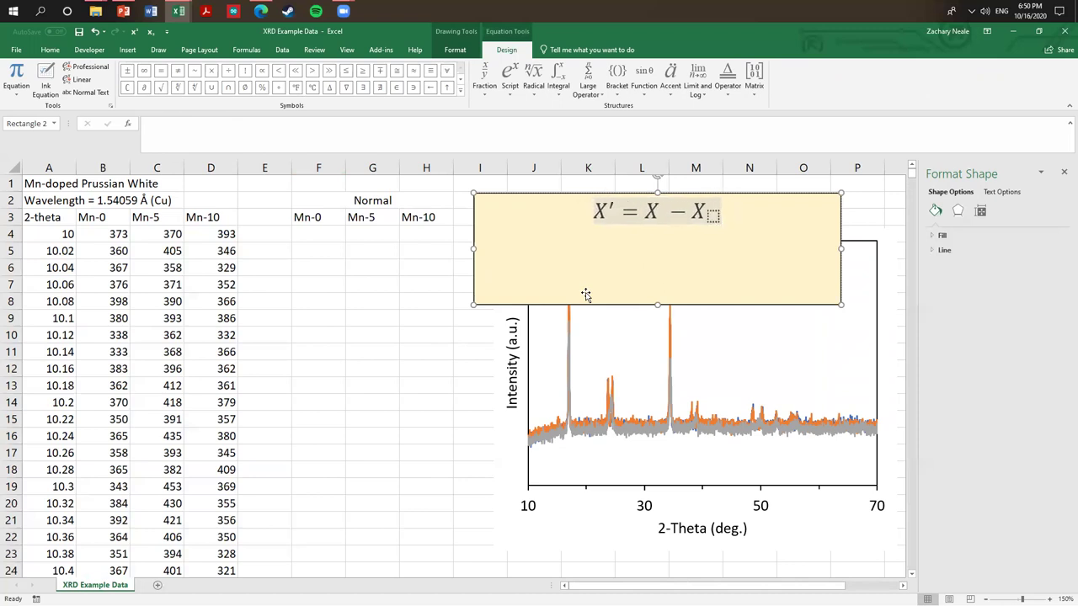
text(min)
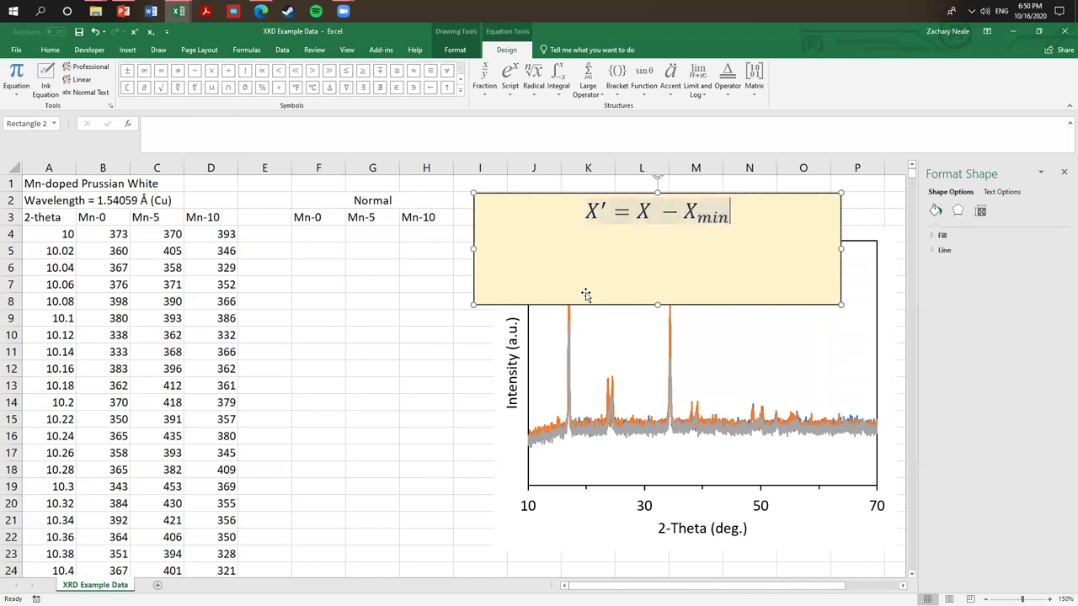
- Turn the right side of the equation into a fraction with X − X_min as the numerator
click(640, 214)
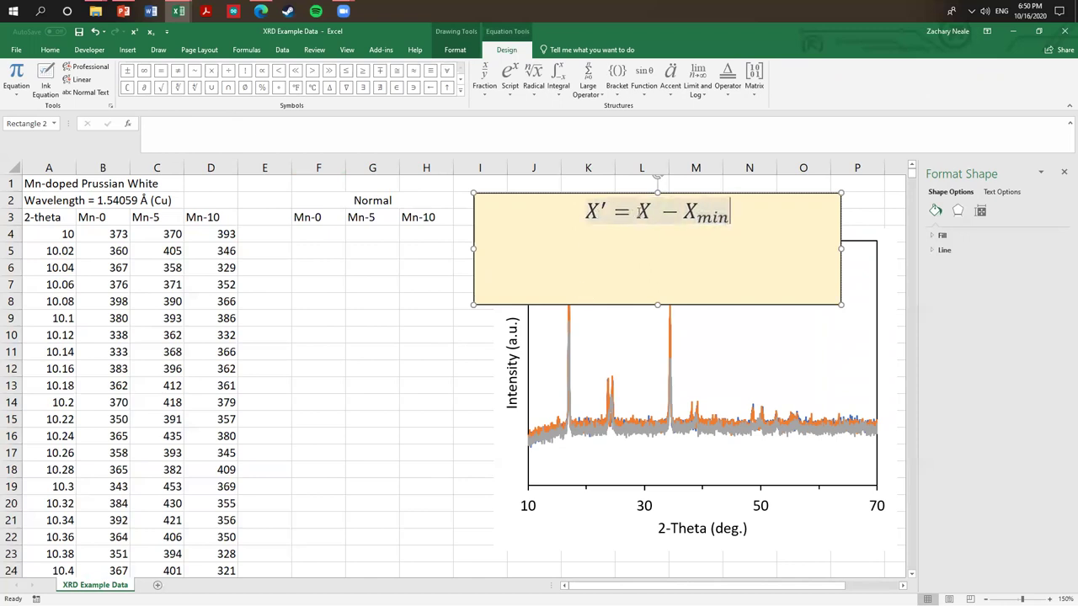
click(730, 253)
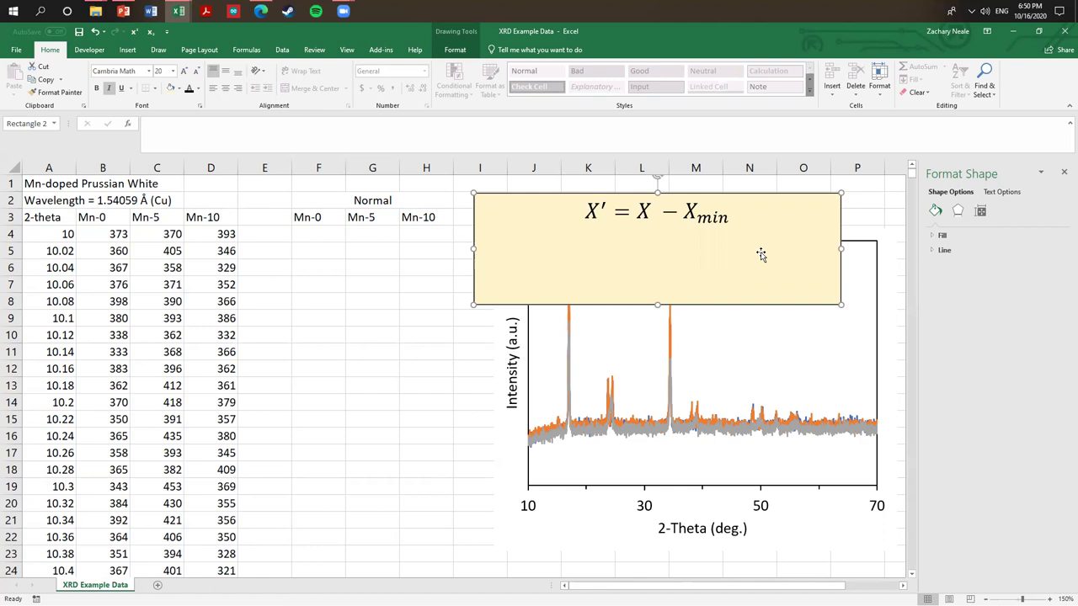
right_click(763, 270)
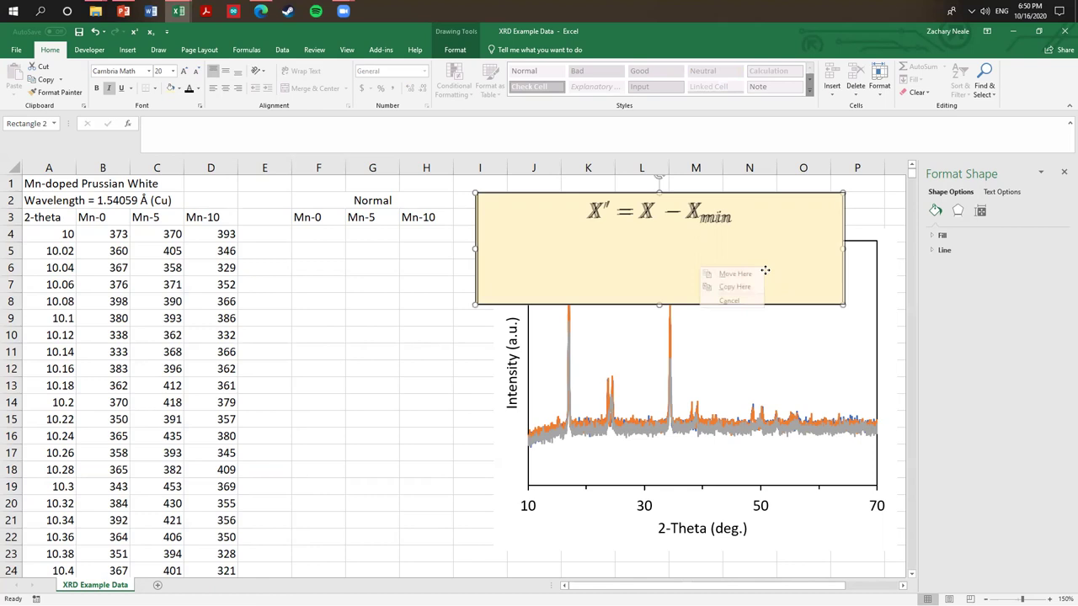
key(Escape)
right_click(692, 244)
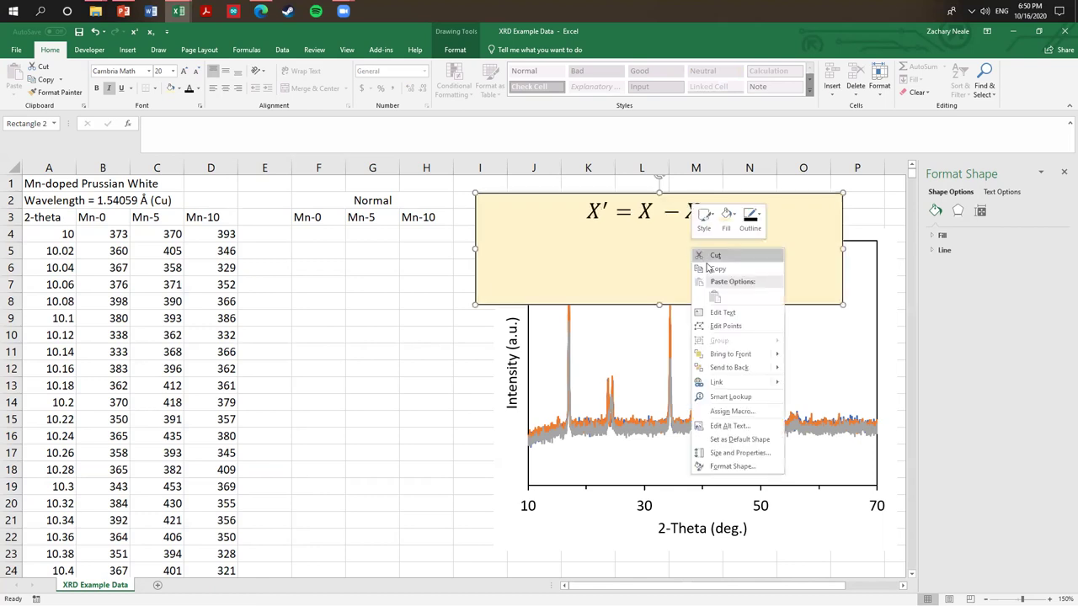
click(716, 316)
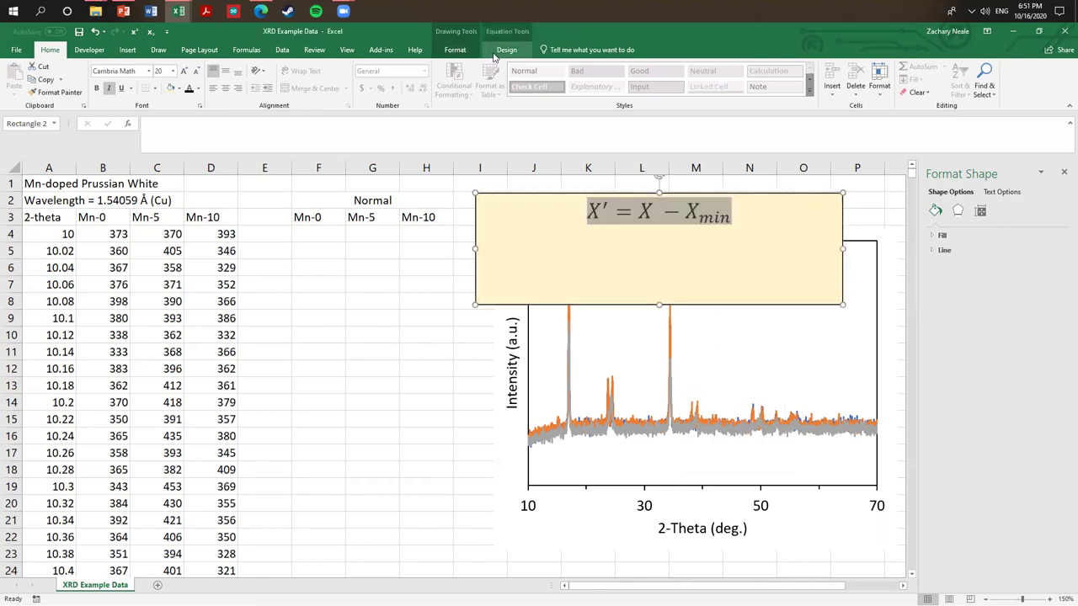
click(128, 50)
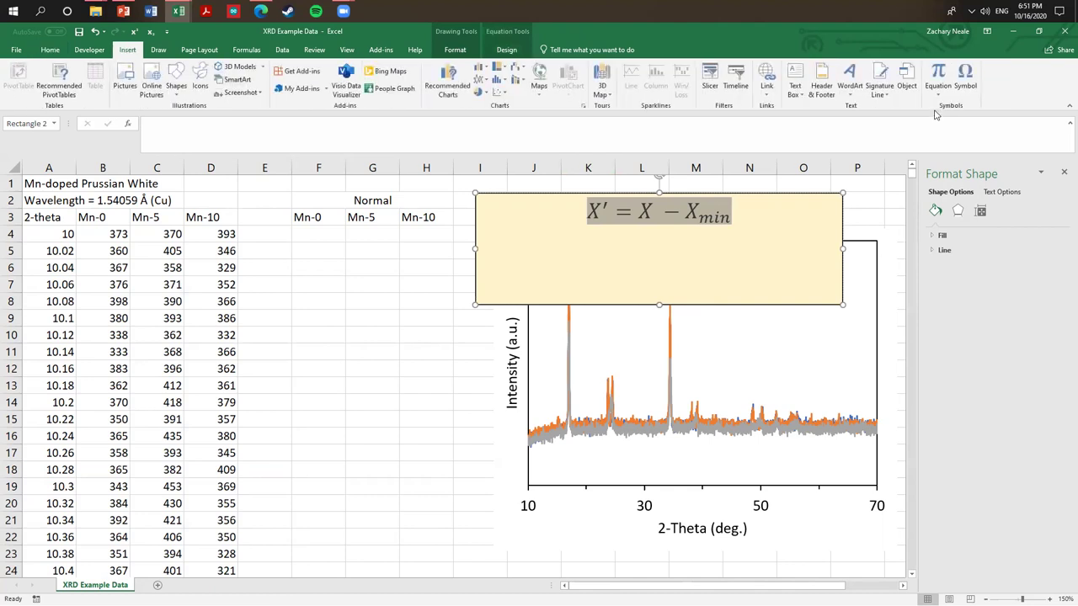
click(733, 224)
click(642, 214)
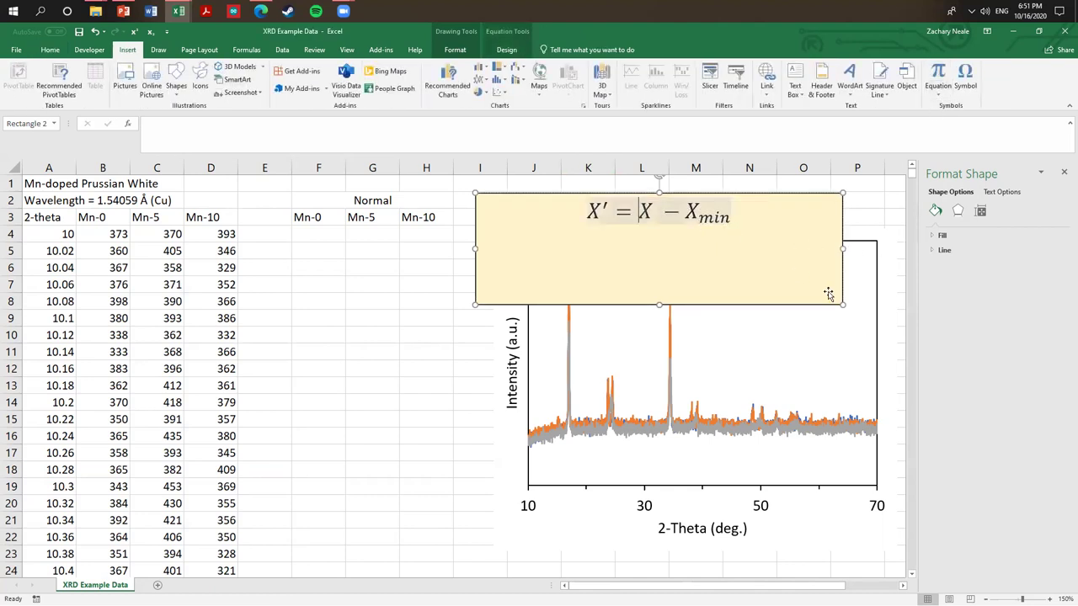
text(()
click(764, 221)
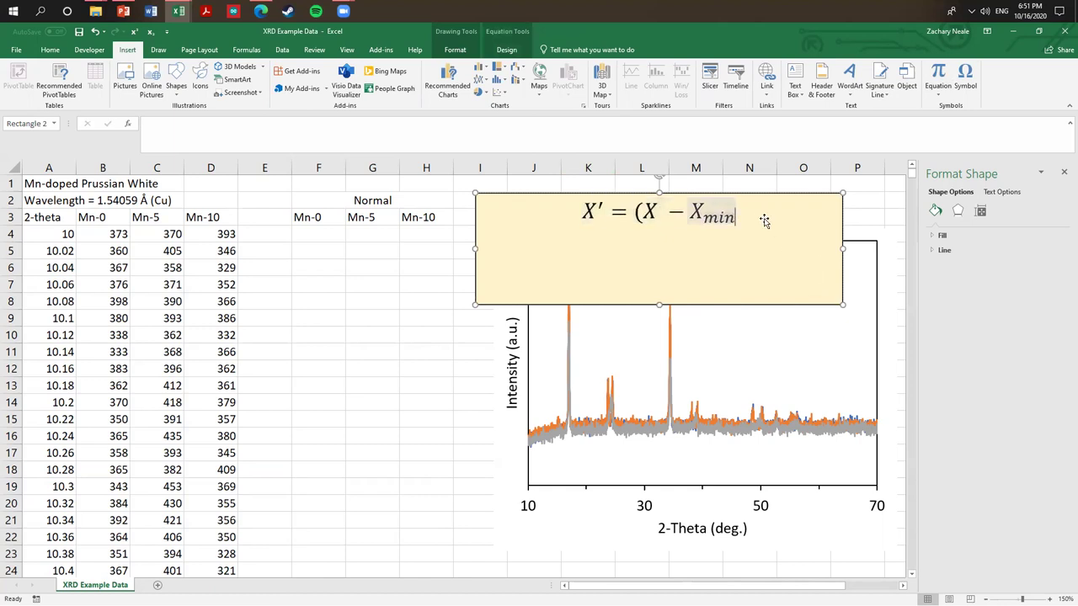
text()/ )
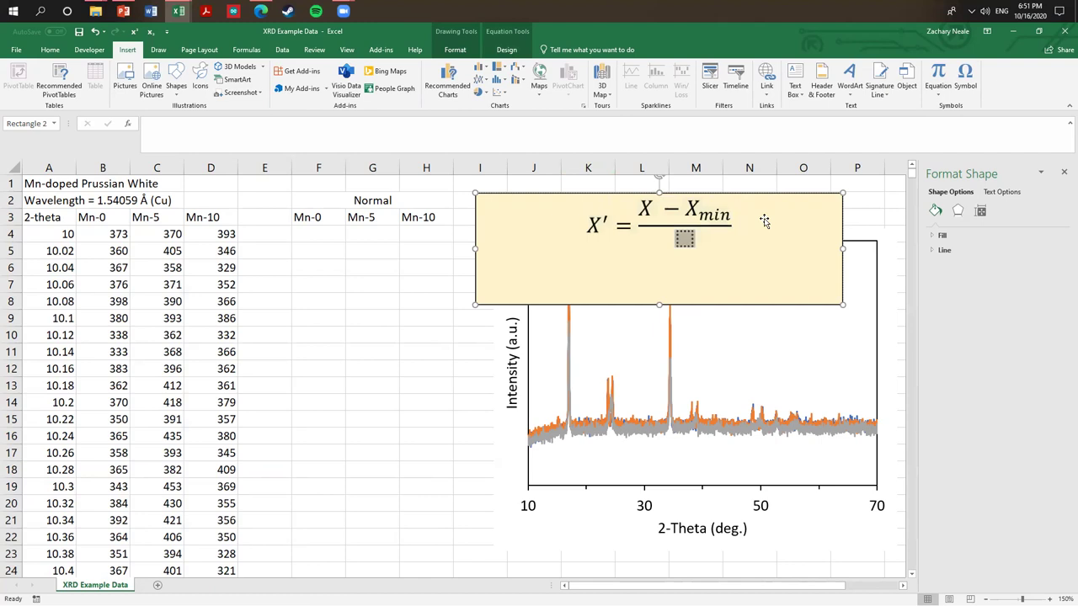
- Fill the fraction's denominator with X_max − X_min and leave the equation
text(X_)
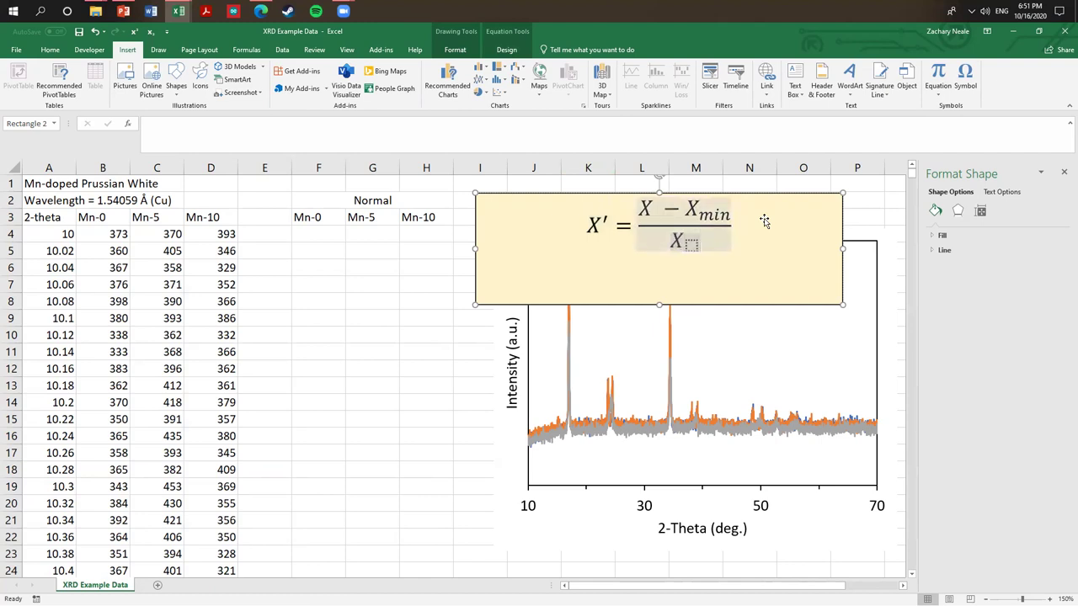
text(max )
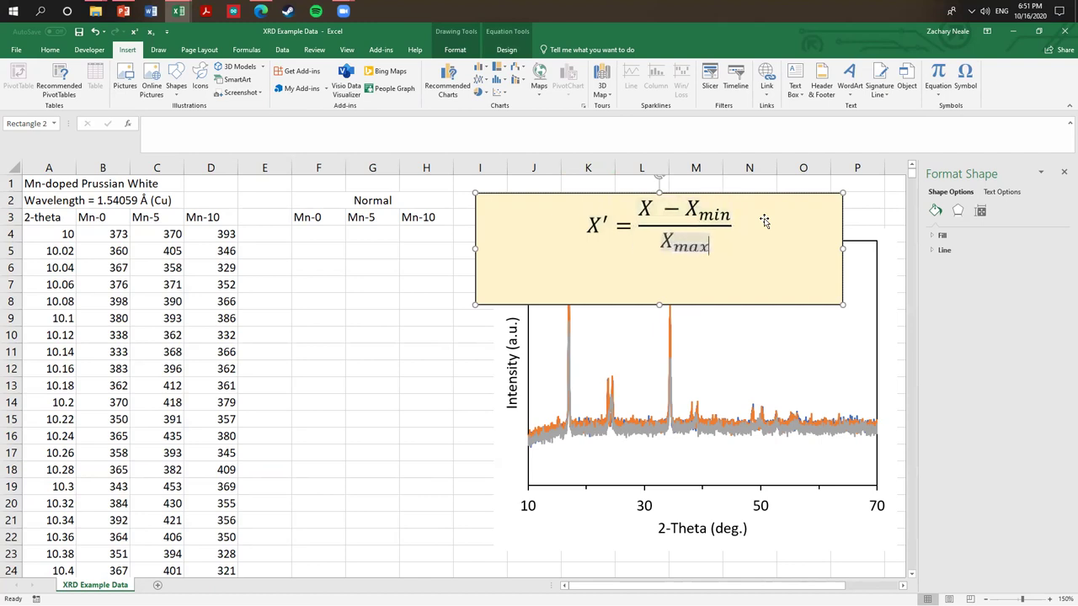
text(-)
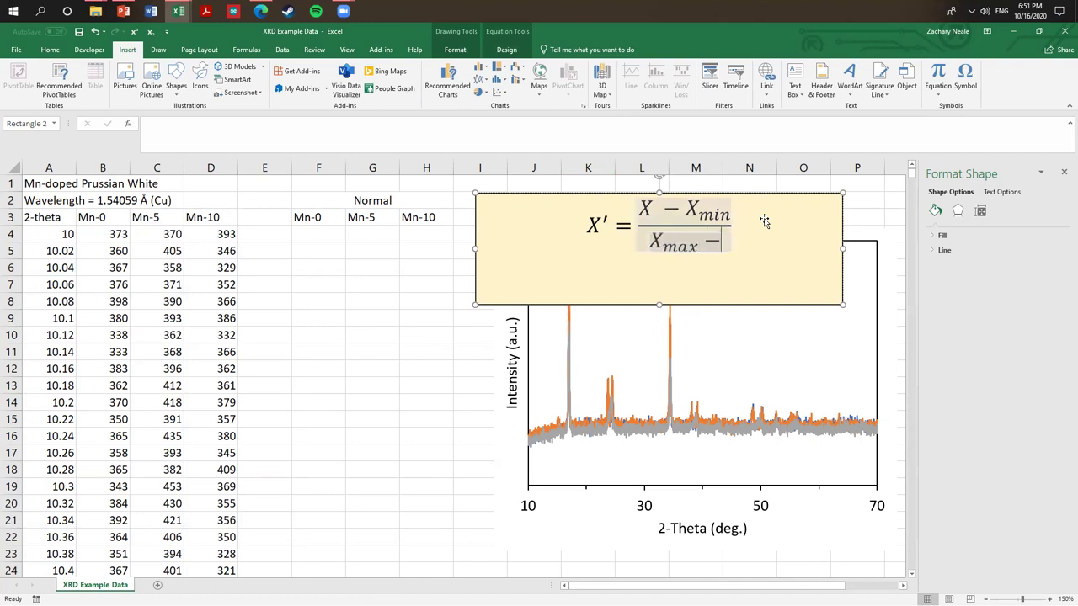
text(X_)
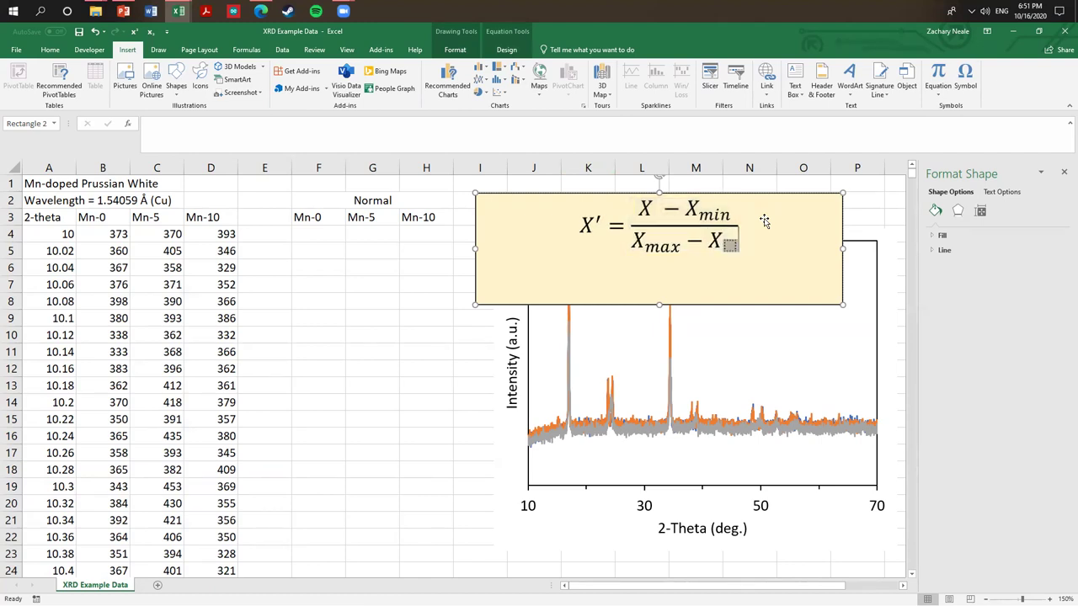
text(min)
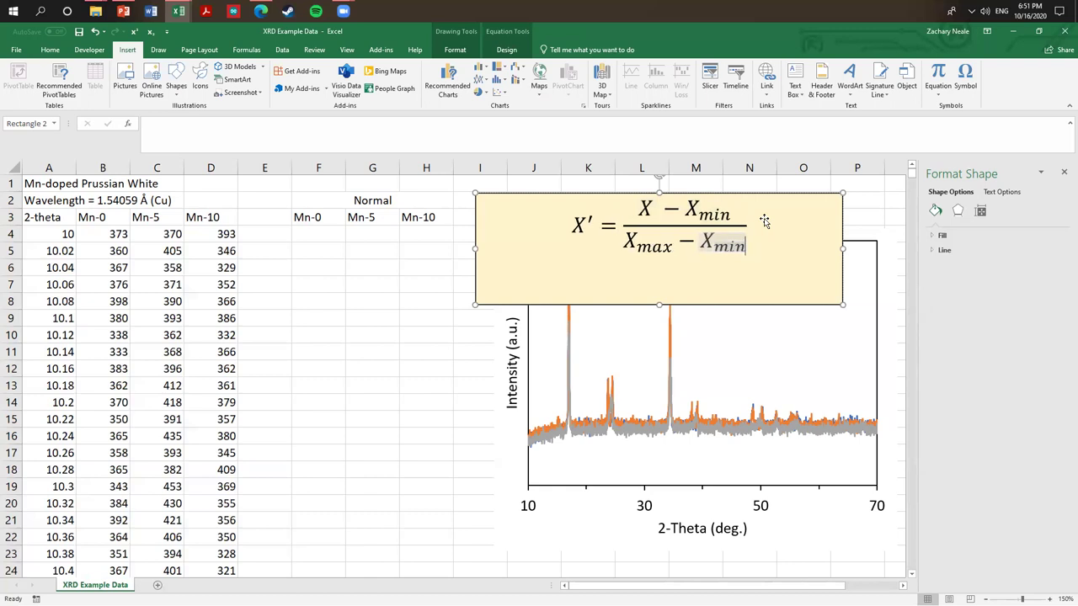
click(270, 400)
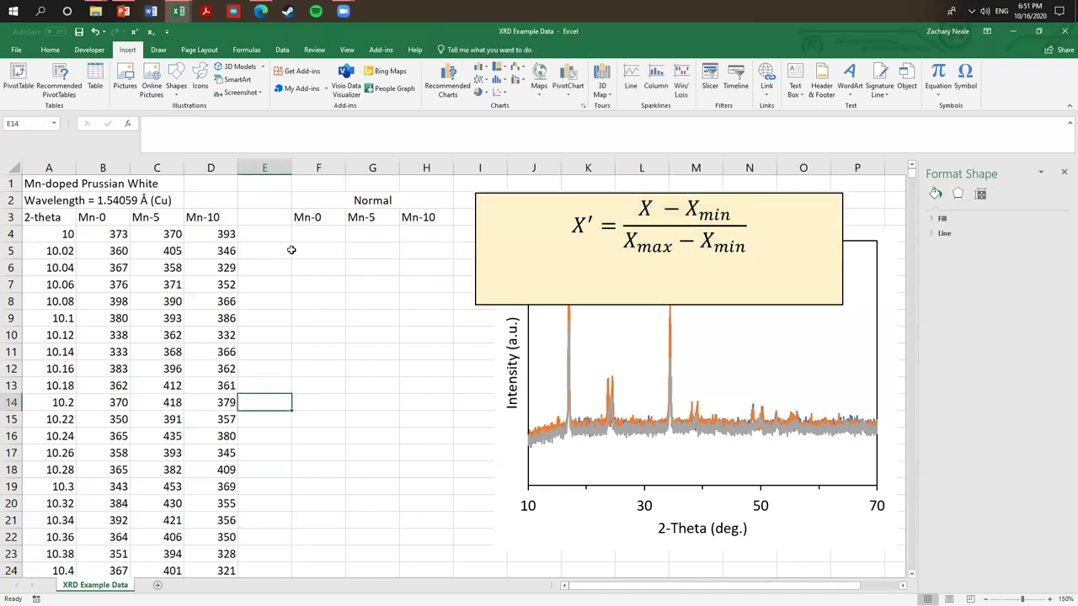
- Start the first Mn-0 normalization formula in F4 with the numerator (B4-MIN(B4:B3004))
click(316, 234)
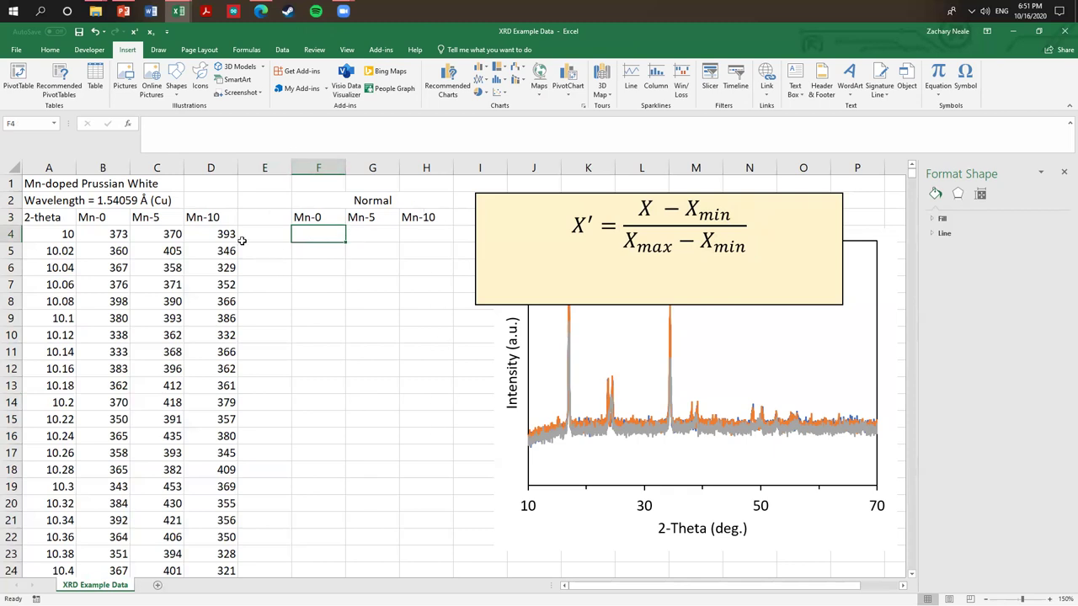
text(=)
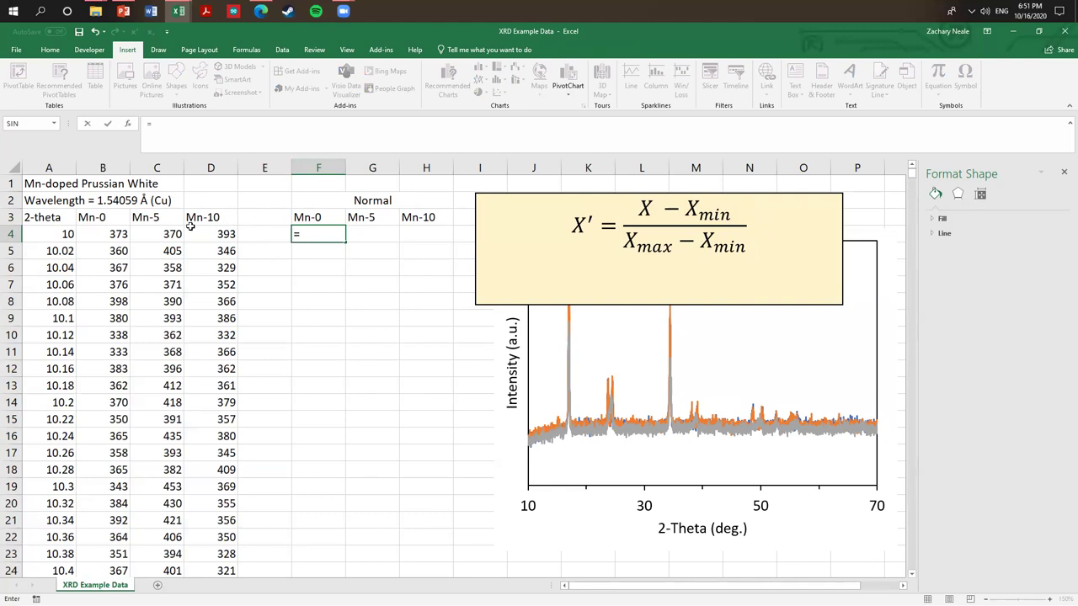
text(()
click(108, 232)
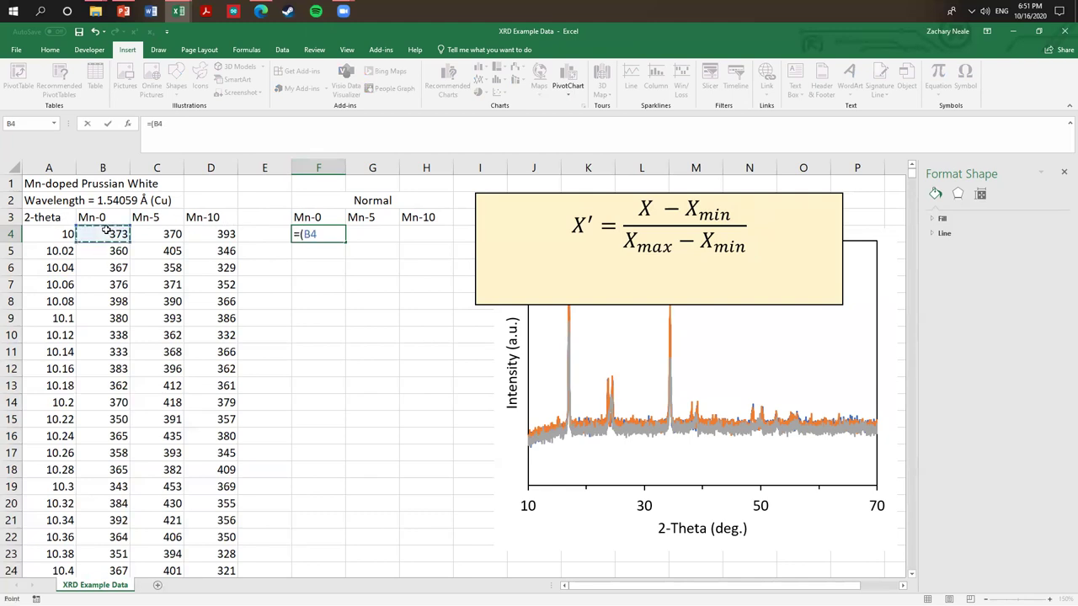
text(-min)
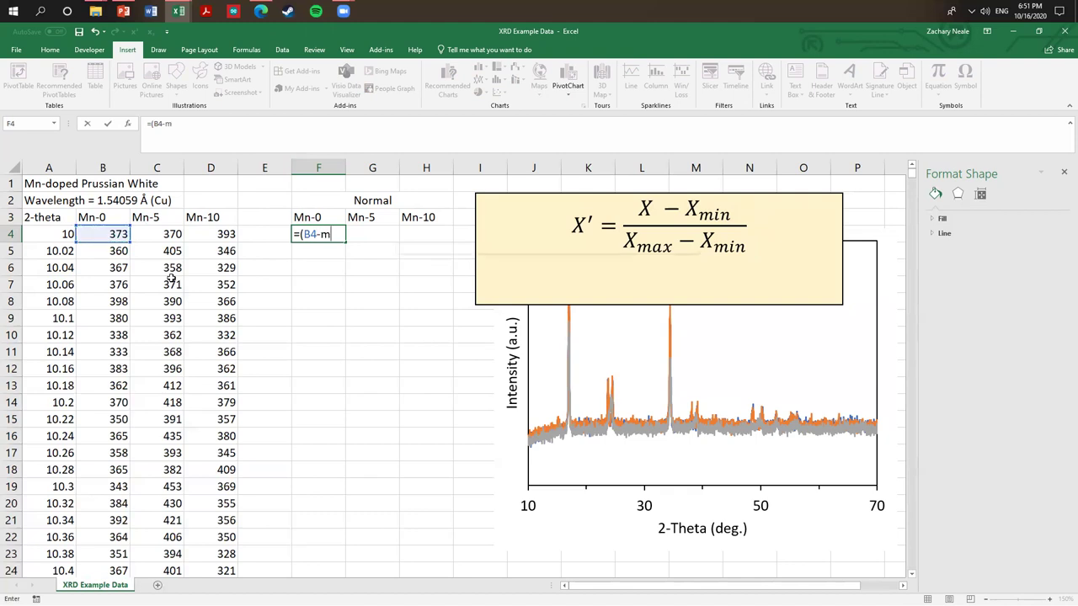
key(Tab)
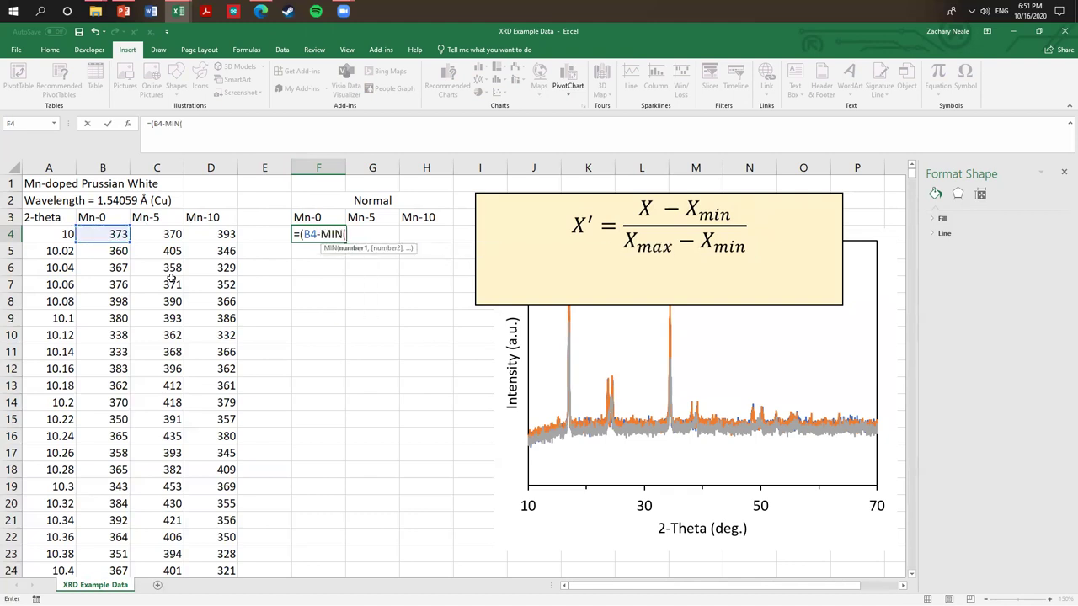
click(104, 234)
key(ctrl+shift+Down)
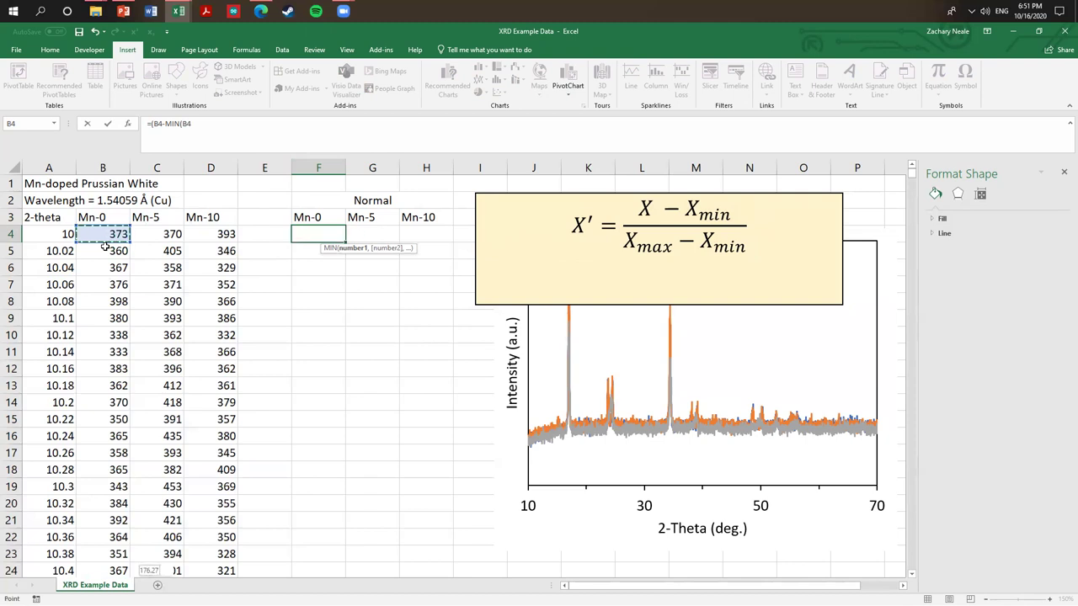
text())
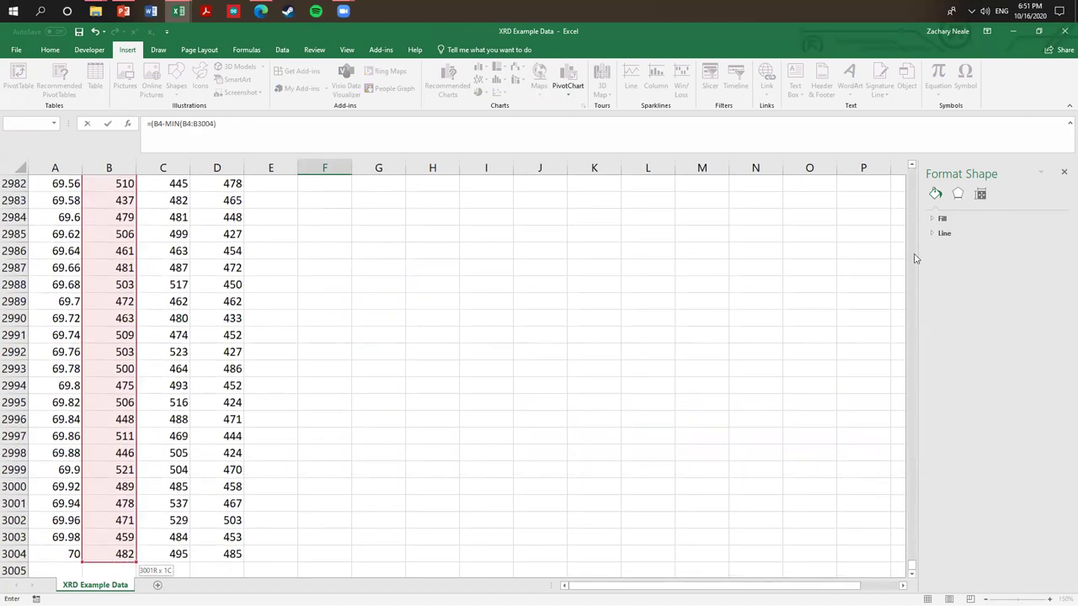
drag(912, 566, 910, 169)
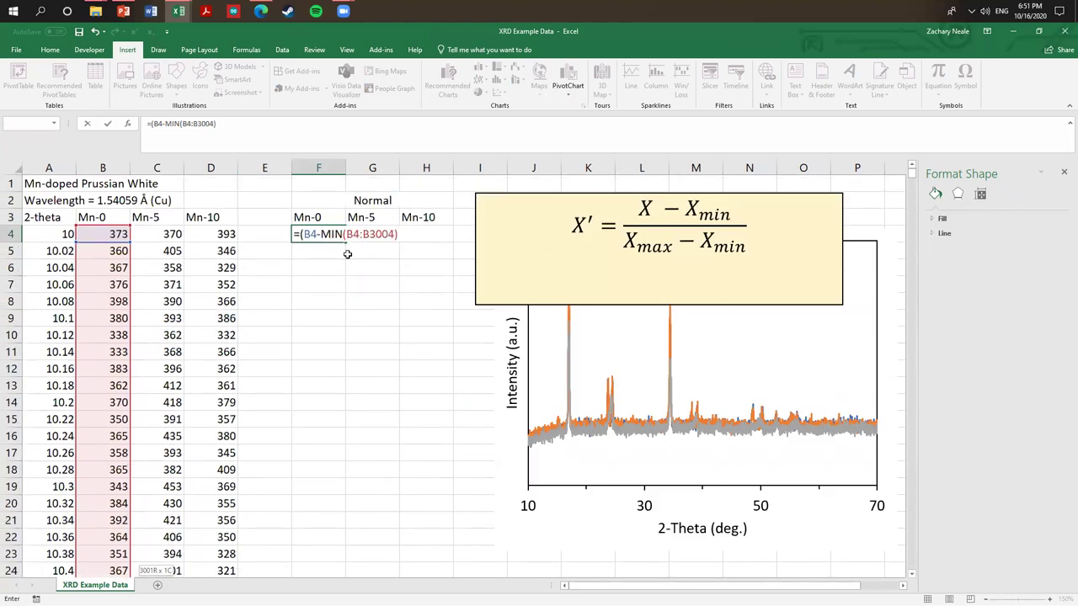
- Complete the F4 formula by dividing the numerator by (MAX(B4:B3004)-MIN(B4:B3004))
key(super)
key(super)
text(max()
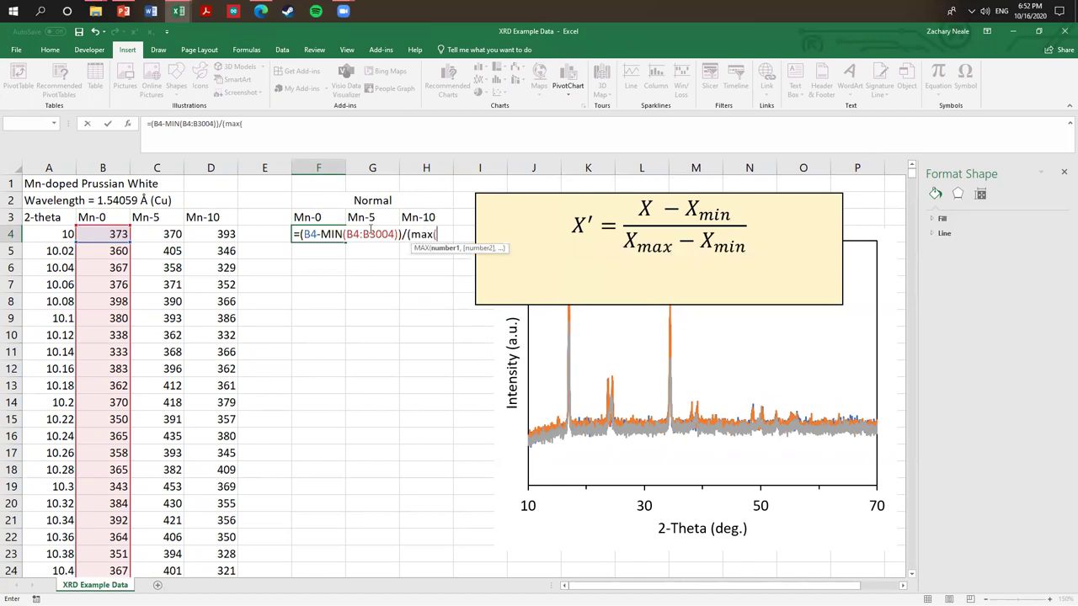
click(94, 246)
key(ctrl+shift+Down)
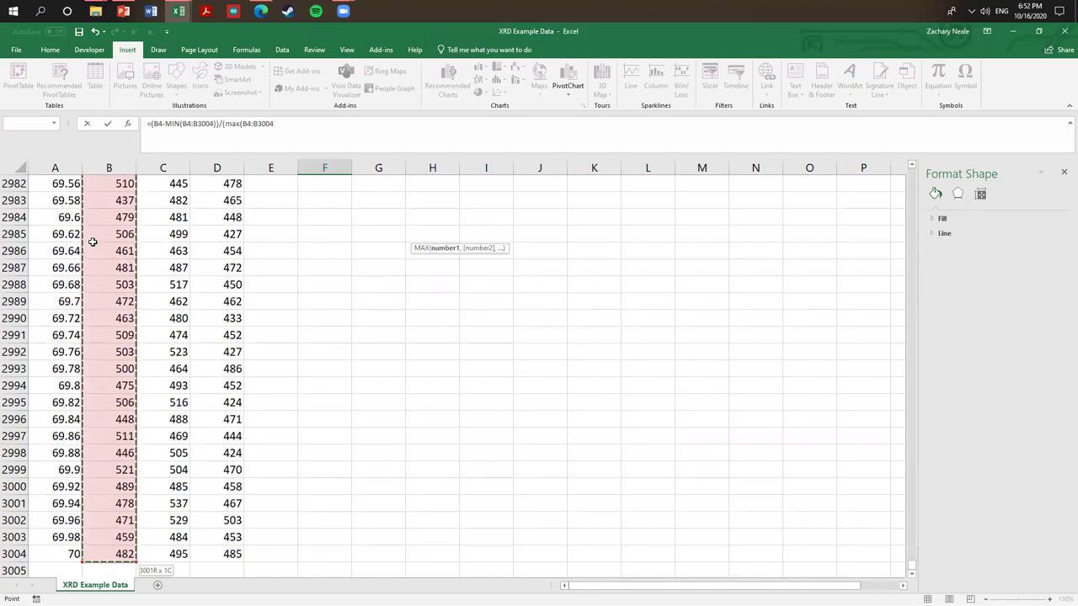
text())
click(284, 124)
text(-min)
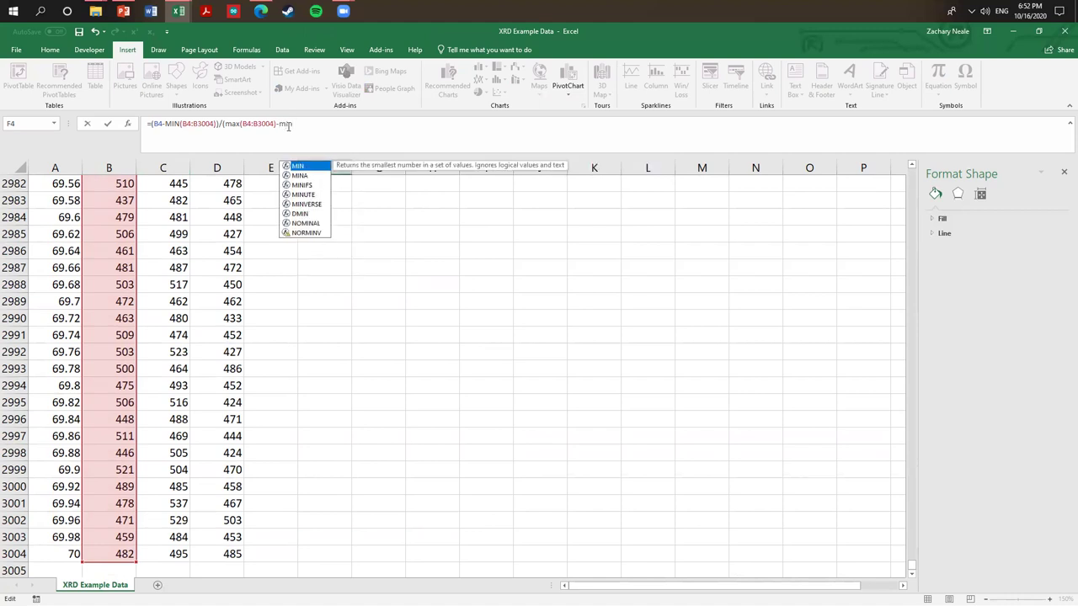
text(()
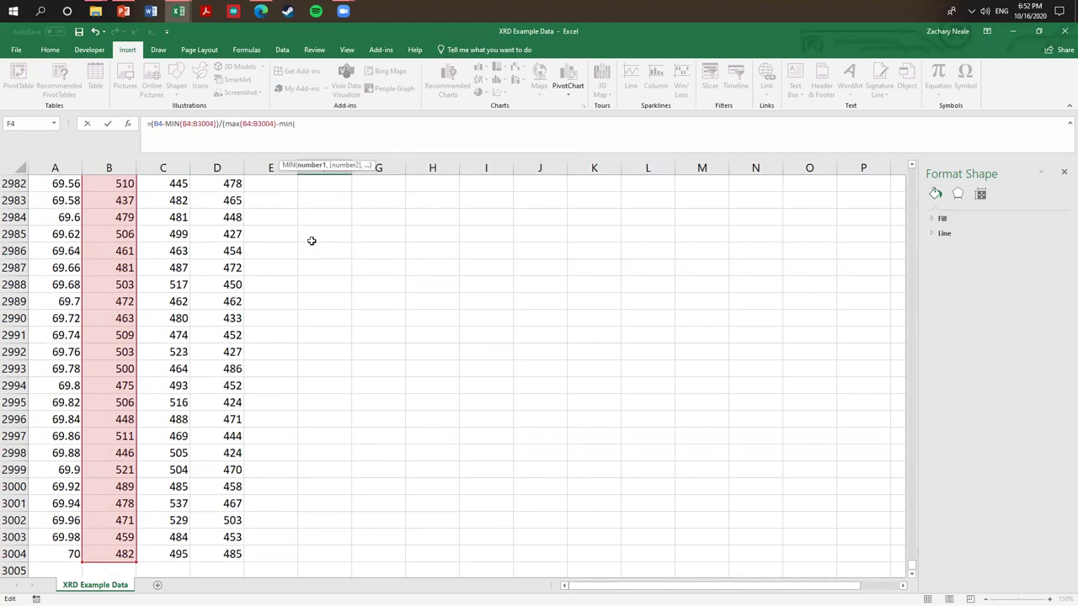
click(116, 555)
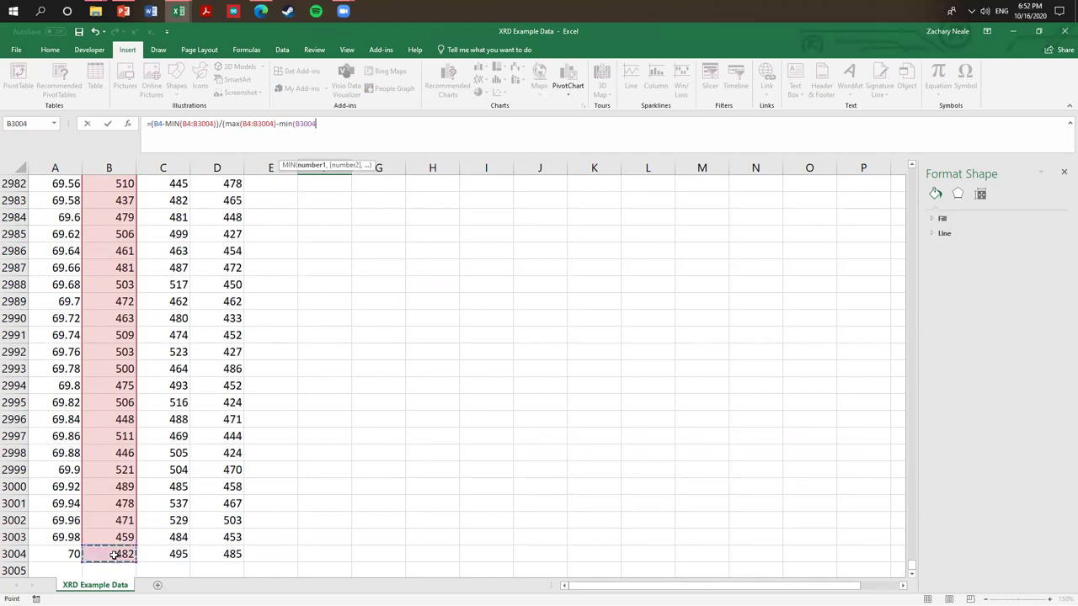
key(ctrl+shift+Up)
text())
key(Return)
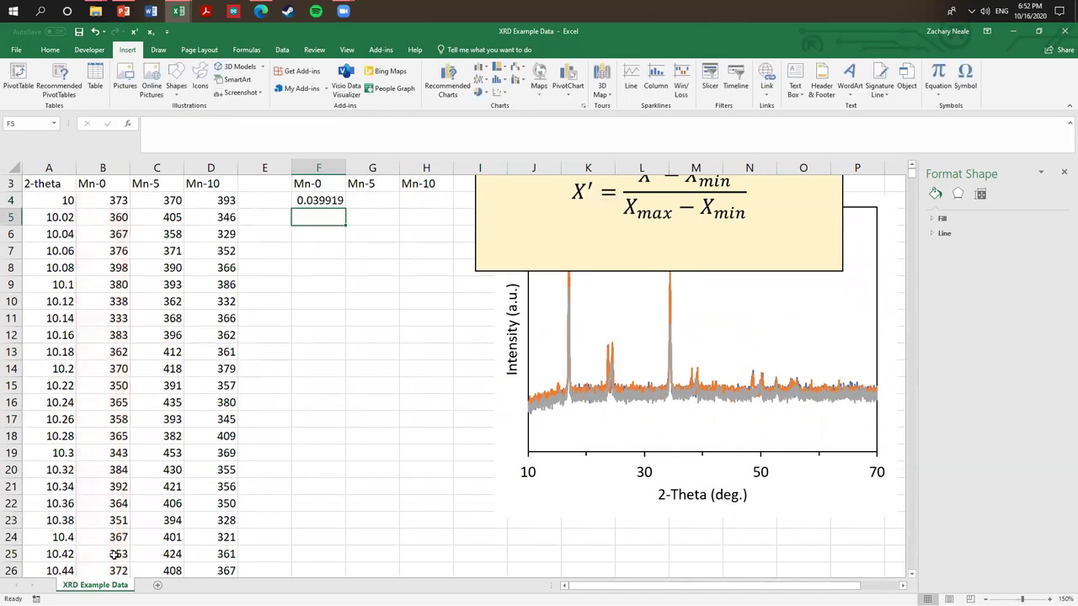
click(327, 201)
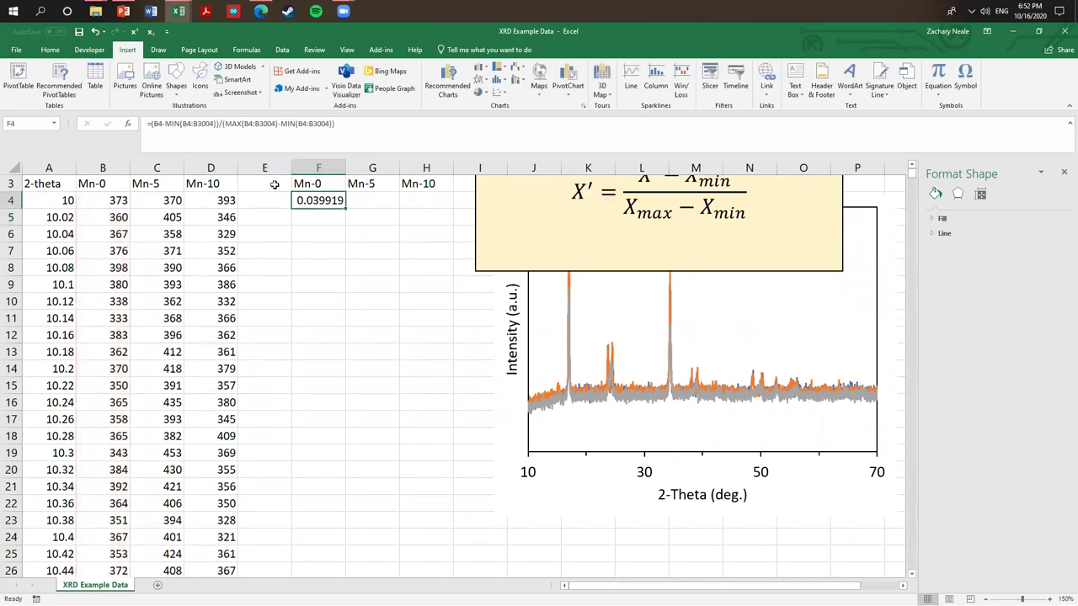
drag(329, 183, 417, 185)
scroll(385, 185, up, 1)
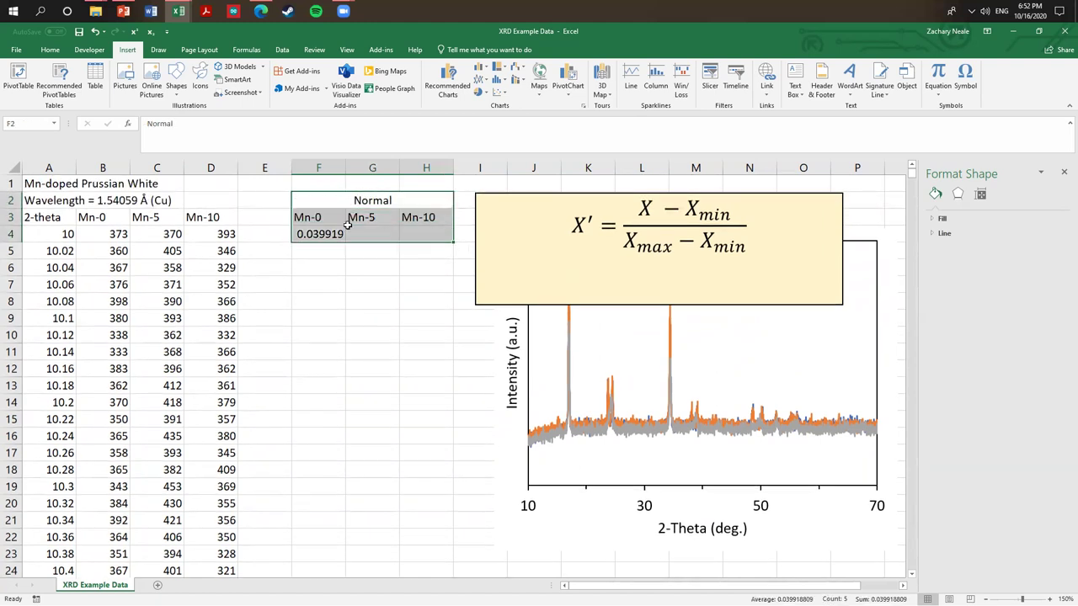
click(371, 235)
click(341, 200)
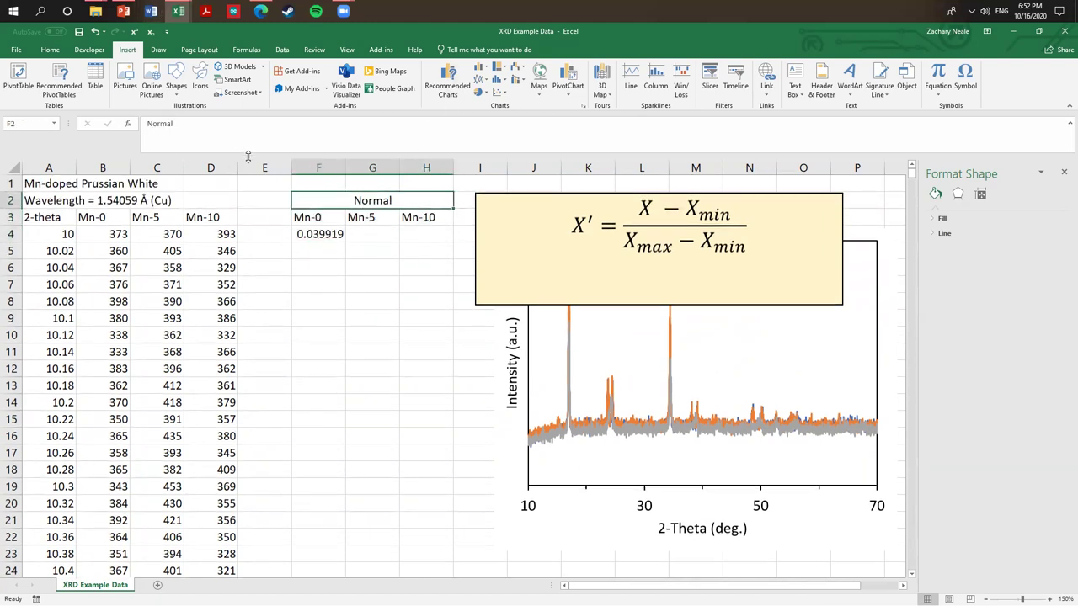
right_click(265, 167)
click(320, 251)
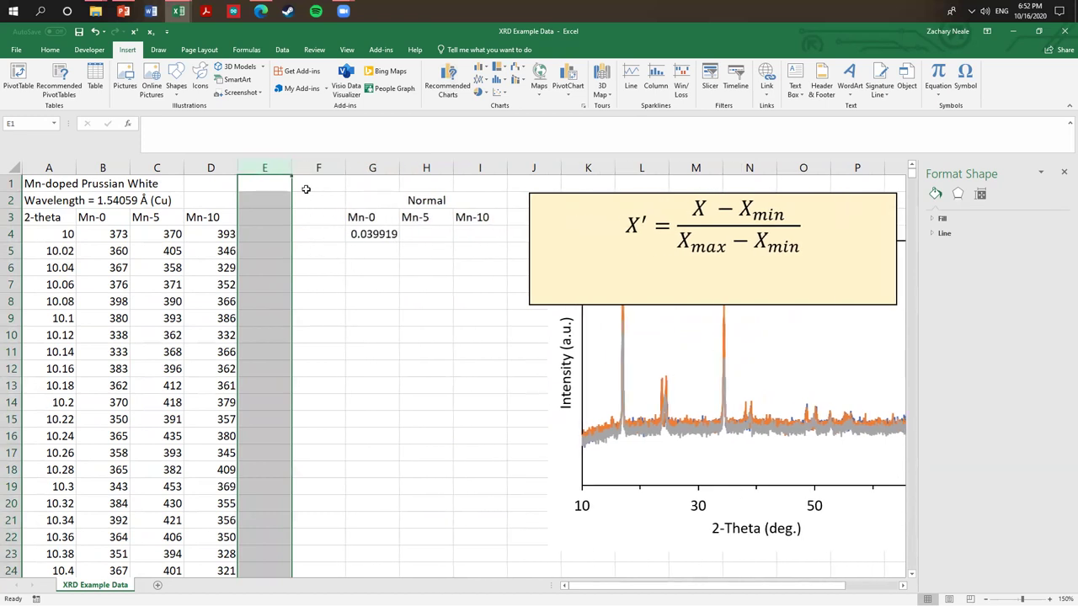
drag(278, 184, 333, 178)
shift+click(321, 168)
right_click(321, 168)
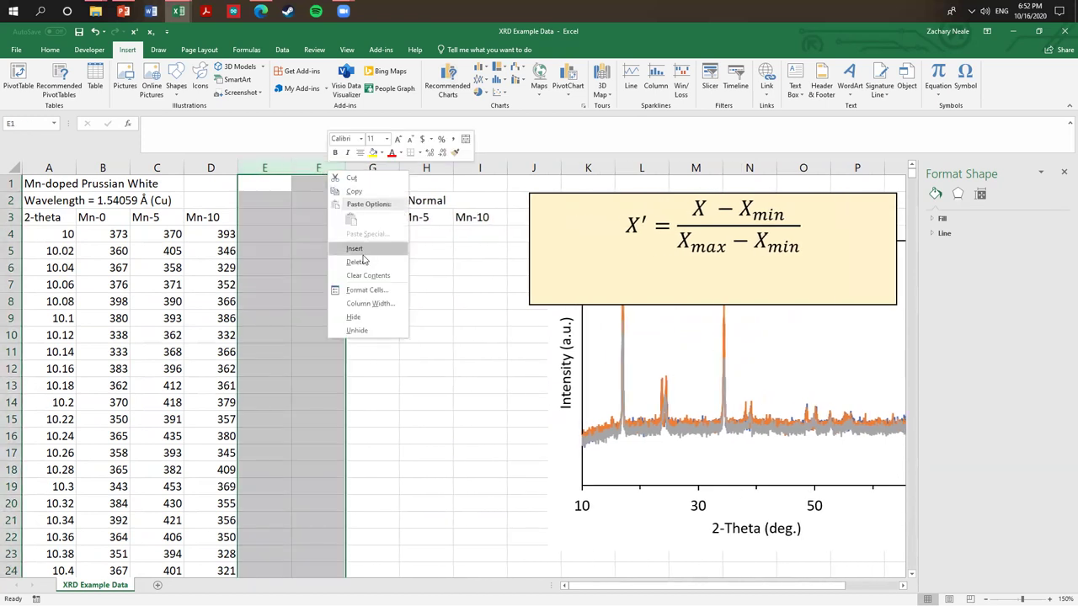
click(349, 249)
- Delete the empty columns E through H so the normalized block directly follows the raw data
click(428, 205)
drag(426, 168, 268, 168)
right_click(282, 167)
click(336, 259)
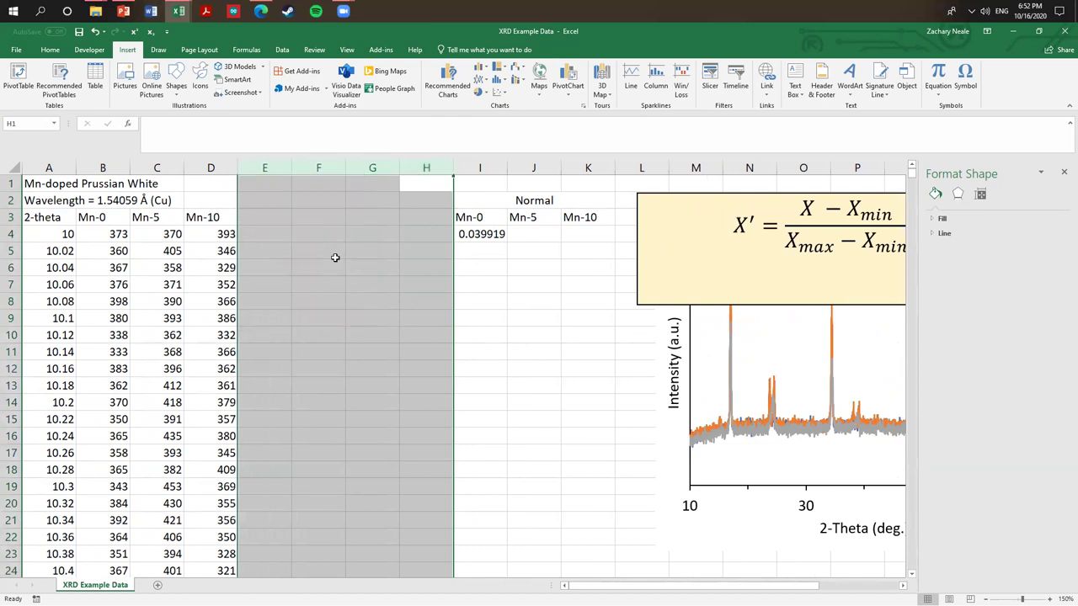
- Fill the E4 formula down the normalized Mn-0 column and inspect the cell ranges used in E9 and E8
click(274, 239)
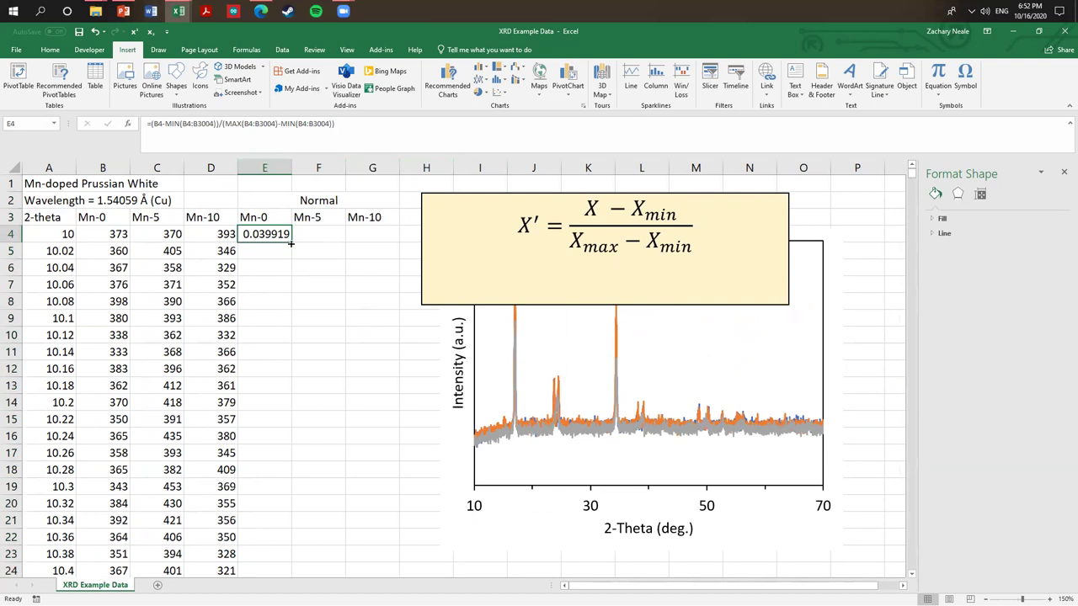
double_click(291, 244)
click(264, 318)
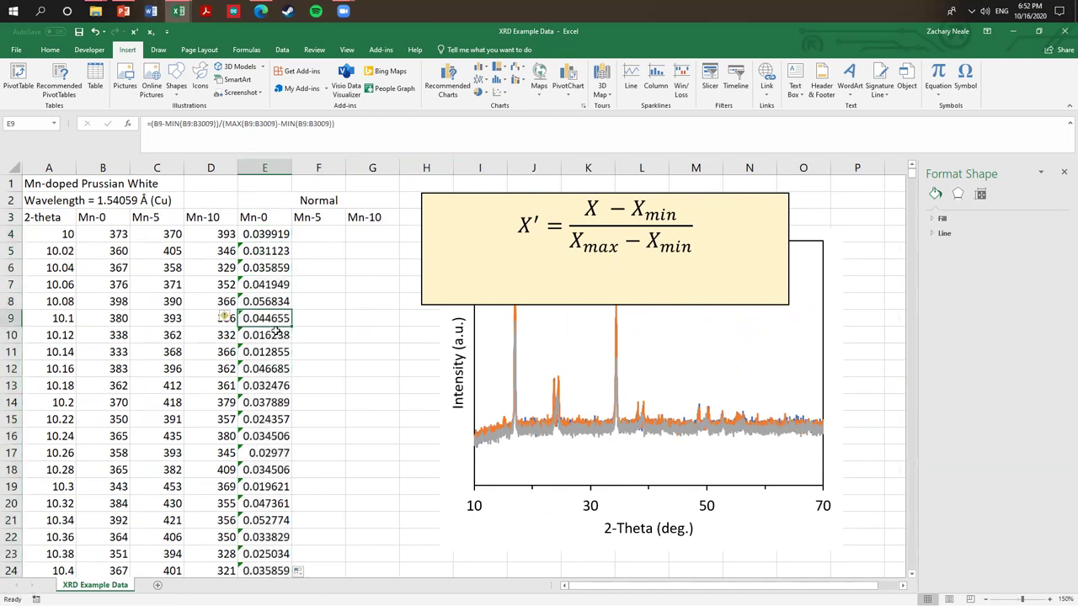
click(377, 345)
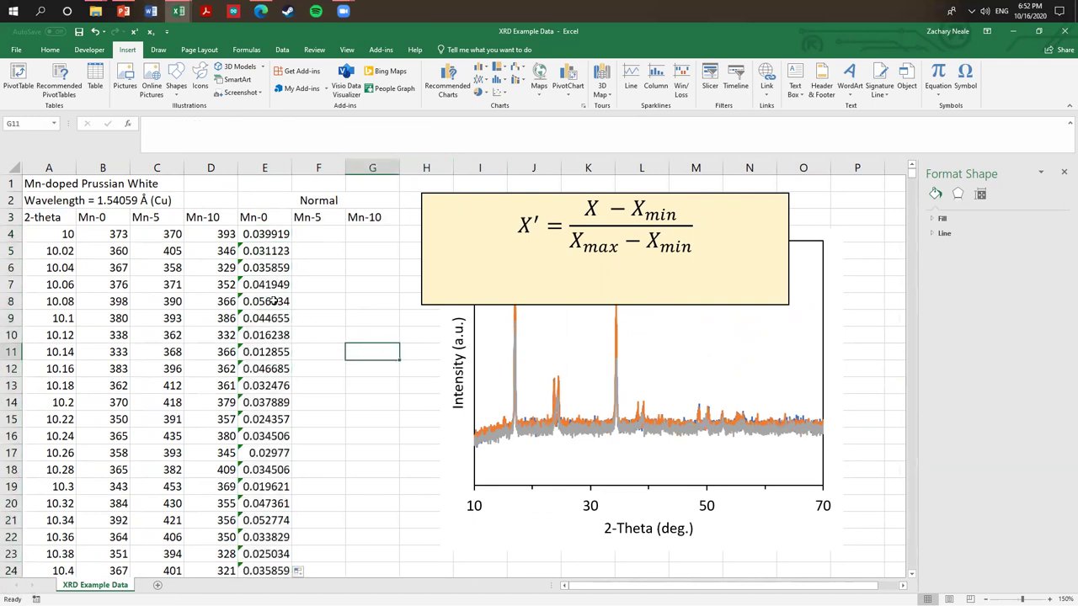
double_click(273, 301)
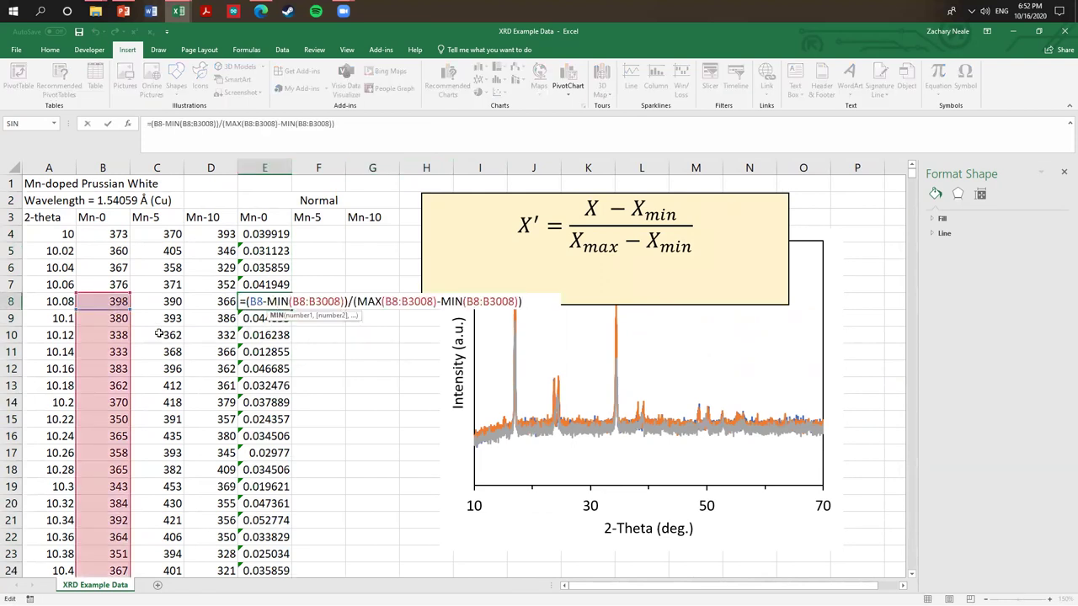
mouse_move(131, 354)
mouse_down()
mouse_move(200, 282)
mouse_move(216, 333)
mouse_move(122, 348)
mouse_up()
click(128, 404)
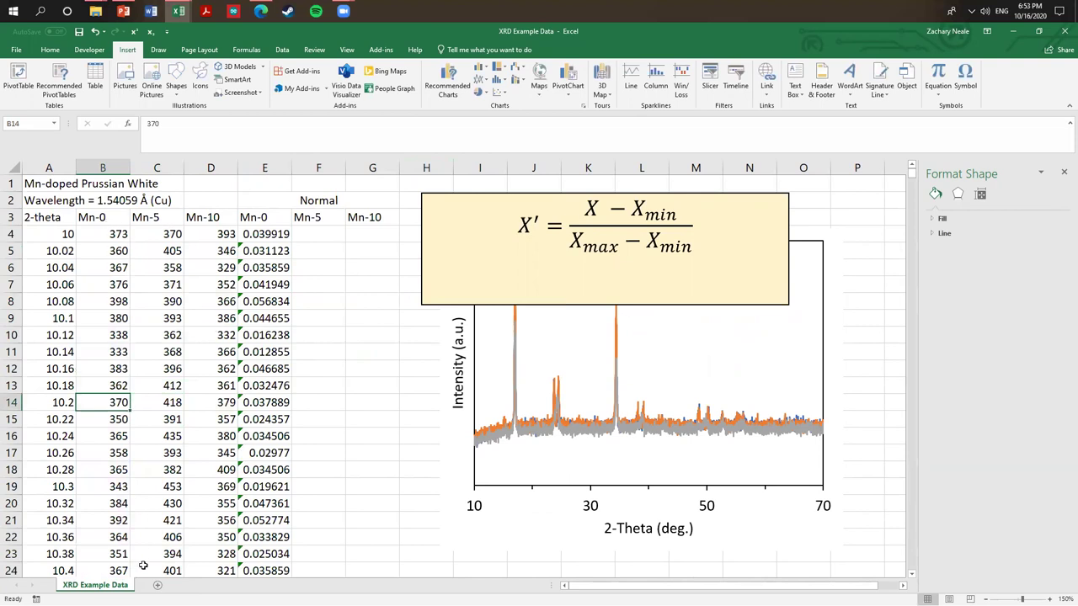
- Make the numerator's MIN range in the E4 formula absolute as $B$4:$B$3004
click(270, 233)
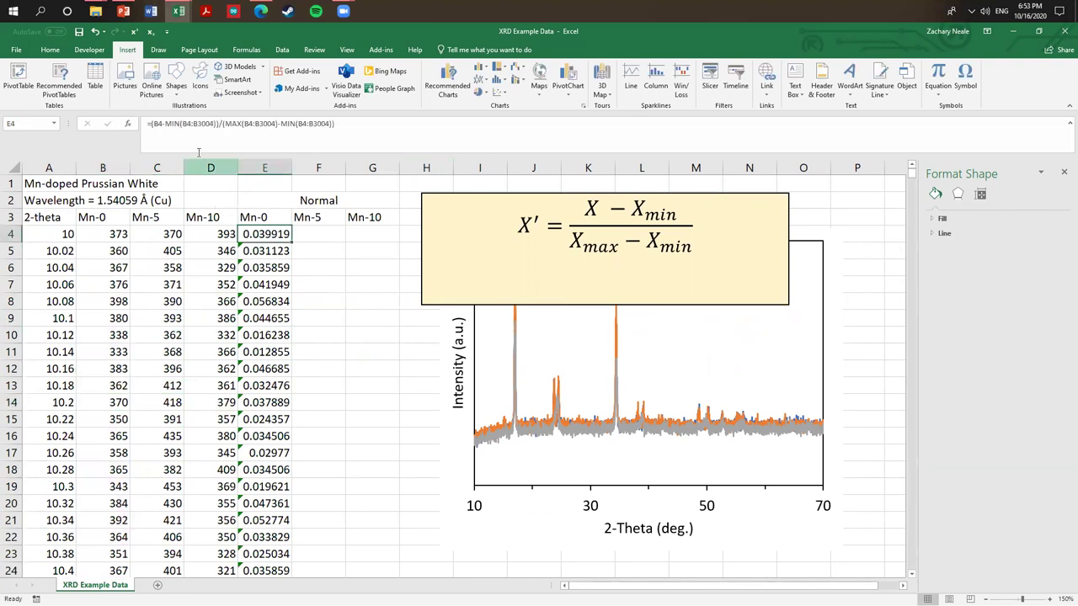
click(188, 125)
key(Left)
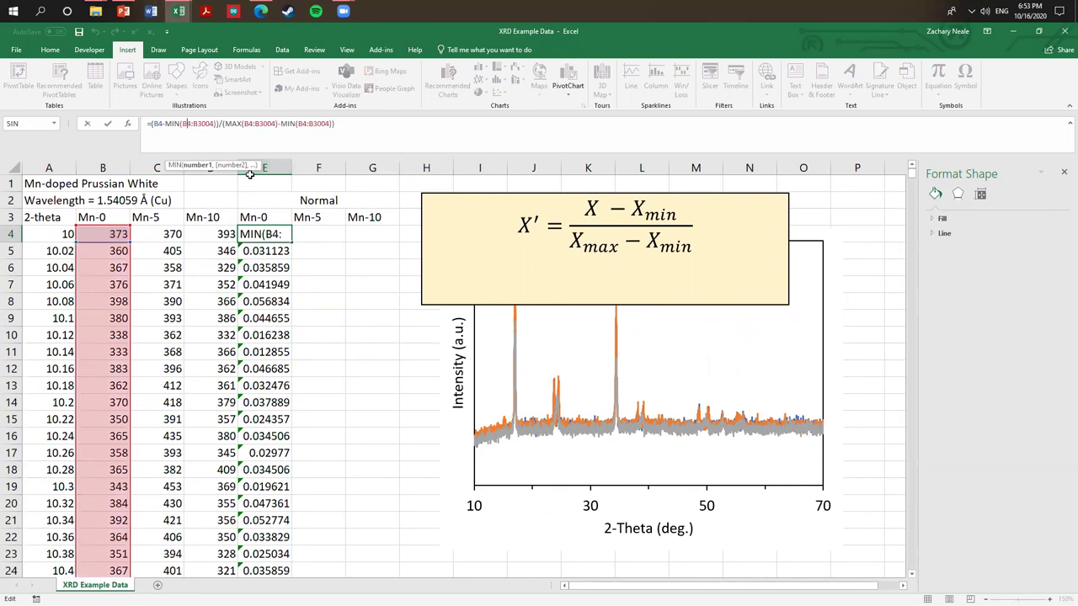
text($)
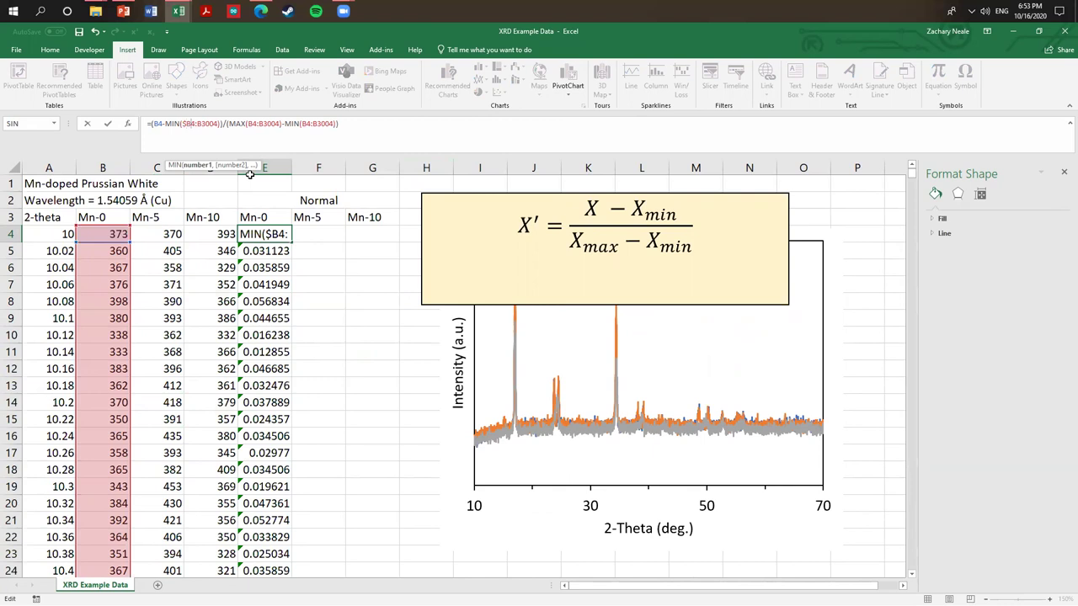
text($)
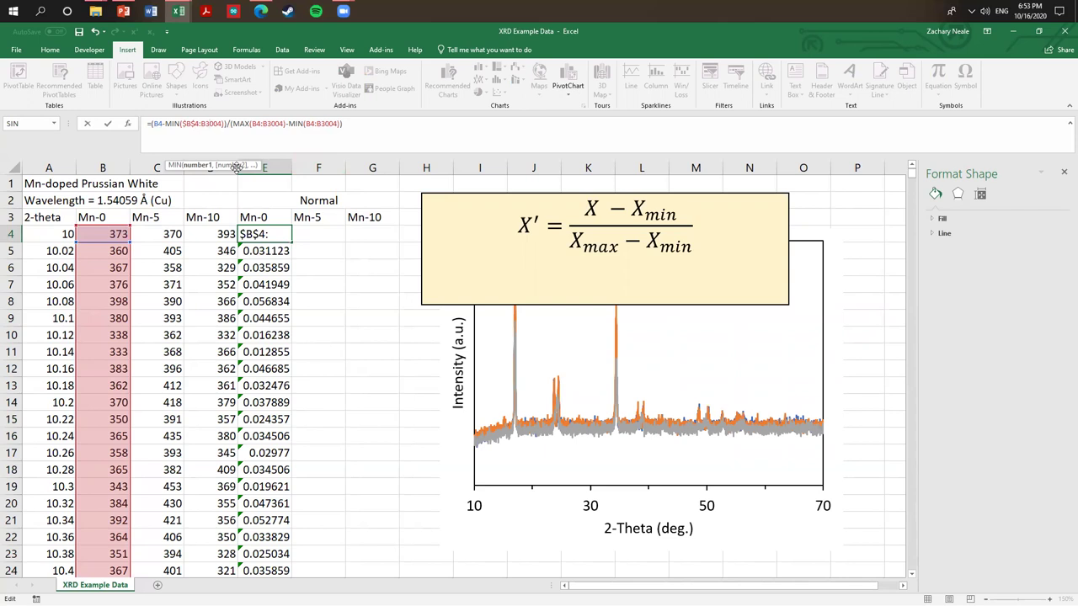
key(F4)
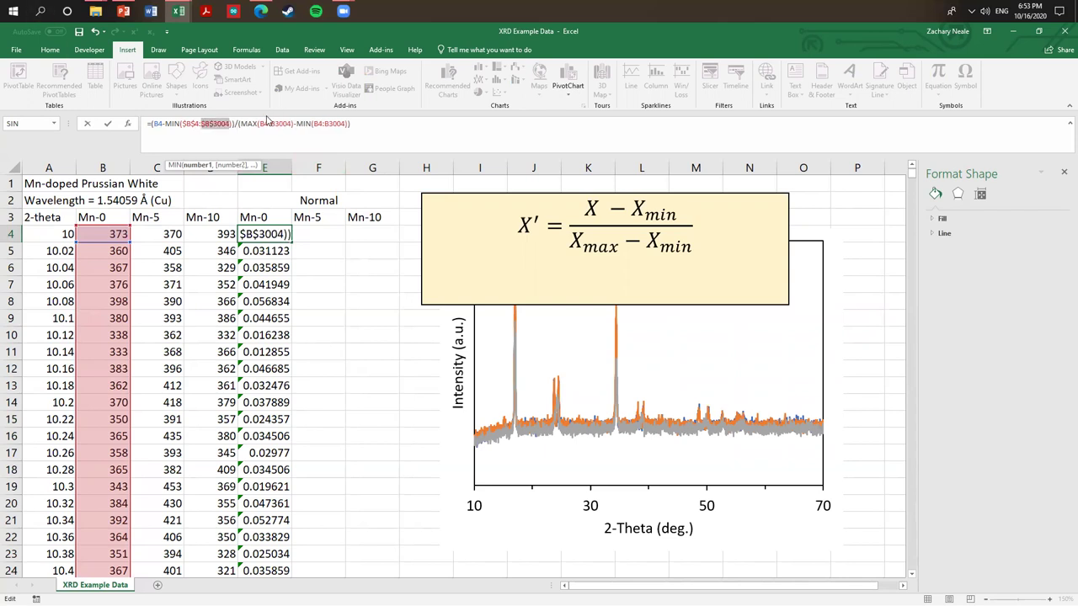
- Make the denominator's MAX and MIN ranges in E4 absolute as $B$4:$B$3004 and commit the formula
click(266, 134)
key(F4)
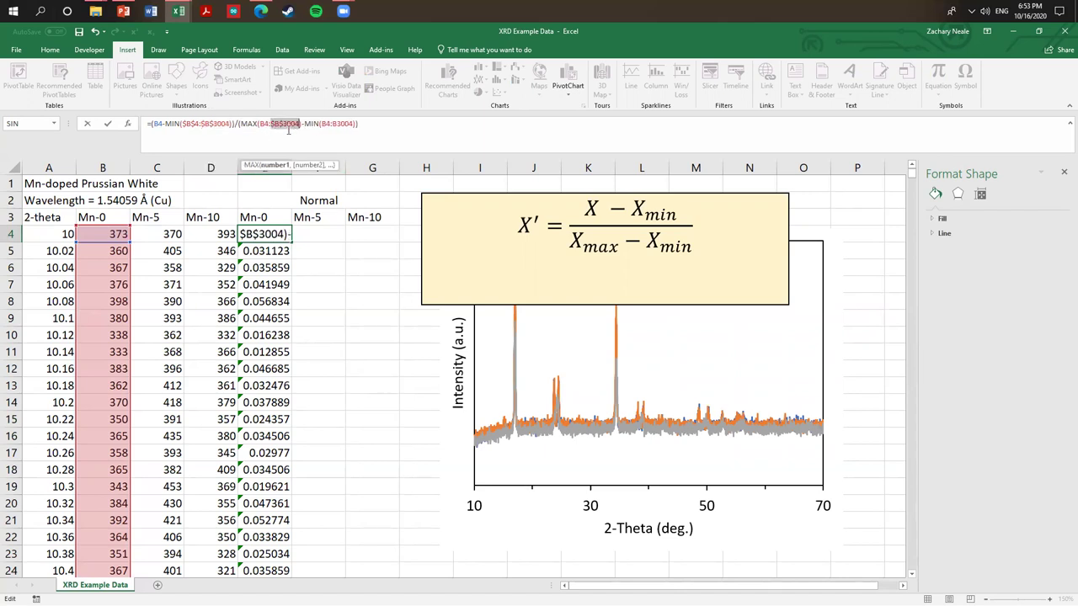
click(336, 125)
key(F4)
click(357, 125)
key(F4)
key(ctrl+Return)
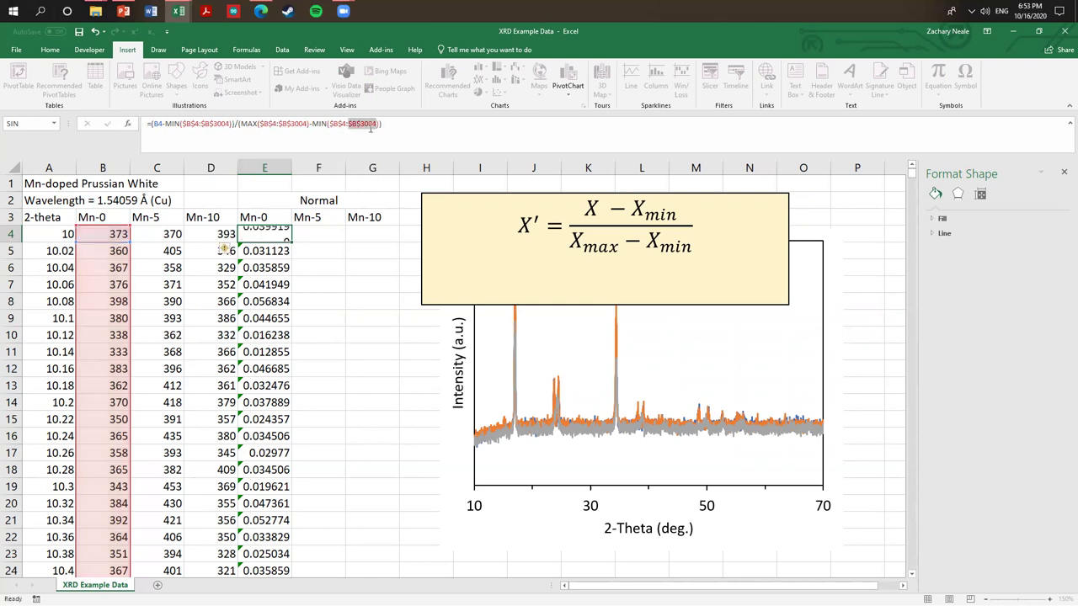
- Fill the E4 formula with absolute ranges down the normalized Mn-0 column and check the references in E11
double_click(292, 242)
double_click(281, 352)
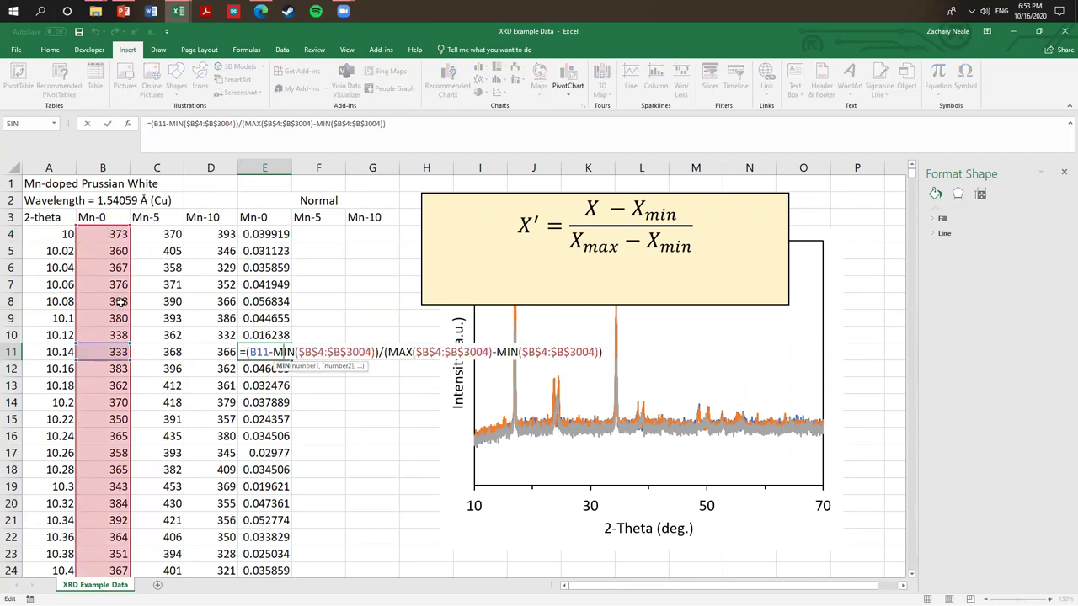
key(Escape)
double_click(262, 351)
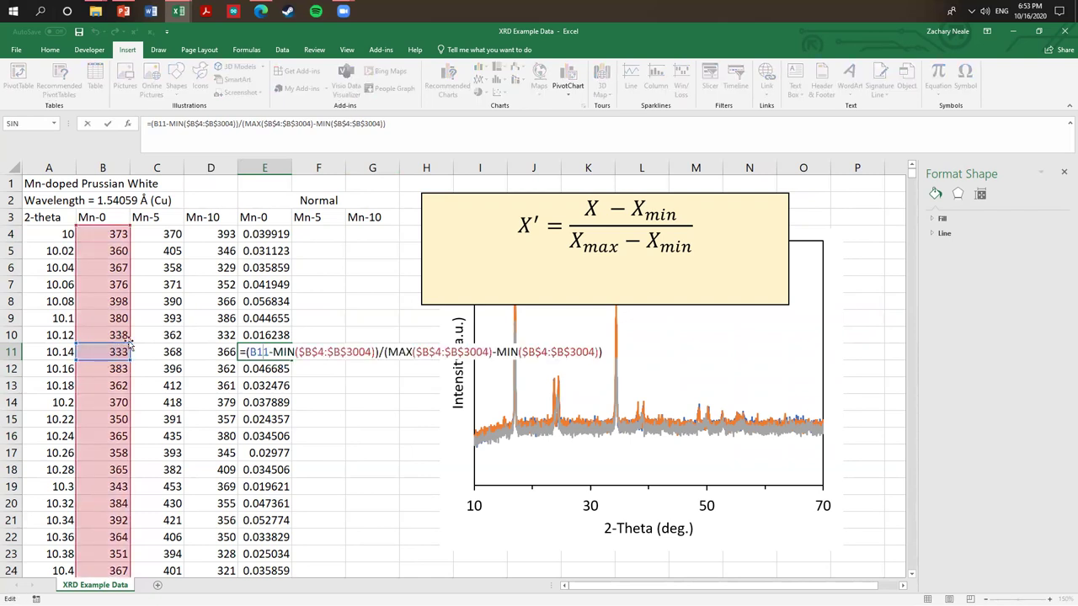
key(Escape)
click(284, 239)
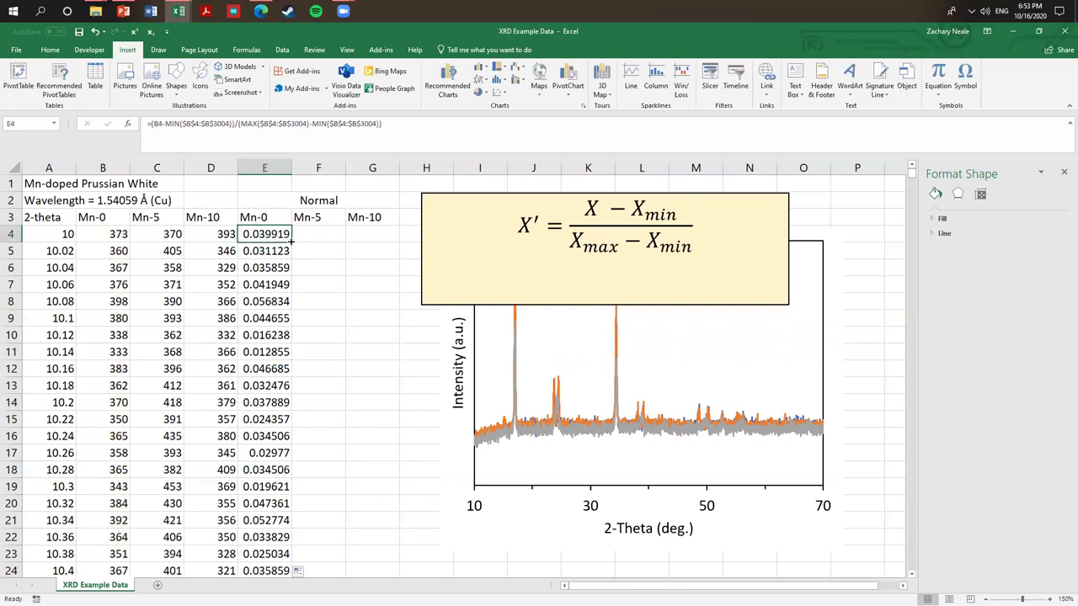
- Copy the E4 formula across to F4:G4 and shift the numerator's MIN range in F4 to $C$4:$C$3004
drag(293, 242, 379, 235)
double_click(320, 235)
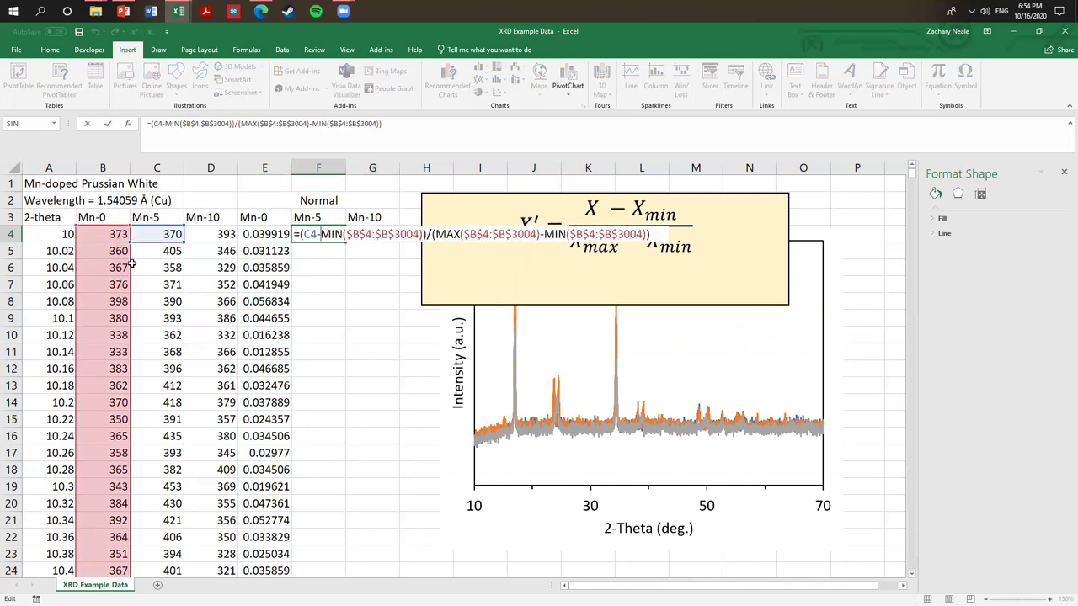
drag(132, 265, 186, 266)
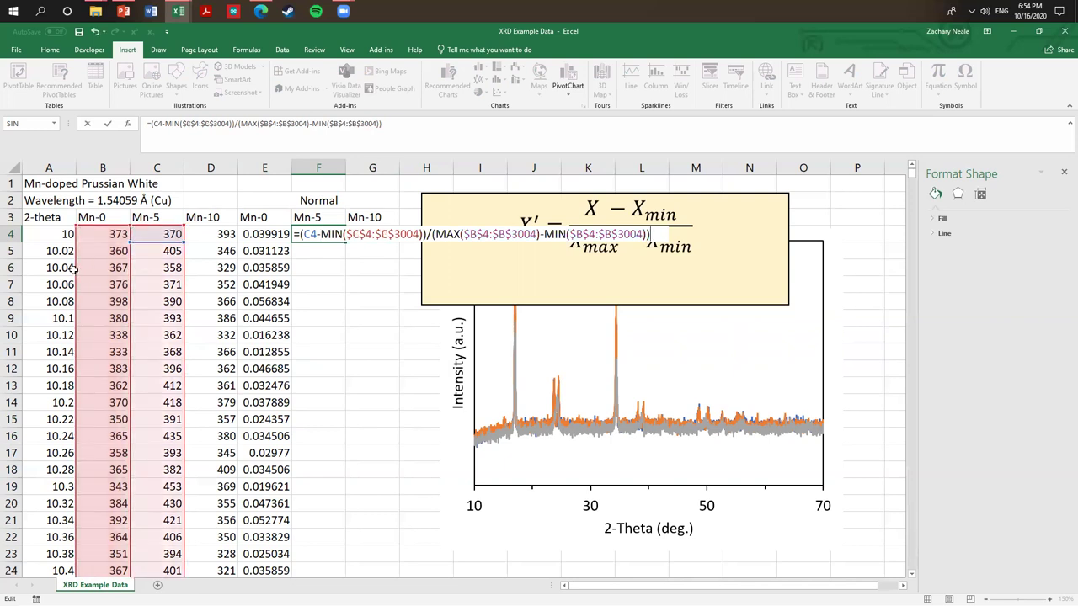
key(ctrl+Return)
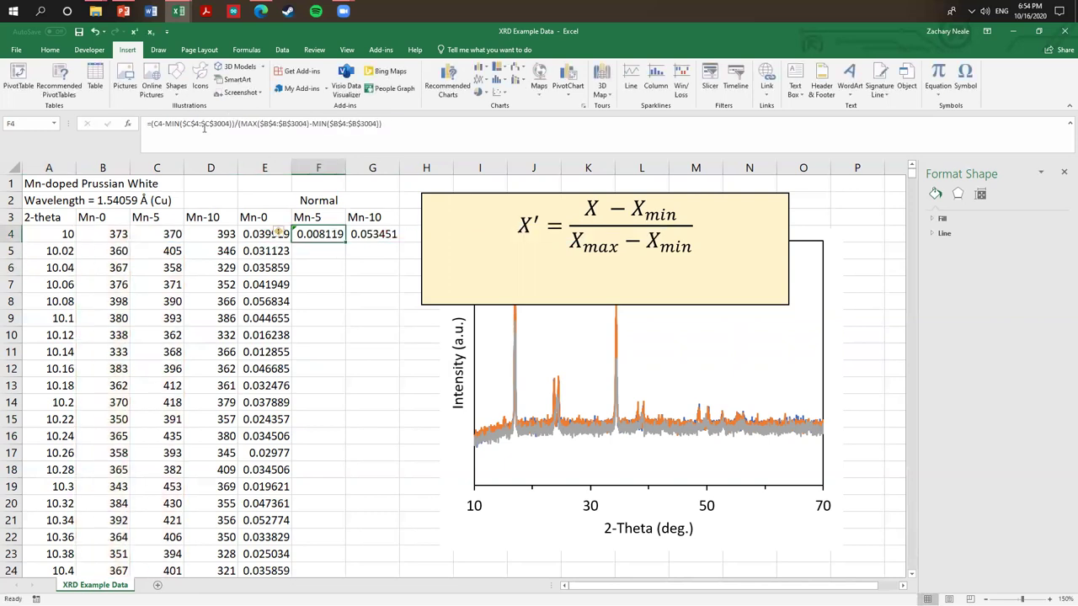
- Change every MIN and MAX range in the E4 formula to the row-only absolute reference B$4:B$3004
click(255, 236)
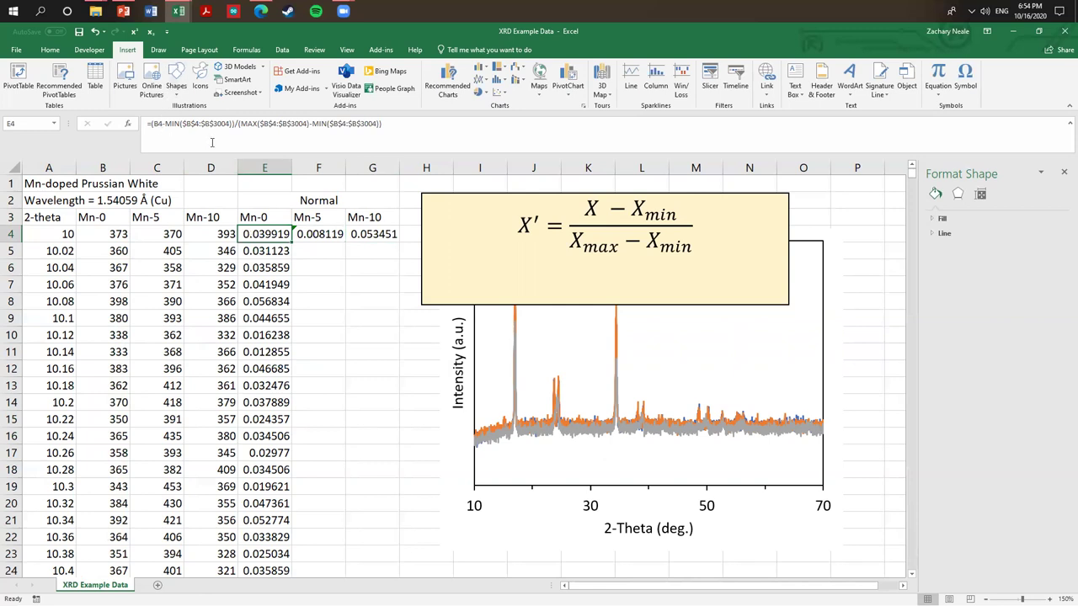
click(192, 125)
key(F4)
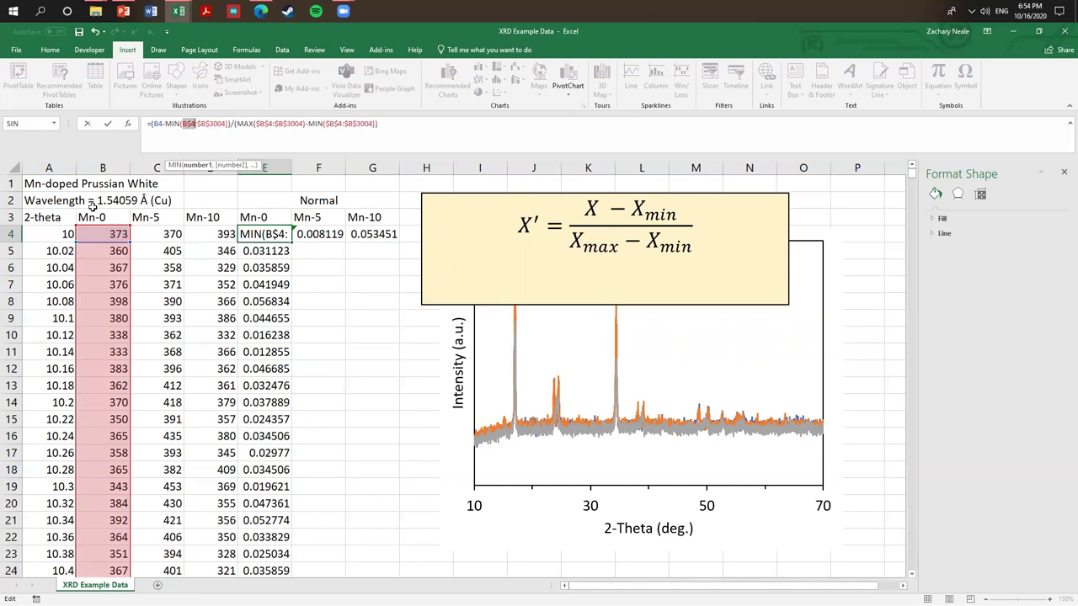
click(212, 125)
key(F4)
click(271, 123)
key(F4)
click(332, 126)
key(F4)
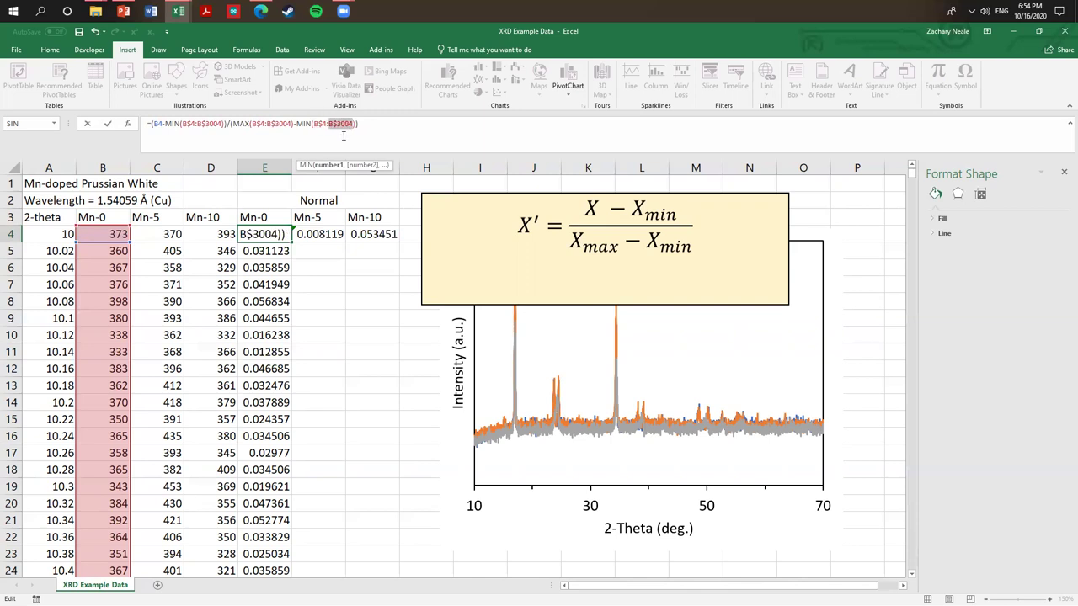
key(Return)
- Copy the E4 formula across to F4:G4, fill both columns down, and check the references in F6
click(274, 229)
drag(291, 244, 381, 237)
key(Right)
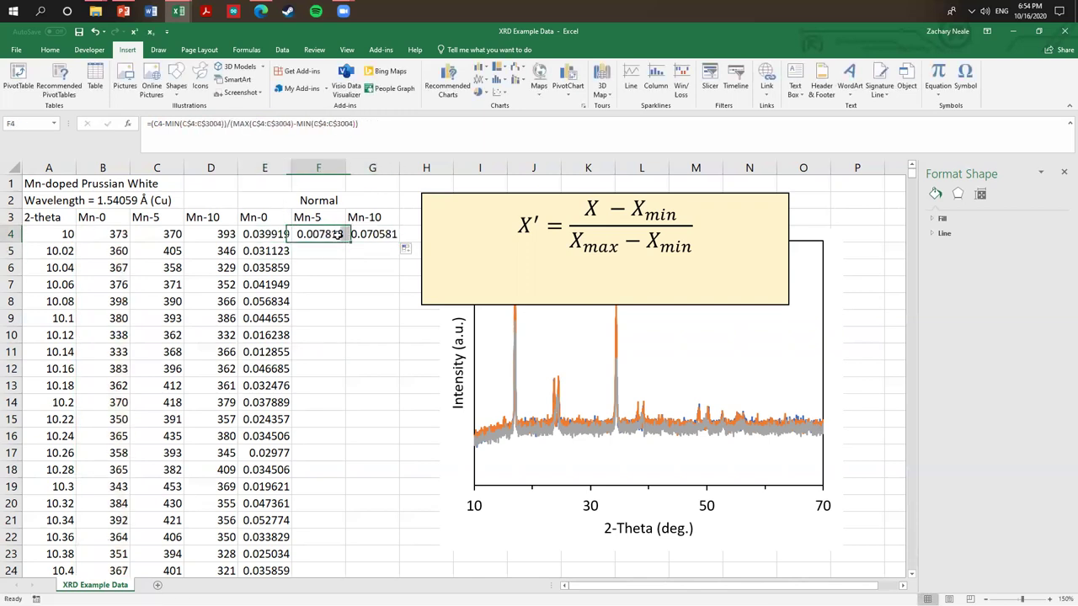
shift+click(382, 236)
double_click(400, 243)
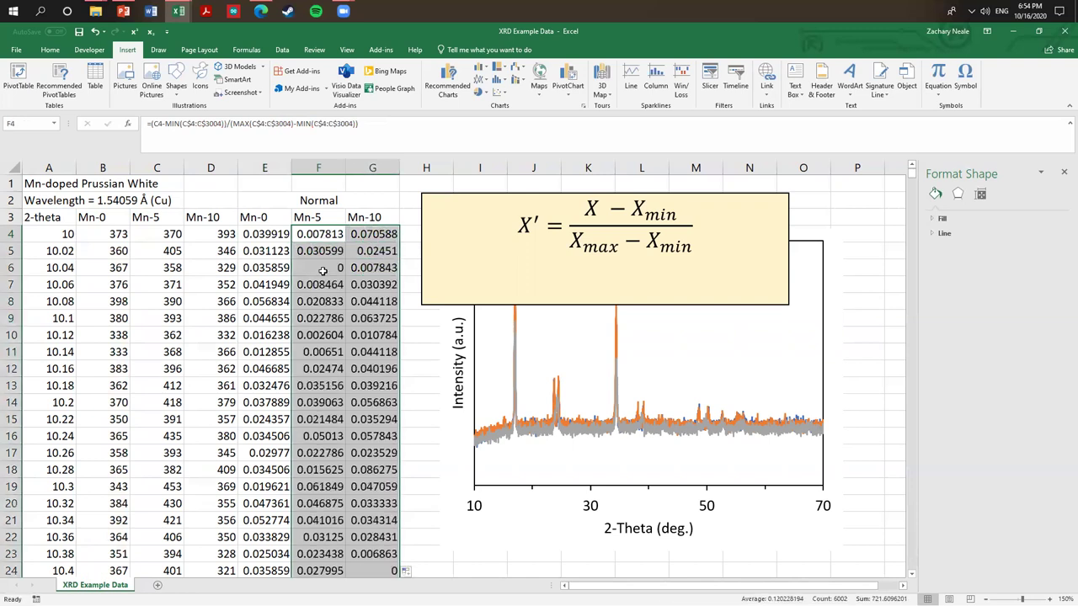
double_click(322, 268)
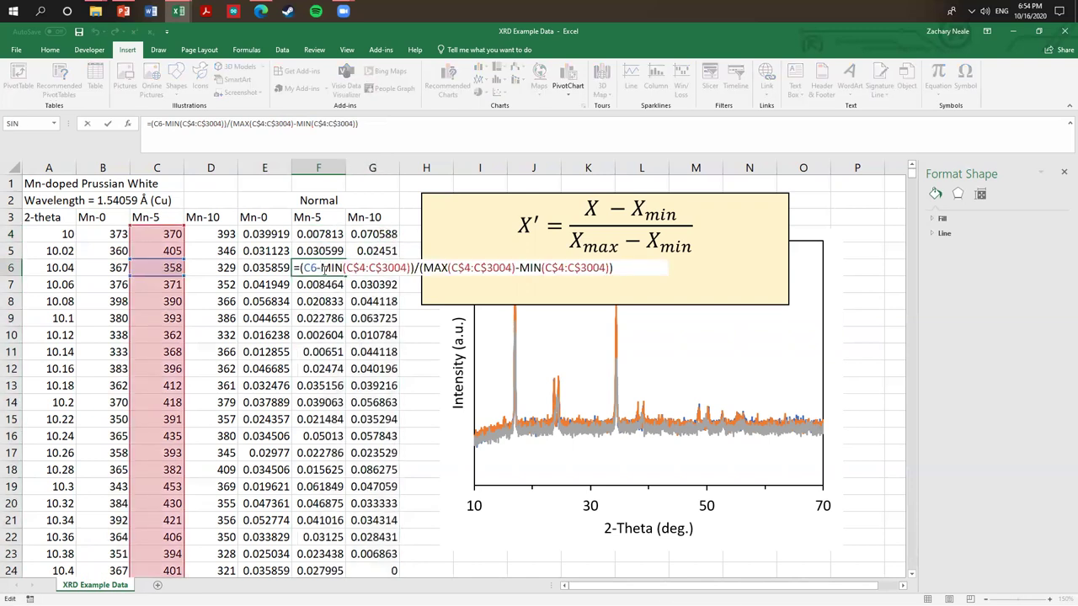
key(Escape)
click(283, 234)
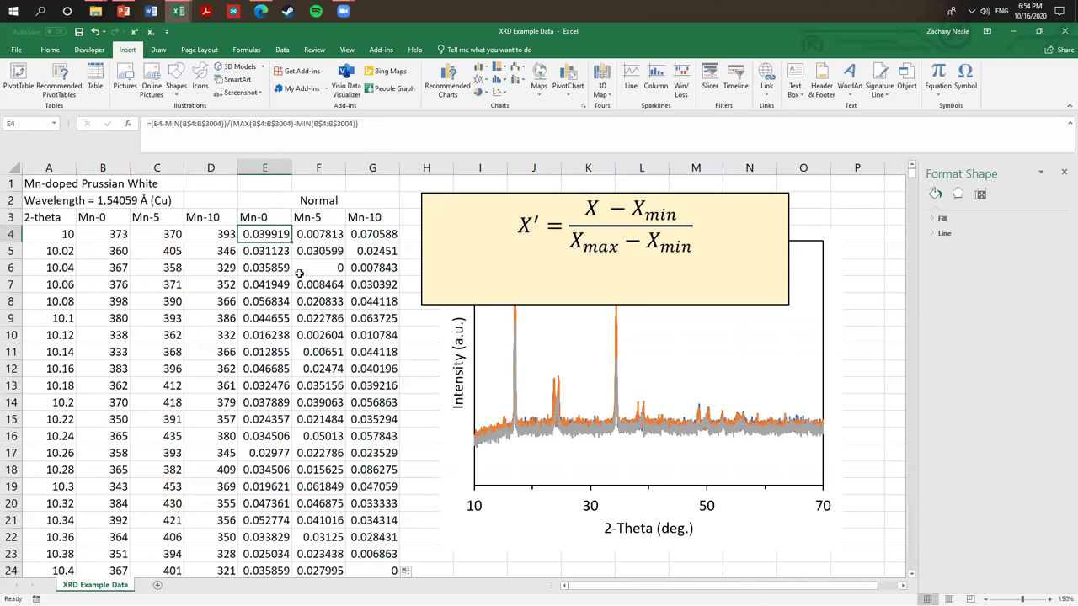
scroll(299, 273, down, 4)
scroll(395, 424, up, 3)
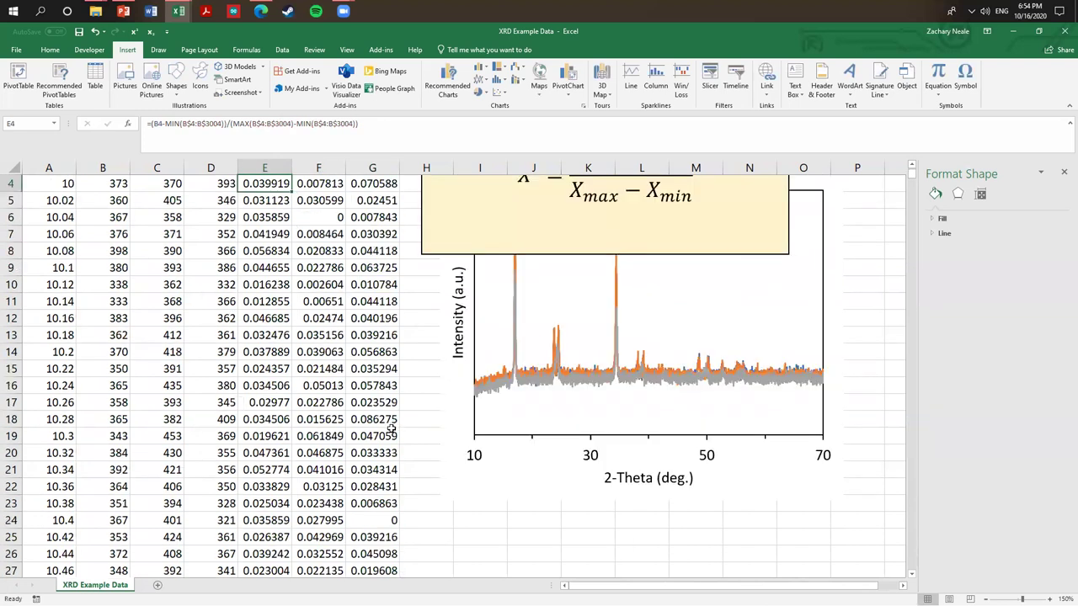
scroll(391, 430, up, 1)
- Delete the equation box and repoint the chart's series to the normalized data in columns E to G
drag(426, 277, 497, 287)
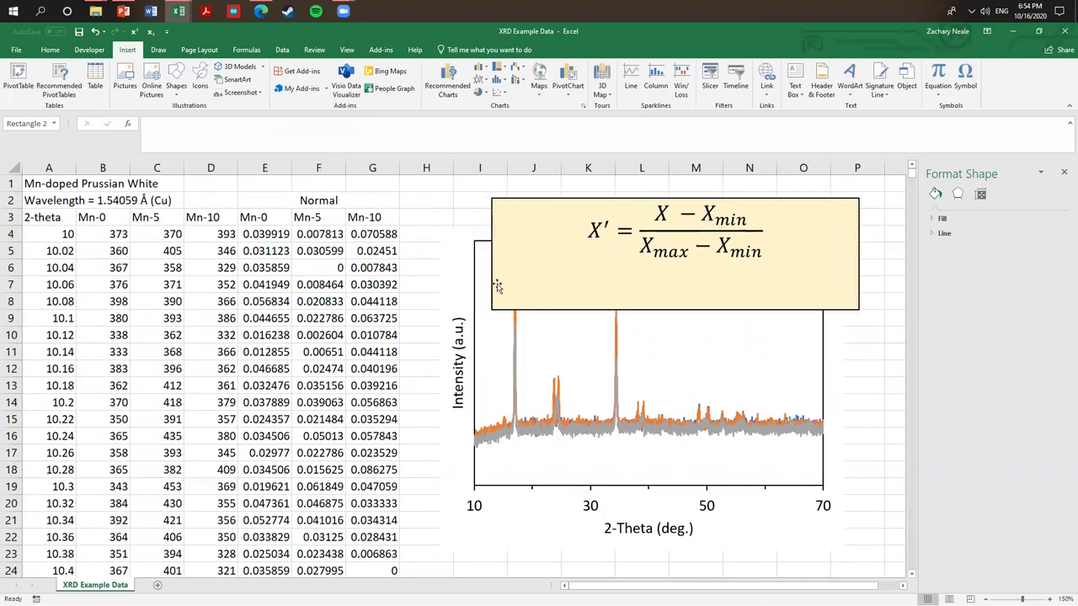
key(Delete)
click(447, 460)
drag(239, 251, 383, 261)
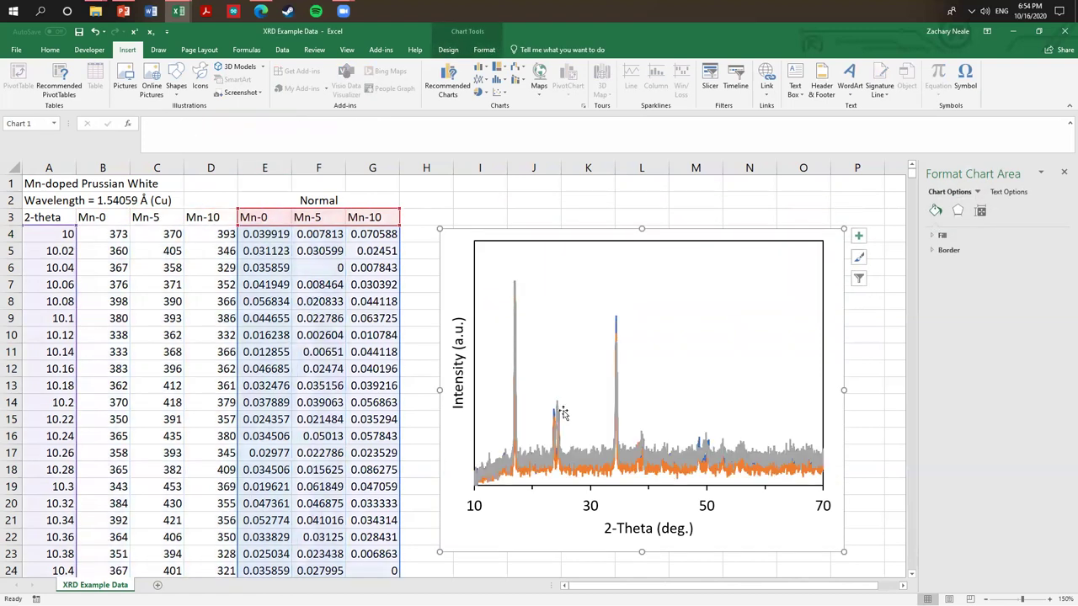
click(624, 194)
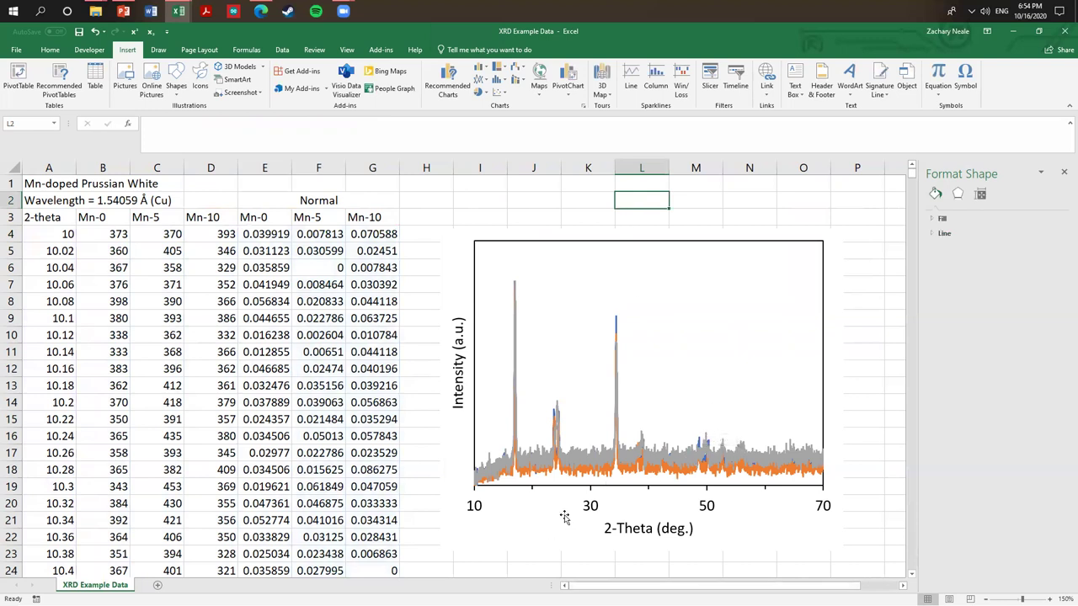
- Close the formatting pane and move the chart away from the data so it starts at about column J
drag(457, 259, 437, 272)
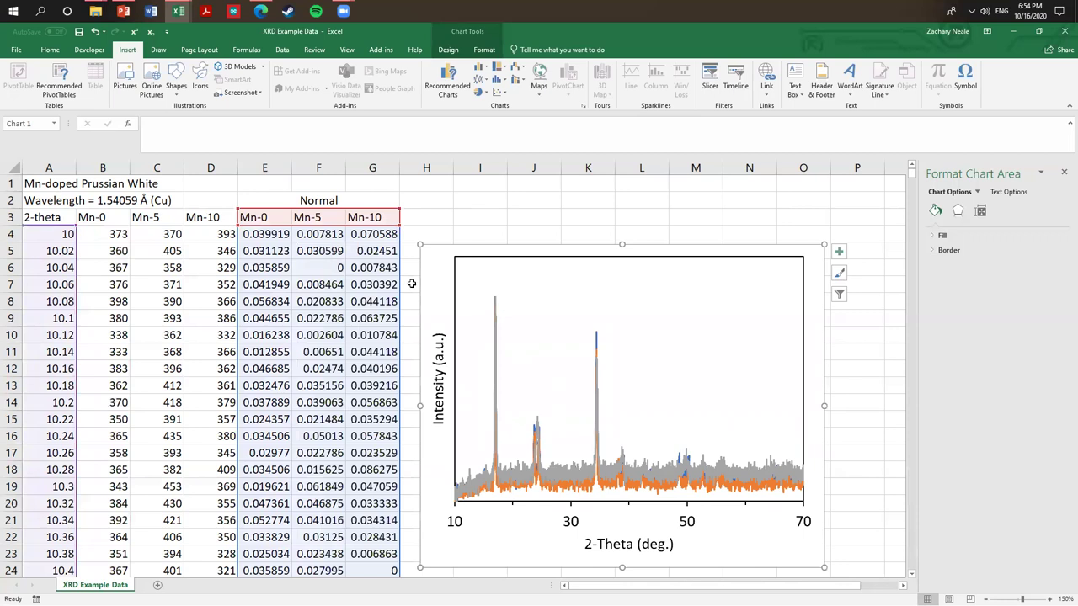
drag(437, 279, 457, 246)
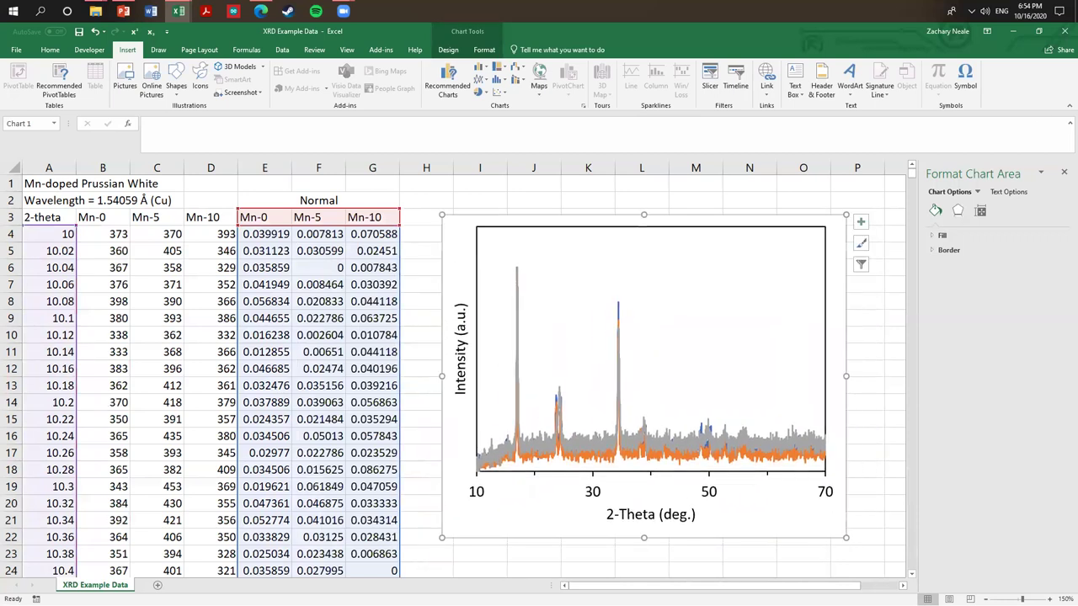
click(1063, 172)
drag(842, 244, 911, 286)
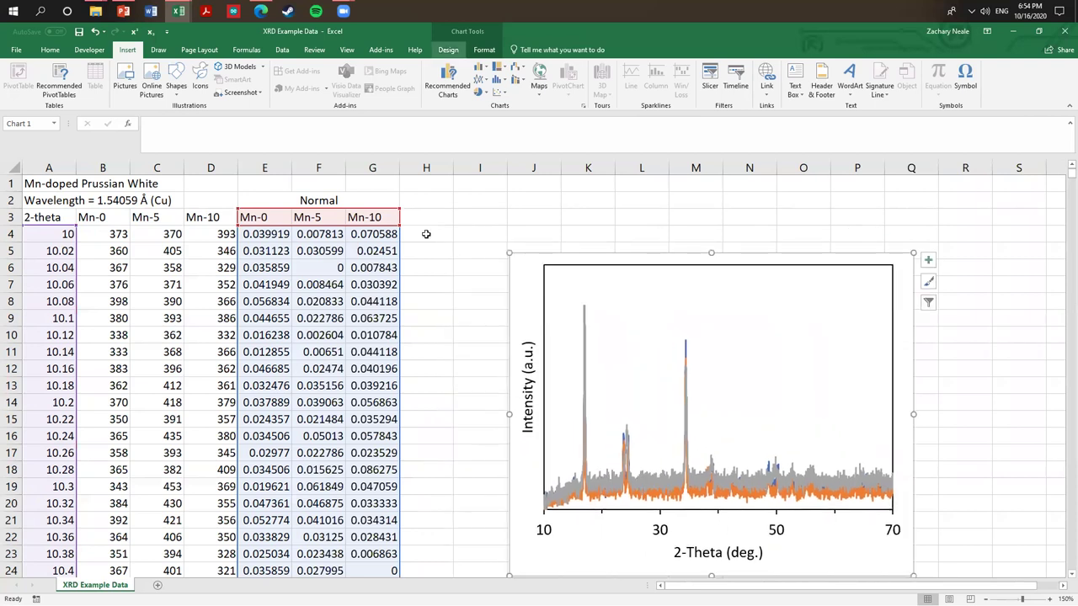
drag(532, 282, 546, 280)
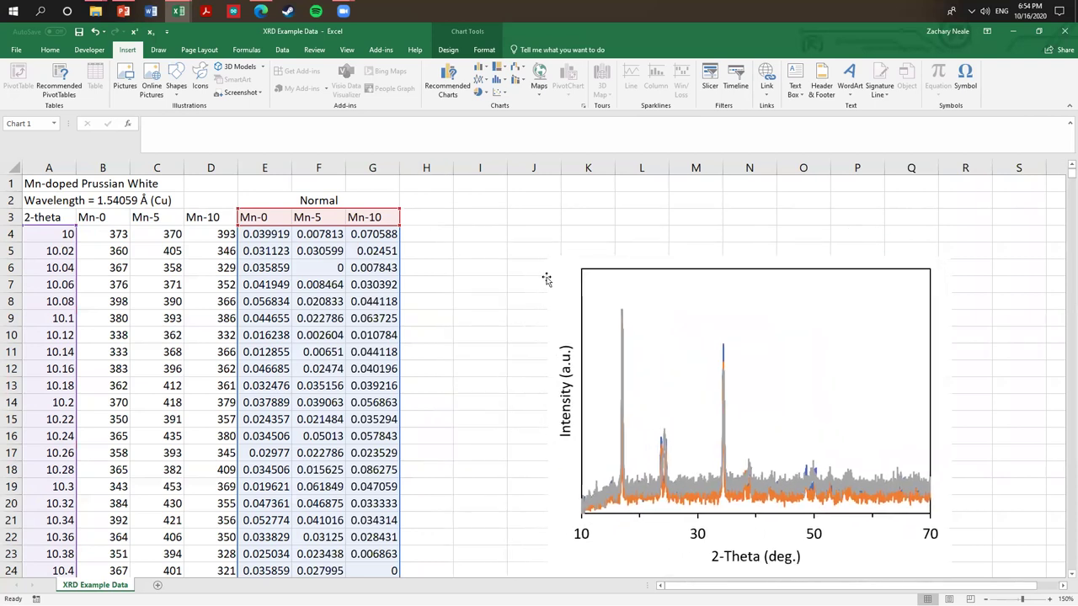
click(428, 199)
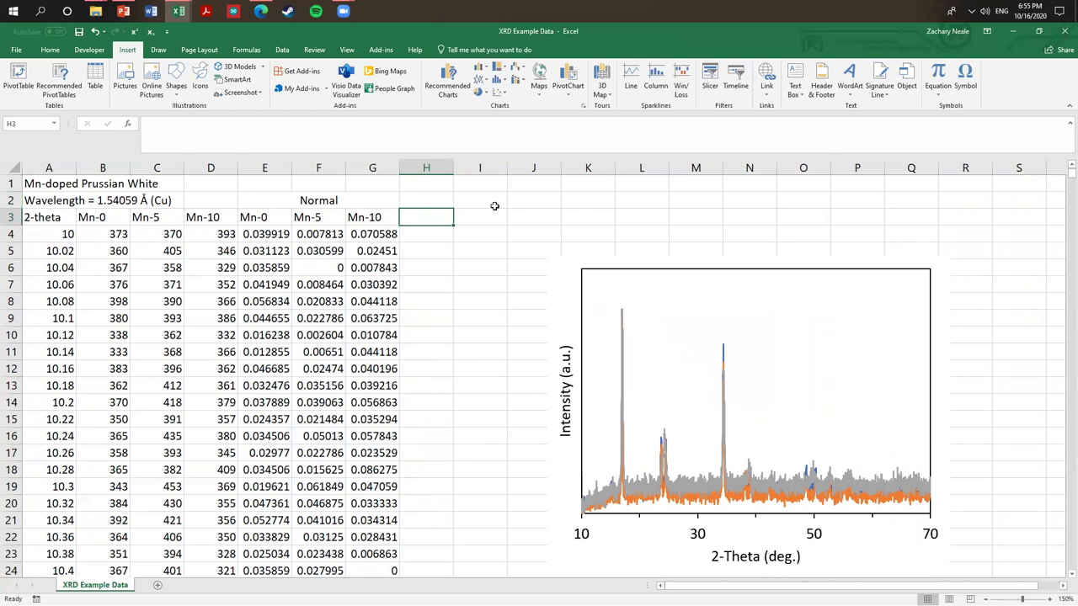
- Copy the sample headers E3:G3 to H3:J3 and move the chart clear of the new columns
drag(257, 217, 364, 216)
key(ctrl+c)
click(425, 221)
key(ctrl+v)
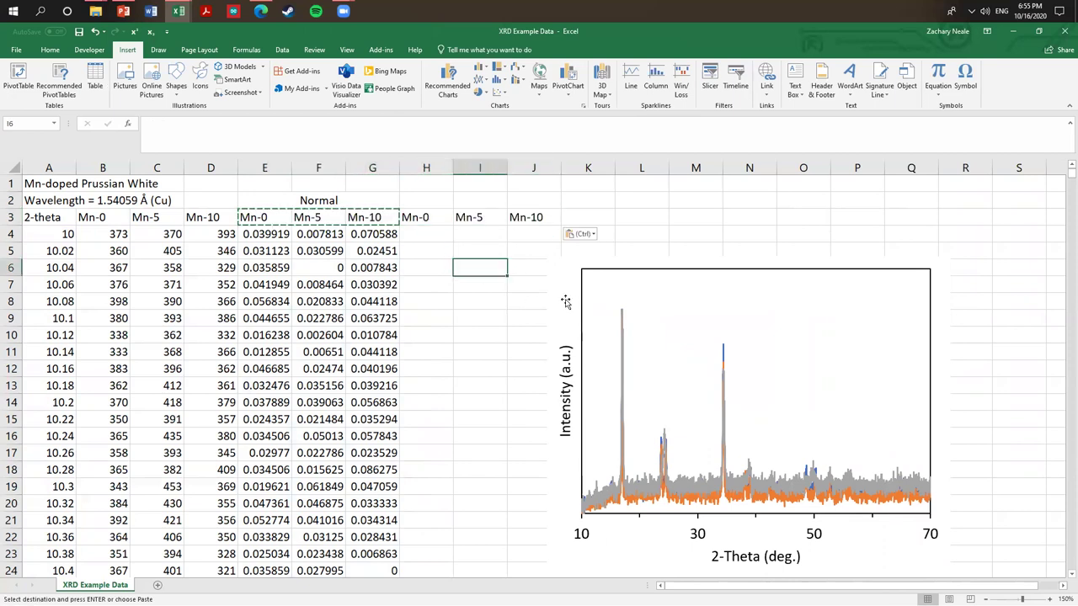
drag(558, 305, 670, 303)
- Enter the offset values 0.2, 1.2 and 2.2 in H2, I2 and J2 above the new sample headers
click(431, 199)
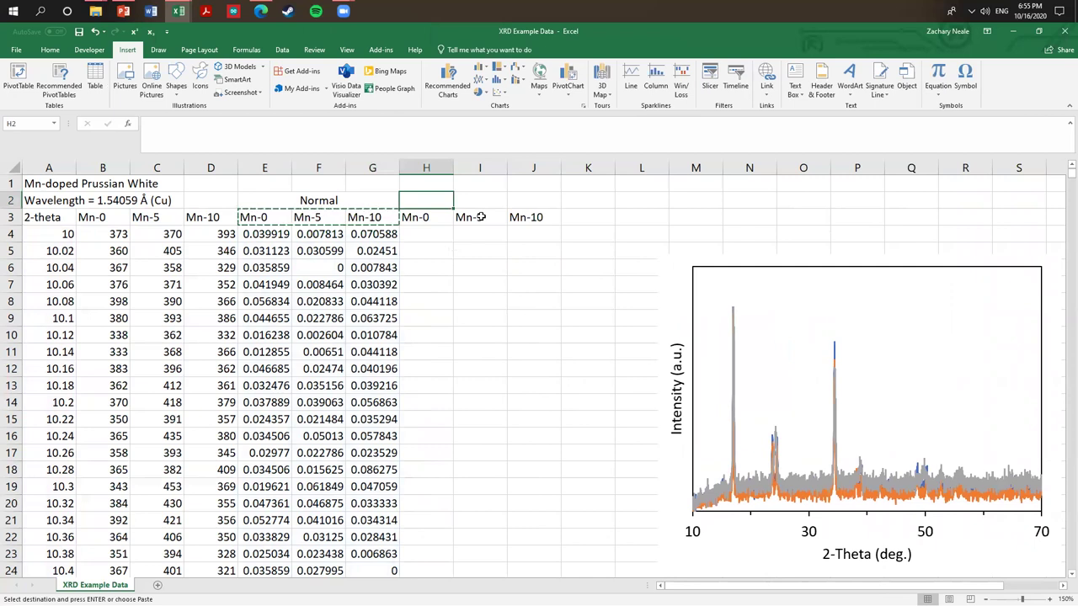
text(0.2)
key(Tab)
text(0)
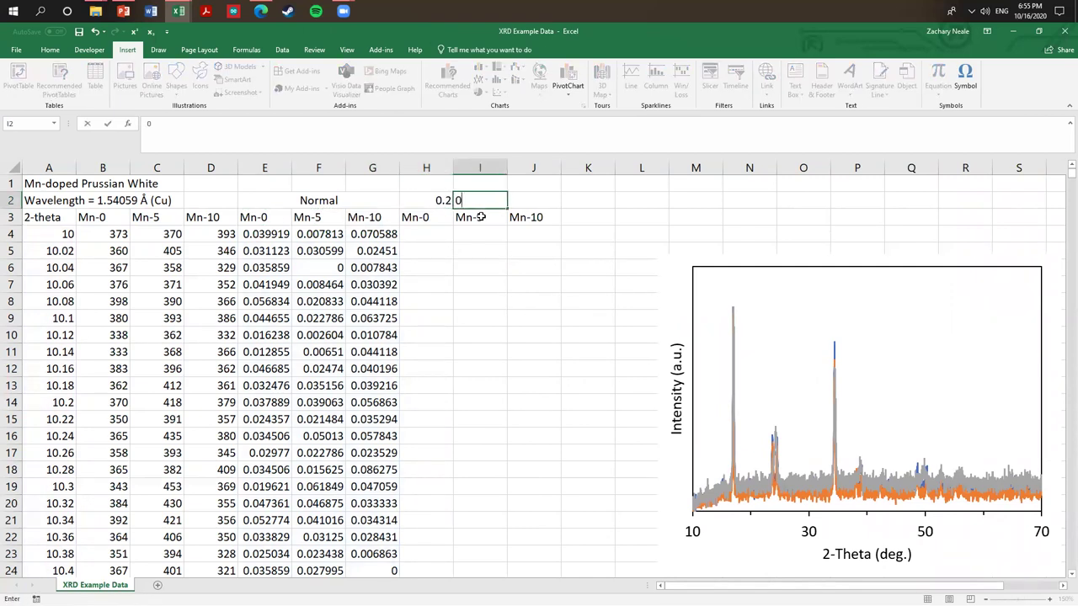
text(.2)
key(Tab)
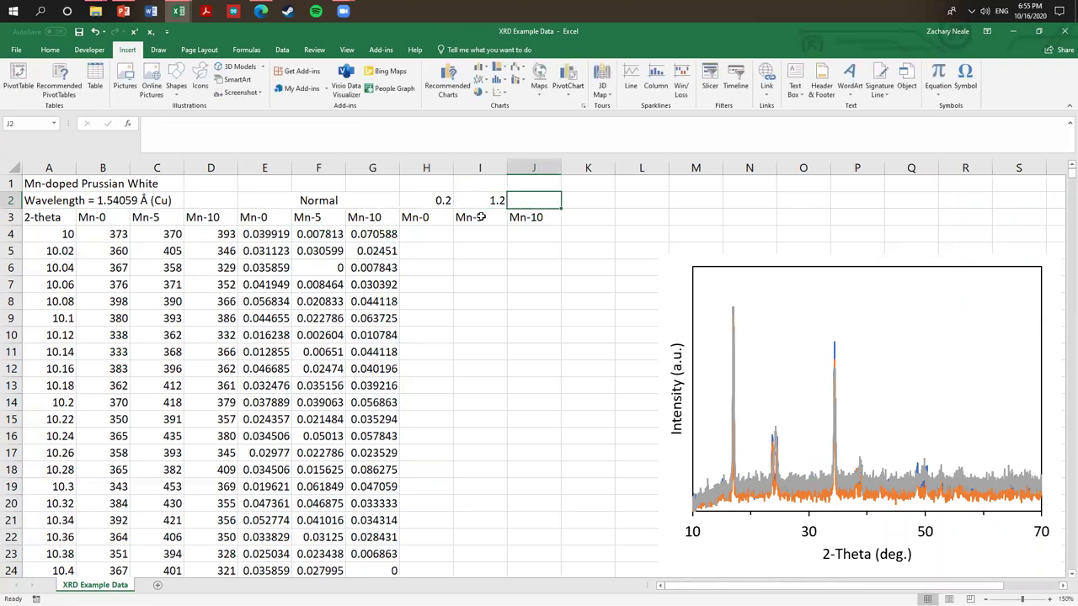
text(2.2)
key(Return)
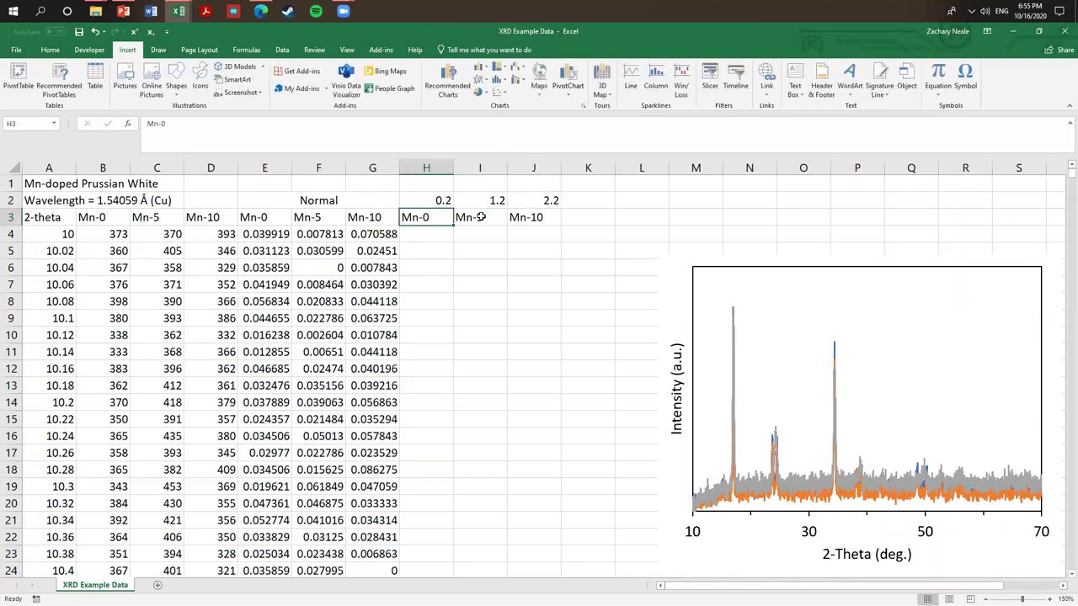
- Enter =E4+$H$2 in H4 and fill it down the offset Mn-0 column
key(Return)
text(=)
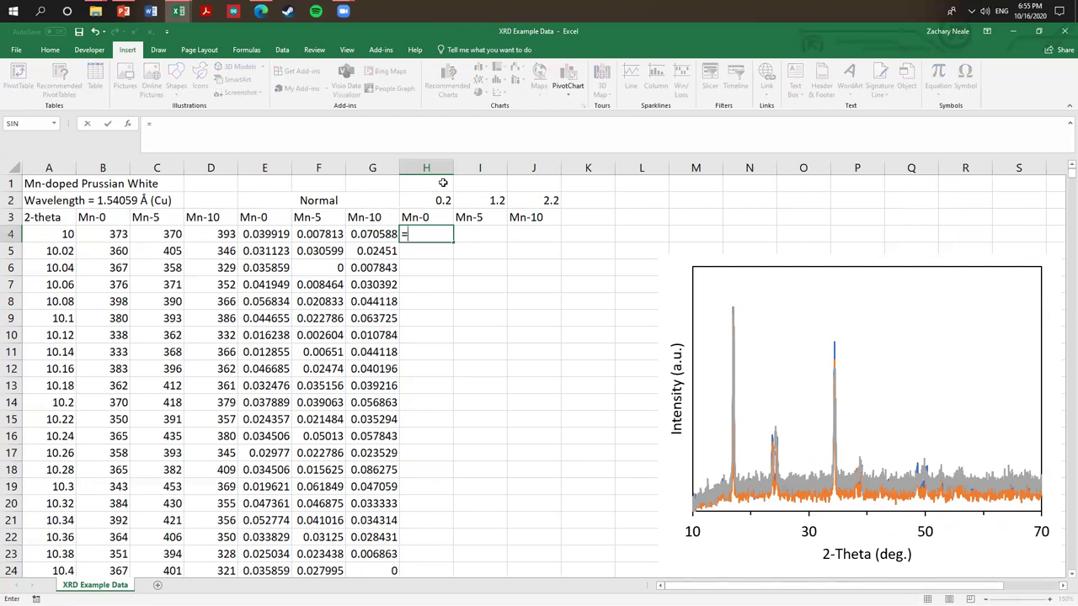
click(280, 233)
text(+)
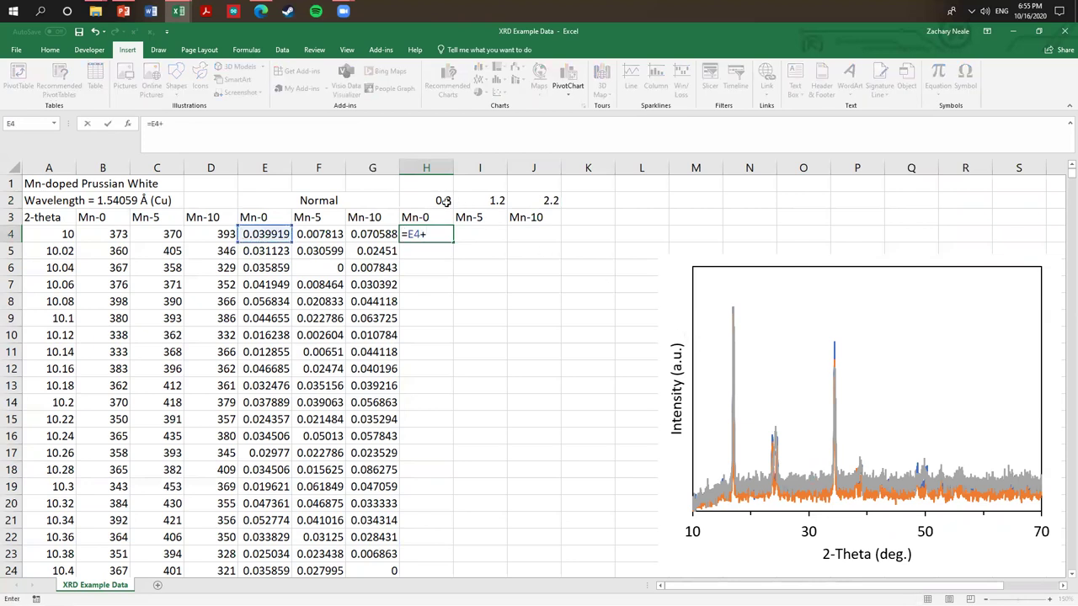
click(446, 202)
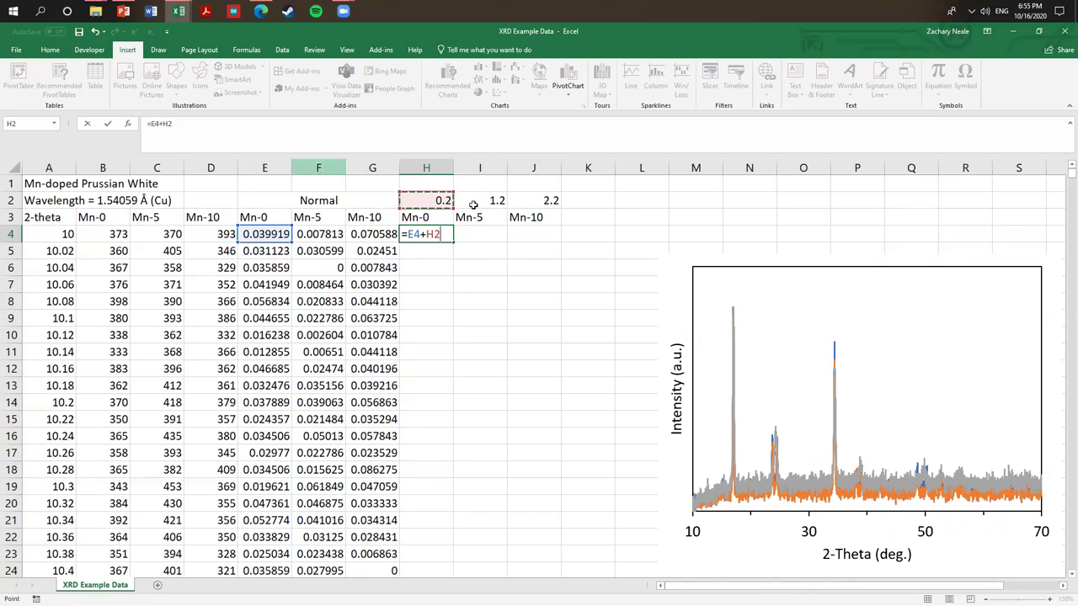
key(F4)
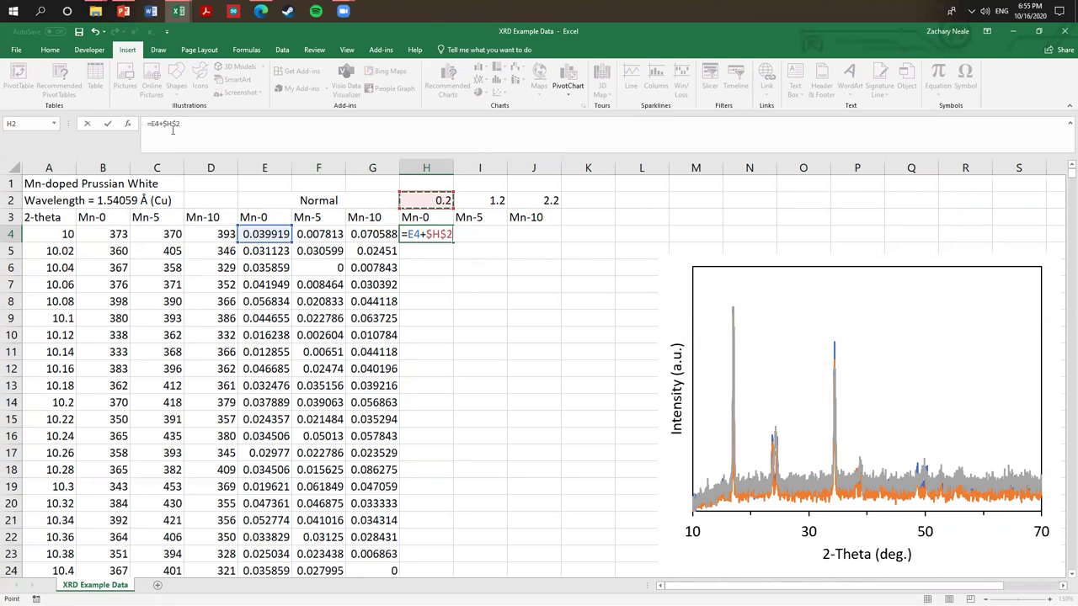
key(Return)
click(429, 241)
double_click(453, 243)
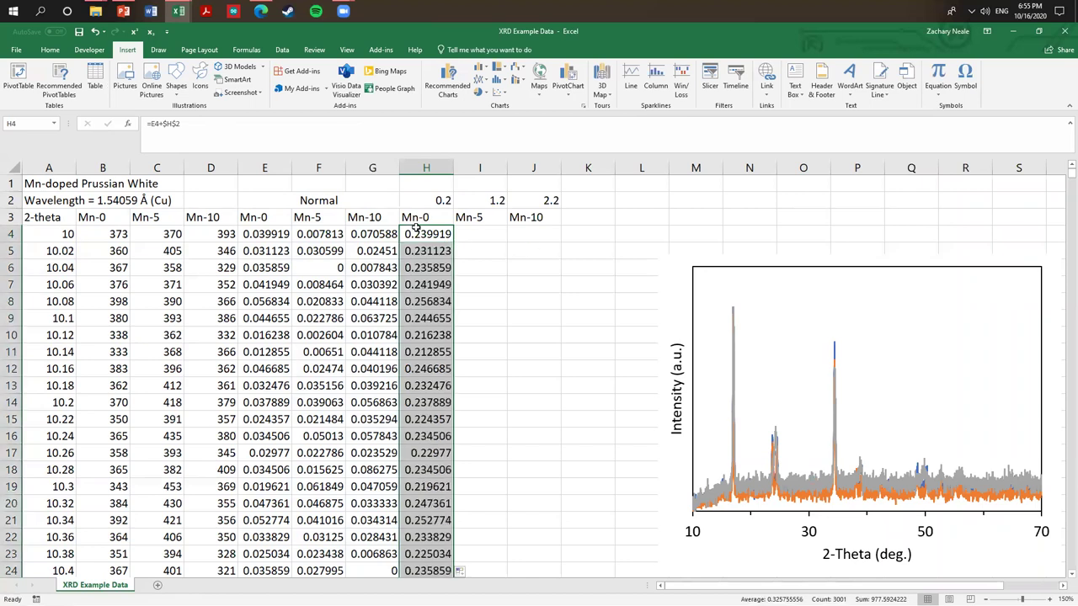
- Change the H4 formula to =E4+H$2, copy it across to I4:J4, and fill both columns down
click(416, 227)
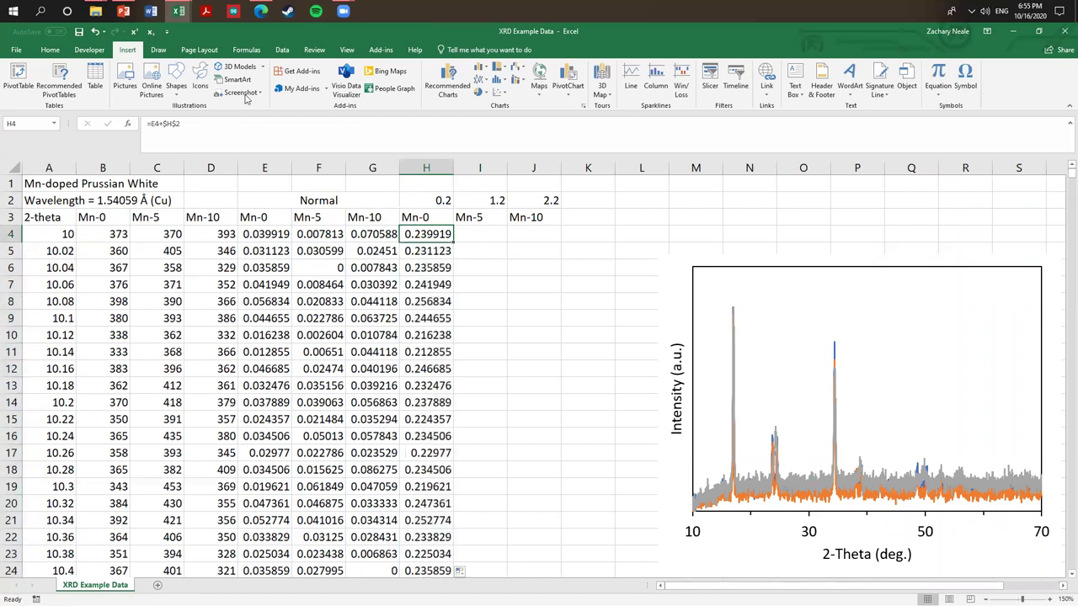
click(174, 125)
key(F4)
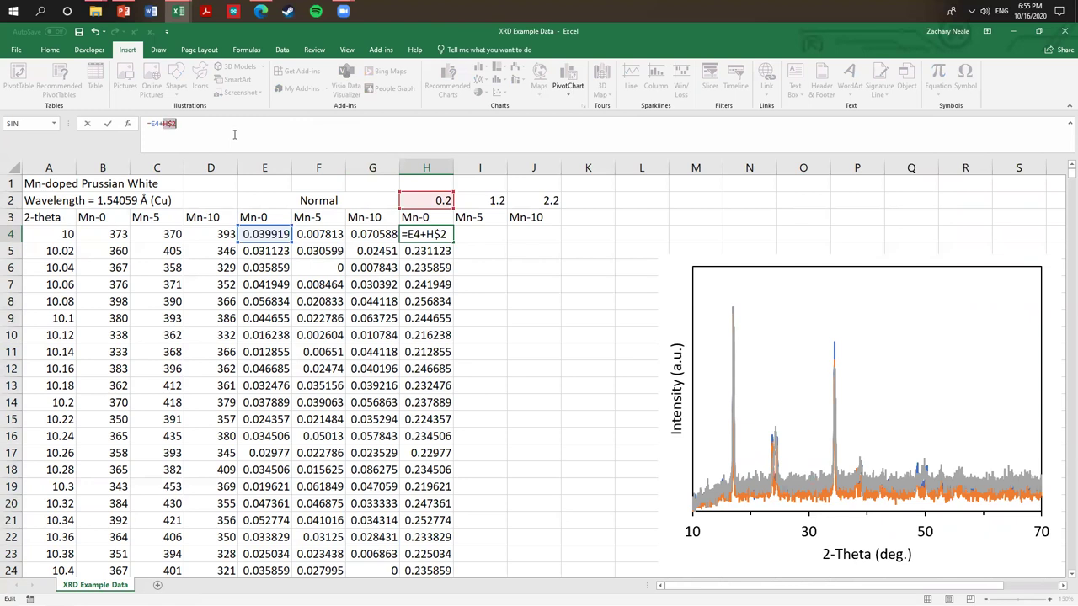
key(Return)
click(426, 229)
drag(454, 242, 562, 573)
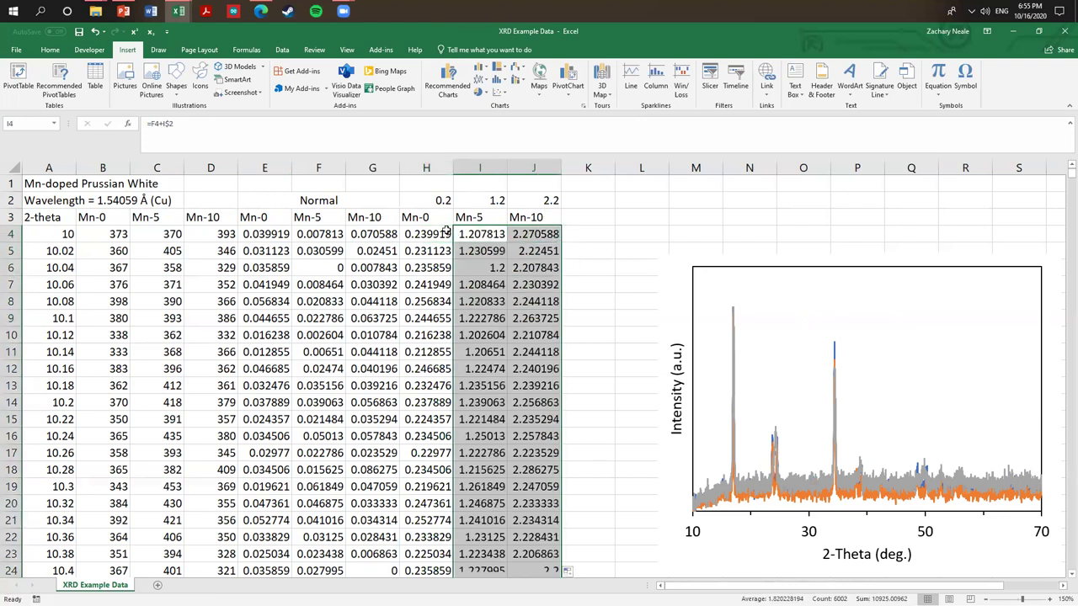
- Move the chart next to the offset data and repoint its series to columns H to J
click(480, 251)
drag(710, 308, 636, 263)
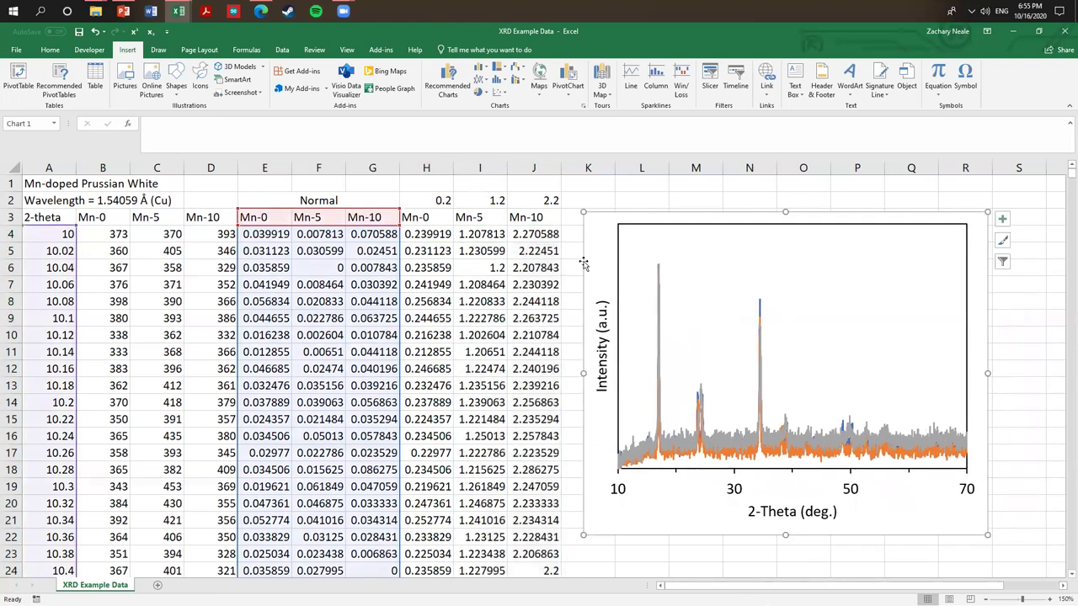
click(693, 438)
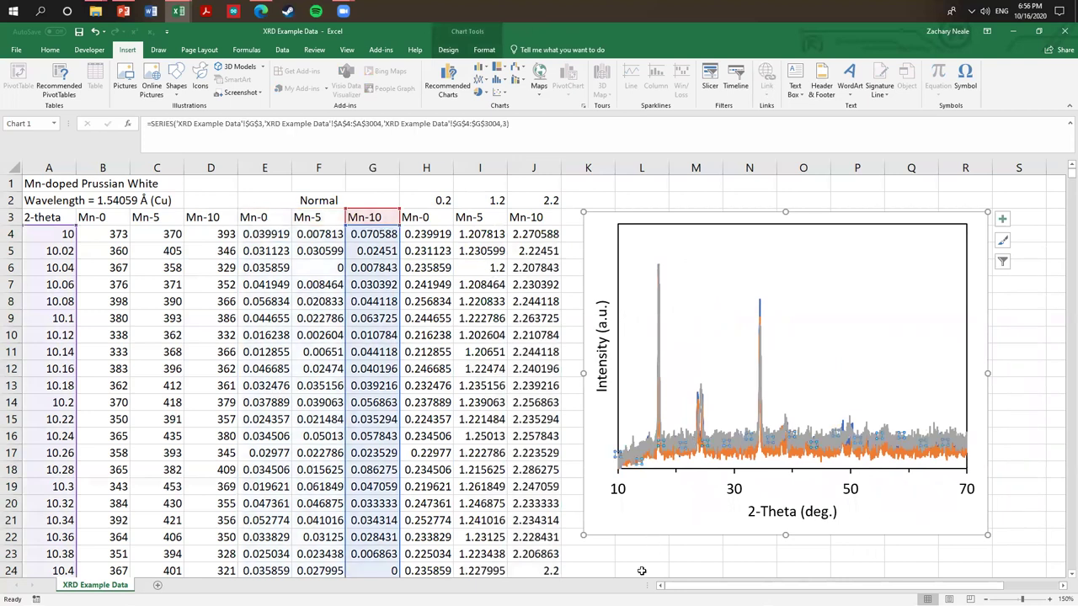
click(657, 529)
drag(401, 308, 524, 307)
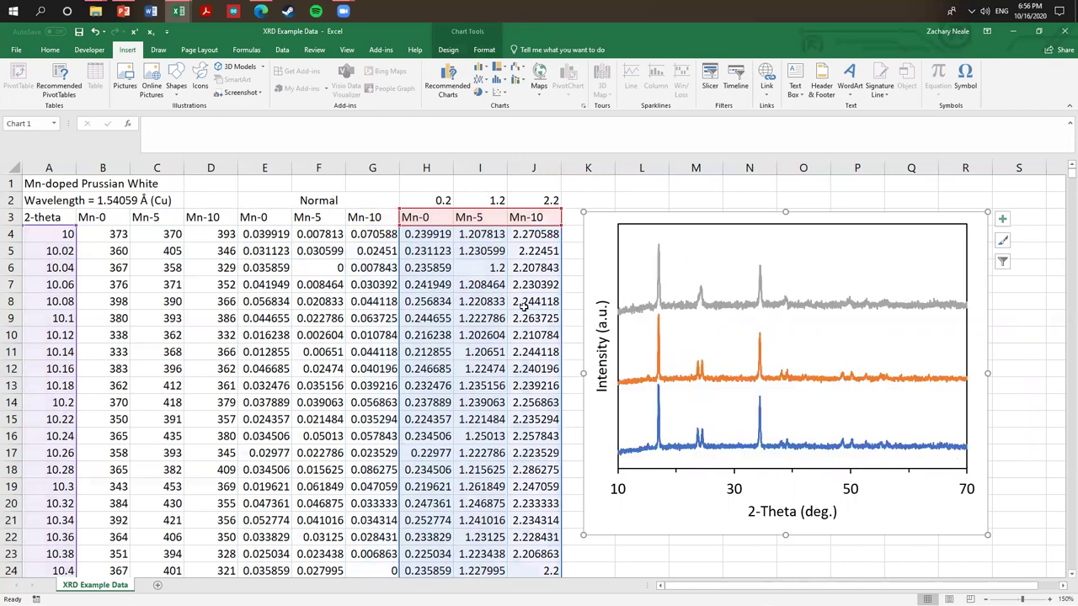
- Move the chart over the data columns, keeping the offset row and the empty cells beyond column J uncovered
click(1002, 395)
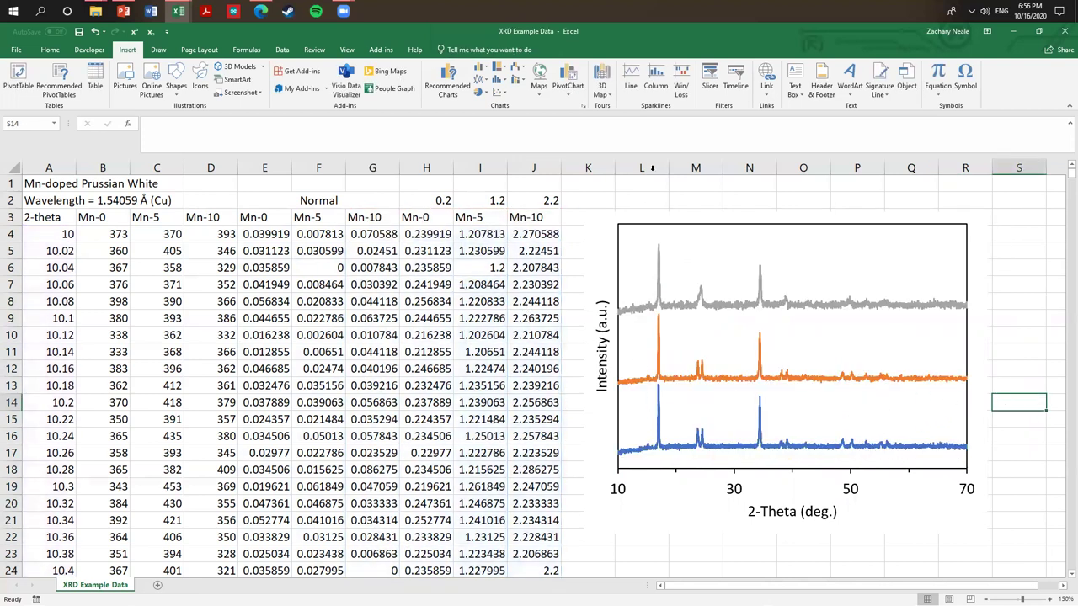
drag(613, 417, 411, 406)
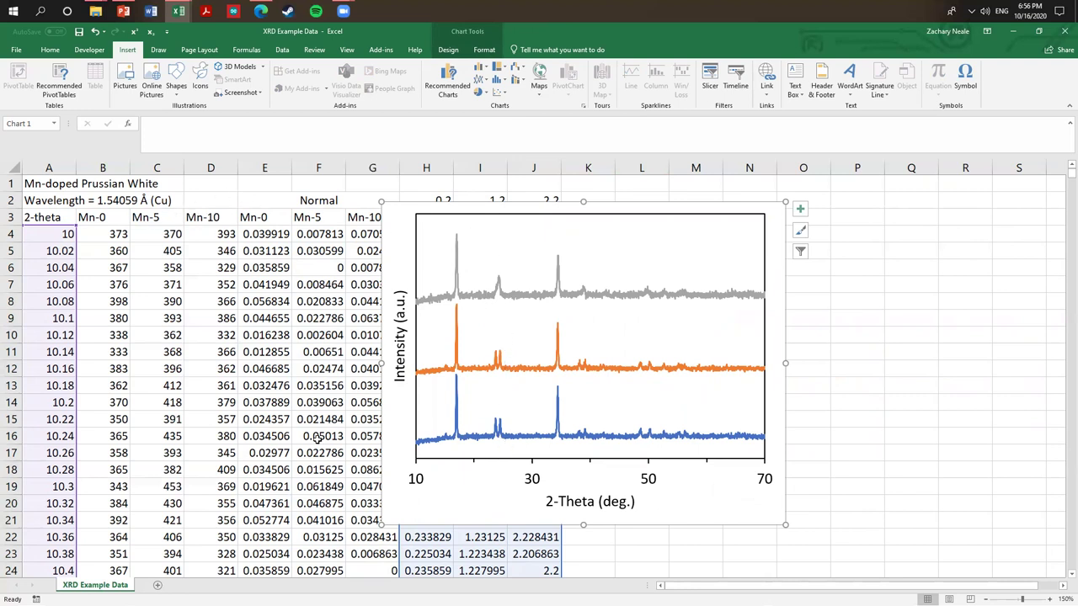
drag(451, 528, 412, 535)
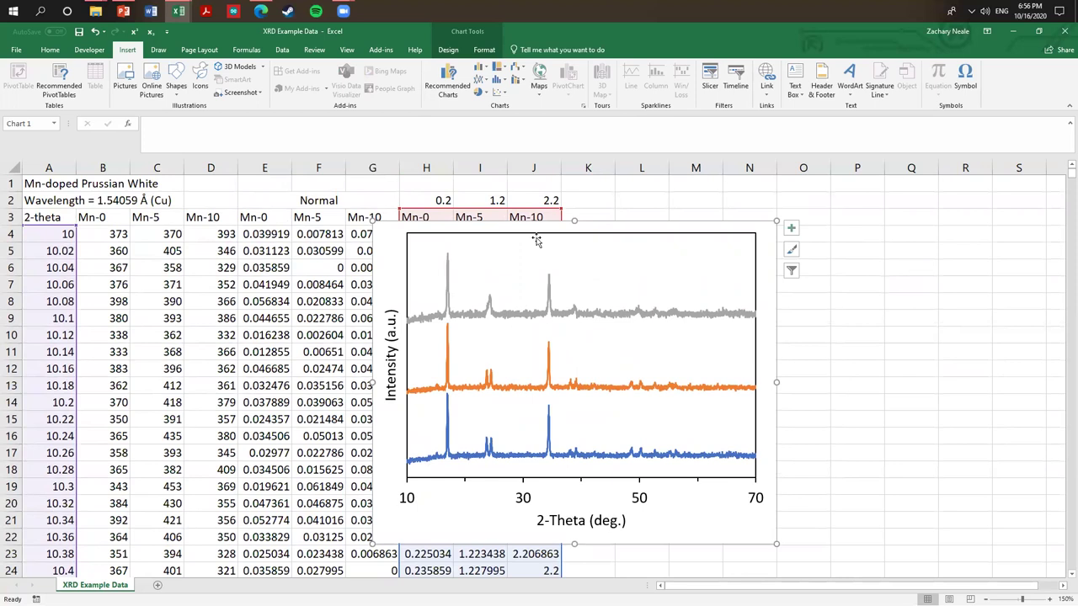
drag(773, 344, 470, 326)
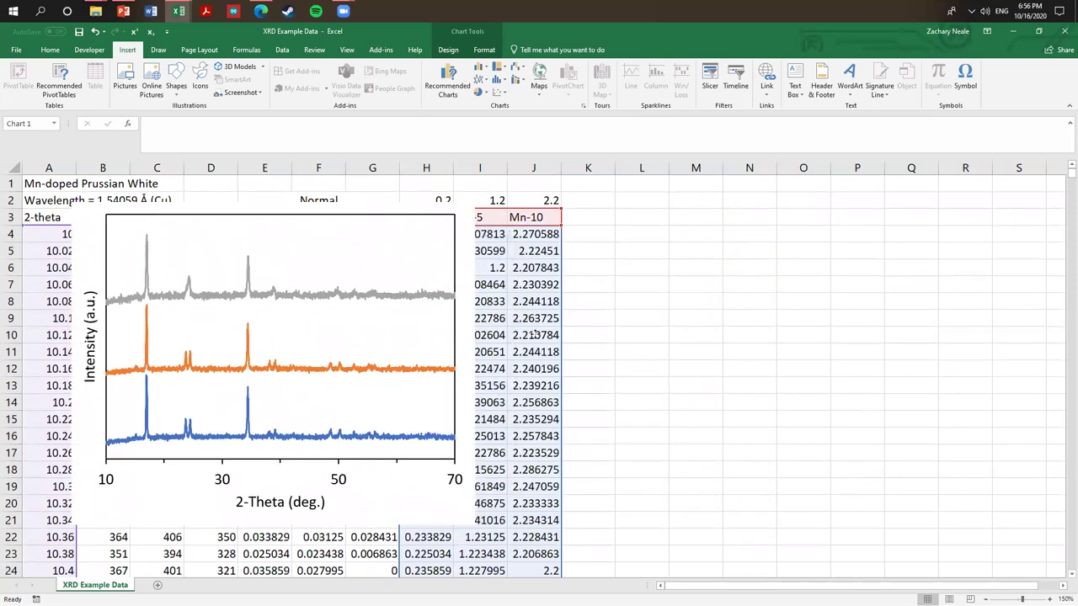
click(358, 198)
drag(420, 197, 553, 200)
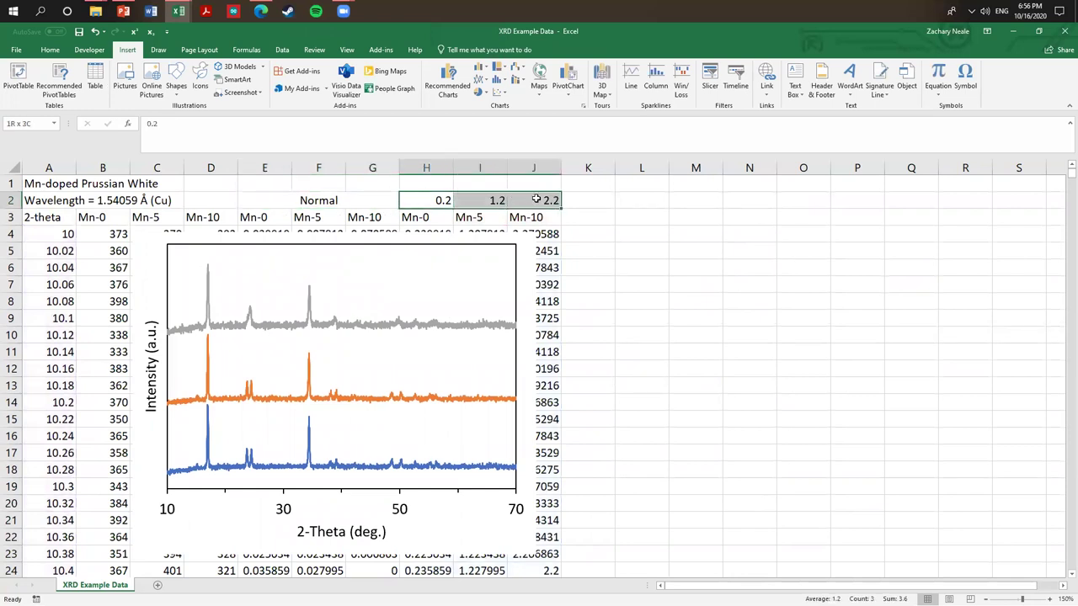
drag(716, 424, 696, 402)
drag(478, 536, 485, 540)
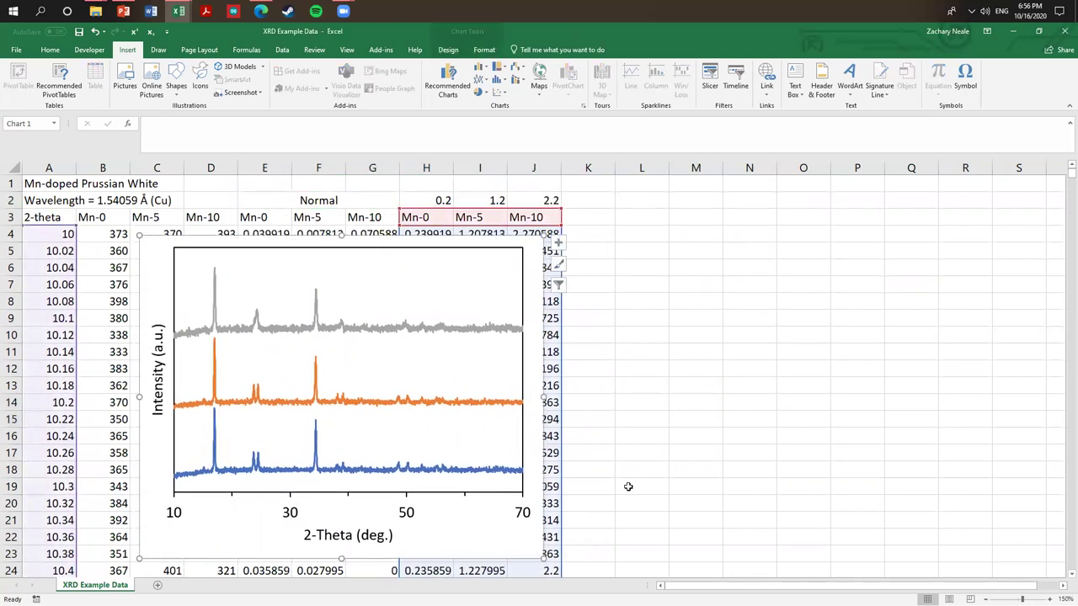
click(677, 469)
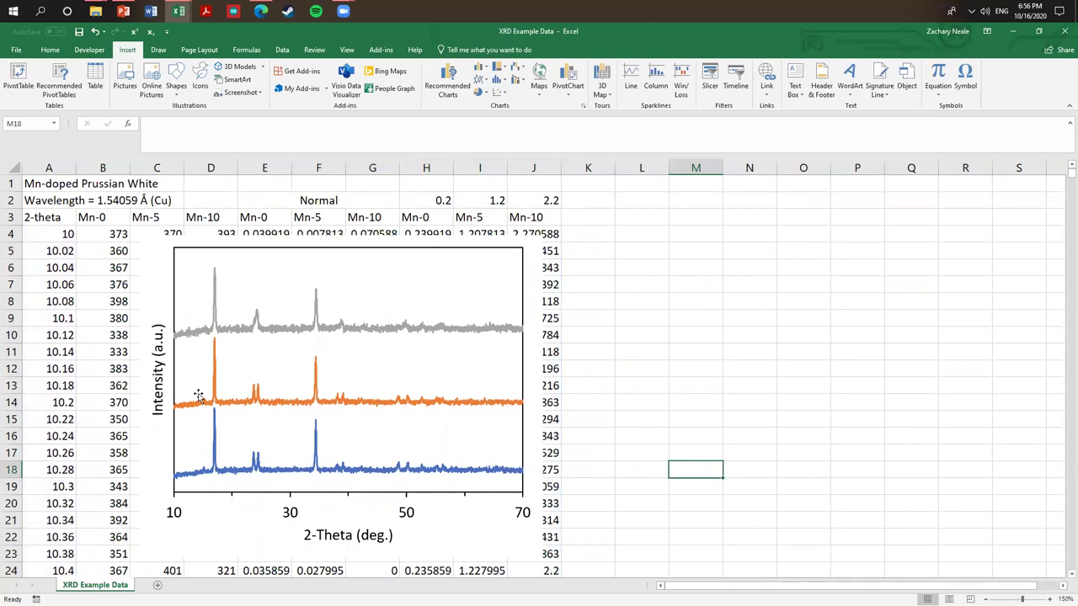
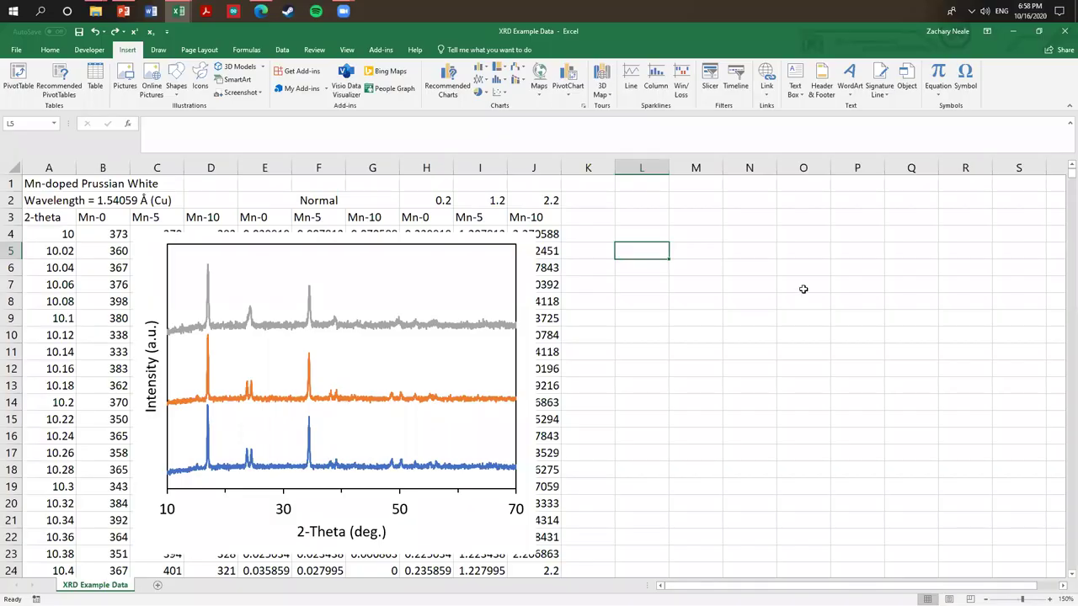
click(579, 286)
drag(413, 518, 391, 512)
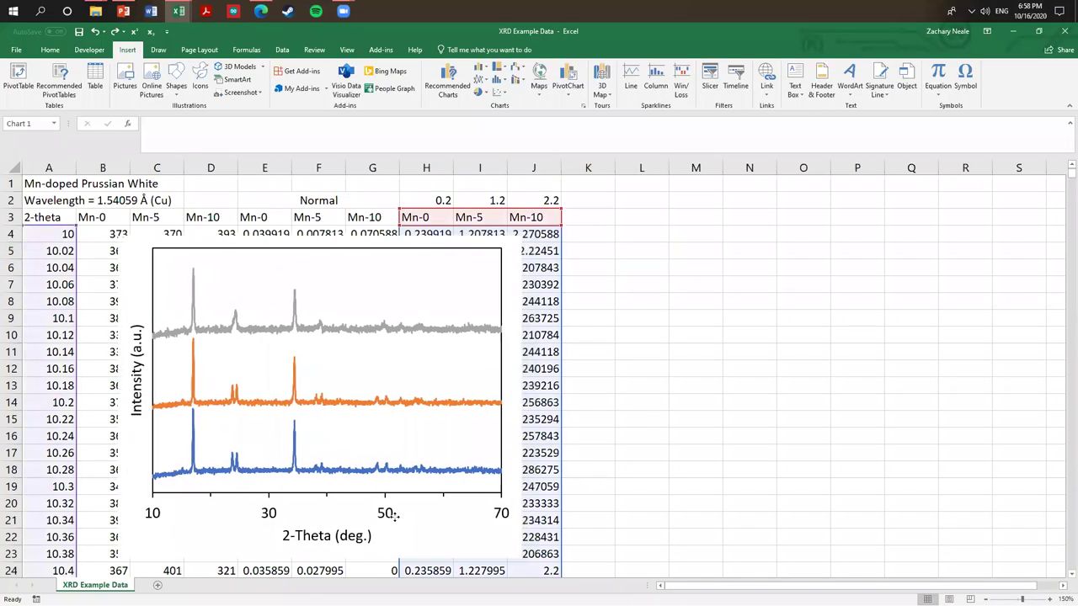
click(660, 297)
click(603, 201)
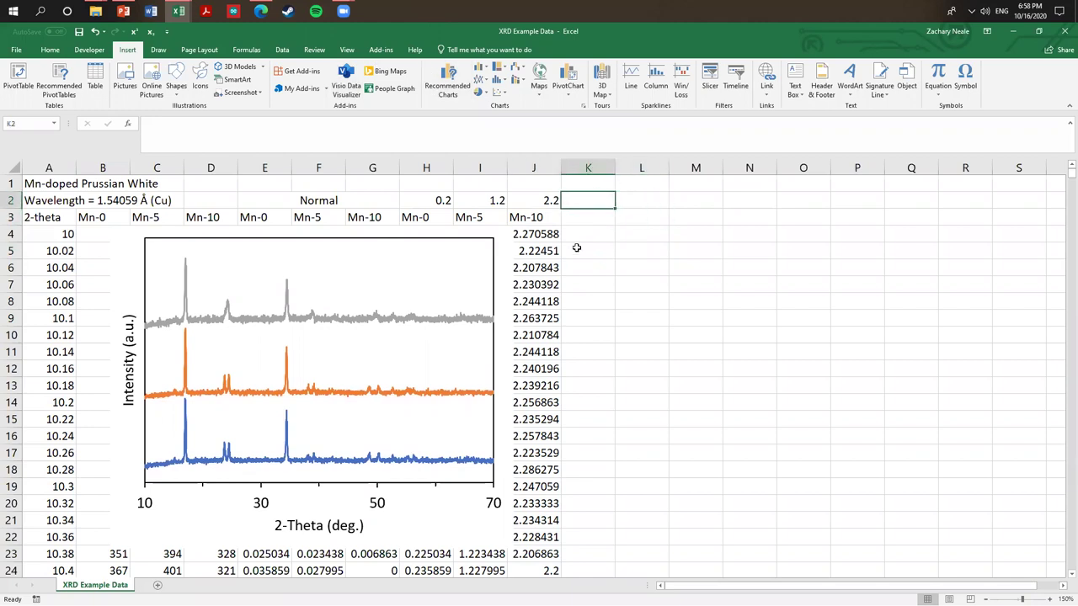
drag(431, 239, 435, 253)
click(664, 280)
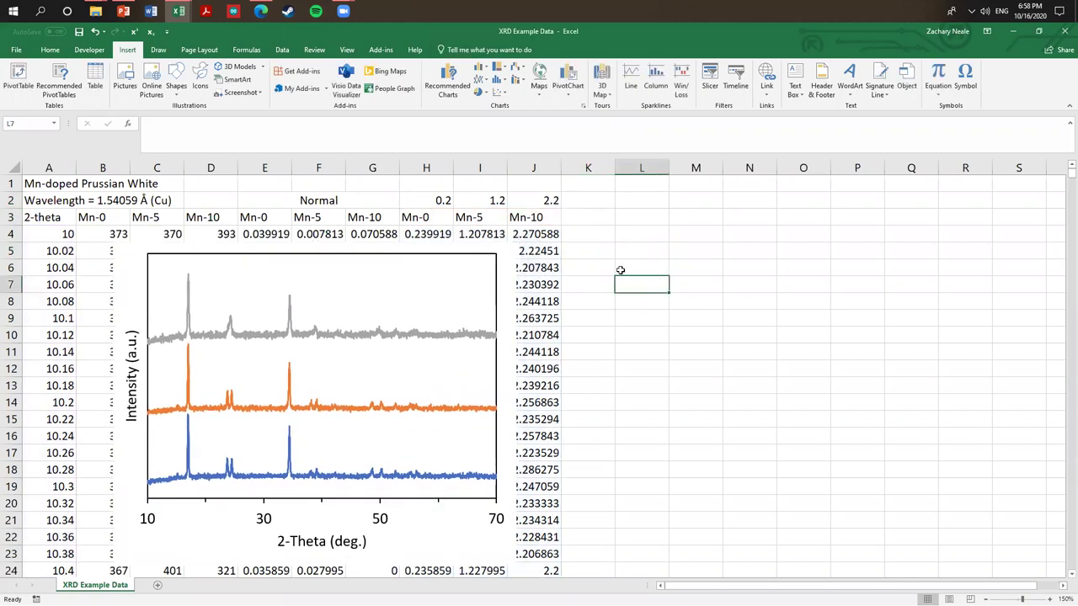
- Copy the Normal heading and its sample headers from E2:G3 to K2:M3, and replace the copied heading with "smooth"
drag(270, 219, 384, 202)
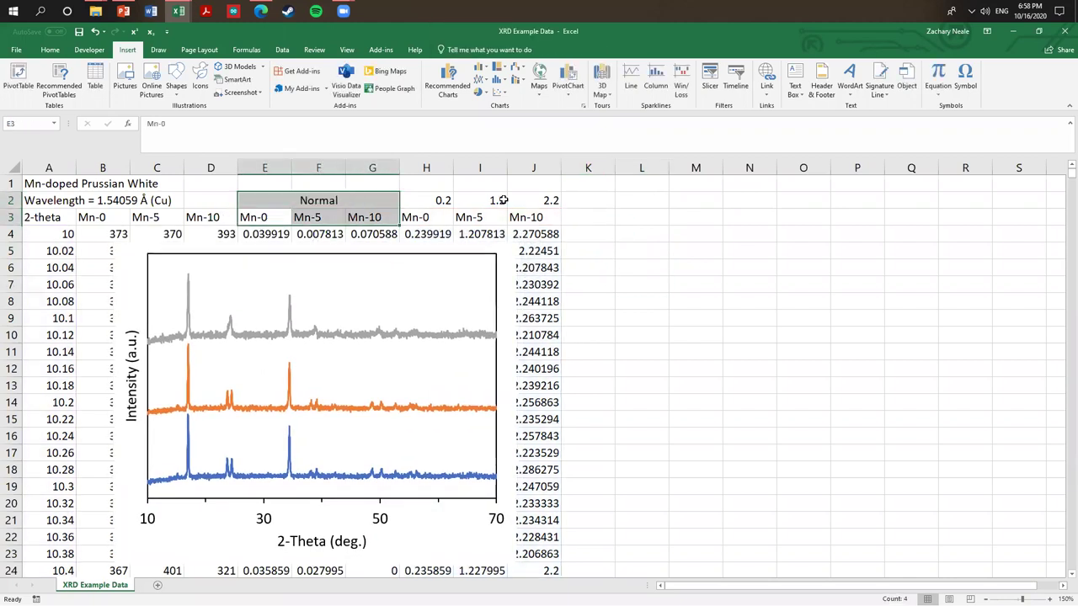
key(ctrl+c)
click(582, 200)
key(ctrl+v)
click(640, 294)
click(661, 202)
key(Delete)
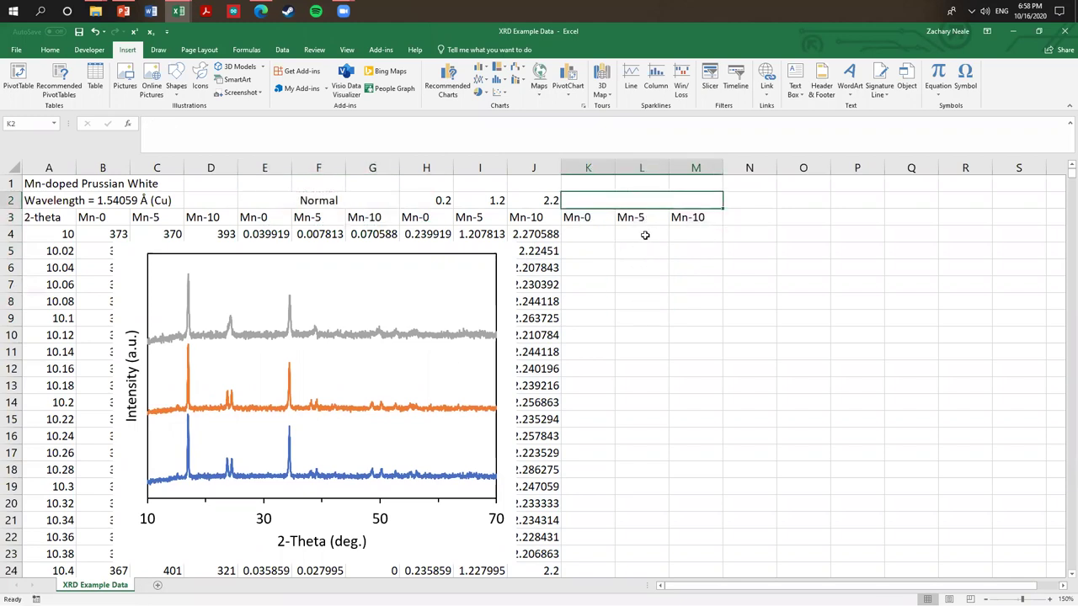
text(smooth)
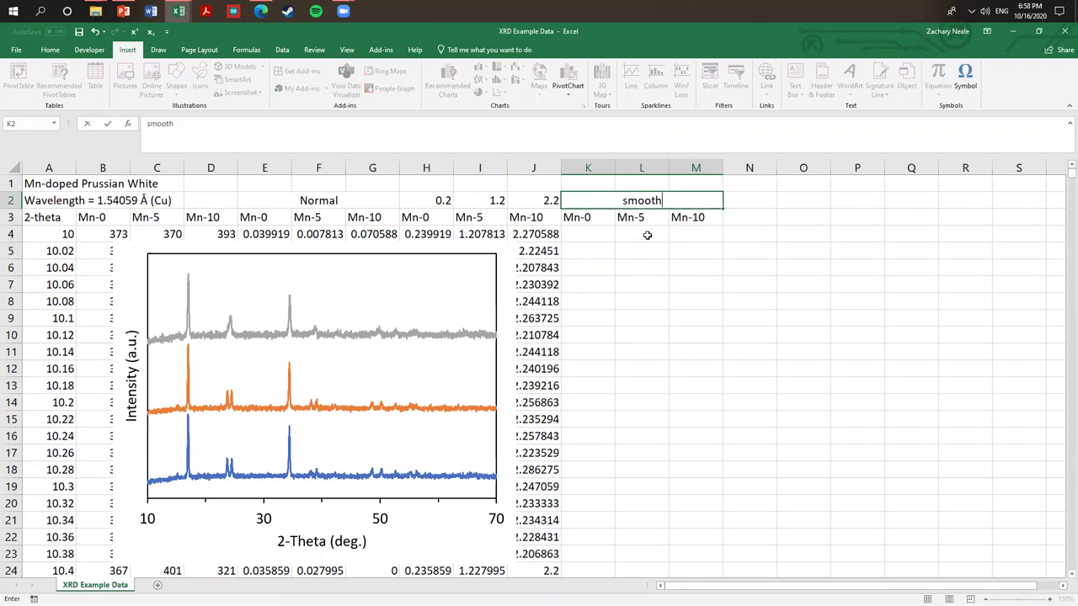
key(Return)
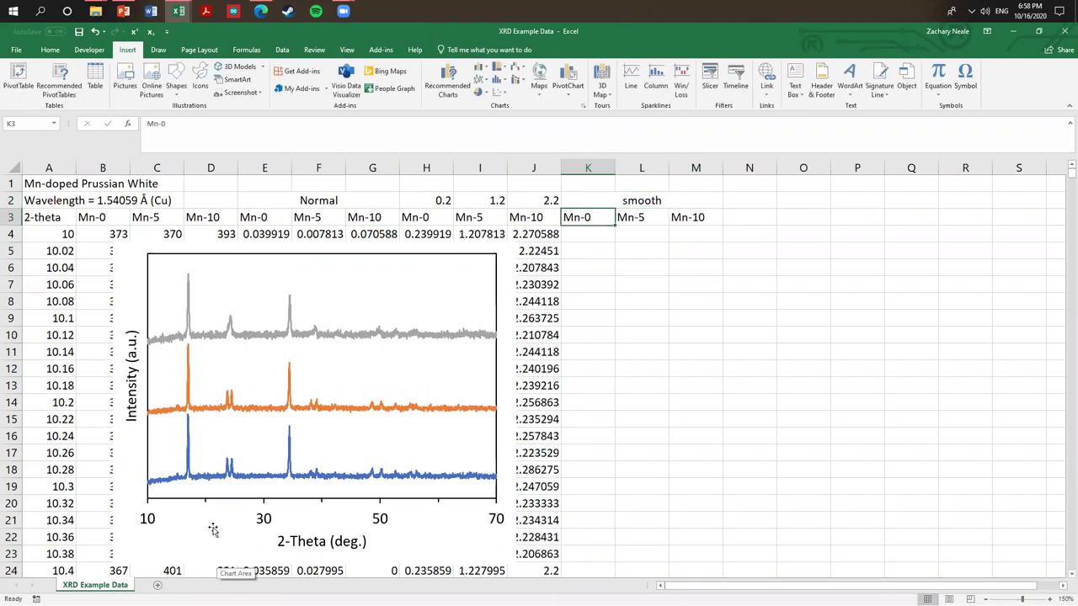
- Move the chart beyond the smooth columns so the intensity data is uncovered
drag(768, 289, 678, 265)
click(611, 250)
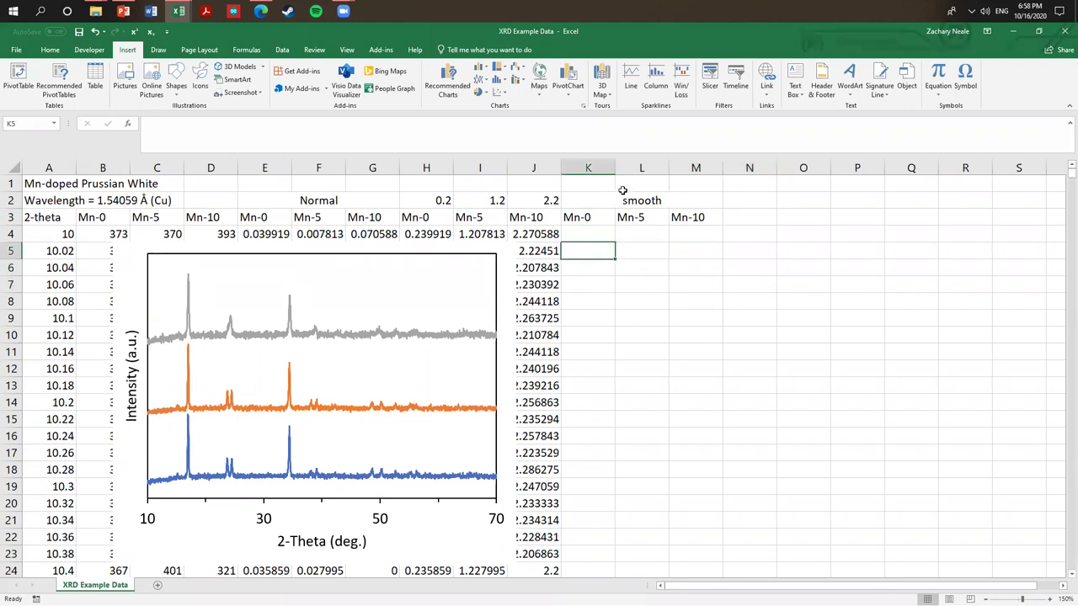
click(596, 231)
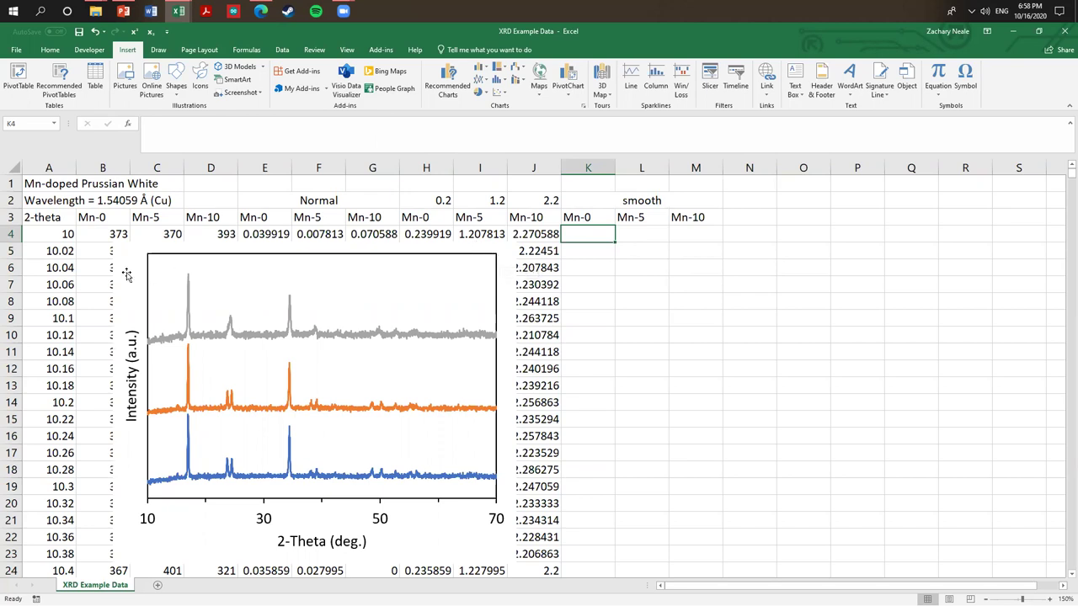
drag(121, 286, 779, 290)
click(482, 50)
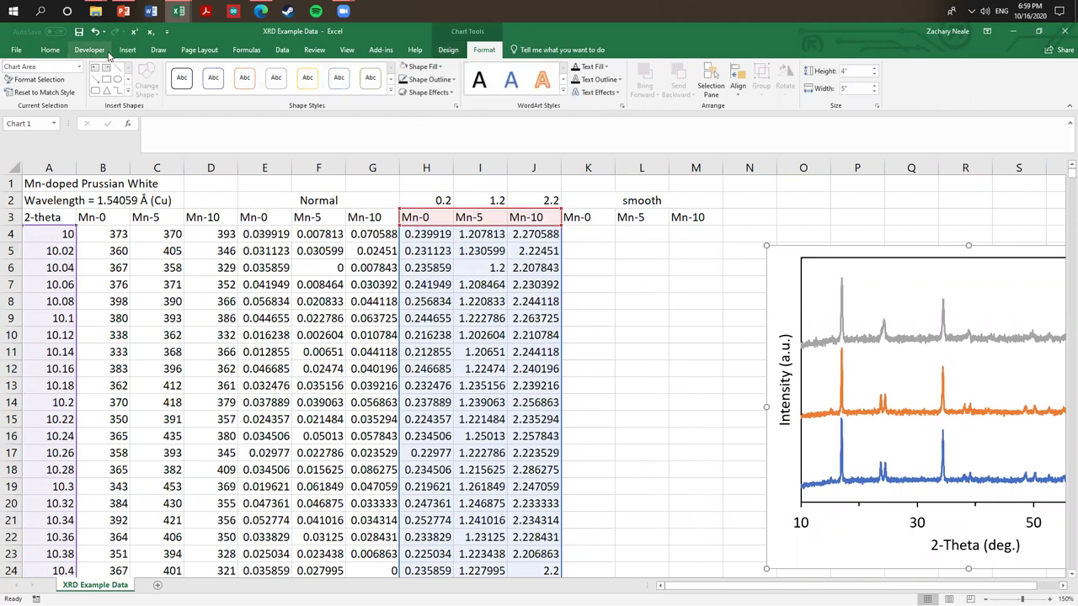
click(52, 51)
click(89, 50)
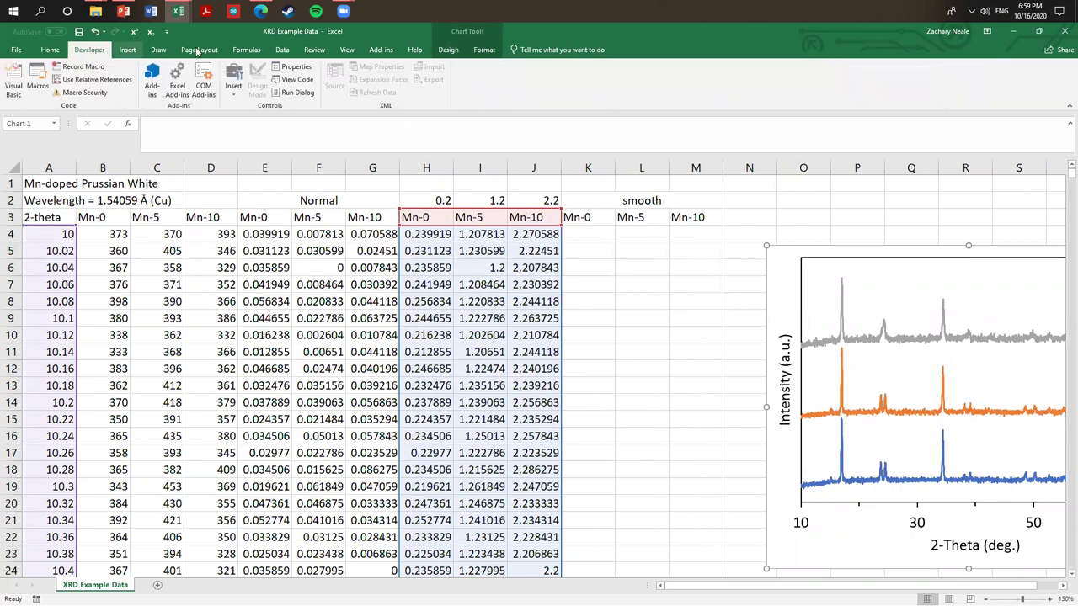
click(126, 51)
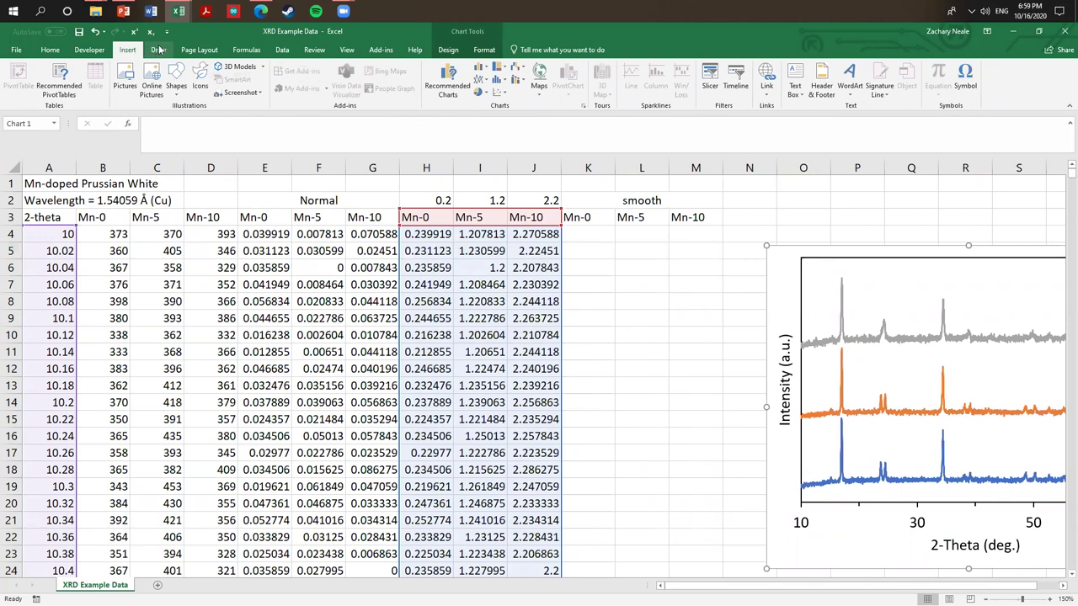
click(158, 50)
click(200, 50)
click(247, 49)
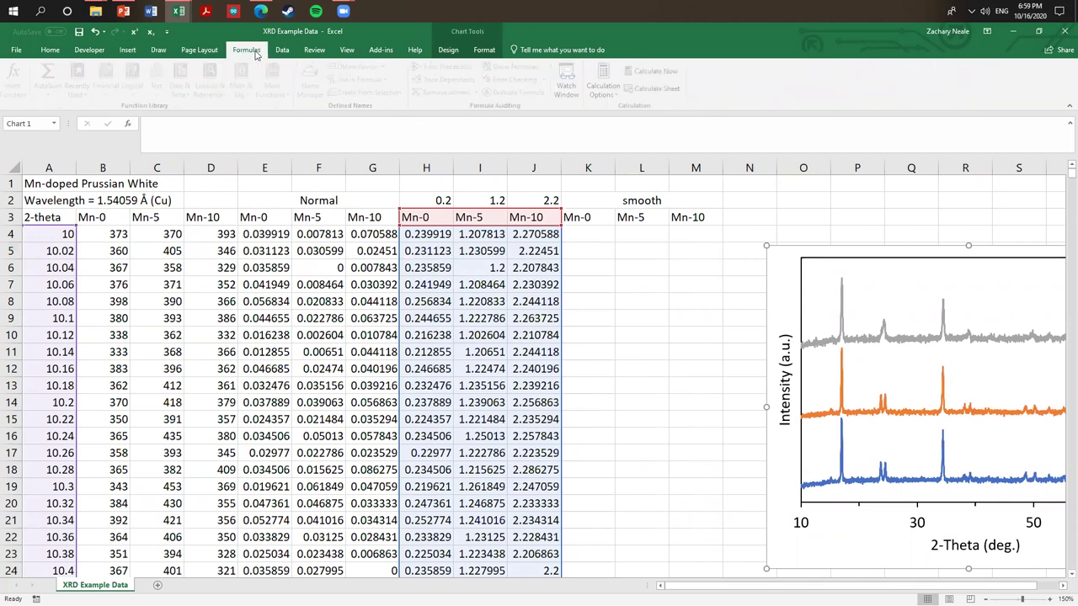
click(282, 49)
click(247, 50)
click(282, 50)
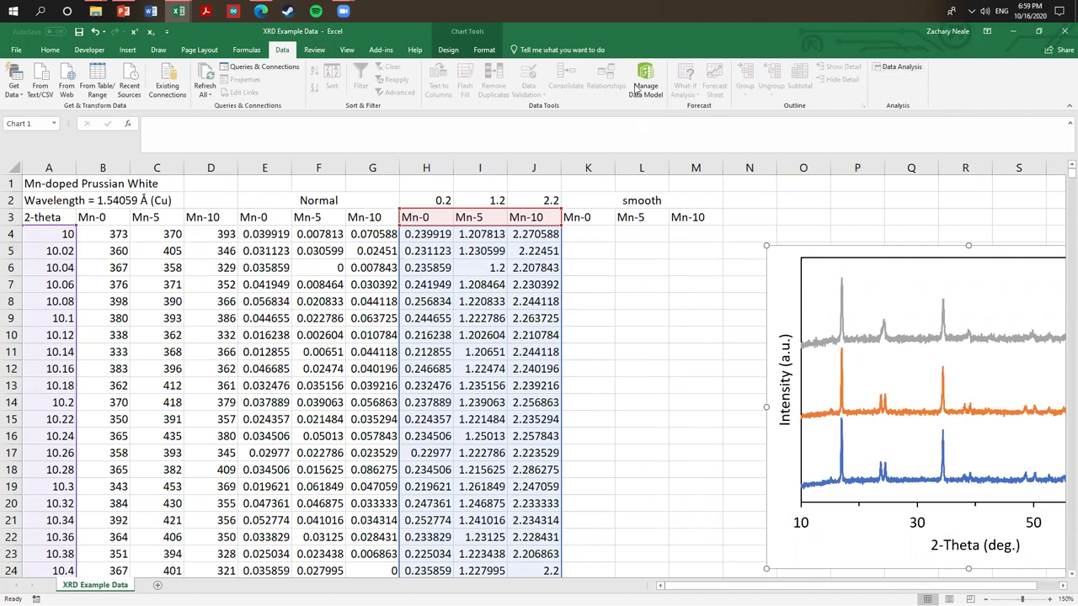
- View the Customize Ribbon page of the program options and close it without changes
click(15, 50)
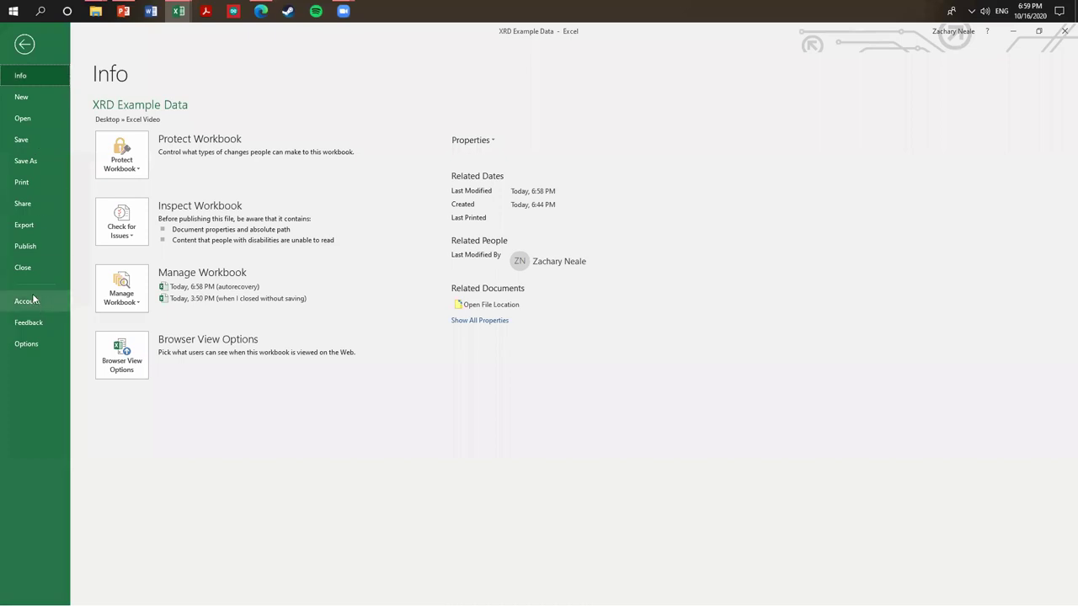
click(26, 343)
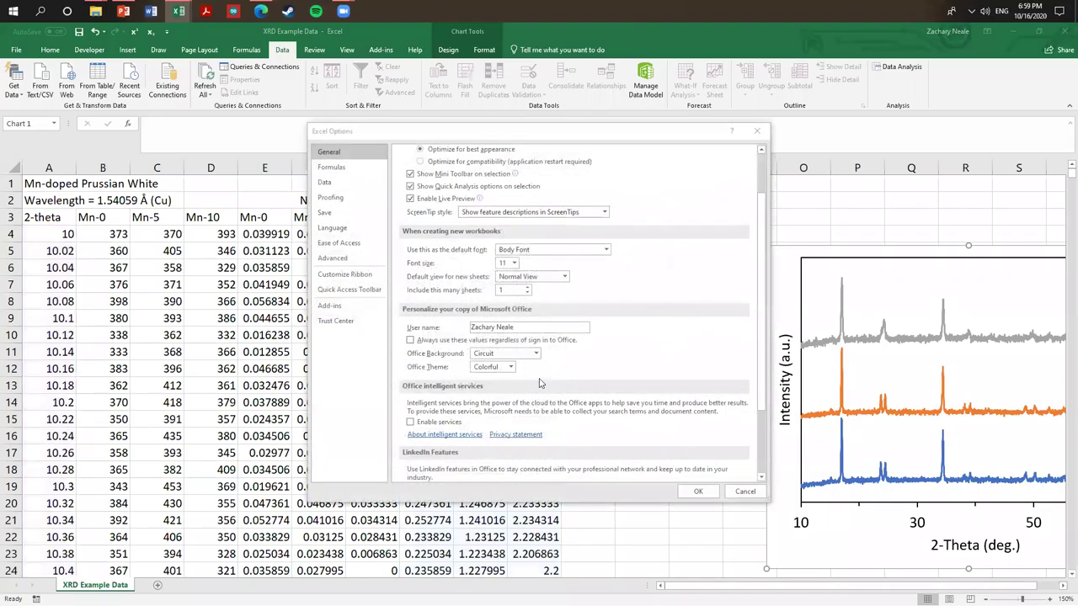
click(345, 275)
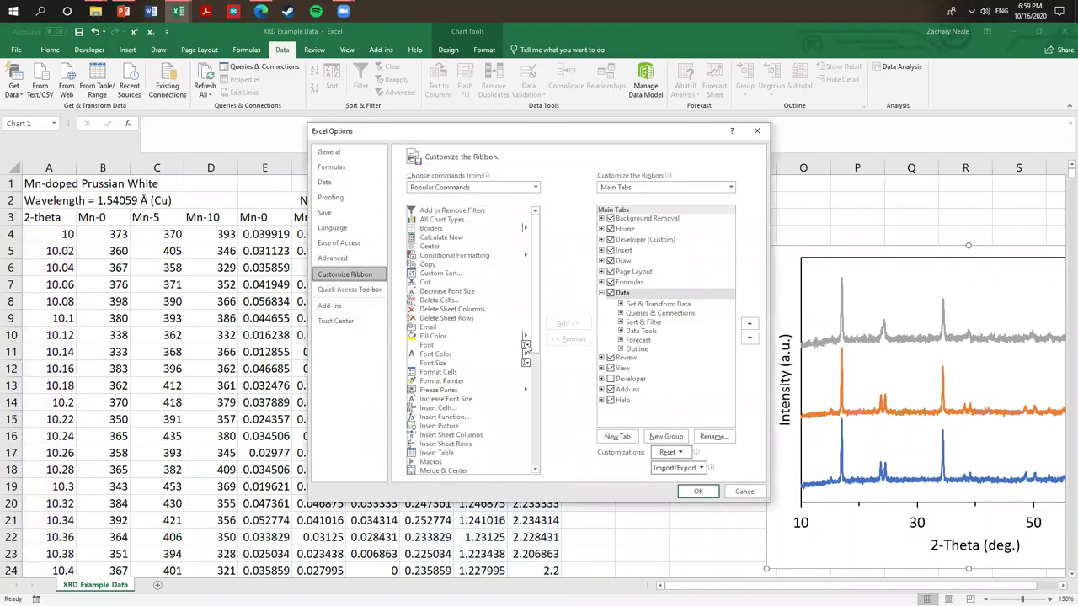
click(745, 491)
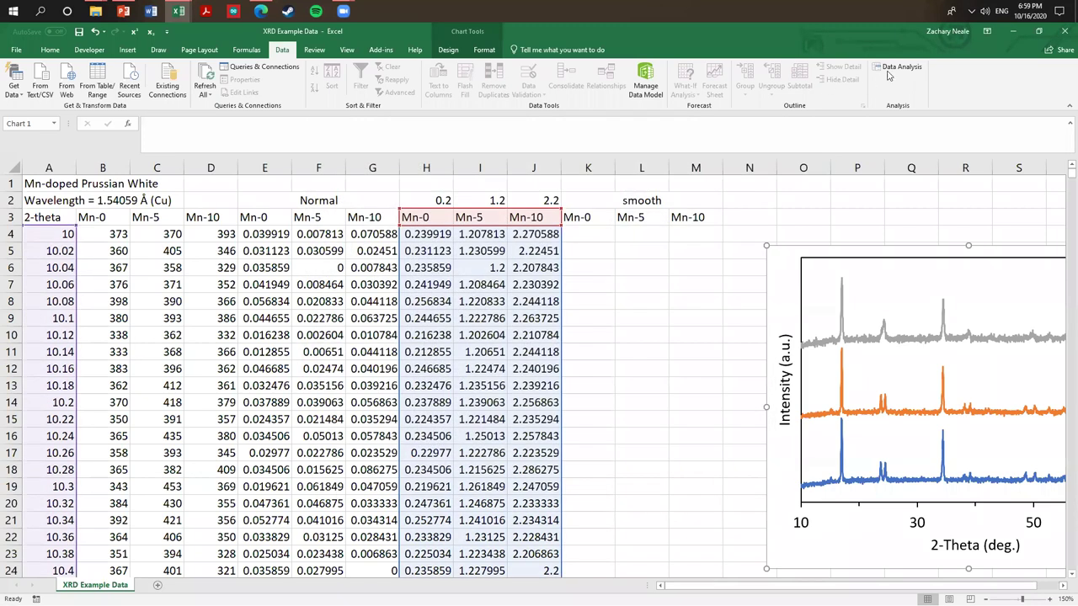
- Start the Exponential Smoothing tool from the Data Analysis tools
click(896, 71)
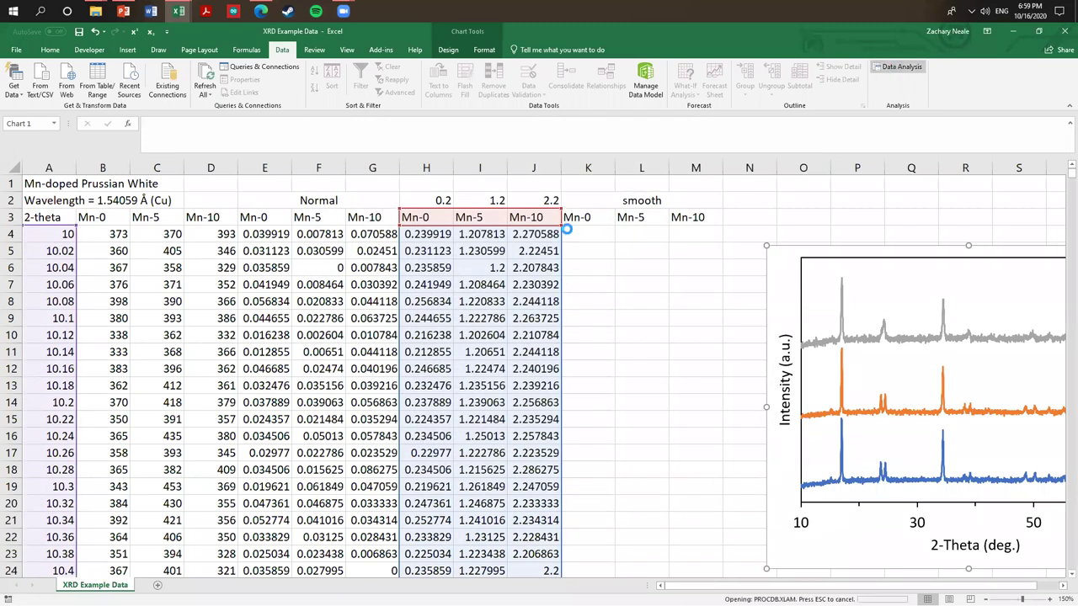
scroll(299, 303, down, 1)
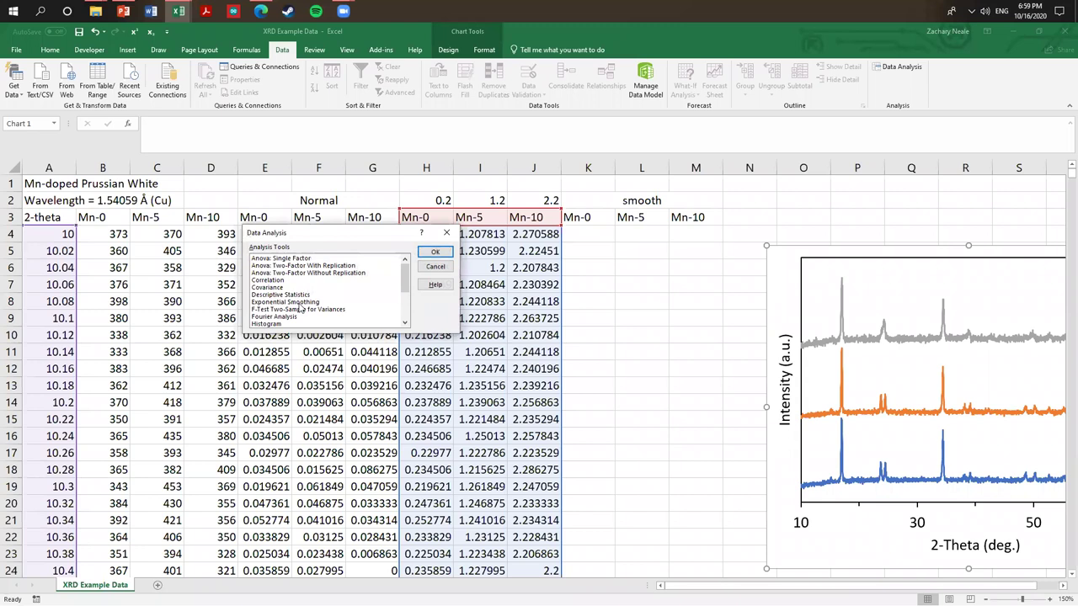
scroll(304, 295, down, 2)
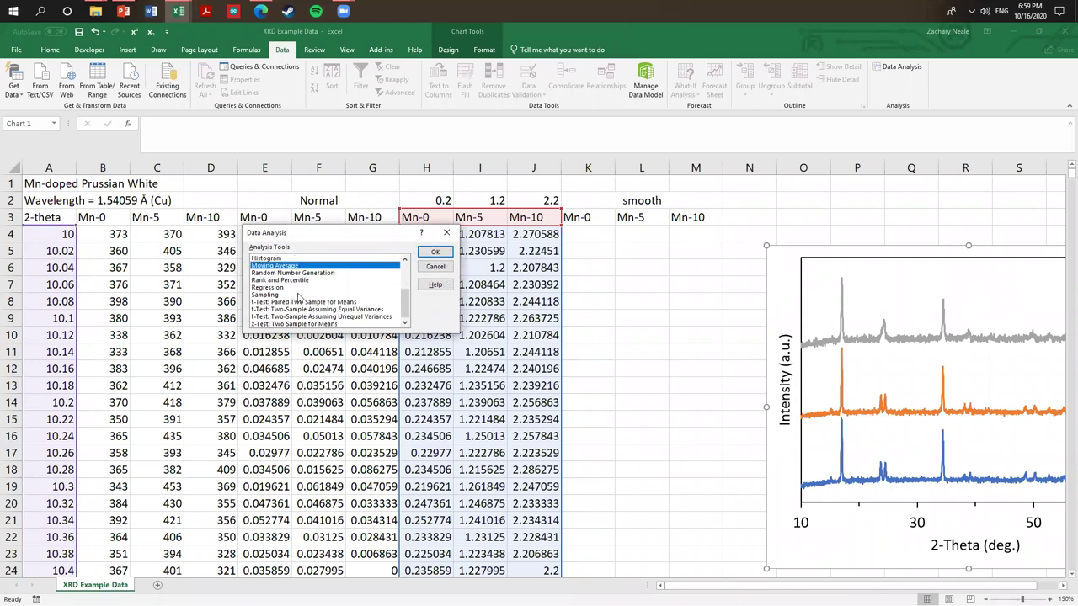
scroll(301, 296, up, 3)
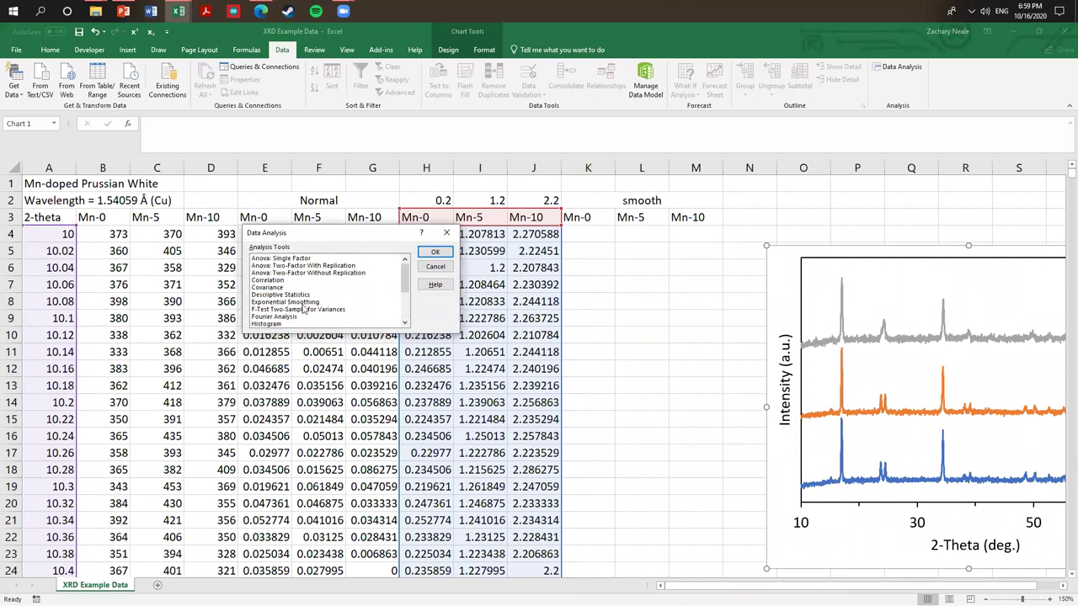
click(299, 303)
click(434, 253)
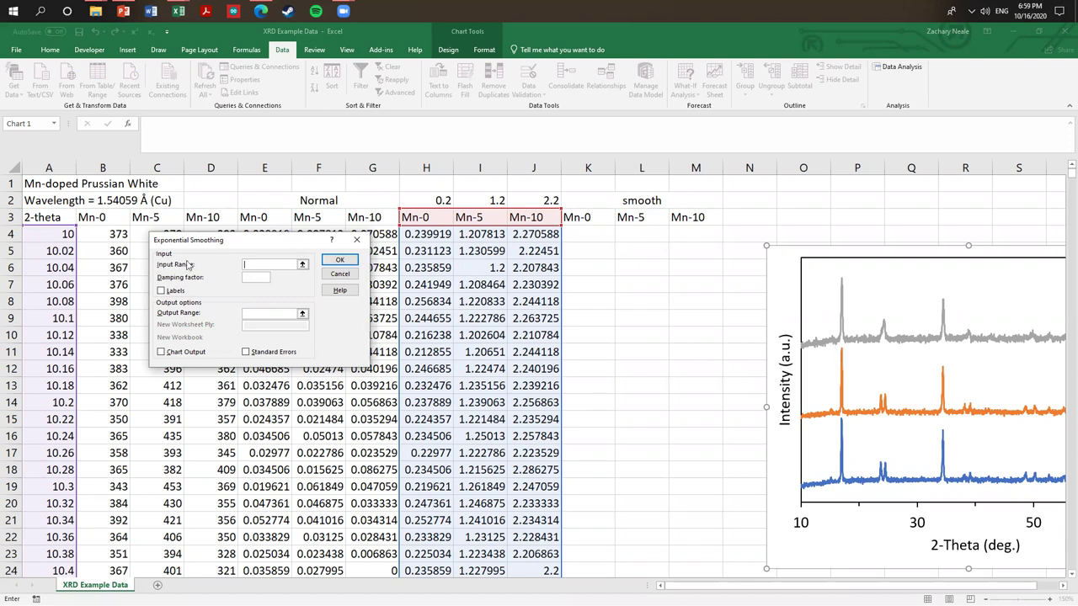
- Set the exponential smoothing input range to the offset Mn-0 data, H4:H3004
click(430, 237)
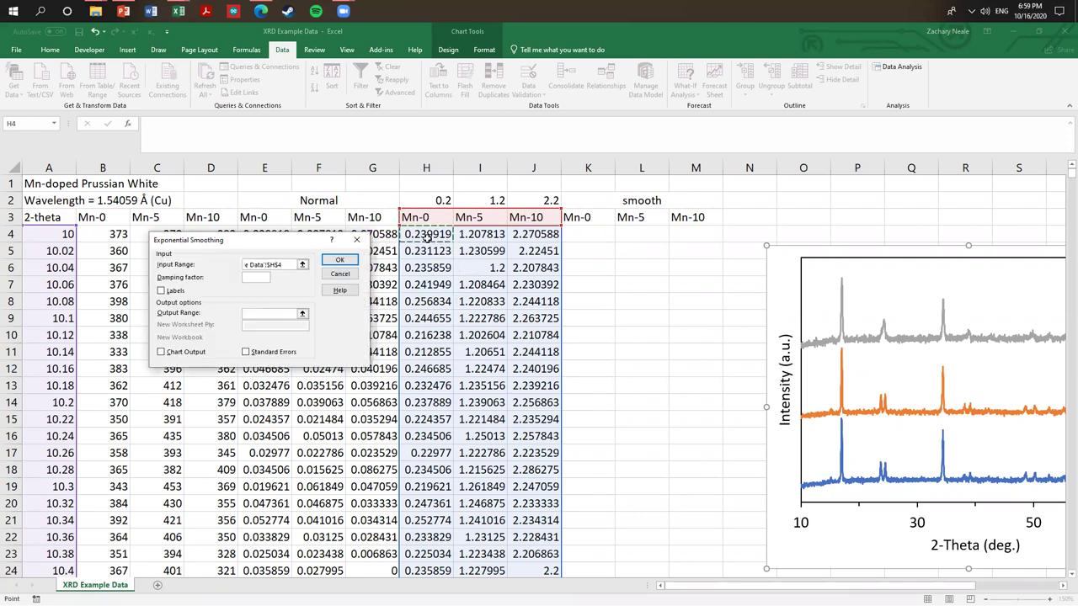
drag(431, 238, 433, 323)
drag(420, 233, 431, 357)
drag(1064, 180, 1068, 564)
shift+click(414, 548)
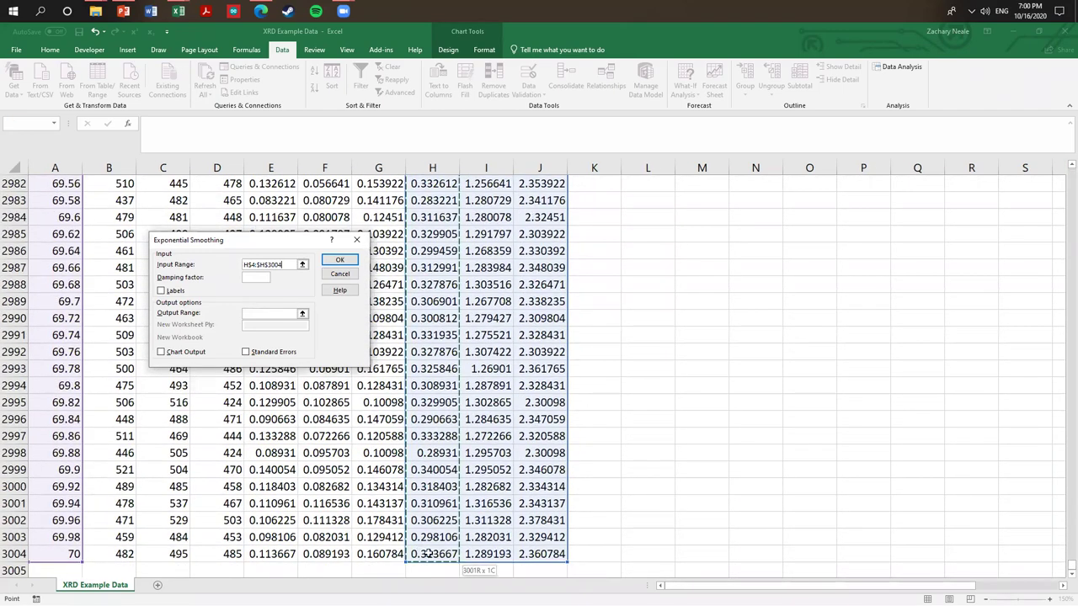
- Run exponential smoothing with a damping factor of 0.9 and output range K4:K3004 in the smooth Mn-0 column
click(251, 279)
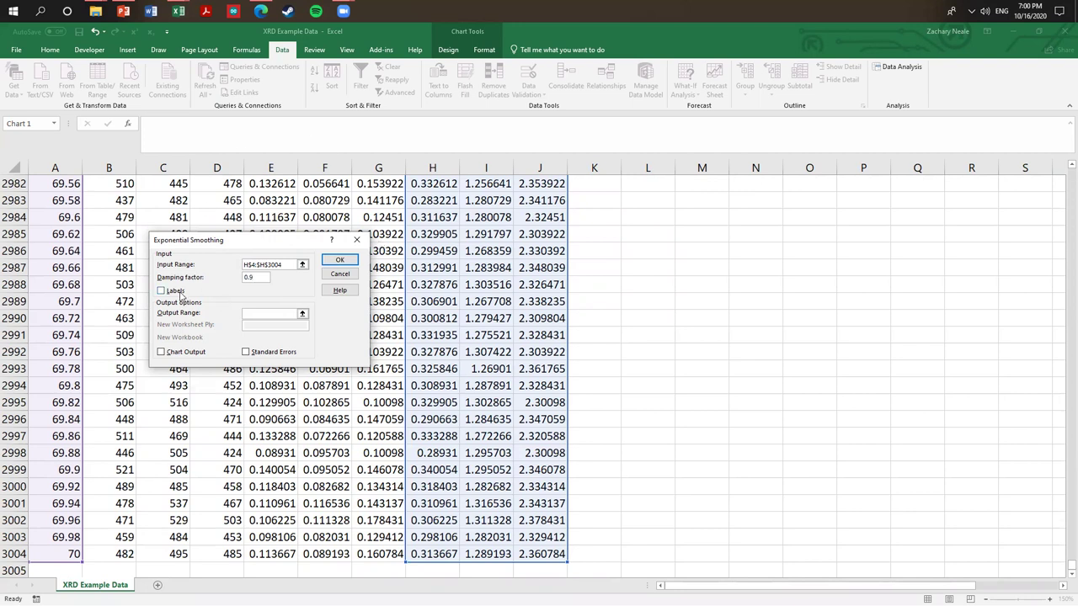
click(284, 314)
click(593, 554)
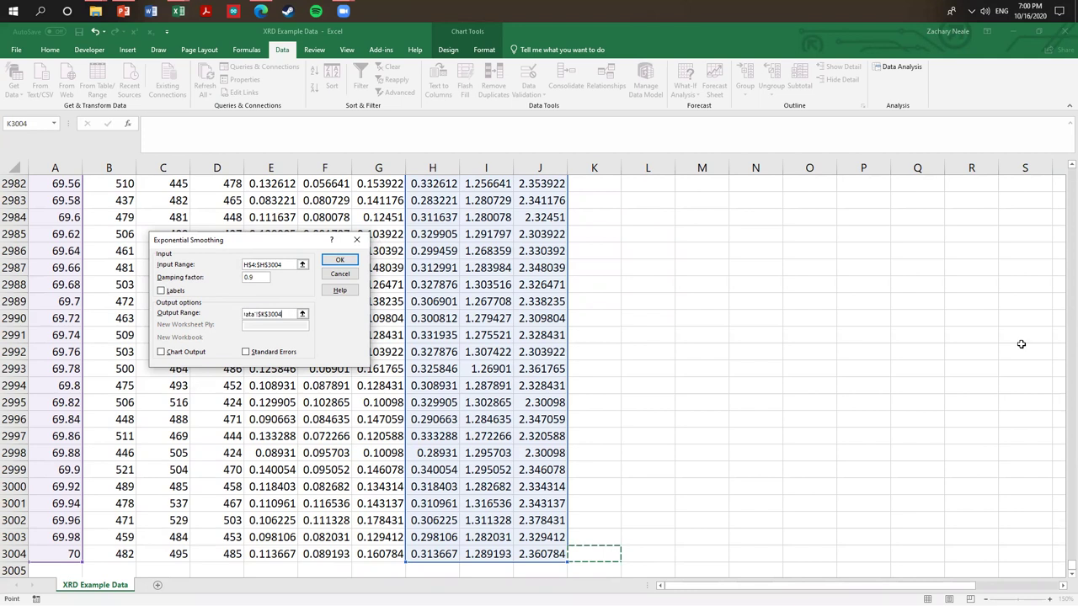
drag(1073, 565, 1073, 172)
shift+click(594, 234)
click(342, 261)
- Examine the smoothing formulas in the first cells of the smooth Mn-0 column, K4 to K6
drag(648, 236, 649, 370)
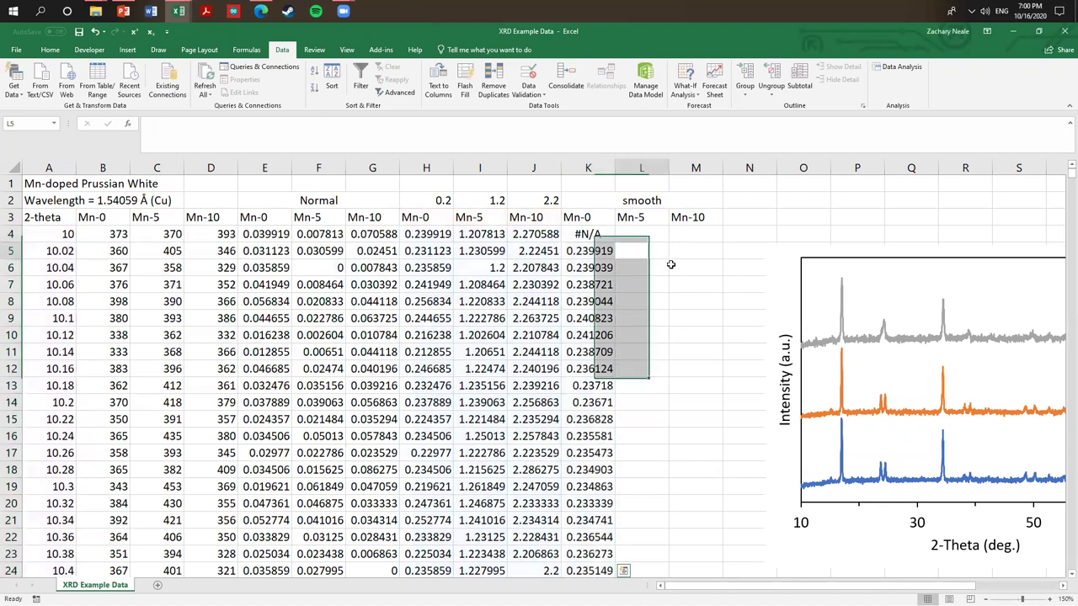
click(662, 263)
click(605, 234)
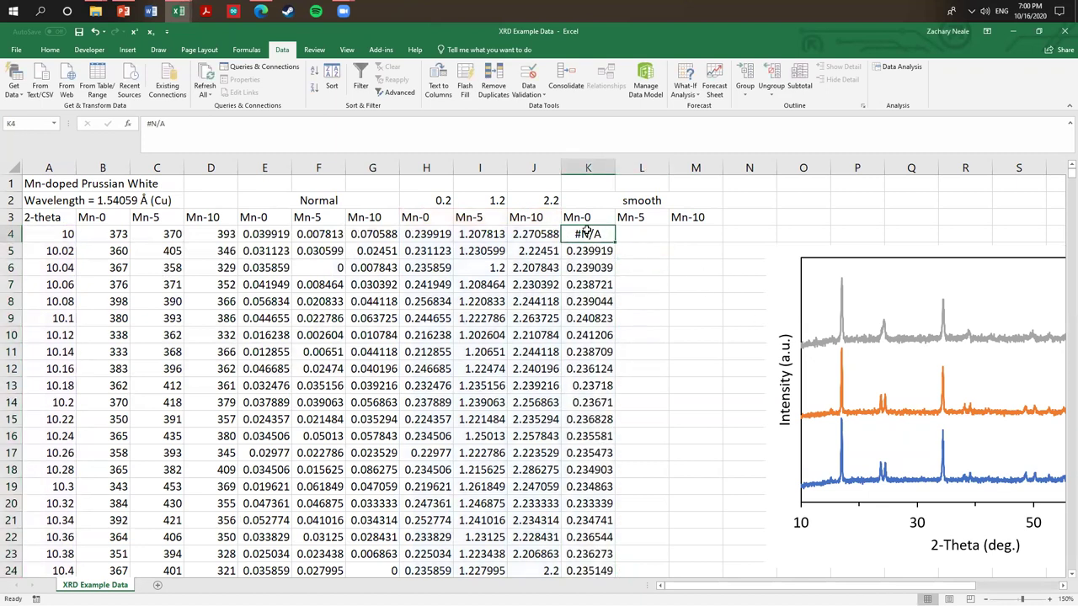
click(587, 249)
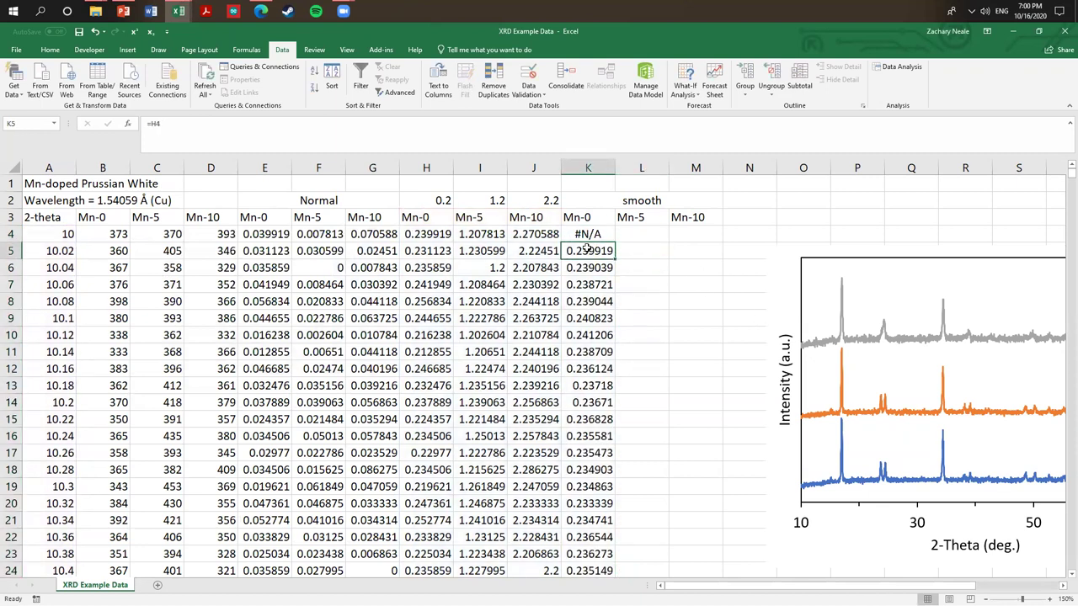
click(613, 136)
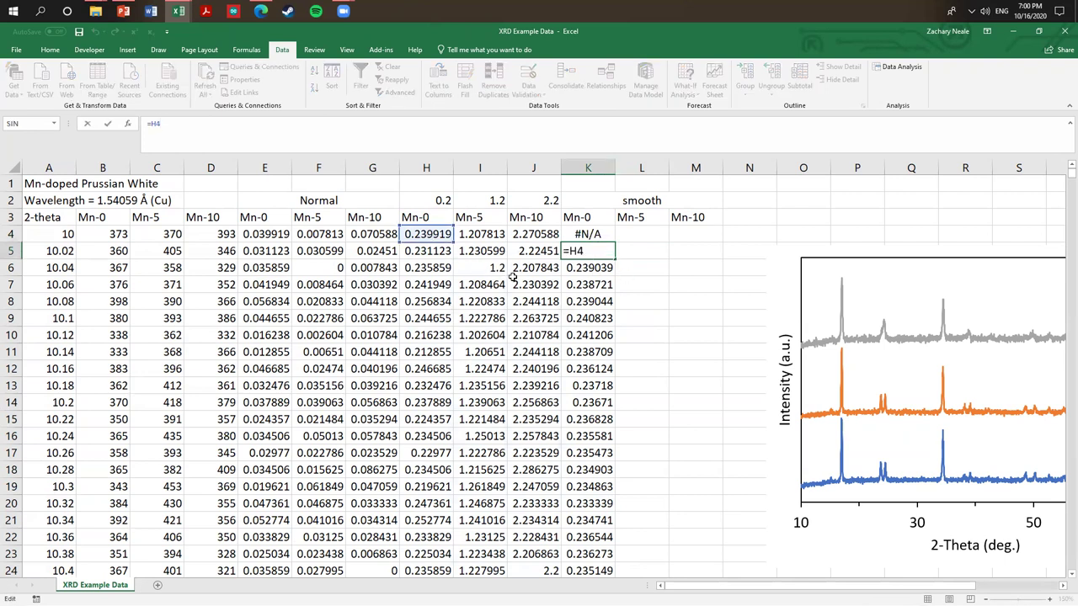
key(Return)
text(=0.1*H5+0.9*K5)
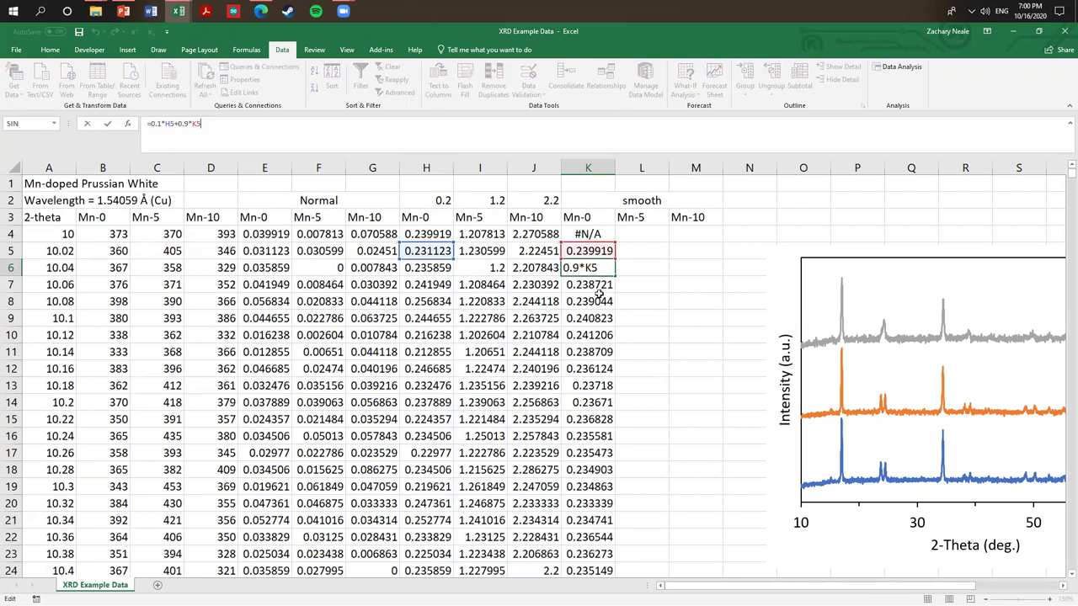
key(ctrl+Return)
- Extend the smoothing formulas from K4:K6 to the smooth Mn-5 and Mn-10 columns and fill them down the full data length
key(shift+Up)
key(shift+Up)
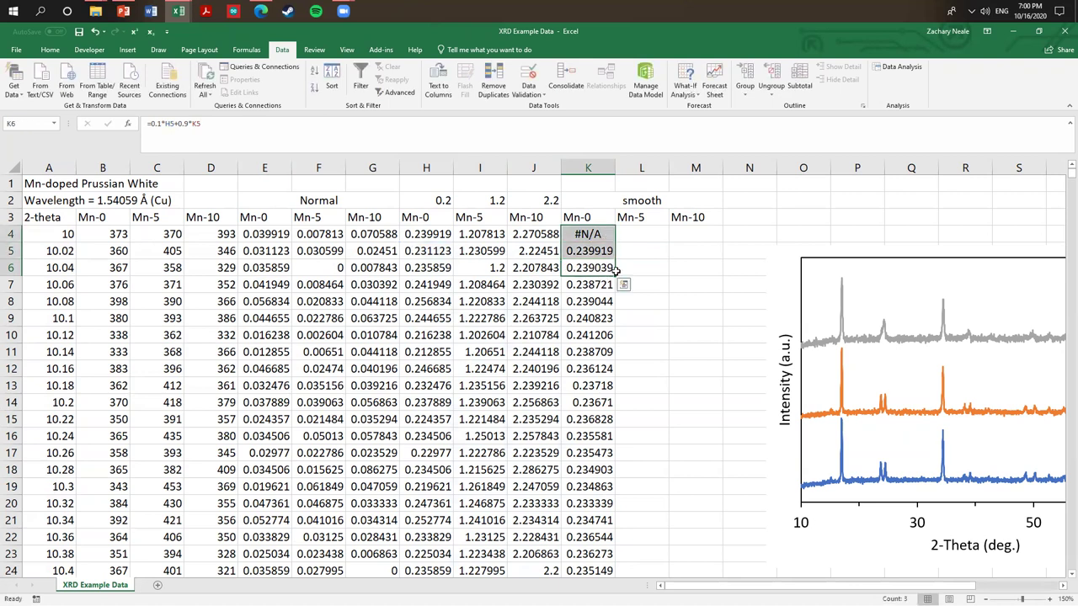
drag(615, 276, 716, 272)
click(696, 335)
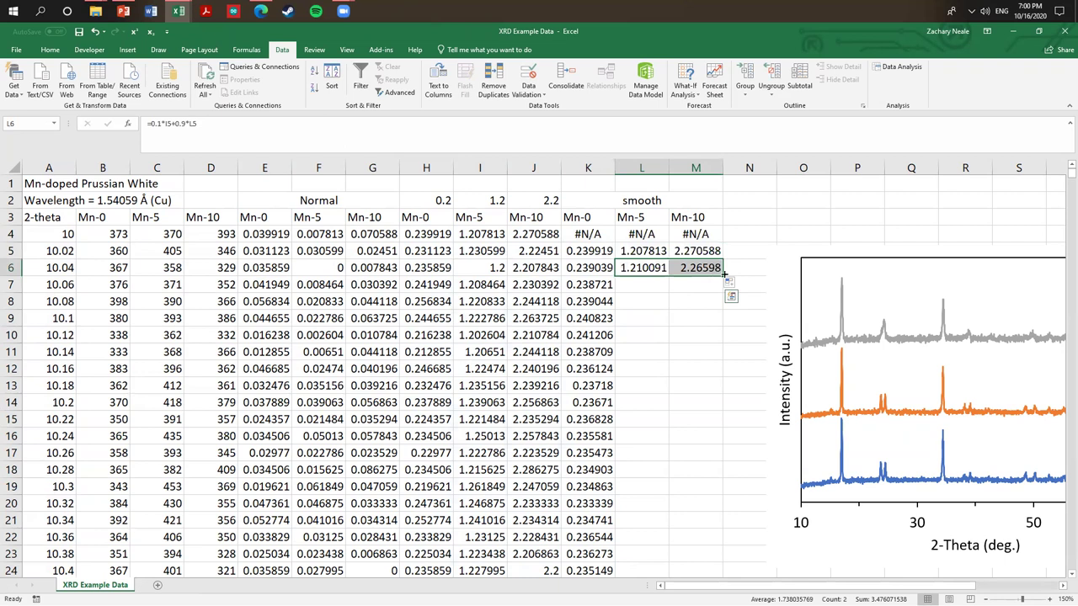
double_click(725, 274)
- Try plotting the smooth columns K:M in the chart and return its source to the offset columns H:J
click(818, 295)
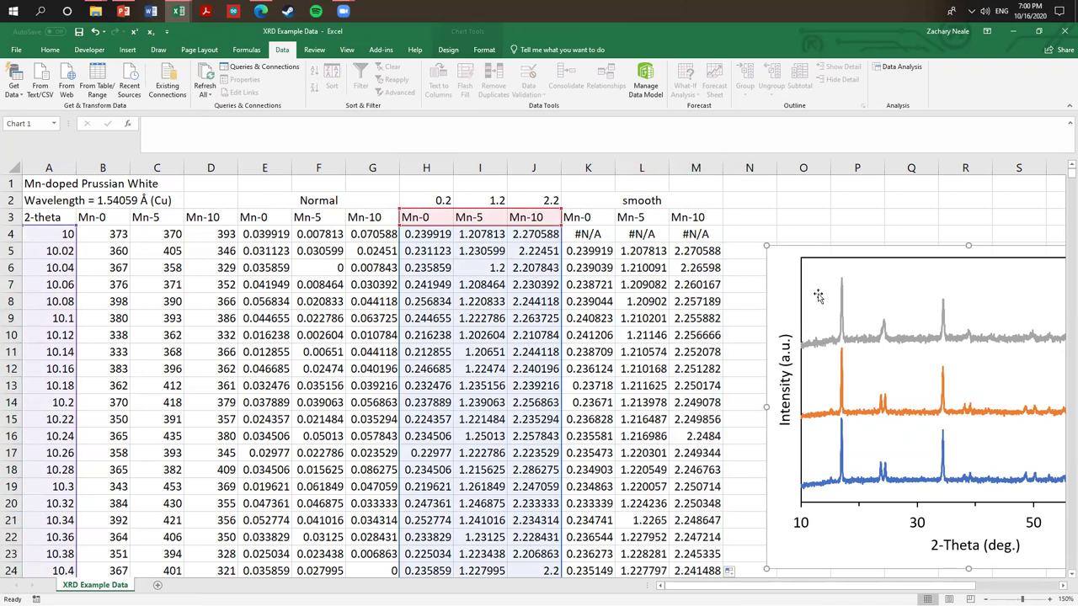
drag(562, 252, 714, 266)
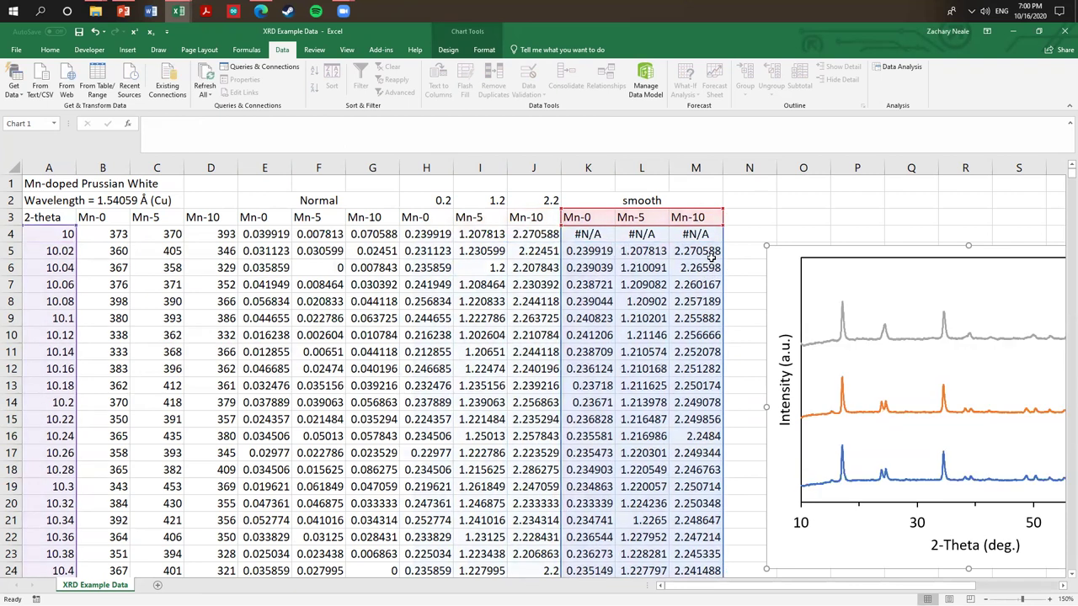
drag(794, 277, 70, 221)
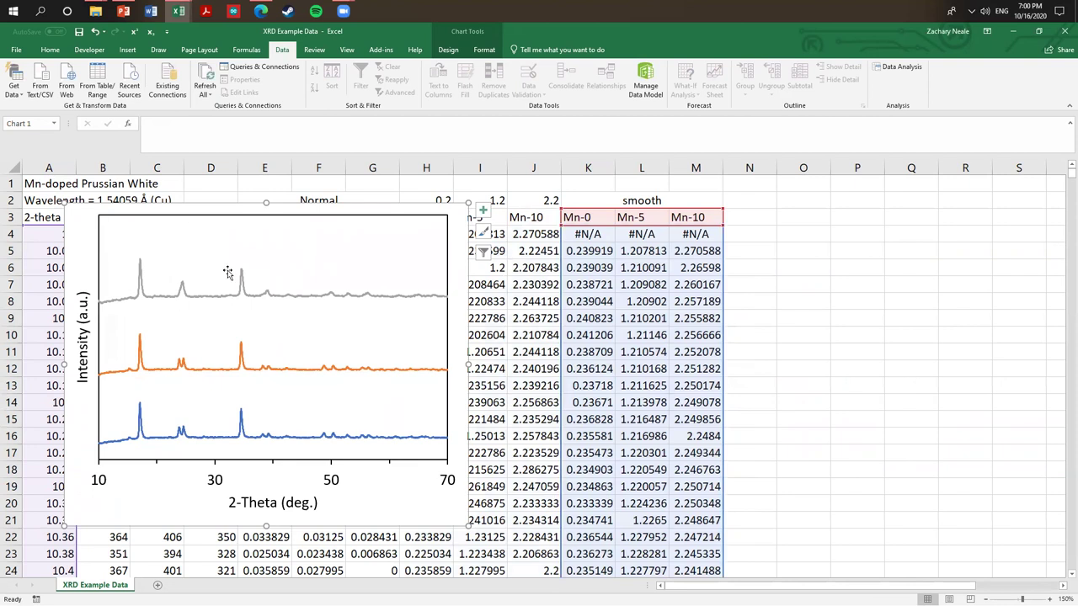
drag(723, 321, 700, 324)
click(760, 331)
drag(349, 527, 395, 516)
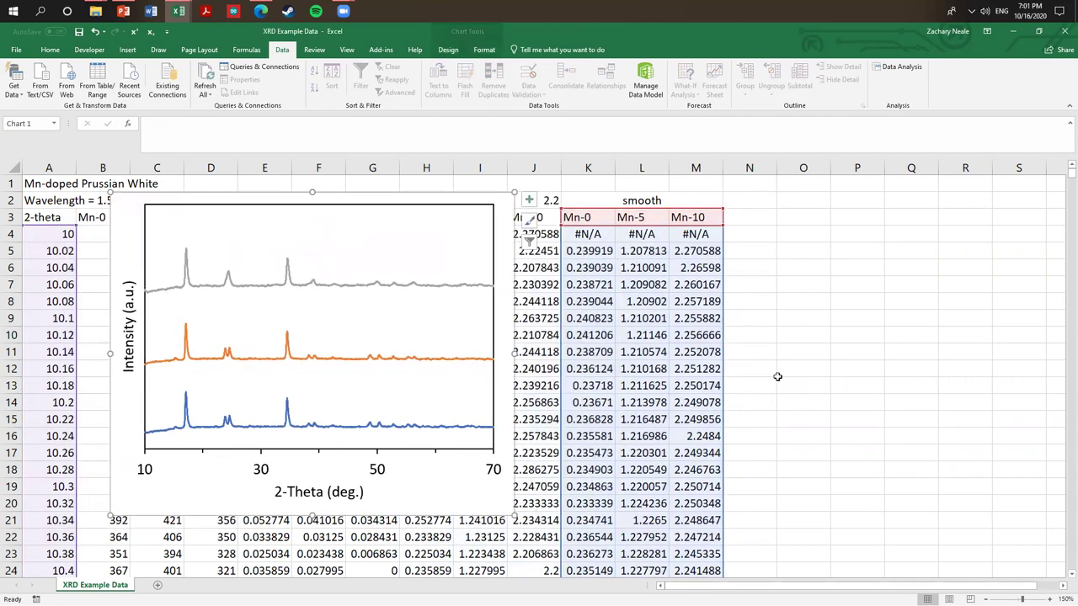
key(ctrl+z)
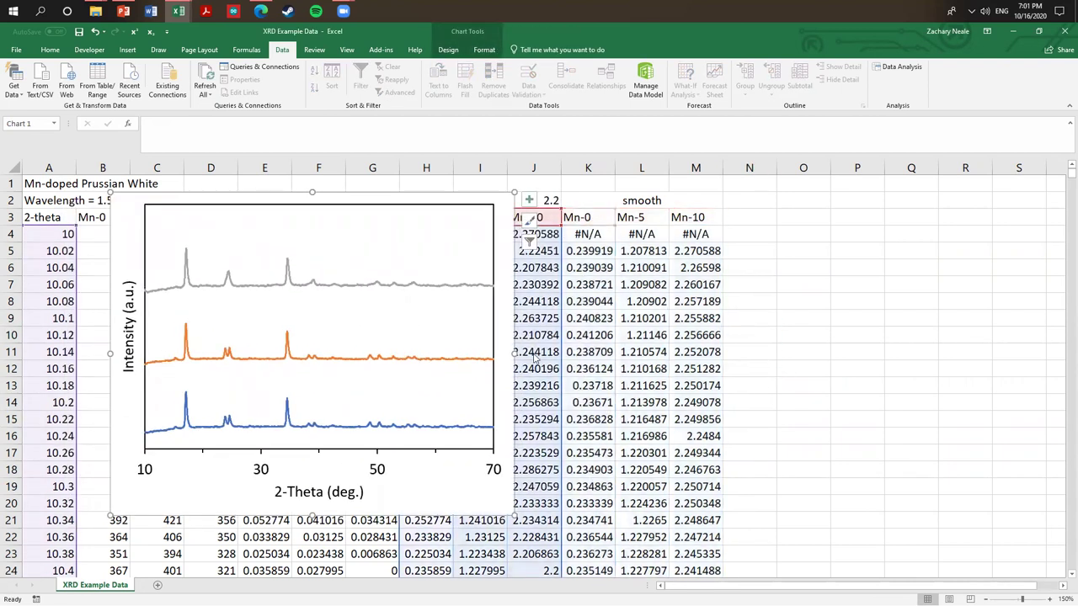
- Move the chart over columns F to M, just below the row 2 headings, and deselect it
click(707, 301)
click(603, 265)
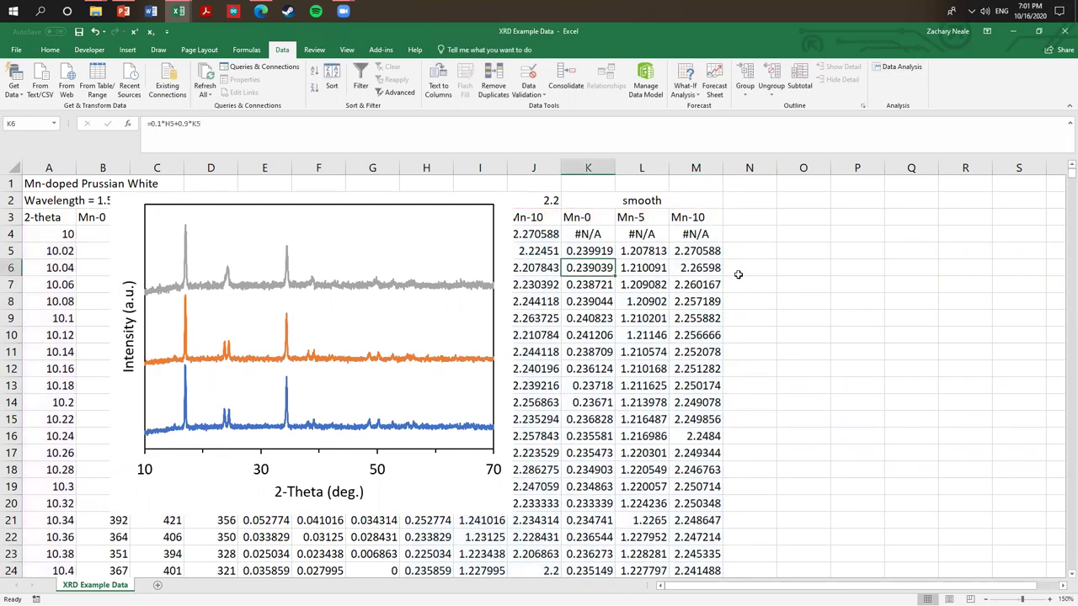
drag(441, 508, 652, 529)
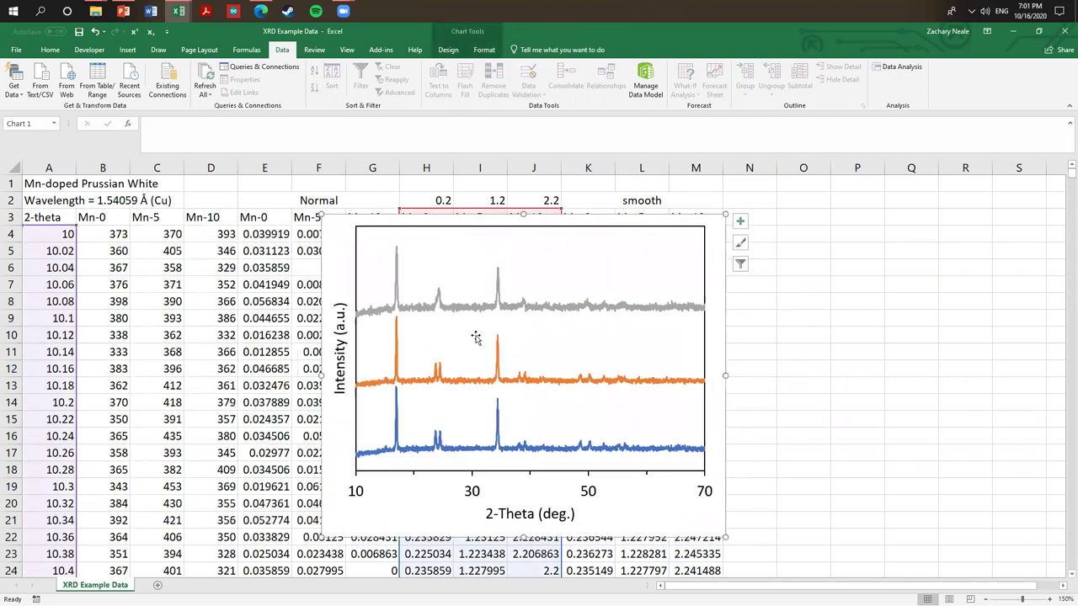
click(832, 271)
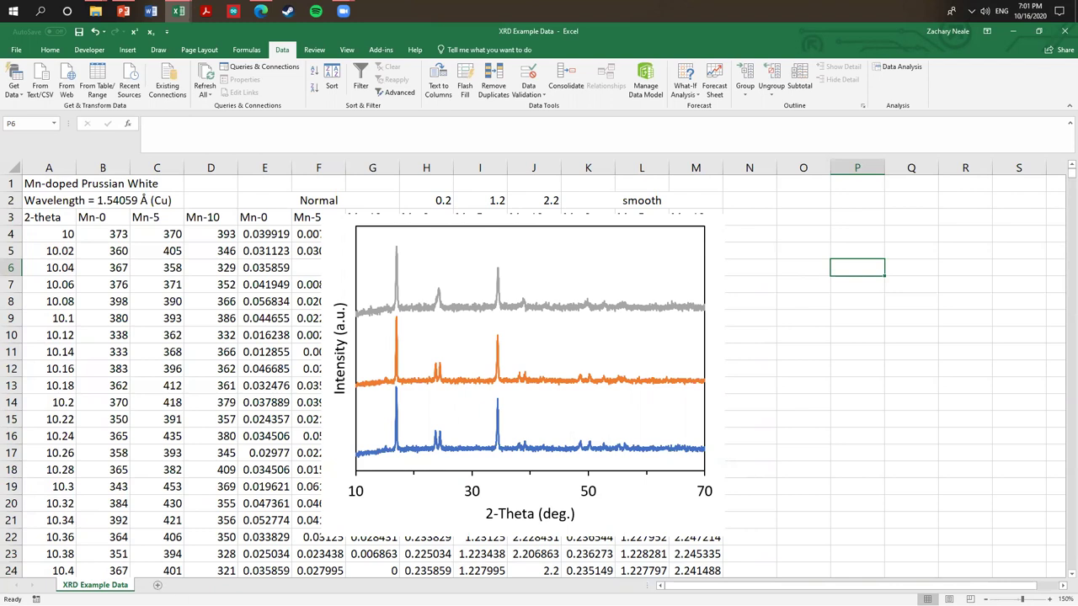
- Add a new blank worksheet to the workbook and select its cell A1
click(757, 304)
click(750, 212)
click(751, 180)
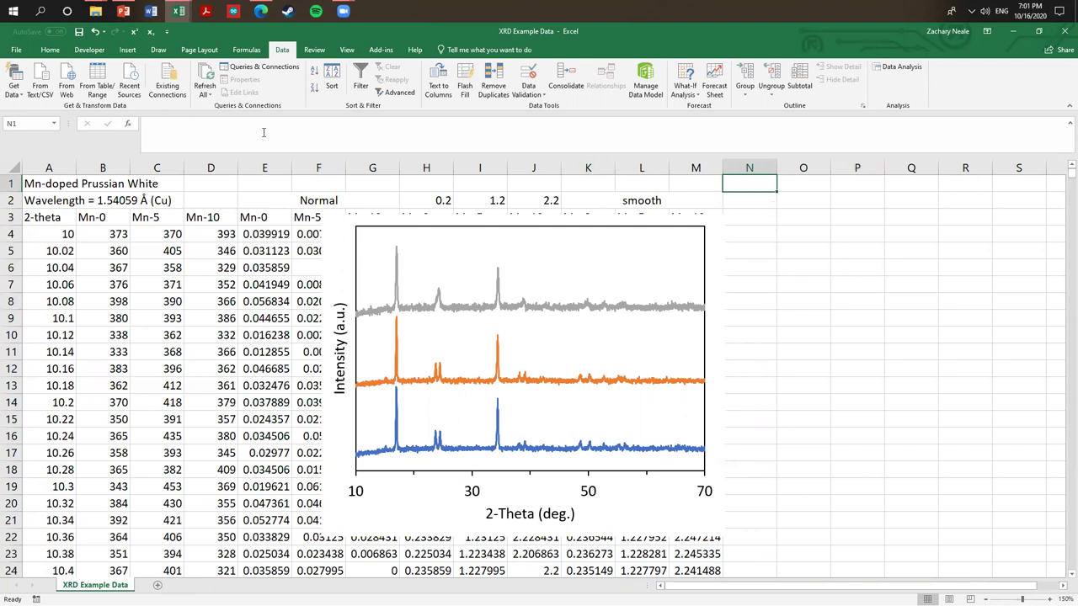
click(49, 50)
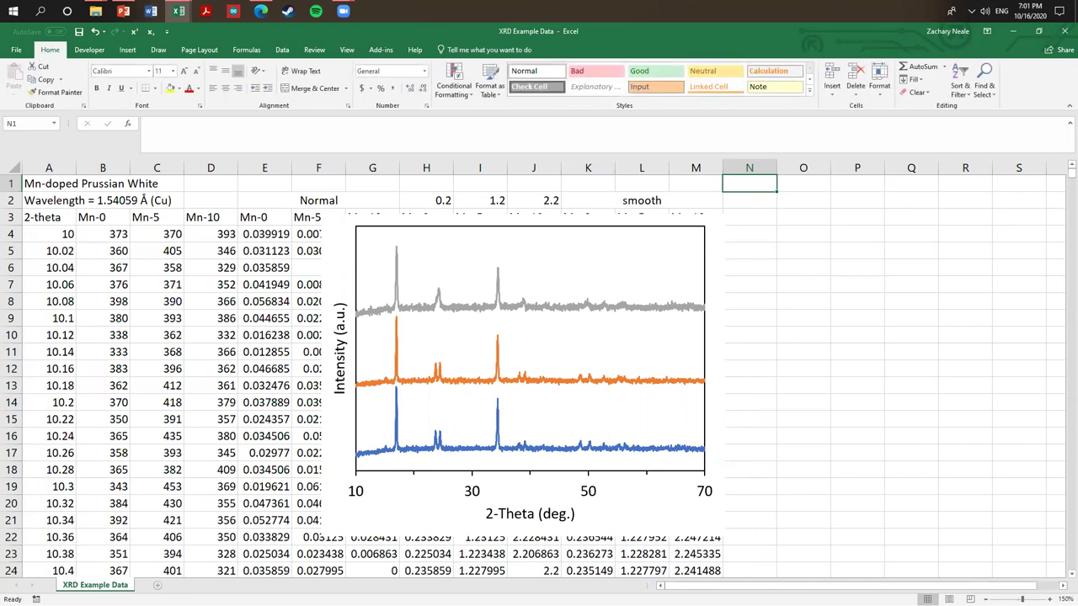
click(157, 586)
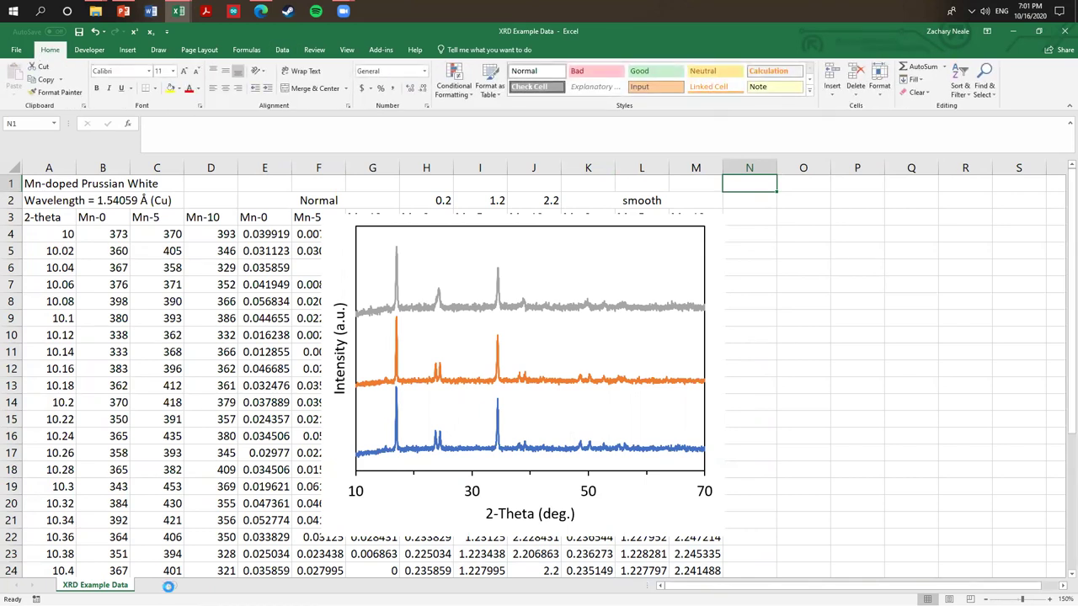
click(113, 242)
click(101, 191)
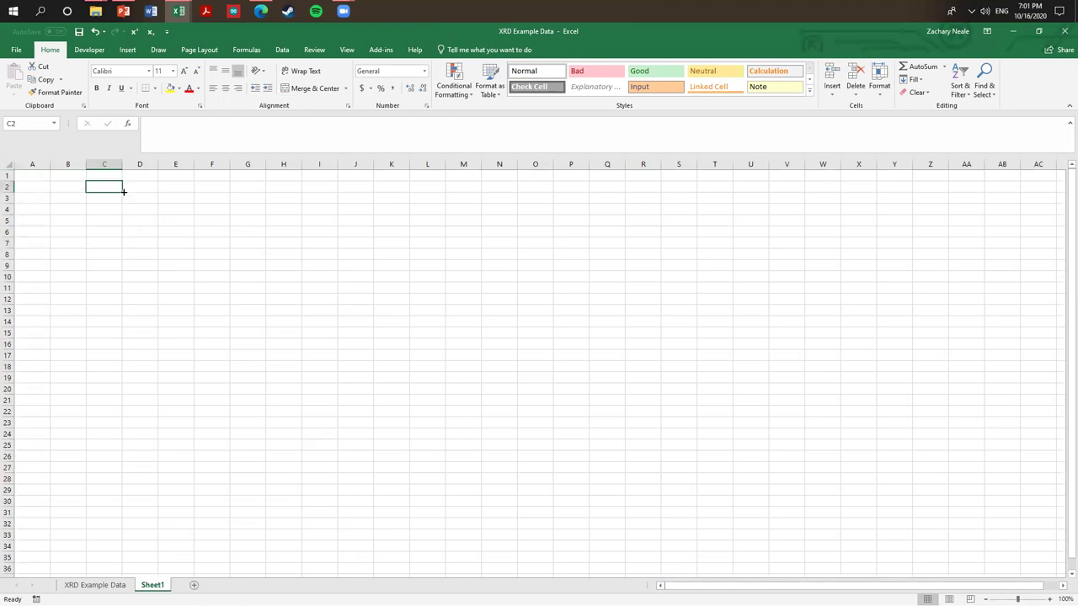
drag(59, 176, 41, 176)
click(32, 175)
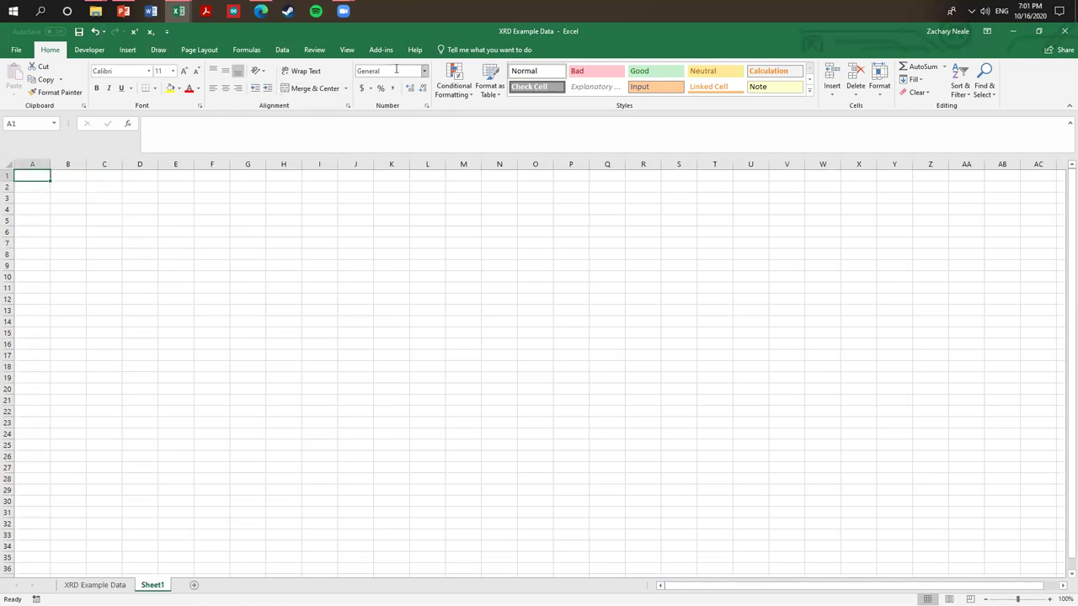
- Look at the Developer entry in the Customize Ribbon options and at the Visual Basic editor without changing anything
click(89, 50)
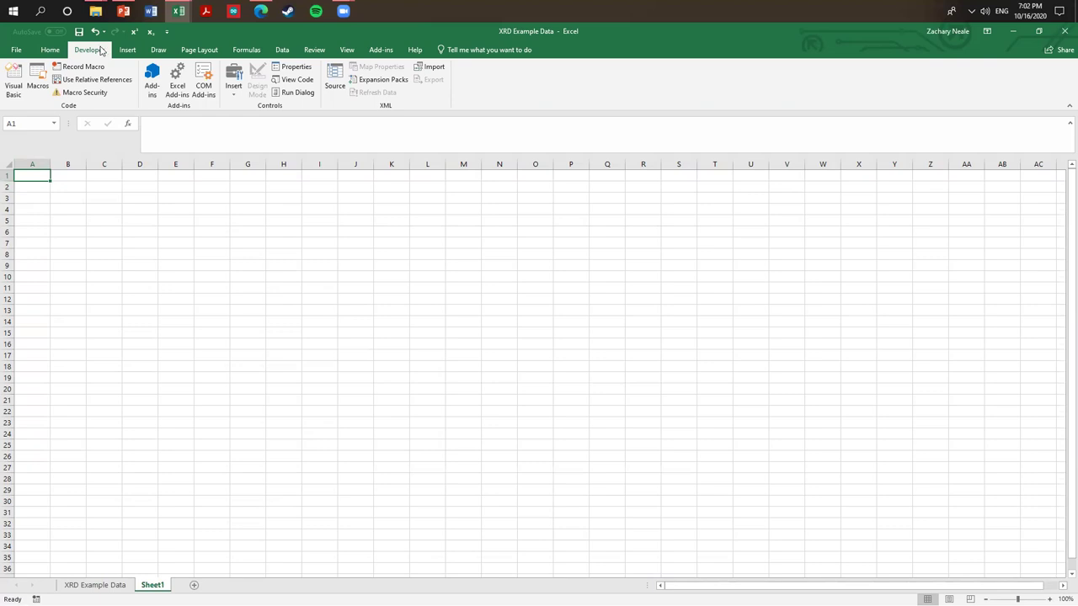
click(16, 50)
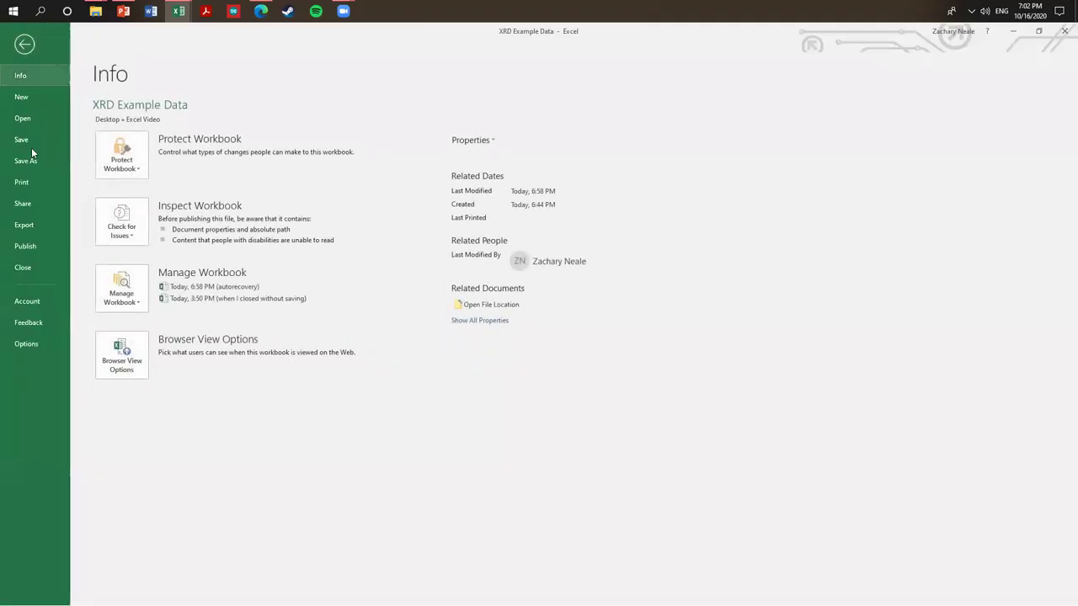
click(41, 345)
click(344, 275)
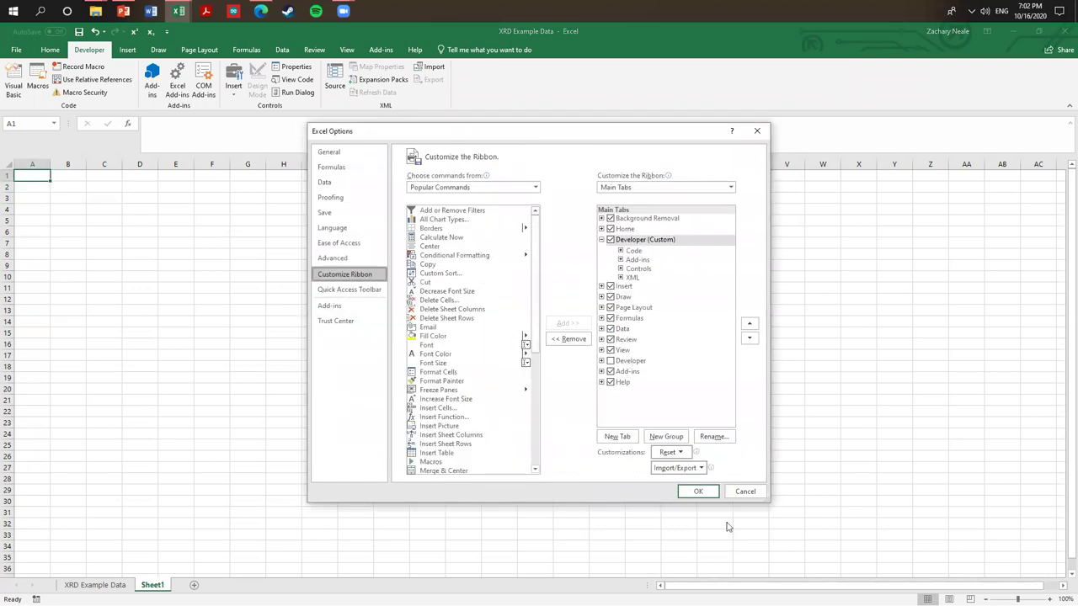
click(745, 491)
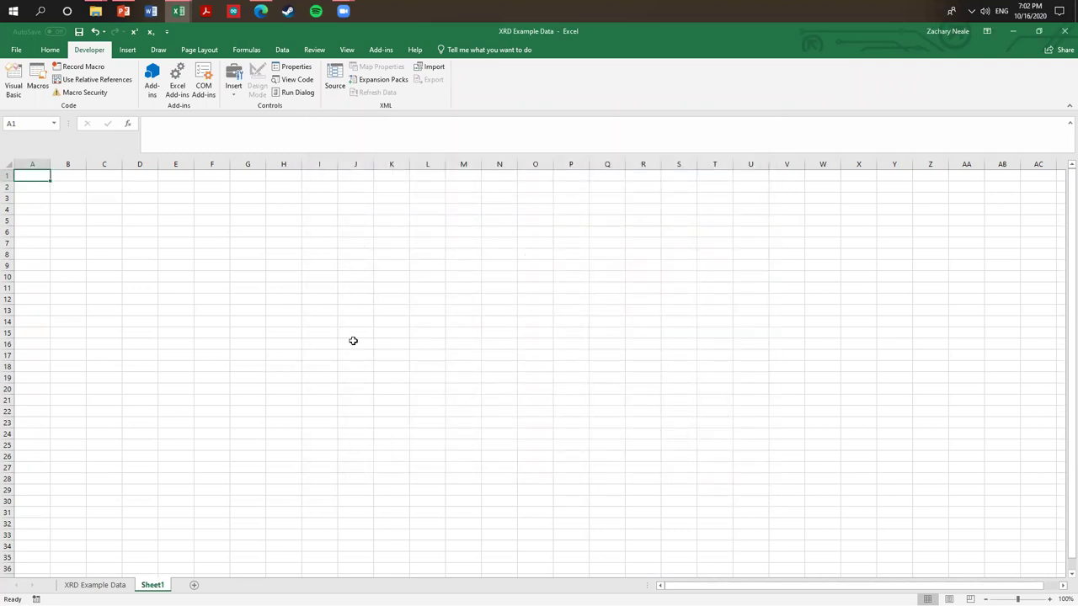
click(17, 95)
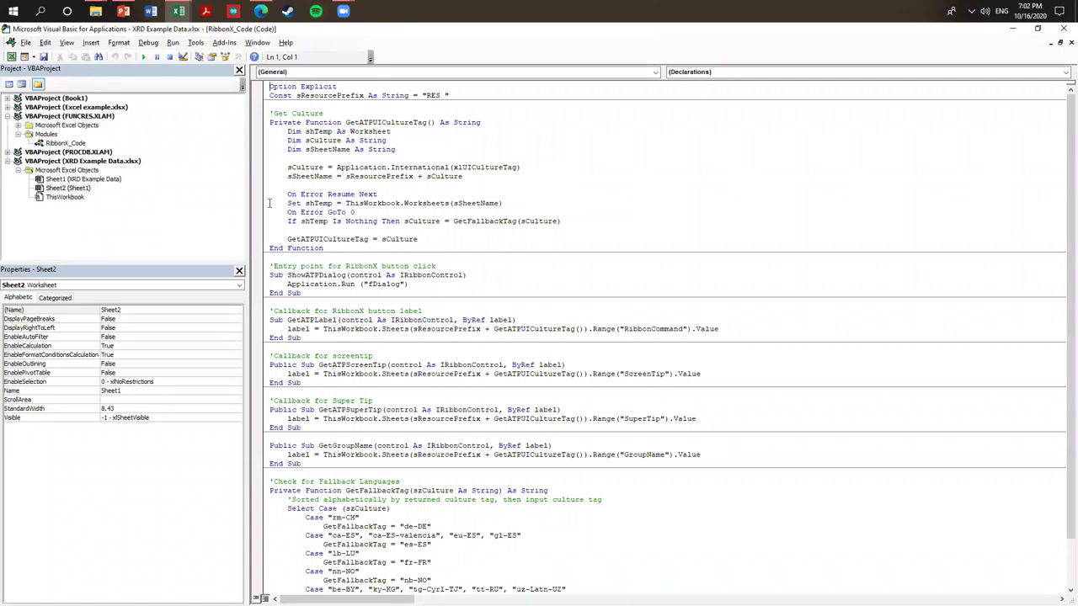
click(1013, 32)
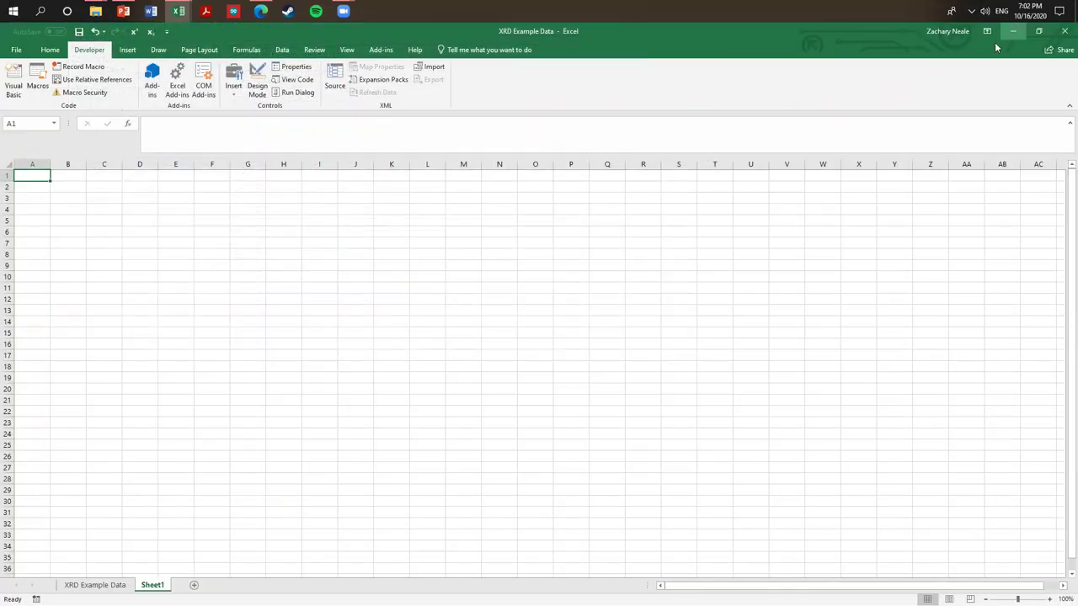
- Enter the column headers x in A1 and y in B1 of Sheet1
click(127, 203)
click(34, 173)
text(x)
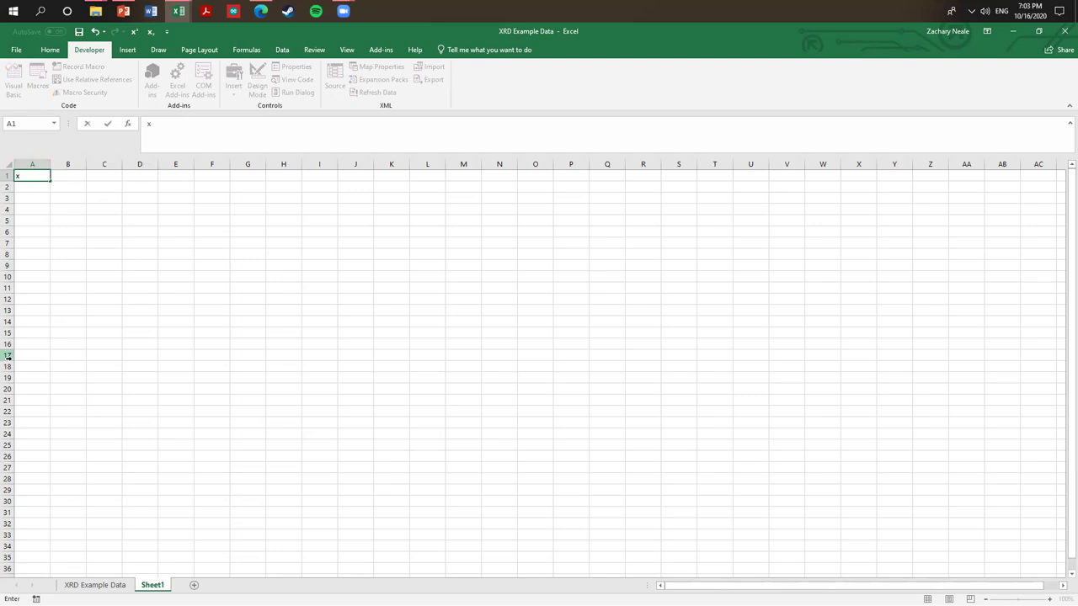
key(Tab)
text(y)
key(Return)
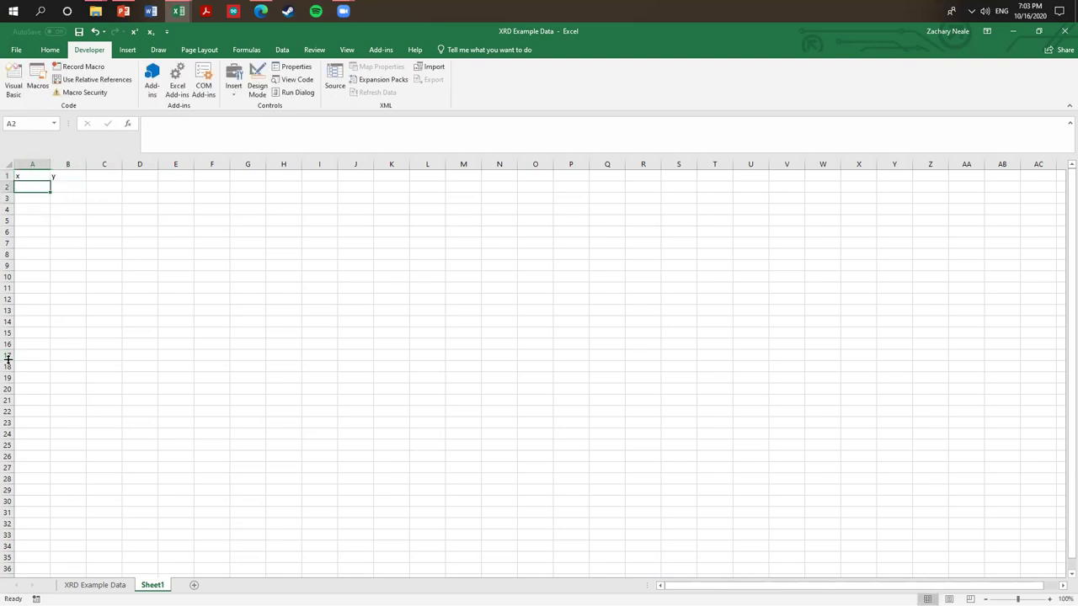
- Fill the x column from A2 to A22 with the series 0 to 20 in increments of 1
text(1)
key(Return)
click(34, 174)
key(Down)
text(0)
key(Return)
text(1)
key(Return)
drag(46, 187, 25, 414)
click(70, 366)
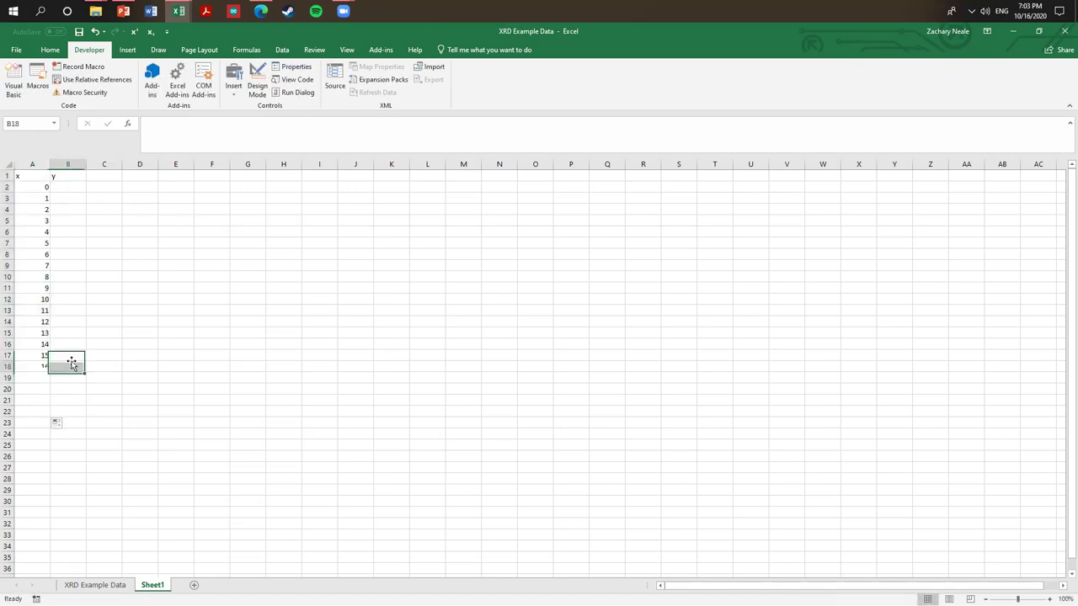
- Start recording a macro named Macro1, stored in this workbook, with cell B2 selected
click(54, 188)
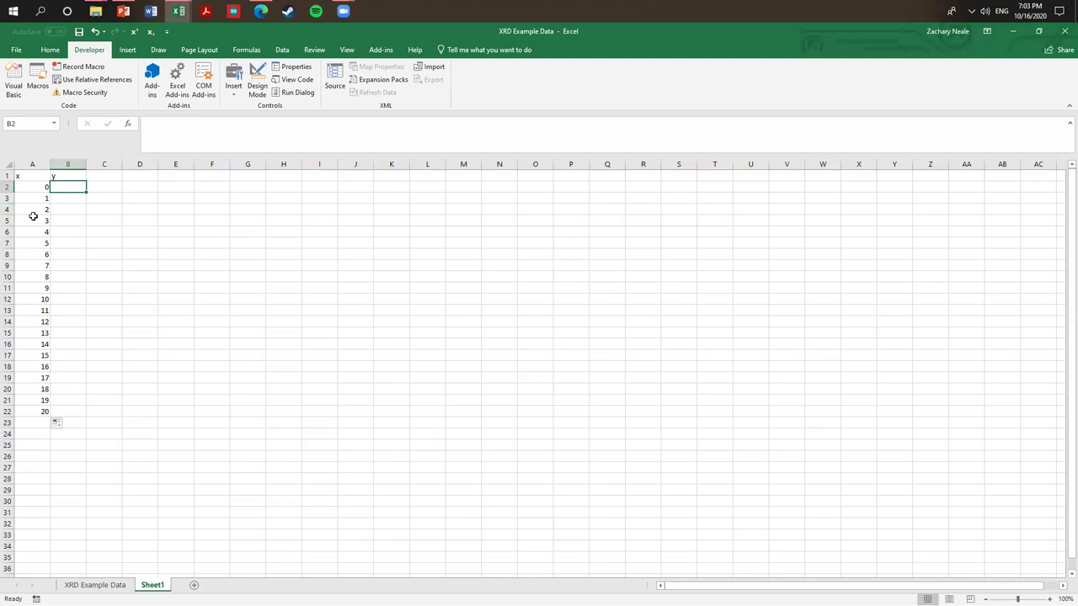
click(99, 301)
click(71, 197)
click(93, 70)
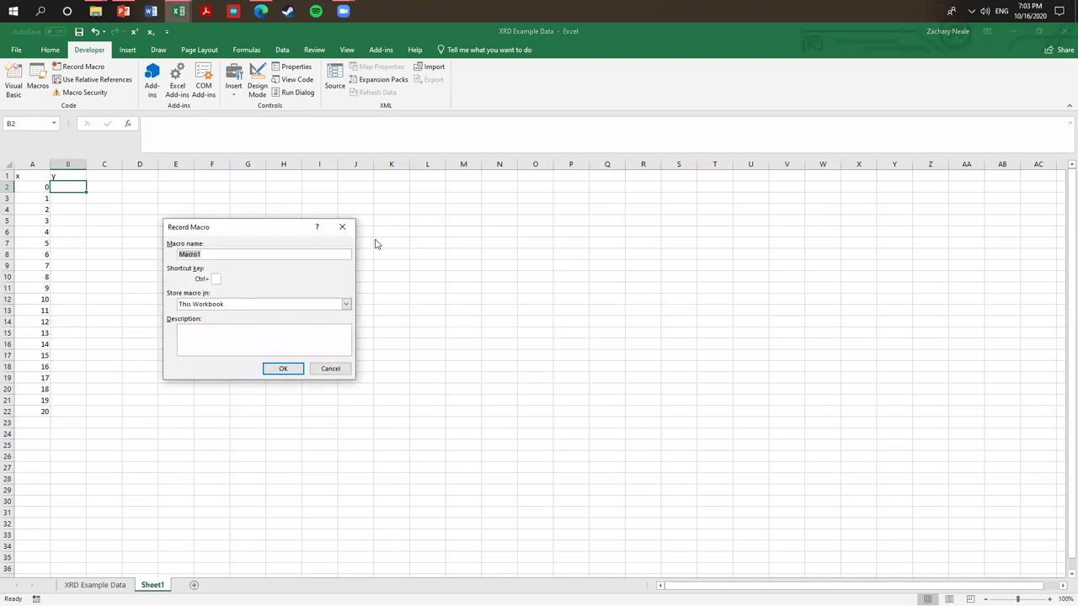
click(283, 371)
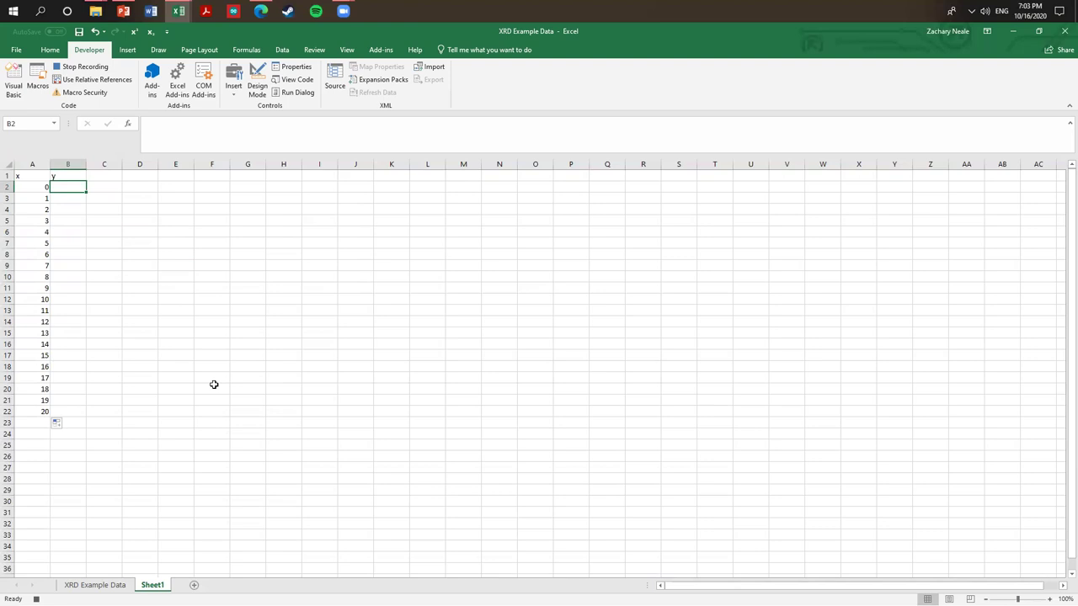
- Enter the formula =A2*2 in cell B2 while the macro is recording
text(=)
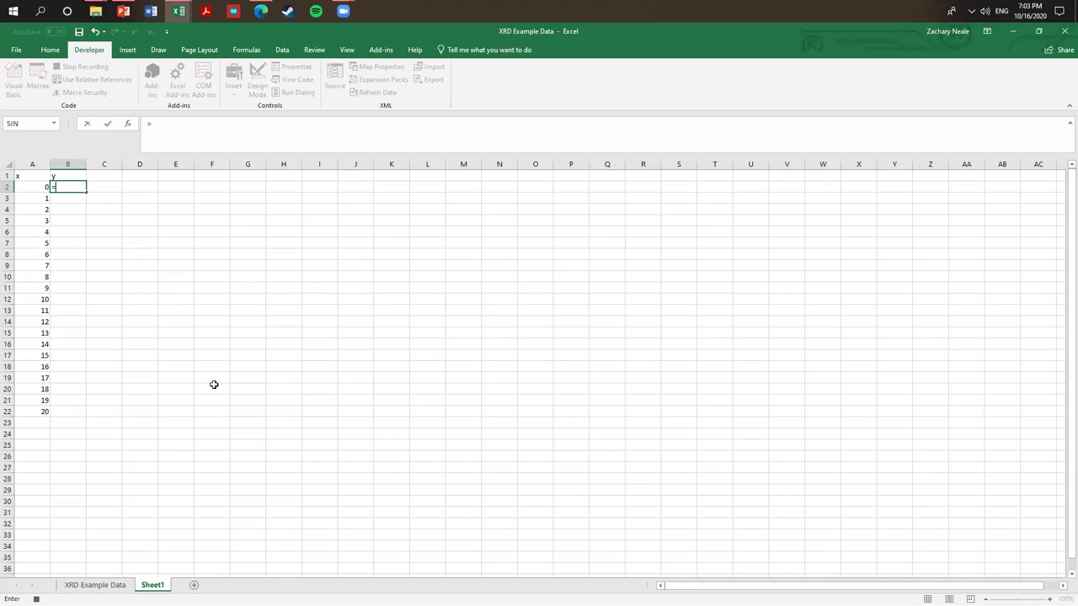
click(36, 191)
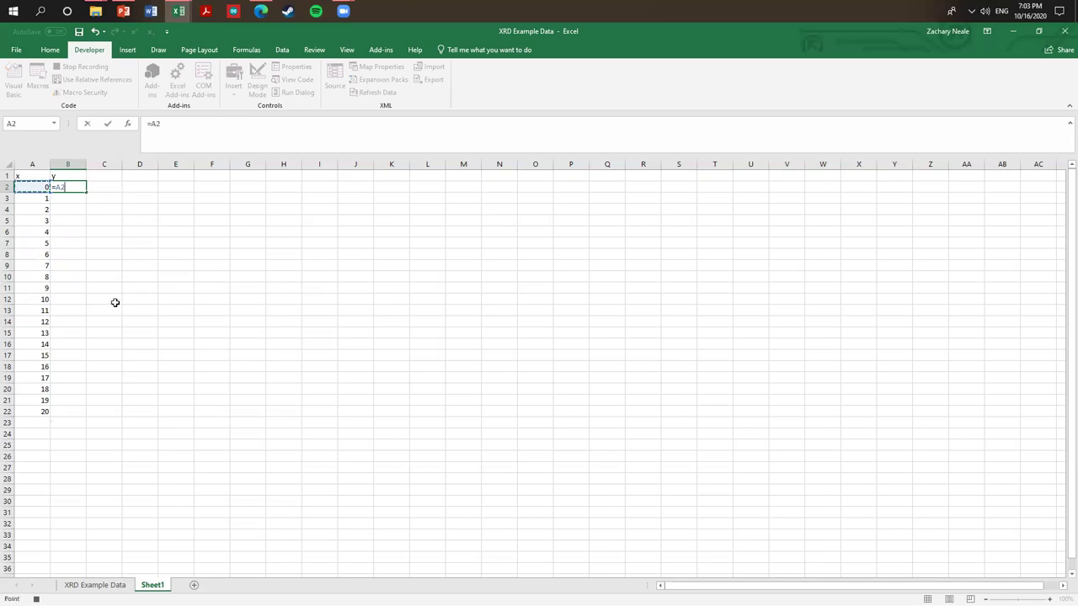
text(*)
key(Return)
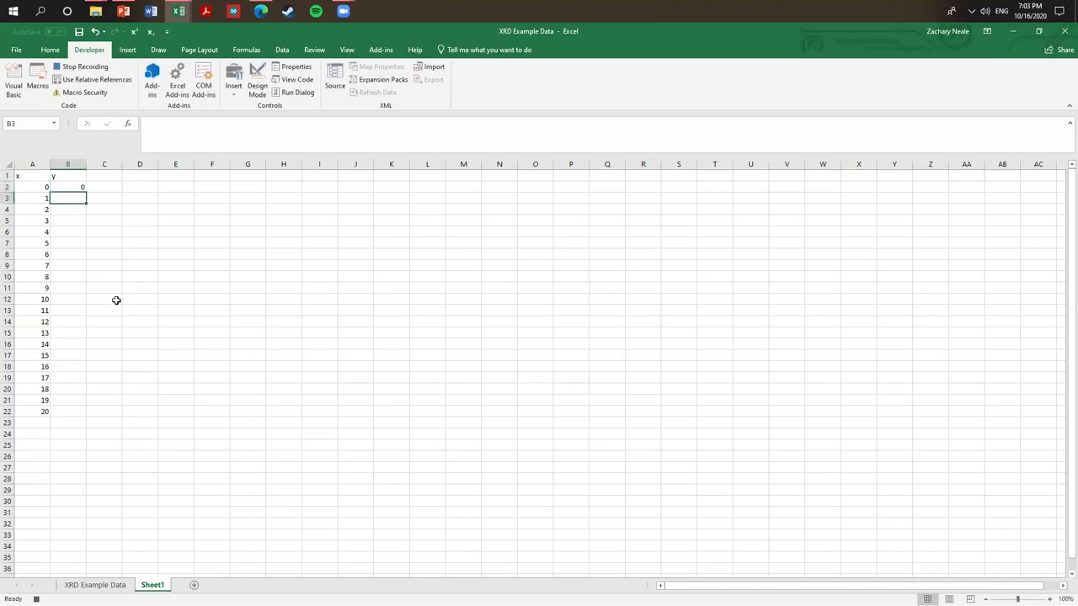
- Fill the B2 formula down to B22 and stop recording the macro
click(80, 185)
double_click(85, 192)
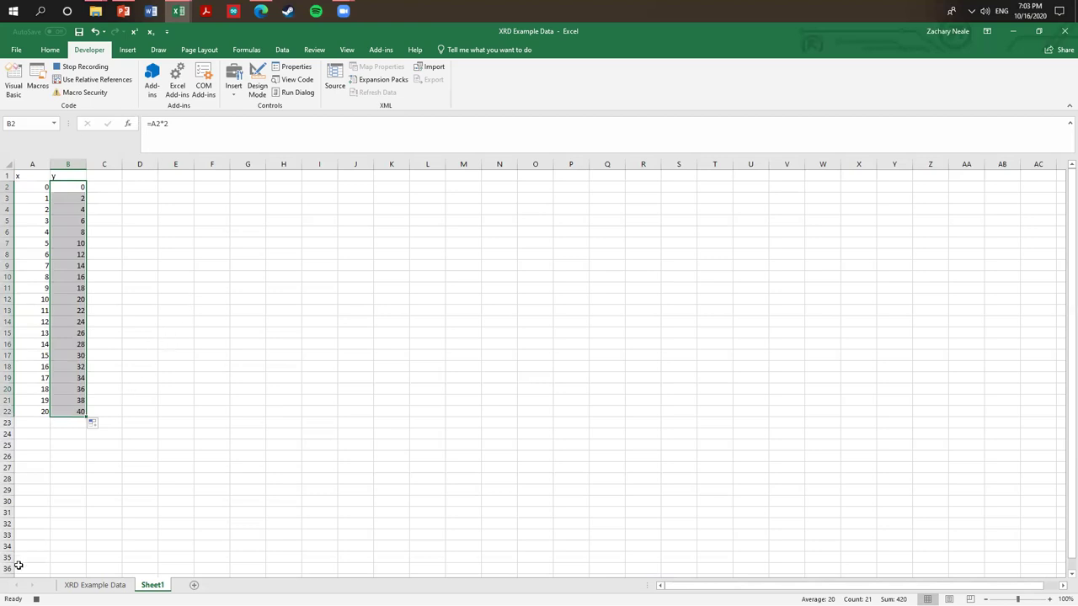
click(37, 599)
click(243, 230)
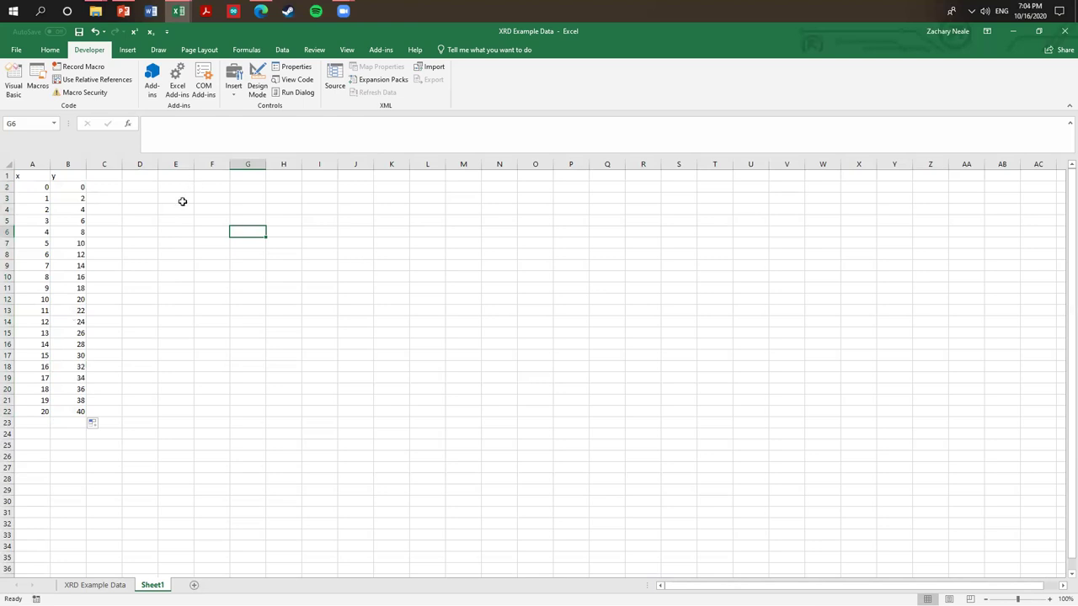
- Copy the x column A1:A22 of Sheet1 into column A of a new worksheet
drag(35, 175, 38, 411)
key(ctrl+c)
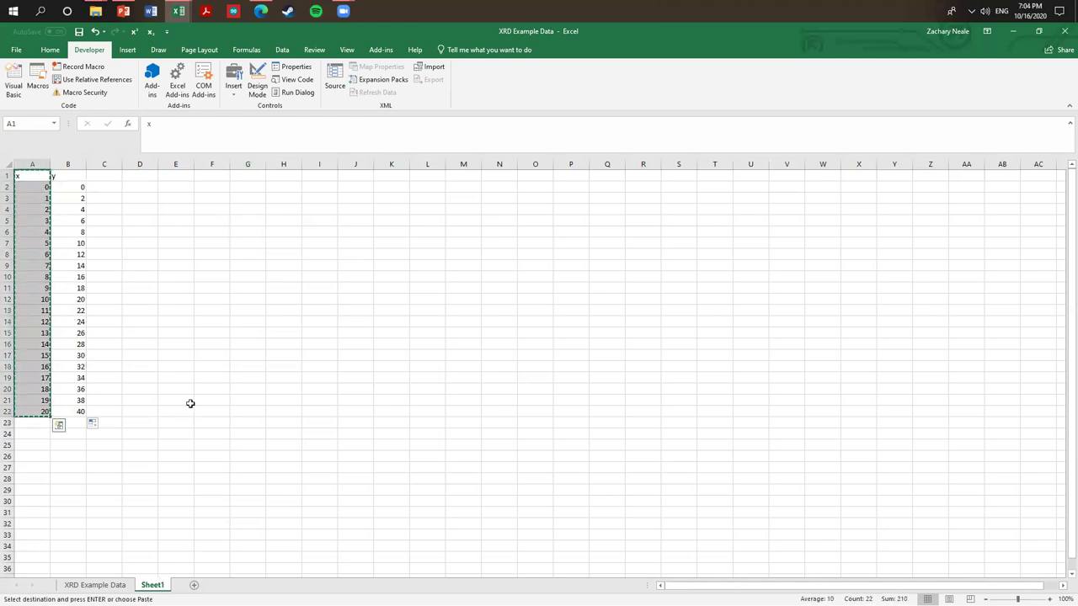
click(218, 400)
key(shift+F11)
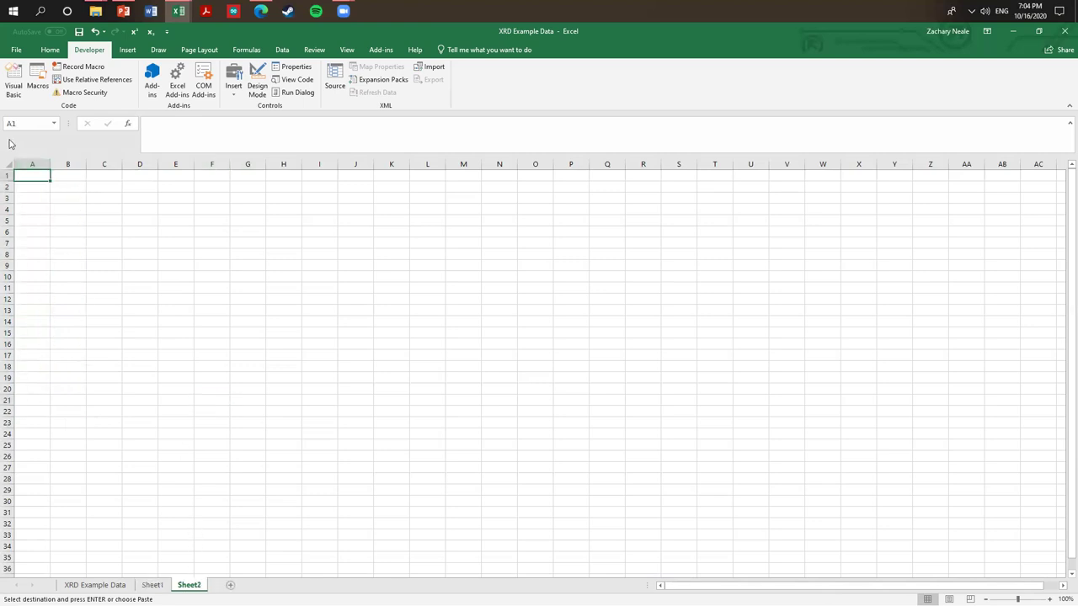
key(ctrl+v)
click(208, 253)
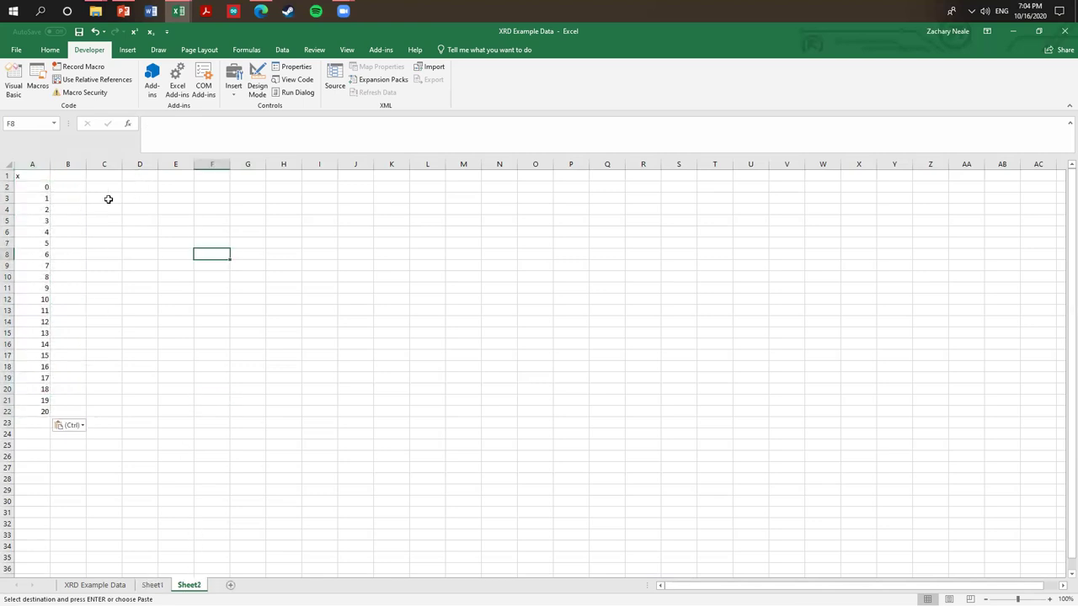
- Enter the column header y in B1 of Sheet2
click(62, 178)
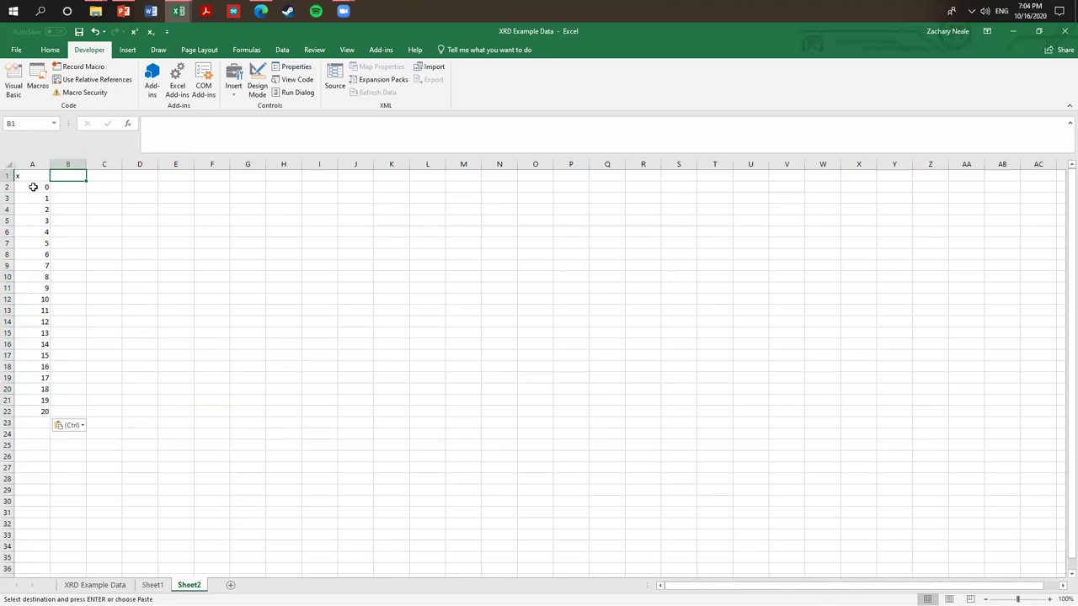
text(y)
click(89, 247)
- Run Macro1 on Sheet2 with cell B2 selected to calculate the y values
click(70, 193)
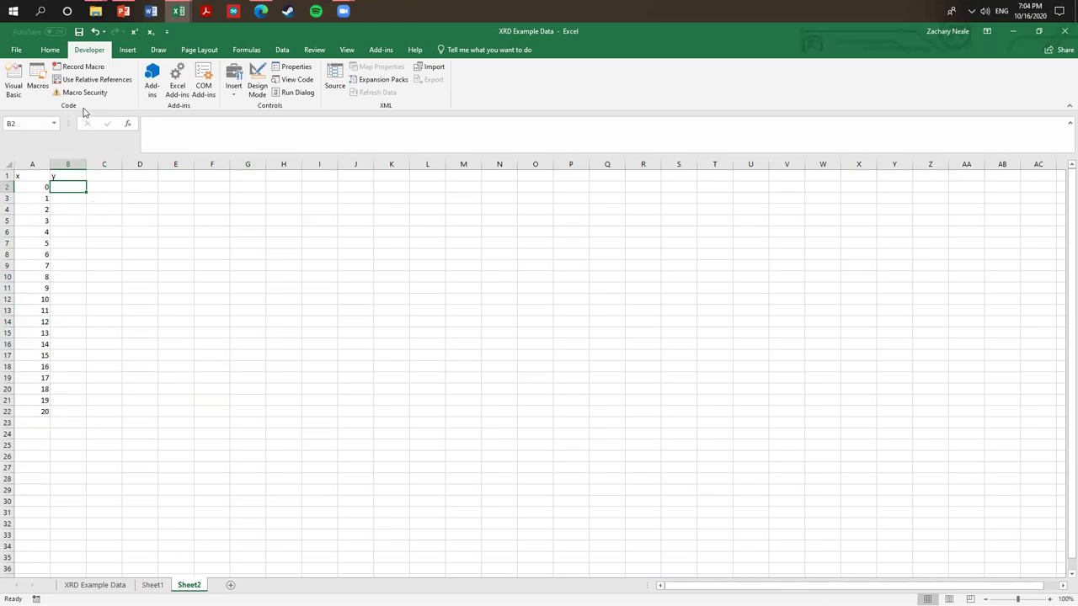
click(45, 86)
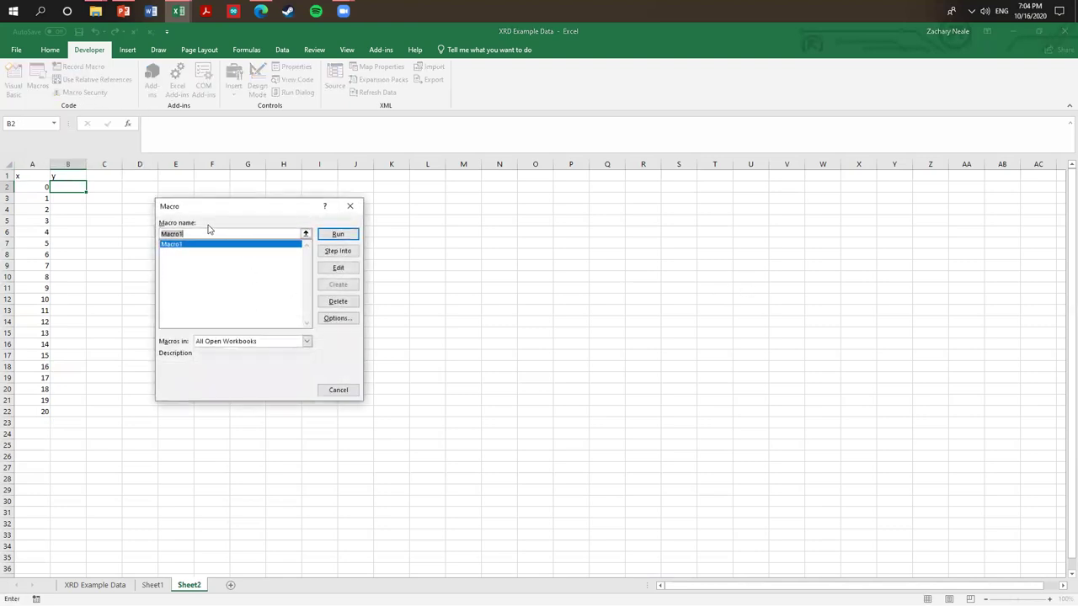
click(327, 234)
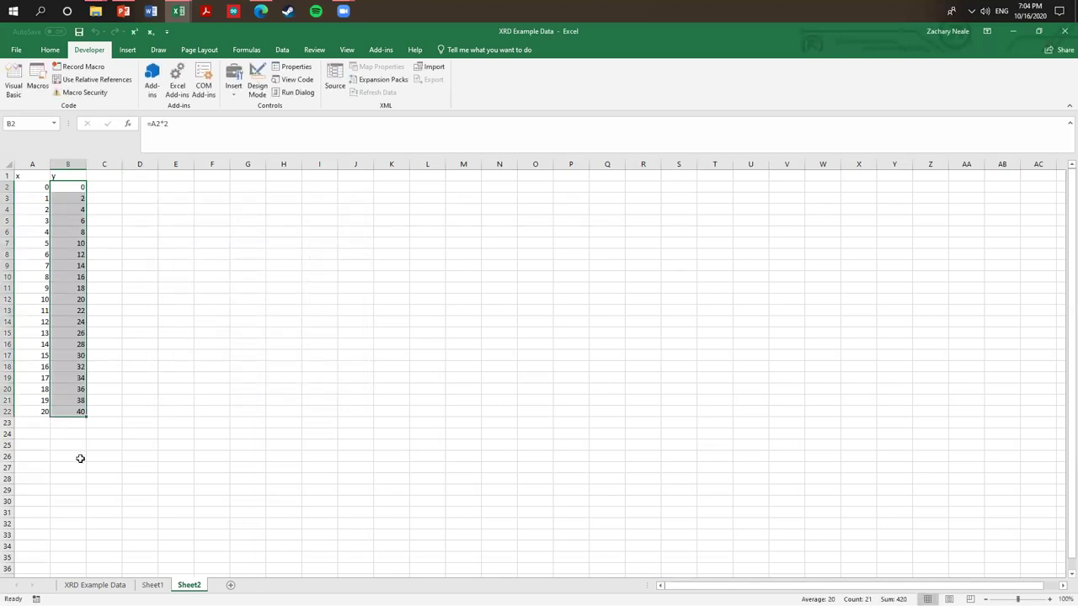
click(143, 254)
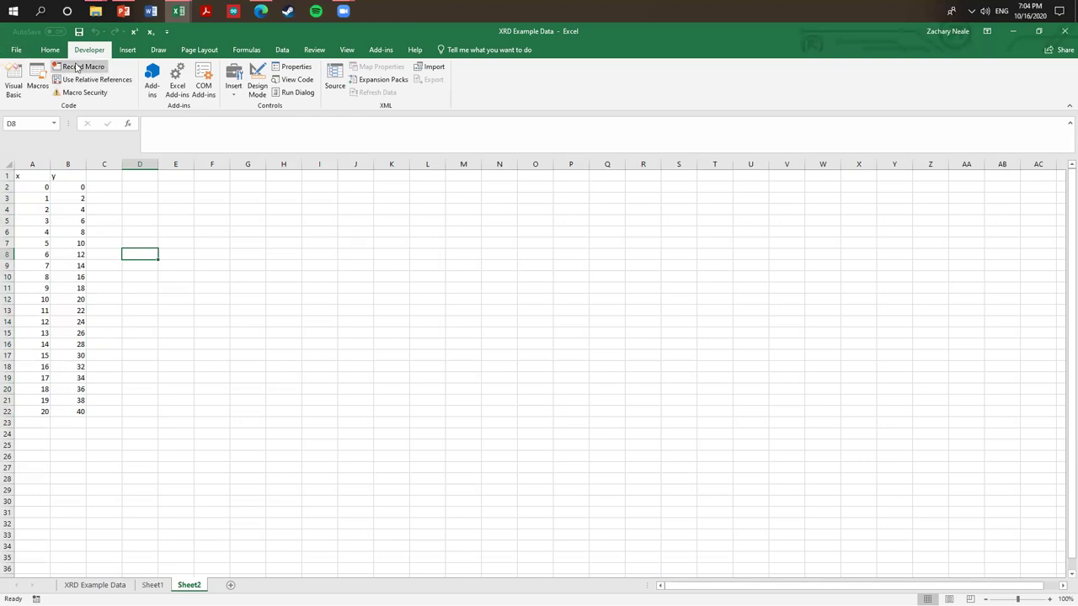
- Examine the recorded Macro1 code in Module1 of the XRD Example Data project in the Visual Basic editor
click(14, 84)
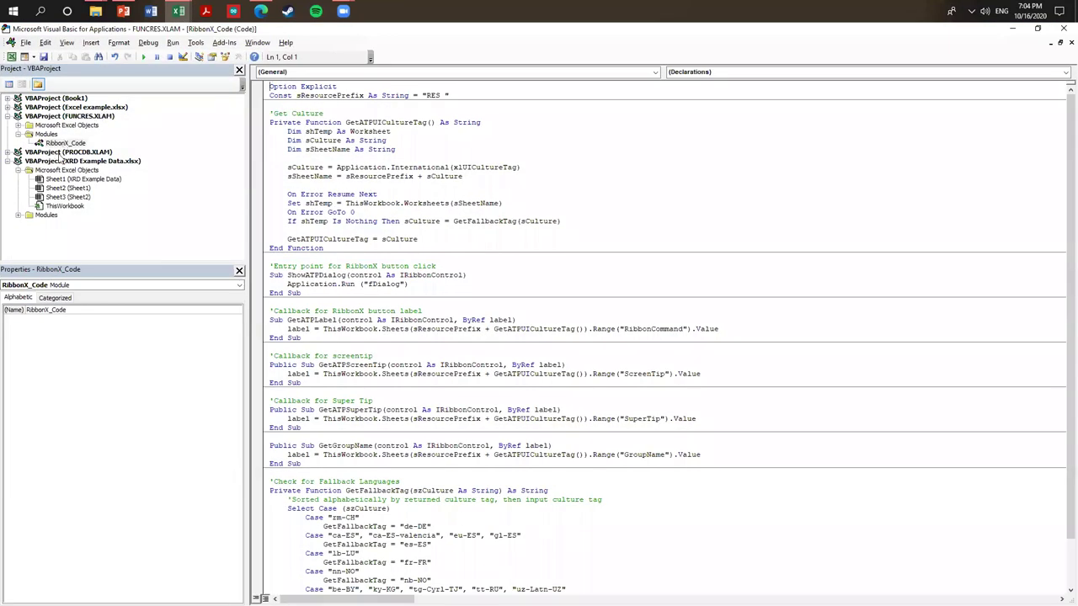
double_click(52, 206)
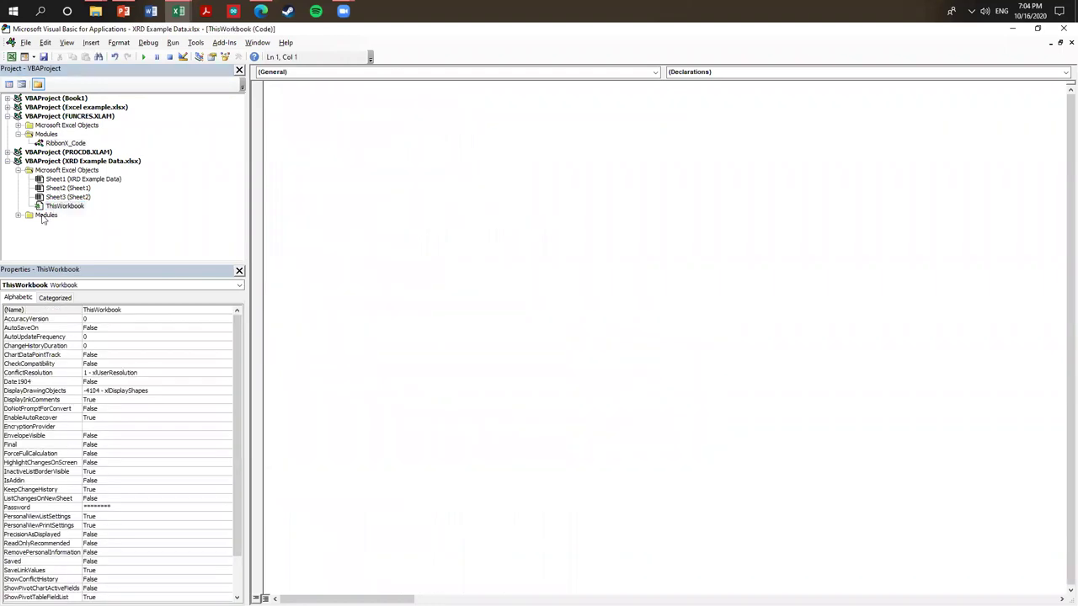
click(18, 216)
double_click(58, 224)
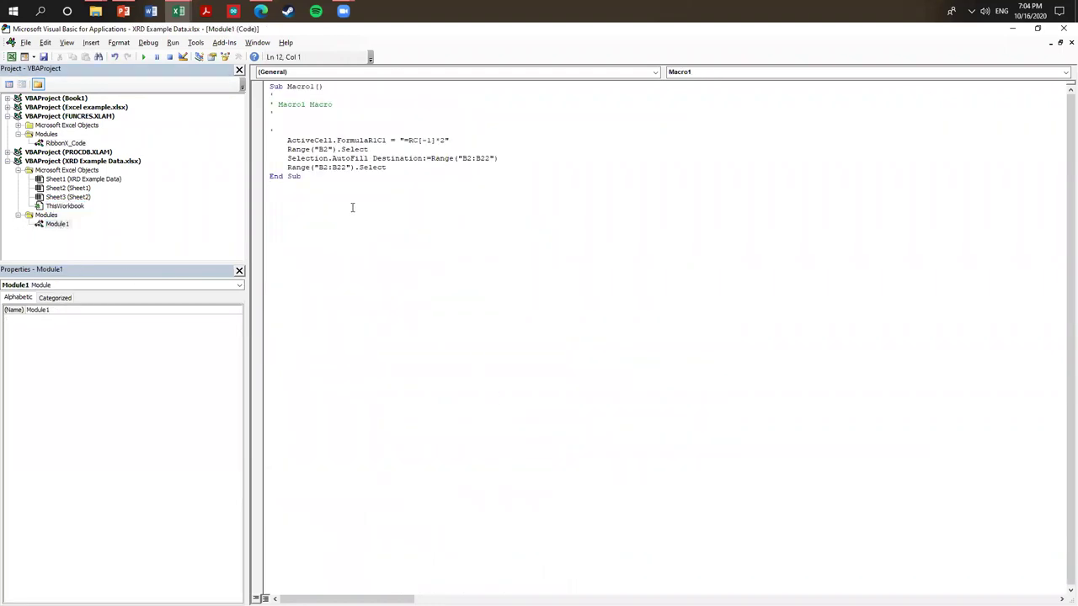
mouse_move(402, 175)
mouse_down()
mouse_move(289, 139)
mouse_move(403, 175)
mouse_up()
drag(290, 140, 400, 170)
click(400, 170)
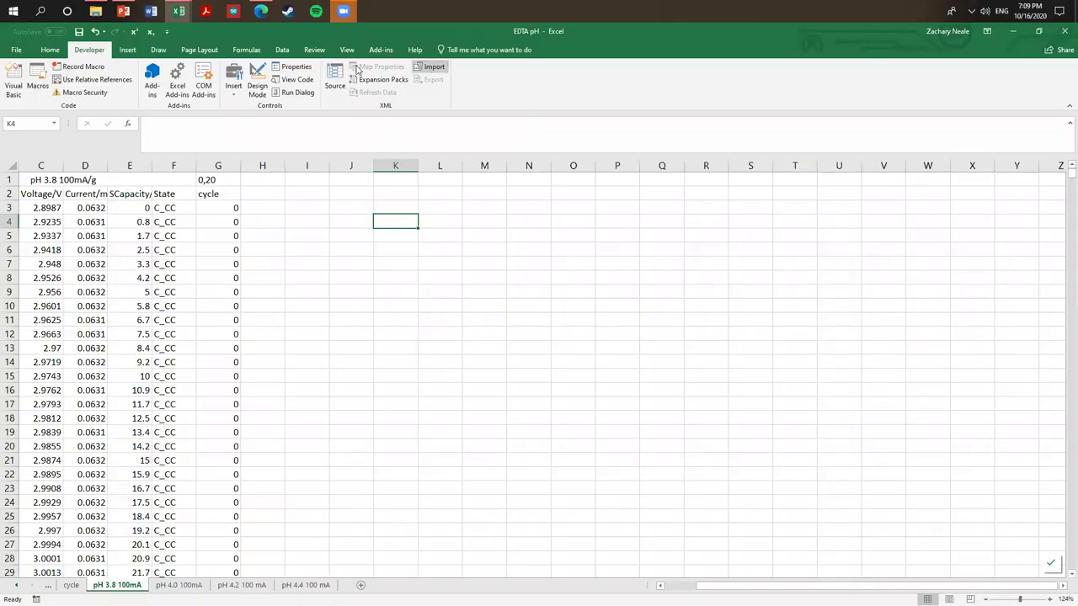
mouse_move(179, 11)
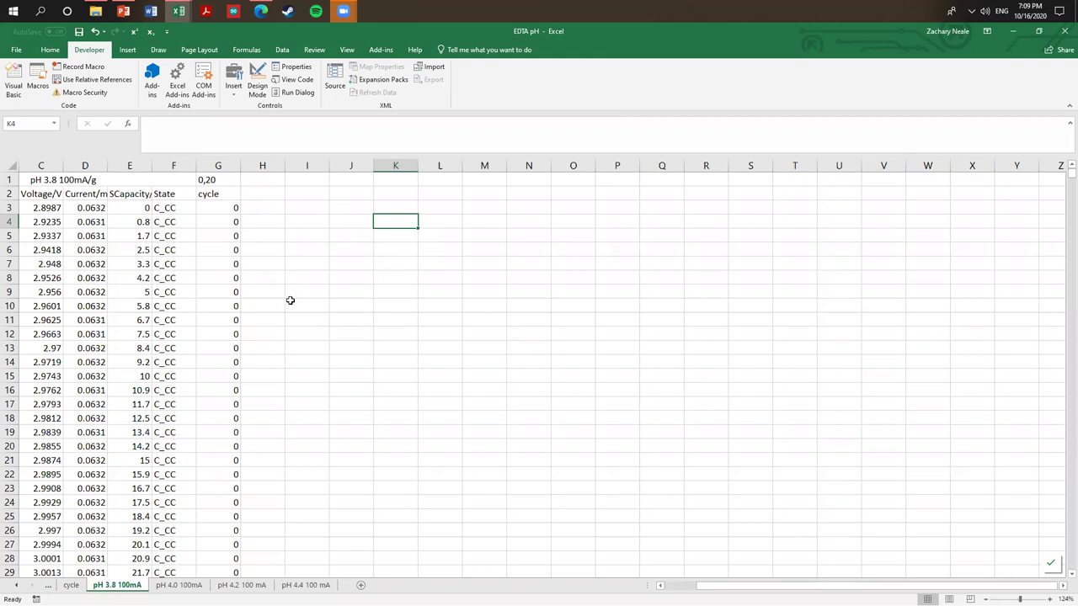
click(354, 287)
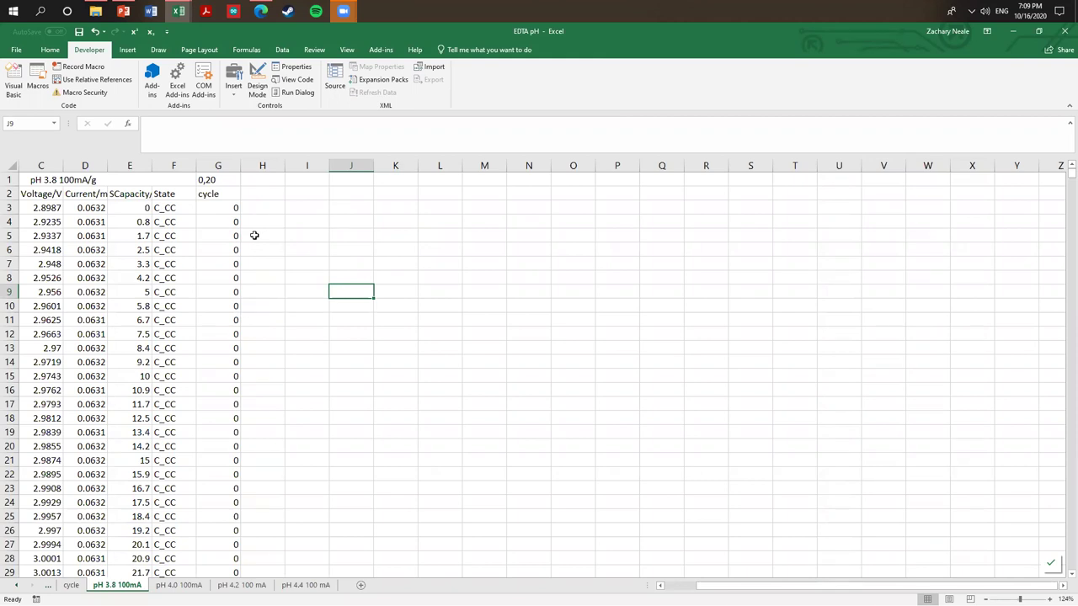
click(219, 182)
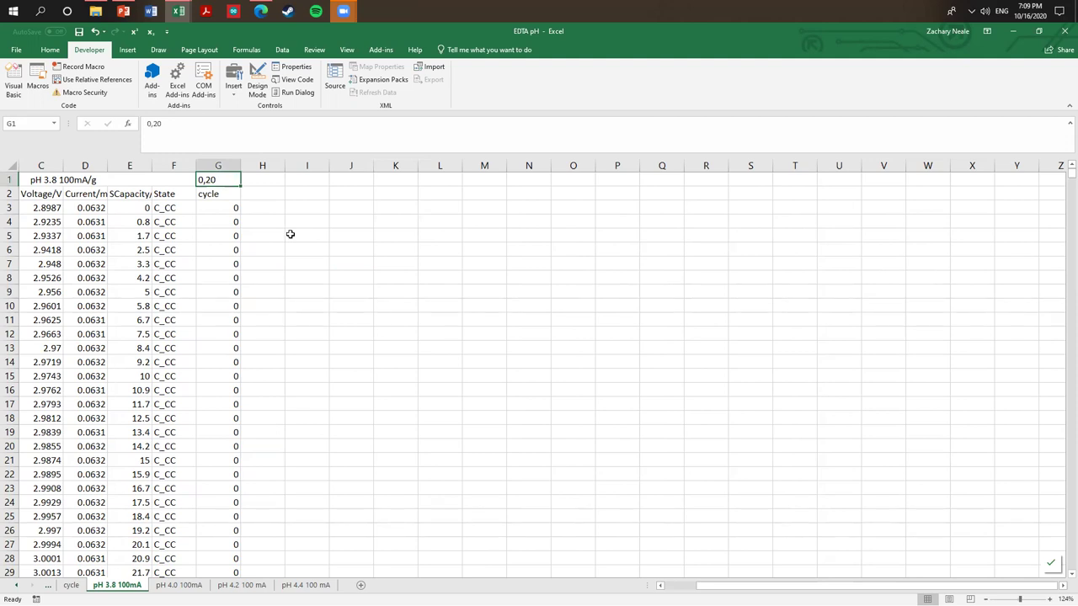
text(0)
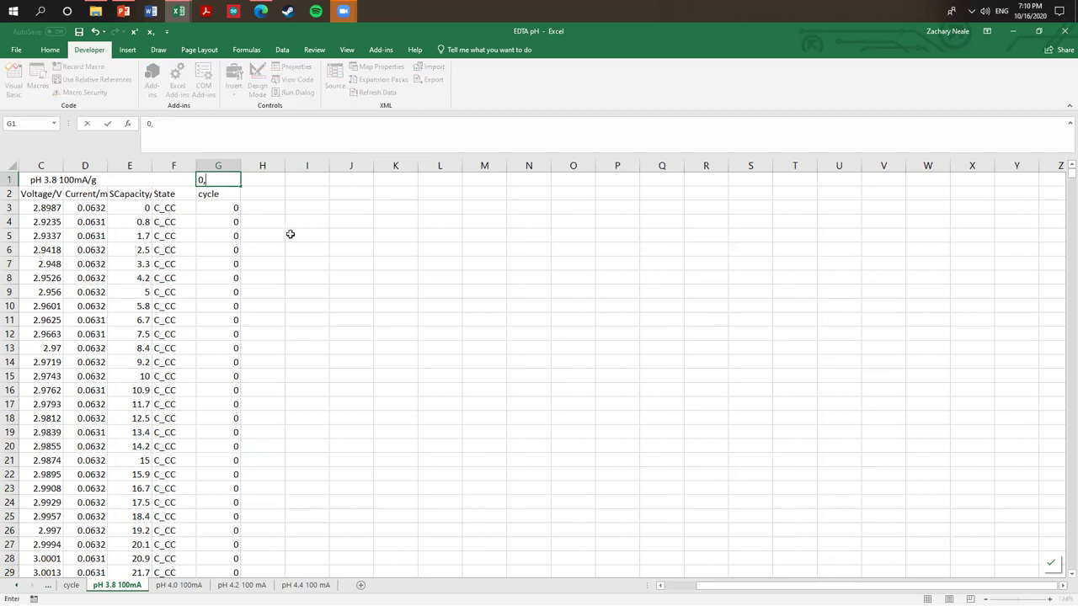
key(Escape)
click(290, 234)
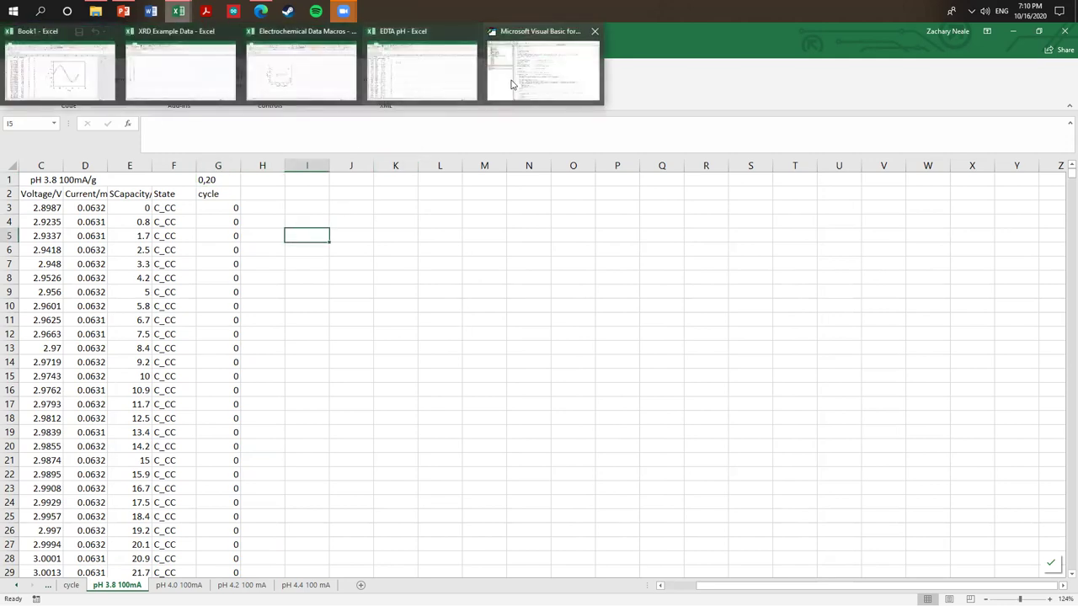
- Examine the LandMacro_01_AddRecord code in Module3 of Electrochemical Data Macros.xlsm, then minimize the Visual Basic editor
click(539, 72)
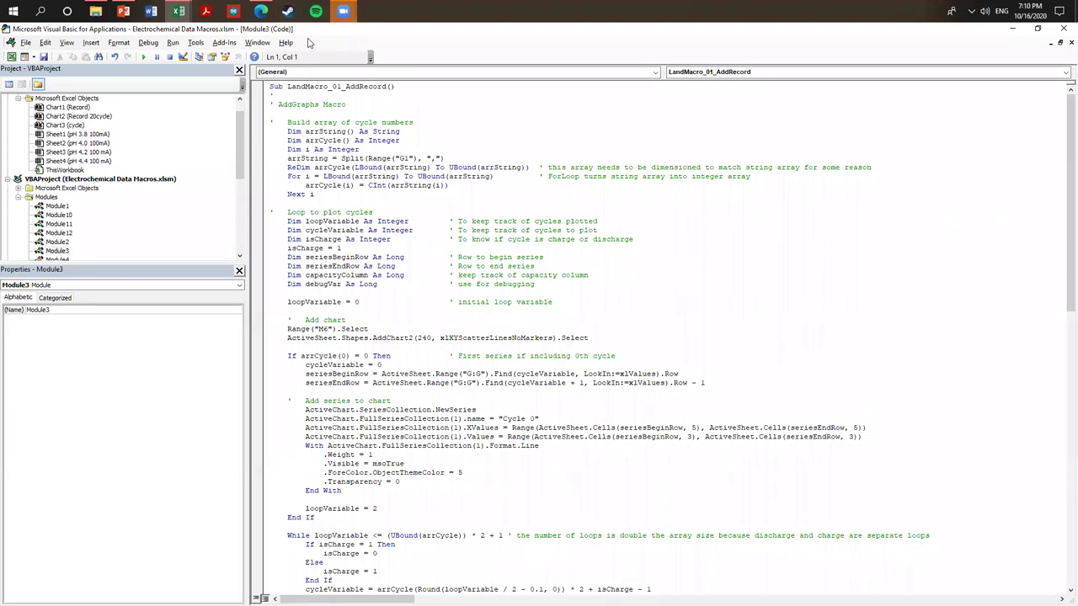
click(378, 252)
scroll(257, 412, down, 2)
scroll(488, 289, down, 1)
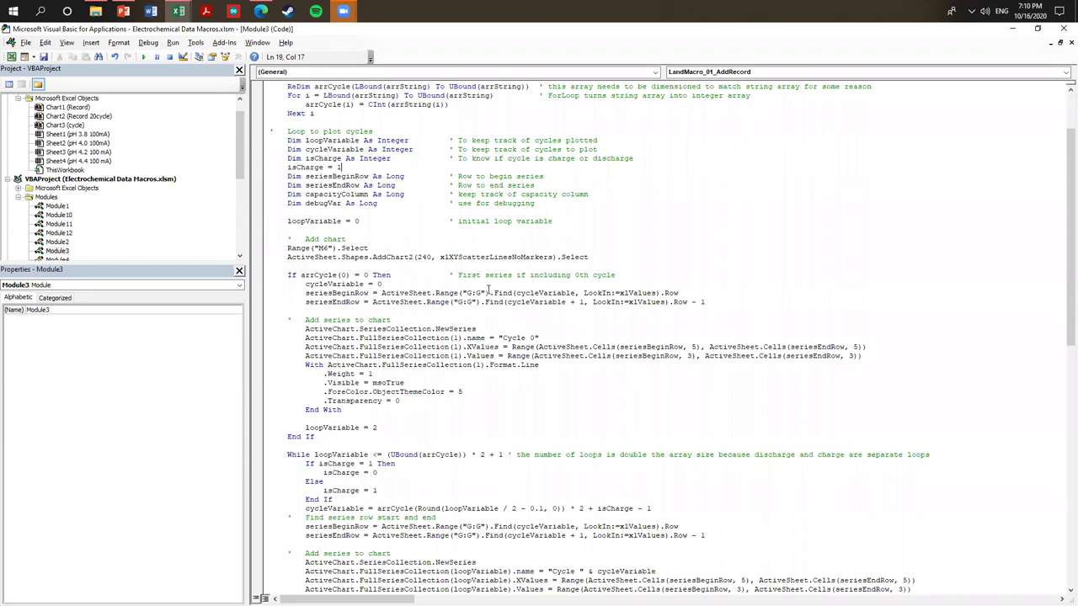
scroll(489, 289, up, 2)
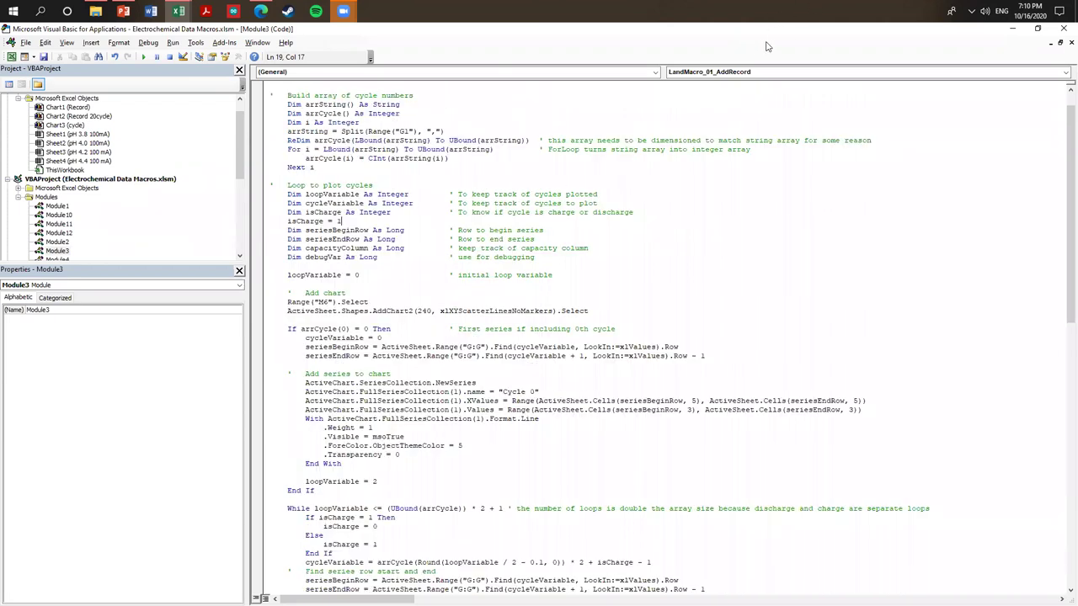
scroll(452, 351, down, 3)
scroll(448, 204, down, 5)
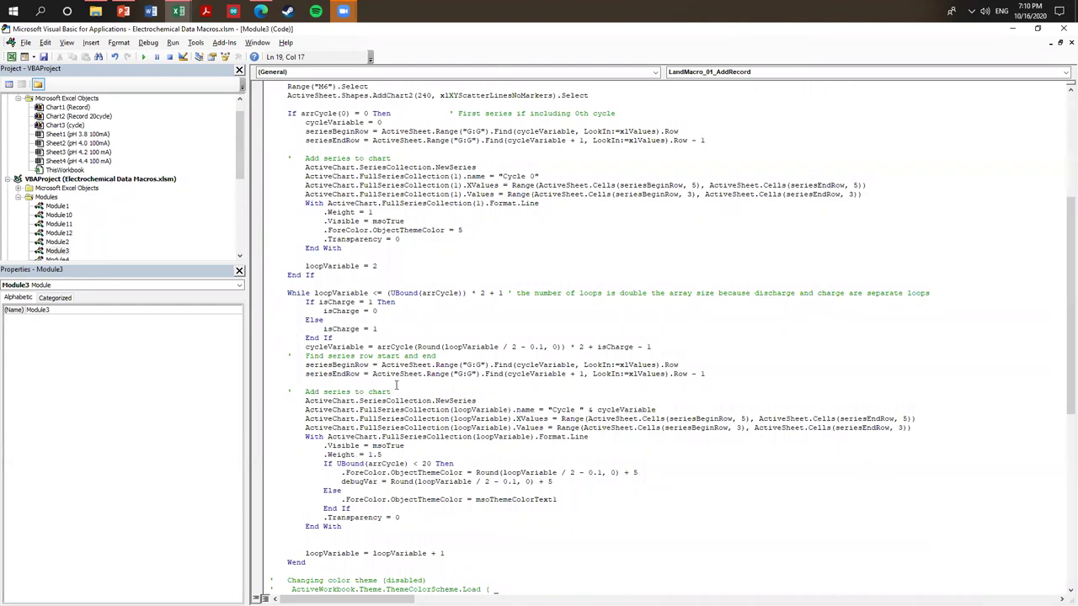
double_click(553, 46)
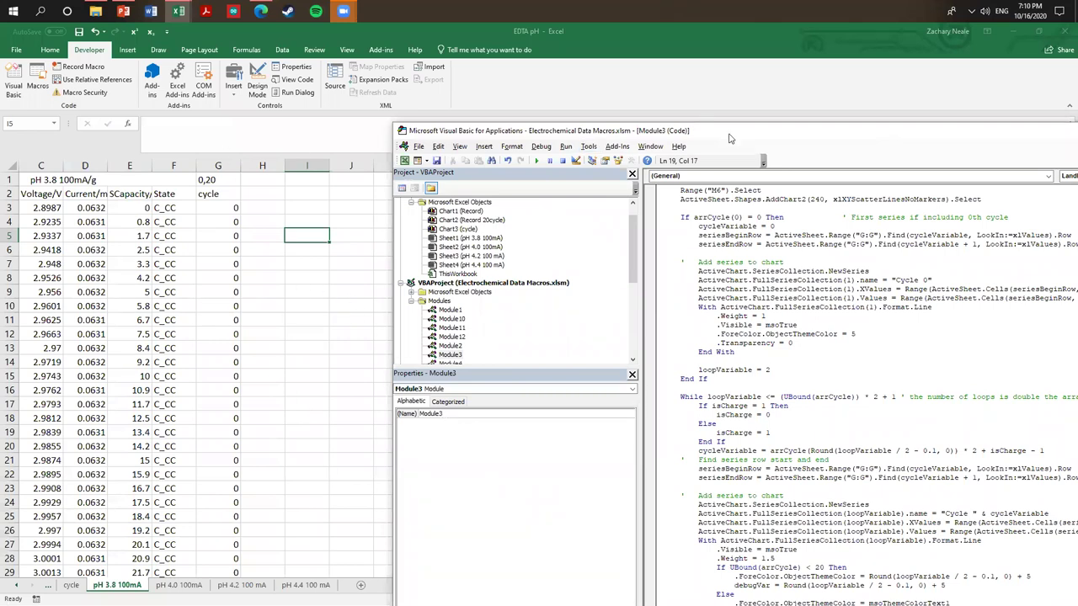
drag(766, 138, 303, 128)
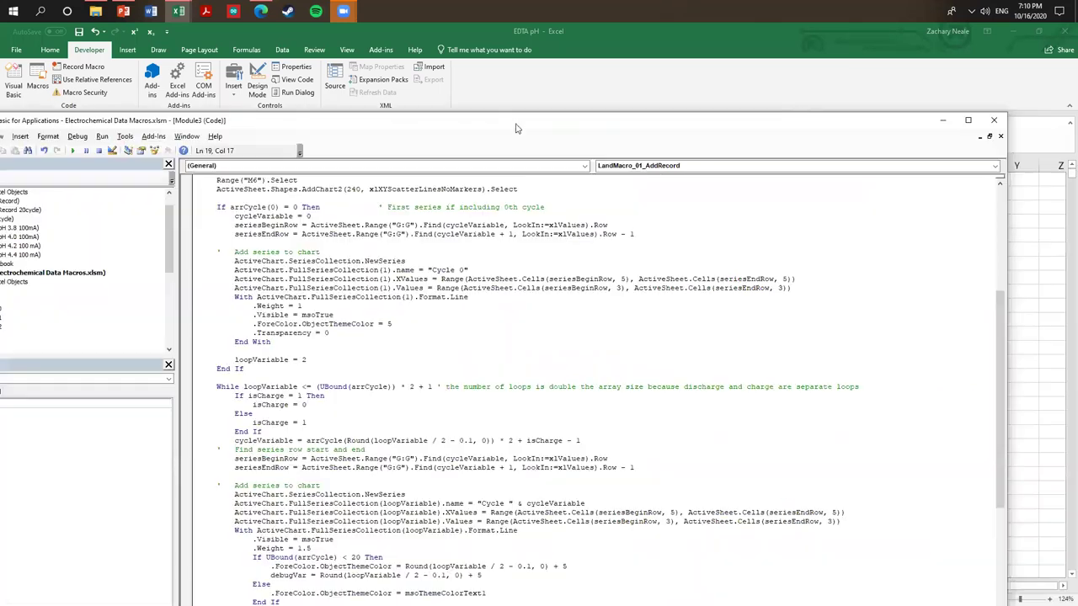
click(940, 119)
- Examine the voltage, current and cycle columns further down the pH 3.8 100mA sheet and return to the first rows
scroll(128, 331, down, 12)
scroll(128, 334, down, 20)
drag(1064, 175, 1062, 223)
click(150, 223)
drag(217, 267, 221, 292)
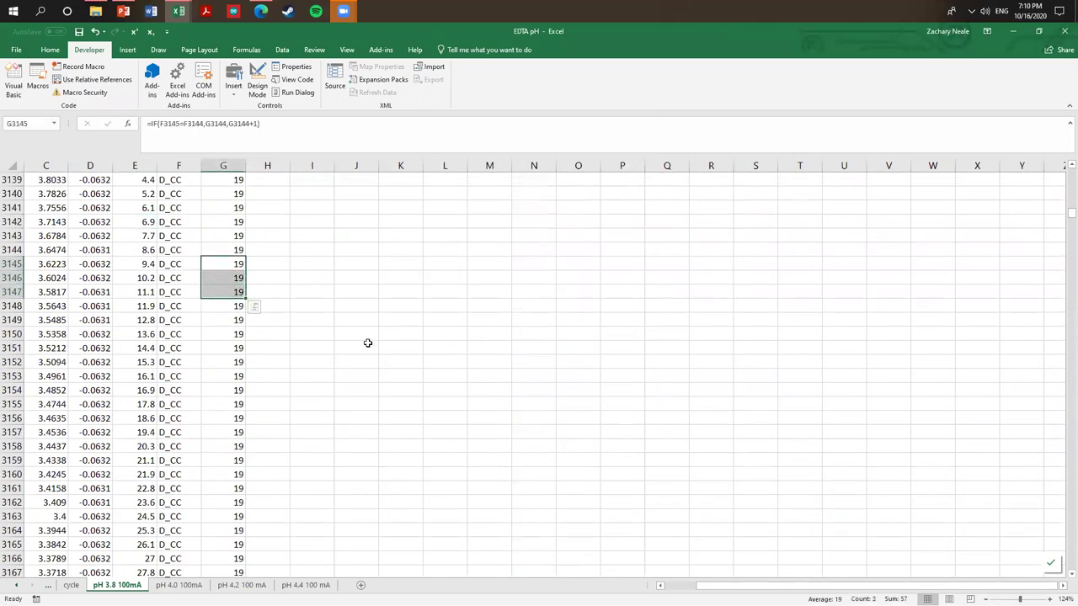
click(368, 343)
drag(59, 276, 105, 279)
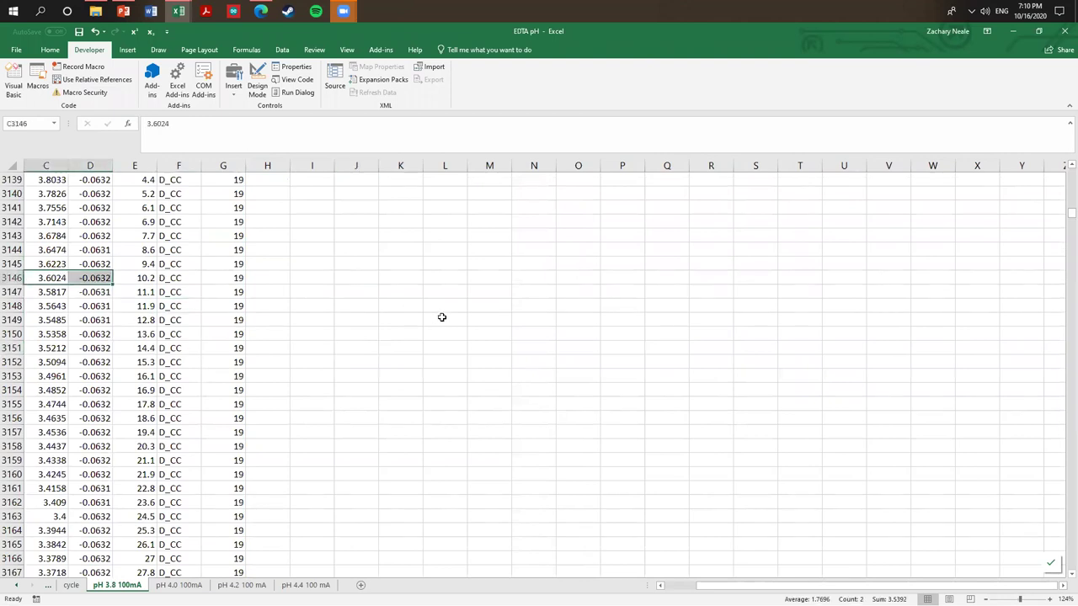
click(441, 316)
drag(1059, 212, 1061, 169)
click(466, 252)
click(306, 249)
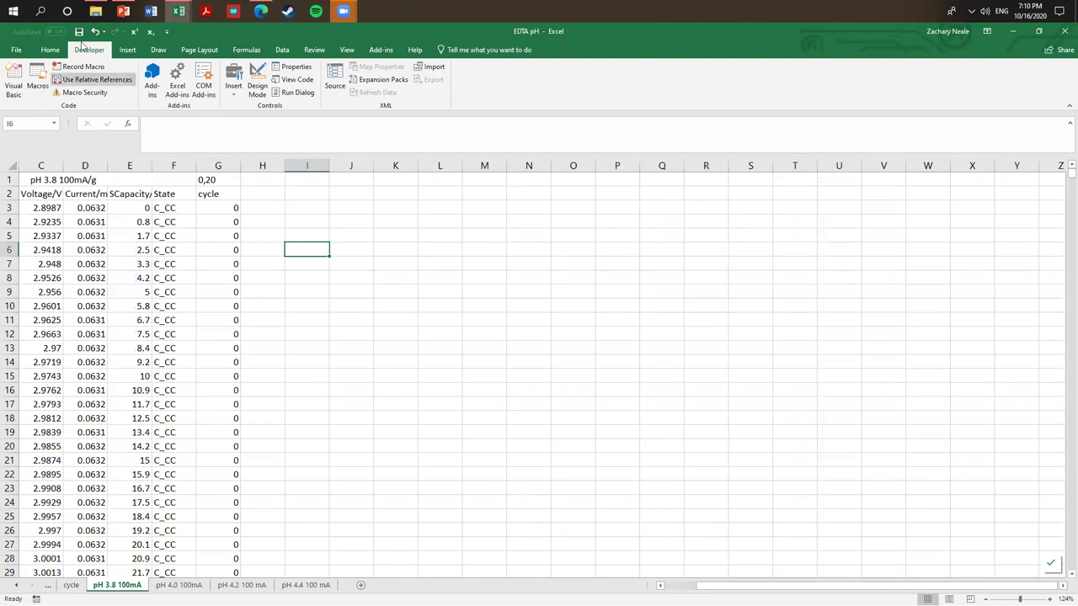
- Run LandMacro_01_AddRecord on the pH 3.8 100mA sheet and move the generated chart beside the cycle column
click(22, 100)
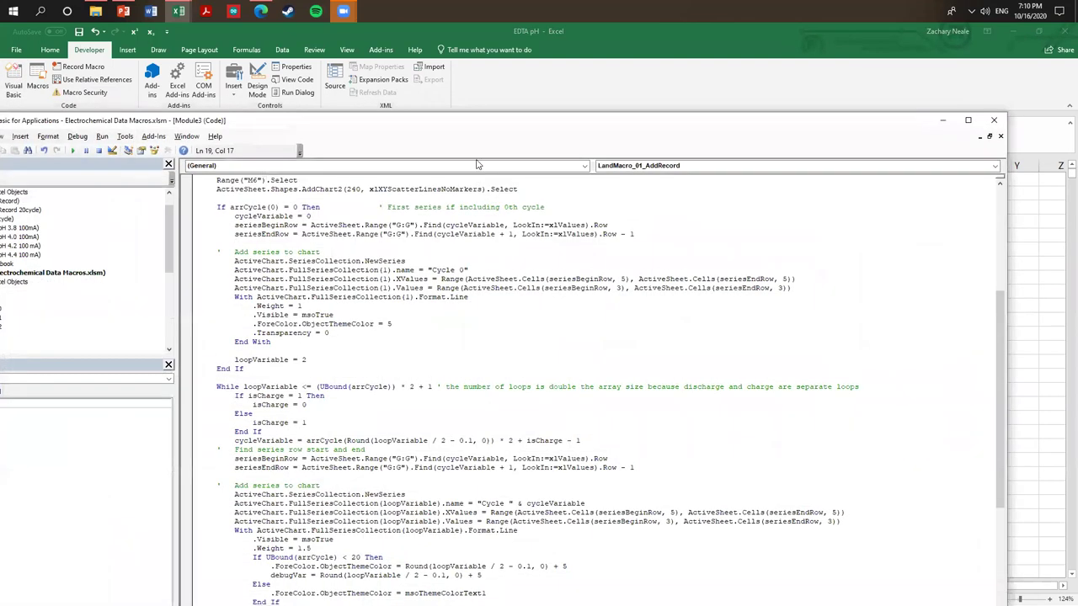
drag(506, 123, 952, 171)
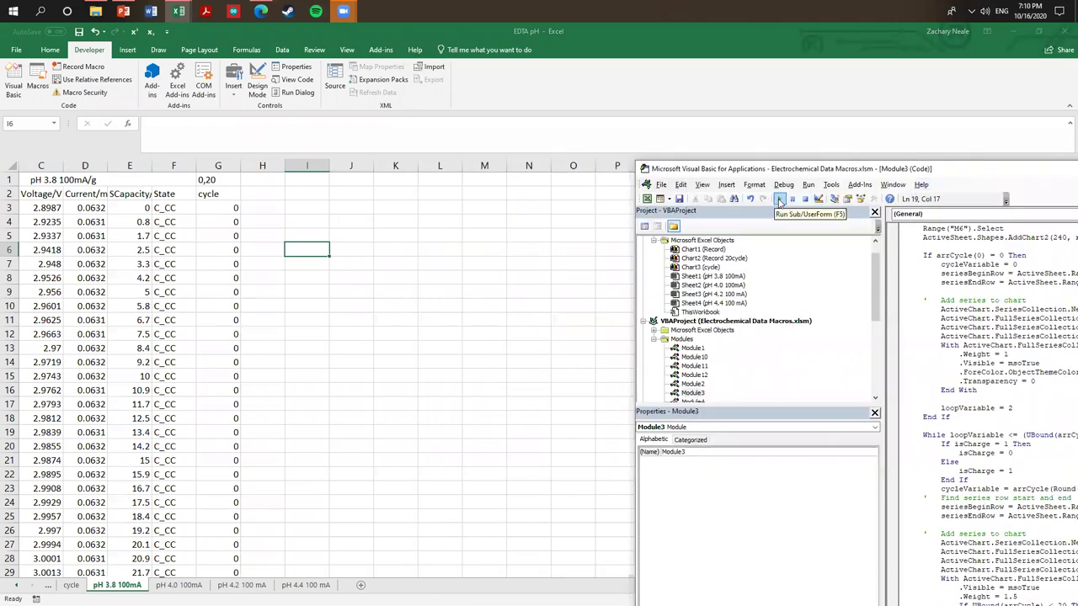
click(780, 200)
click(438, 291)
drag(510, 497, 283, 383)
- Change the list of cycles to plot in cell G1 to 0,5,10,15
click(222, 187)
click(218, 181)
double_click(215, 182)
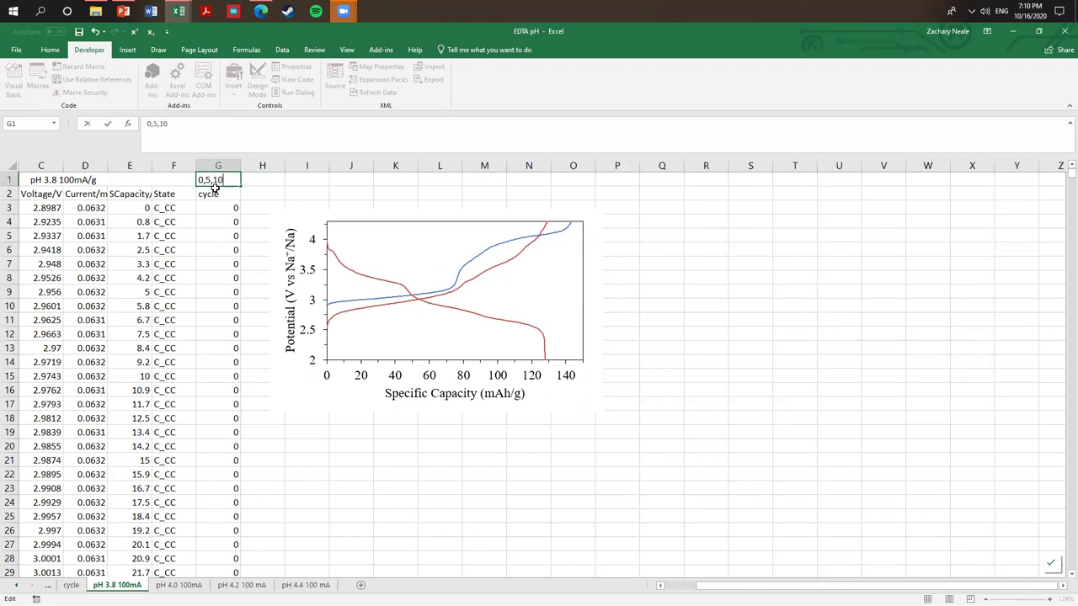
key(Return)
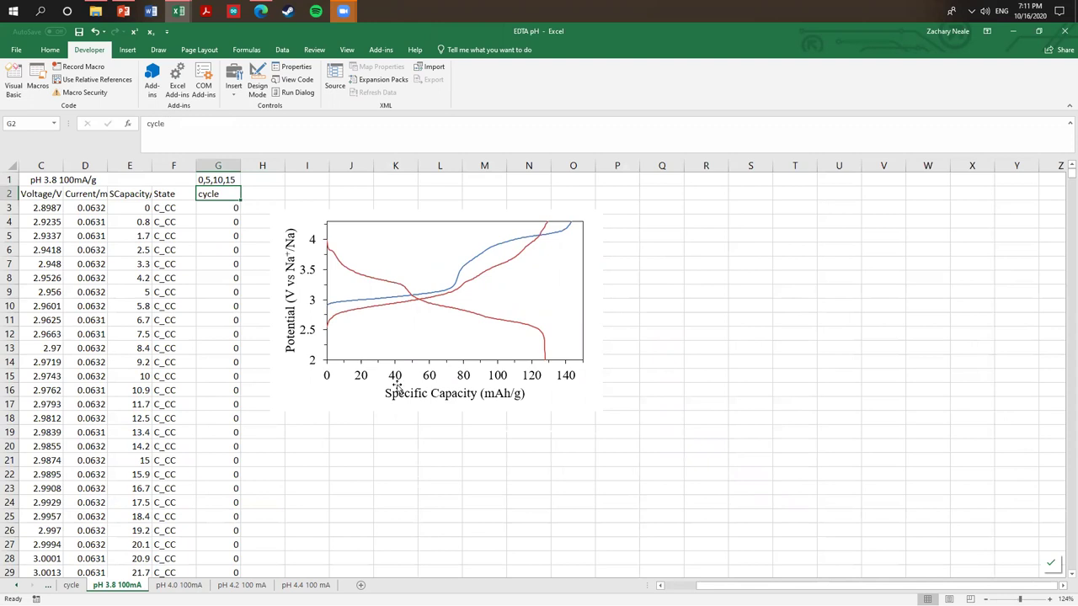
- Move the existing chart down over the lower data columns and rerun LandMacro_01_AddRecord to plot cycles 0,5,10,15
drag(308, 396, 102, 550)
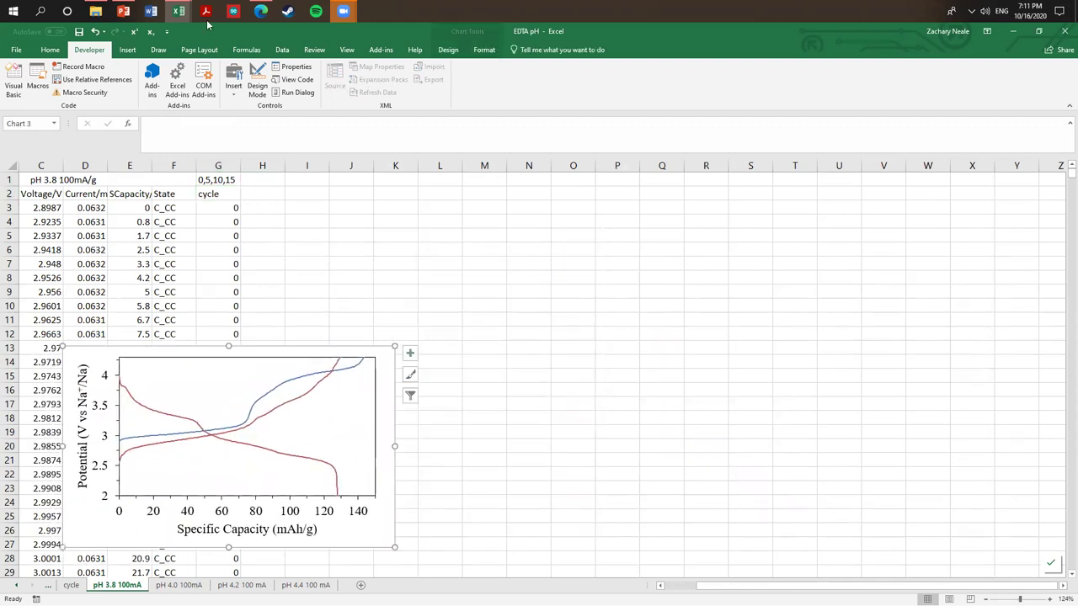
mouse_move(178, 11)
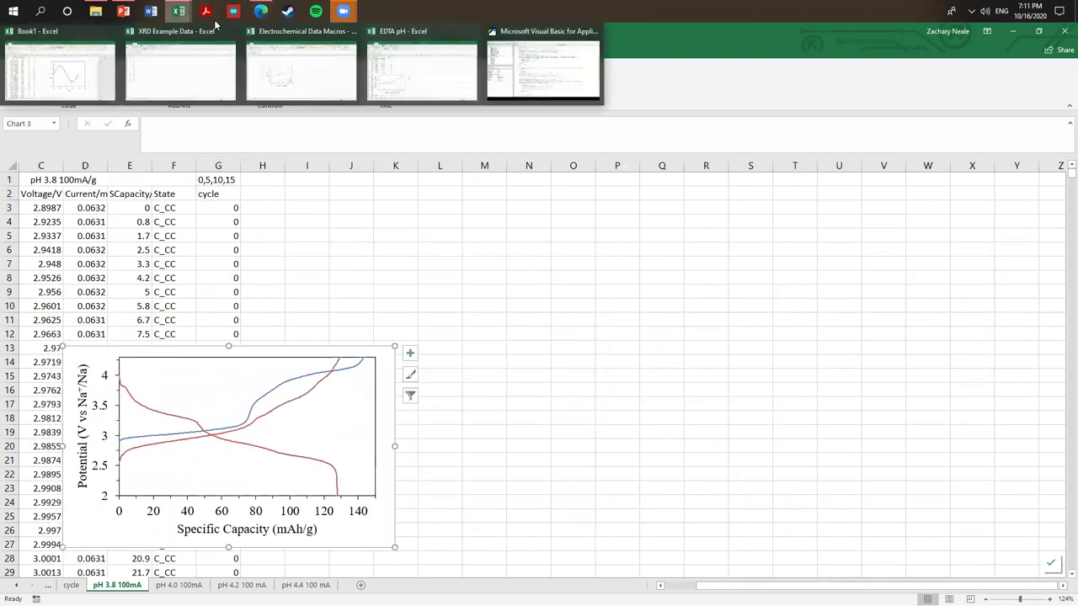
click(547, 68)
click(779, 199)
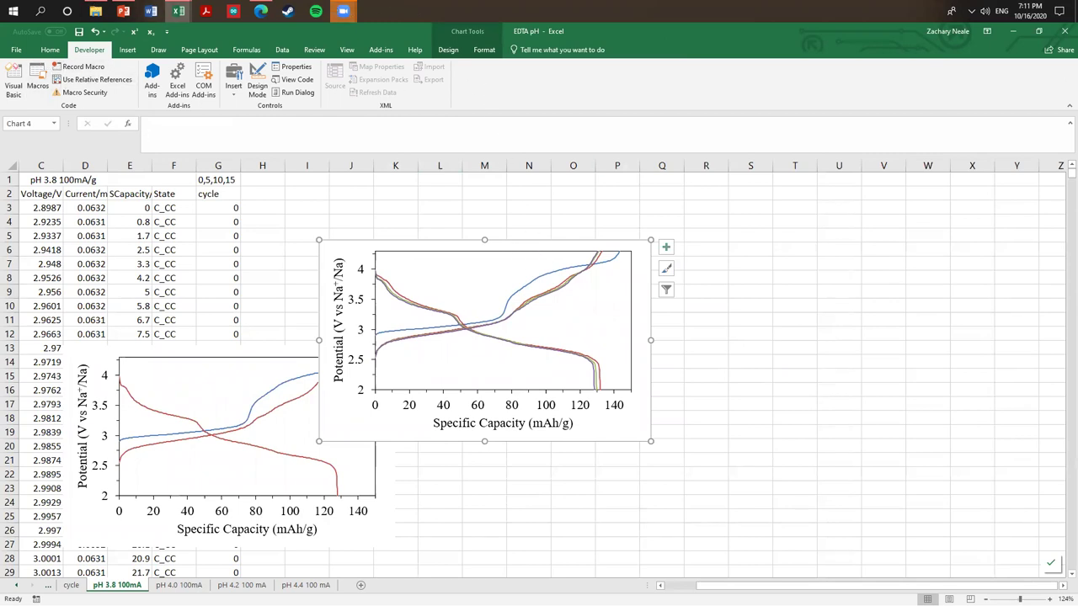
- Examine the Module3 code of LandMacro_01_AddRecord that initializes the loop variable, adds the chart and formats the Cycle 0 series
key(alt+F11)
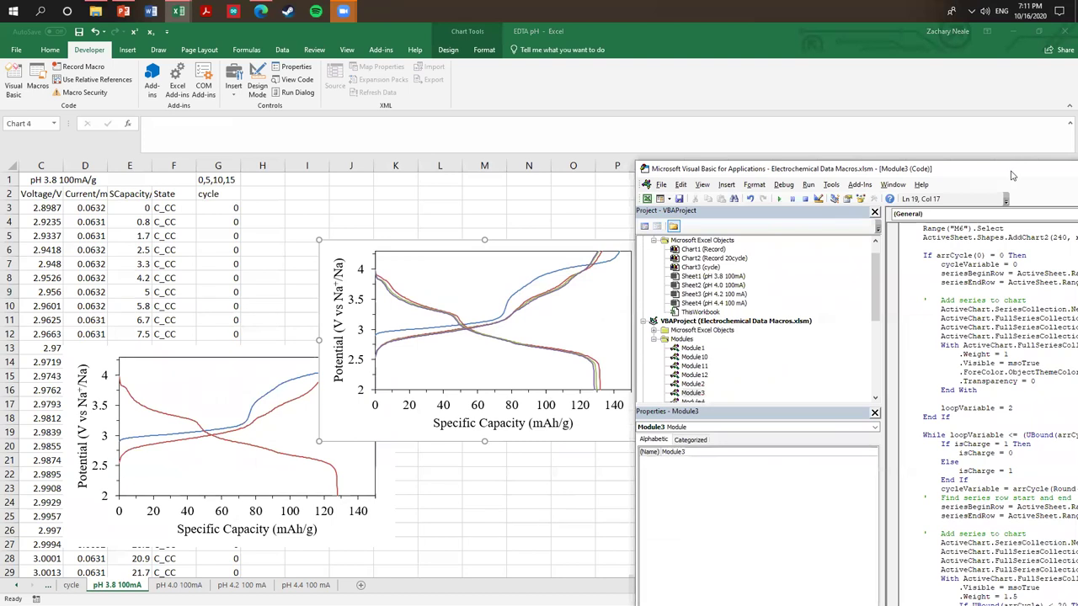
drag(1013, 166, 538, 98)
scroll(562, 433, up, 9)
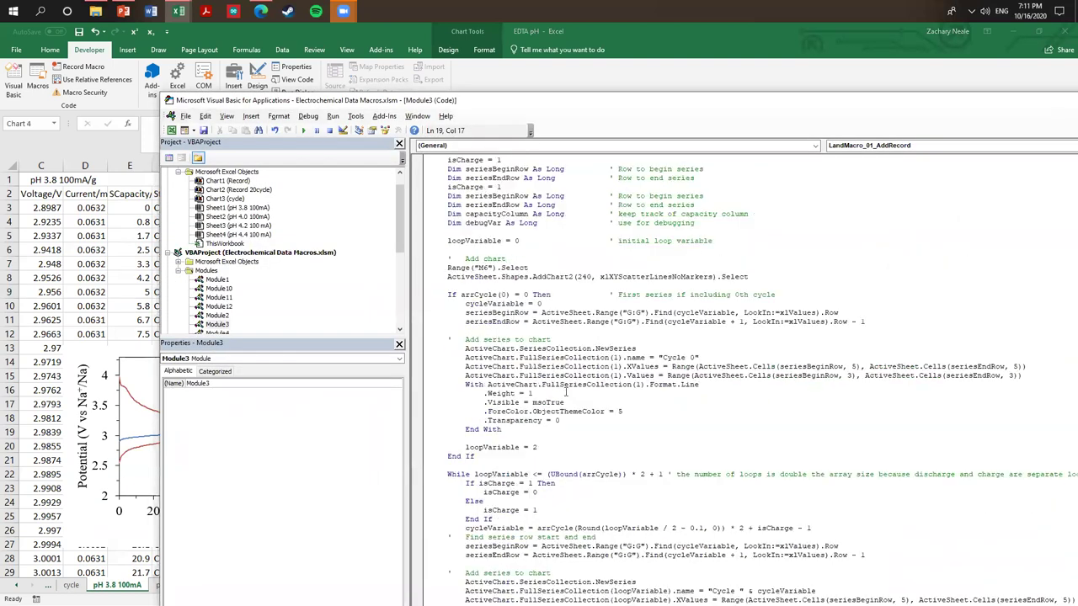
drag(461, 242, 910, 250)
click(582, 375)
scroll(556, 463, down, 3)
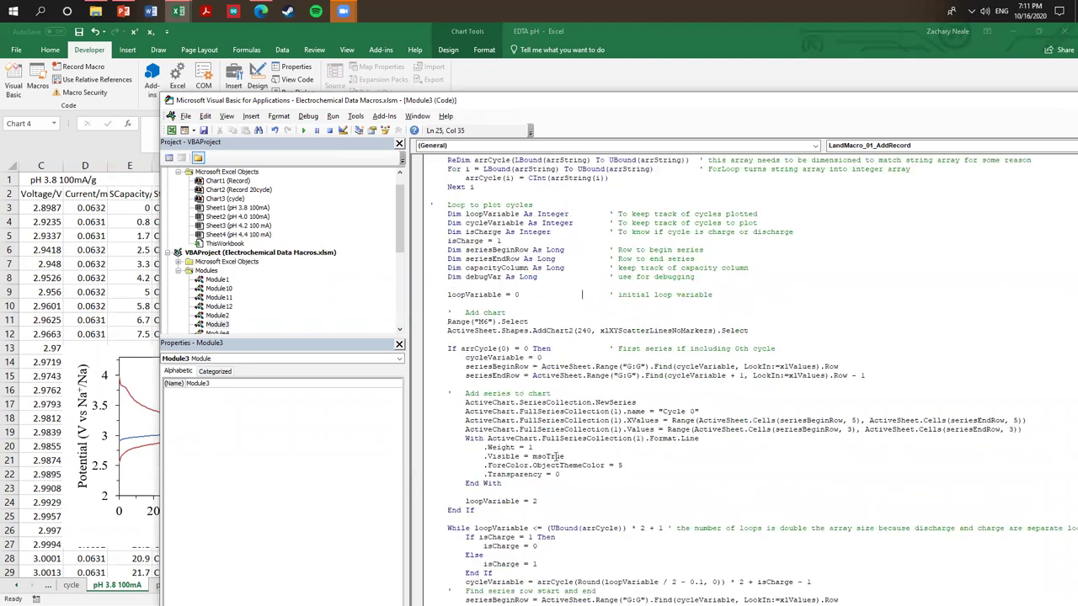
drag(615, 455, 674, 461)
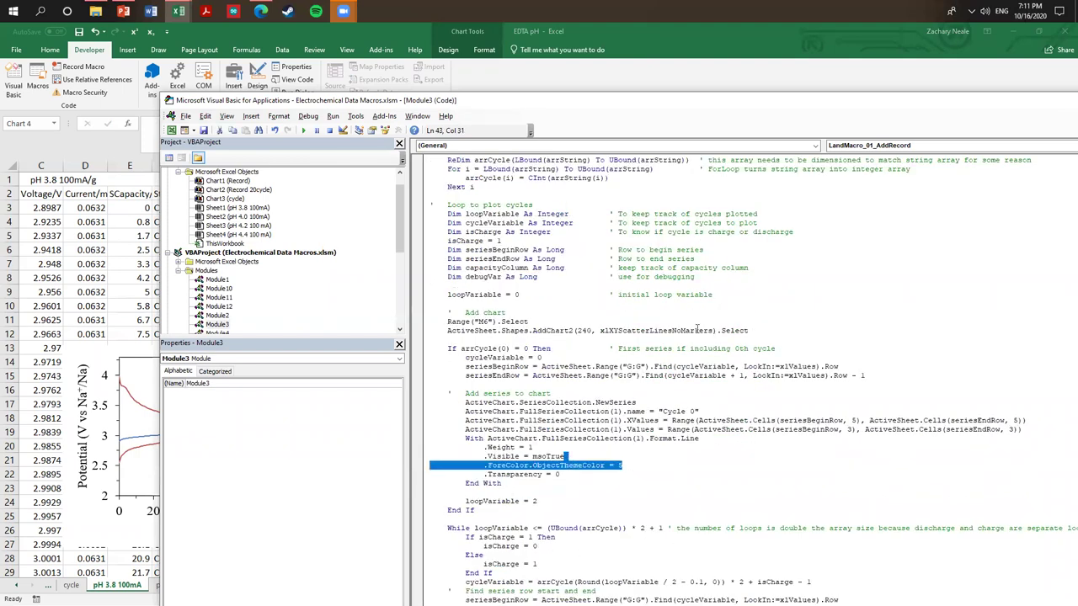
- Examine the While loop that adds and colors the charge and discharge series, and return to the pH 3.8 100mA sheet
scroll(717, 501, down, 2)
click(718, 500)
scroll(718, 499, down, 6)
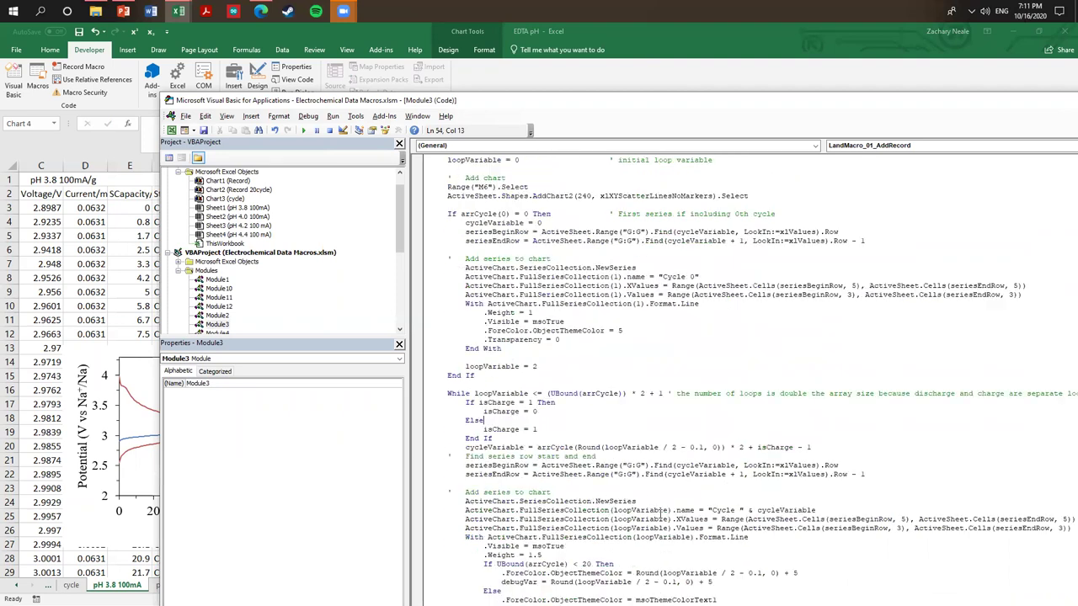
drag(763, 474, 757, 469)
click(779, 484)
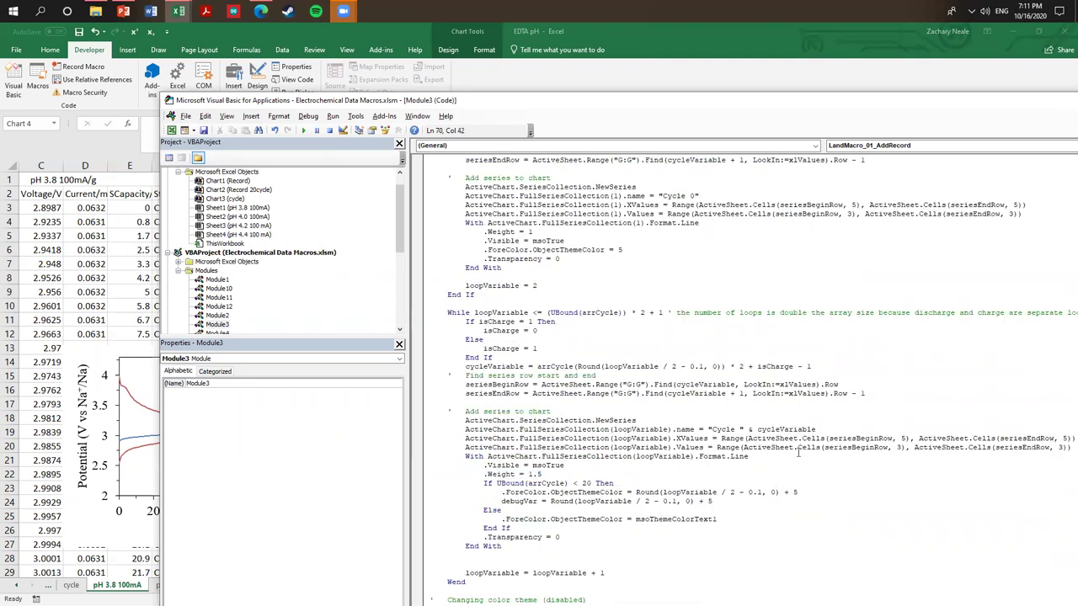
scroll(631, 268, up, 8)
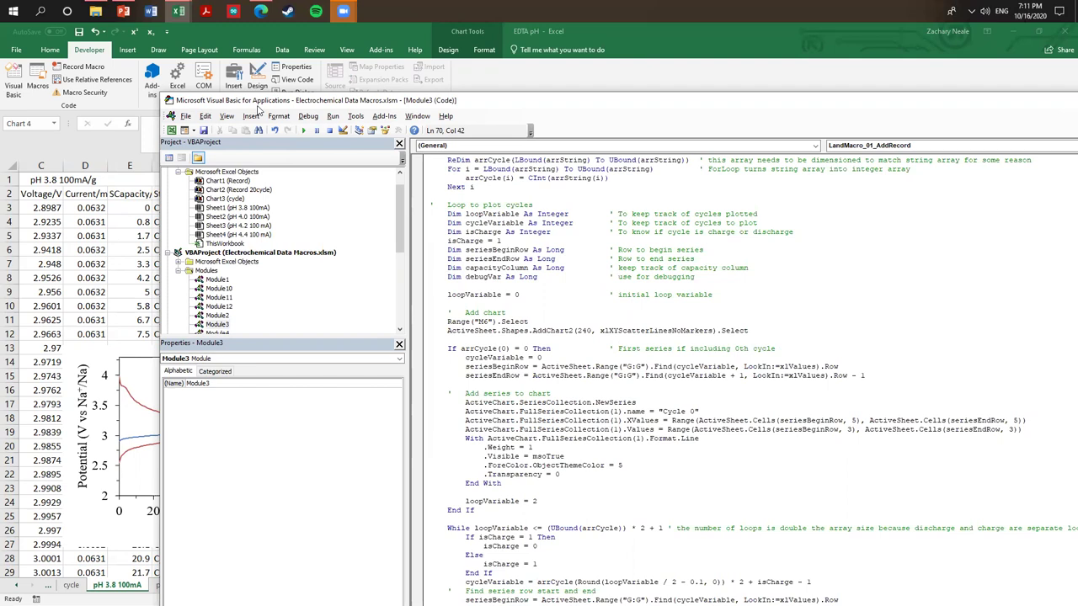
click(564, 366)
scroll(597, 323, down, 7)
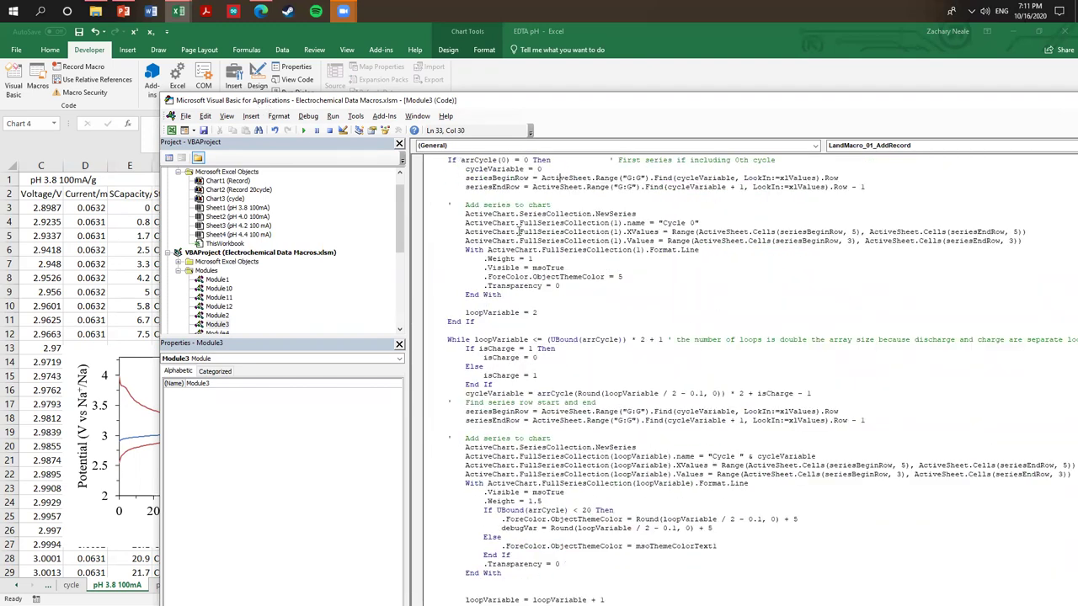
scroll(419, 312, up, 4)
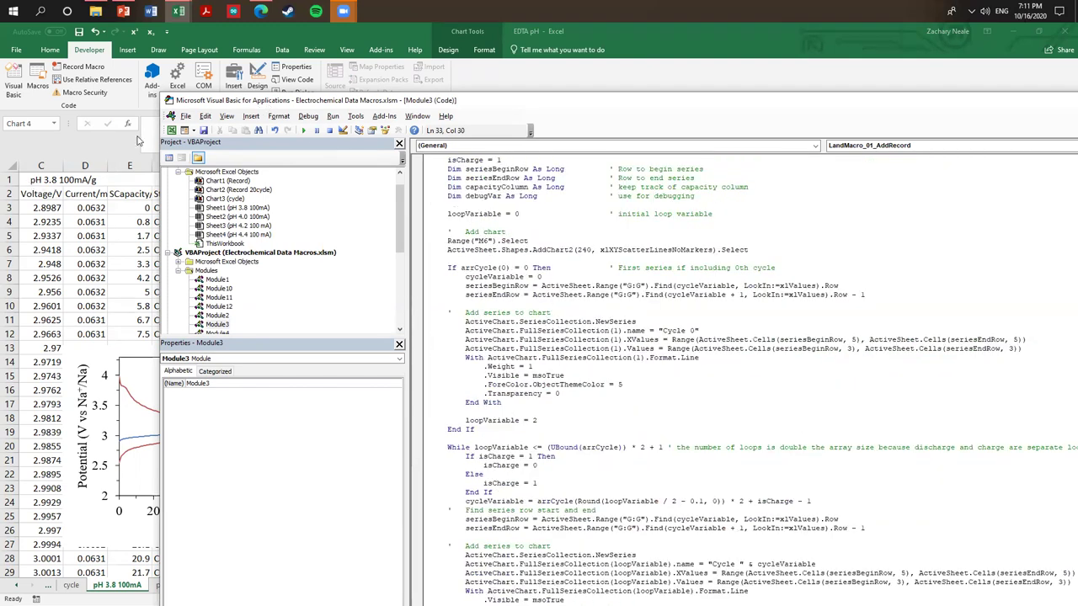
drag(529, 107, 889, 193)
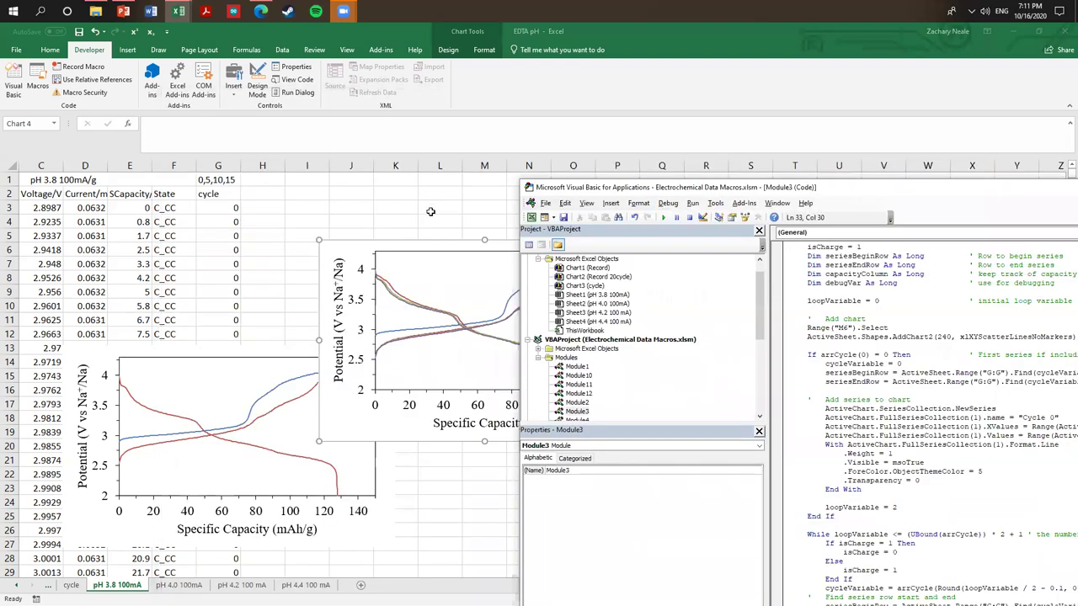
click(503, 196)
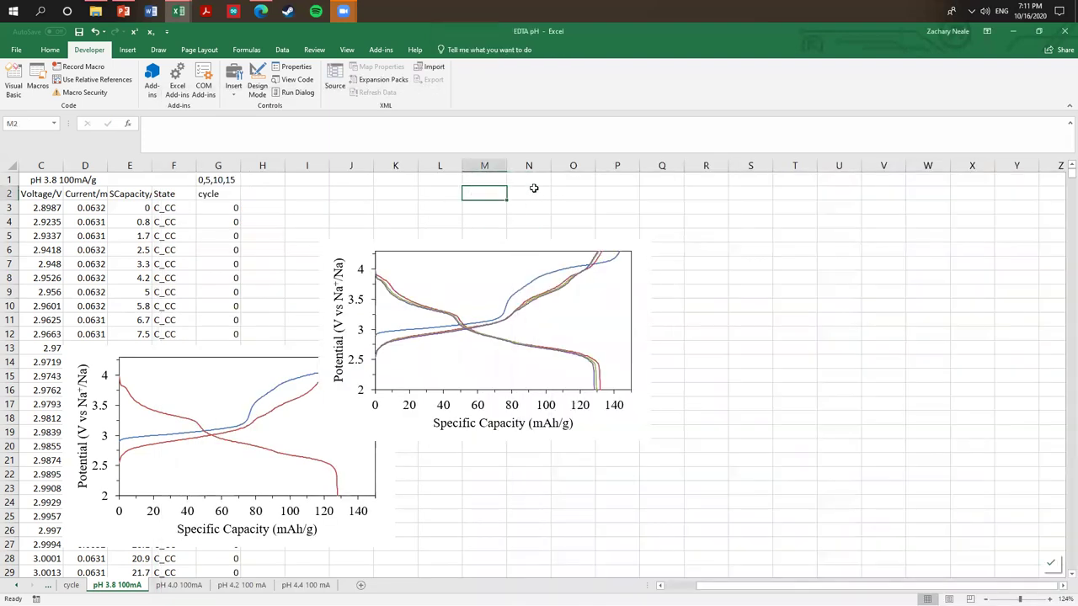